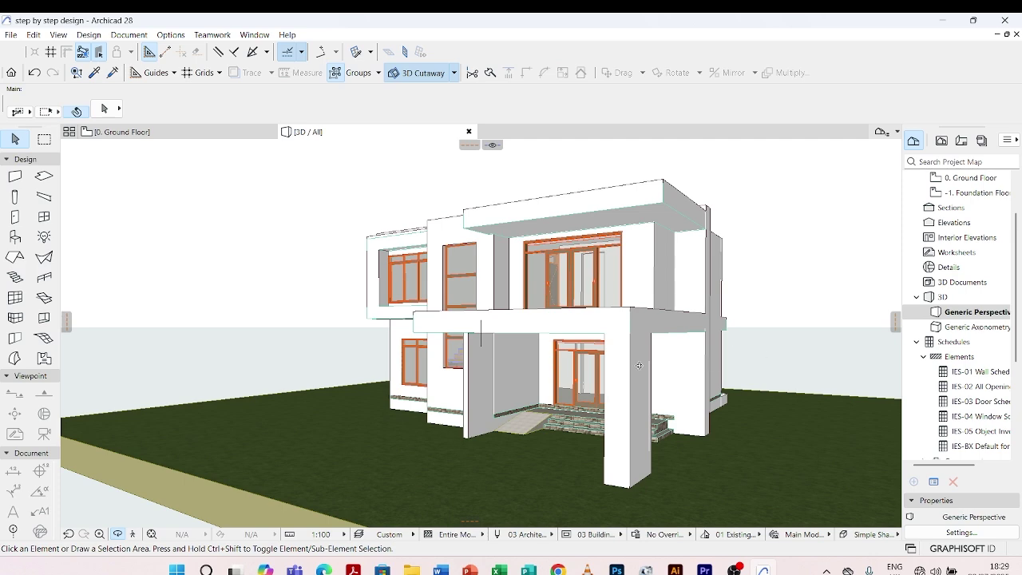
Step: Examine the house model's front facade, porch and balcony from several angles in the 3D view
middle_click_drag(639, 365, 479, 335, "shift")
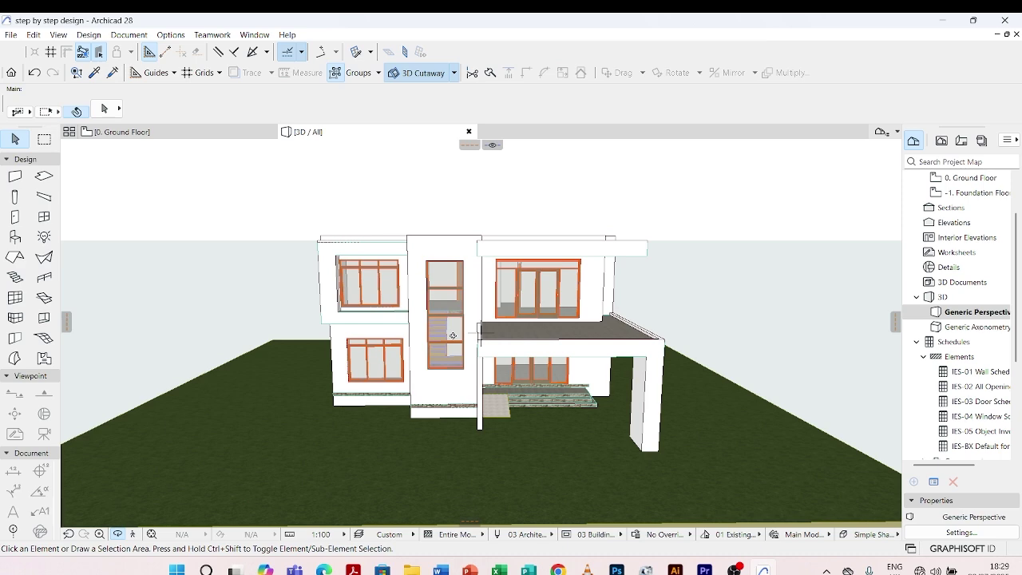
middle_click_drag(430, 308, 571, 329, "shift")
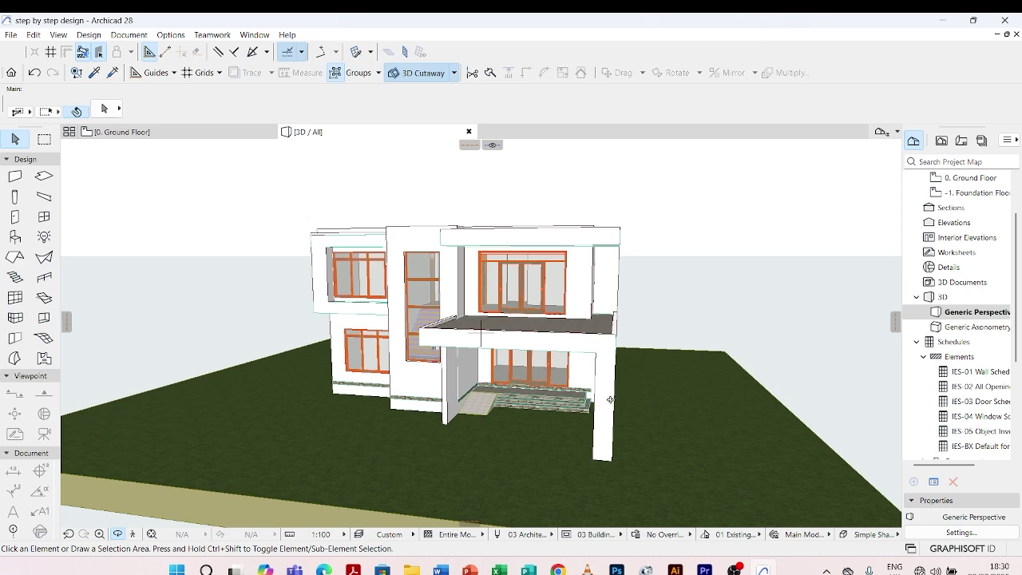
scroll(508, 482, "up", 2)
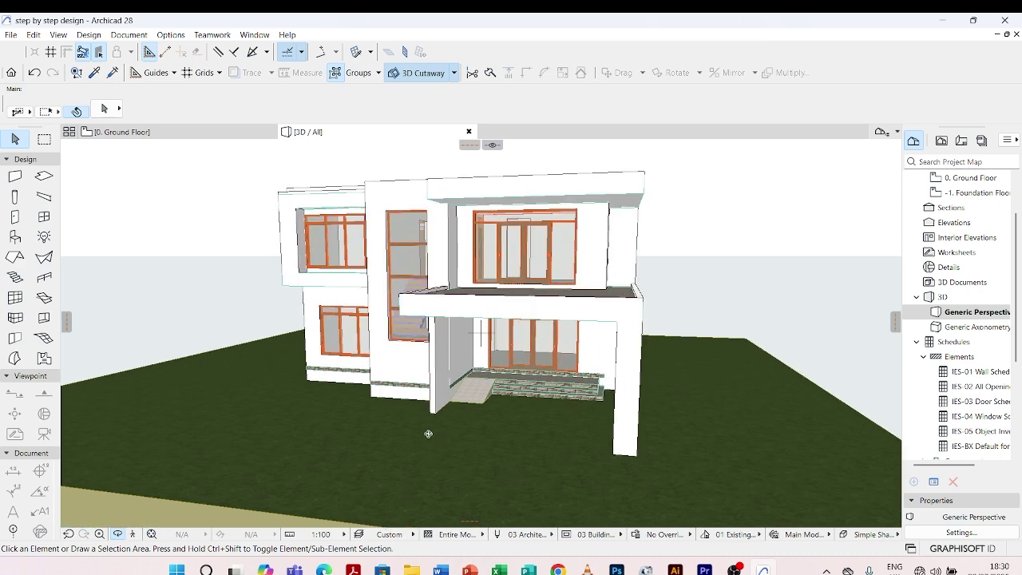
left_click_drag(428, 433, 550, 433)
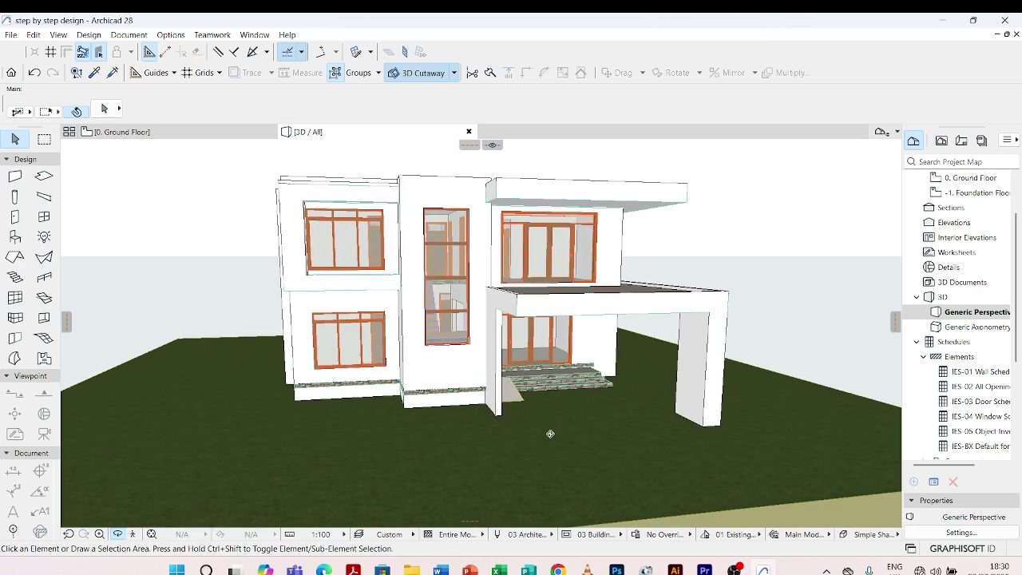
scroll(550, 433, "down", 1)
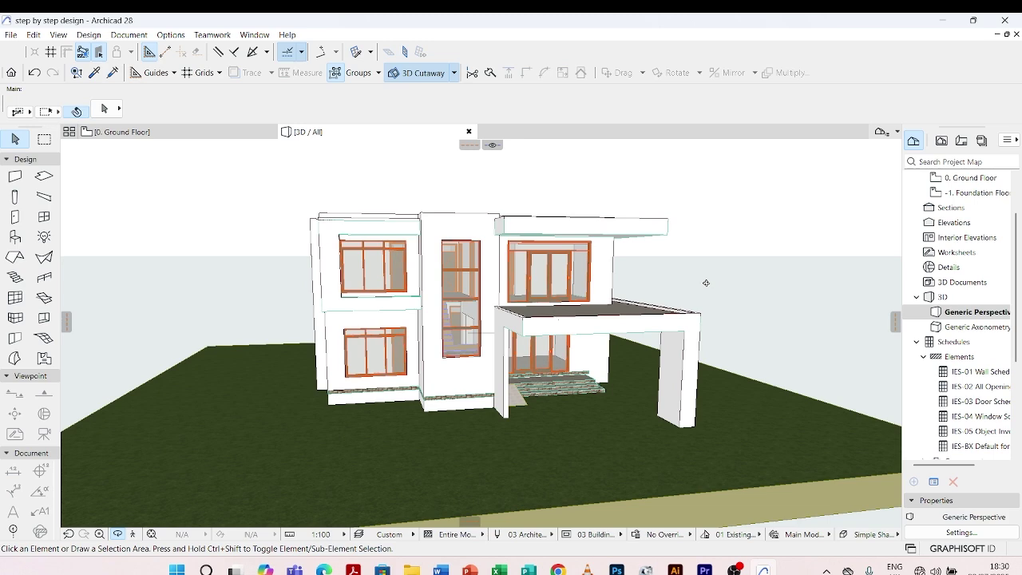
left_click_drag(706, 283, 567, 283)
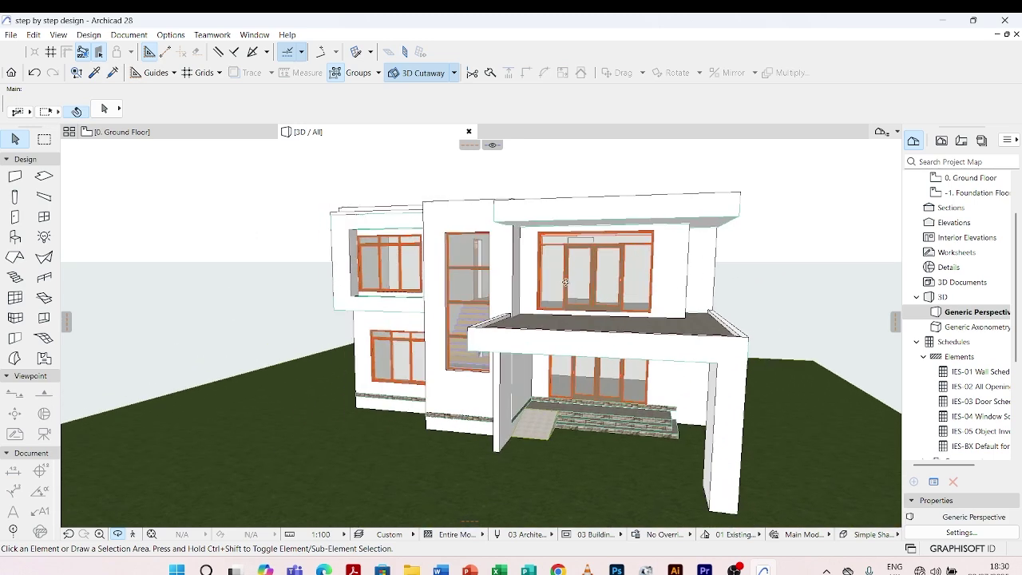
scroll(169, 253, "down", 1)
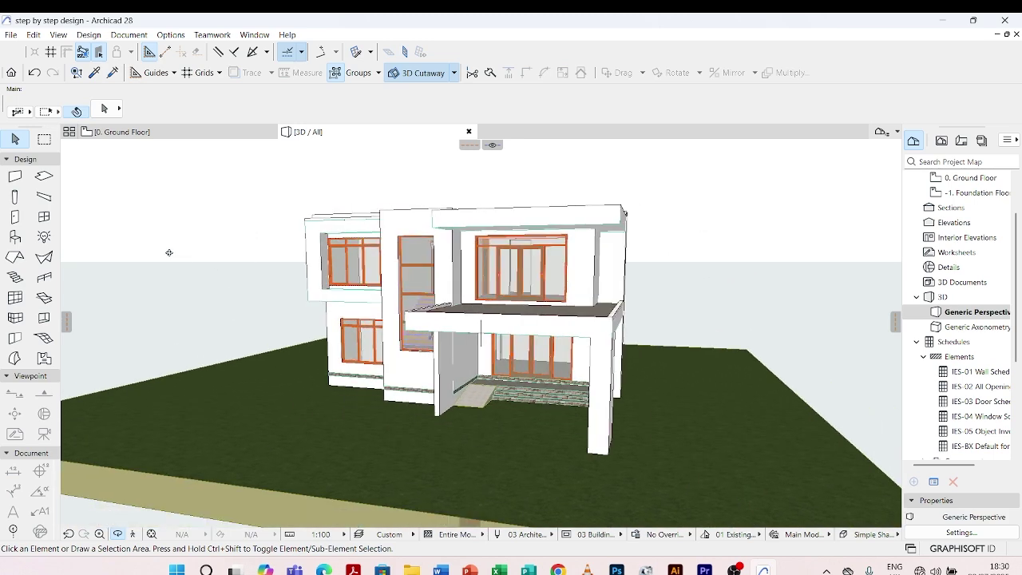
Step: Open the Ground Floor plan
mouse_move(140, 132)
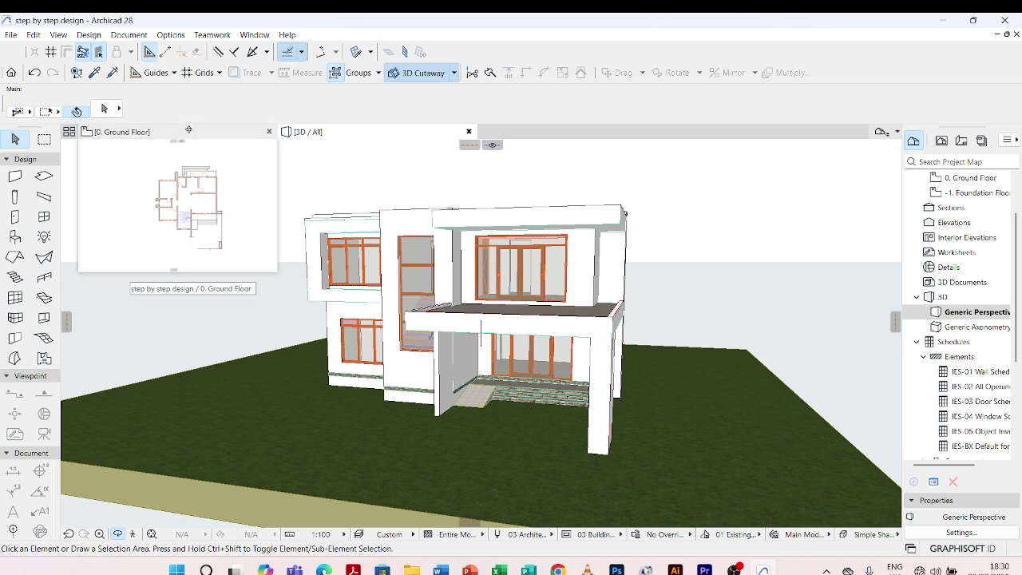
scroll(971, 202, "up", 1)
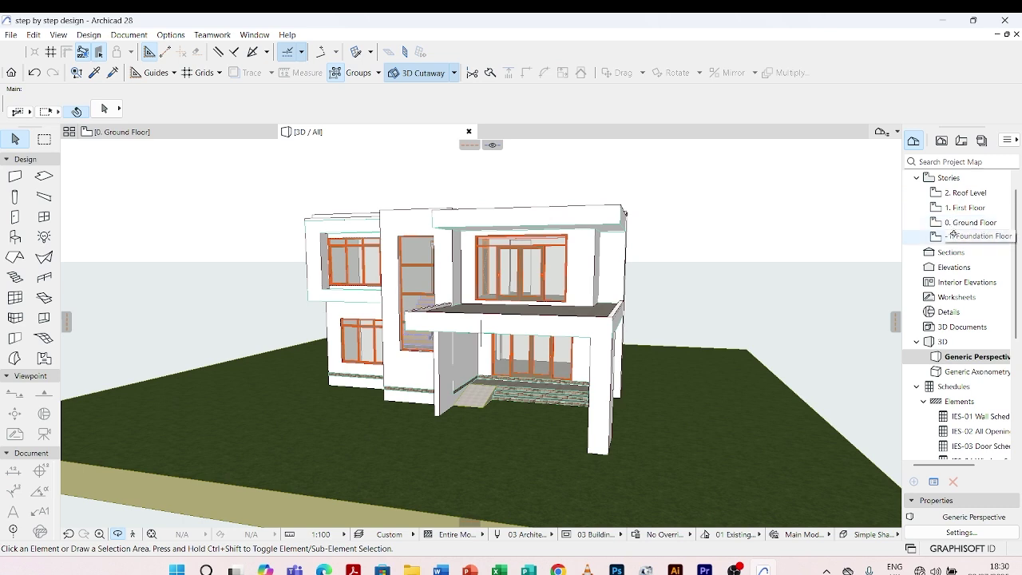
double_click(960, 225)
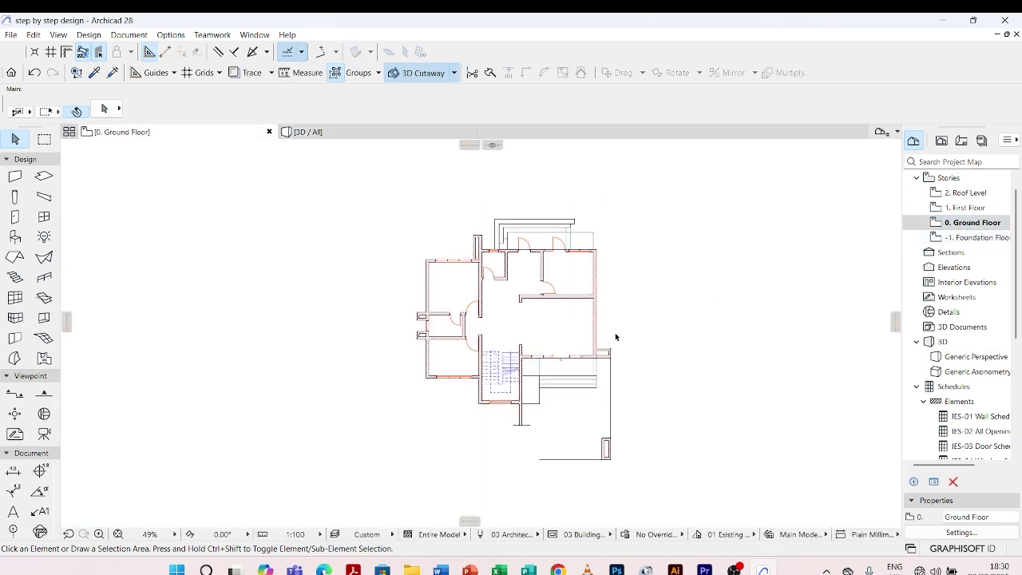
Step: Examine the ground floor's outer walls, porch piers, stair area and side wall projections on the plan
scroll(614, 334, "up", 2)
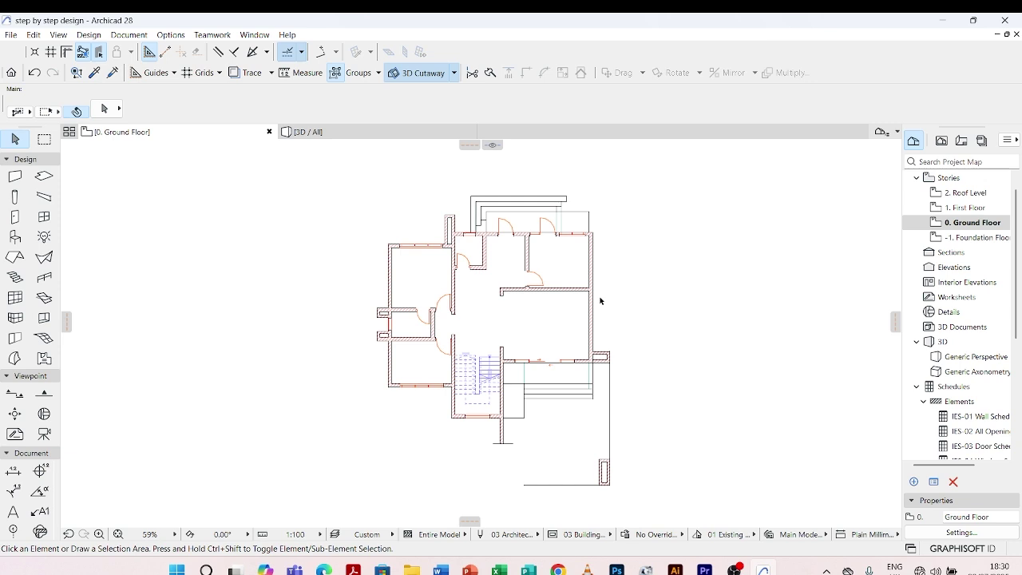
scroll(565, 290, "down", 2)
scroll(516, 428, "up", 3)
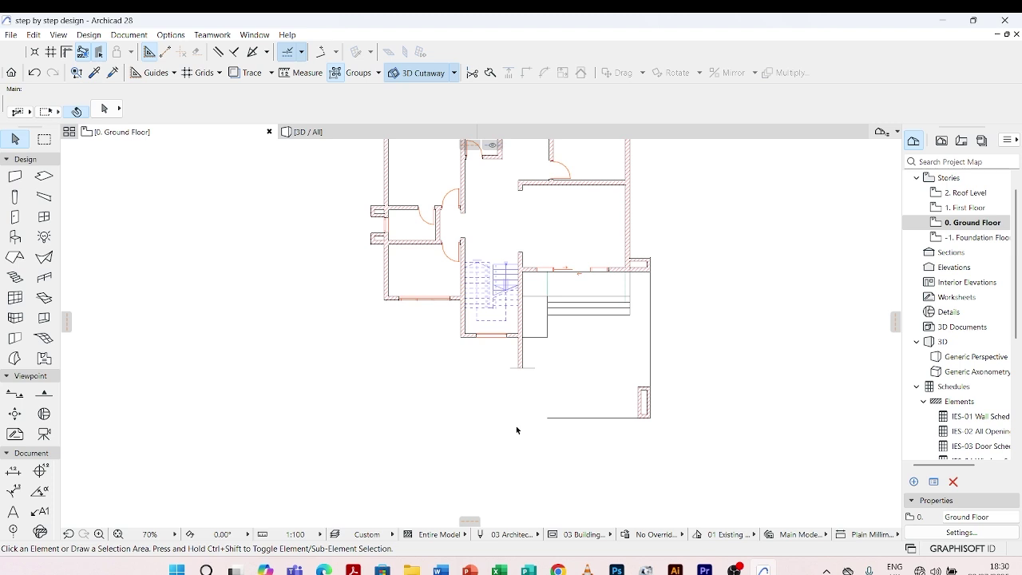
scroll(516, 428, "down", 1)
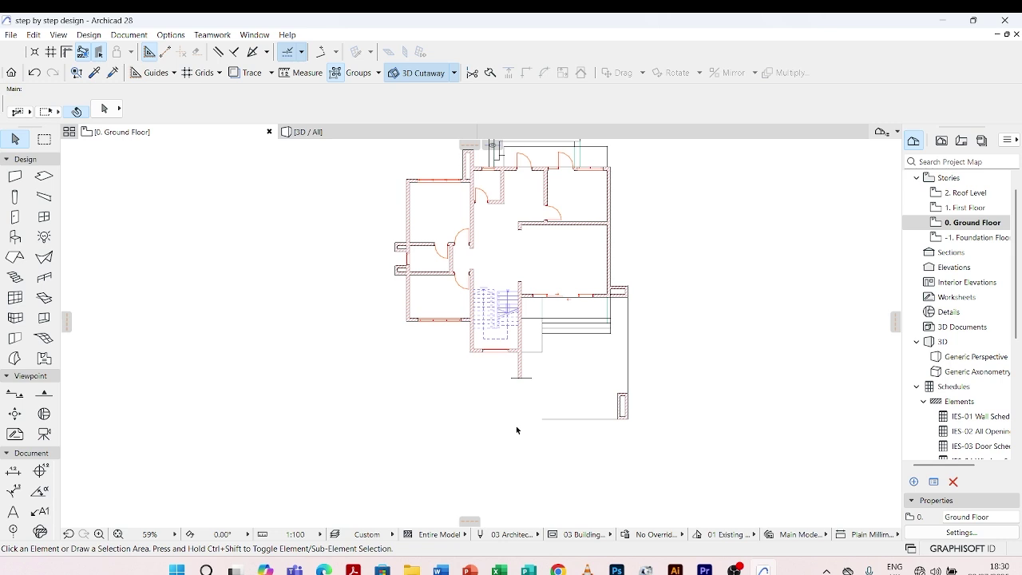
scroll(516, 426, "up", 3)
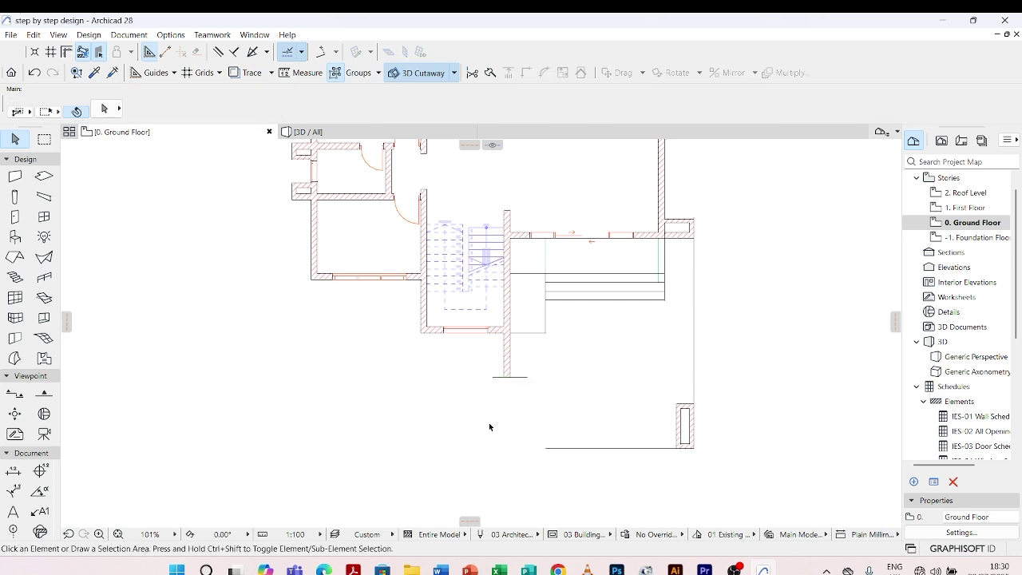
scroll(484, 411, "down", 4)
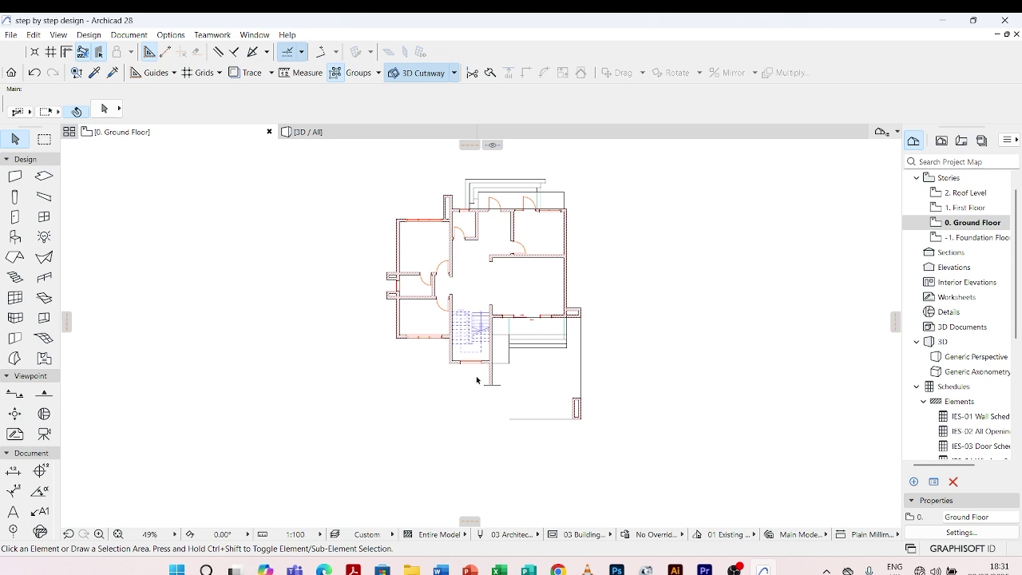
scroll(477, 380, "up", 3)
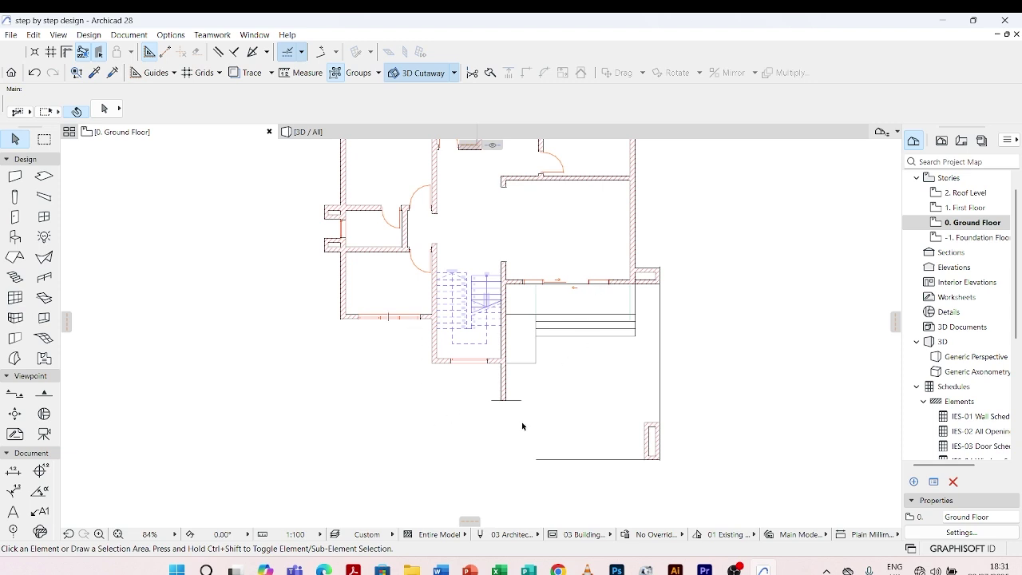
scroll(522, 425, "down", 2)
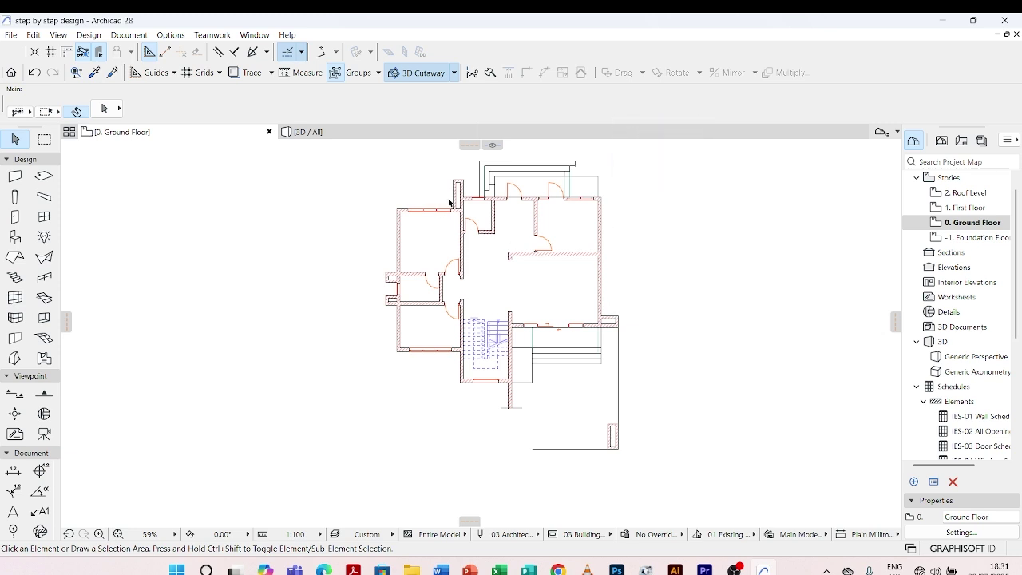
scroll(454, 224, "down", 1)
scroll(464, 177, "up", 3)
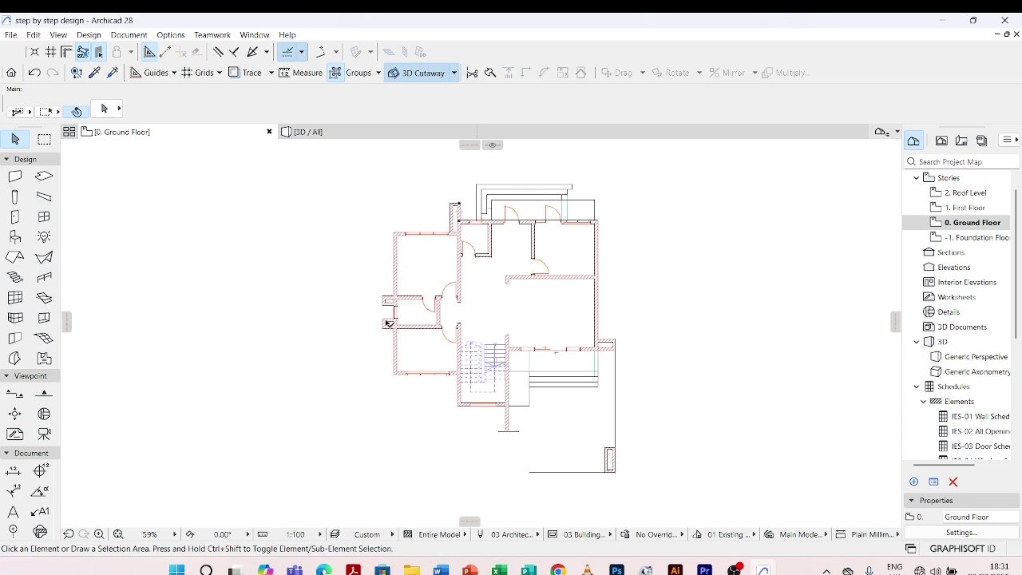
scroll(387, 310, "up", 5)
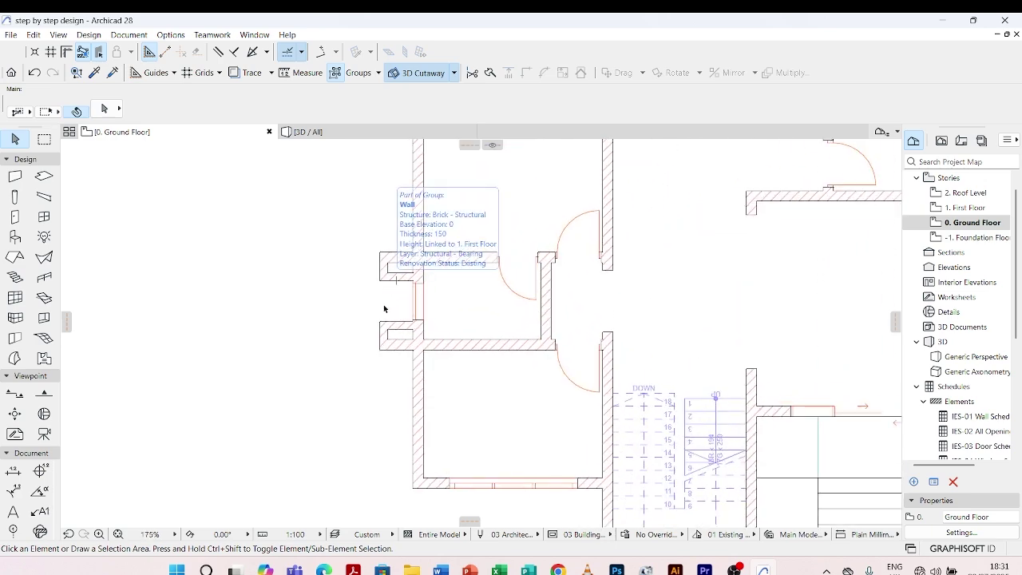
scroll(402, 287, "down", 1)
scroll(403, 282, "down", 3)
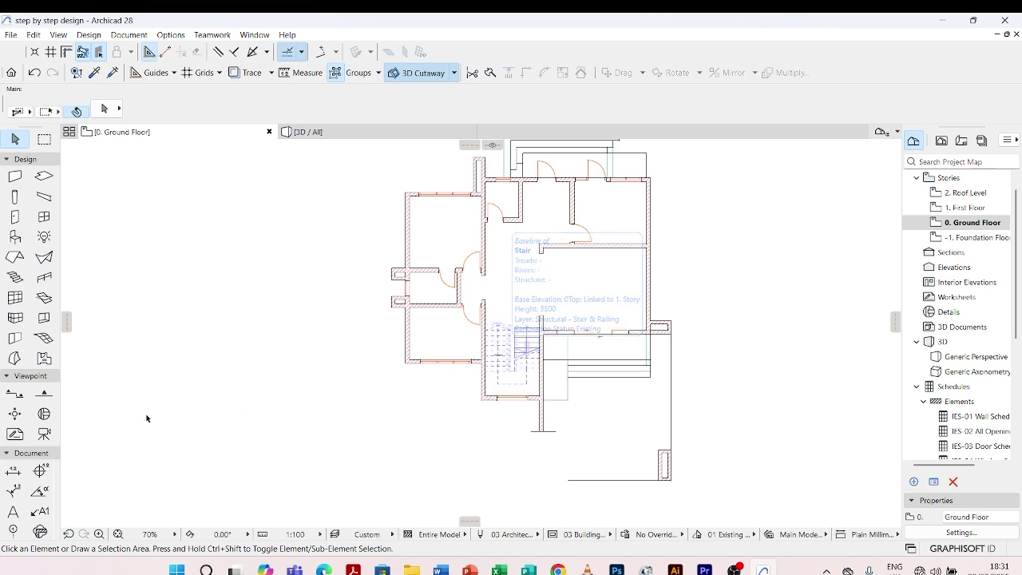
Step: Set up the Wall tool for low walls with a height of 500 mm
left_click(13, 179)
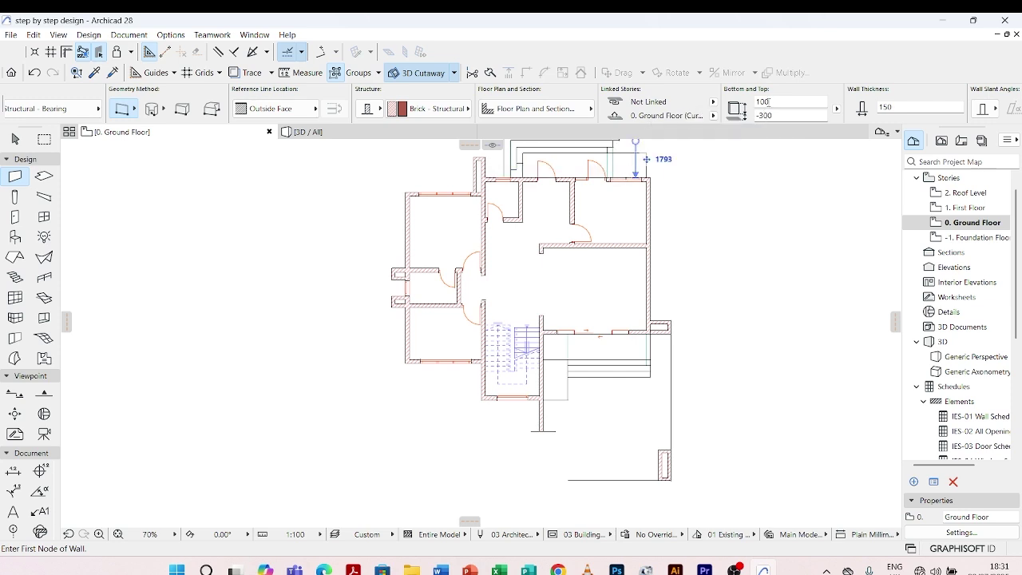
left_click(788, 102)
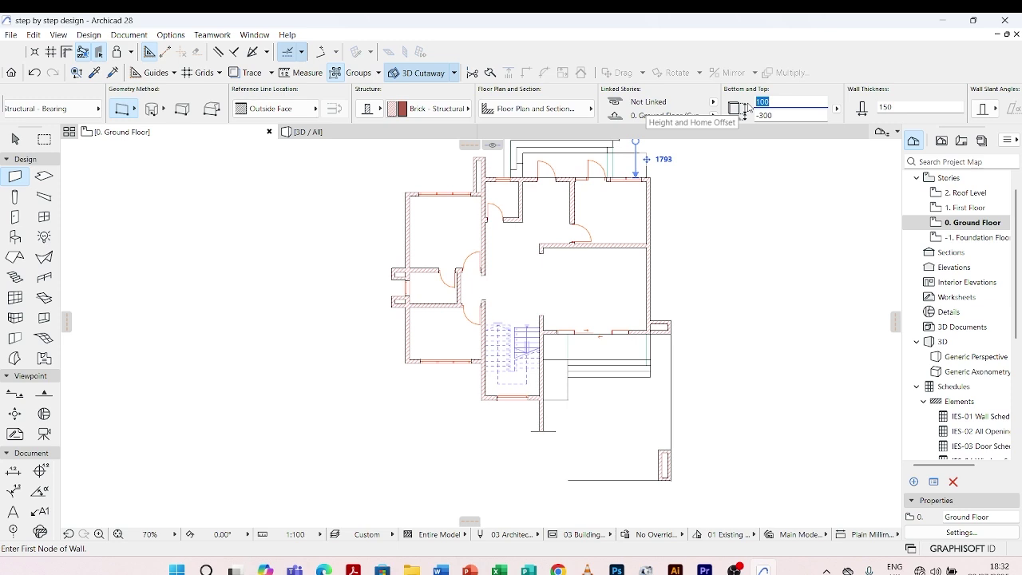
type("500")
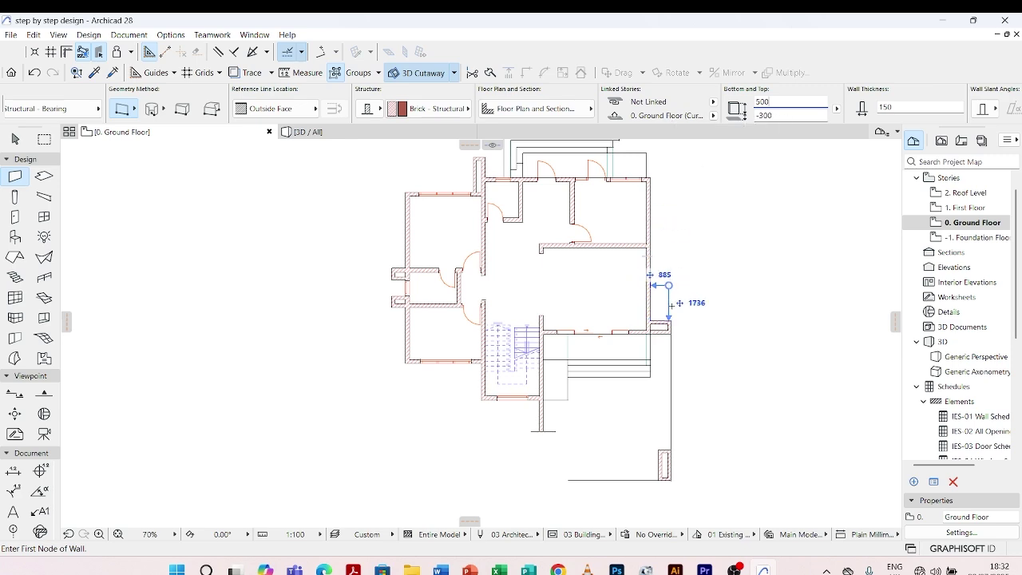
scroll(670, 316, "up", 5)
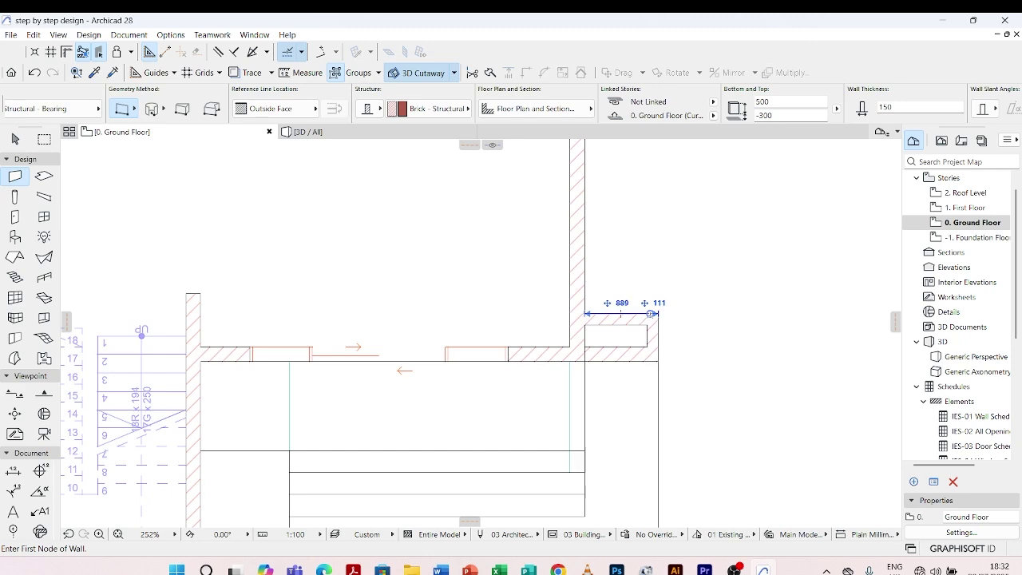
left_click(647, 320)
scroll(654, 256, "down", 5)
scroll(650, 227, "up", 3)
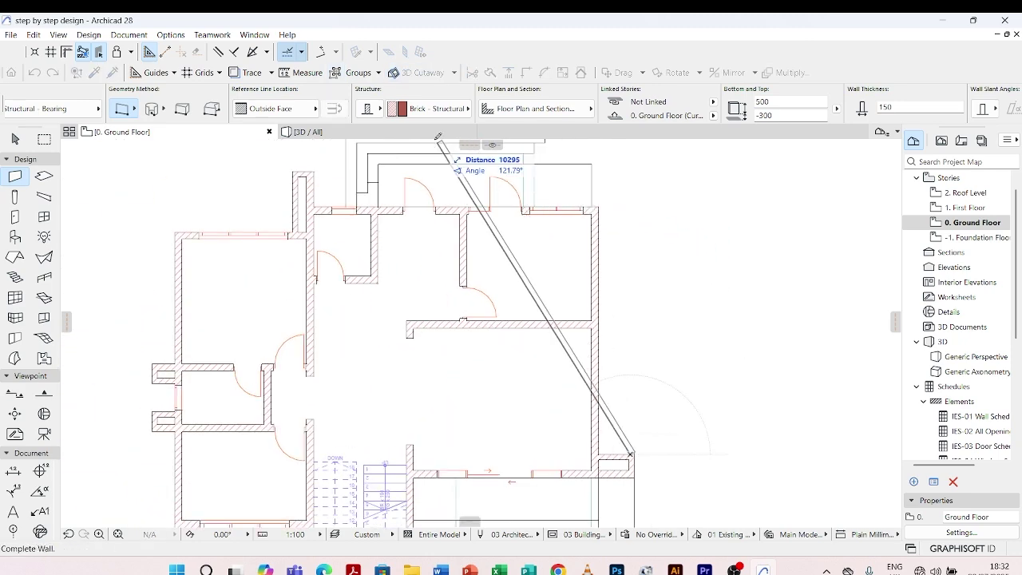
left_click(595, 213)
Step: Draw a short low wall outward from the plan's upper-right house corner, ending in line with the porch-side pier's outer face
scroll(609, 220, "up", 3)
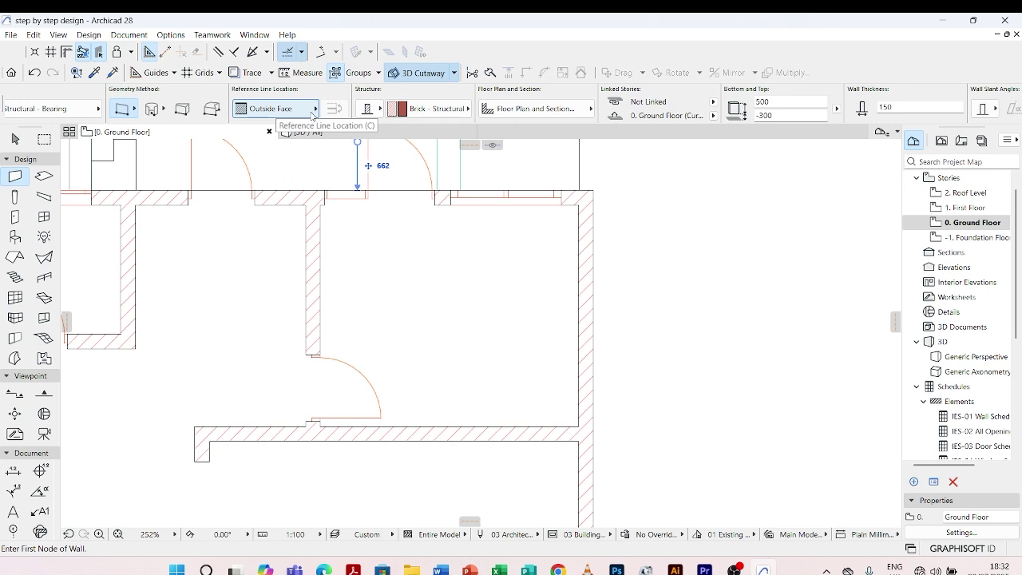
scroll(631, 179, "up", 2)
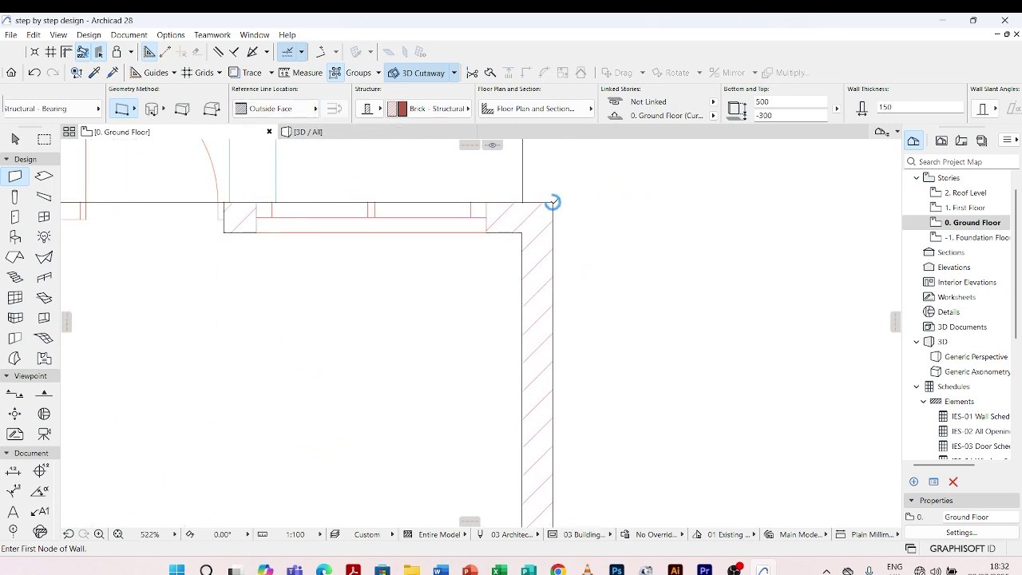
left_click(553, 202)
scroll(615, 206, "down", 3)
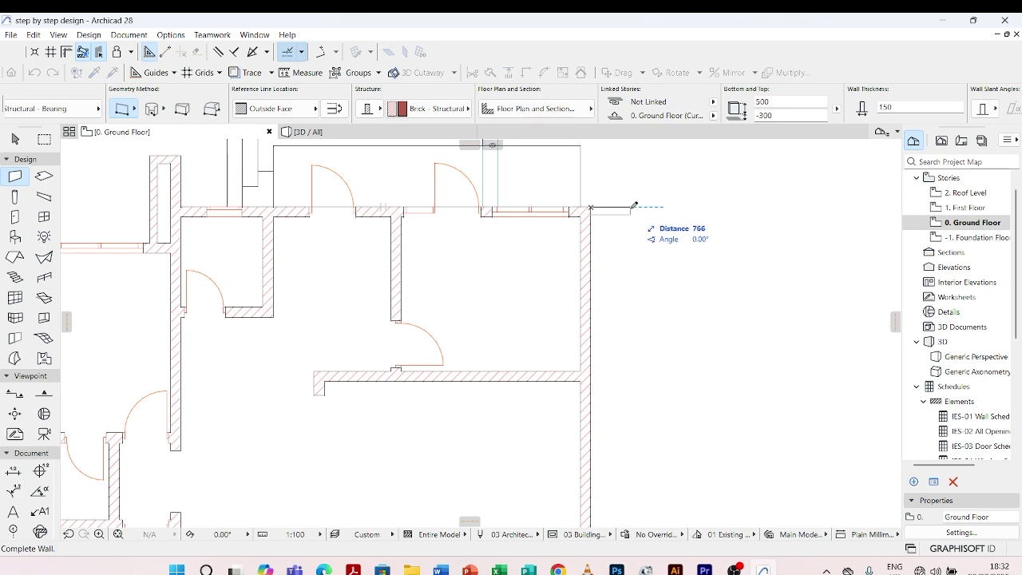
scroll(632, 203, "down", 3)
scroll(635, 285, "up", 8)
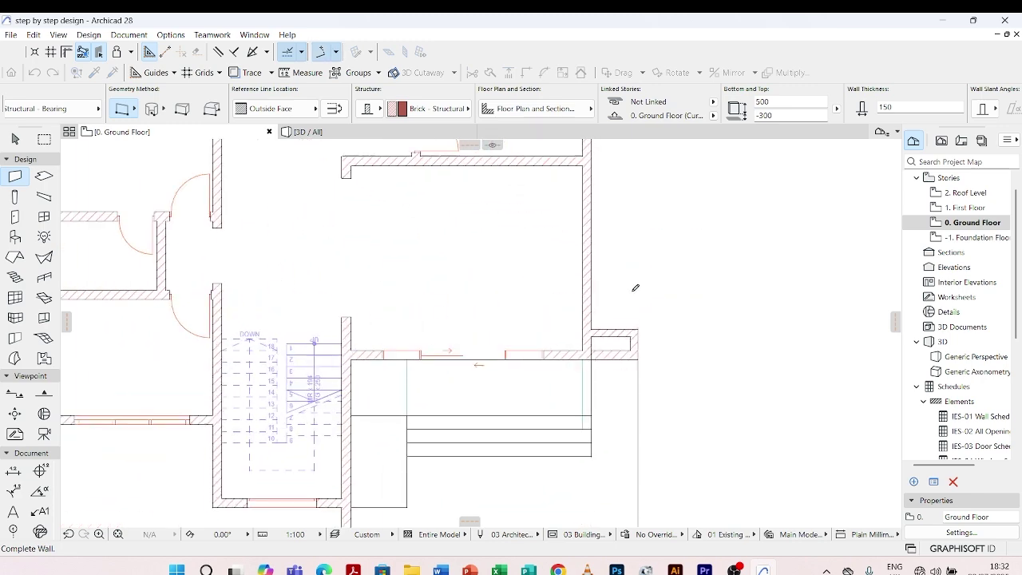
left_click(634, 348)
scroll(606, 414, "down", 10)
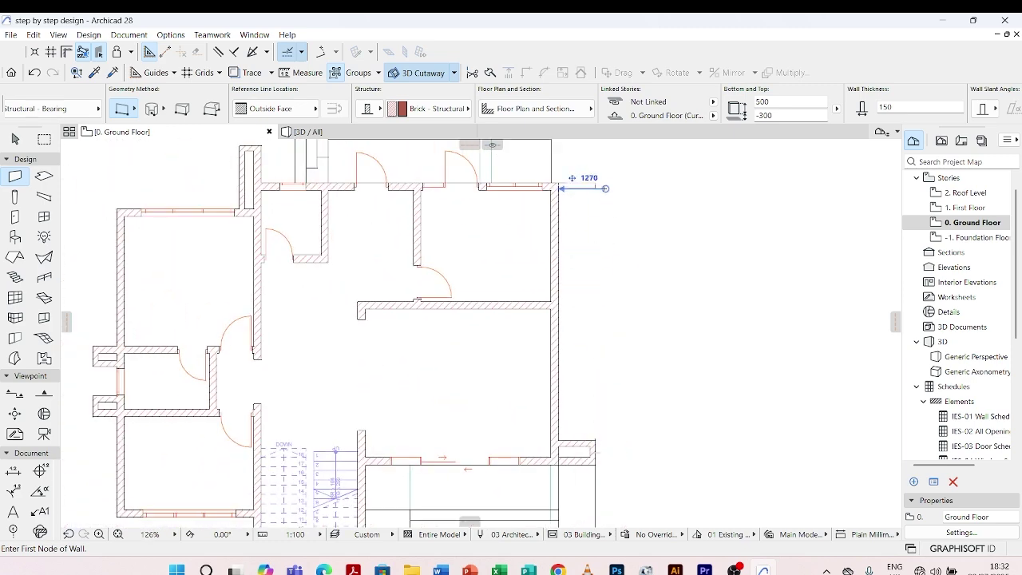
Step: Draw a long low wall parallel to the house's side wall, from the short wall's outer end to the pier's outer corner
left_click(595, 189)
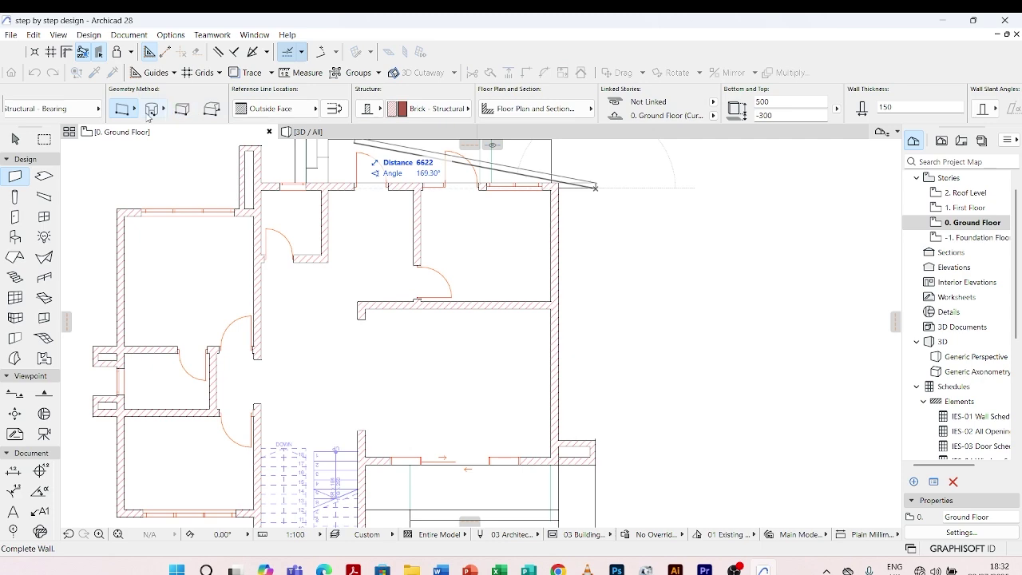
scroll(607, 436, "up", 3)
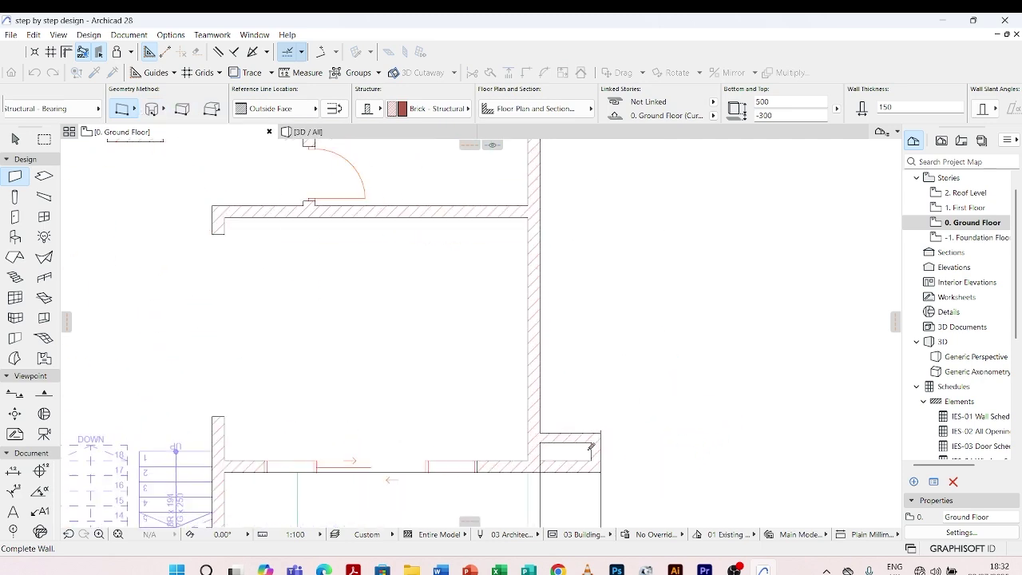
left_click(606, 421)
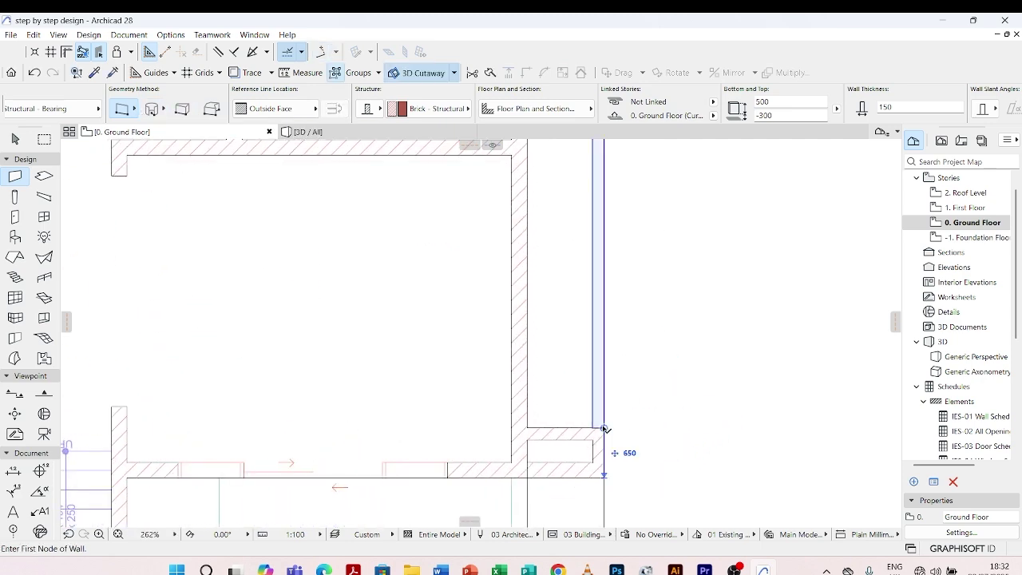
Step: Check the extent of the new low walls on the plan and return to the 3D view of the house
scroll(554, 397, "down", 5)
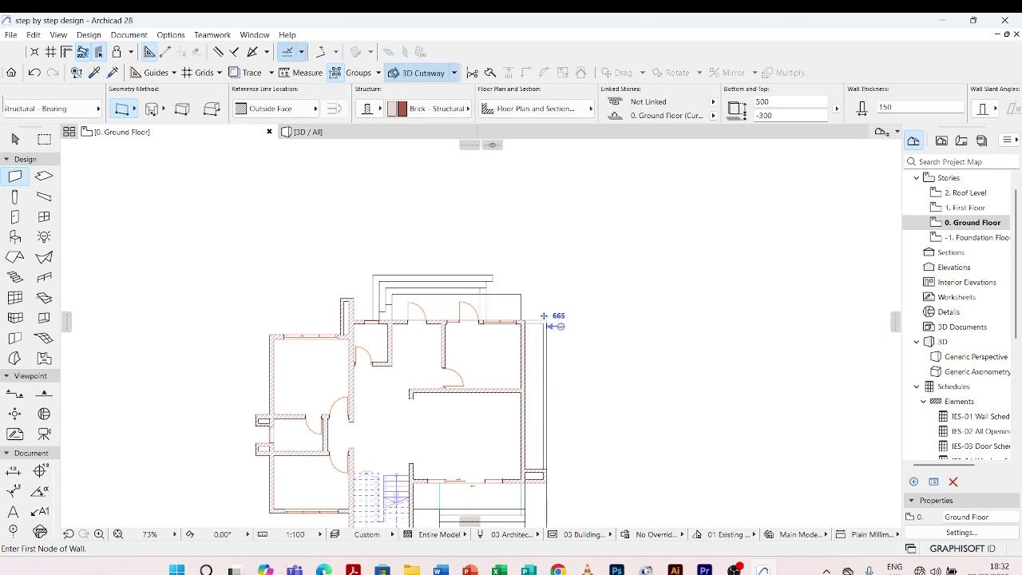
scroll(549, 321, "up", 2)
left_click(334, 130)
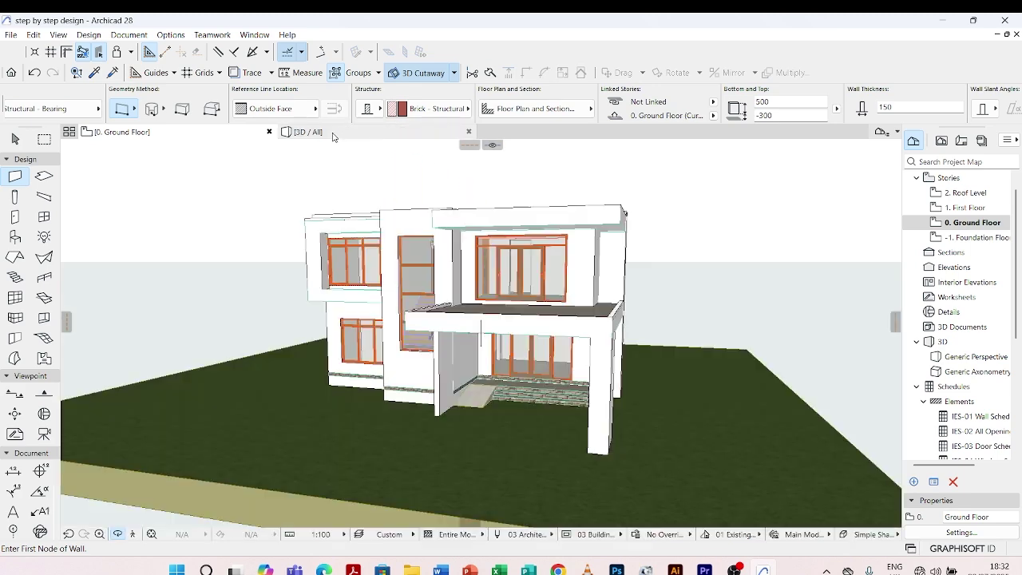
Step: Lower the long low wall vertically by its bottom corner until it meets the bottom corner of the adjoining pier
middle_click_drag(693, 299, 663, 447, "shift")
scroll(432, 424, "up", 3)
scroll(380, 418, "up", 2)
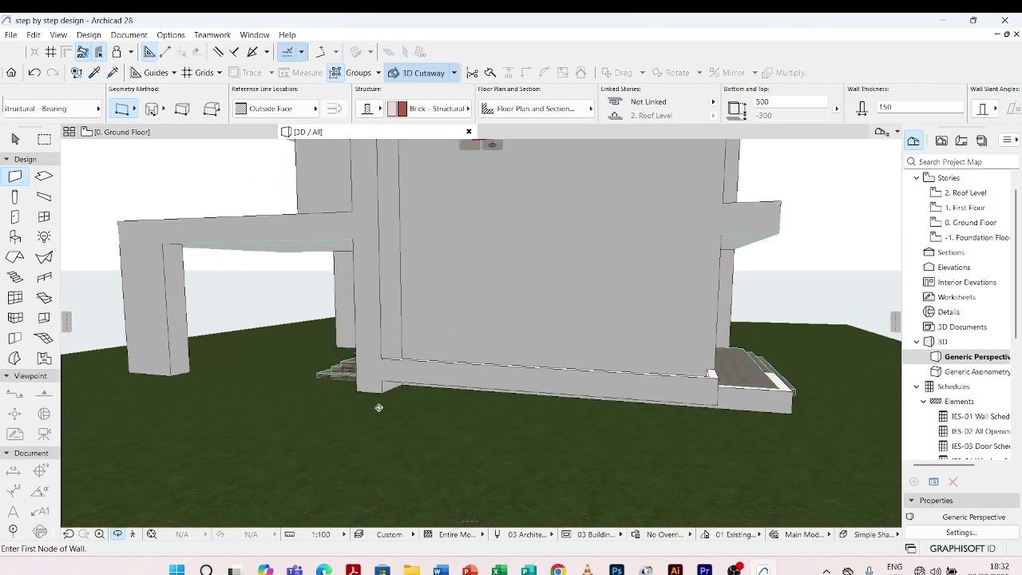
key("Escape")
left_click(419, 364)
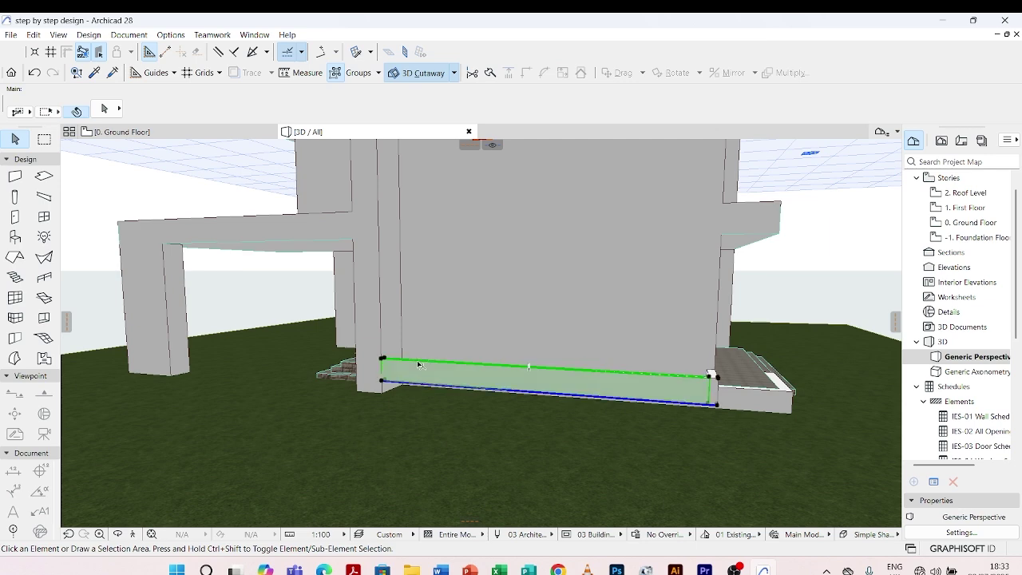
scroll(385, 407, "up", 3)
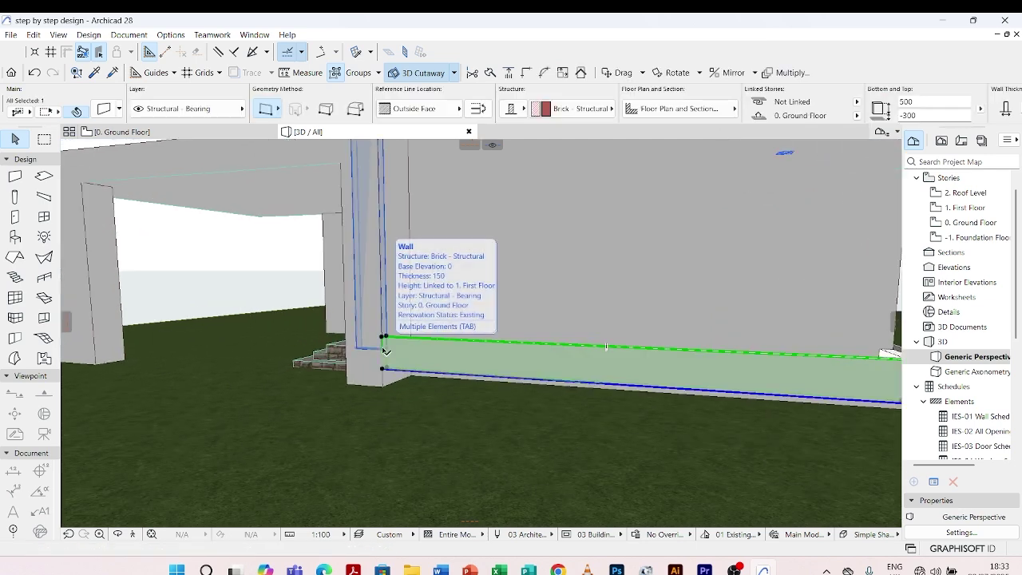
key("ctrl+d")
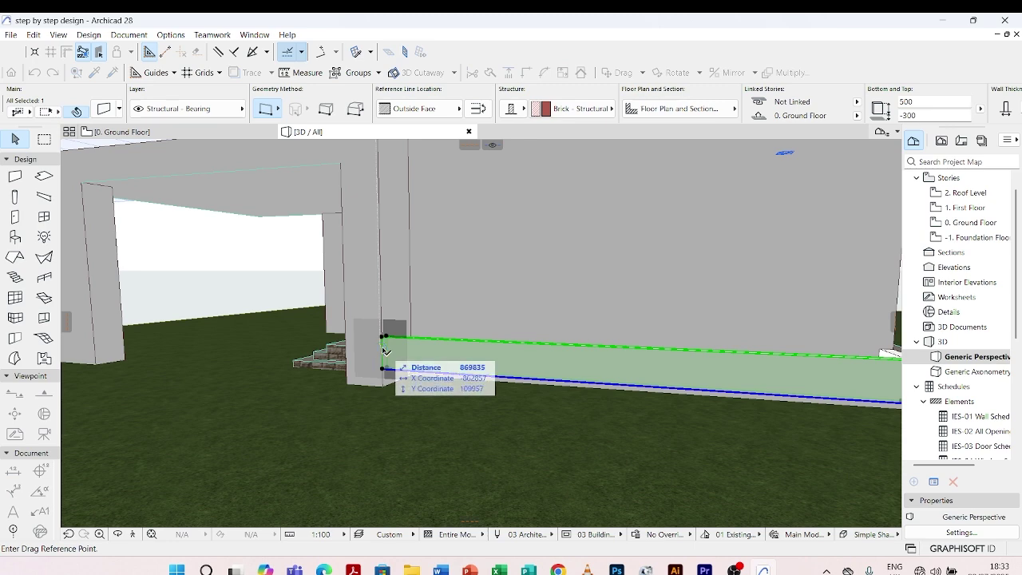
key("Escape")
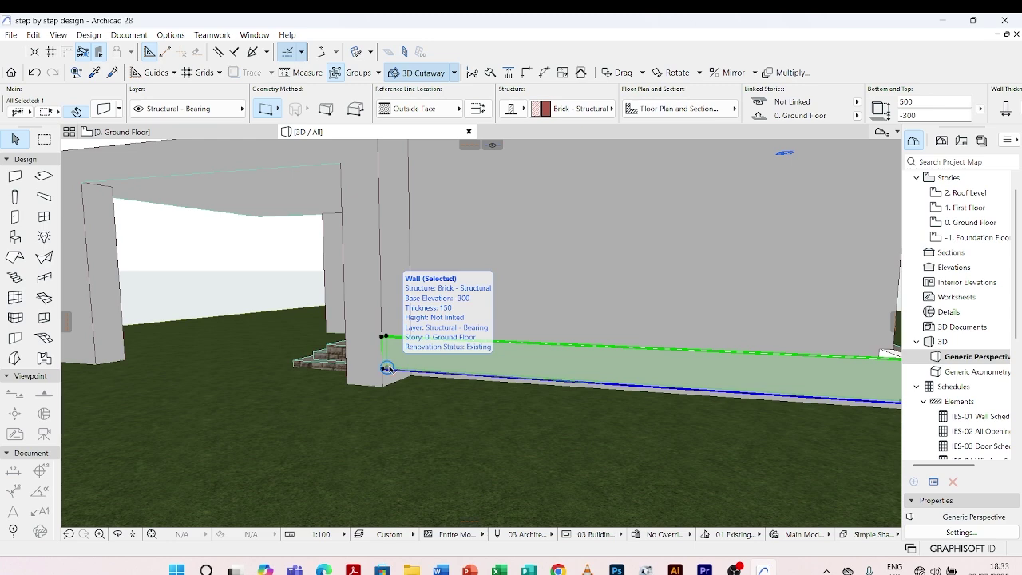
right_click(387, 368)
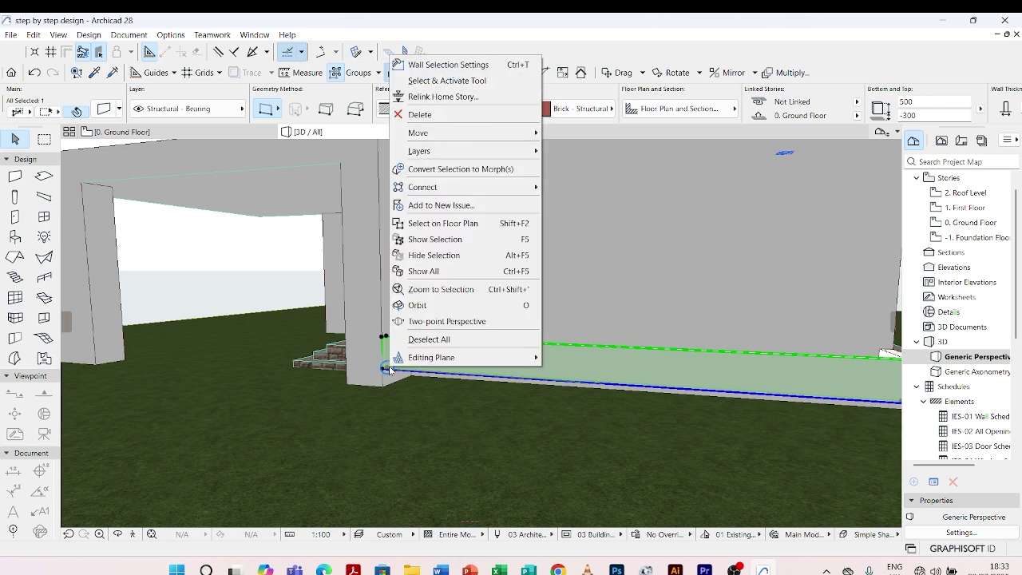
mouse_move(440, 131)
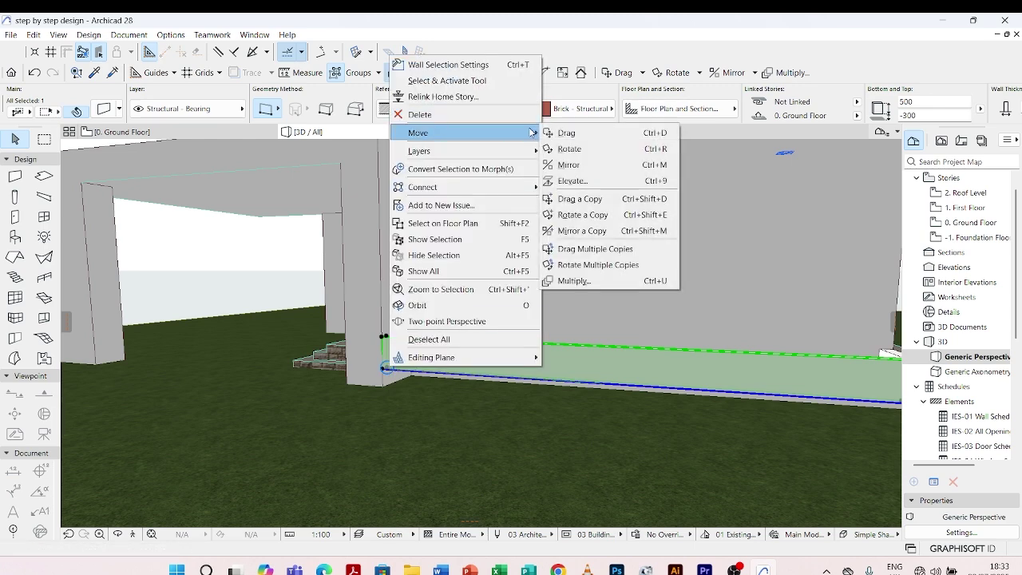
left_click(639, 132)
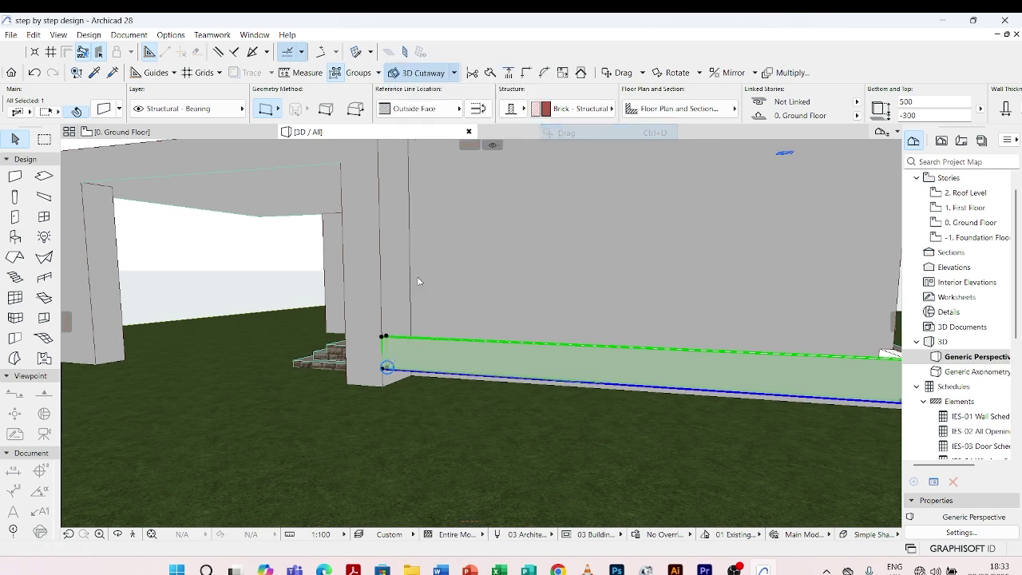
scroll(391, 360, "up", 4)
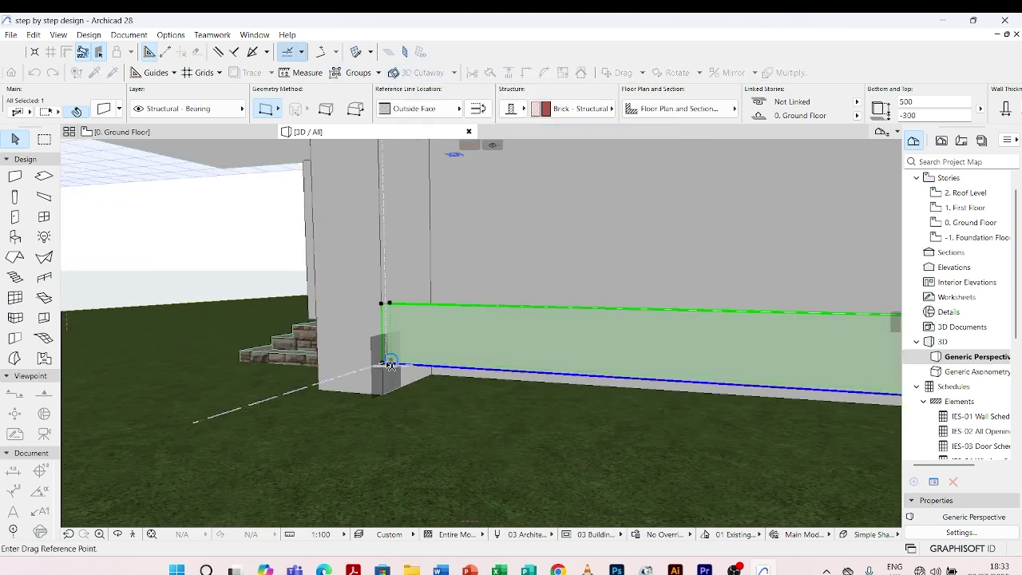
left_click(384, 364)
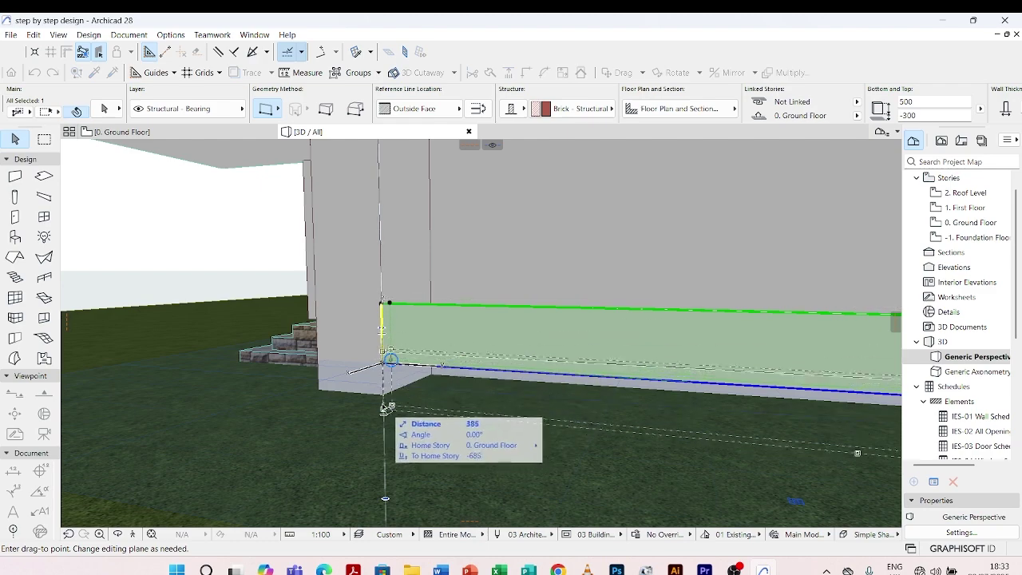
scroll(385, 393, "up", 3)
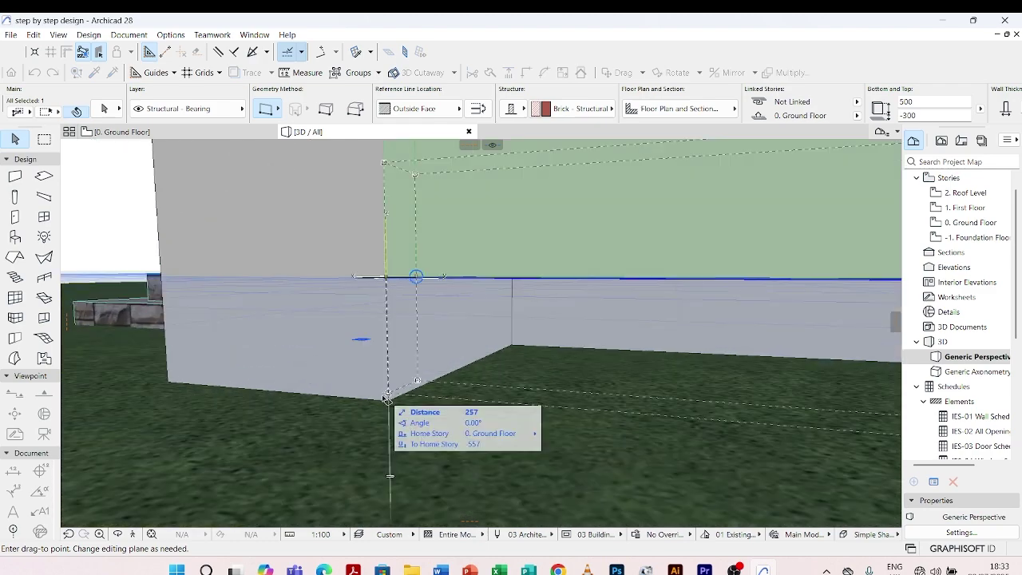
left_click(389, 403)
scroll(275, 353, "down", 5)
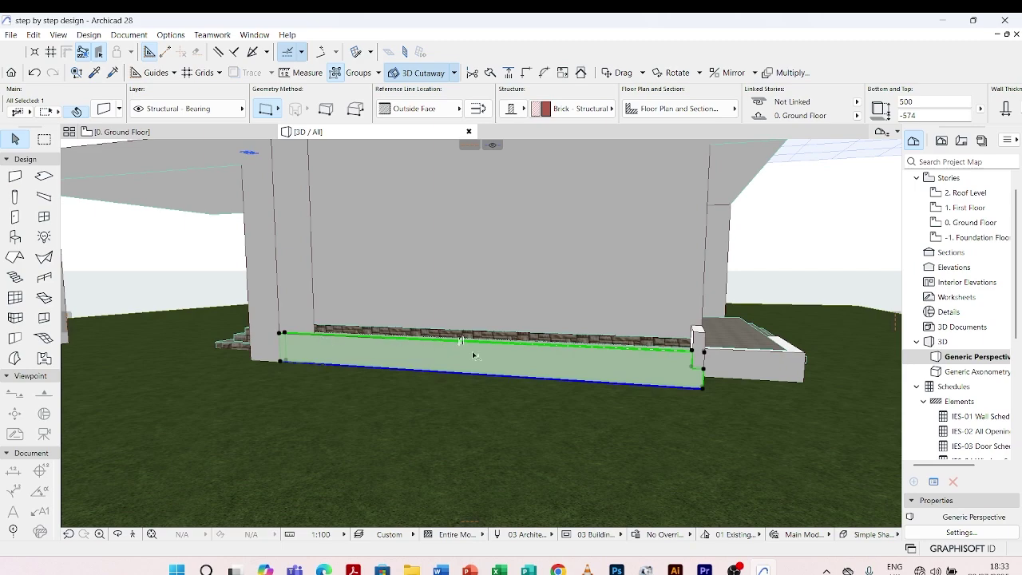
key("Escape")
Step: Lower the short low wall vertically by its outer bottom corner to the level of the long low wall's base
middle_click_drag(737, 349, 639, 457, "shift")
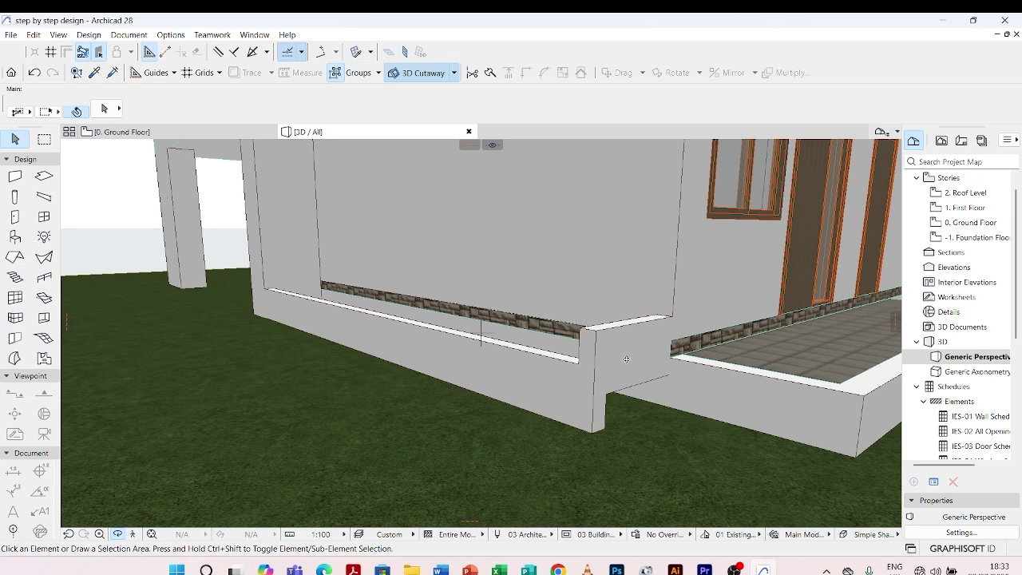
left_click(595, 340)
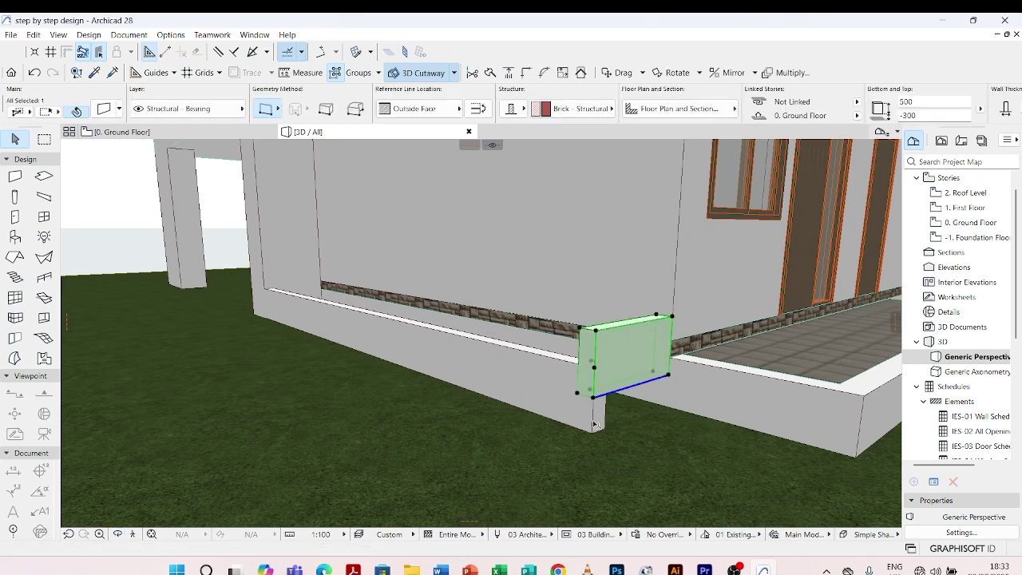
key("ctrl+d")
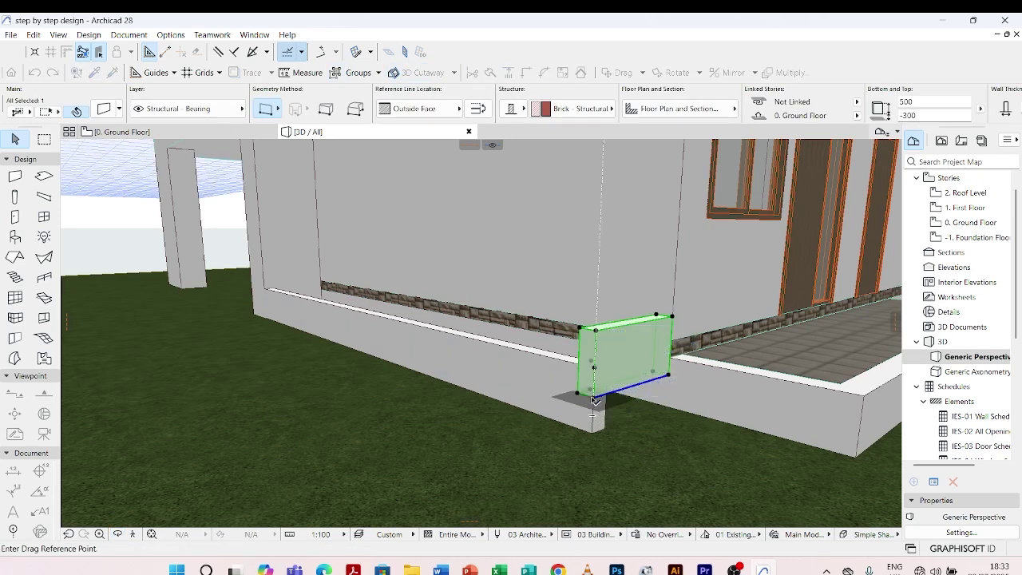
left_click(595, 399)
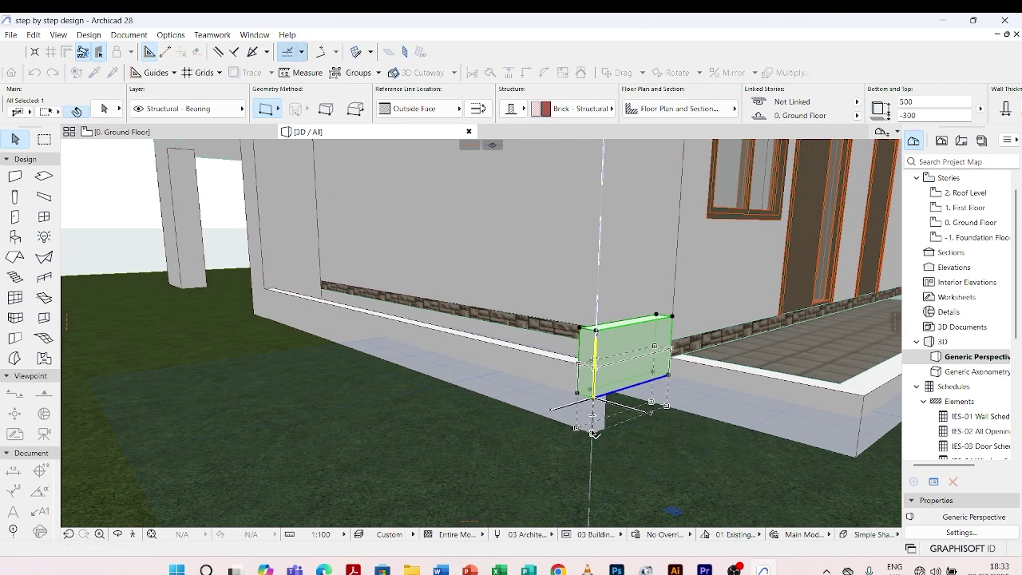
left_click(573, 454)
key("Escape")
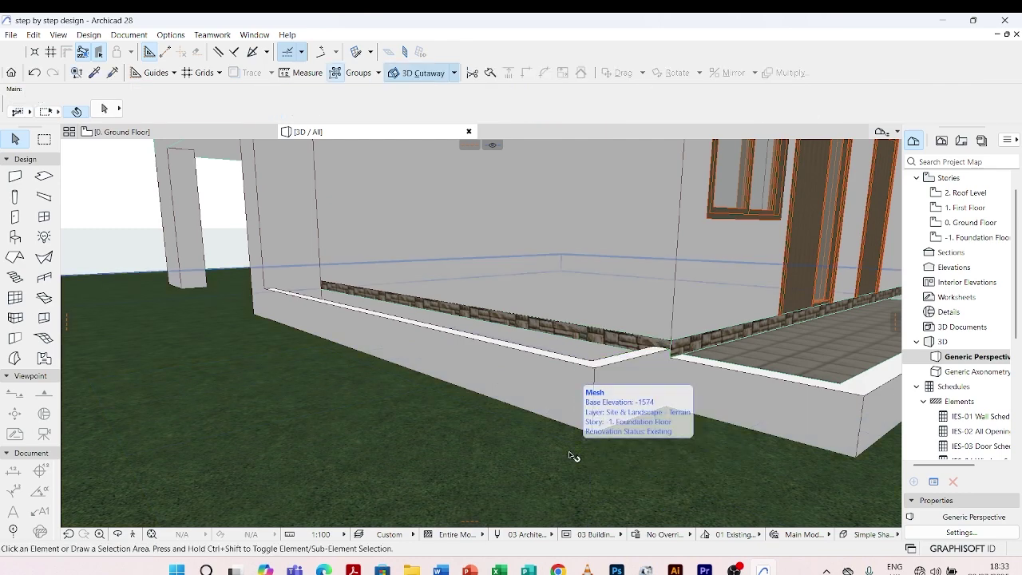
Step: Set the long low wall's bottom offset to its home story to -600
scroll(553, 372, "down", 5)
middle_click_drag(553, 372, 208, 409, "shift")
scroll(502, 351, "up", 5)
left_click(502, 351)
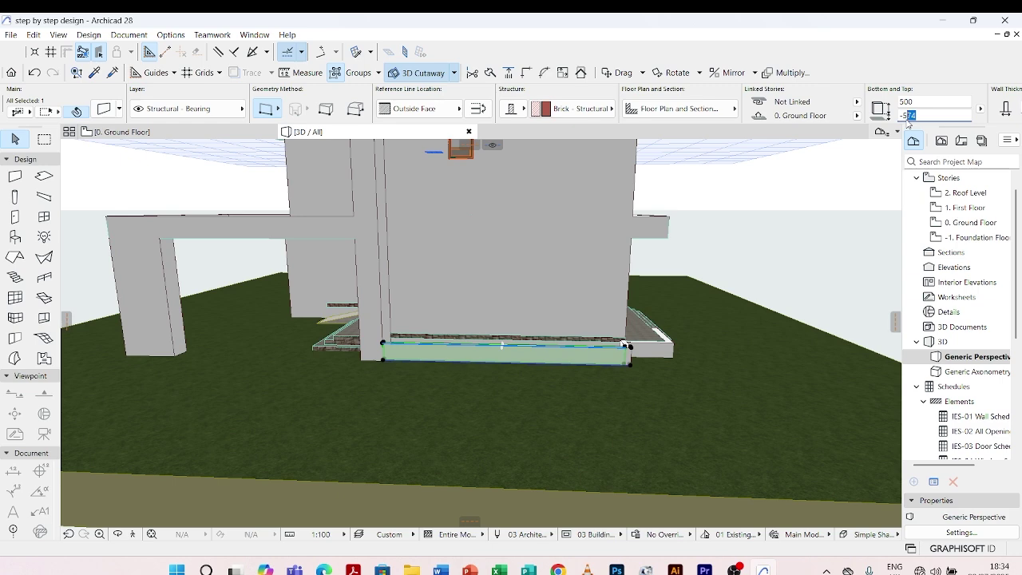
key("Return")
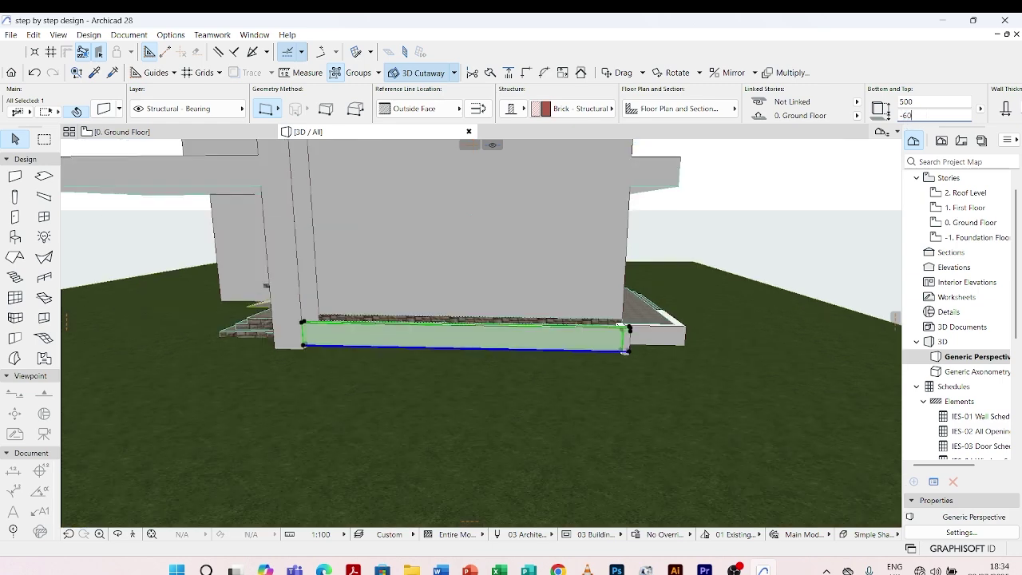
key("Return")
left_click(765, 249)
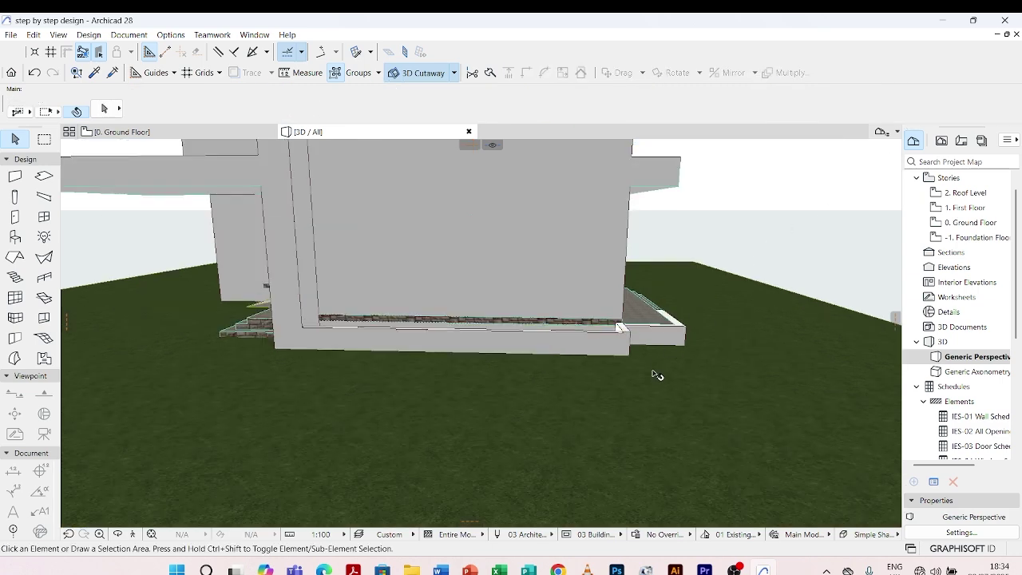
Step: Set the short low wall's bottom offset to its home story to -600 as well
middle_click_drag(676, 372, 583, 399, "shift")
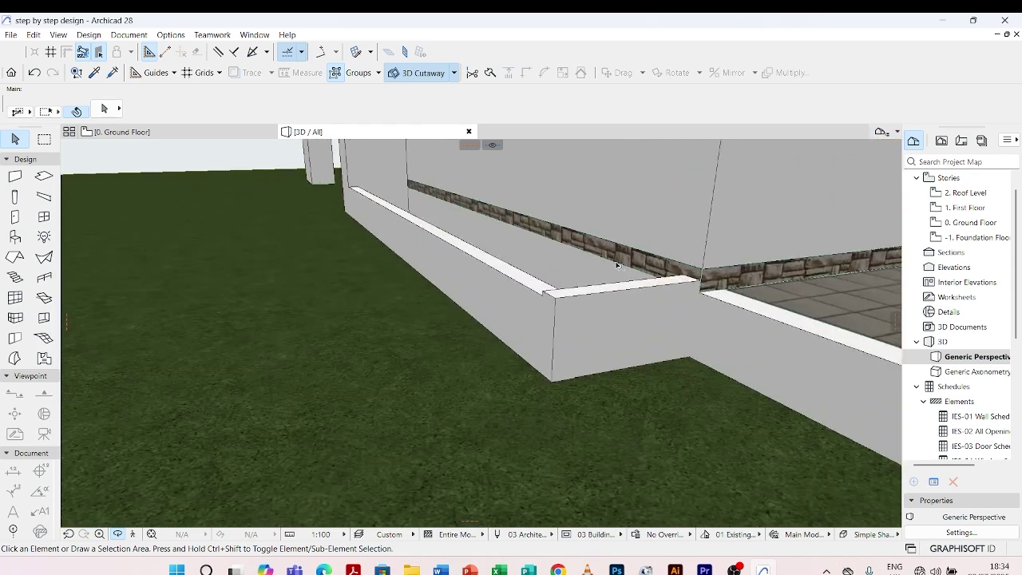
left_click(573, 300)
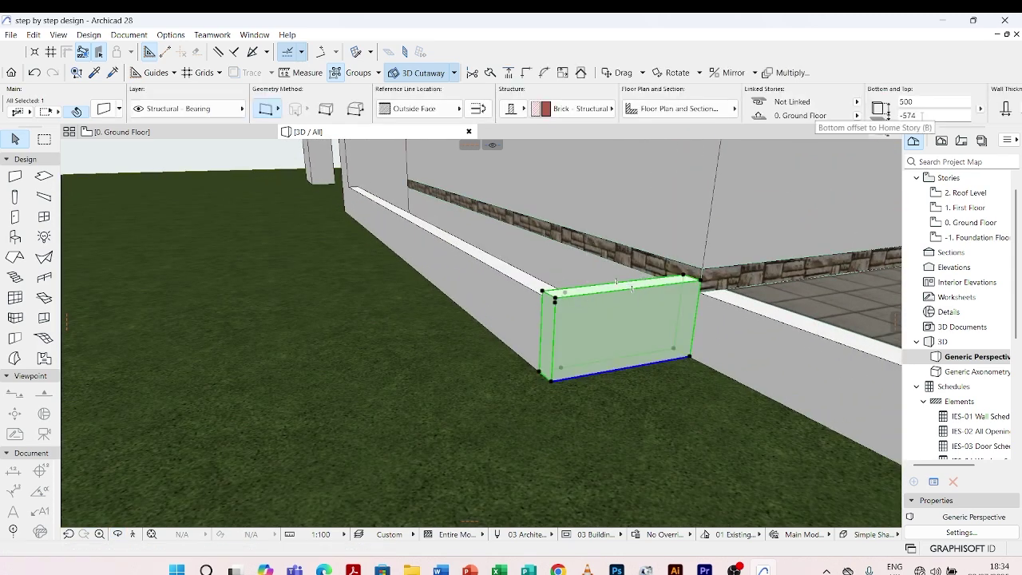
left_click_drag(920, 116, 906, 115)
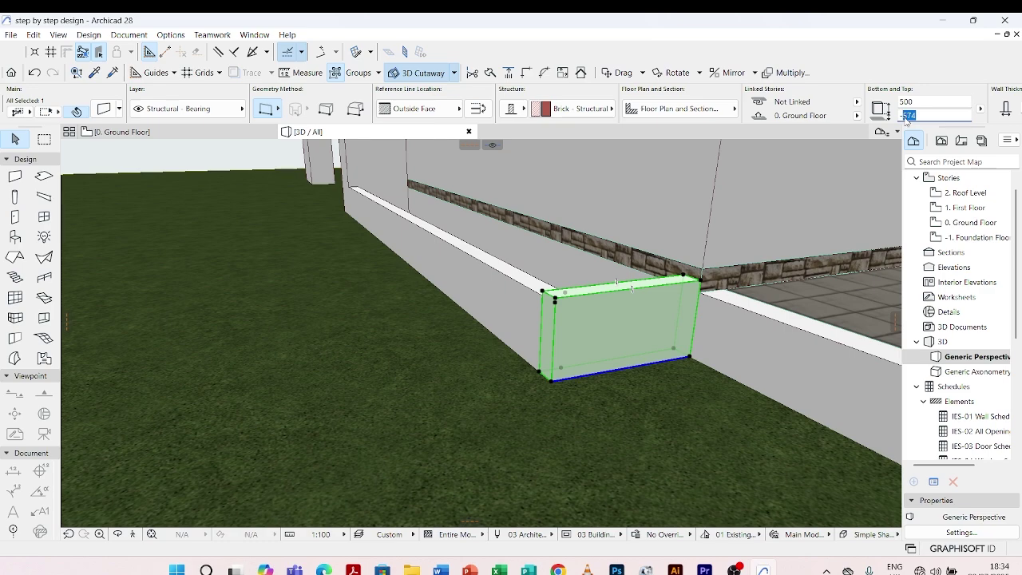
key("Return")
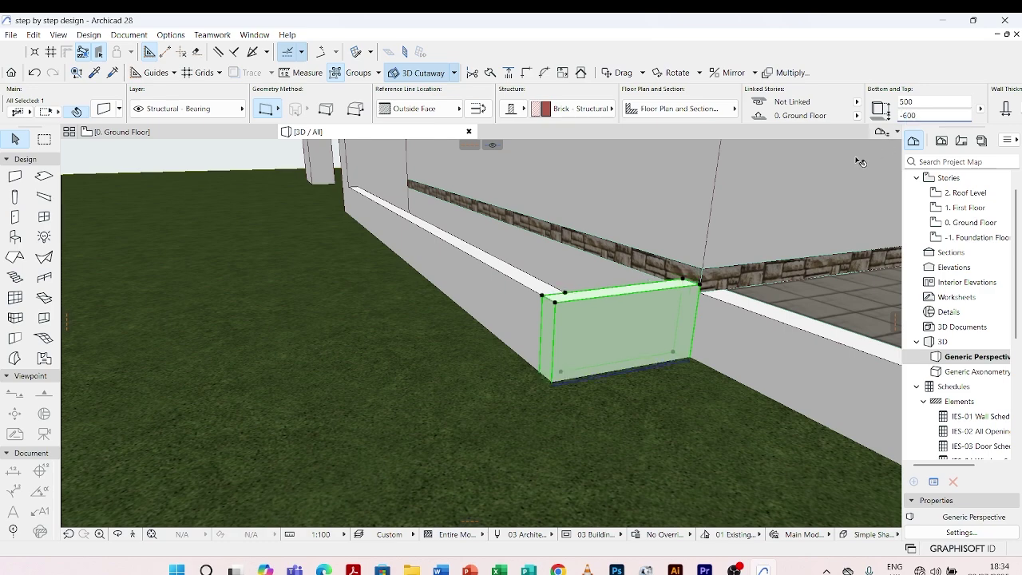
key("Escape")
Step: Inspect the house's front and side in 3D, and look over the ground floor plan
middle_click_drag(679, 280, 791, 307, "shift")
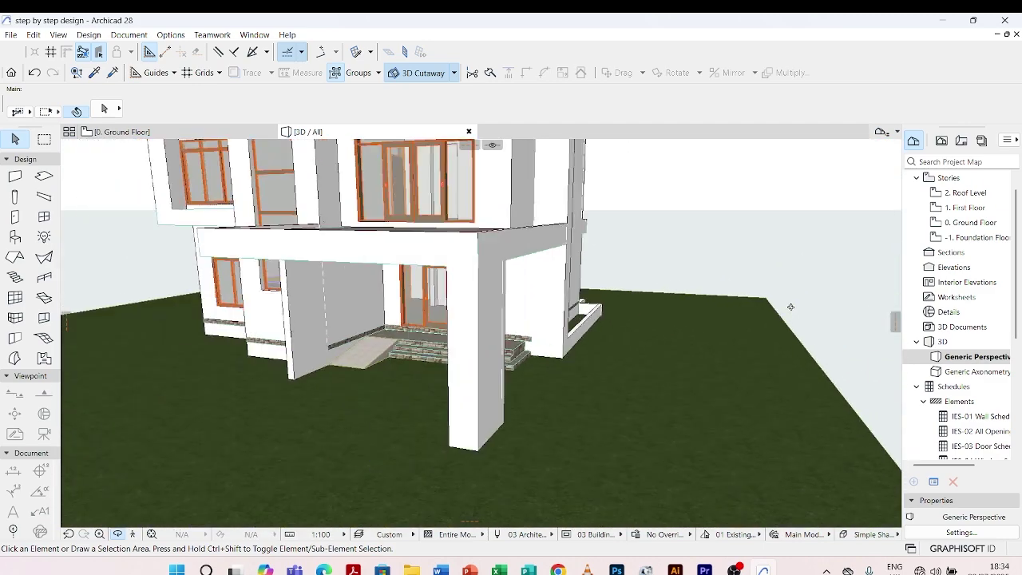
middle_click_drag(528, 339, 652, 338, "shift")
scroll(654, 330, "down", 3)
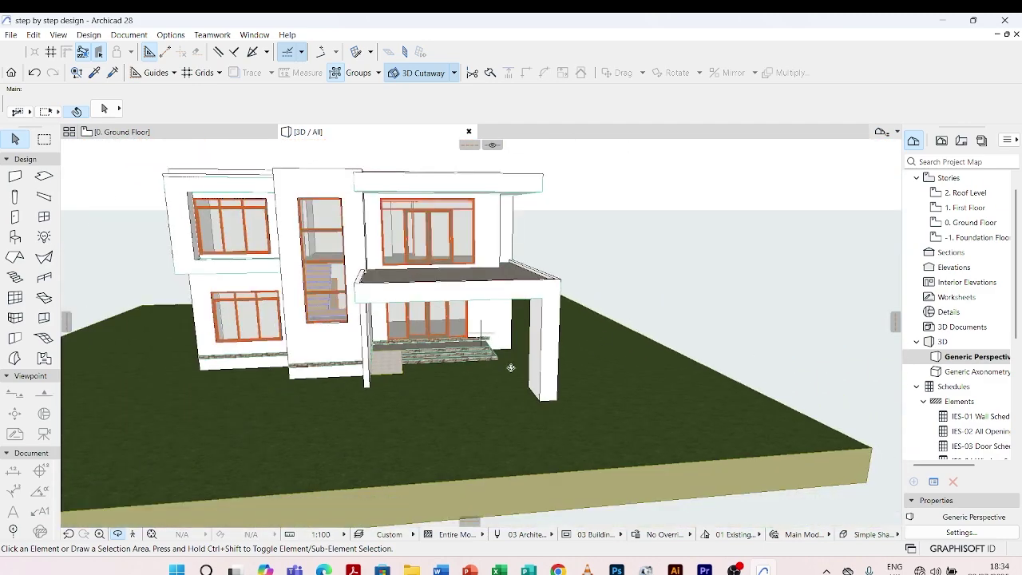
scroll(314, 397, "up", 3)
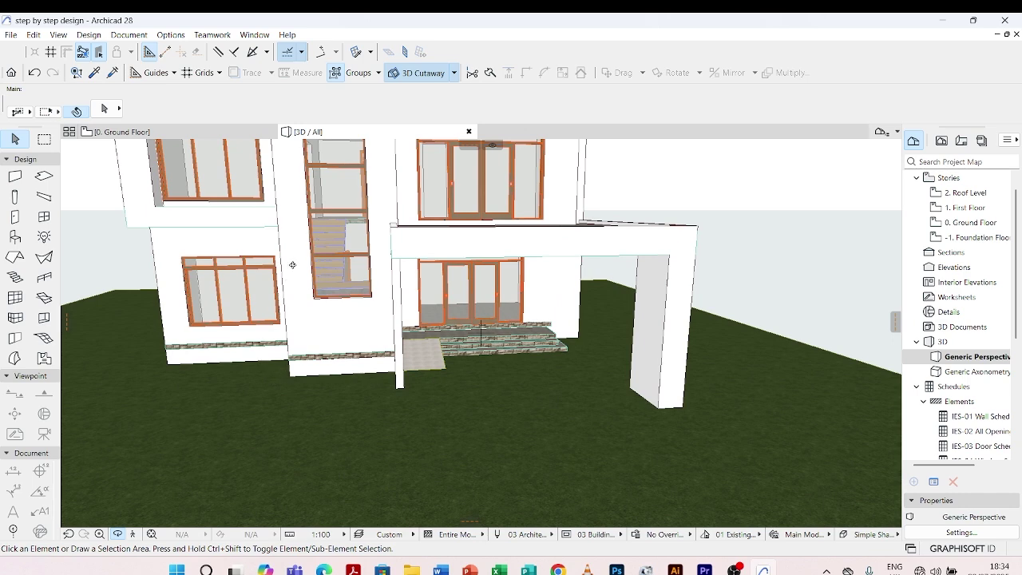
left_click(240, 133)
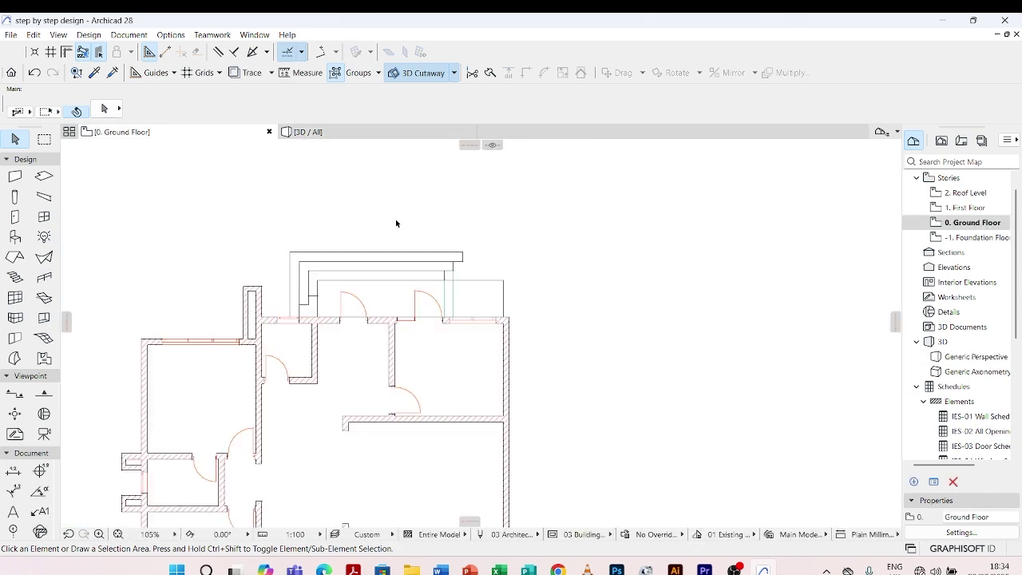
scroll(423, 343, "up", 2)
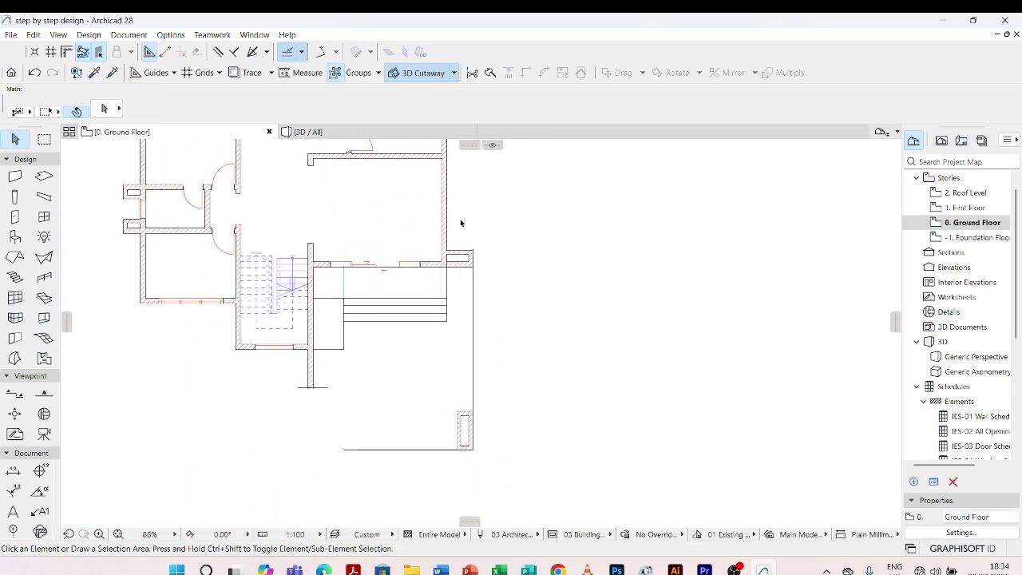
scroll(448, 232, "down", 3)
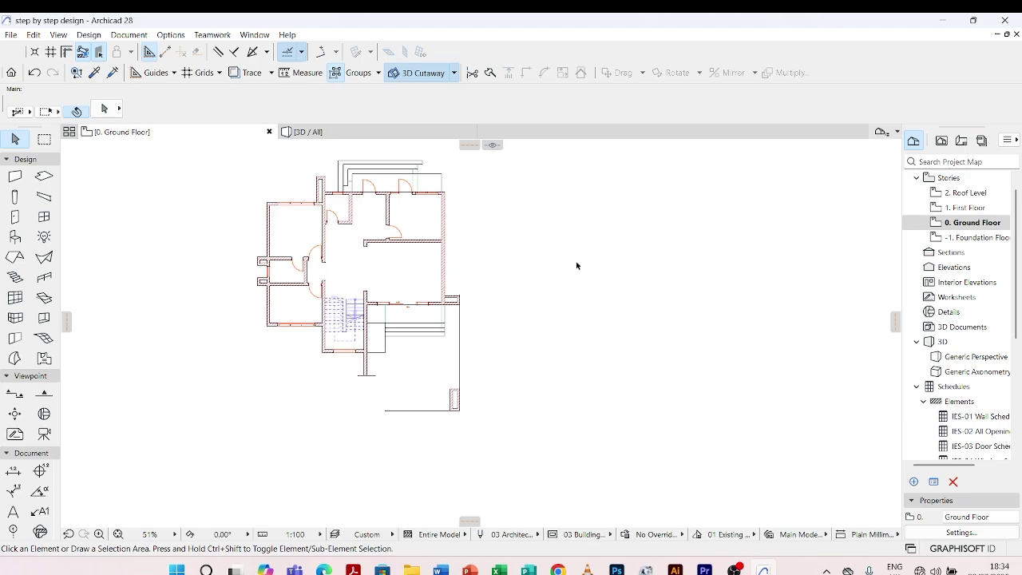
Step: Open the foundation floor plan and examine the outline of the low walls beside the house's side wall
double_click(962, 237)
scroll(461, 183, "up", 4)
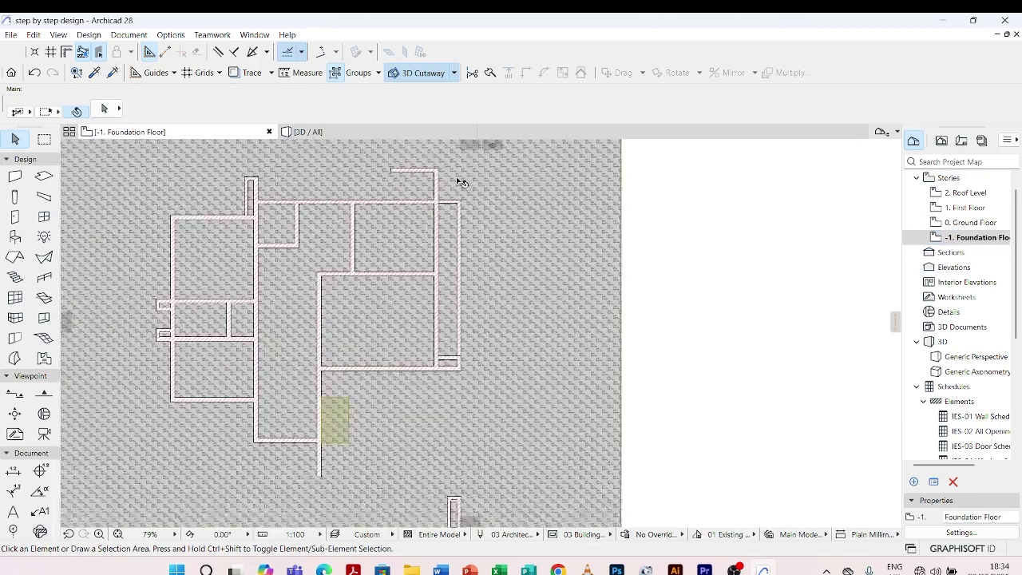
scroll(494, 196, "down", 3)
scroll(496, 196, "down", 1)
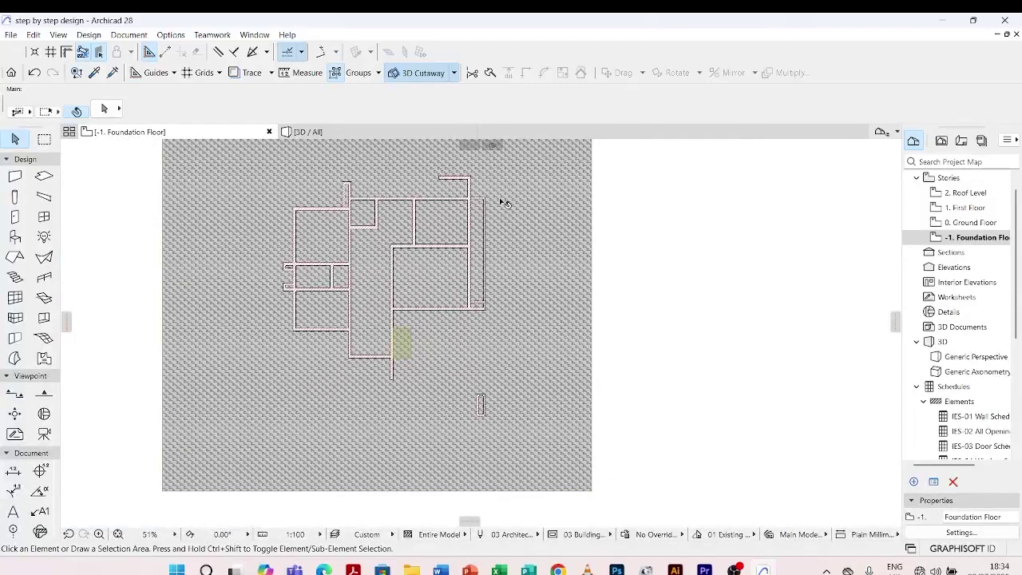
scroll(403, 380, "up", 3)
scroll(403, 382, "down", 3)
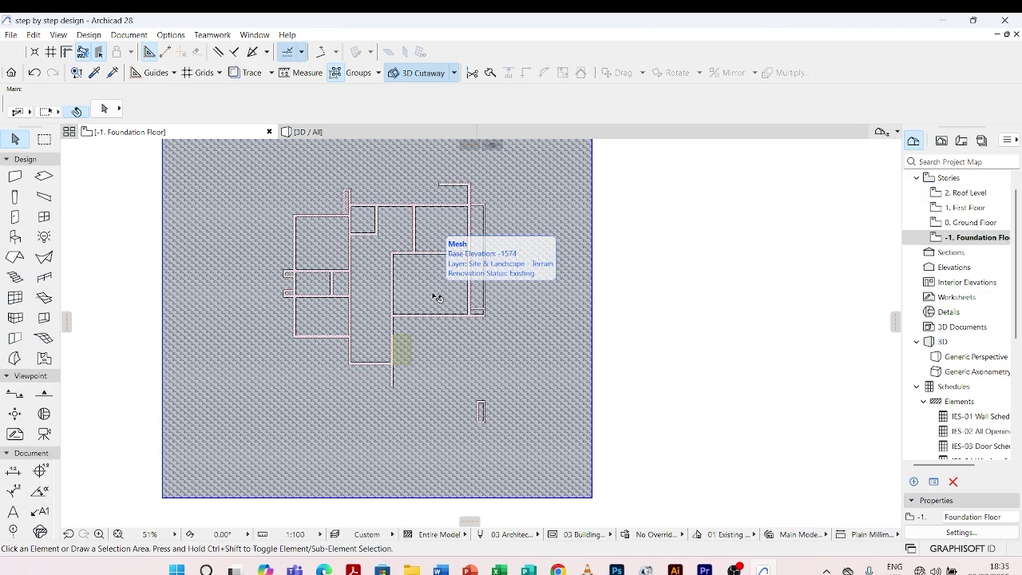
scroll(484, 201, "up", 2)
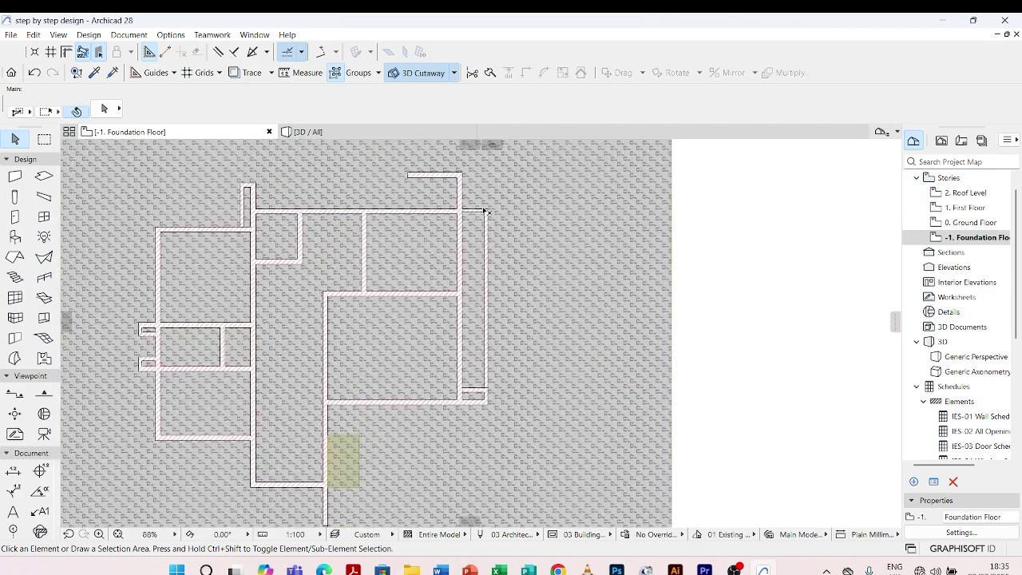
scroll(484, 211, "up", 3)
scroll(485, 212, "down", 3)
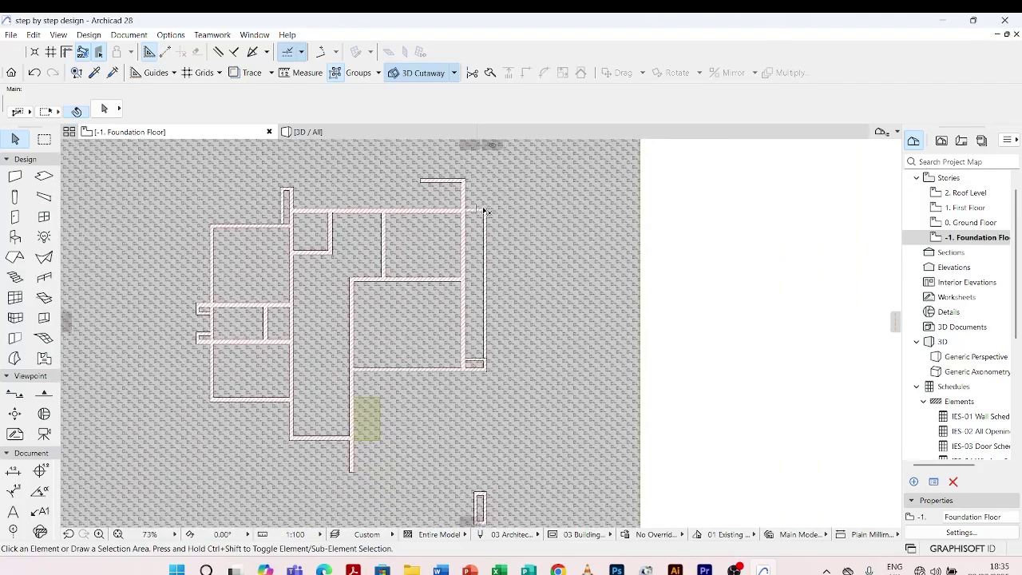
Step: Pick up the low side wall's settings and draw a short wall outward from the outer corner of the narrow projecting wall on the house's opposite side
scroll(484, 211, "up", 3)
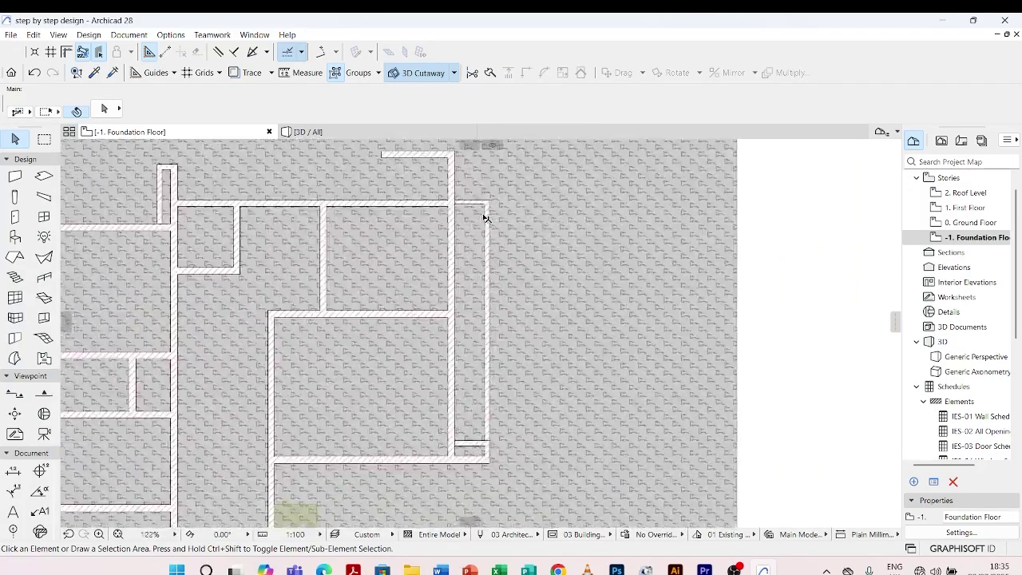
scroll(484, 217, "up", 1)
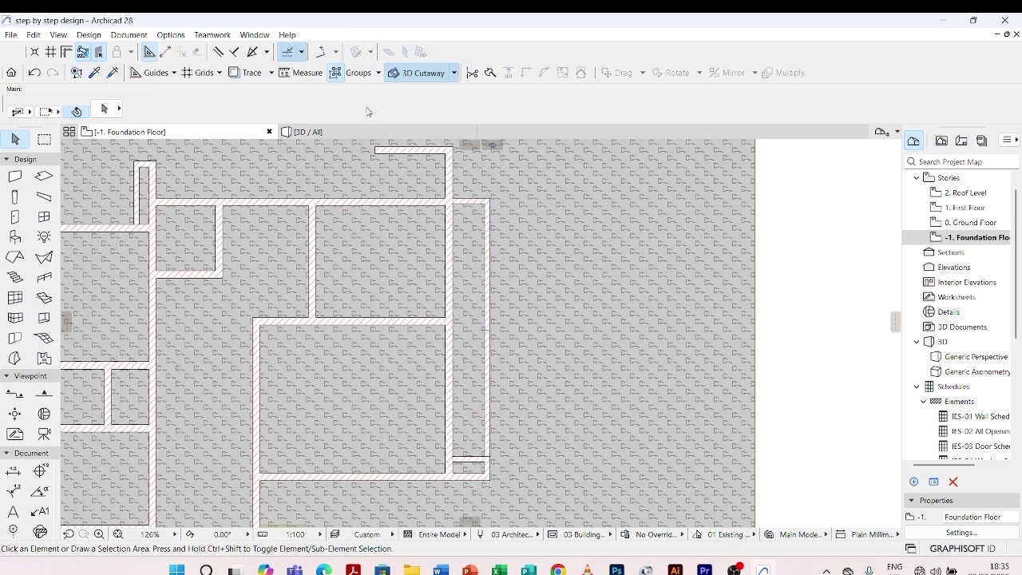
left_click(95, 72)
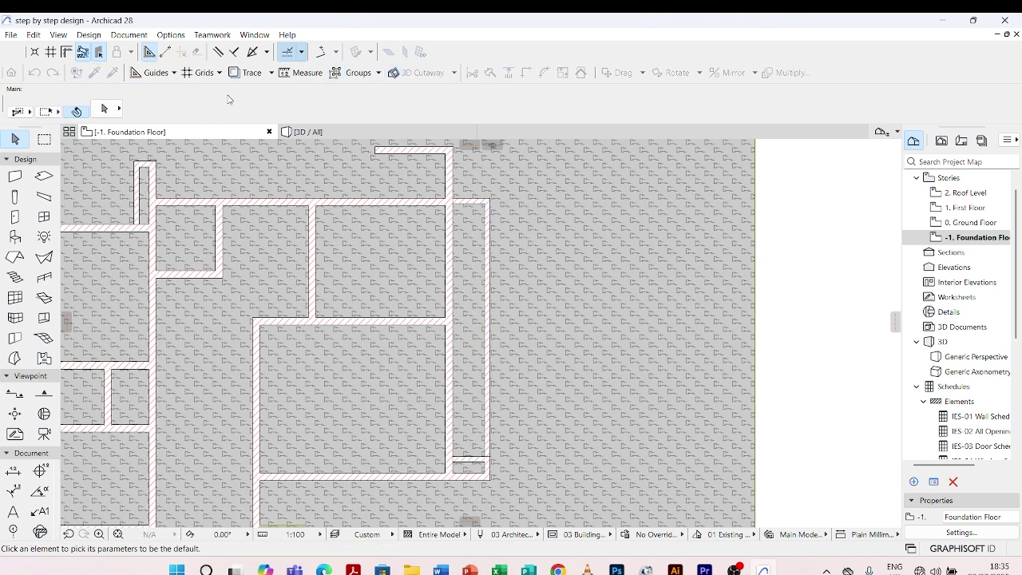
left_click(479, 199)
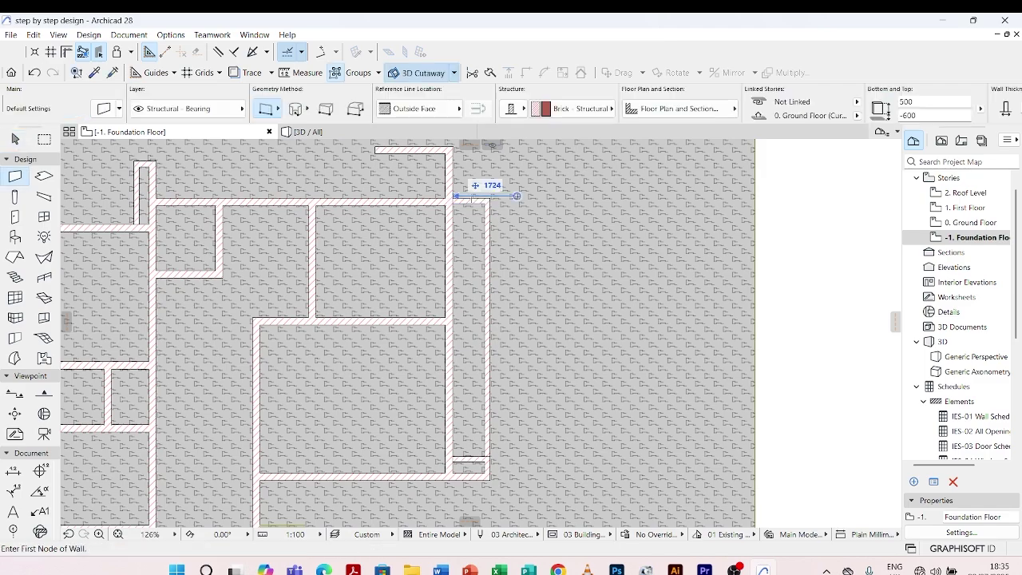
scroll(489, 190, "down", 3)
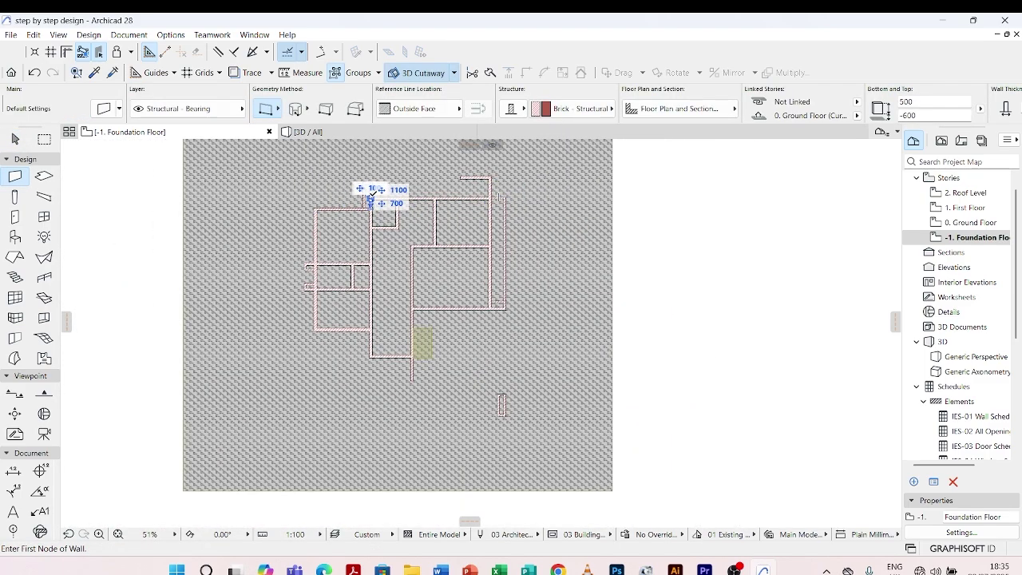
scroll(372, 169, "up", 3)
scroll(372, 195, "down", 3)
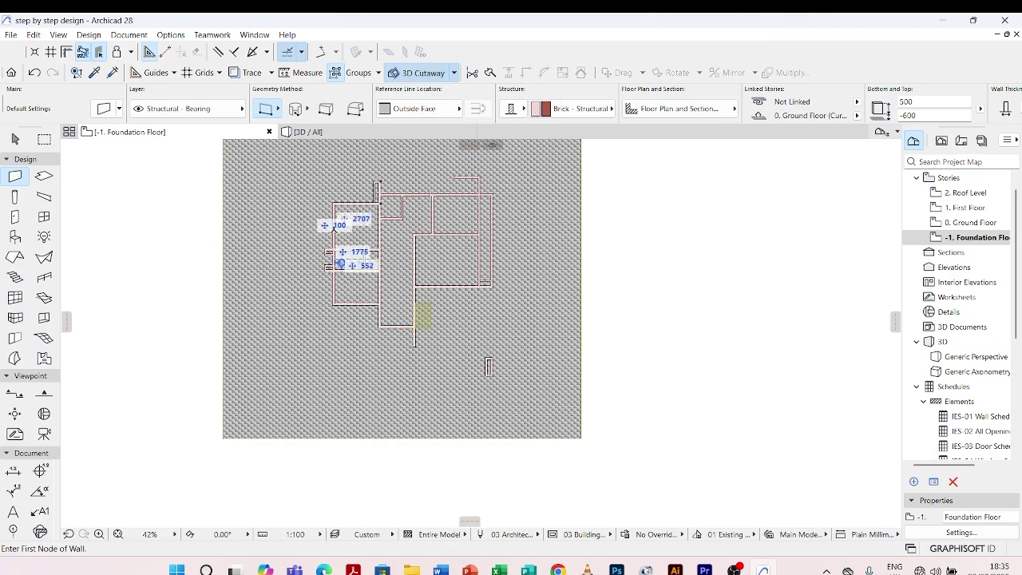
scroll(385, 167, "up", 3)
scroll(379, 171, "up", 2)
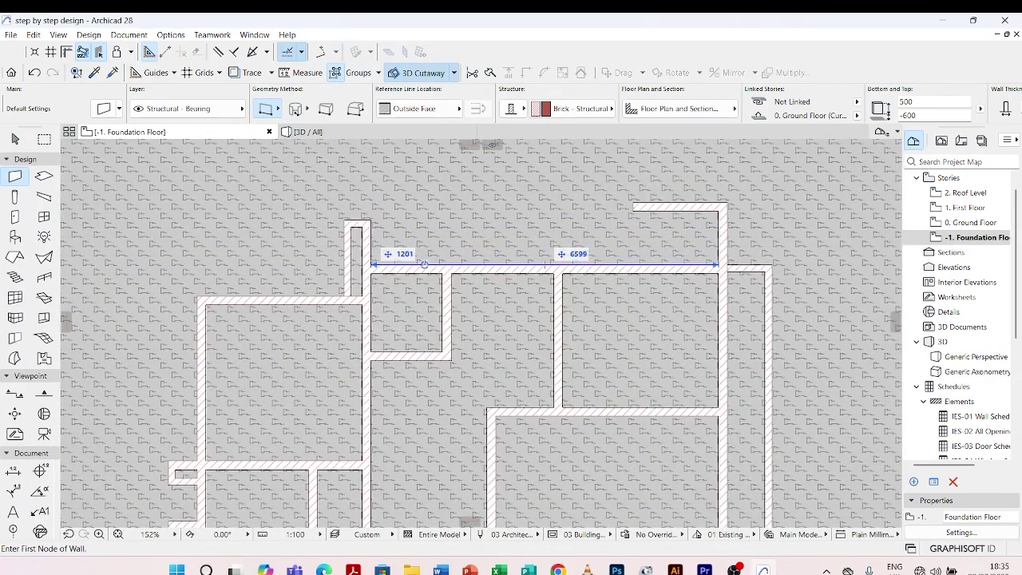
left_click(348, 221)
left_click(347, 186)
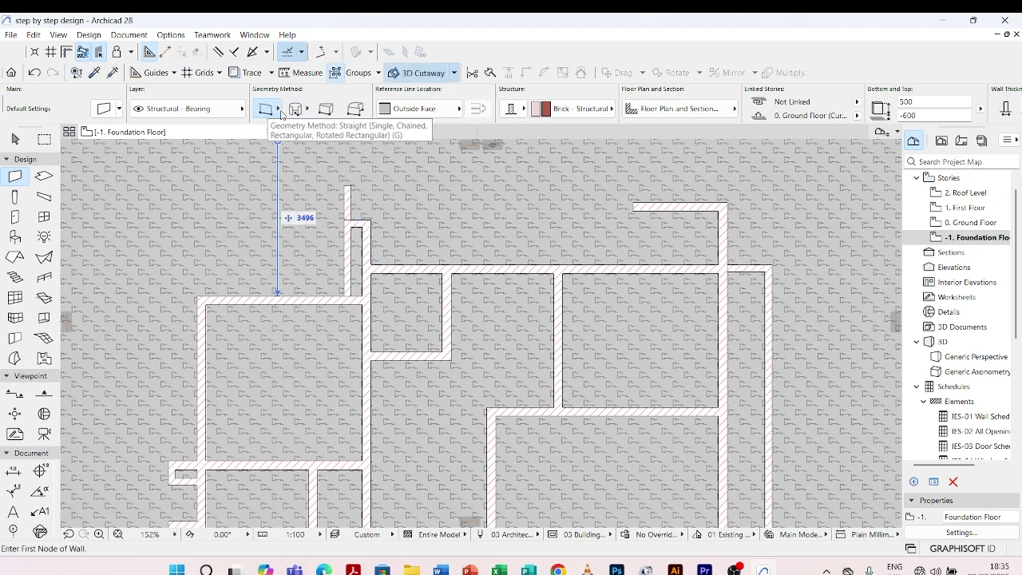
Step: Using the chained geometry method, continue the low wall across from the short wall's end and back about 1780 mm to the house wall
left_click(279, 111)
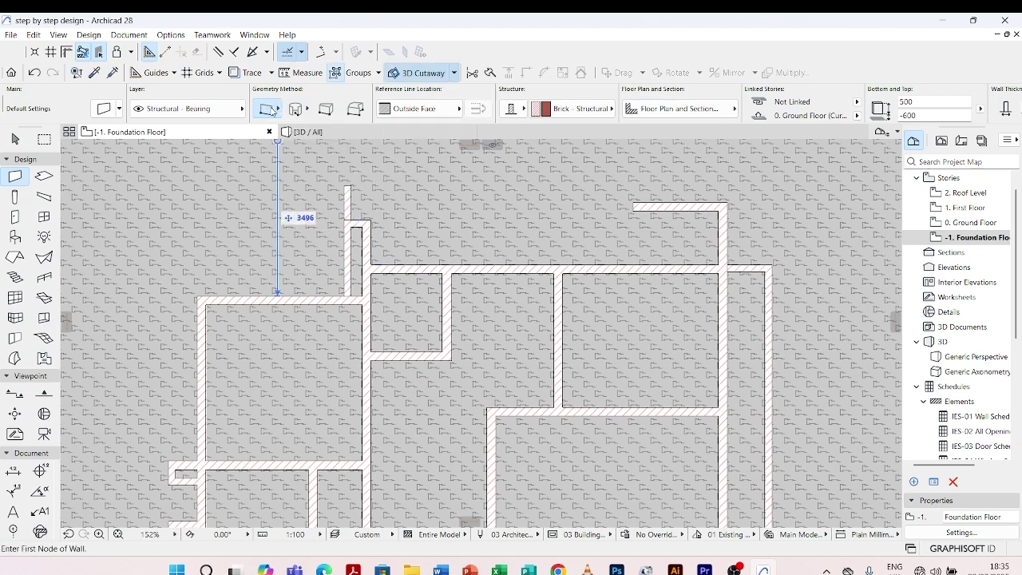
left_click(306, 95)
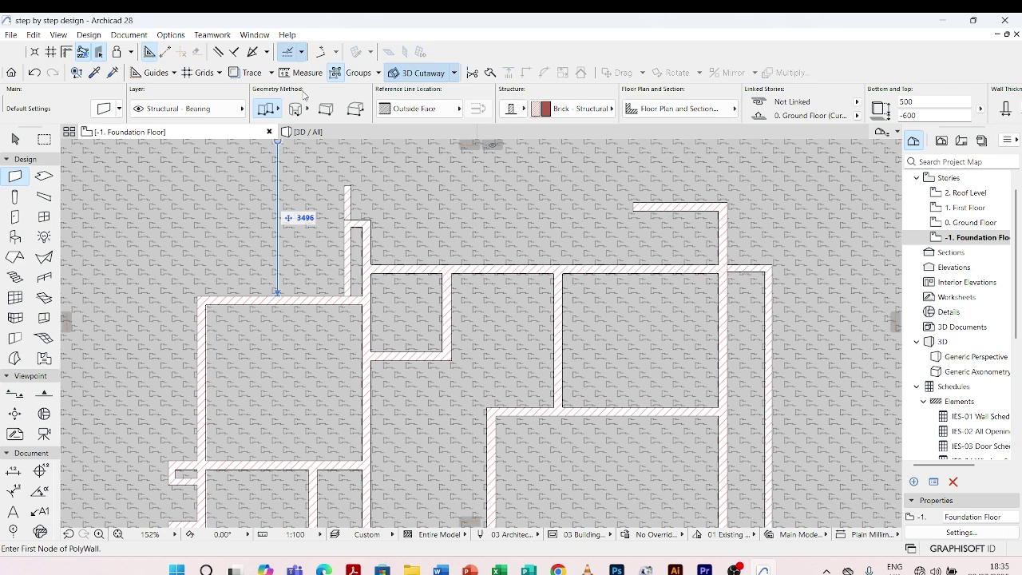
left_click(351, 185)
left_click(384, 185)
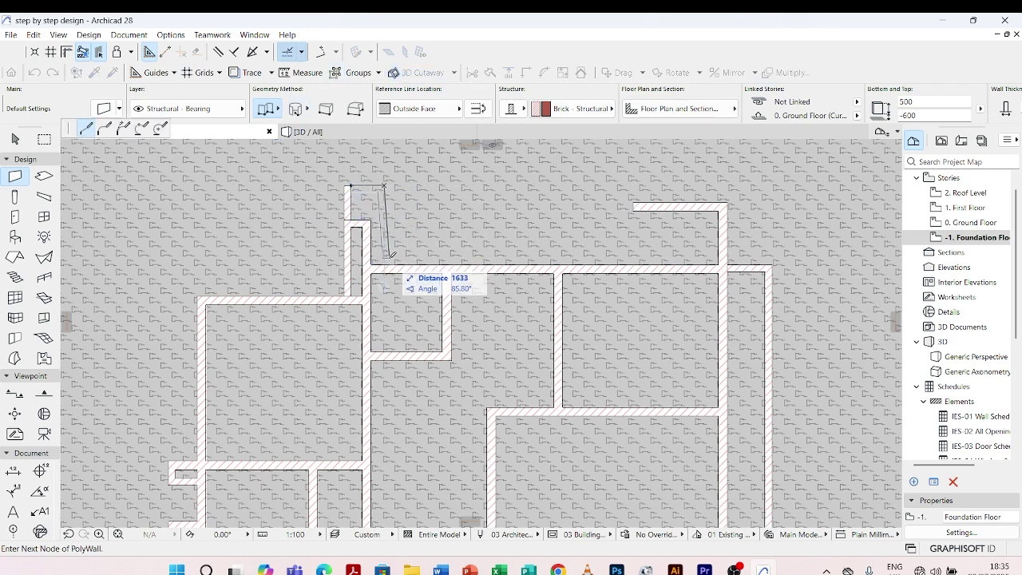
double_click(389, 262)
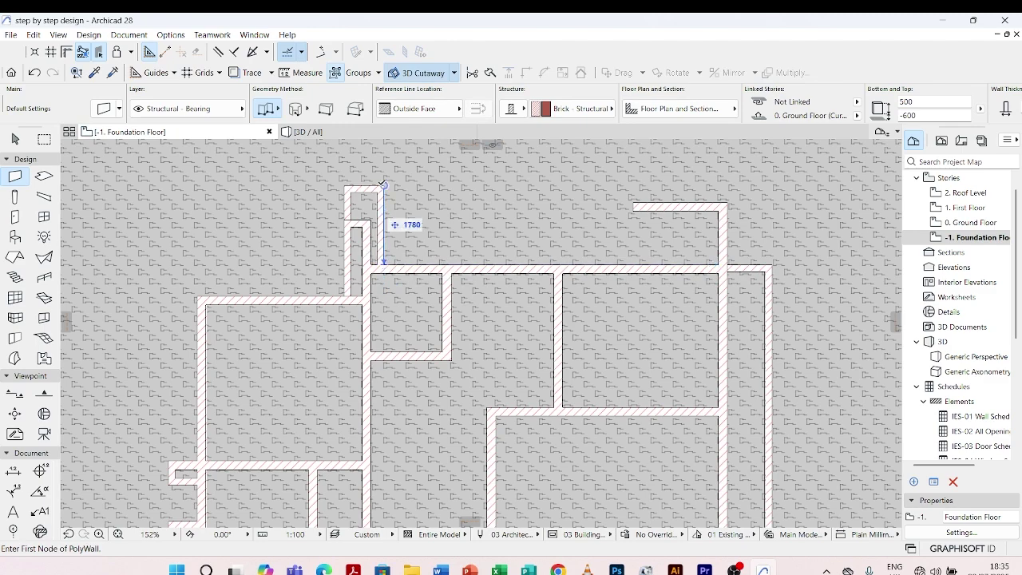
key("Escape")
Step: In the 3D view, move the low wall that meets the house sideways so it stands against the end of the entrance steps
left_click(327, 136)
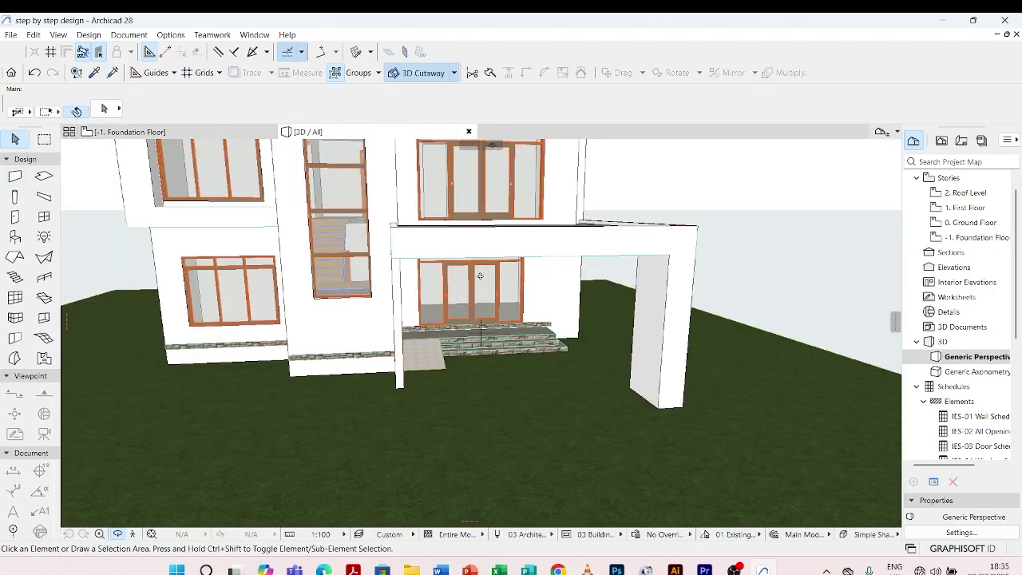
middle_click_drag(480, 276, 511, 385, "shift")
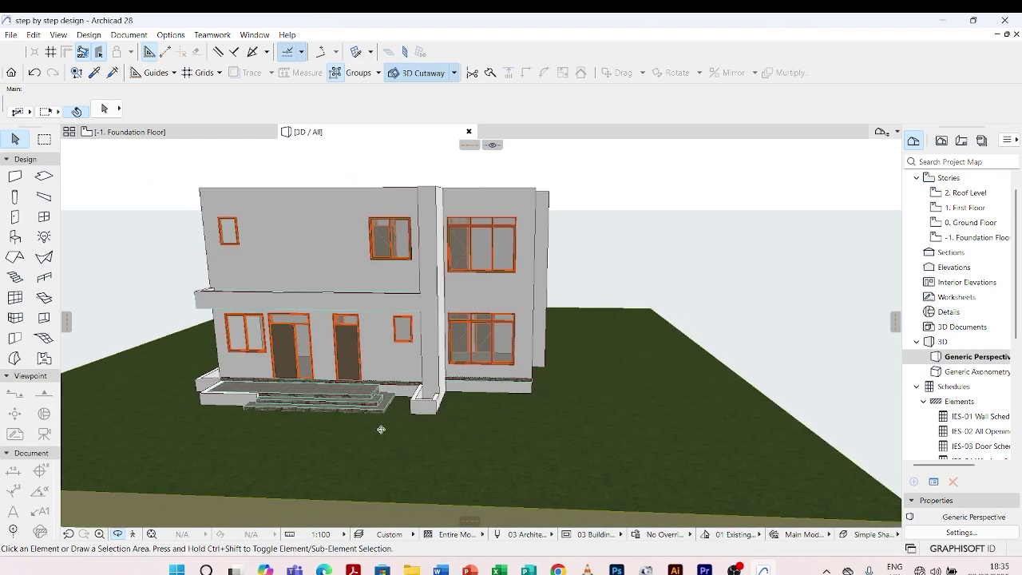
scroll(511, 385, "up", 3)
left_click(512, 384)
scroll(436, 364, "up", 2)
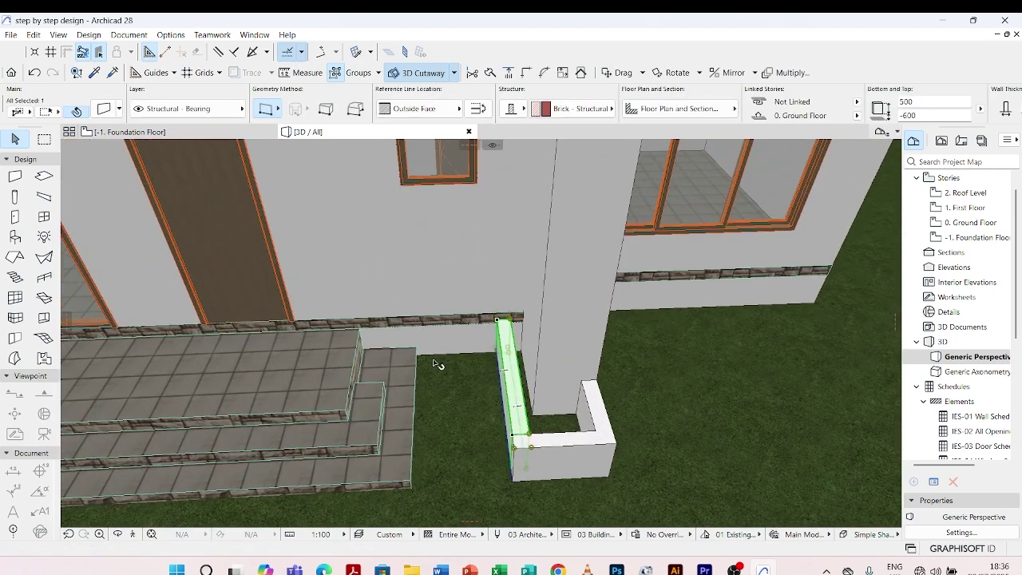
scroll(415, 355, "up", 2)
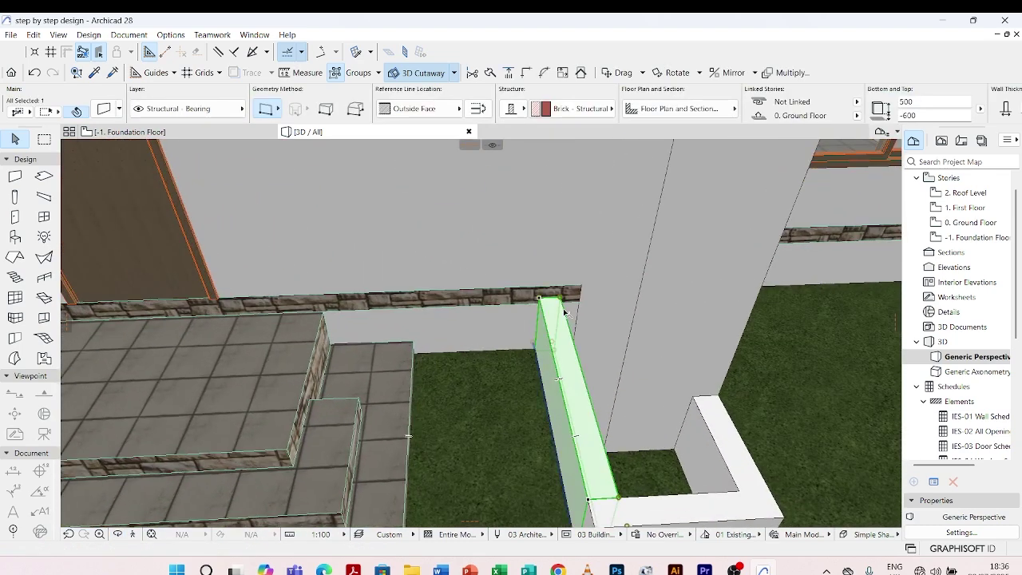
key("ctrl+d")
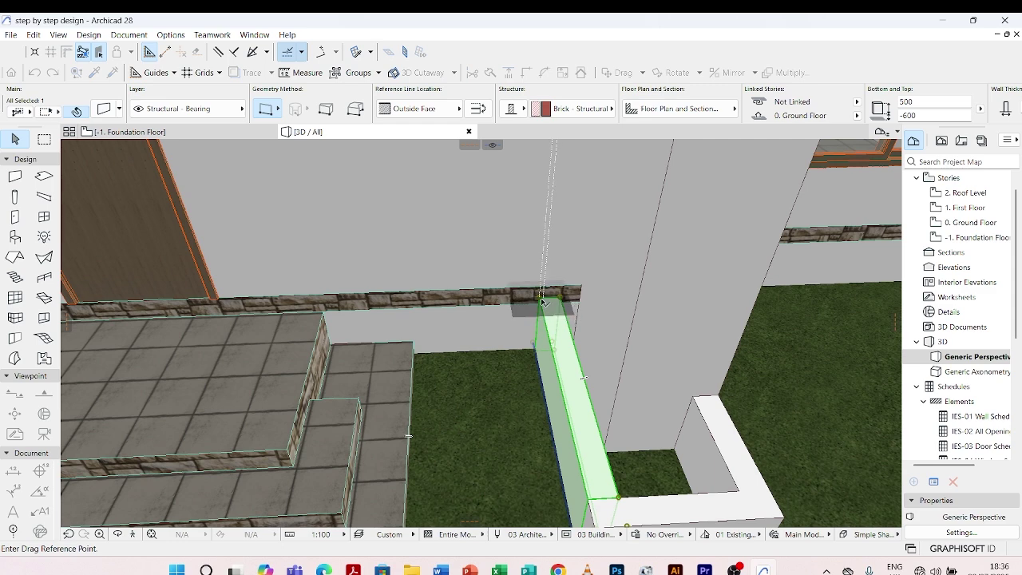
left_click(540, 301)
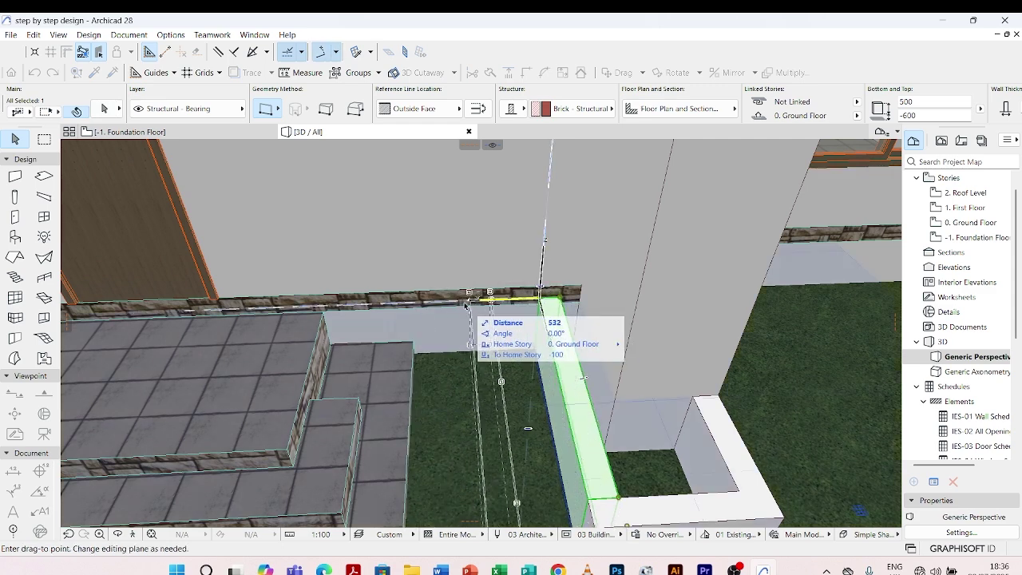
left_click(415, 345)
scroll(393, 241, "down", 5)
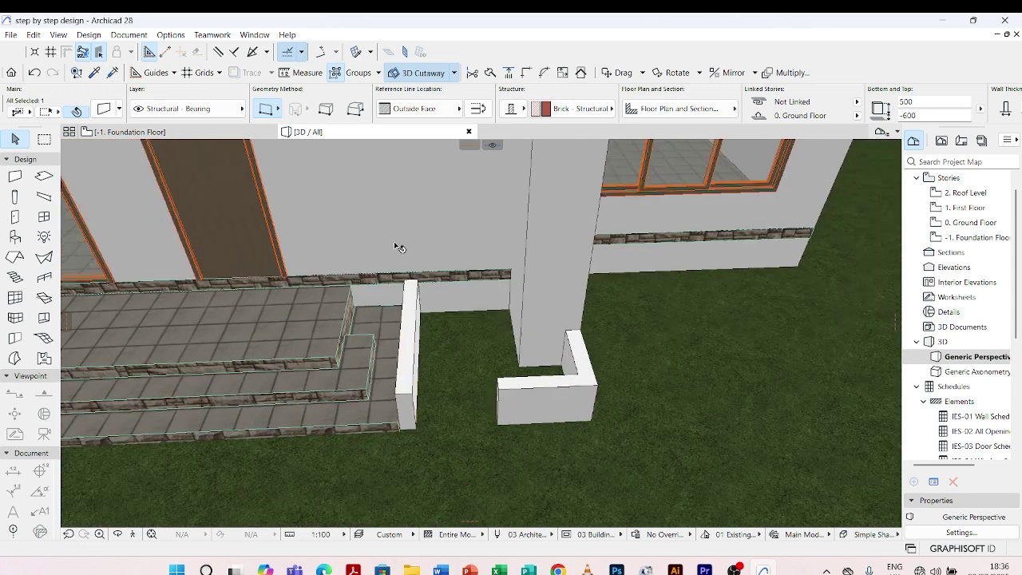
key("Escape")
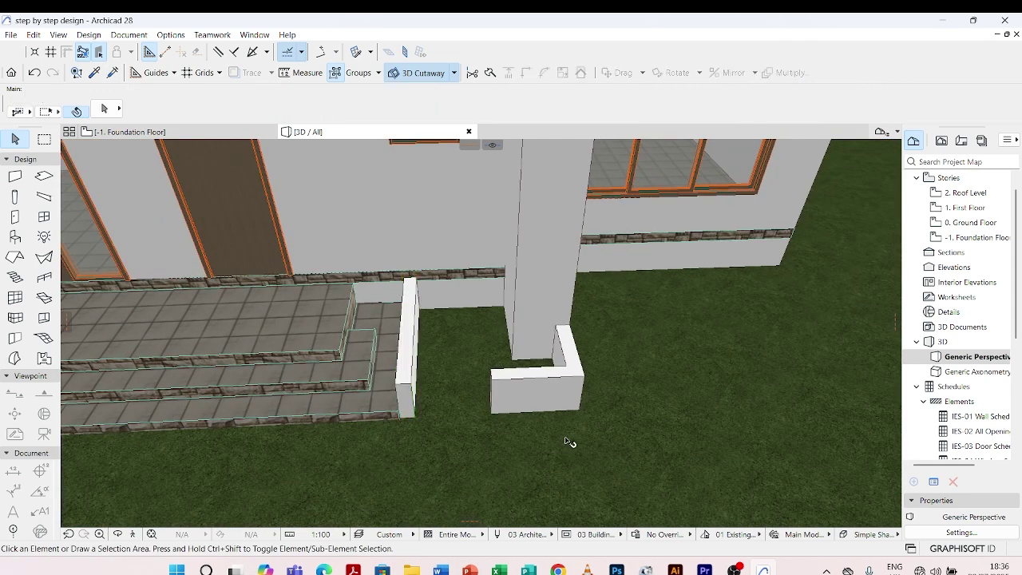
Step: Intersect the front low wall with the moved low wall beside the steps to close their corner
left_click(527, 381)
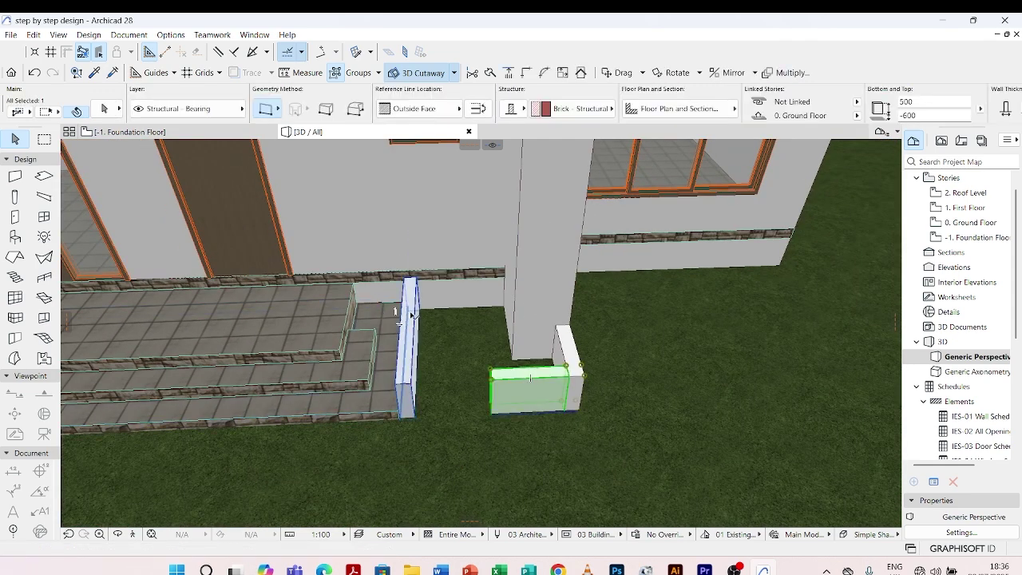
left_click(412, 316, "shift")
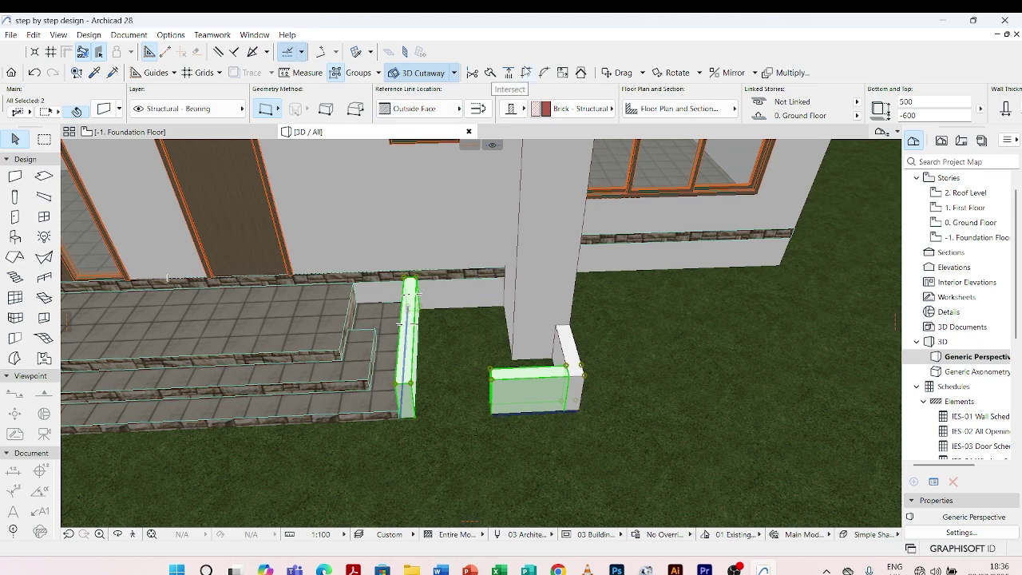
left_click(508, 73)
key("Escape")
Step: Move the front low wall slightly outward so its face lines up with the front corner of the lowest step
scroll(398, 462, "up", 3)
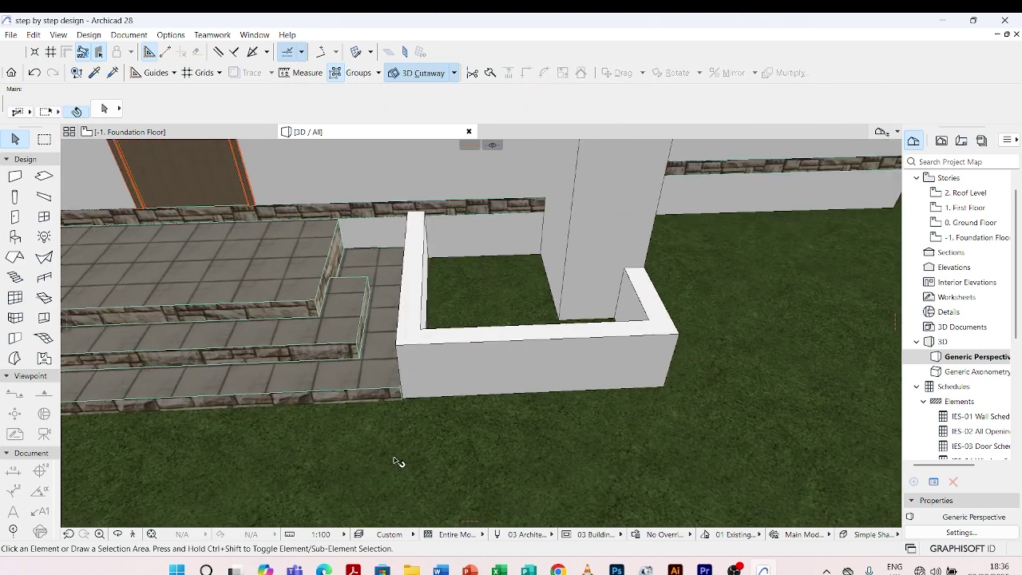
scroll(399, 459, "down", 4)
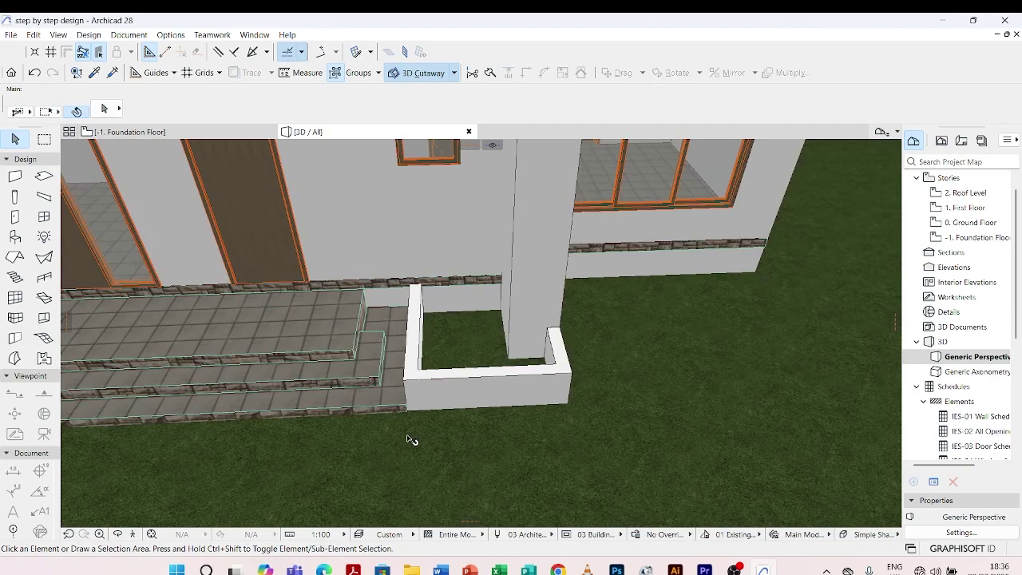
middle_click_drag(479, 420, 292, 424, "shift")
scroll(357, 358, "up", 5)
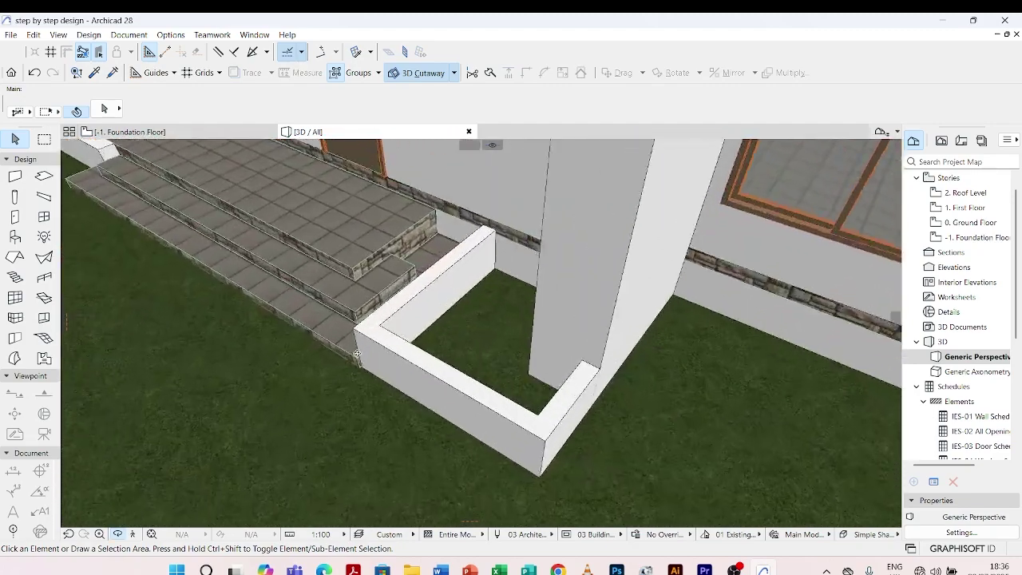
middle_click_drag(361, 363, 473, 386, "shift")
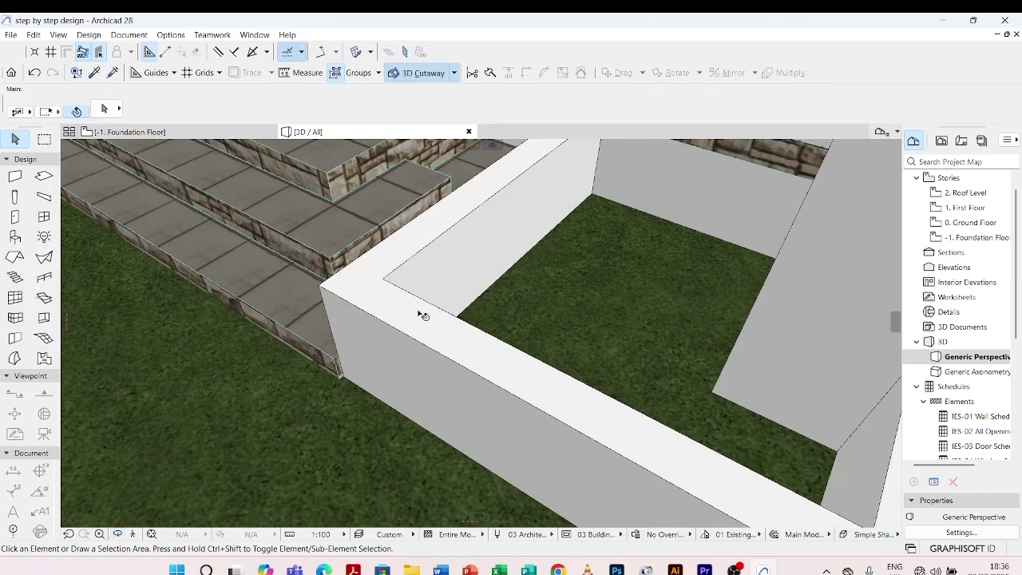
left_click(393, 331)
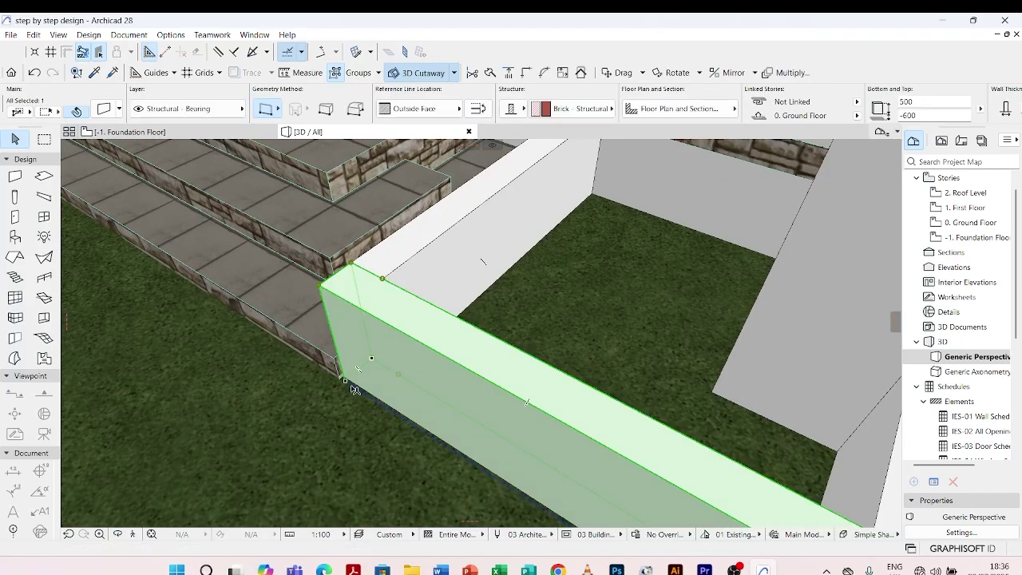
scroll(343, 364, "up", 5)
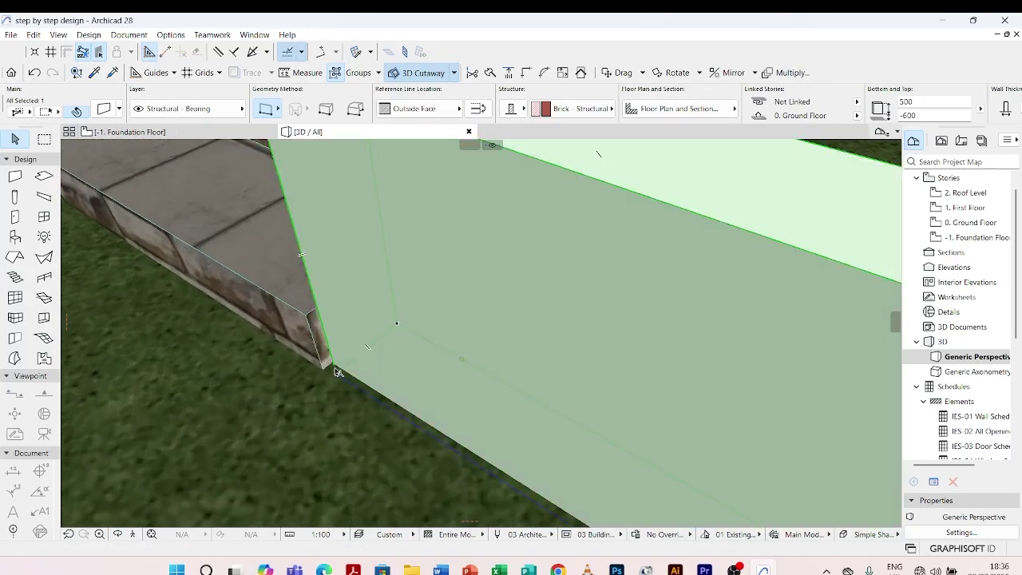
key("ctrl+d")
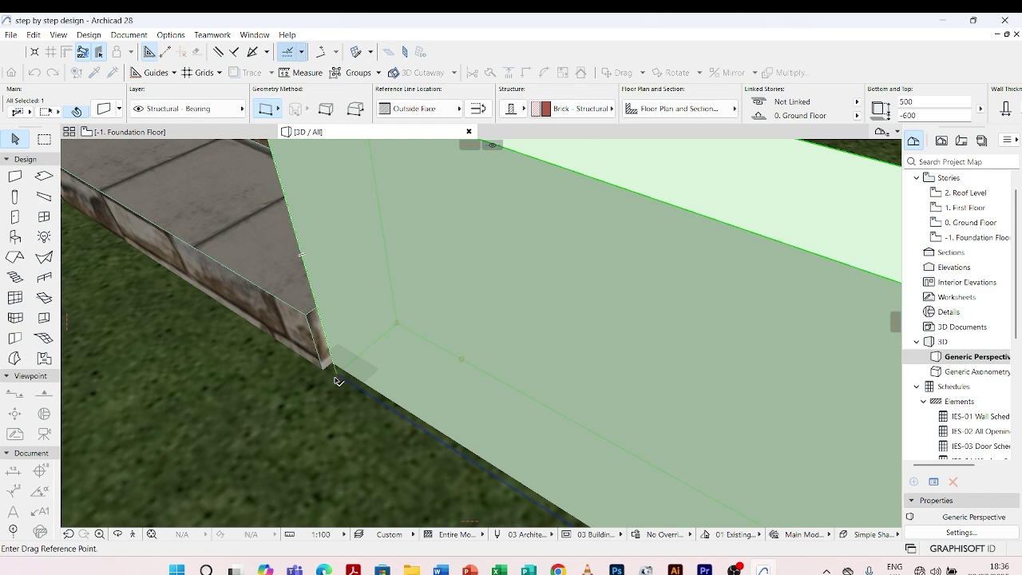
left_click(335, 374)
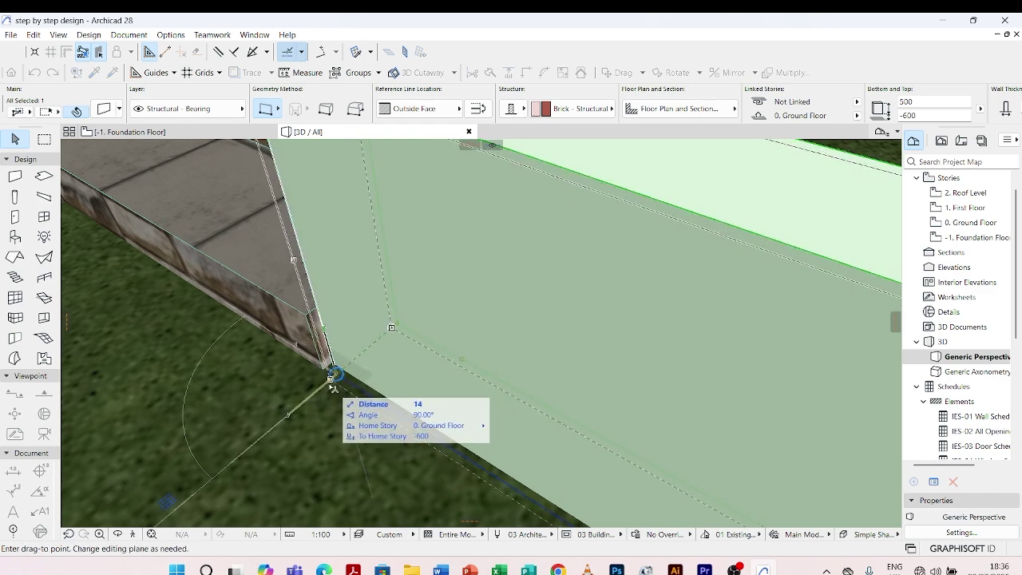
scroll(331, 381, "up", 5)
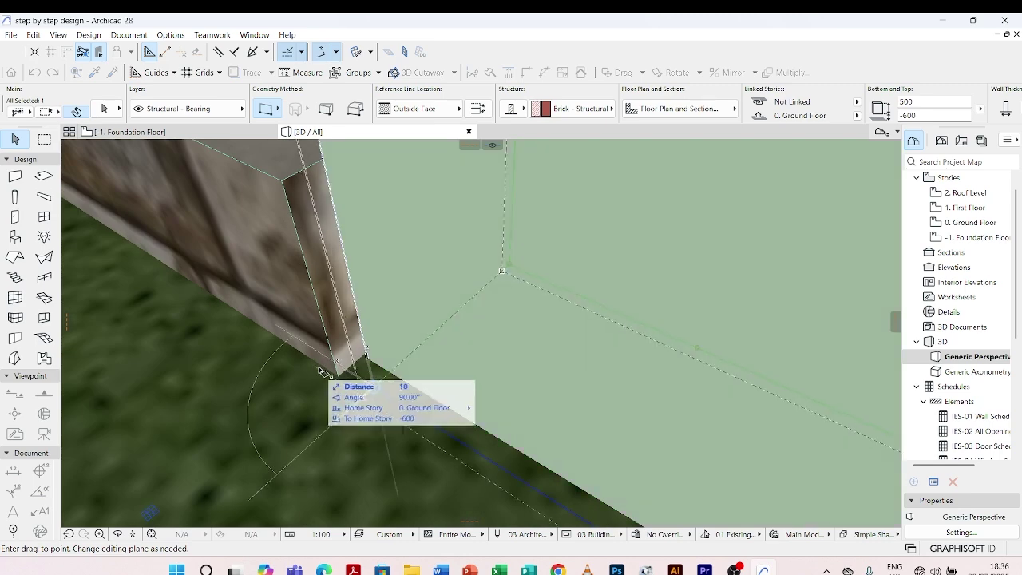
left_click(339, 381)
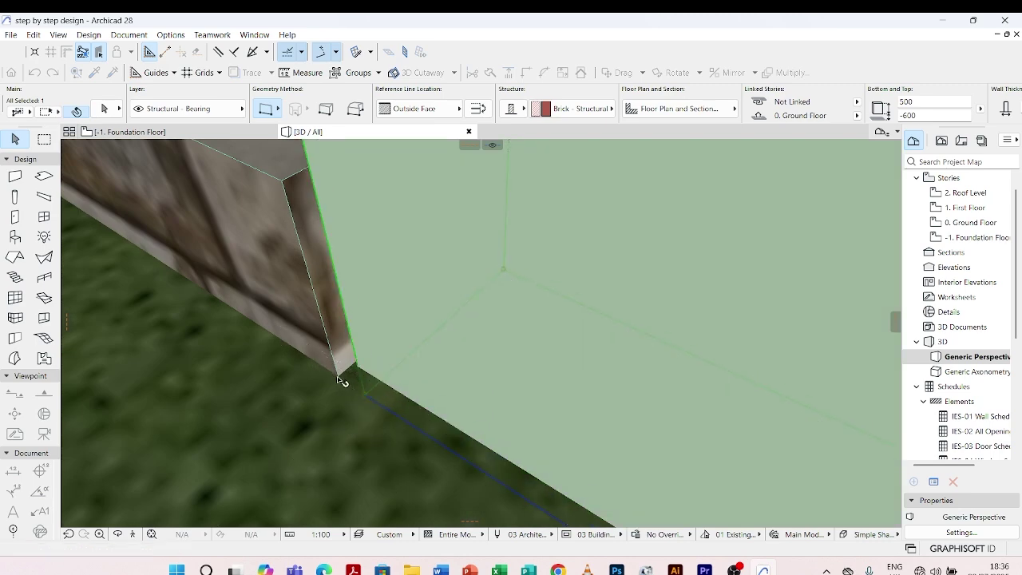
scroll(319, 395, "down", 8)
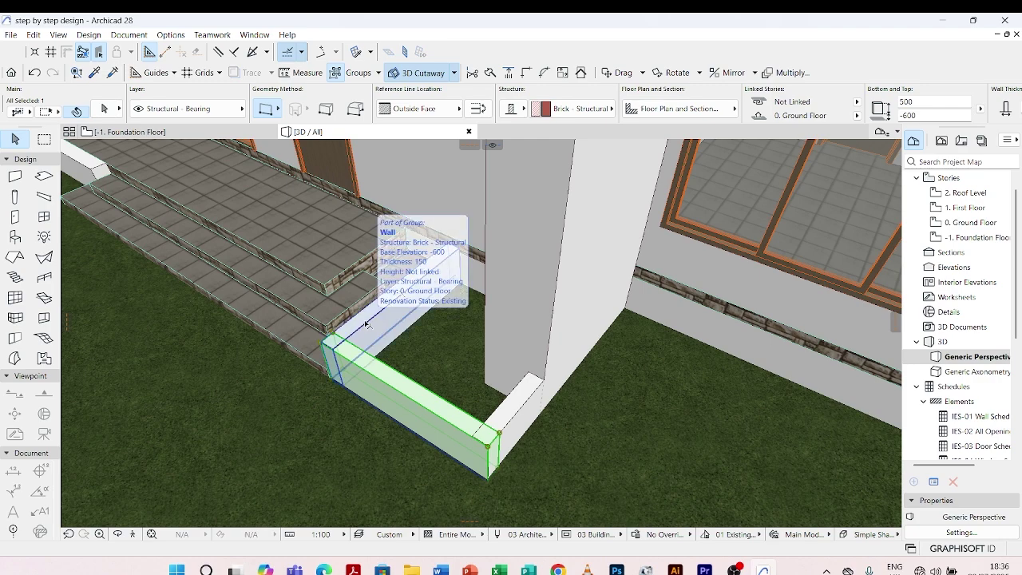
Step: Intersect the front low wall with the low wall beside the steps and with the short wall at the column to close both corners
left_click(367, 323, "shift")
left_click(526, 74)
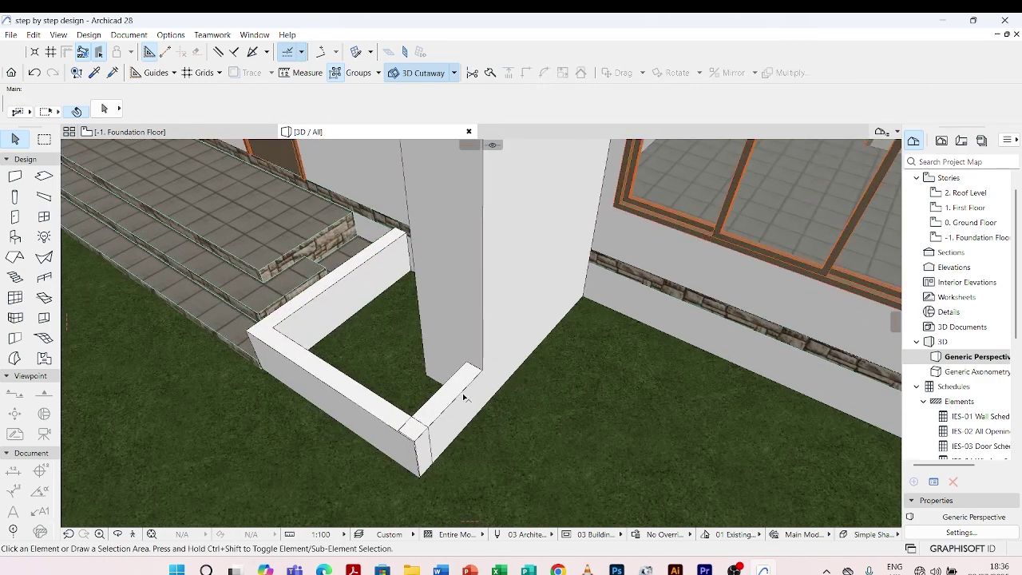
left_click(464, 396)
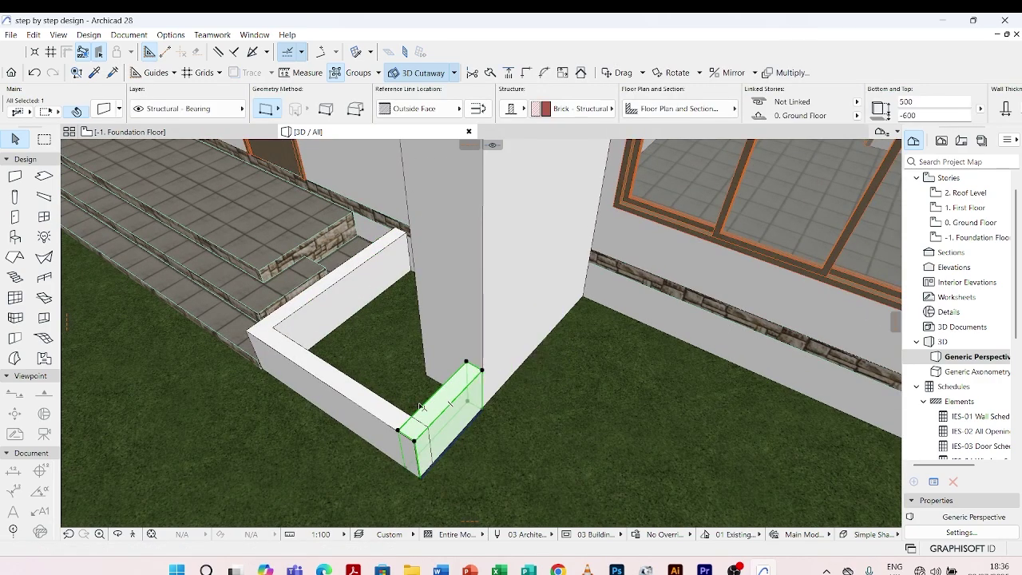
left_click(376, 408, "shift")
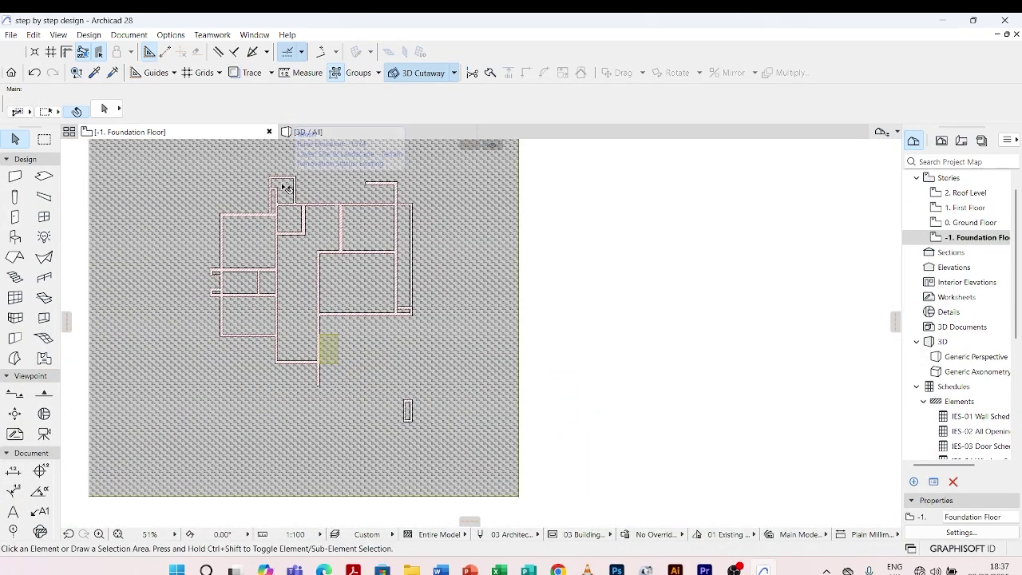
Step: On the Foundation Floor plan, reuse the low wall's settings to draw an 800 mm wall closing the gap between the two small side projections
scroll(200, 288, "up", 5)
scroll(192, 267, "down", 5)
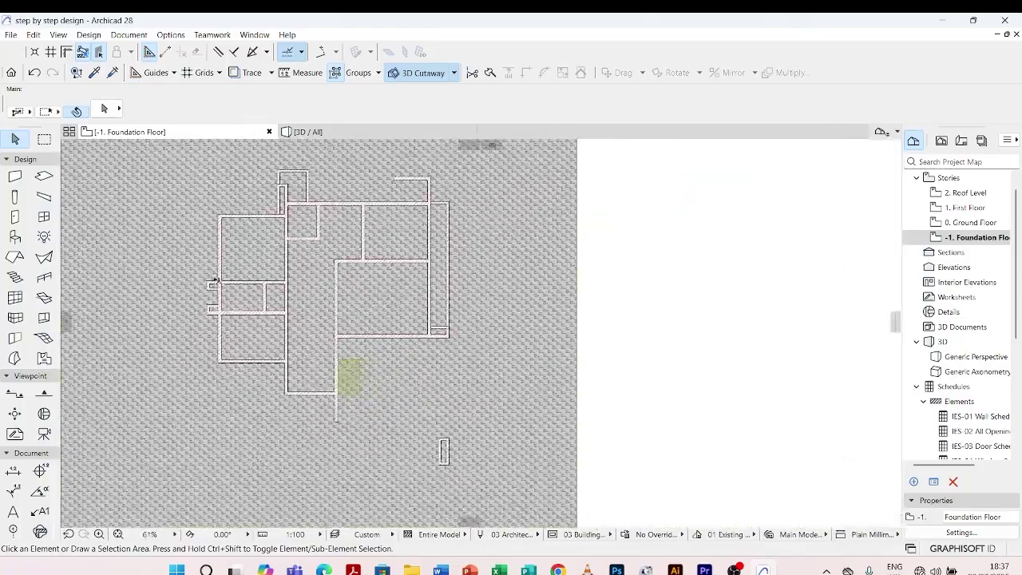
scroll(214, 311, "up", 5)
scroll(269, 320, "down", 3)
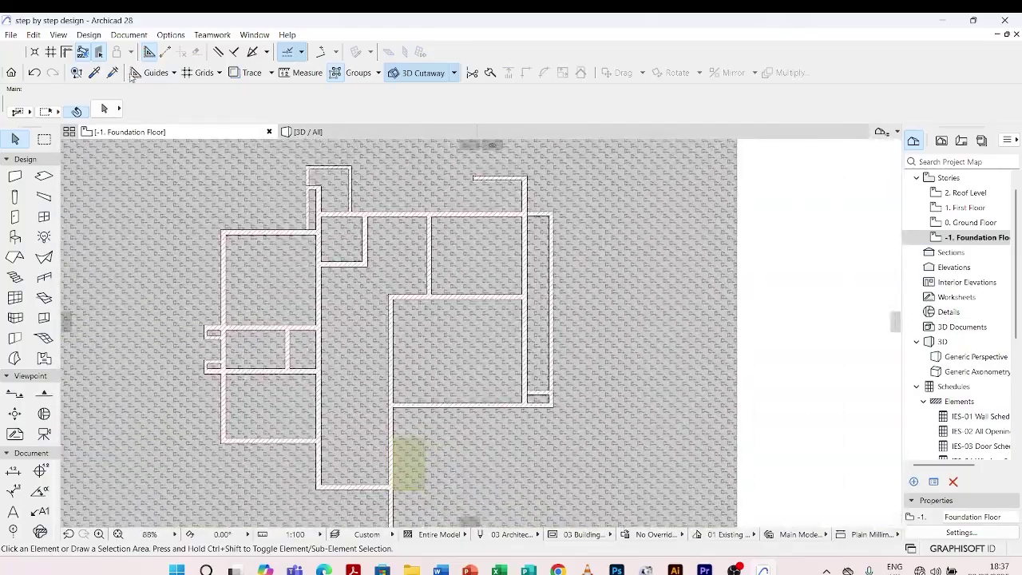
left_click(95, 73)
left_click(349, 180)
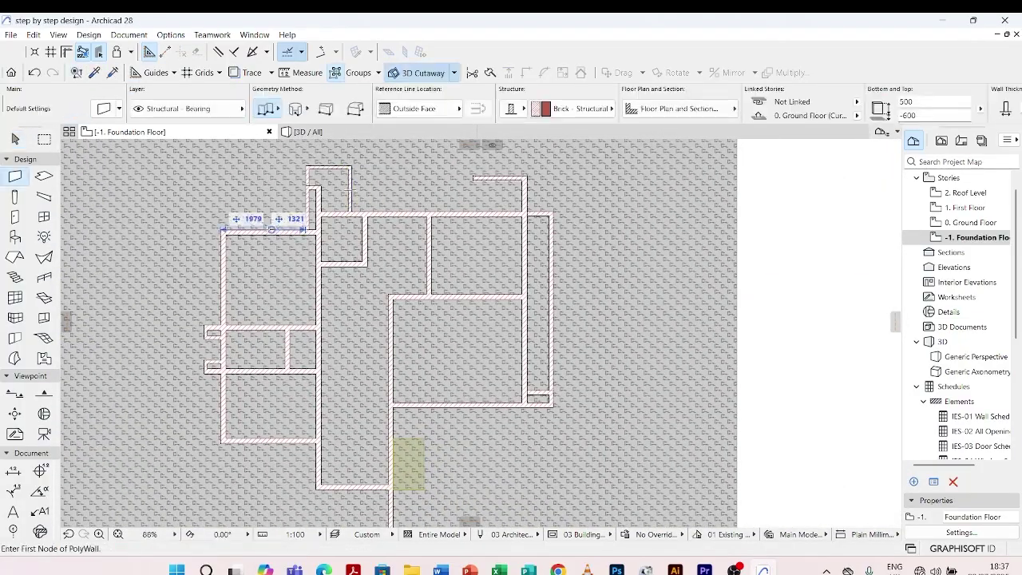
scroll(206, 373, "up", 1)
scroll(206, 373, "up", 6)
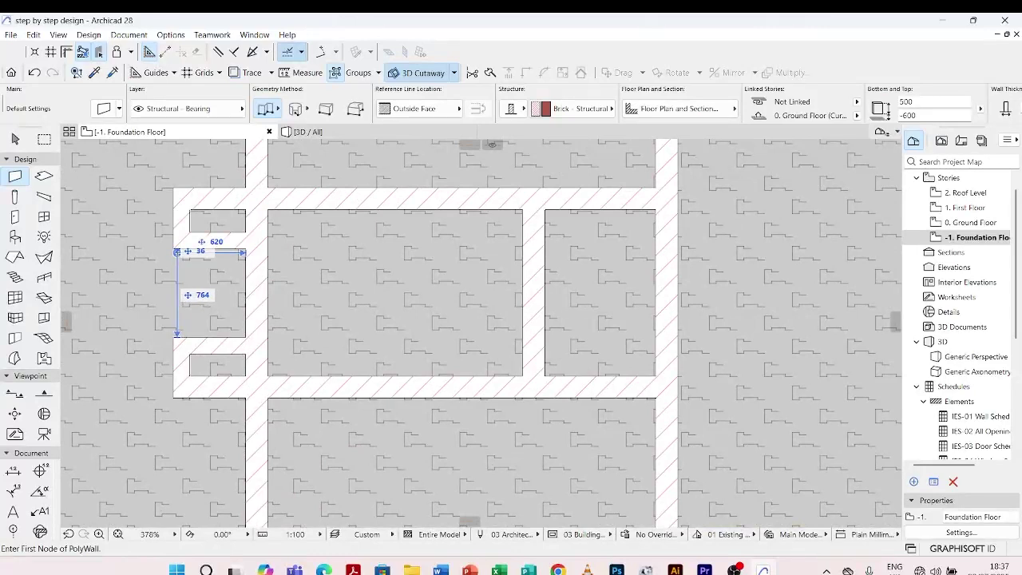
left_click(174, 249)
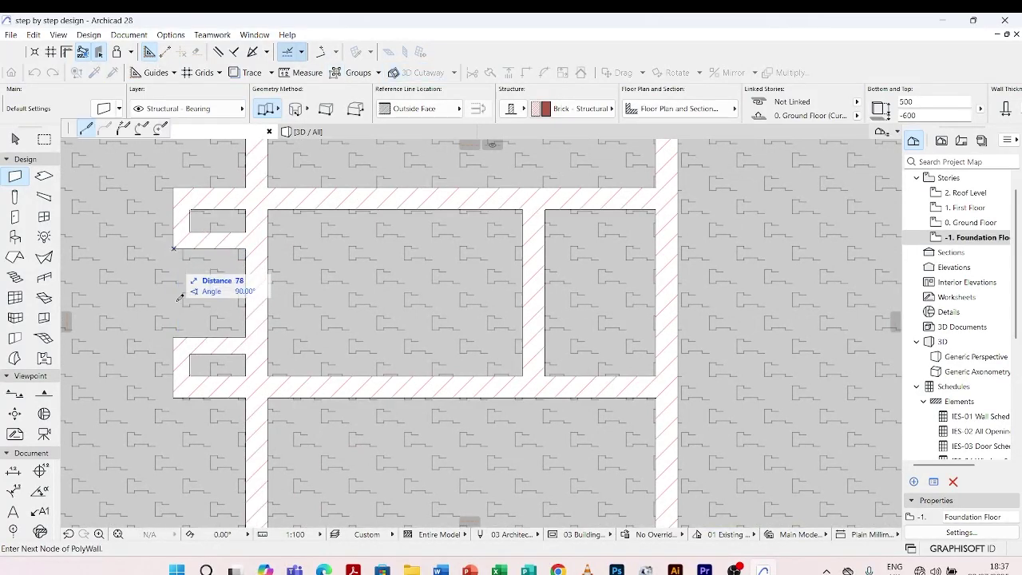
double_click(173, 337)
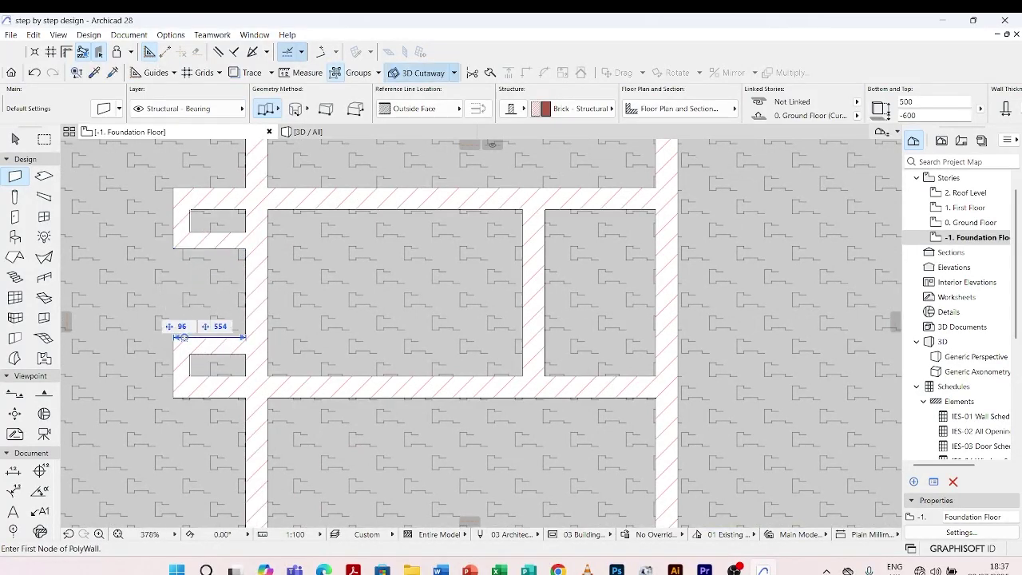
left_click(173, 337)
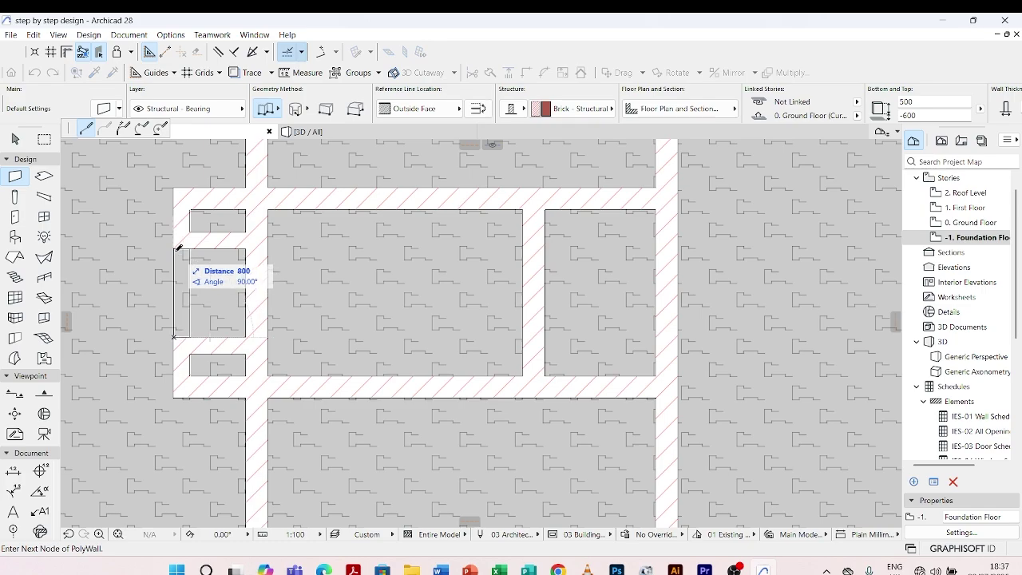
double_click(176, 248)
Step: Draw a chained low wall from the projecting wall's end, about 2700 mm outward, 1160 mm across and 4215 mm back to the house wall
scroll(228, 222, "down", 8)
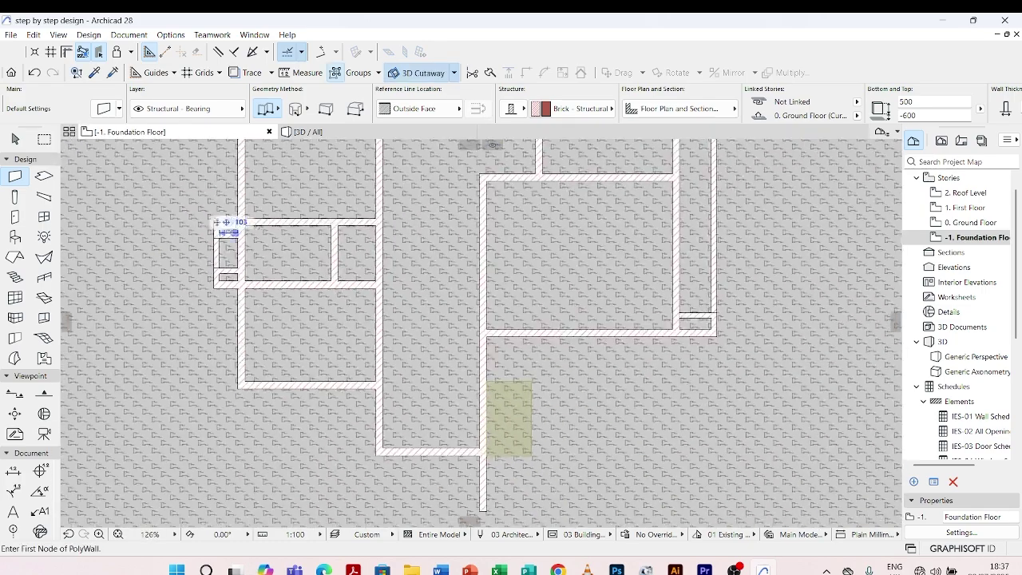
scroll(296, 348, "up", 3)
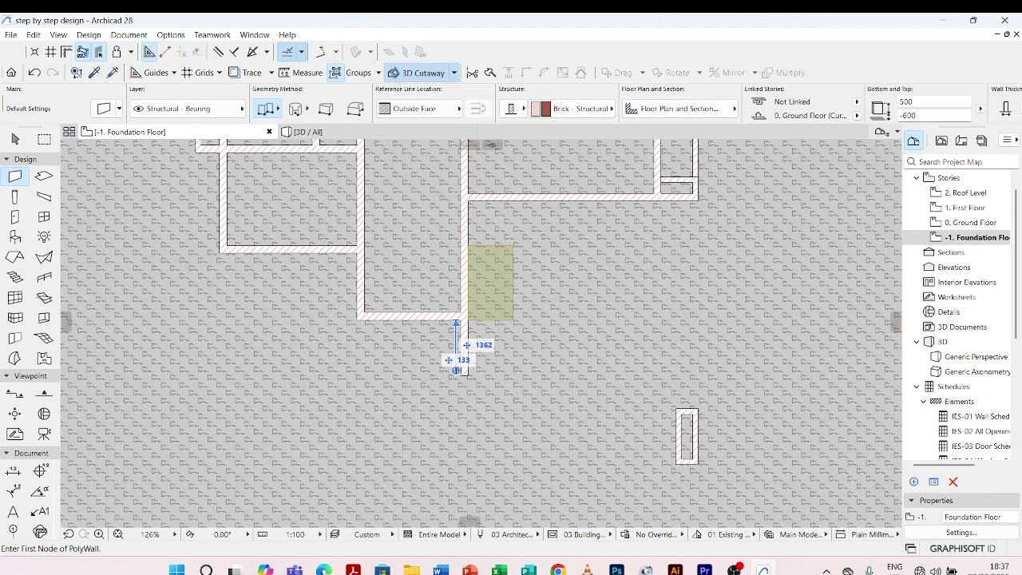
scroll(456, 351, "up", 3)
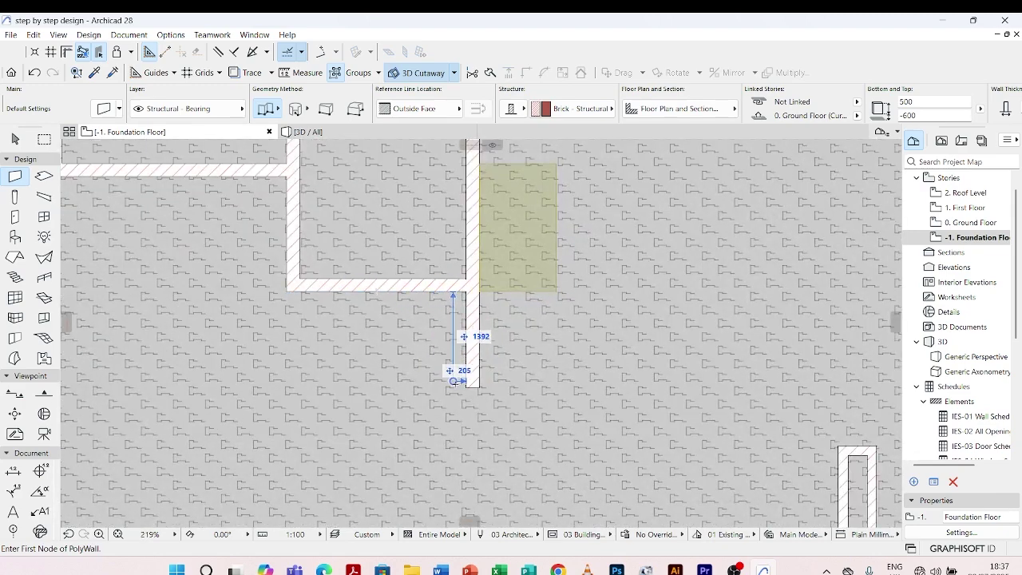
left_click(469, 391)
scroll(469, 392, "down", 4)
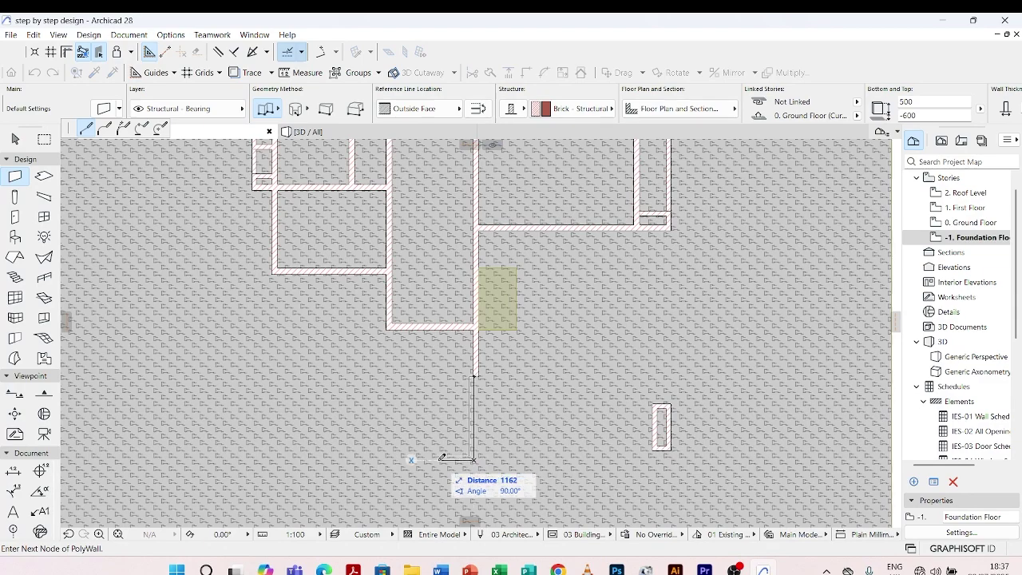
left_click(439, 458)
scroll(440, 305, "up", 4)
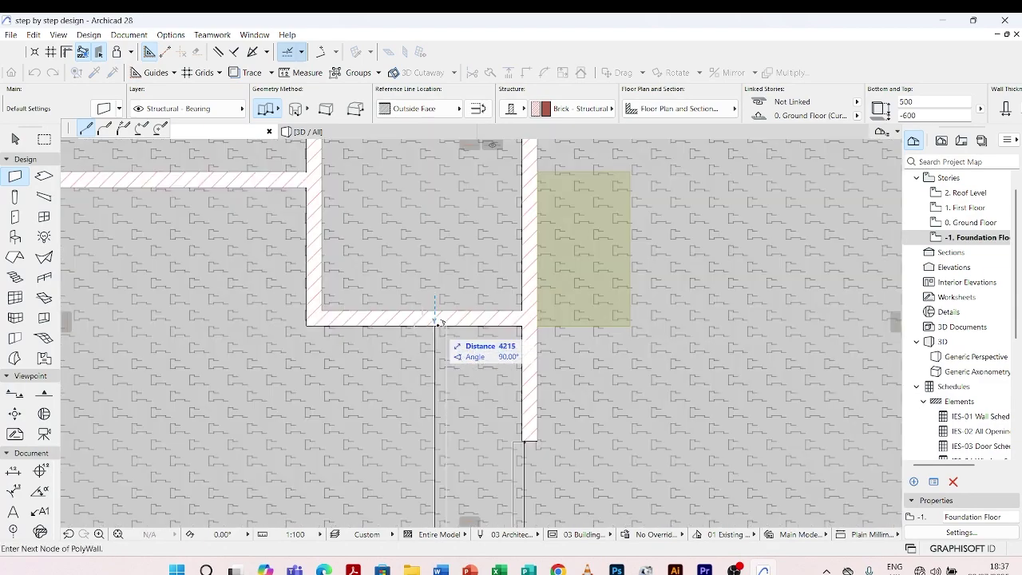
double_click(437, 323)
Step: Stretch the end of the new low wall to meet the end face of the projecting house wall
scroll(438, 322, "down", 3)
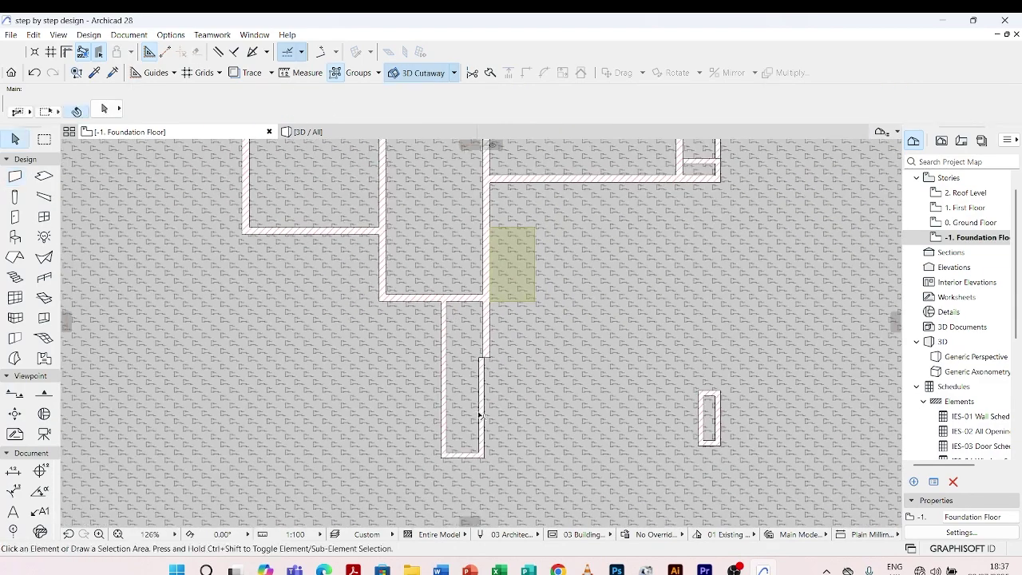
scroll(480, 369, "up", 4)
left_click(482, 369)
scroll(503, 339, "up", 6)
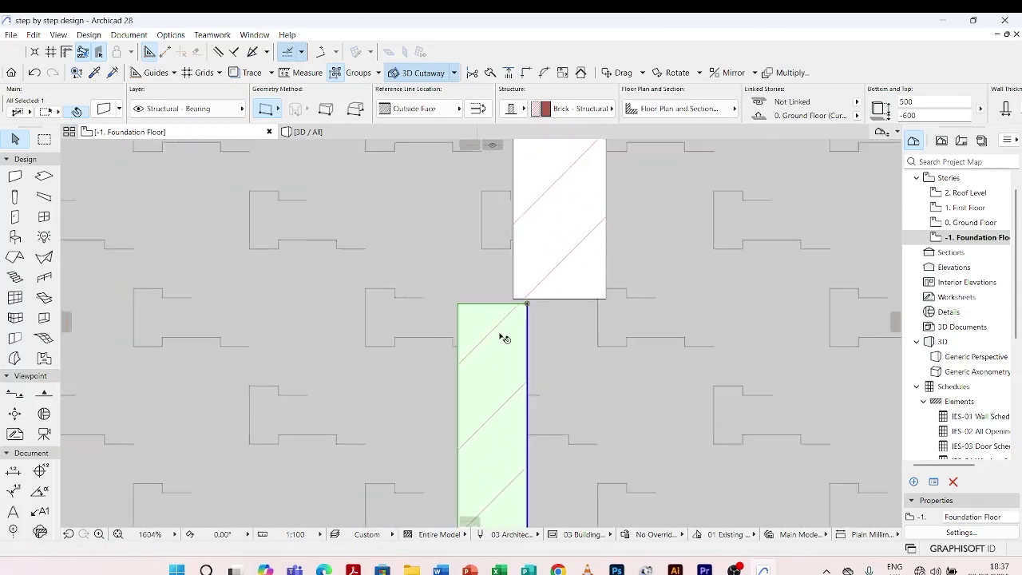
scroll(525, 308, "up", 4)
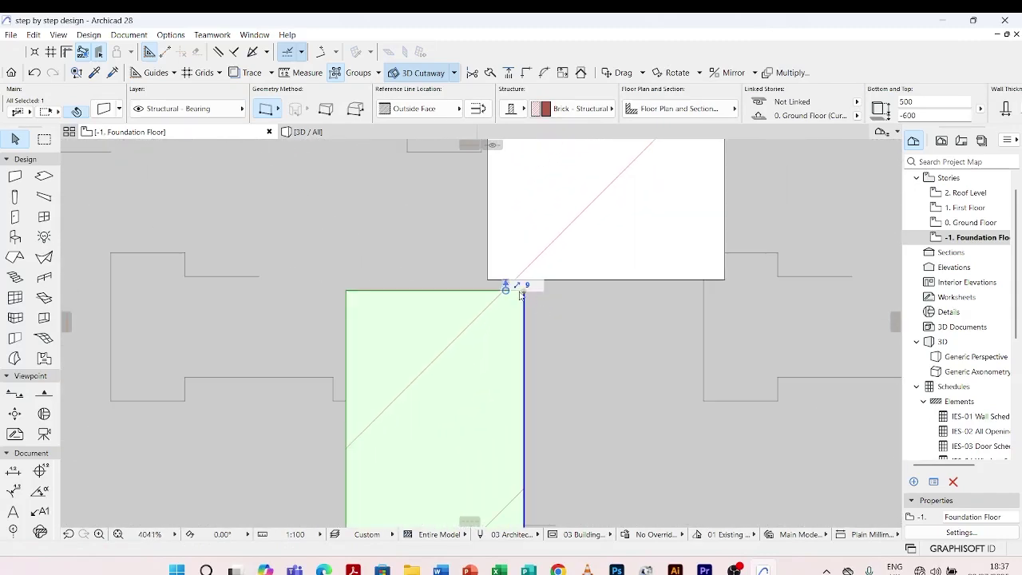
left_click(526, 293)
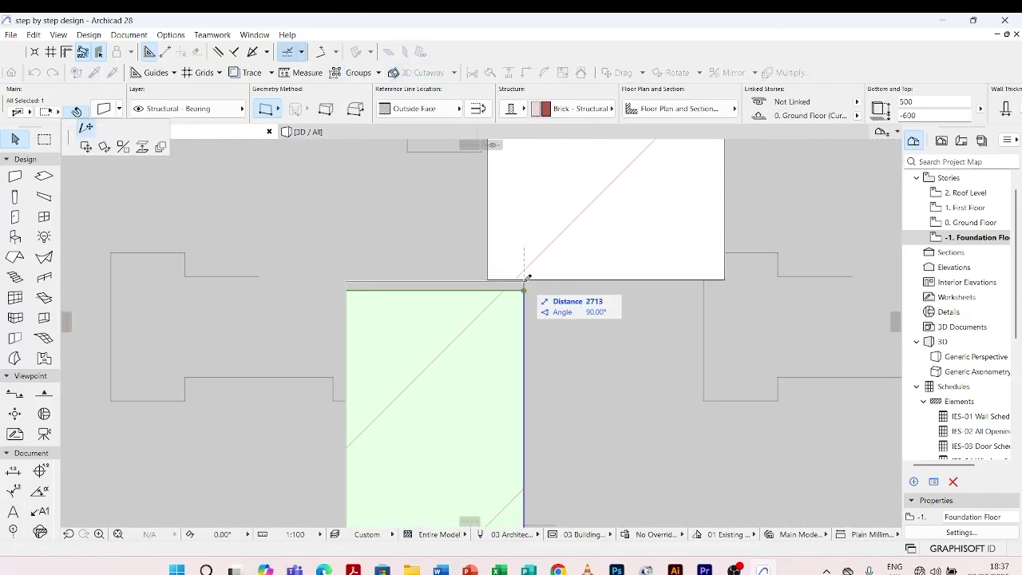
scroll(527, 277, "up", 4)
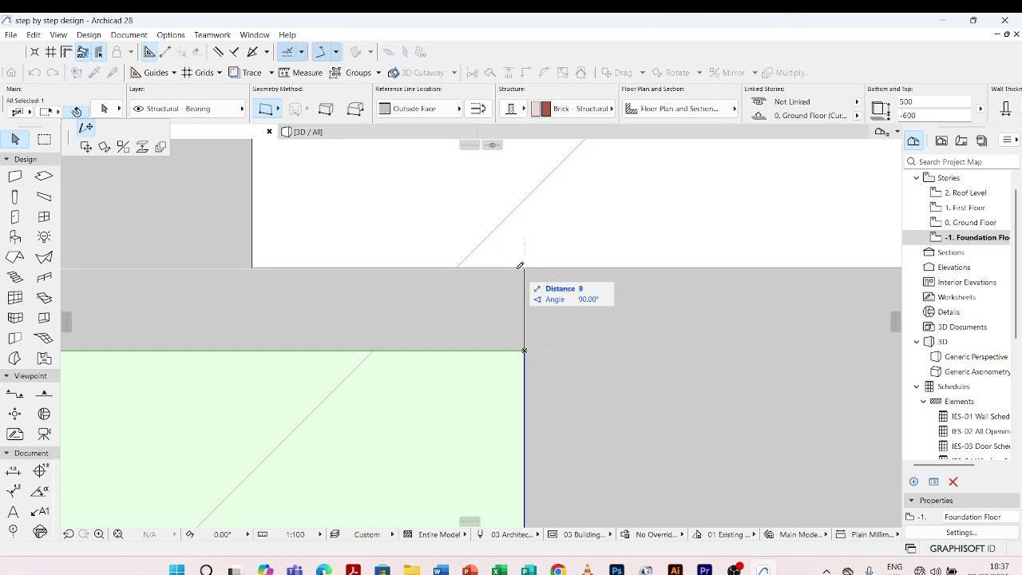
left_click(255, 265)
scroll(566, 269, "down", 5)
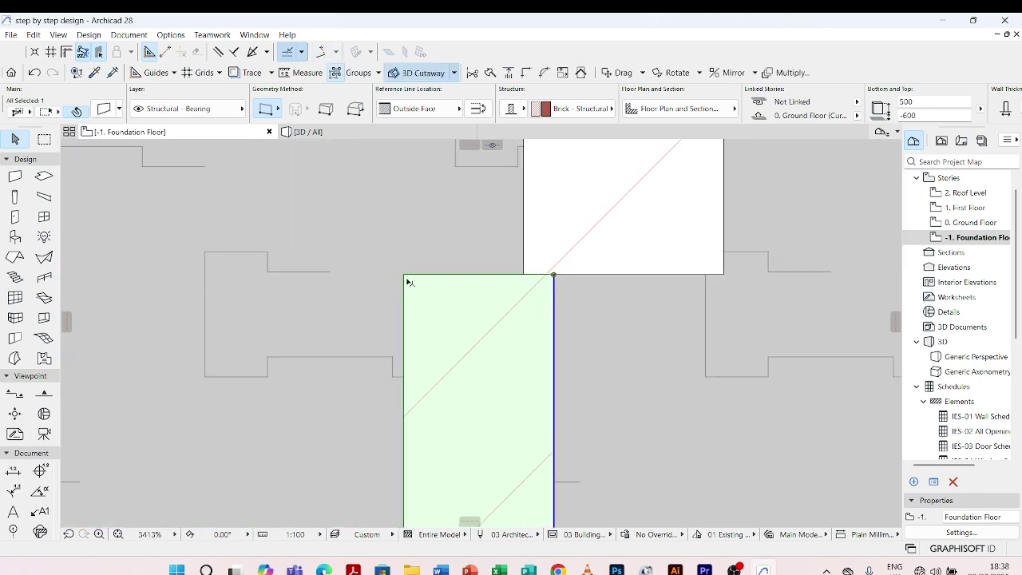
Step: Move the new low wall sideways so its inner face lines up with the inner face of the projecting house wall
key("ctrl+d")
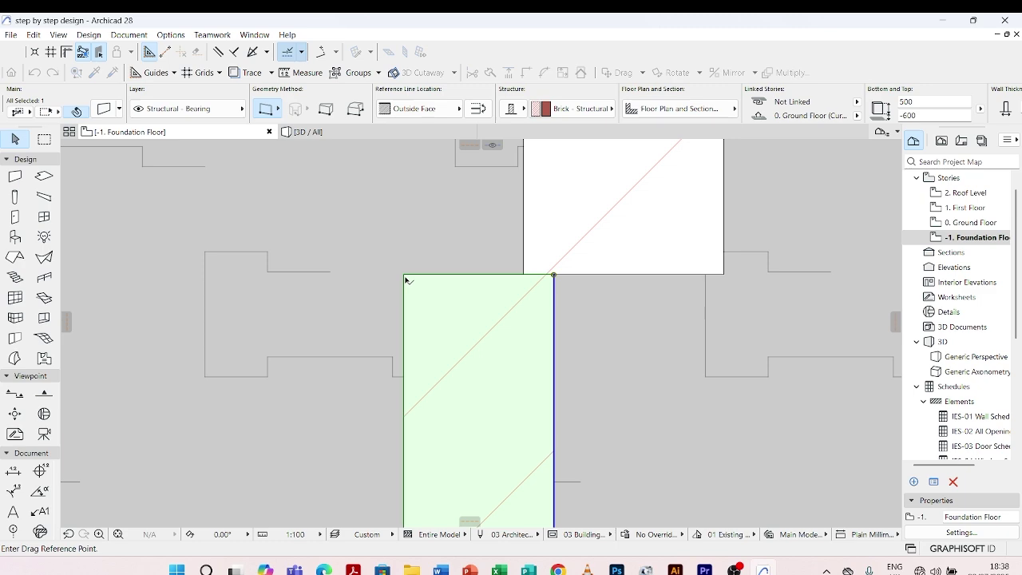
left_click(406, 277)
left_click(526, 276)
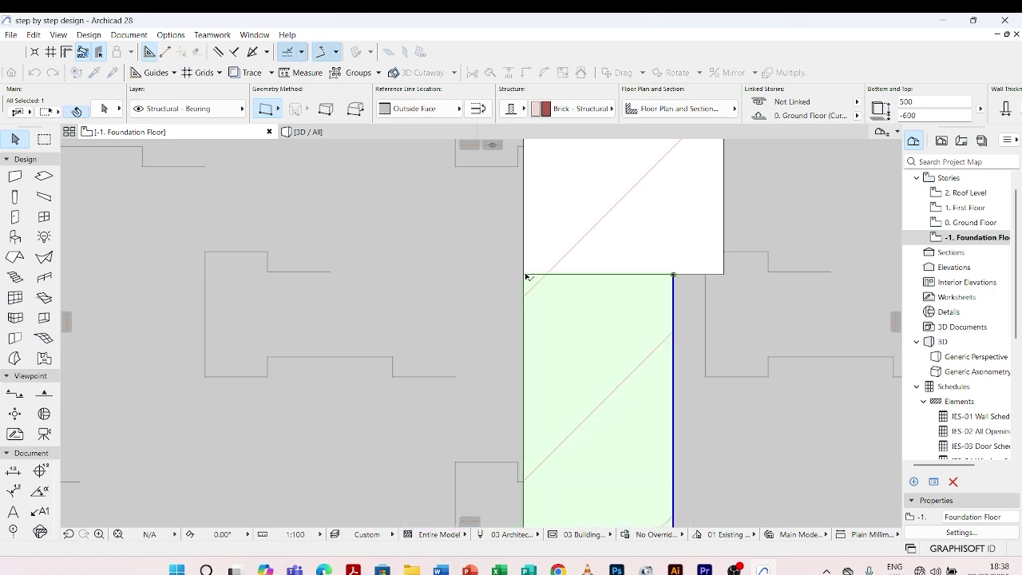
scroll(526, 276, "down", 15)
key("Escape")
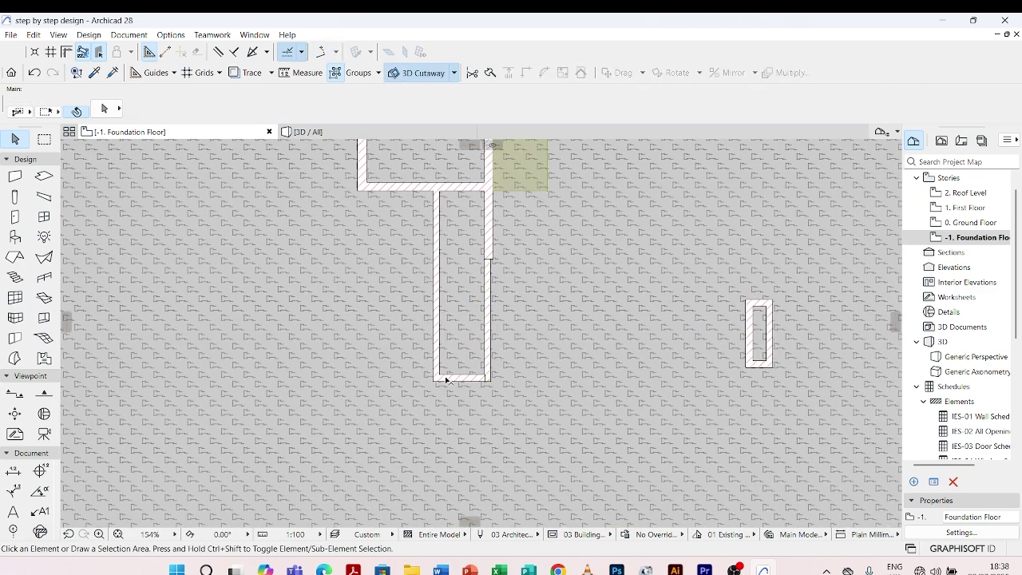
Step: Move the enclosure's short end wall outward by setting its distance from the projecting house wall to 3000 mm
left_click(488, 318)
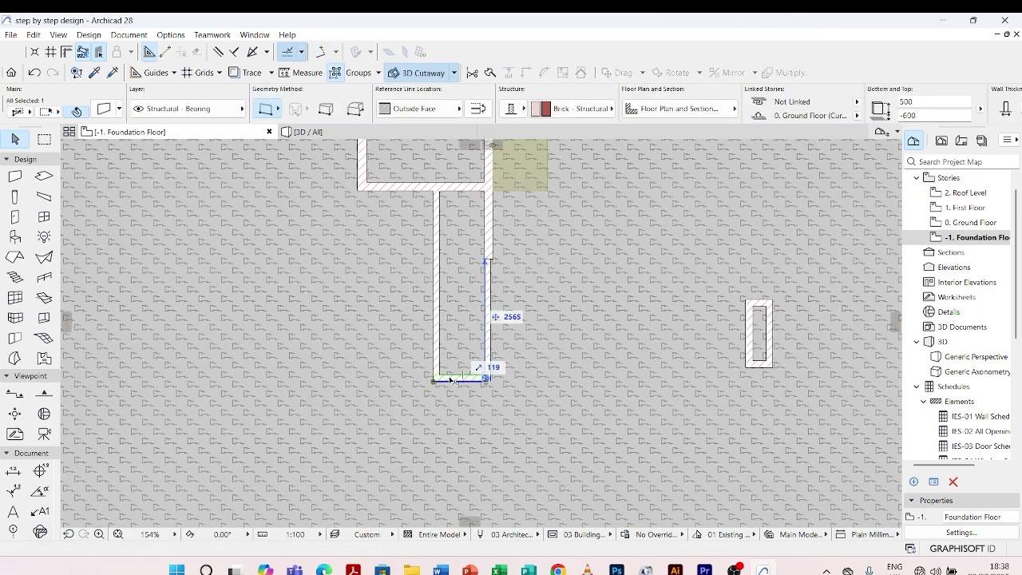
left_click(510, 318)
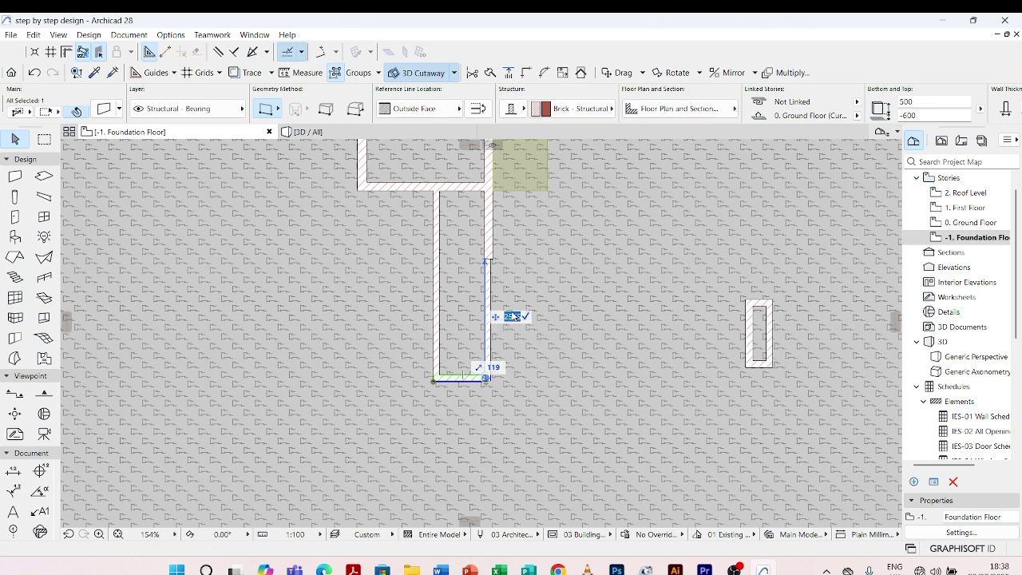
type("3000")
key("Return")
left_click(508, 324)
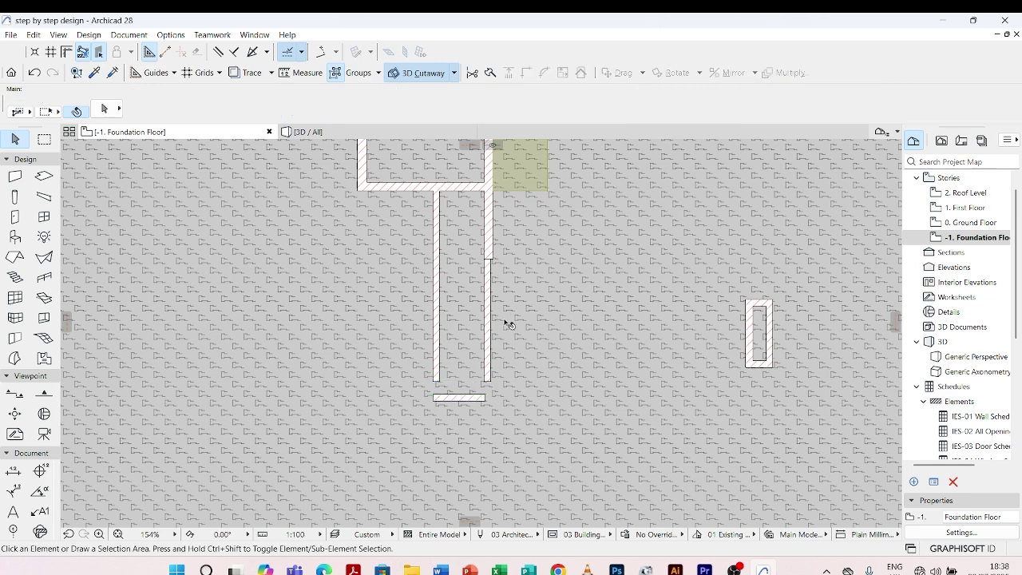
Step: Intersect the short end wall with both long low walls to close the enclosure's corners, and check the result in the 3D view
left_click(489, 351)
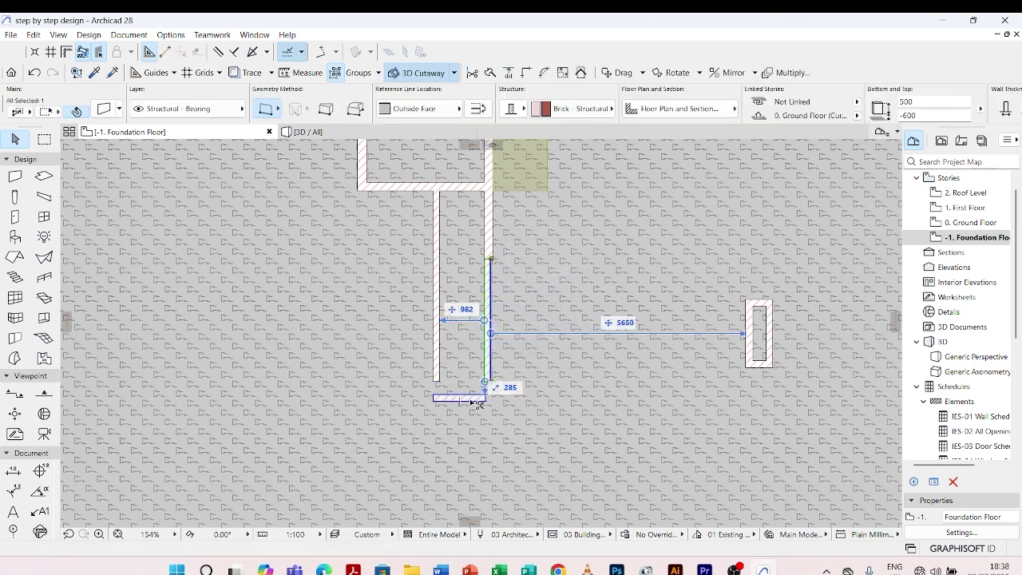
left_click(473, 400, "shift")
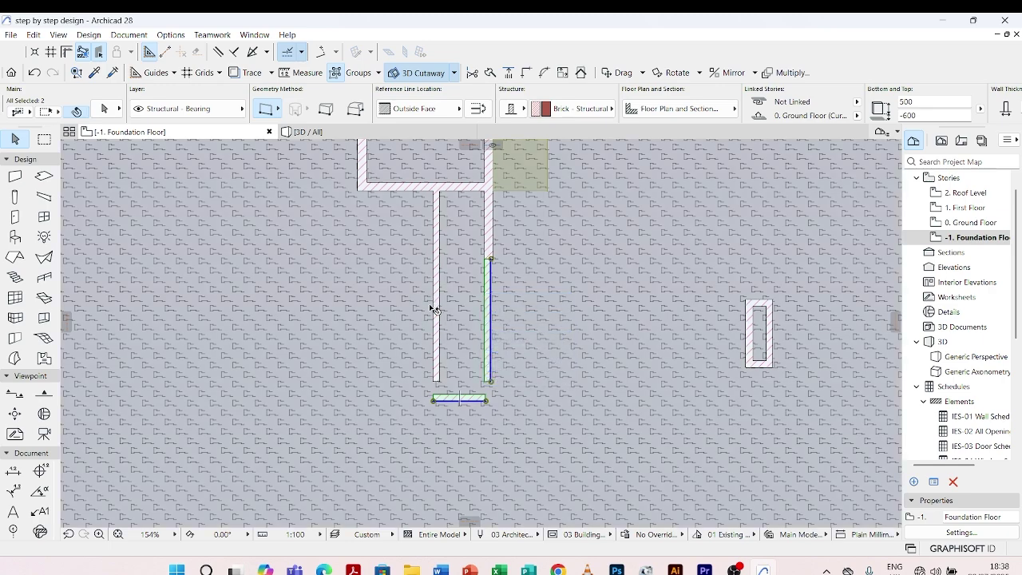
left_click(436, 311, "shift")
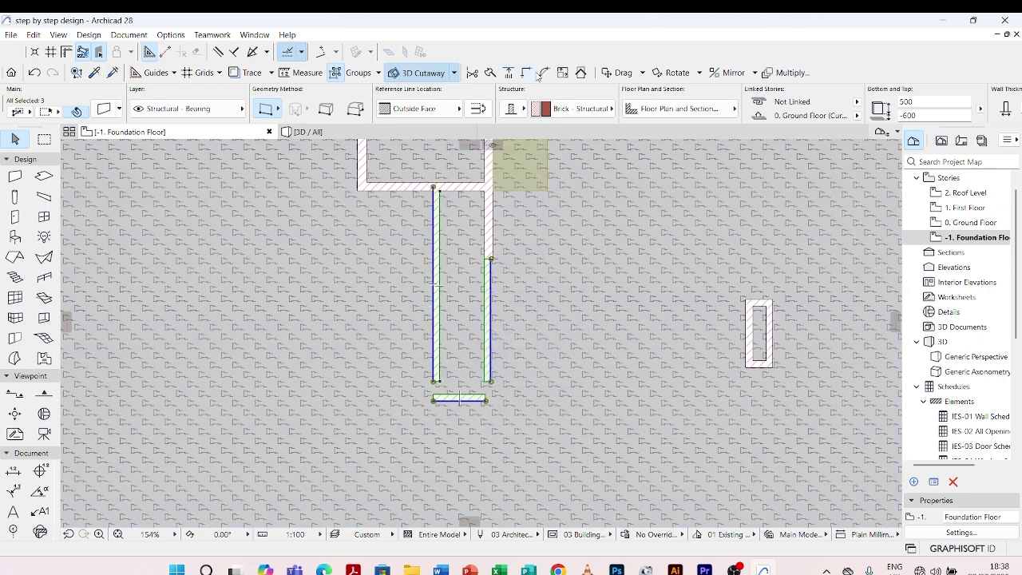
left_click(322, 146)
left_click(319, 132)
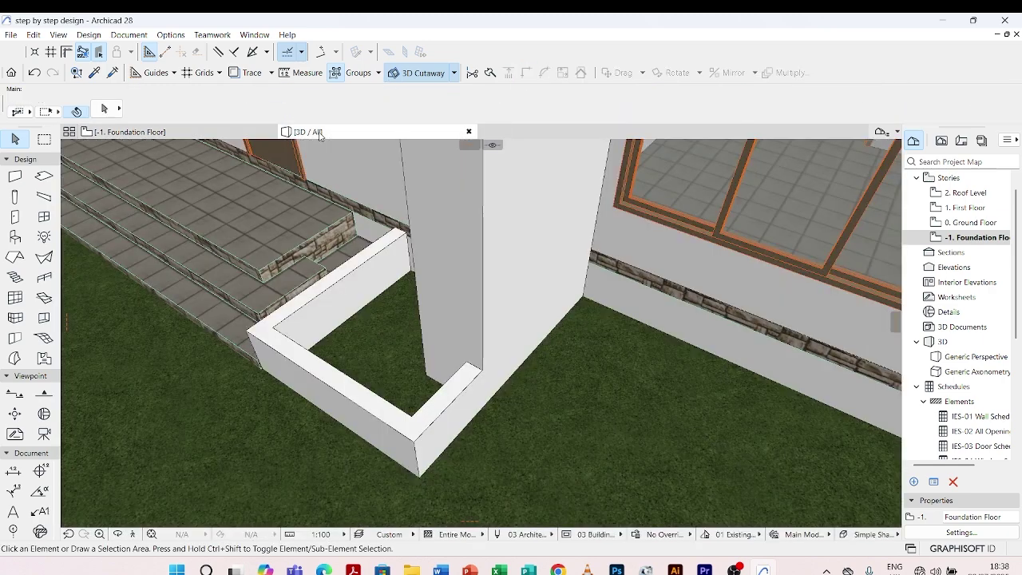
scroll(479, 376, "down", 5)
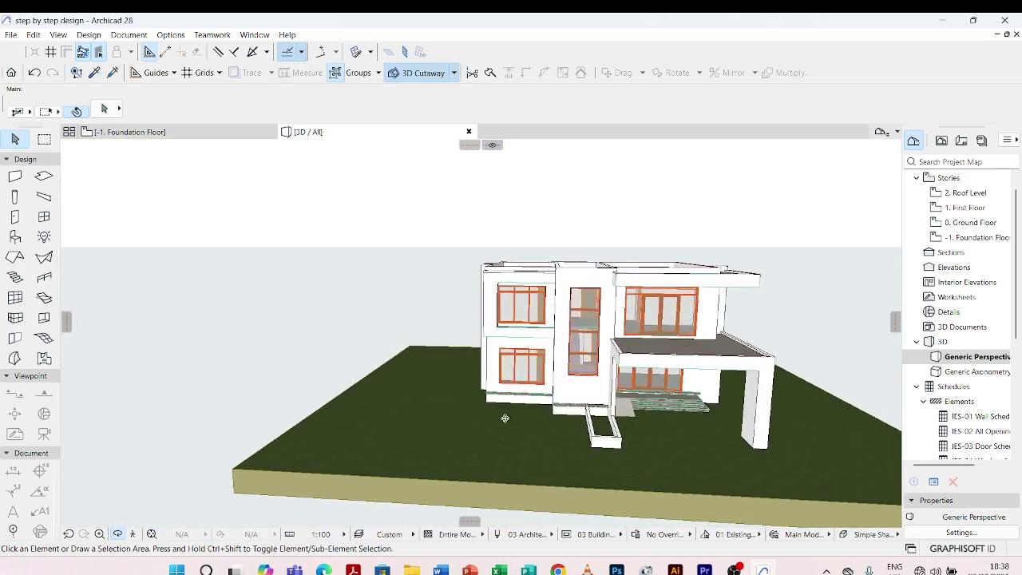
middle_click_drag(505, 418, 672, 444, "shift")
scroll(671, 443, "up", 5)
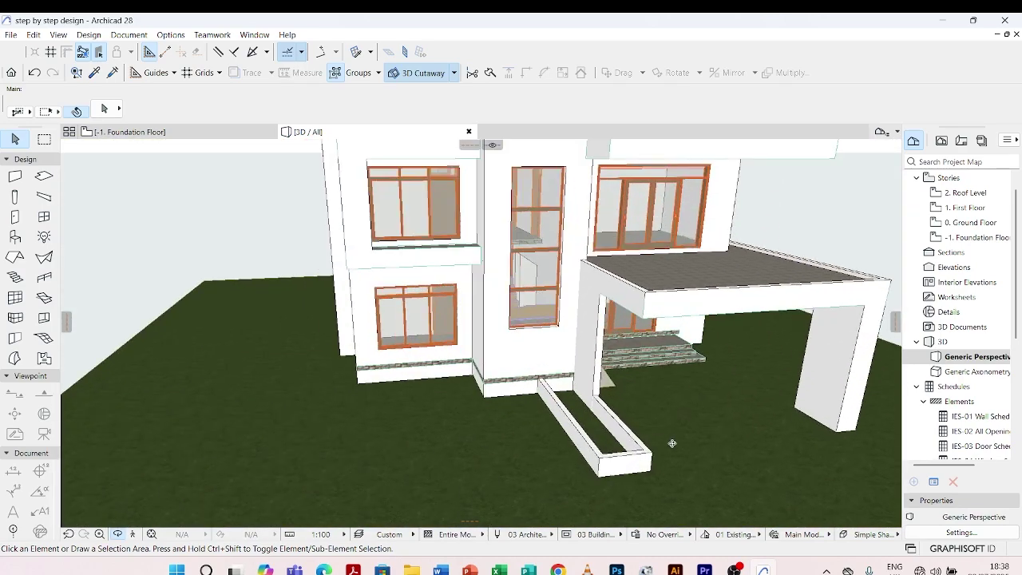
Step: On the foundation floor plan, move the enclosure's outer long low wall to a clear distance of 500 mm from the opposite wall
key("F2")
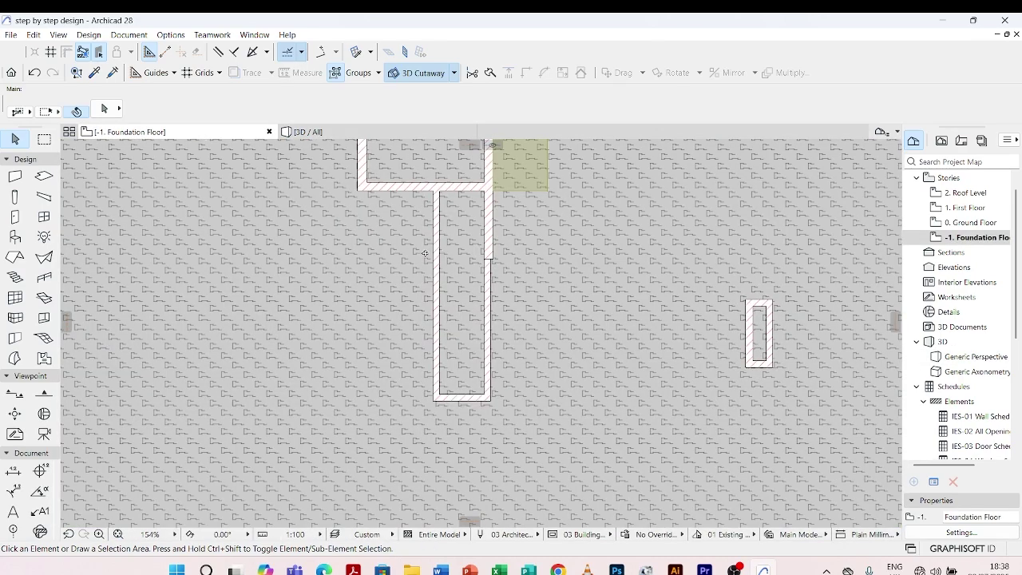
scroll(425, 254, "up", 5)
left_click(393, 304)
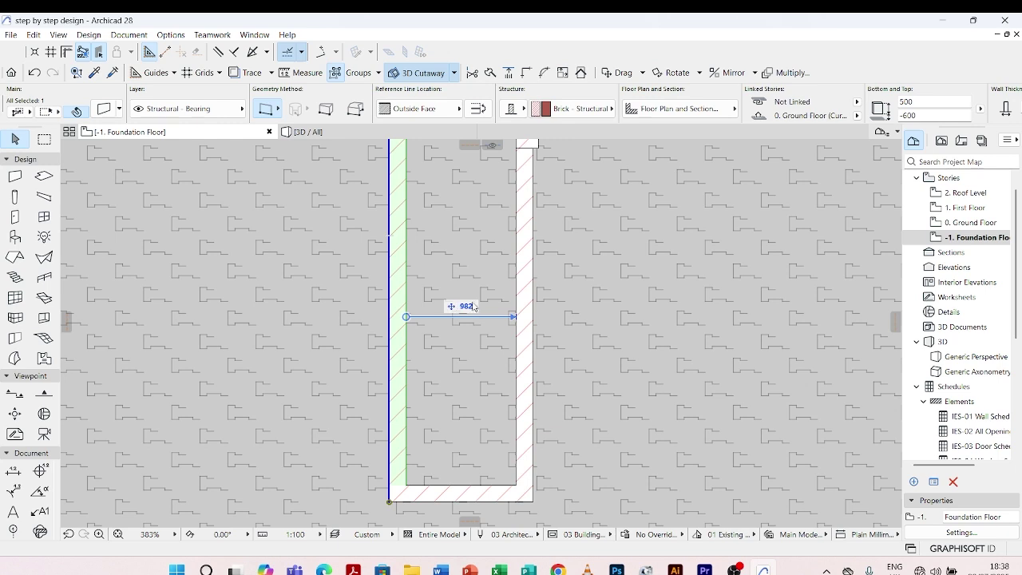
left_click(474, 306)
key("Return")
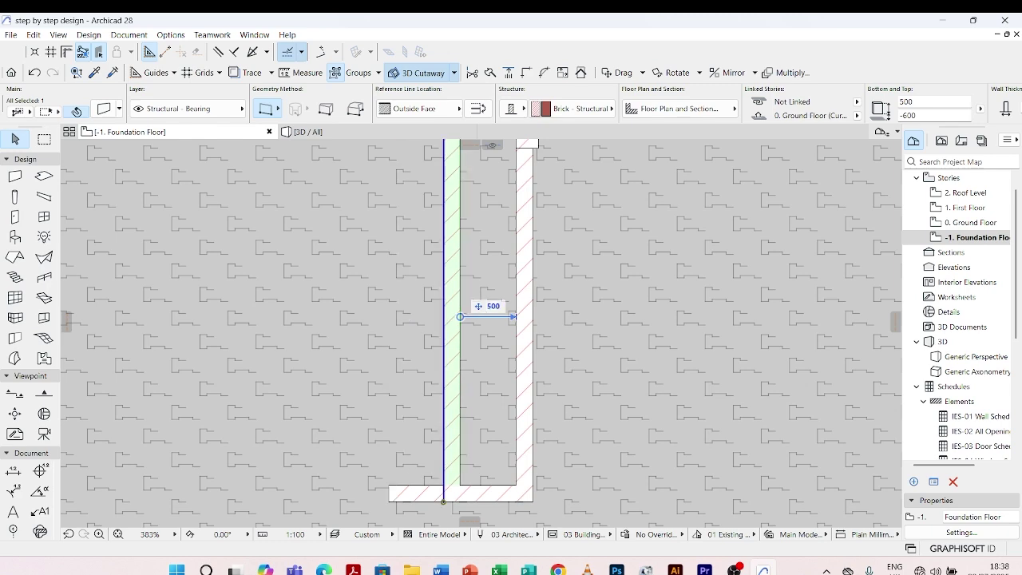
Step: Intersect the moved long wall with the enclosure's short end wall to clean up the corner, and check the narrower enclosure in 3D
scroll(474, 416, "down", 3)
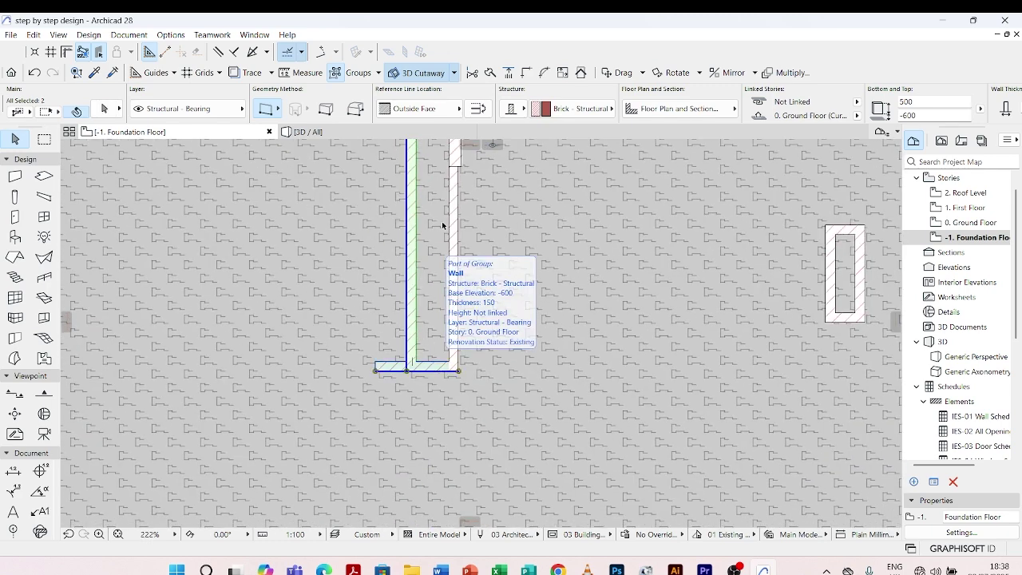
left_click(435, 366, "shift")
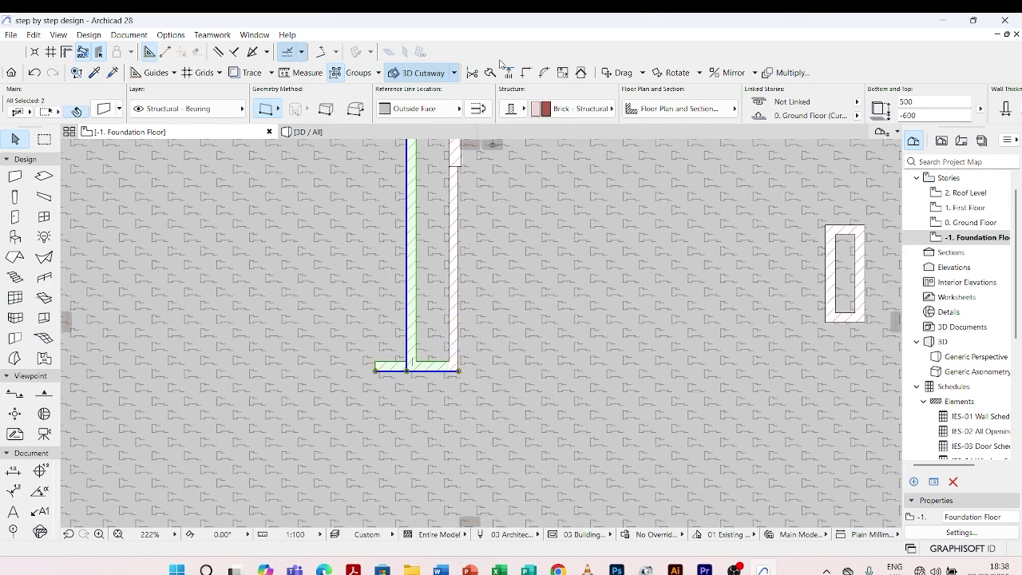
left_click(436, 380)
scroll(468, 411, "down", 5)
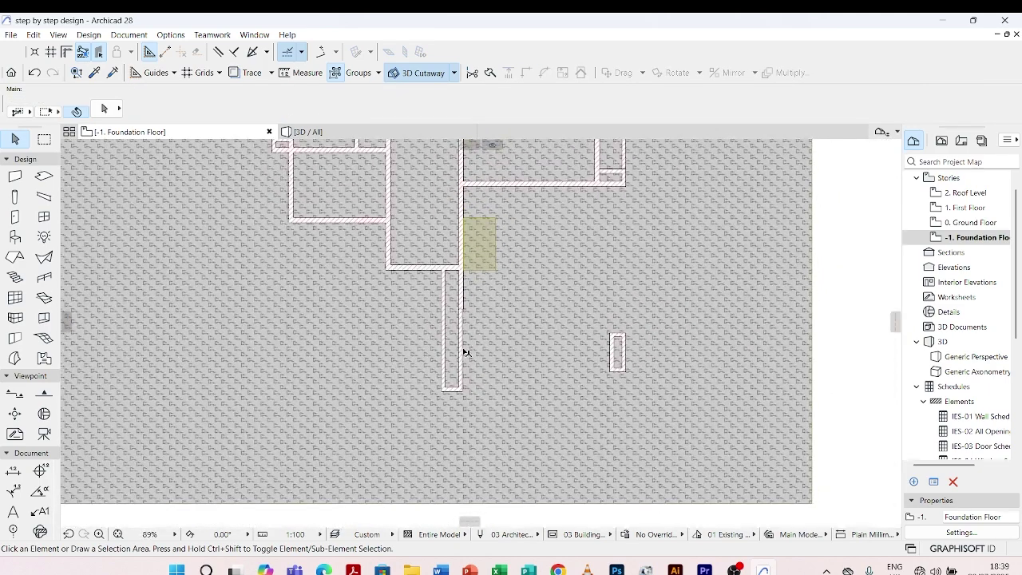
left_click(324, 133)
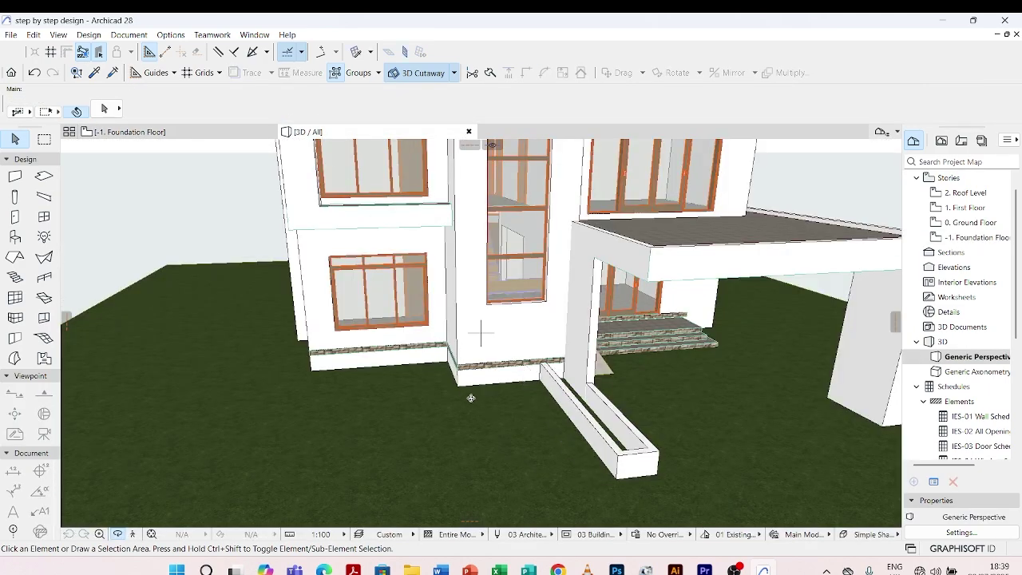
scroll(471, 399, "down", 3)
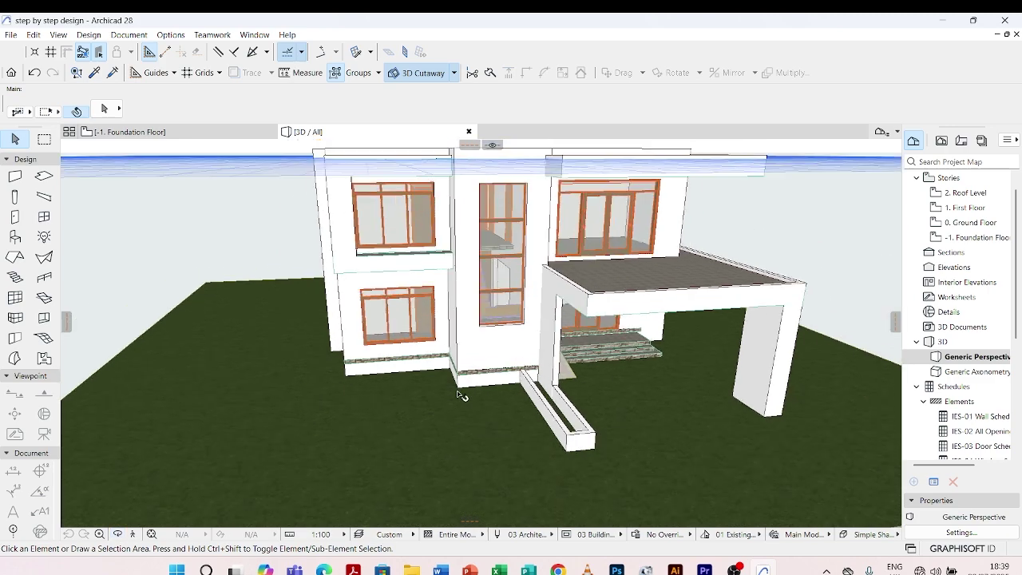
middle_click_drag(503, 408, 592, 457, "shift")
middle_click_drag(358, 437, 455, 429, "shift")
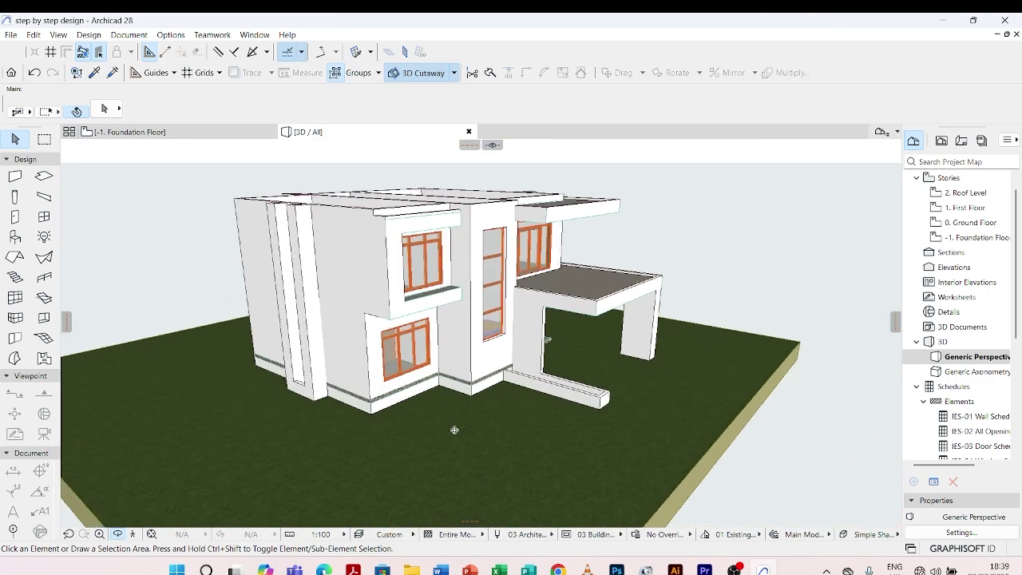
scroll(378, 420, "up", 3)
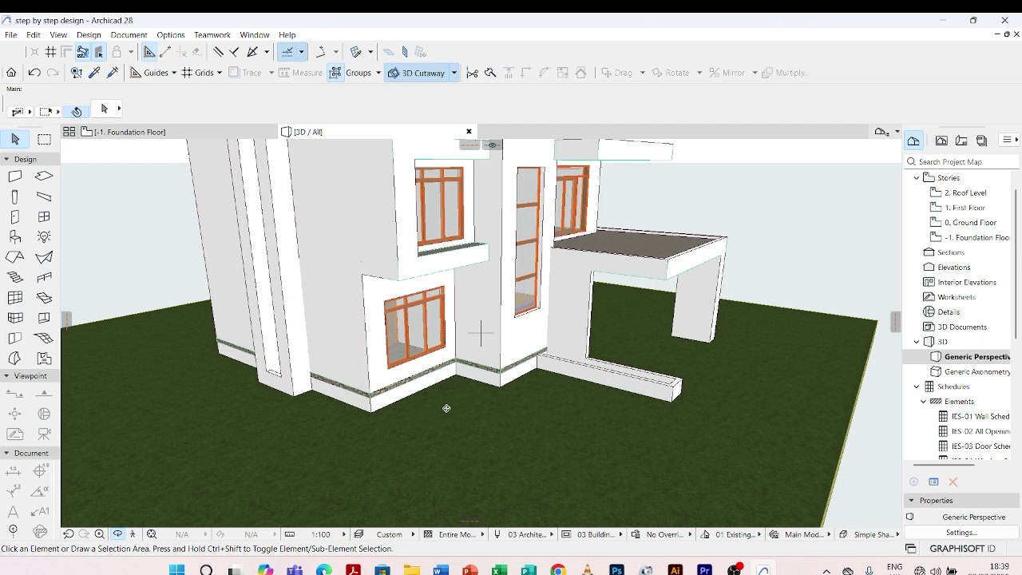
scroll(446, 408, "up", 3)
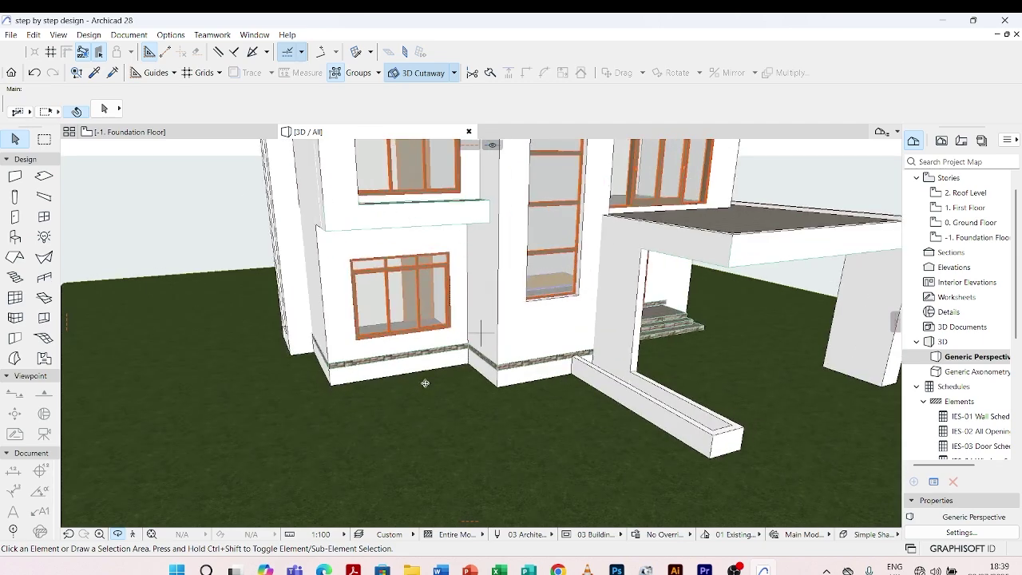
Step: On the foundation floor plan, pick up the settings of the long low enclosure wall for new walls
left_click(170, 134)
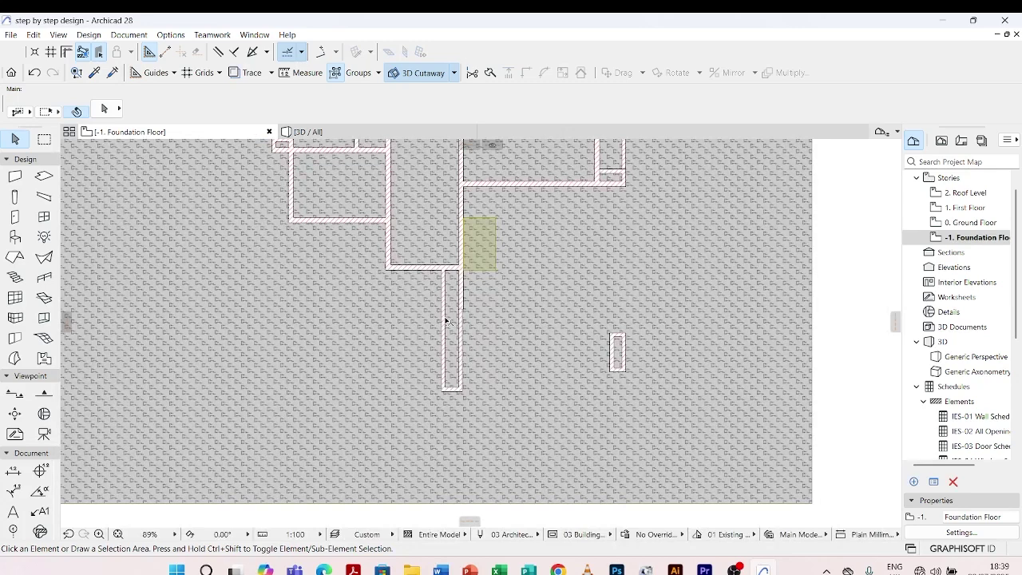
left_click(94, 74)
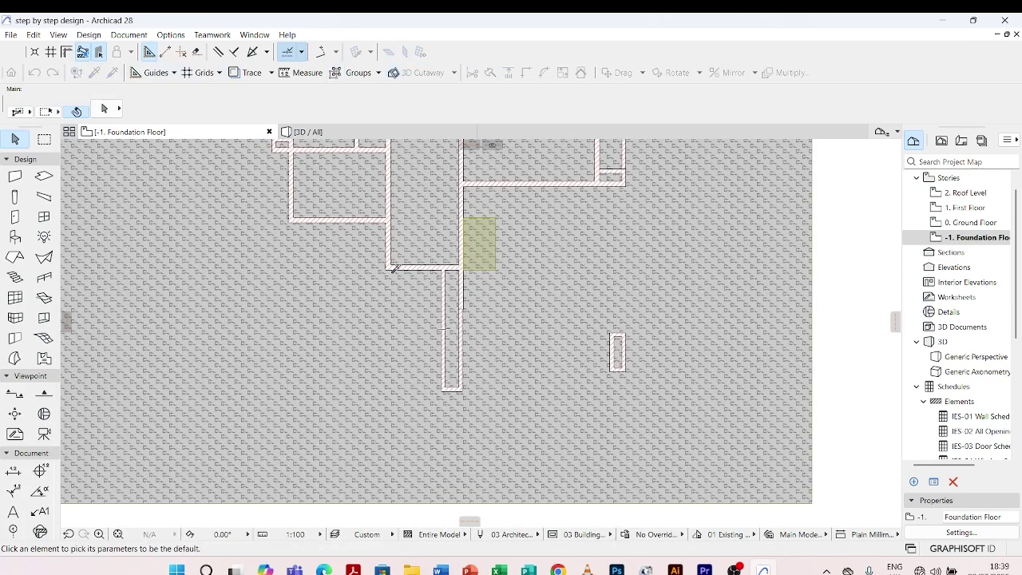
left_click(444, 308)
scroll(280, 215, "up", 3)
left_click(501, 273)
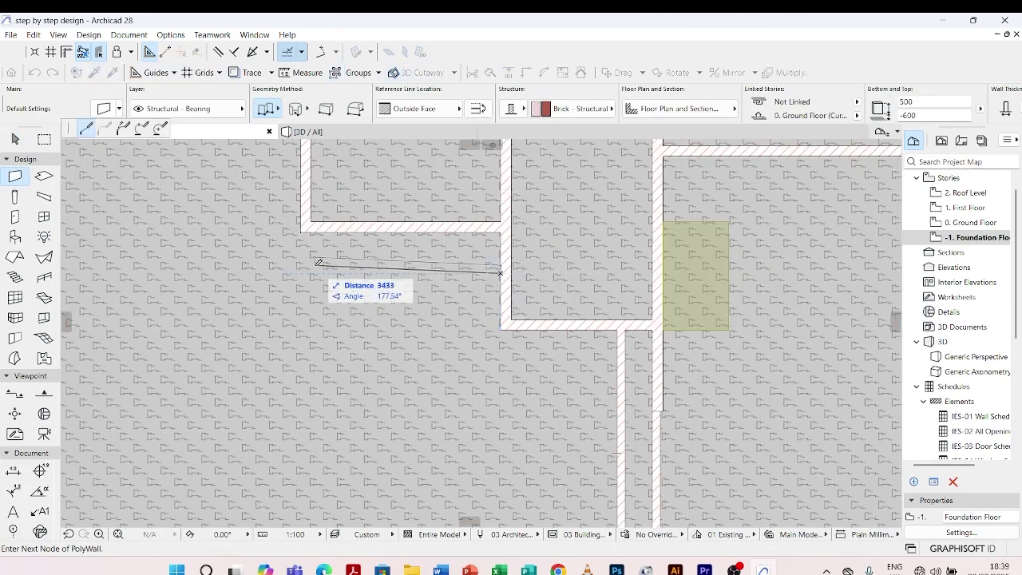
key("Escape")
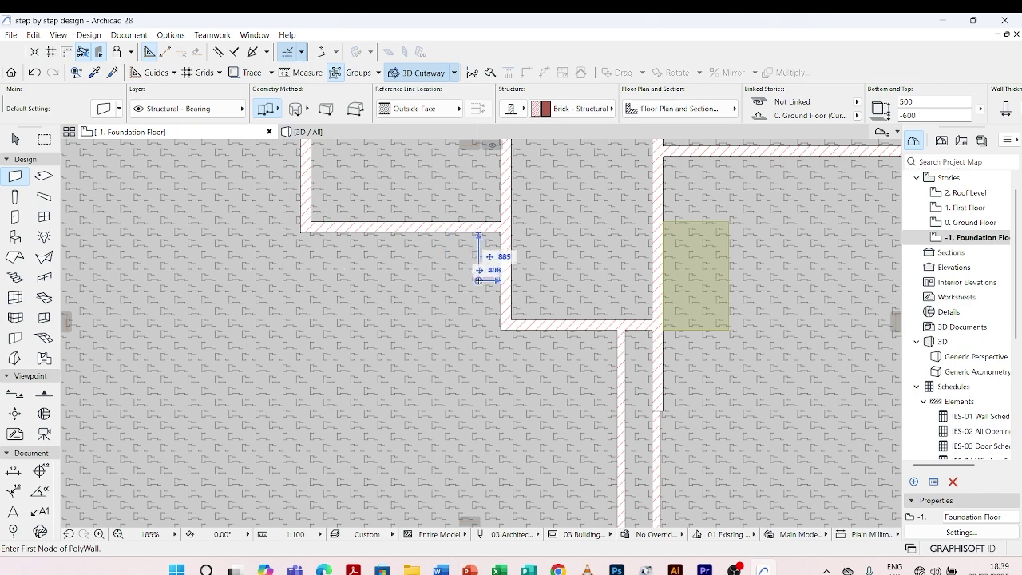
Step: Draw an L-shaped low wall from the stair bay's outer corner, aligned with the adjoining room's far side, and back to that room's corner
scroll(497, 285, "up", 3)
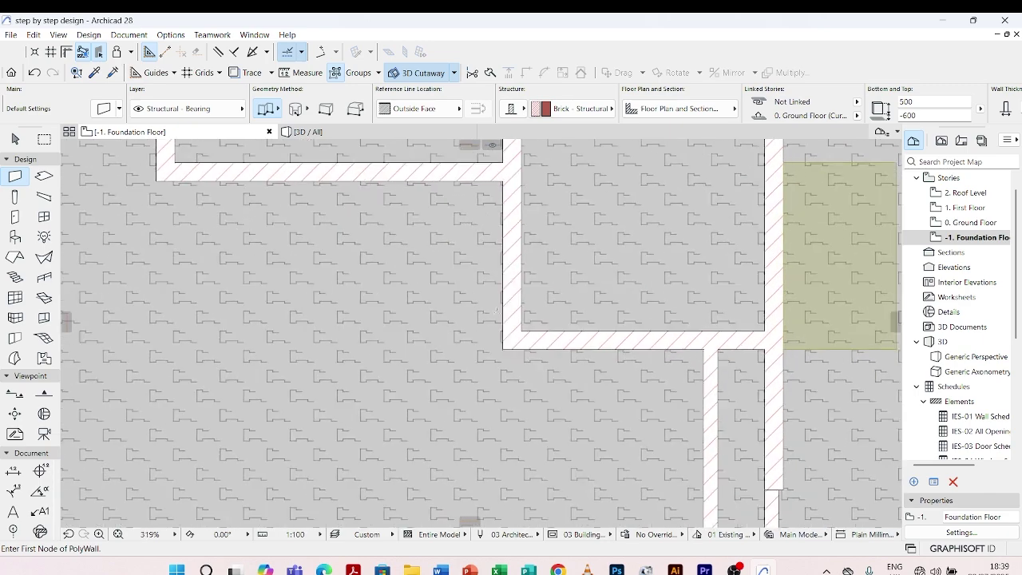
left_click(502, 349)
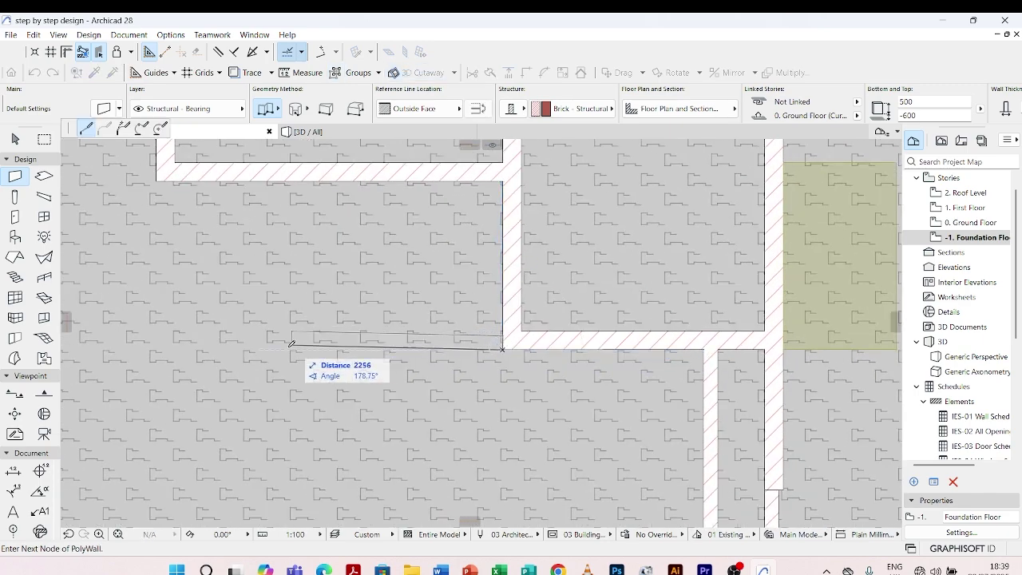
left_click(156, 349)
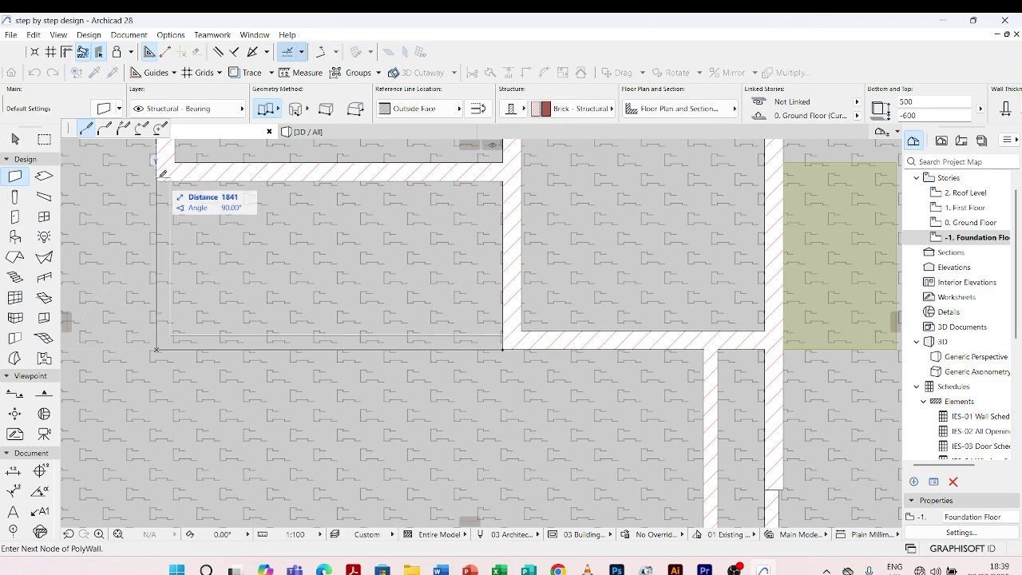
left_click(157, 180)
Step: Examine the new low enclosure beneath the ground-floor window and the surrounding walls from several sides in the 3D view
key("F3")
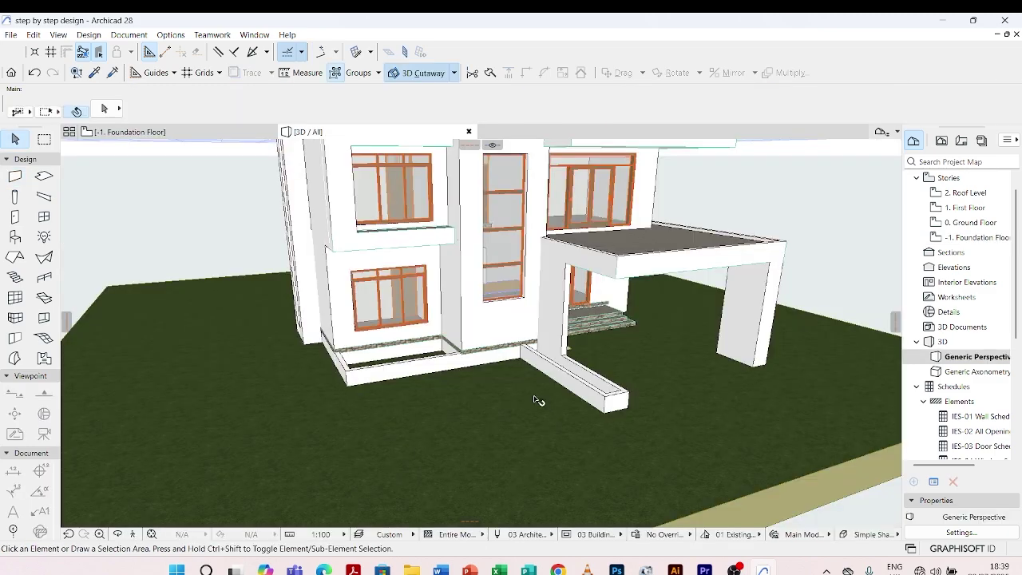
left_click_drag(541, 426, 617, 432)
scroll(511, 447, "up", 10)
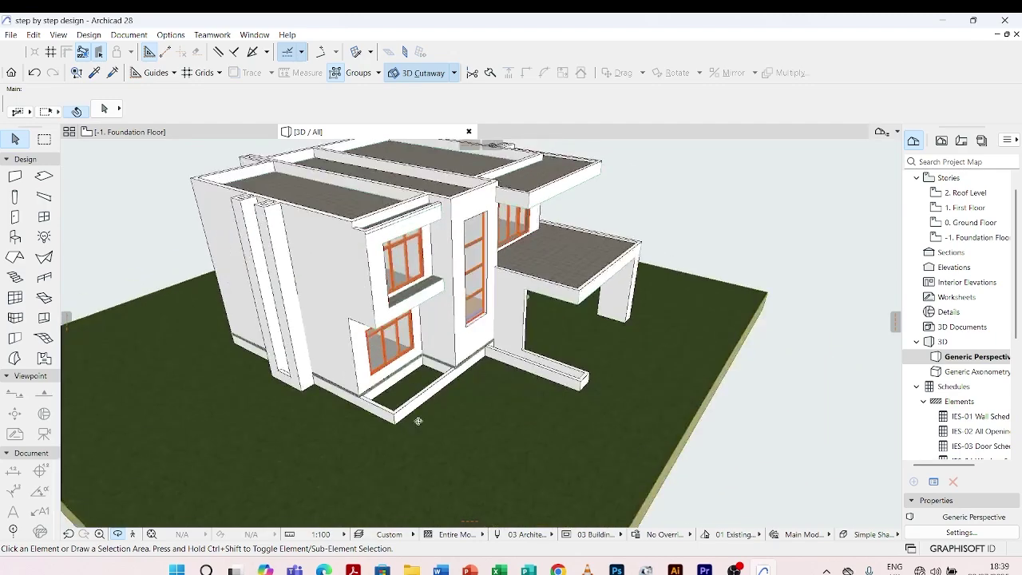
scroll(407, 402, "up", 4)
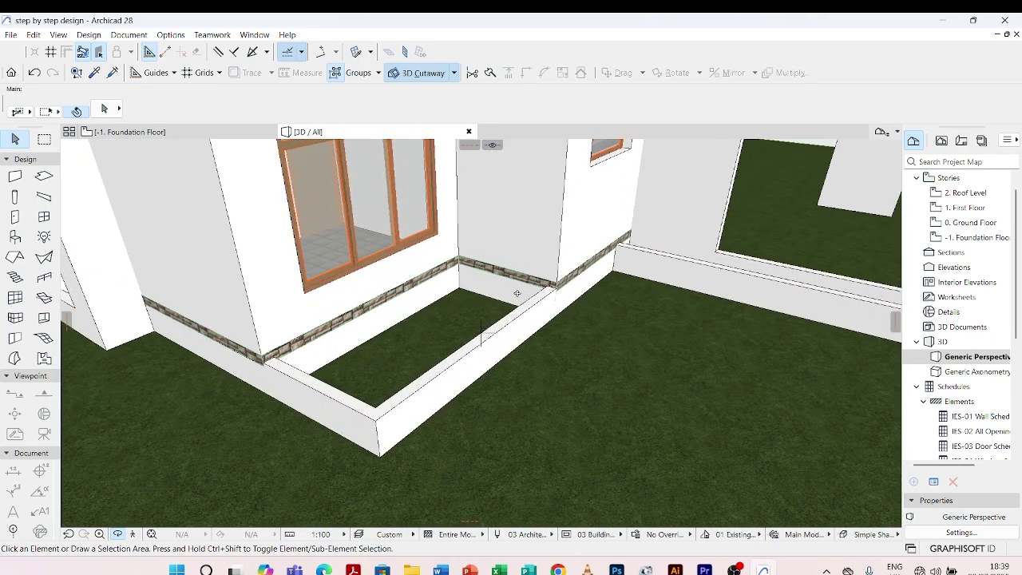
scroll(517, 293, "down", 10)
scroll(318, 393, "up", 5)
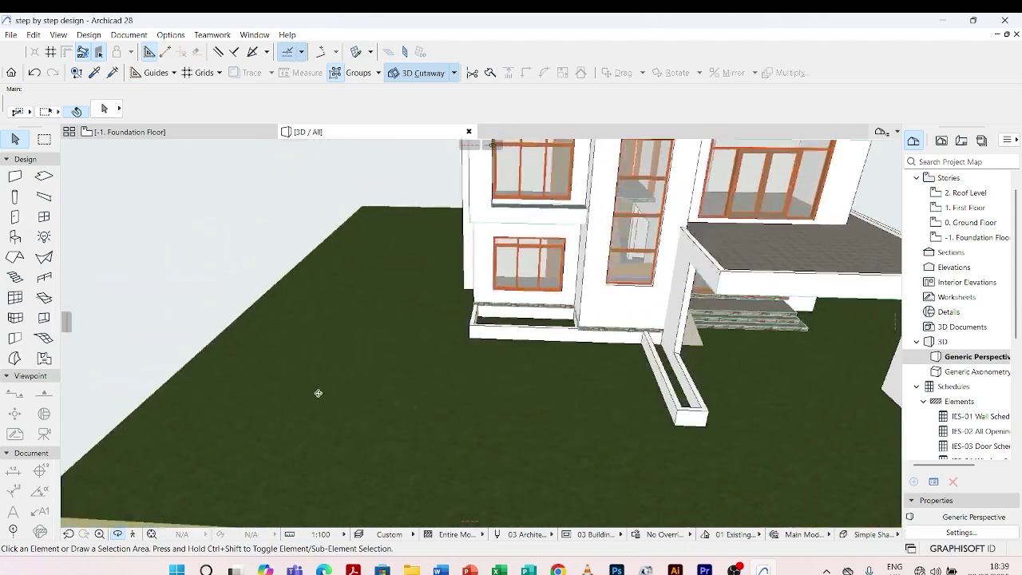
scroll(318, 393, "down", 8)
middle_click_drag(724, 413, 587, 389, "shift")
scroll(421, 396, "up", 4)
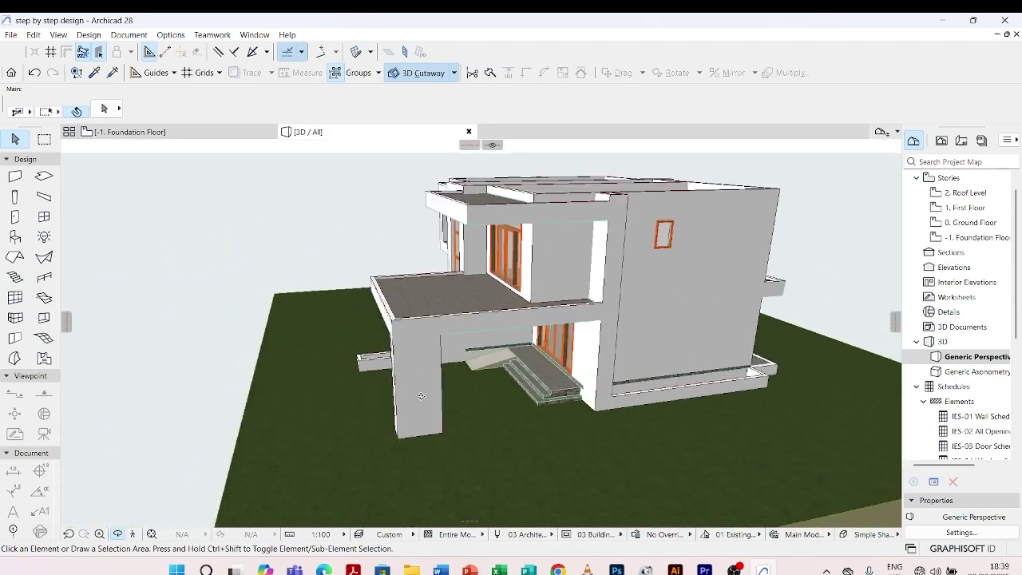
scroll(421, 396, "down", 4)
middle_click_drag(421, 396, 736, 409, "shift")
scroll(479, 365, "up", 5)
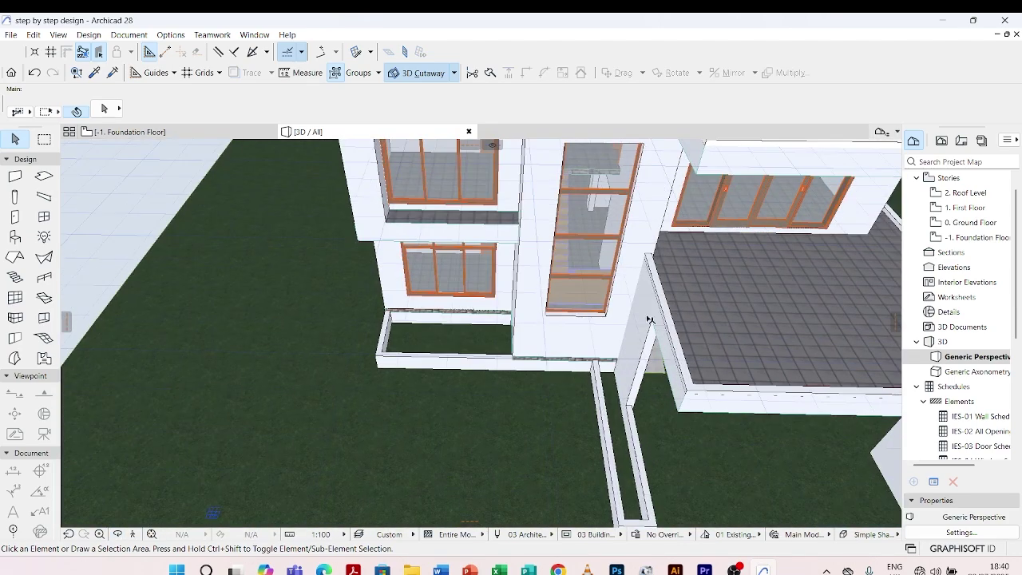
Step: Open the ground floor plan and turn on the trace reference to show the foundation floor's low walls underneath
double_click(960, 224)
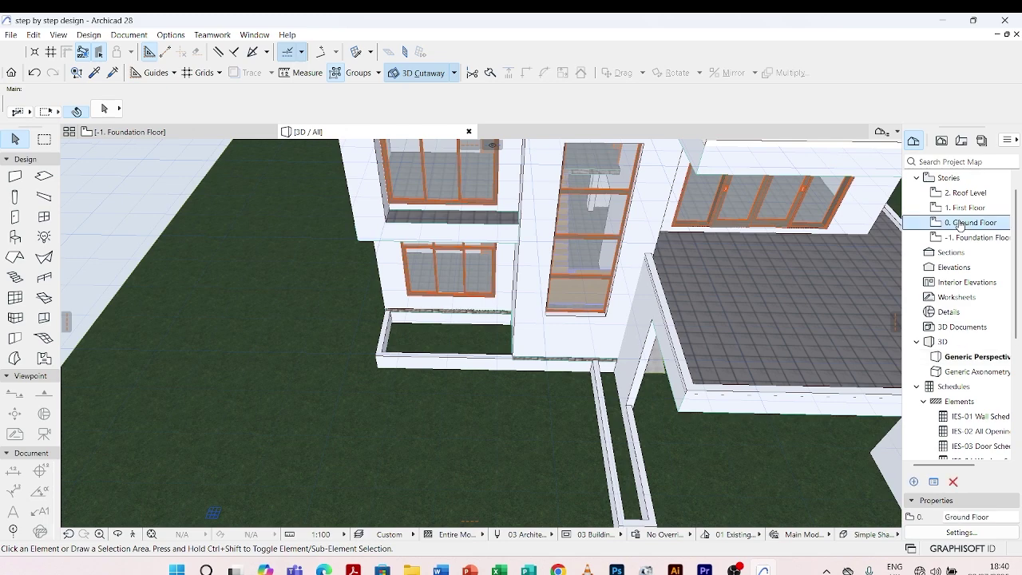
scroll(469, 357, "down", 3)
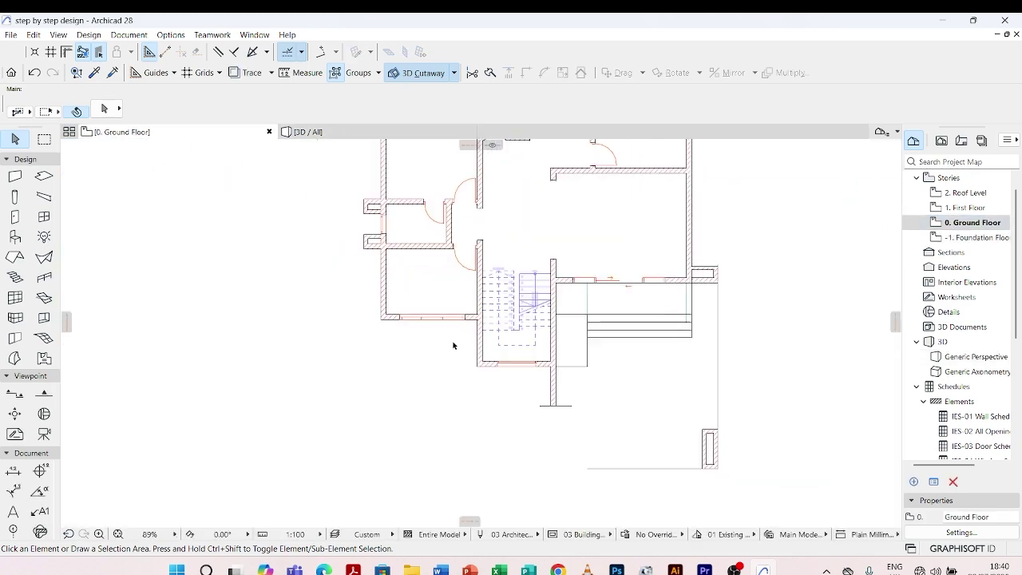
scroll(455, 344, "up", 2)
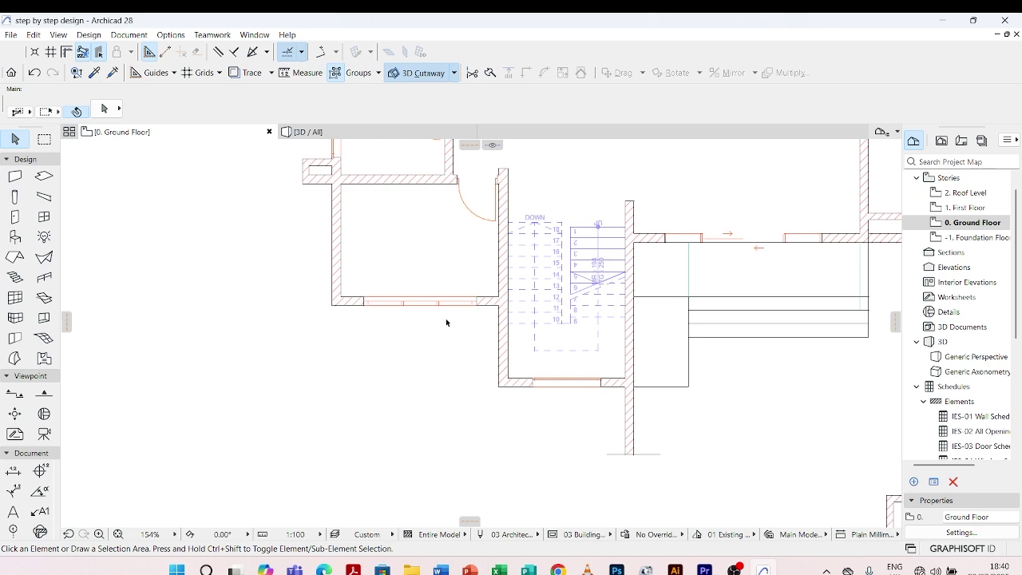
scroll(445, 322, "down", 3)
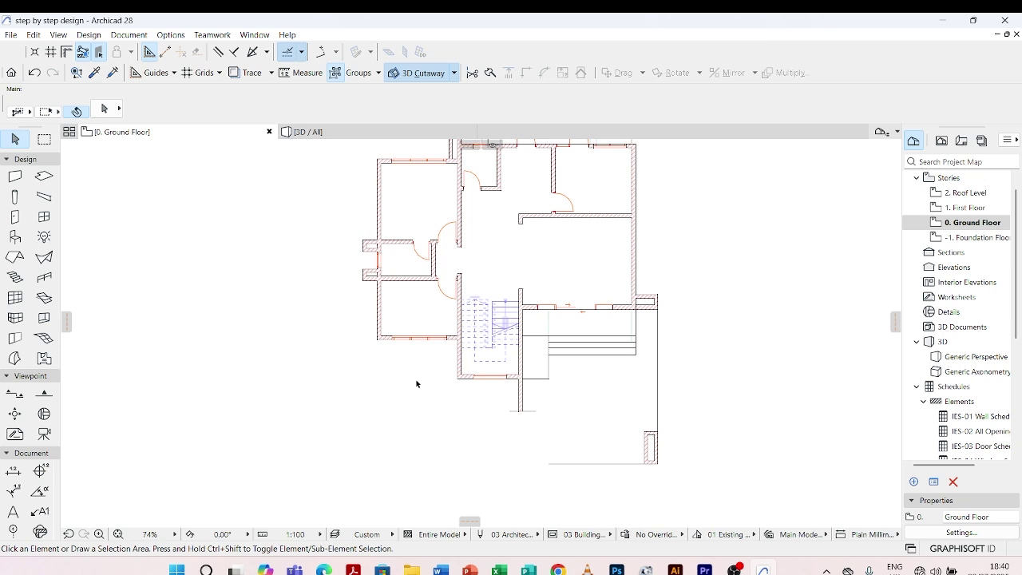
key("ctrl+alt+t")
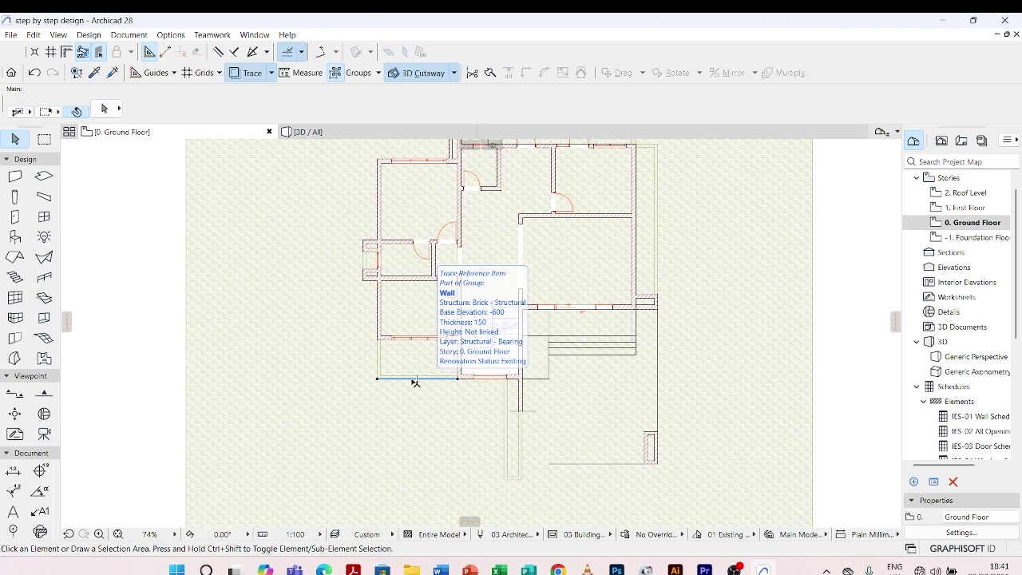
Step: Examine the traced low enclosure walls in front of the room beside the stairs against the ground floor plan
scroll(415, 382, "up", 4)
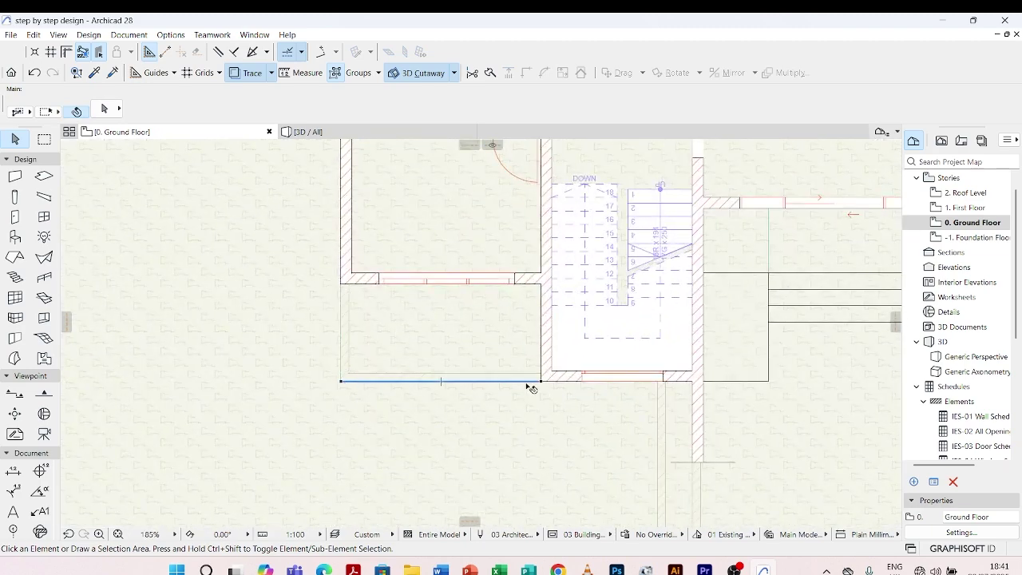
scroll(530, 387, "down", 3)
scroll(561, 450, "down", 3)
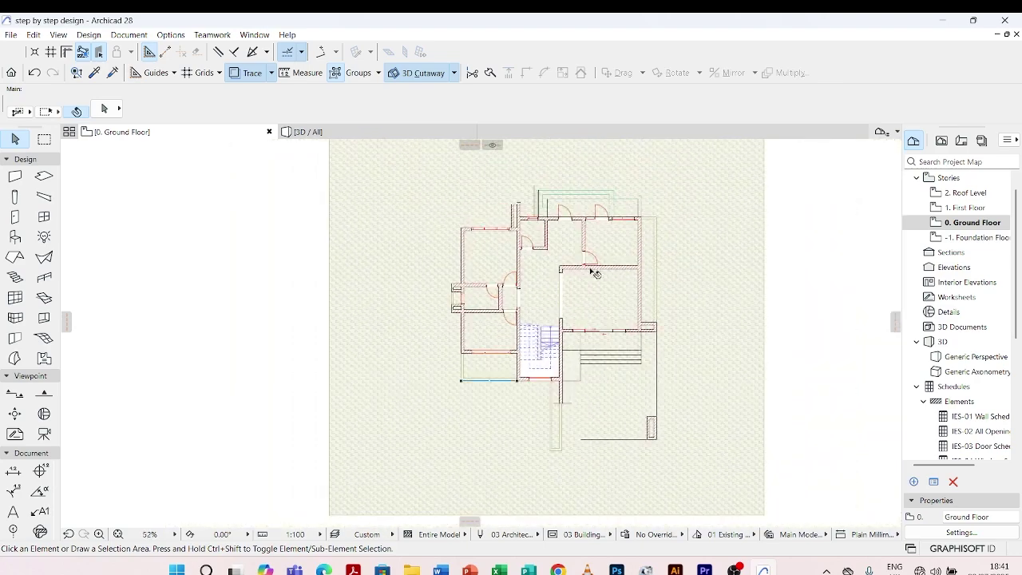
scroll(651, 235, "up", 3)
scroll(557, 241, "down", 2)
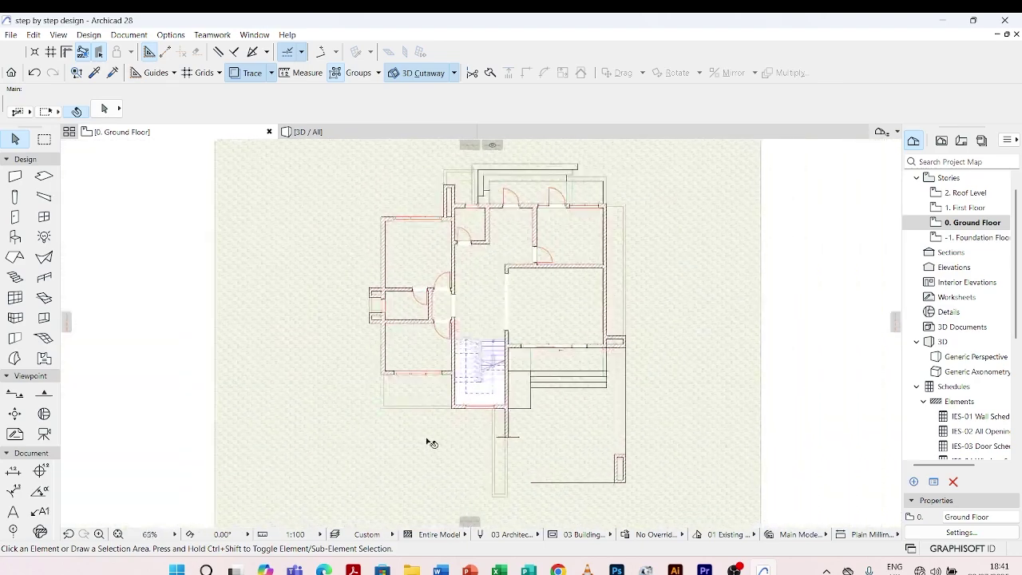
scroll(427, 440, "up", 4)
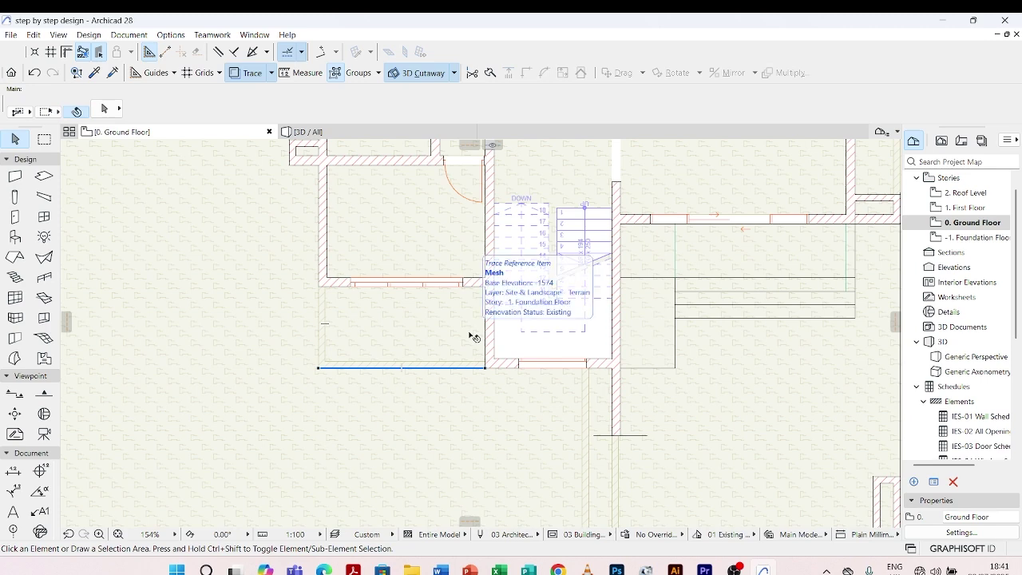
scroll(364, 346, "up", 2)
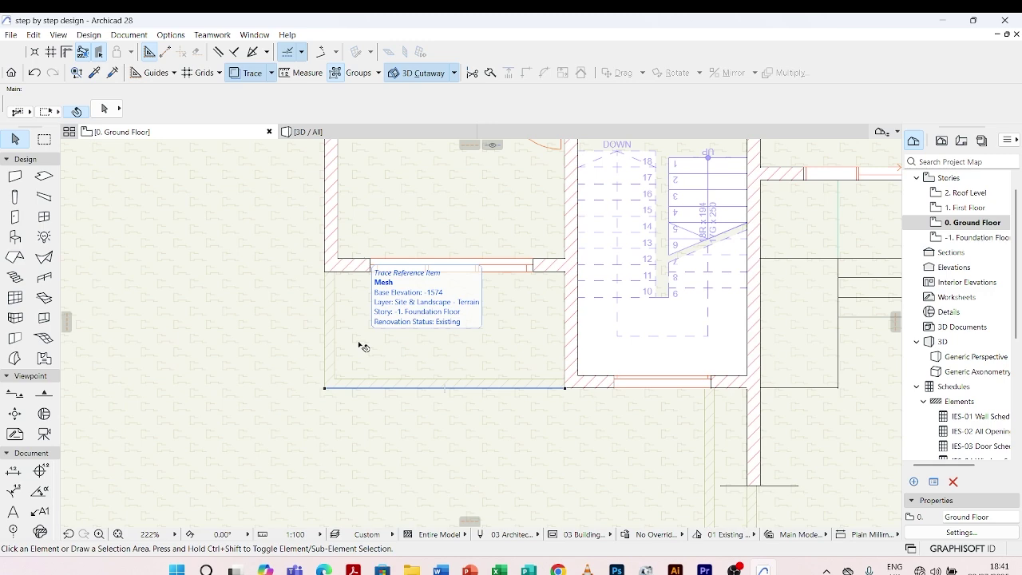
scroll(363, 346, "down", 2)
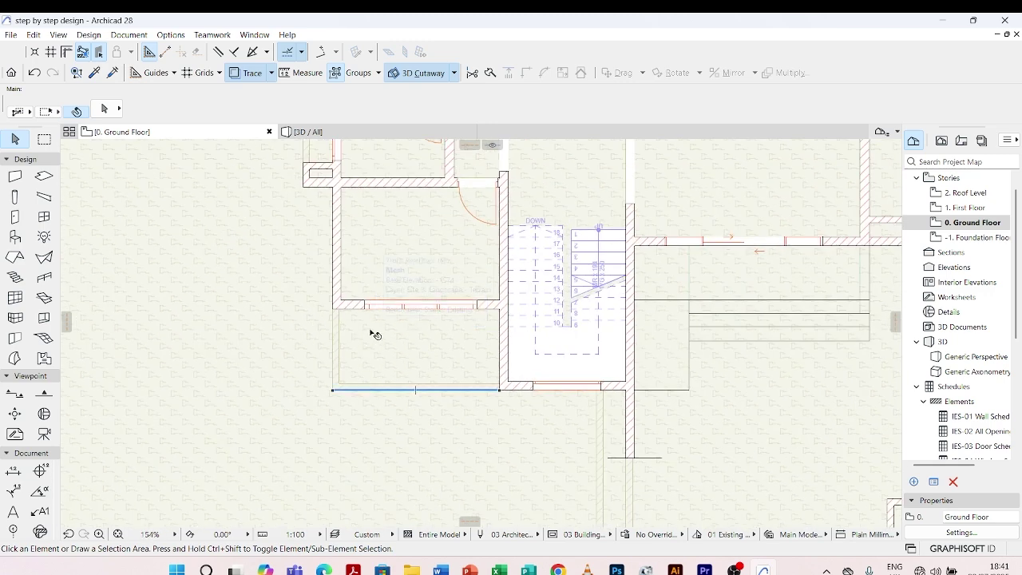
Step: Draw a rectangular slab at elevation 0 filling the low-walled enclosure in front of the window beside the stairs
scroll(358, 336, "up", 2)
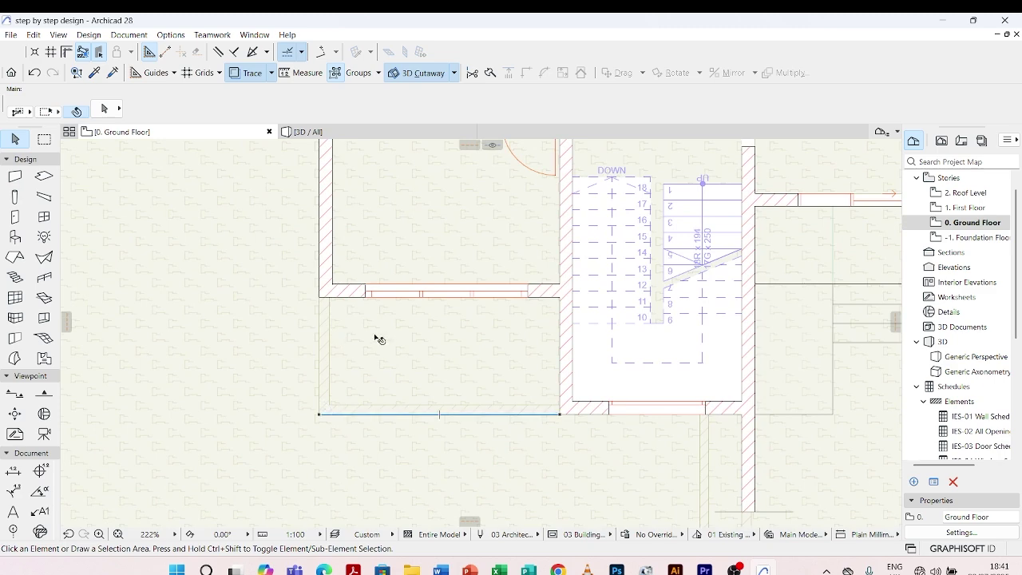
scroll(363, 356, "down", 3)
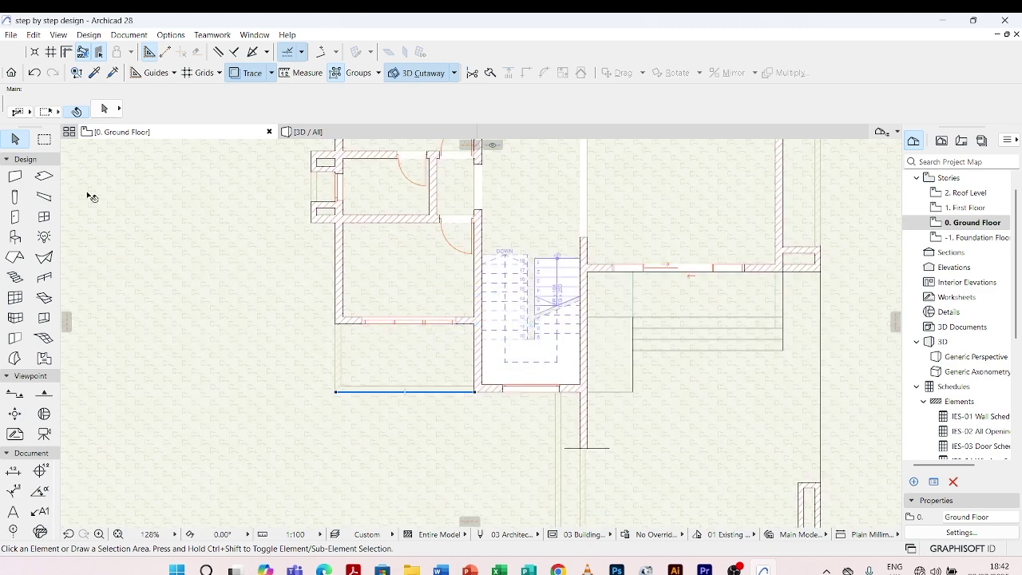
left_click(42, 179)
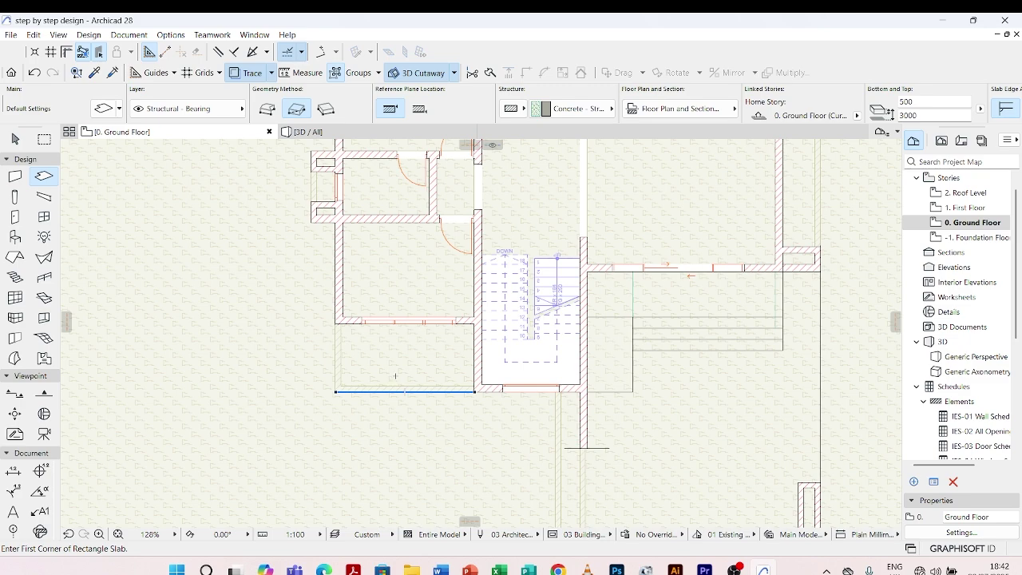
scroll(352, 373, "up", 5)
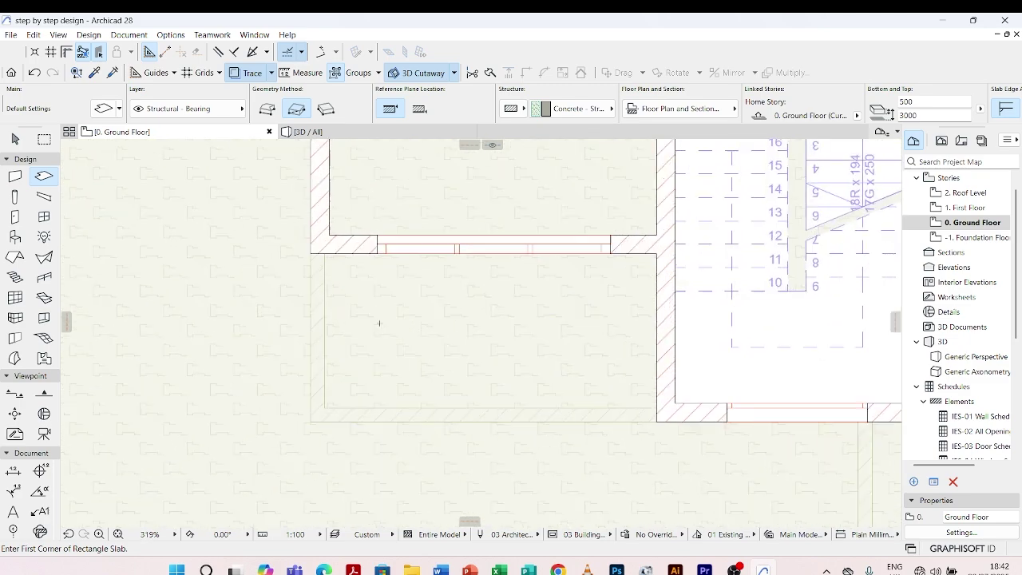
scroll(375, 319, "down", 3)
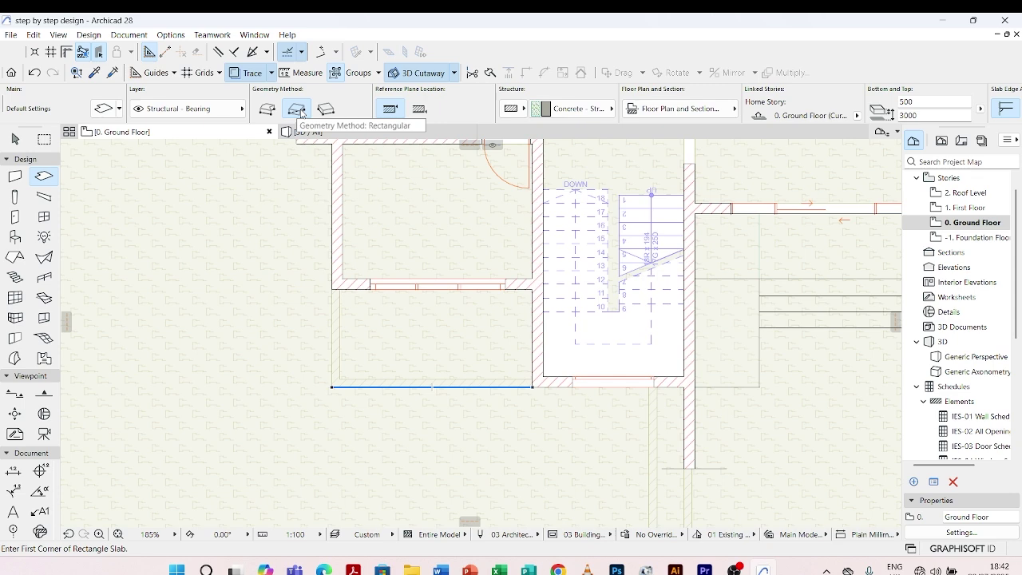
scroll(323, 308, "up", 4)
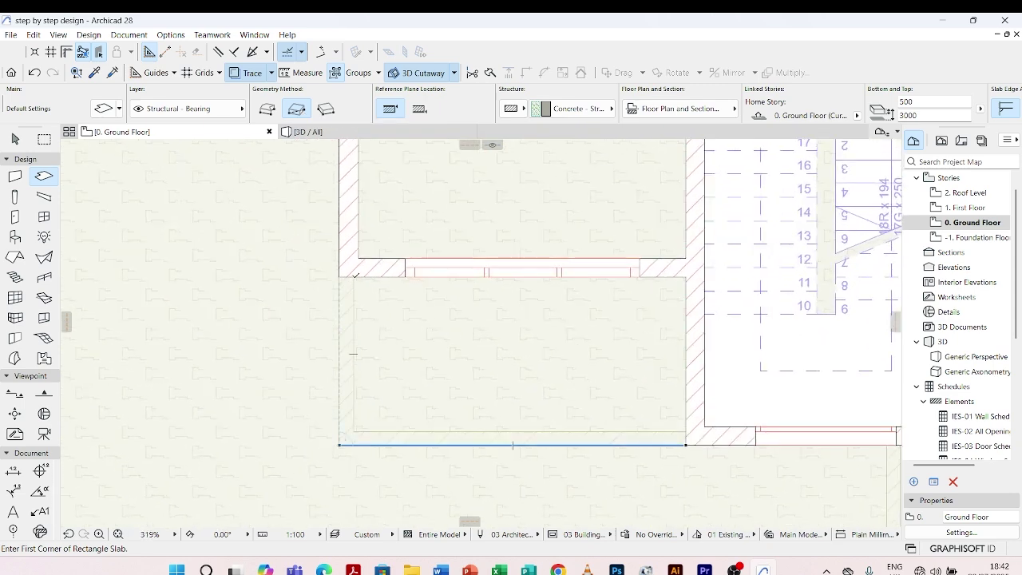
left_click(354, 277)
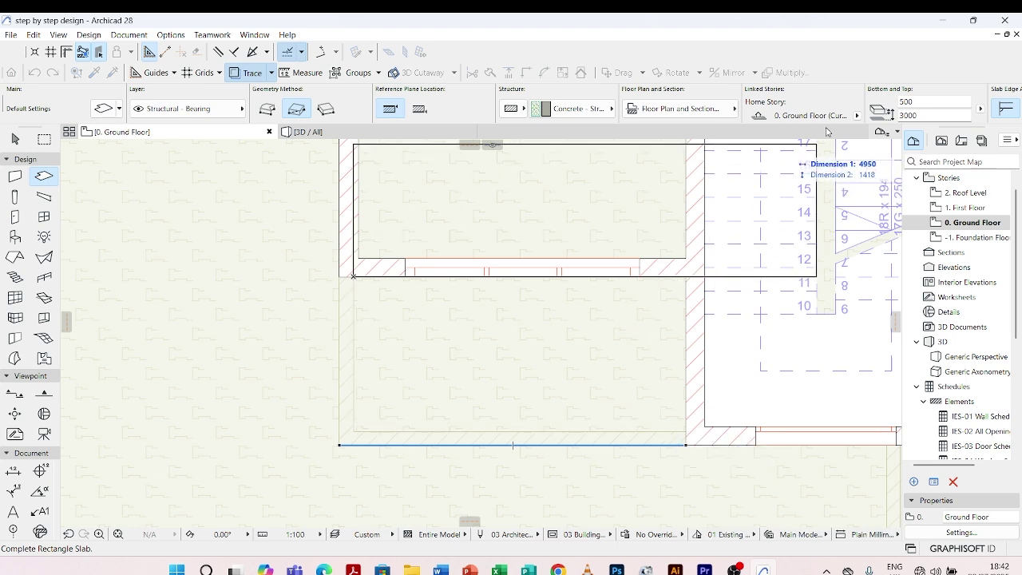
left_click(920, 114)
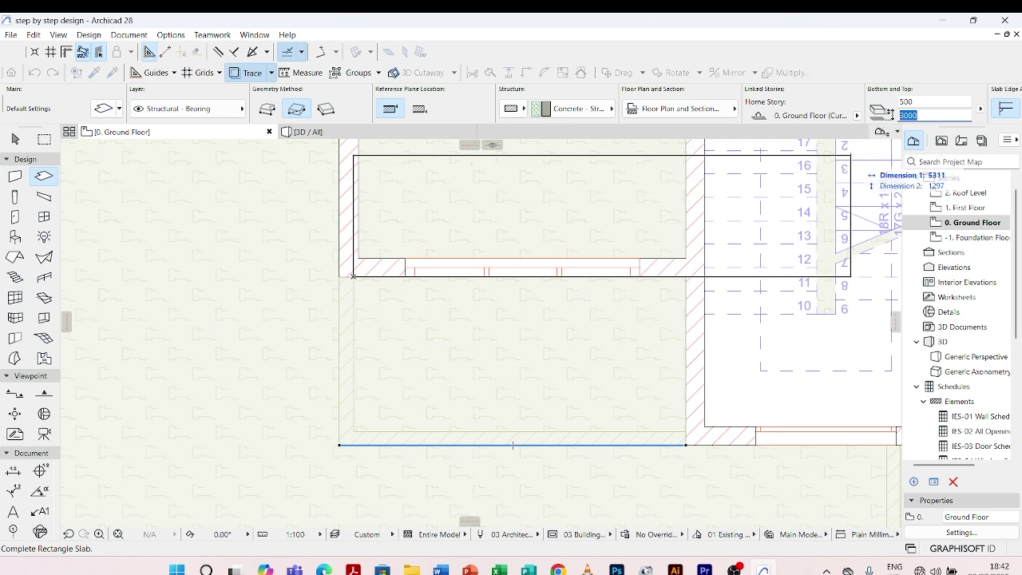
type("0")
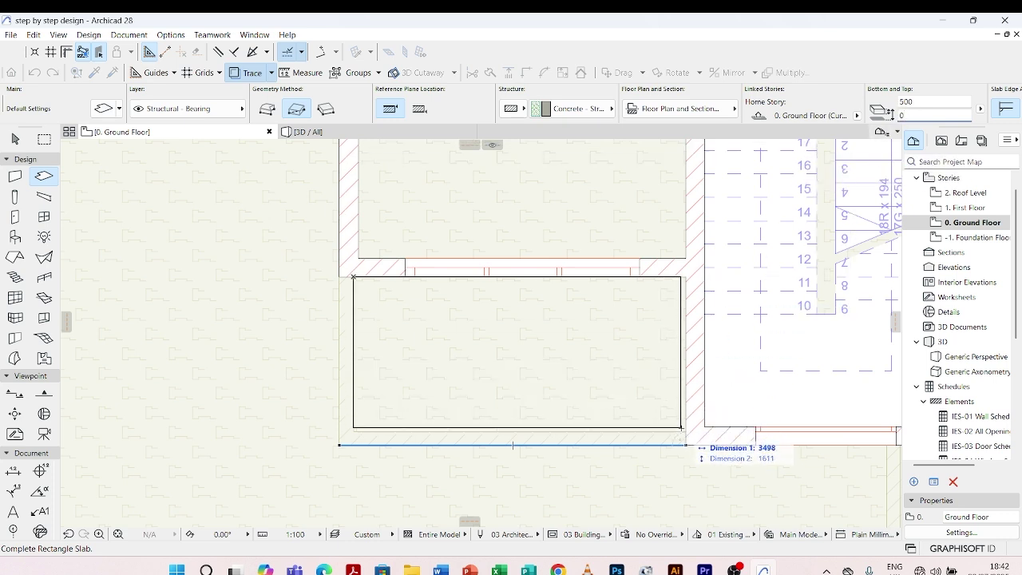
left_click(684, 432)
Step: Draw a 500 by 4500 mm rectangular slab inside the long narrow low-walled enclosure extending outward from the stair bay
scroll(363, 371, "down", 3)
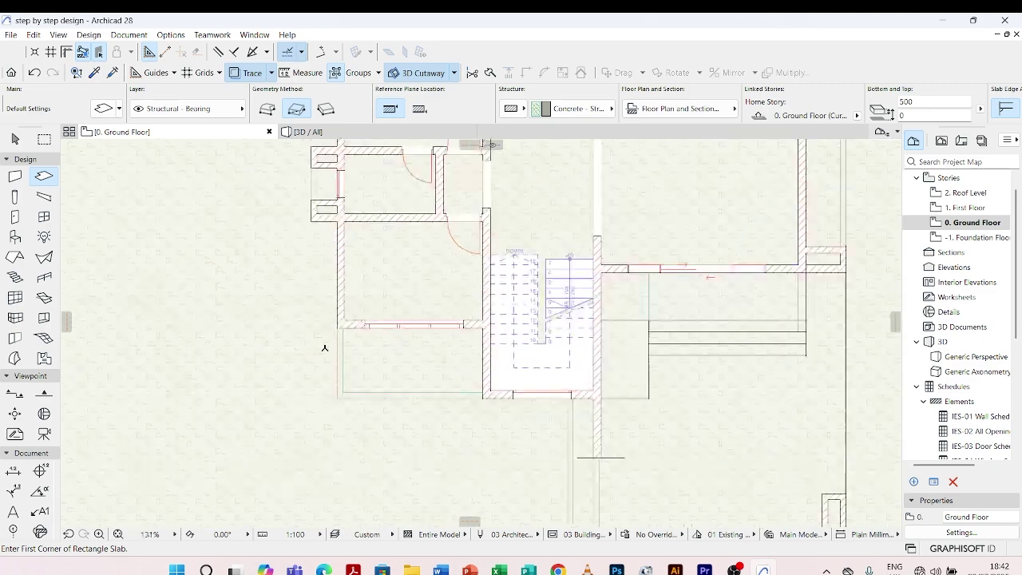
scroll(484, 338, "up", 5)
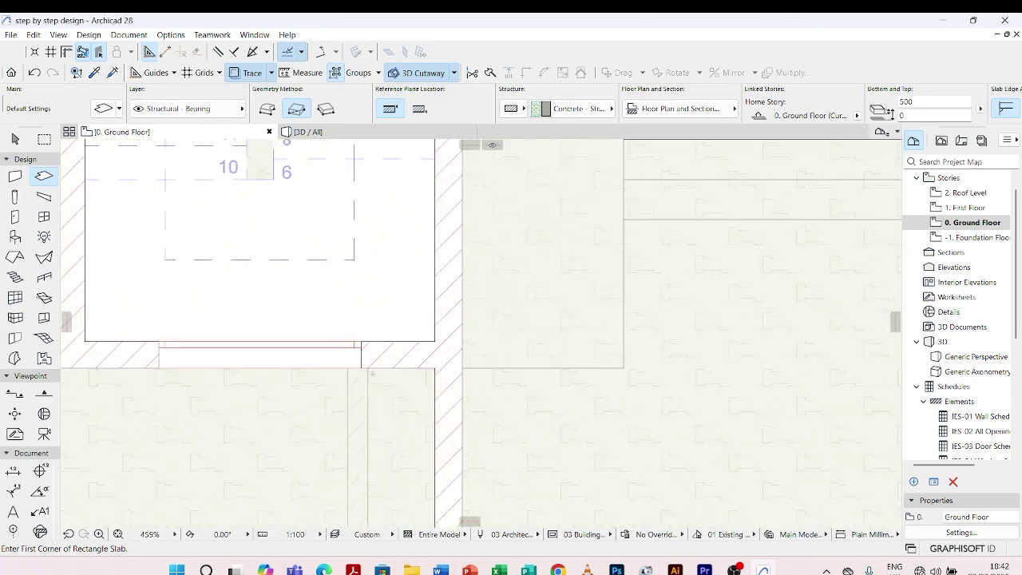
left_click(369, 365)
scroll(368, 365, "down", 3)
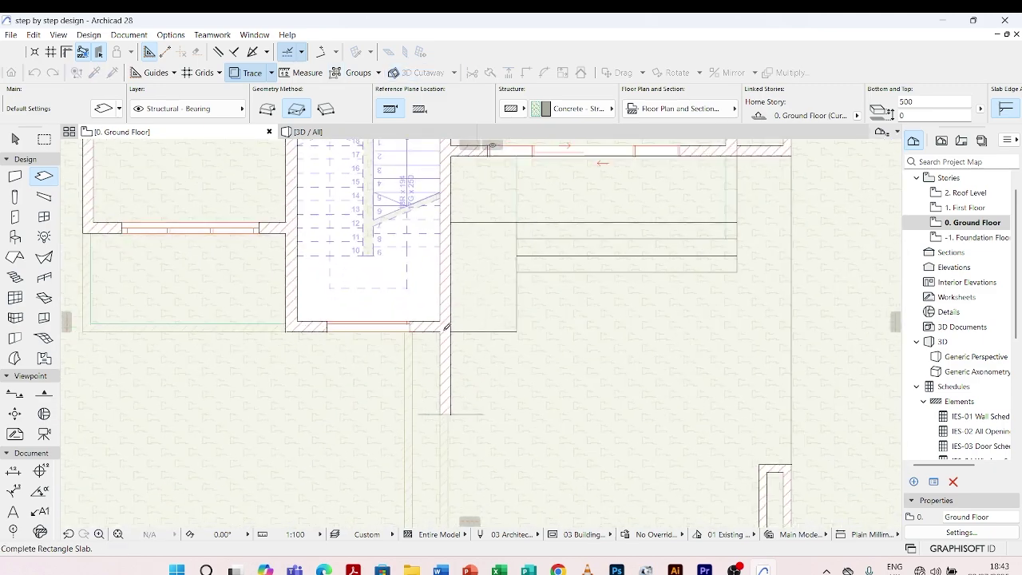
scroll(438, 441, "up", 2)
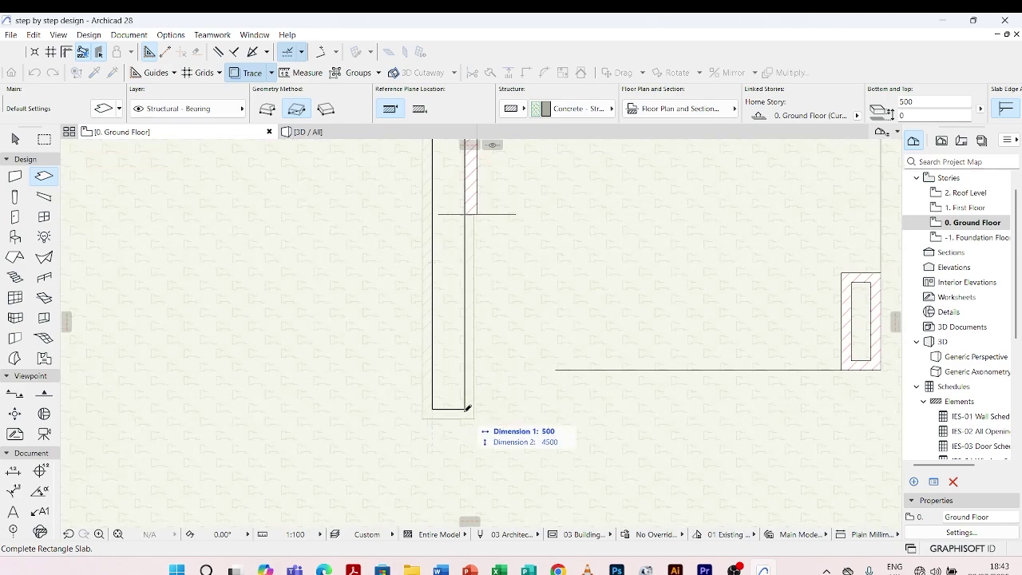
left_click(468, 409)
Step: Draw a rectangular slab in the recess outside the small room's window, between the two hollow piers and behind the low wall
scroll(383, 445, "down", 2)
scroll(383, 445, "down", 3)
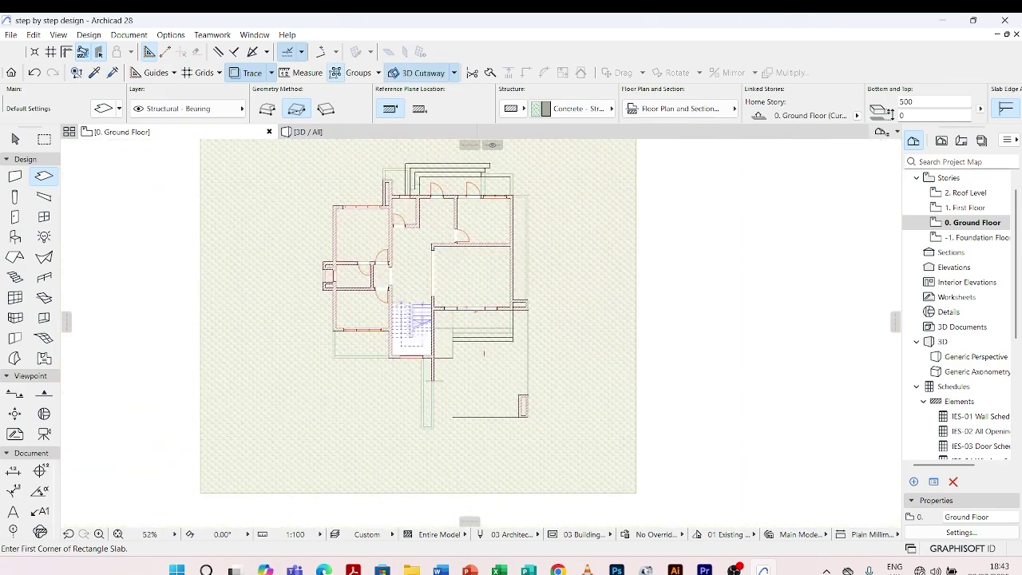
scroll(369, 302, "up", 6)
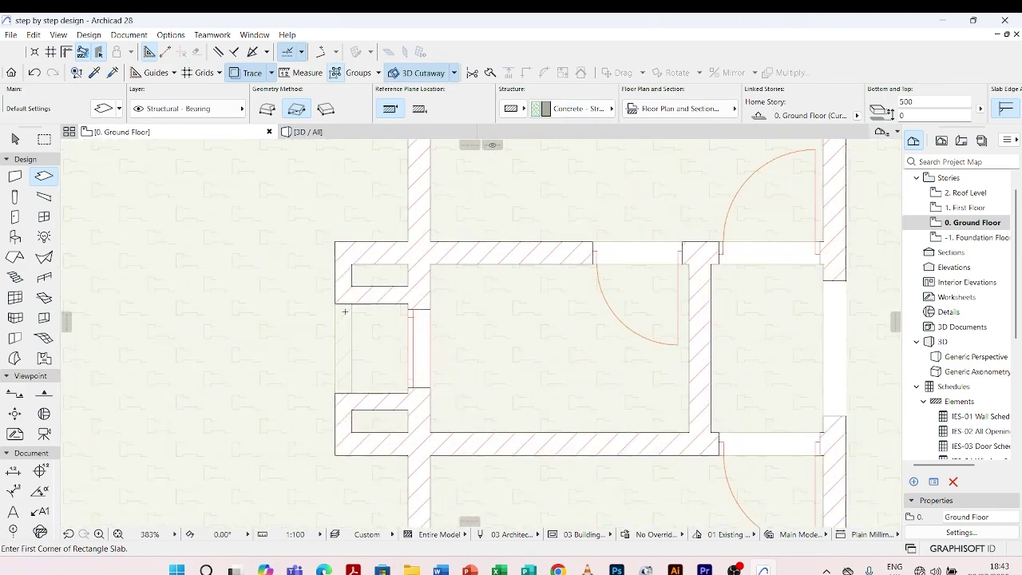
left_click(352, 302)
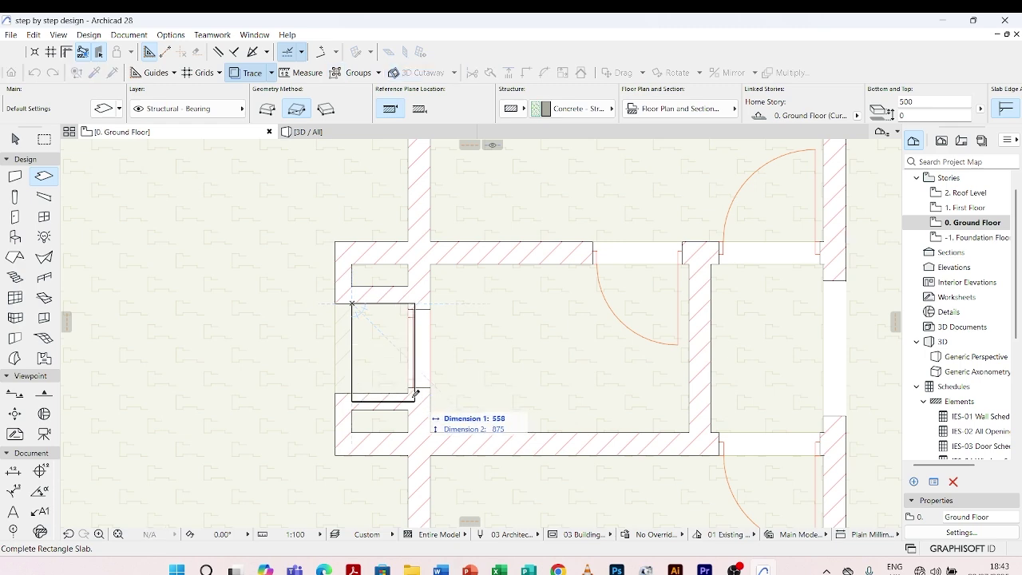
left_click(411, 392)
Step: Draw a polygonal slab beside the entrance steps, following the low walls' inner faces, the house wall and the hollow pier's outer faces
scroll(343, 456, "down", 6)
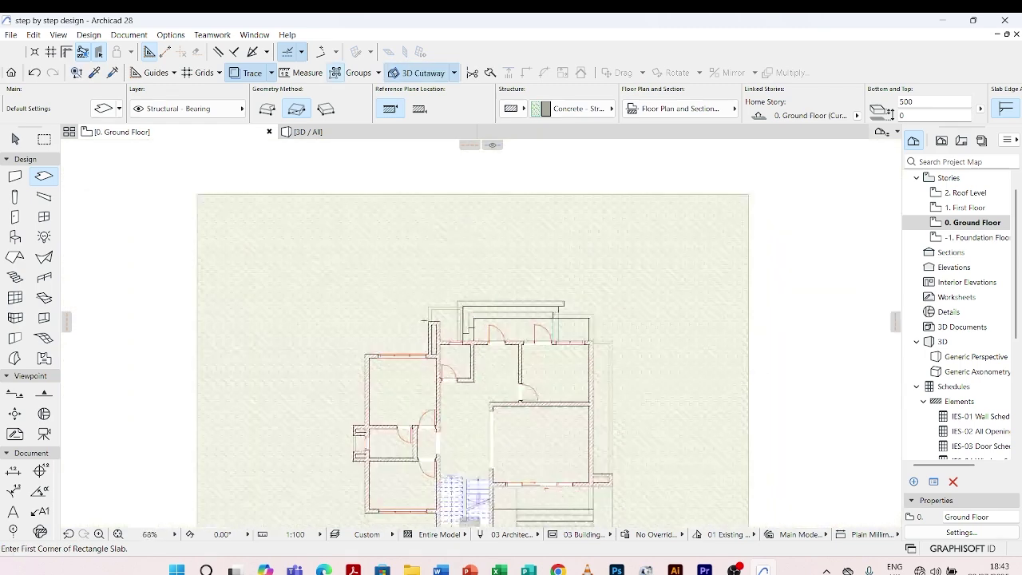
scroll(447, 307, "up", 6)
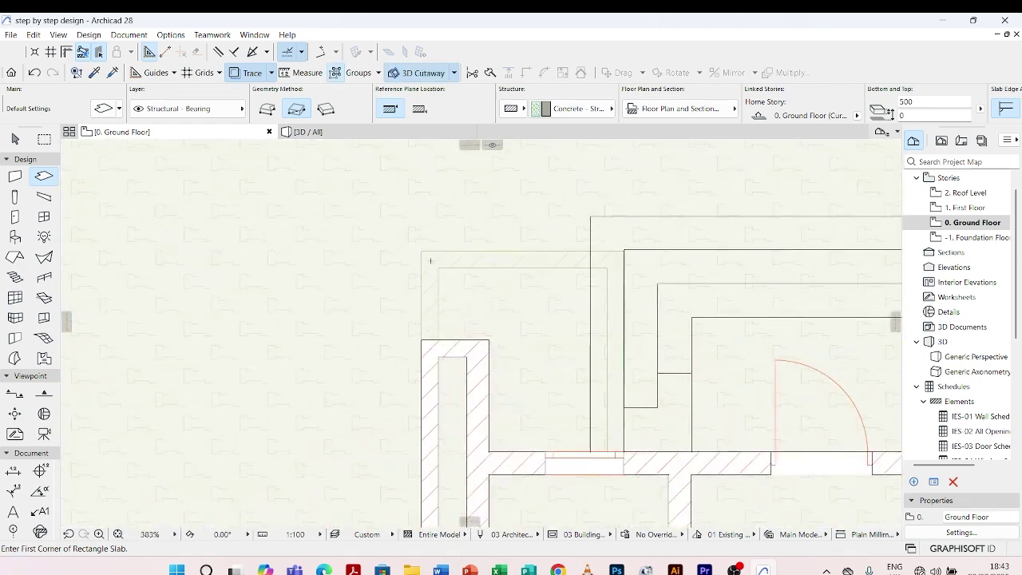
left_click(269, 109)
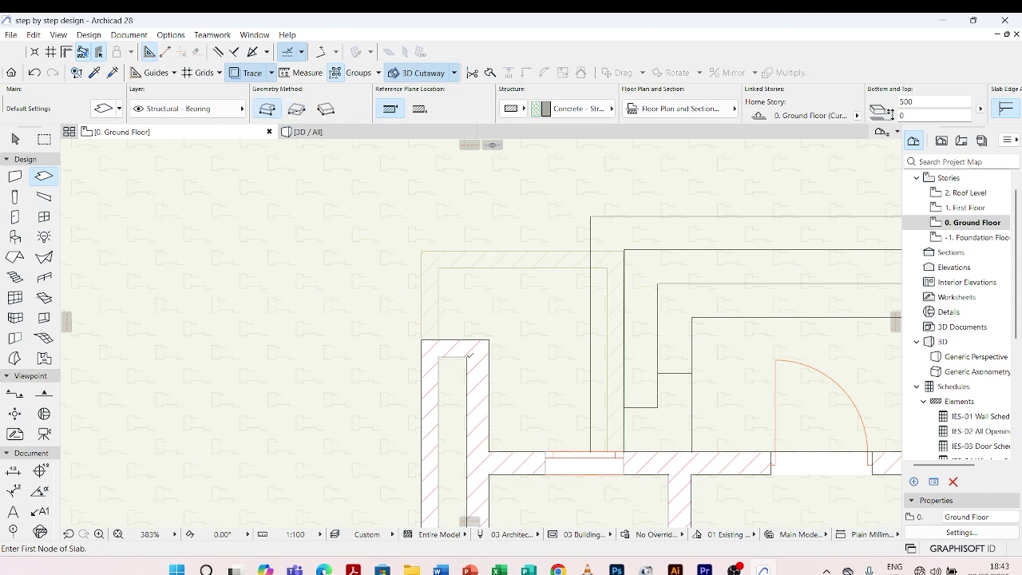
scroll(441, 344, "up", 4)
left_click(435, 337)
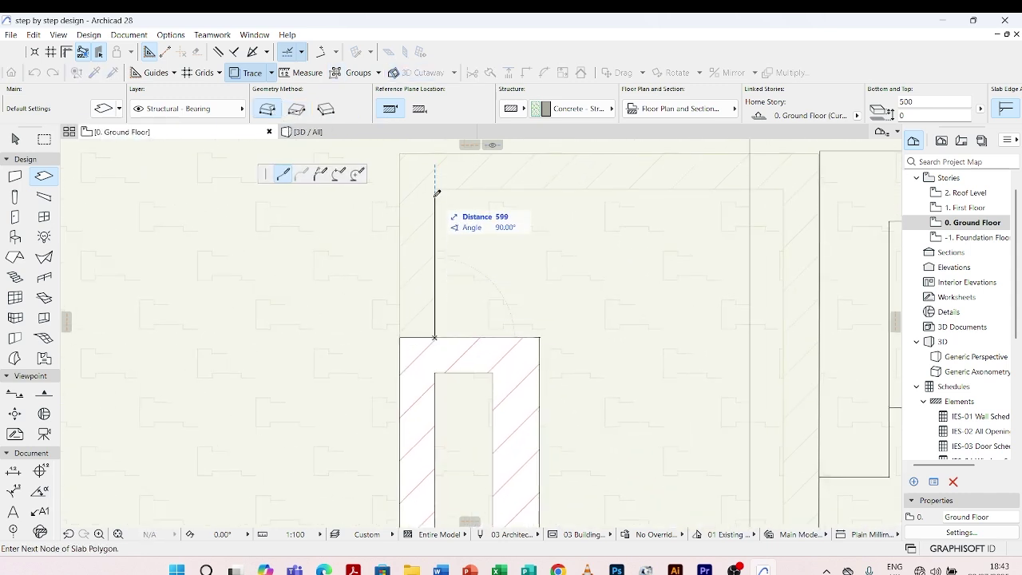
left_click(436, 189)
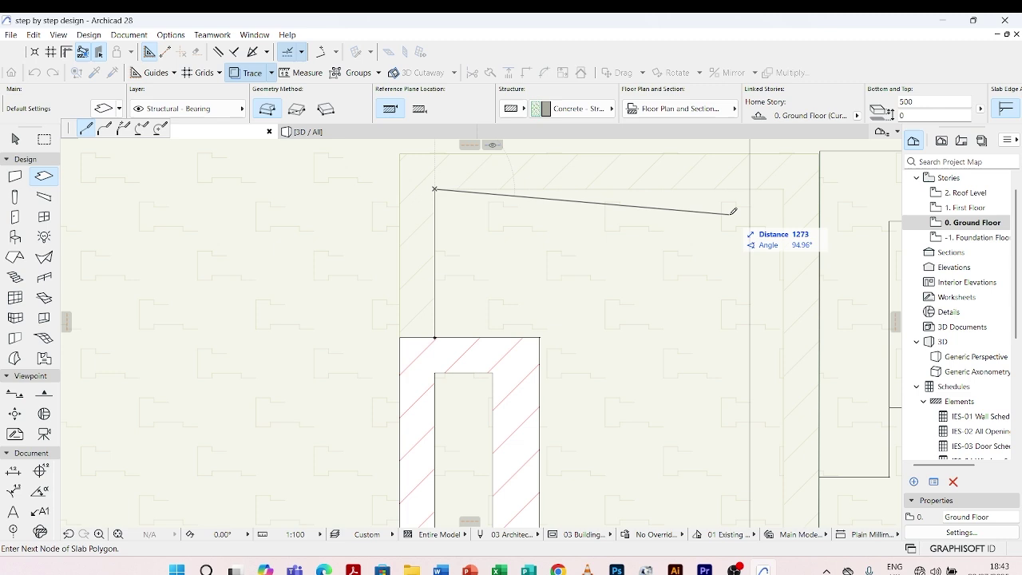
left_click(787, 189)
scroll(656, 253, "down", 5)
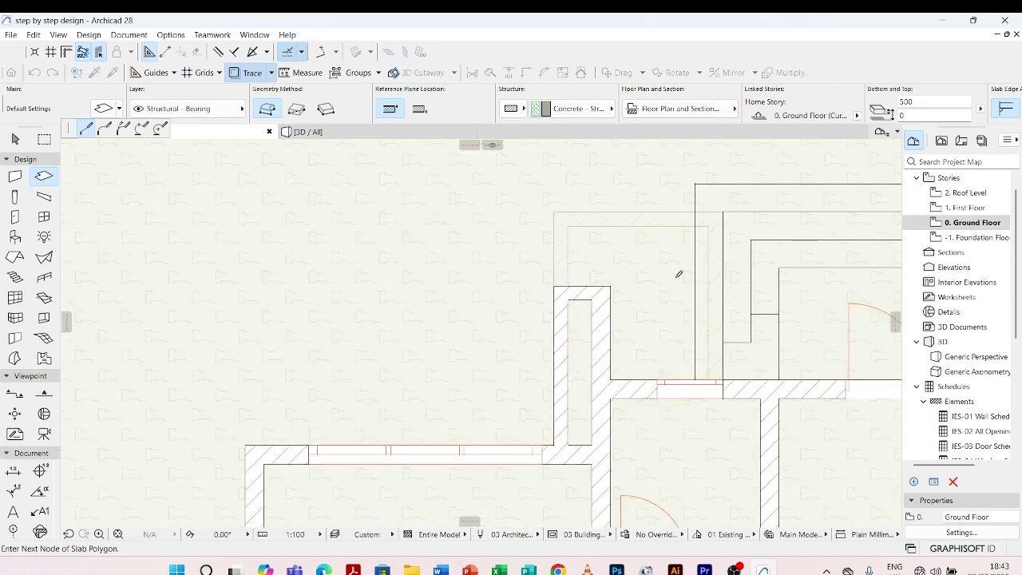
scroll(712, 409, "up", 3)
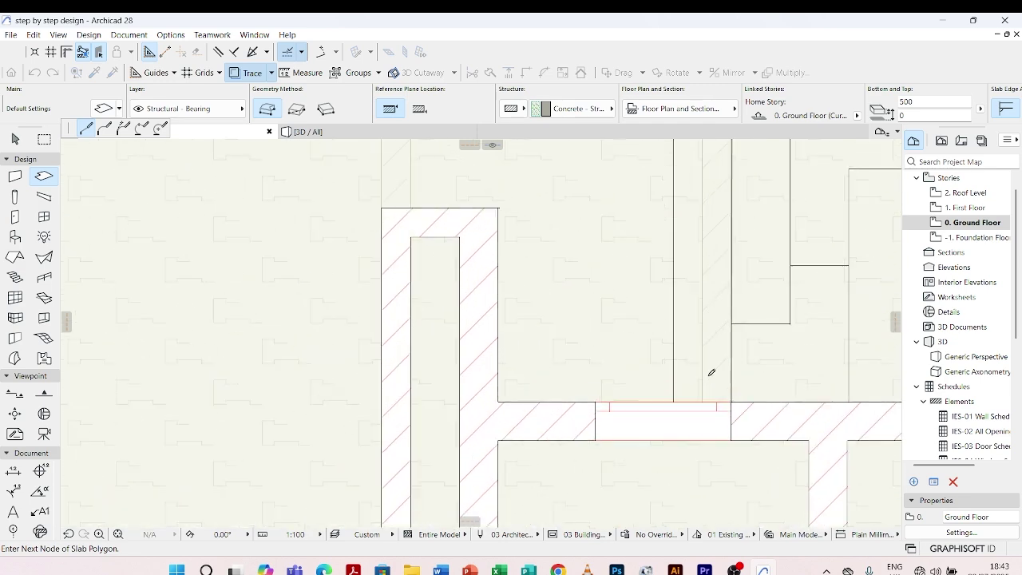
left_click(702, 401)
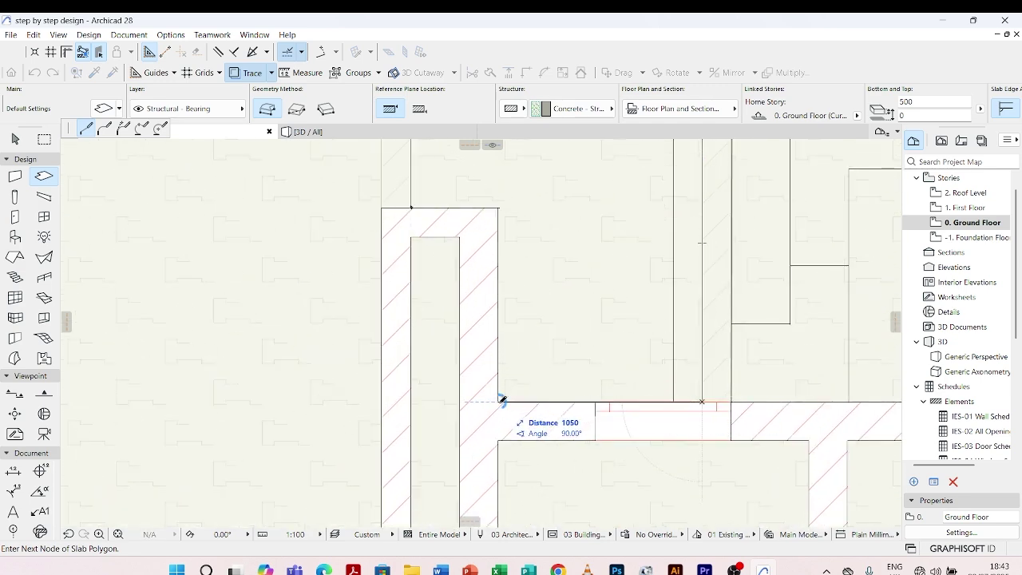
left_click(500, 401)
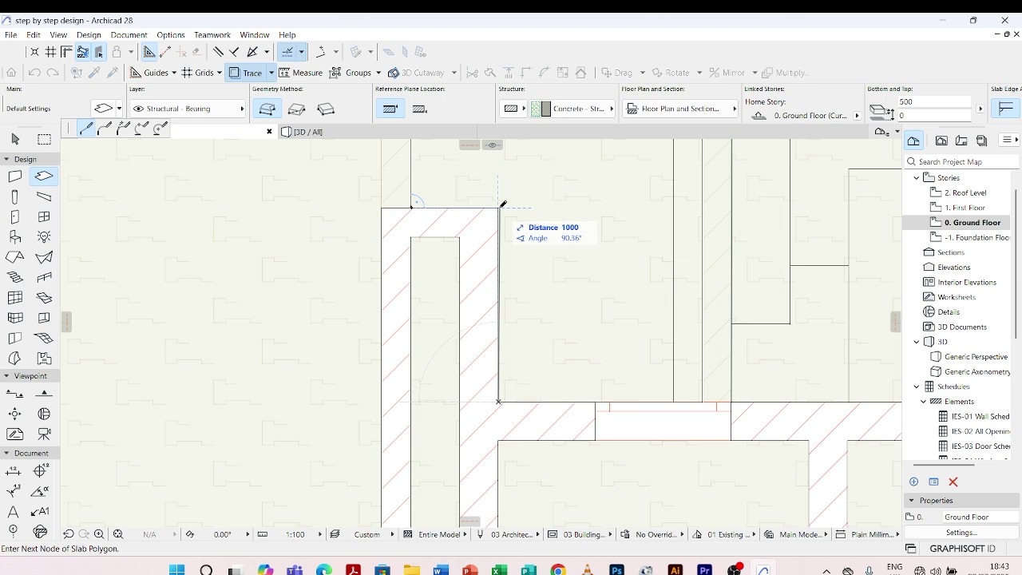
key("shift")
scroll(500, 207, "up", 3)
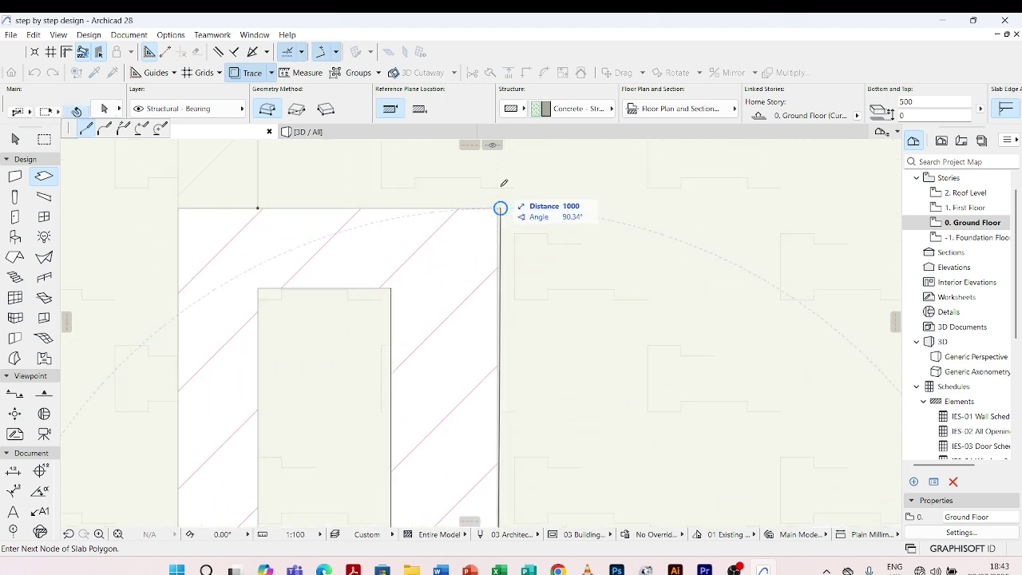
key("shift")
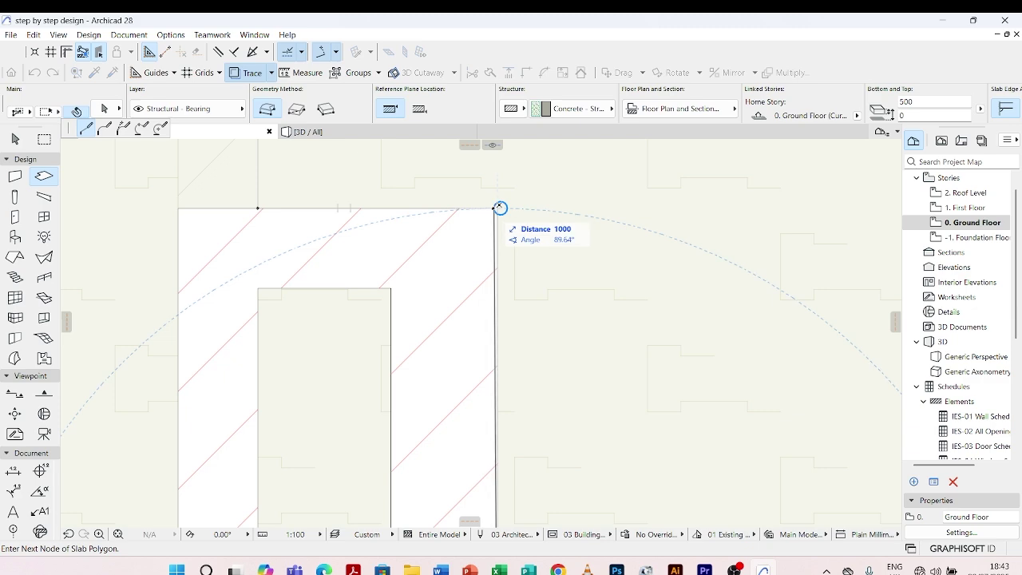
left_click(498, 208)
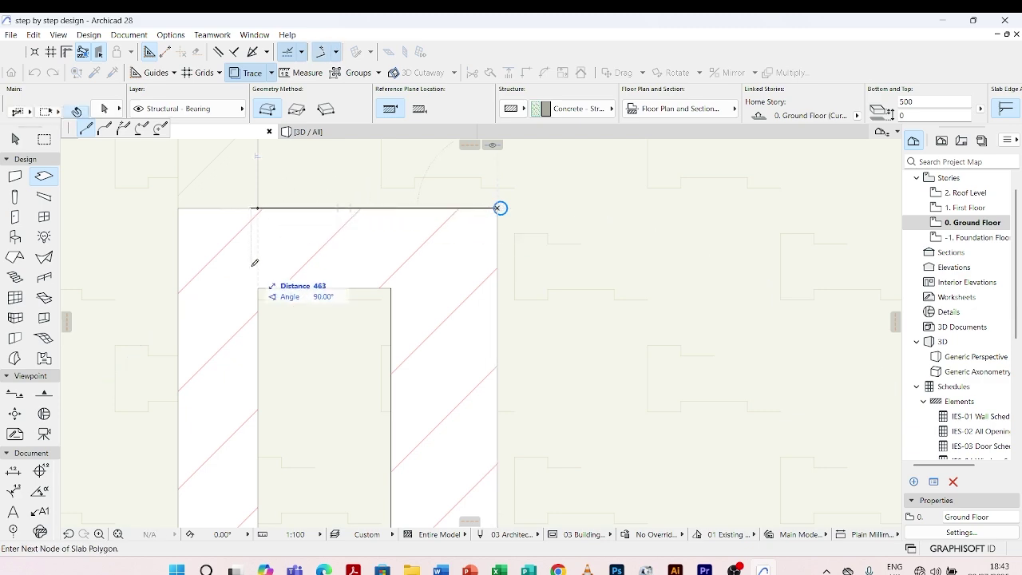
left_click(259, 207)
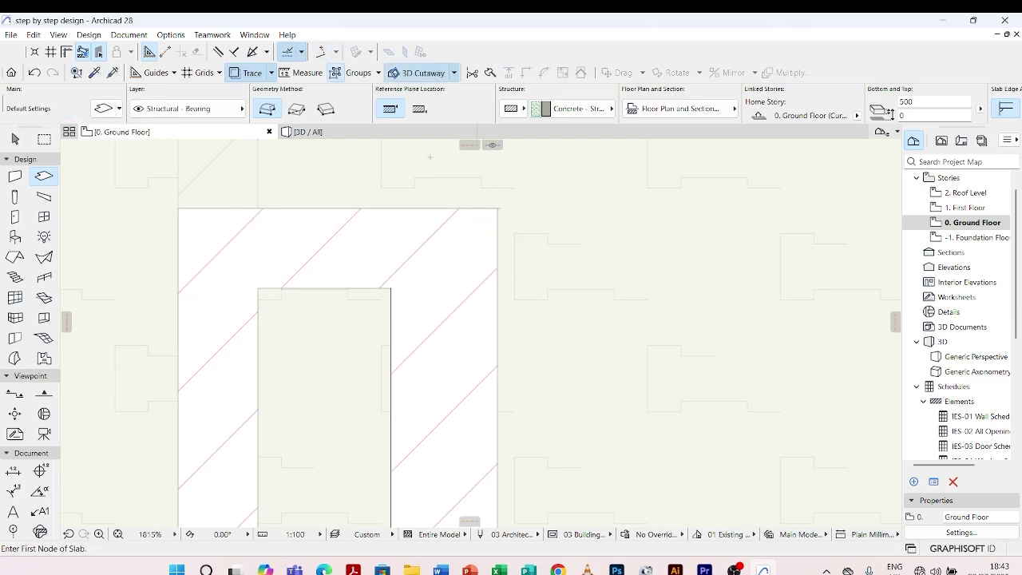
scroll(319, 160, "down", 5)
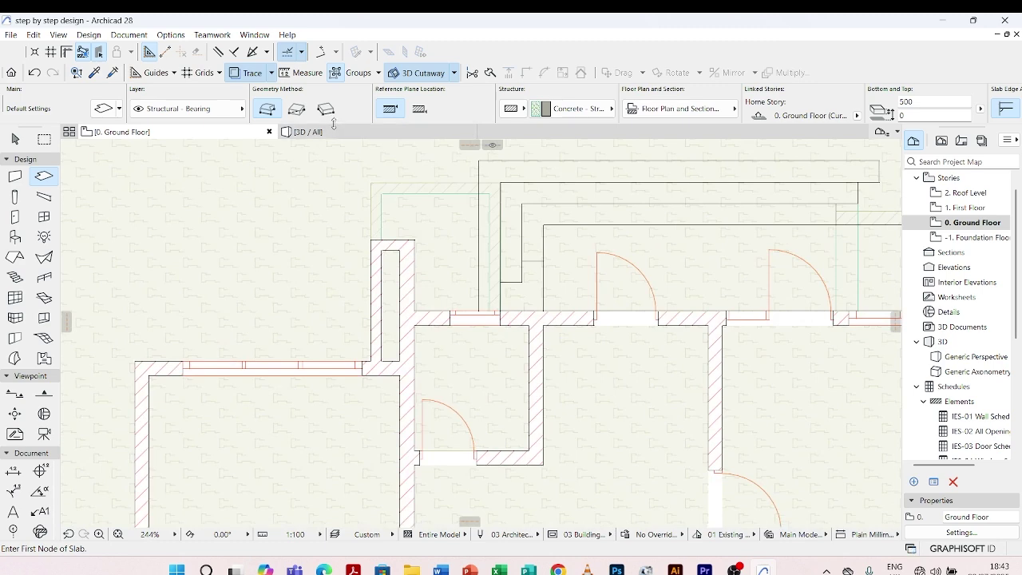
Step: Open the 3D view, select the new slab in front of the ground-floor window and examine how it sits within its low walls
left_click(307, 131)
scroll(432, 342, "up", 2)
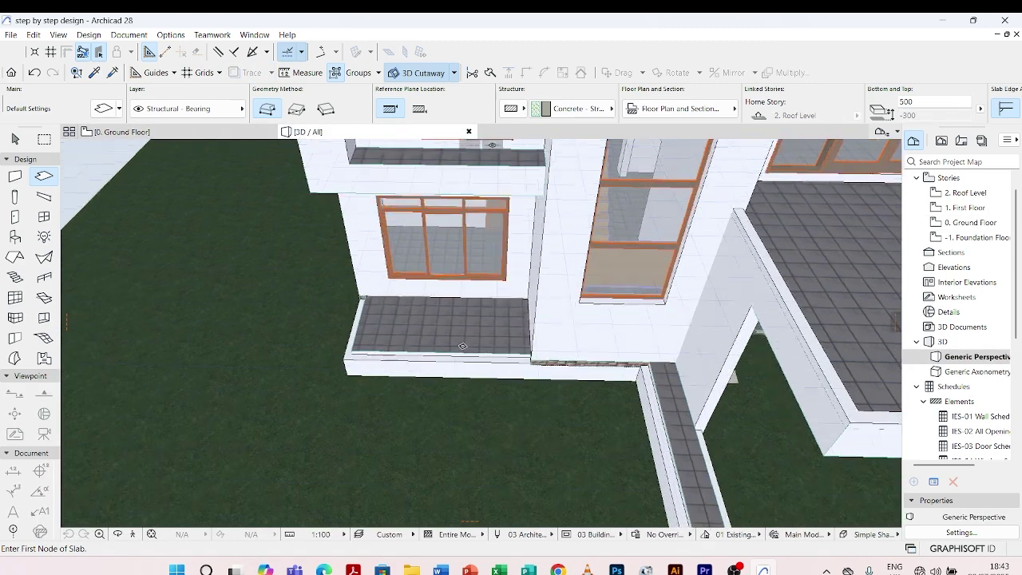
scroll(364, 423, "up", 5)
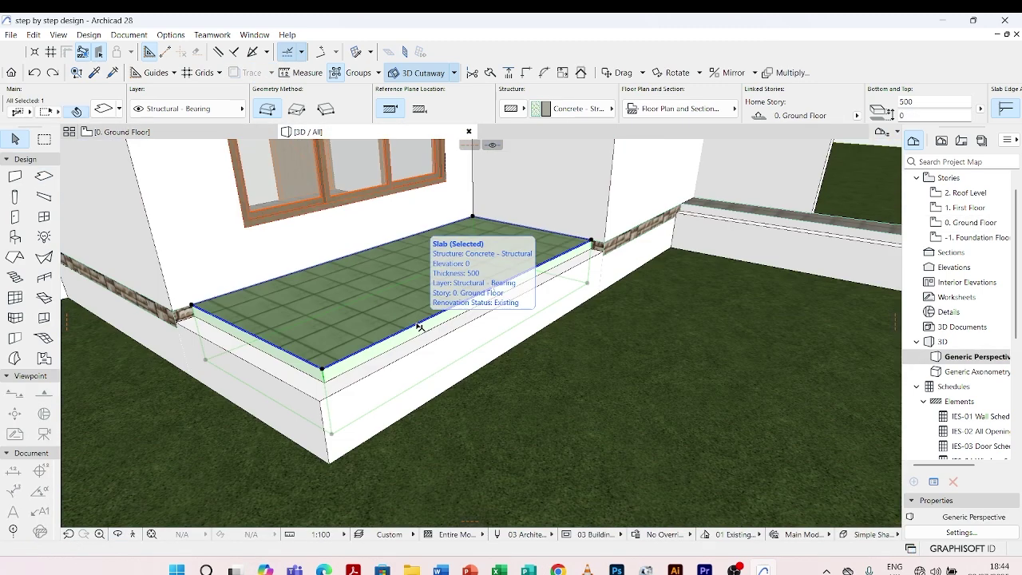
left_click(493, 286, "shift")
scroll(739, 91, "down", 2)
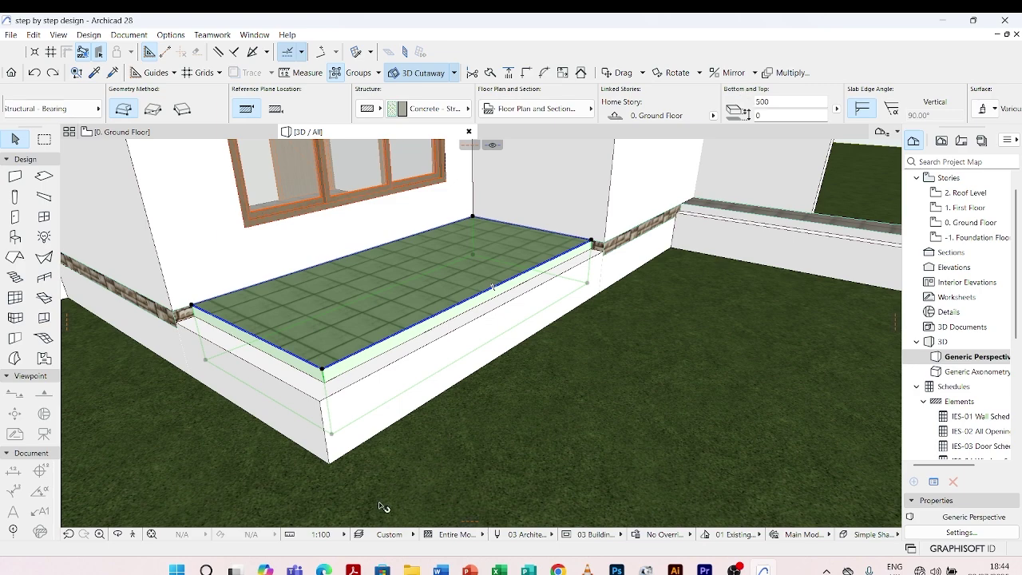
middle_click_drag(383, 506, 338, 468, "shift")
middle_click_drag(331, 429, 346, 316, "shift")
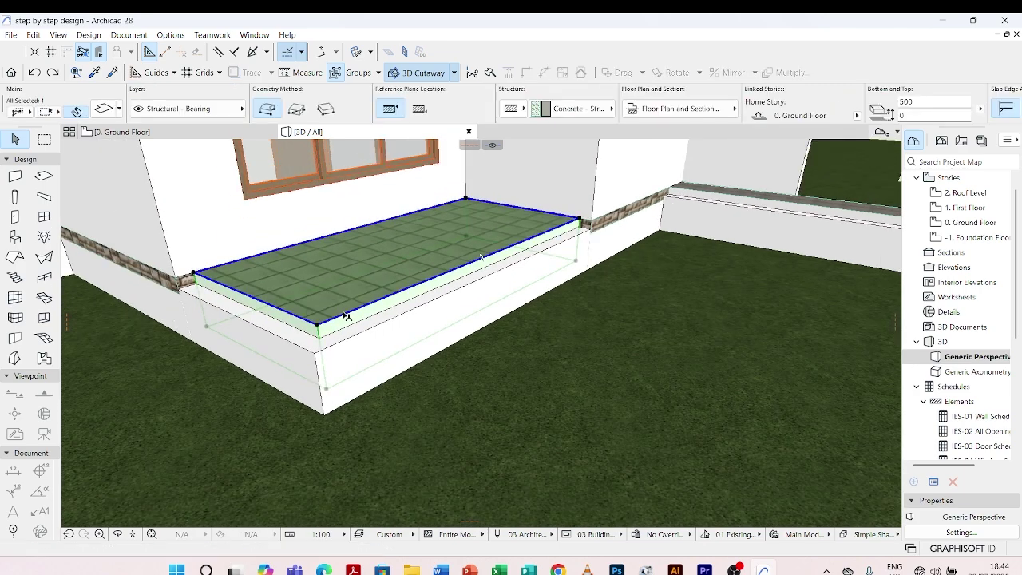
scroll(321, 338, "up", 2)
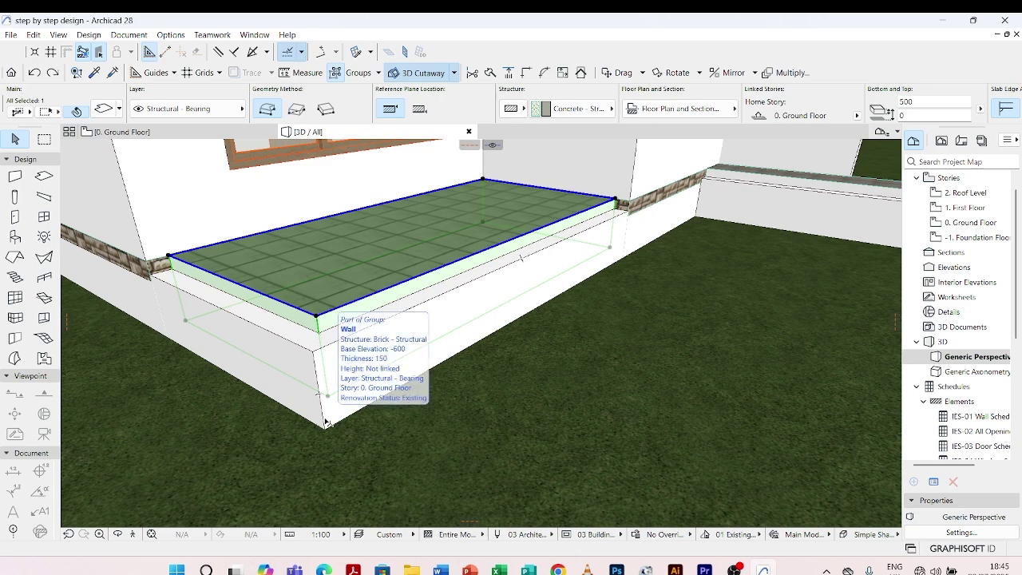
Step: Move the slab below the ground-floor window vertically down by its lower outer corner, towards the base of the low walls
key("ctrl+d")
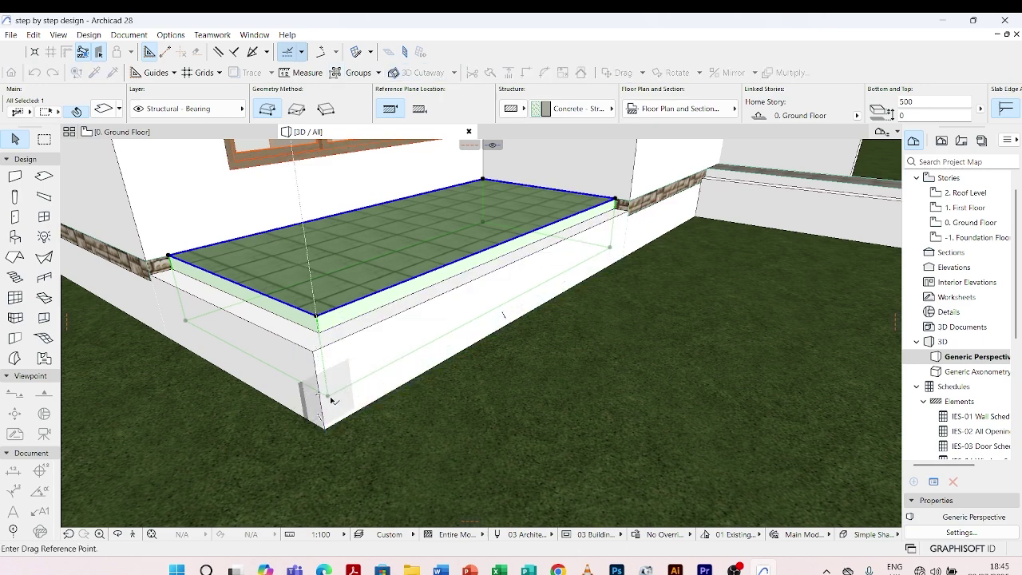
left_click(329, 396)
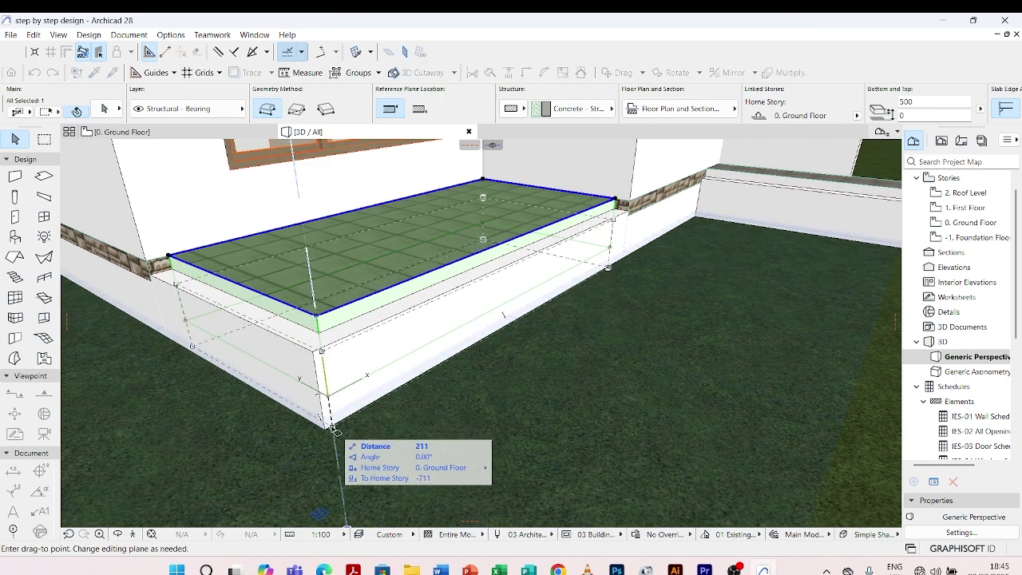
scroll(328, 431, "up", 5)
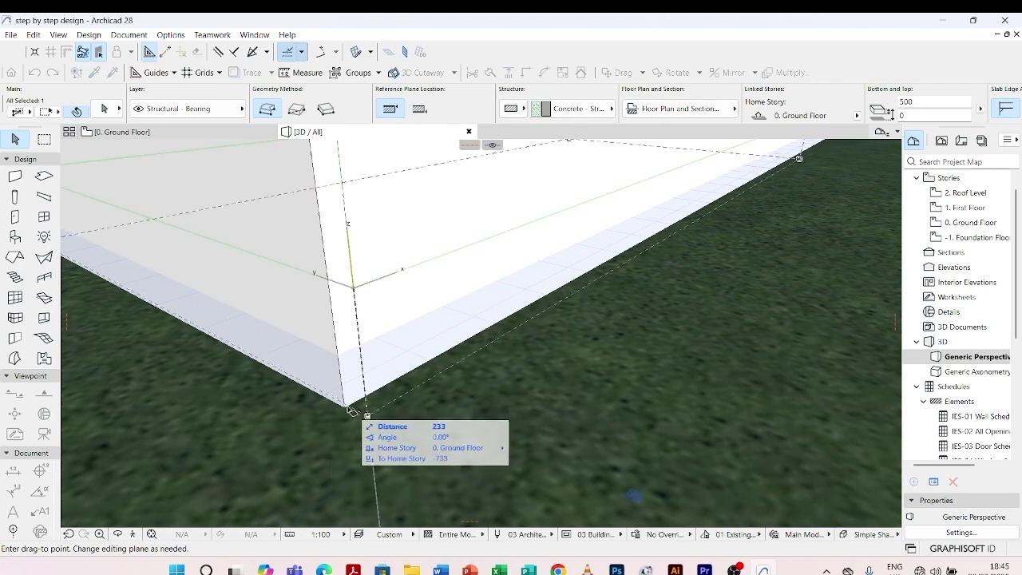
left_click(349, 413)
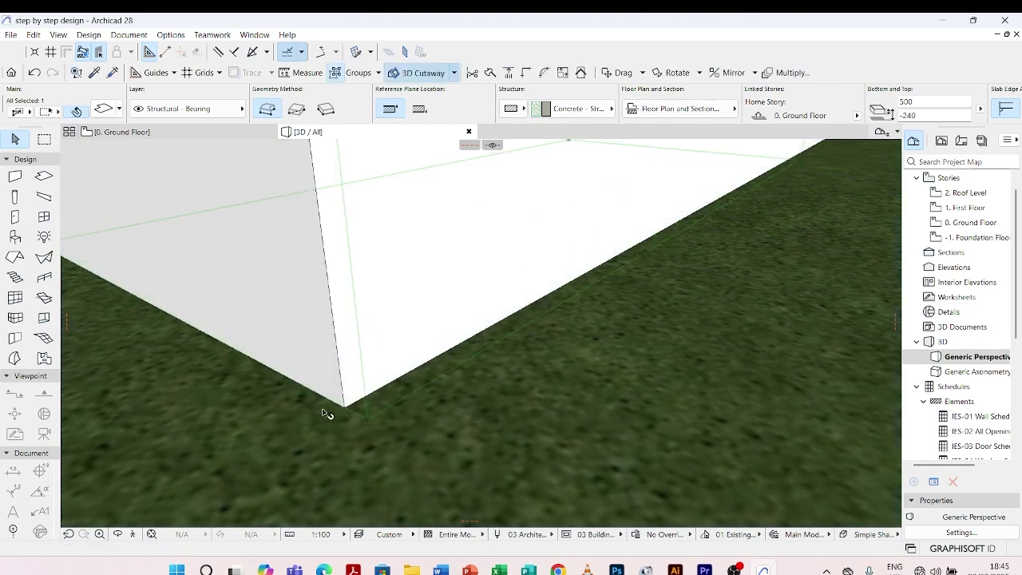
scroll(331, 410, "down", 5)
key("Escape")
scroll(353, 358, "down", 2)
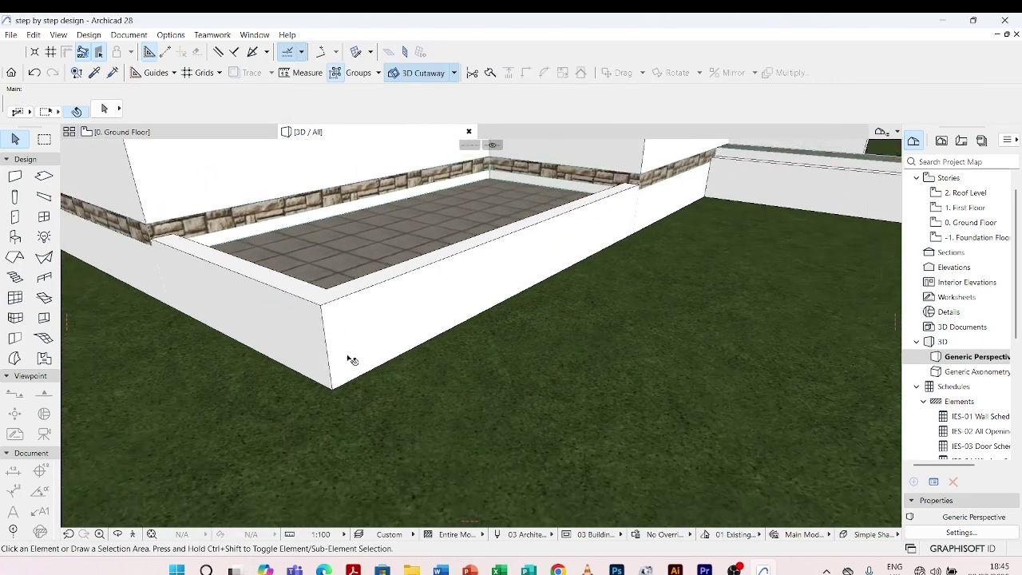
middle_click_drag(354, 359, 377, 382, "shift")
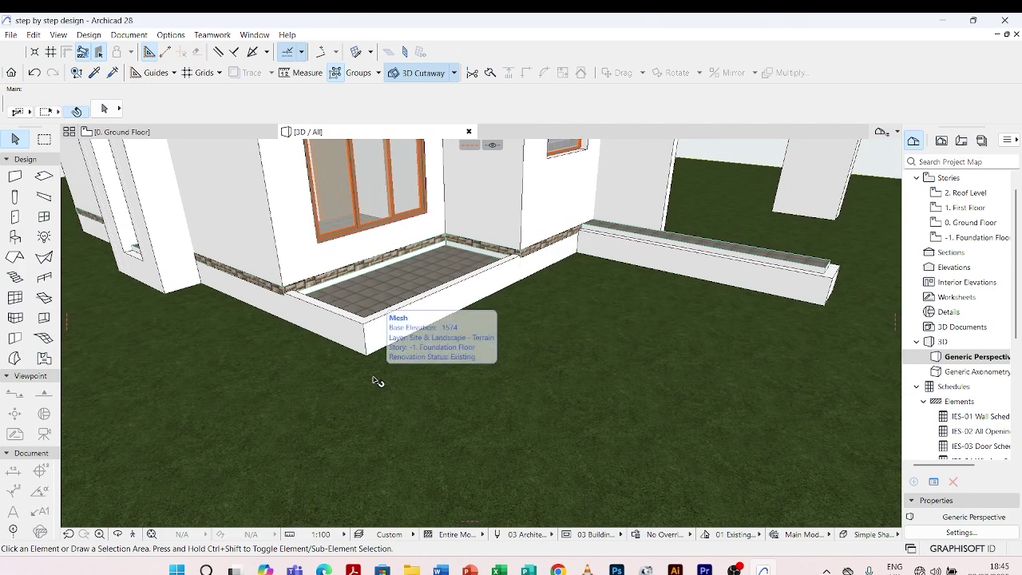
middle_click_drag(472, 344, 587, 348, "shift")
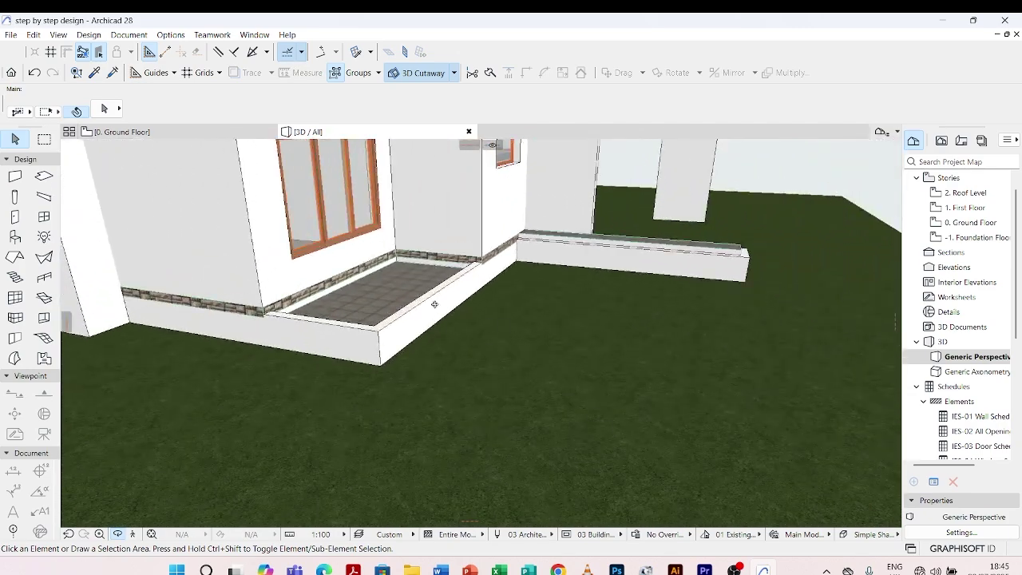
Step: Set the base elevation of the slab below the ground-floor window to -300 and deselect it
left_click(397, 285)
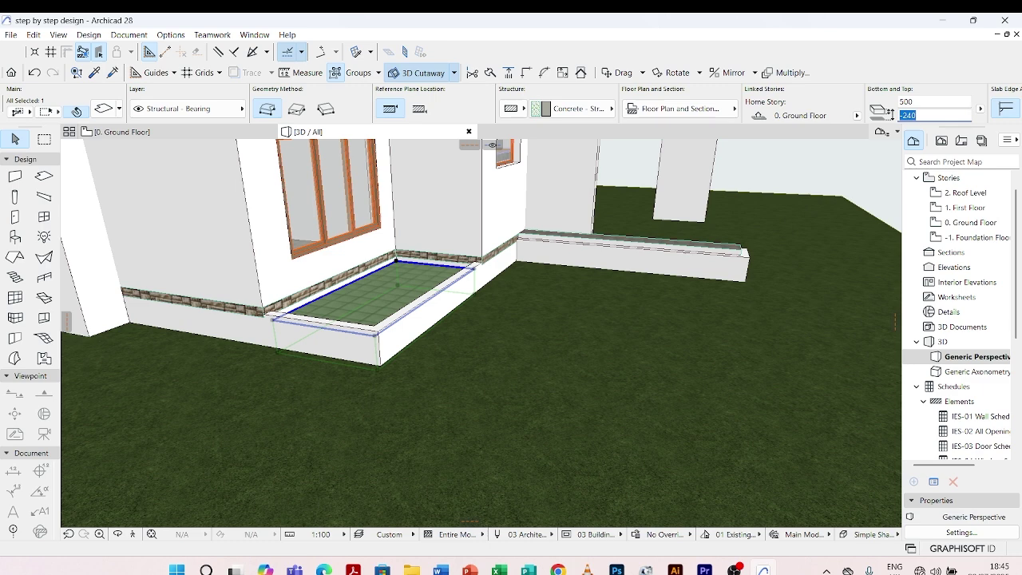
type("-")
key("Return")
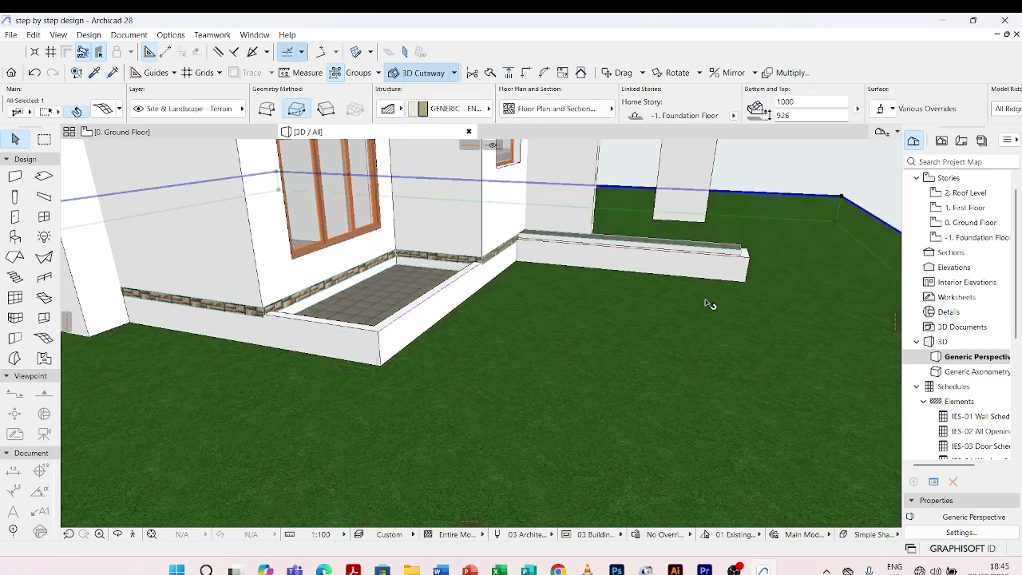
key("Escape")
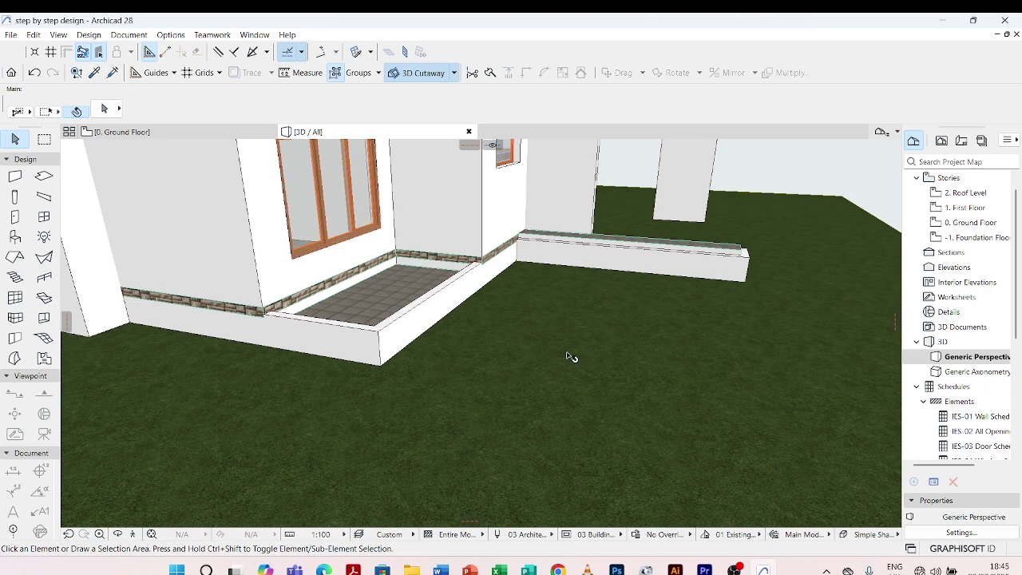
Step: Override the top surface of the slab below the ground-floor window with Earth - Brown
key("o")
left_click_drag(548, 360, 403, 405)
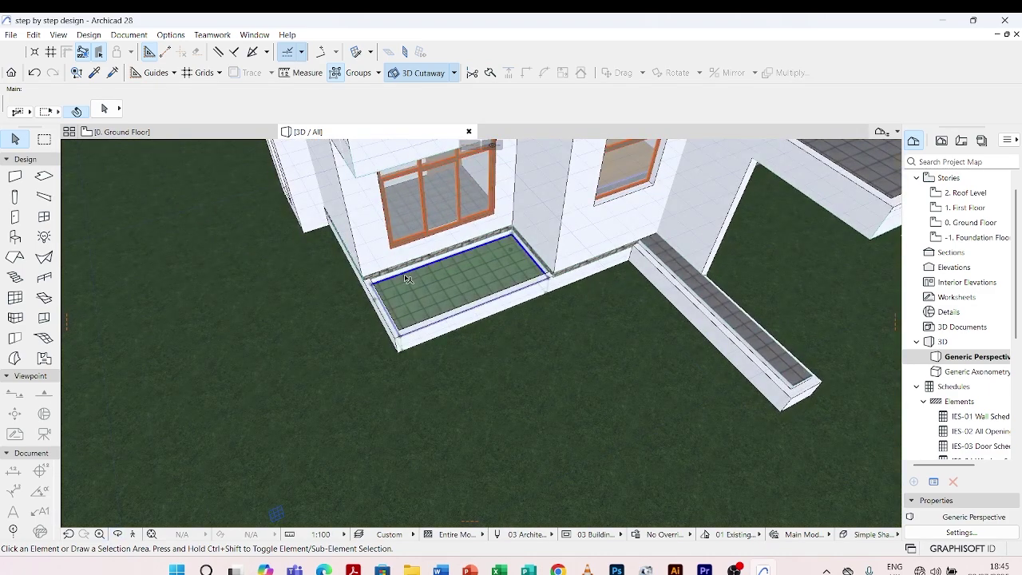
left_click(407, 279)
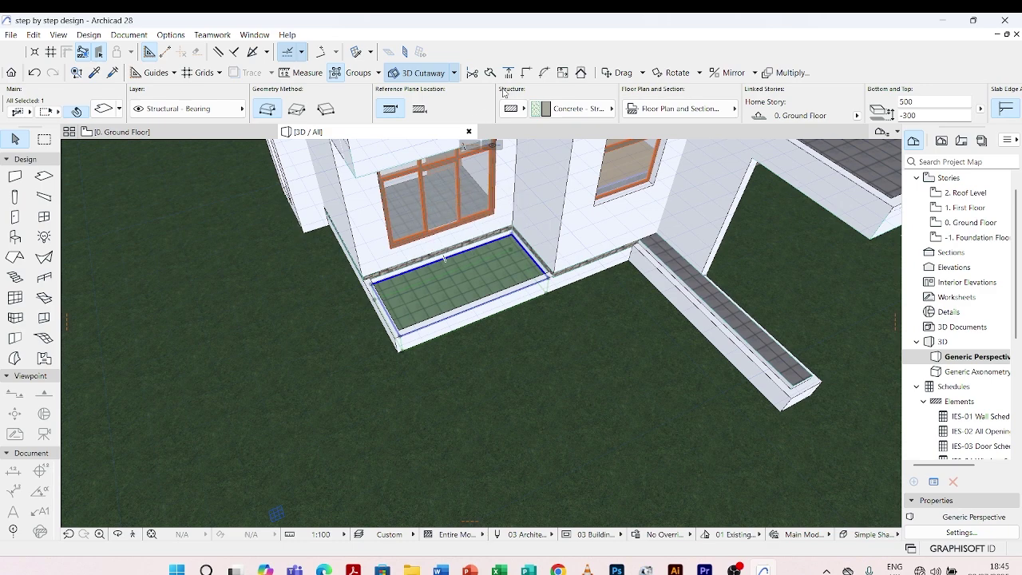
key("ctrl+t")
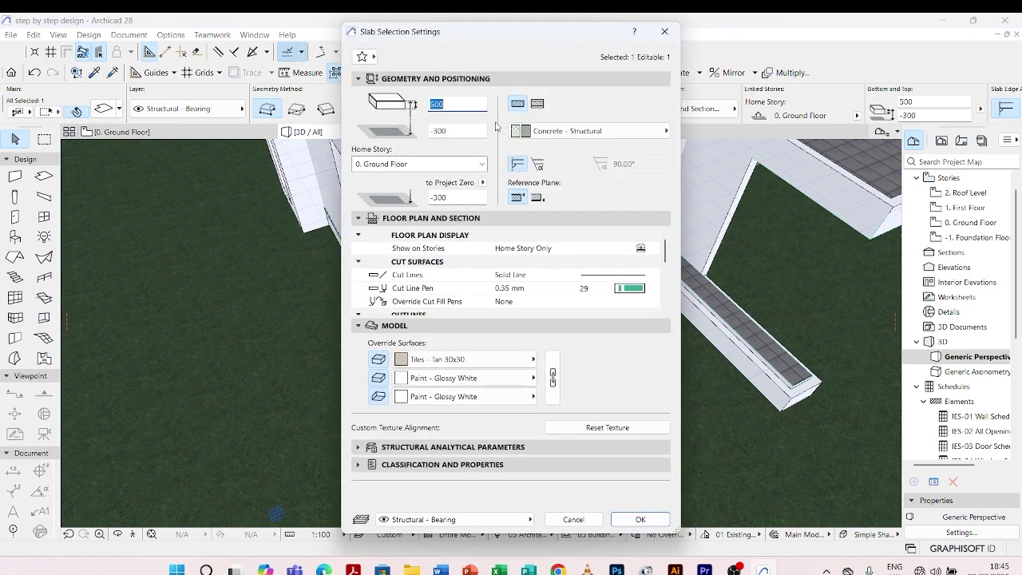
left_click(530, 366)
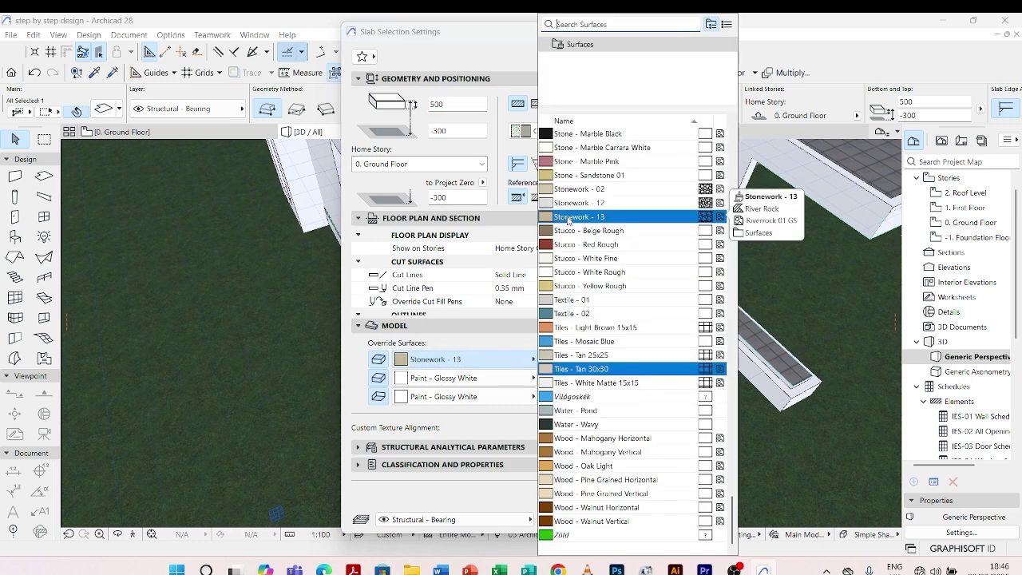
left_click(581, 25)
type("soil")
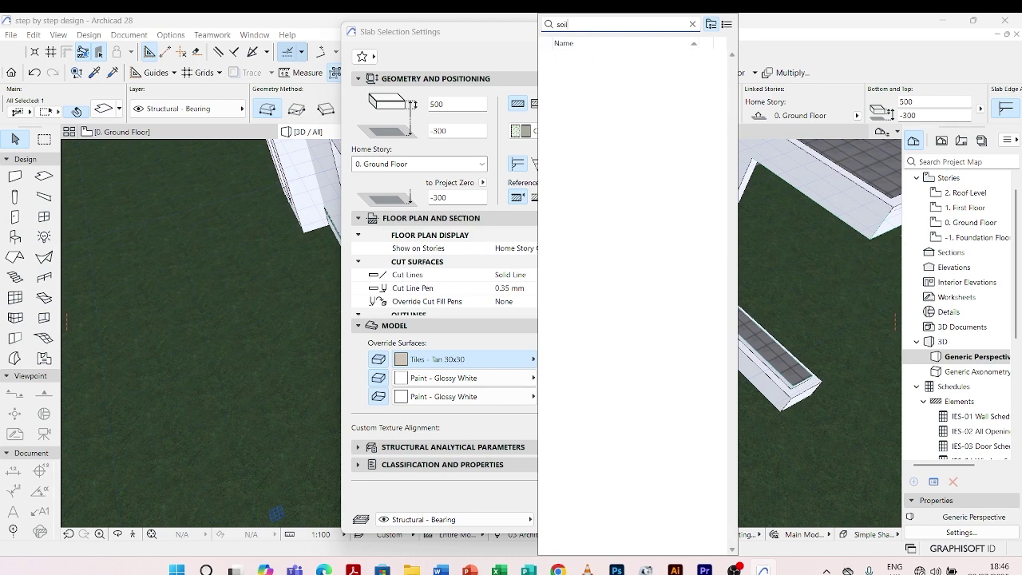
key("BackSpace")
key("BackSpace")
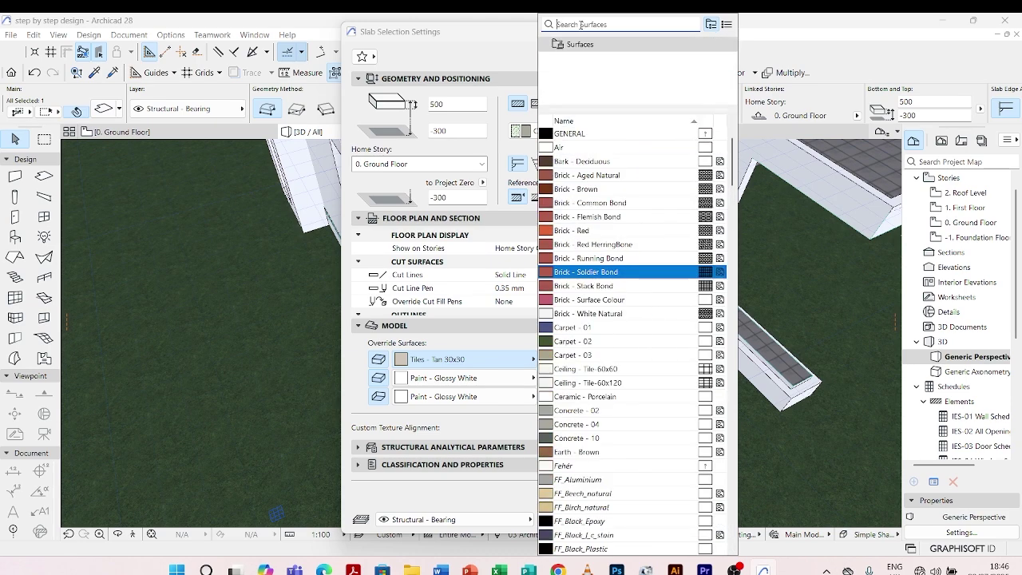
type("earth")
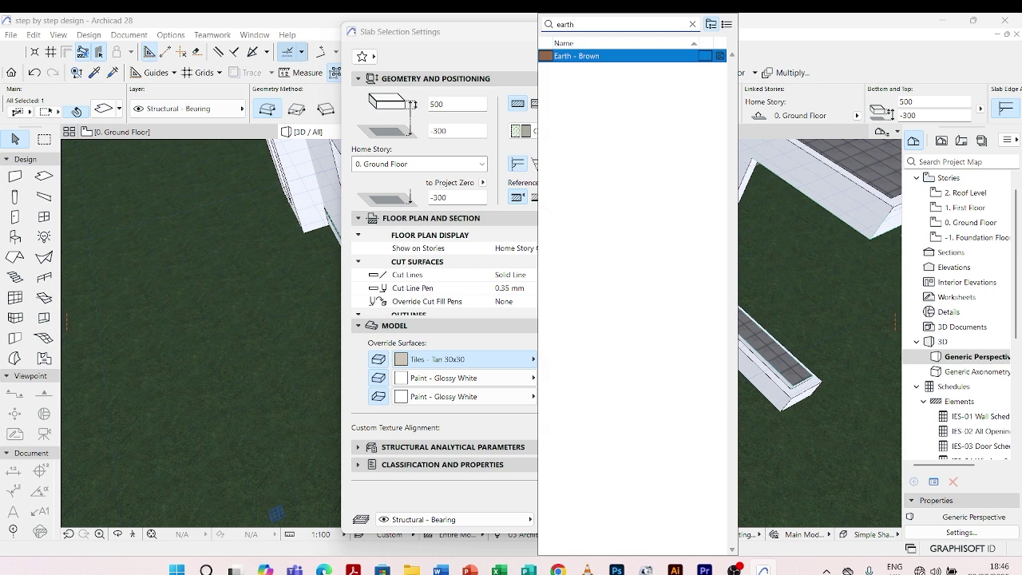
left_click(580, 56)
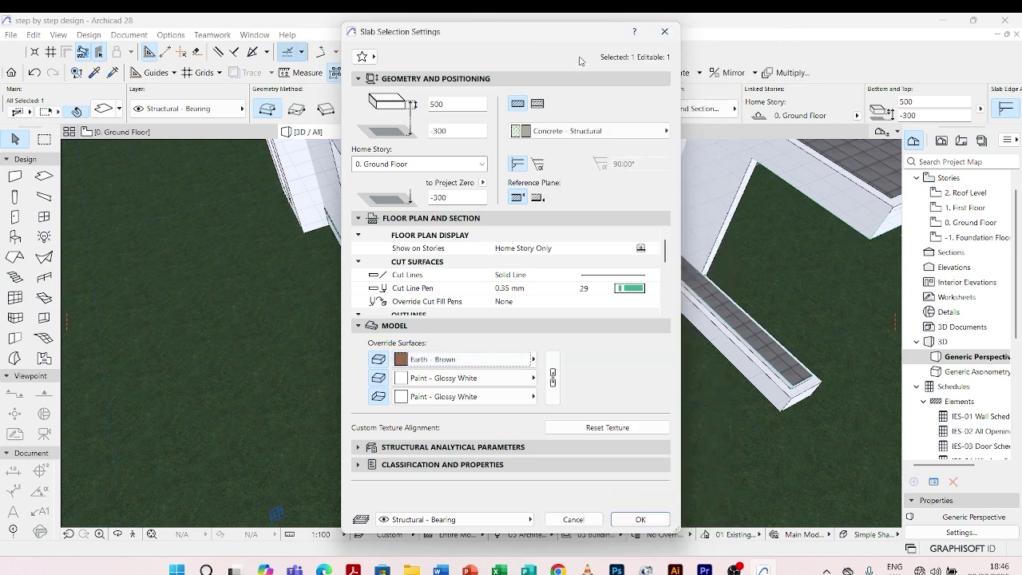
Step: Link the slab's override surfaces so its edges and bottom also use Earth - Brown, apply the settings and inspect the texture
left_click(553, 377)
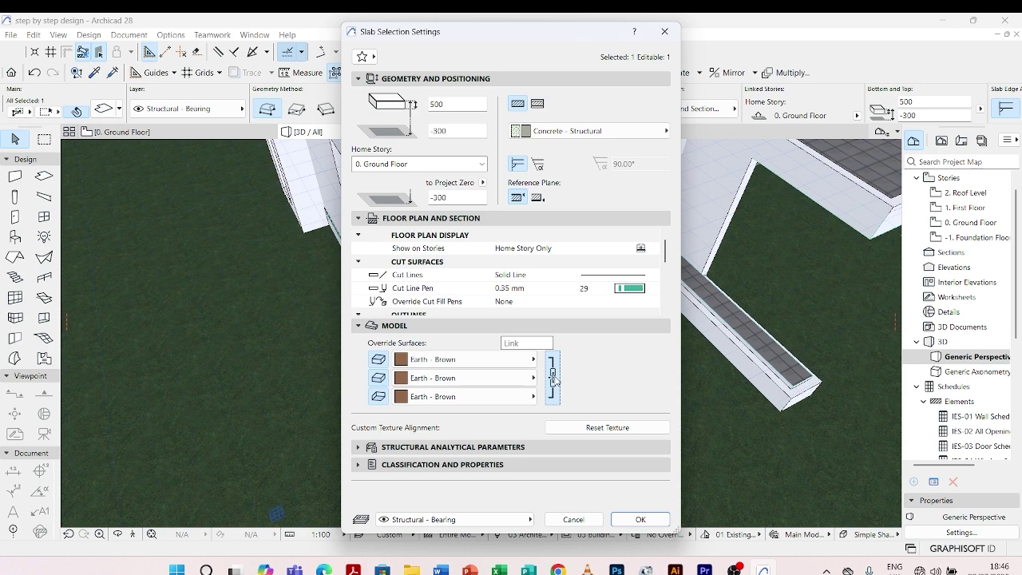
left_click(644, 520)
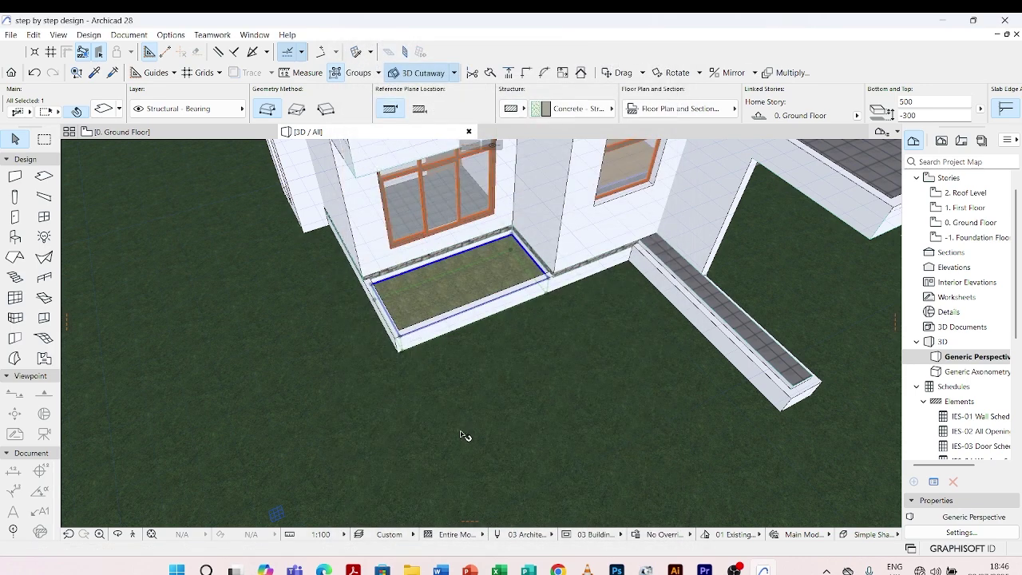
key("Escape")
scroll(399, 283, "up", 5)
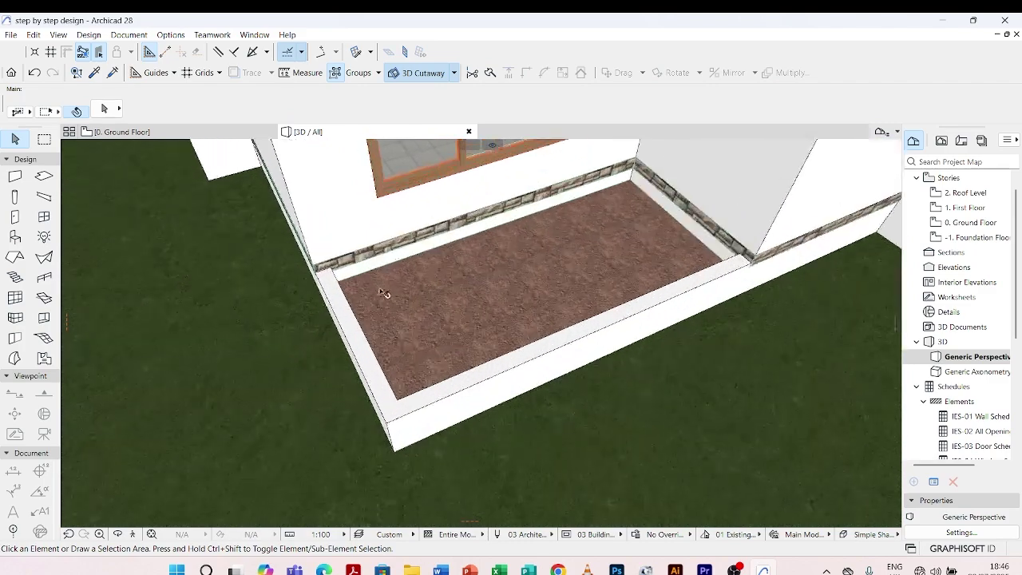
scroll(385, 289, "up", 5)
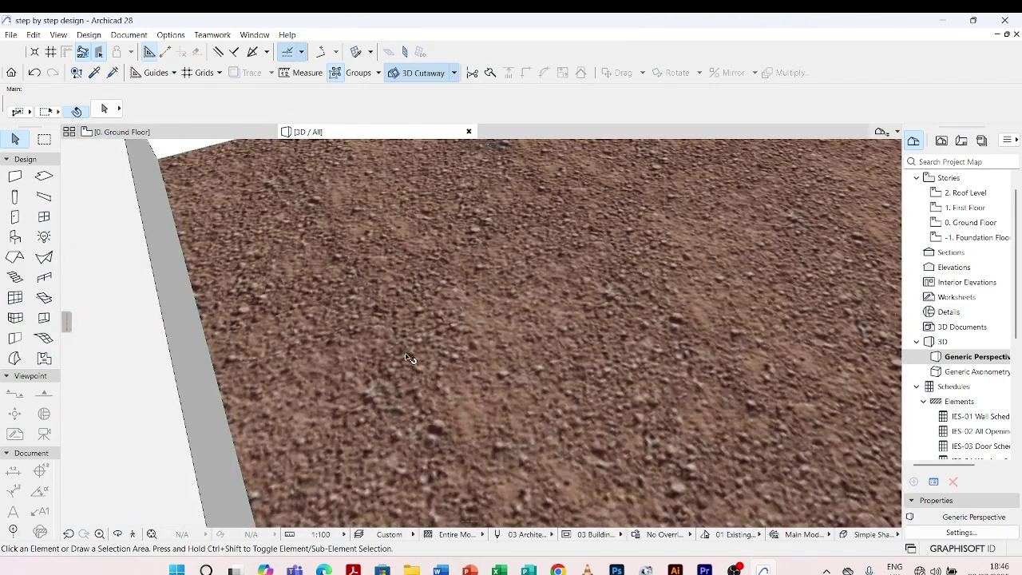
scroll(407, 359, "down", 10)
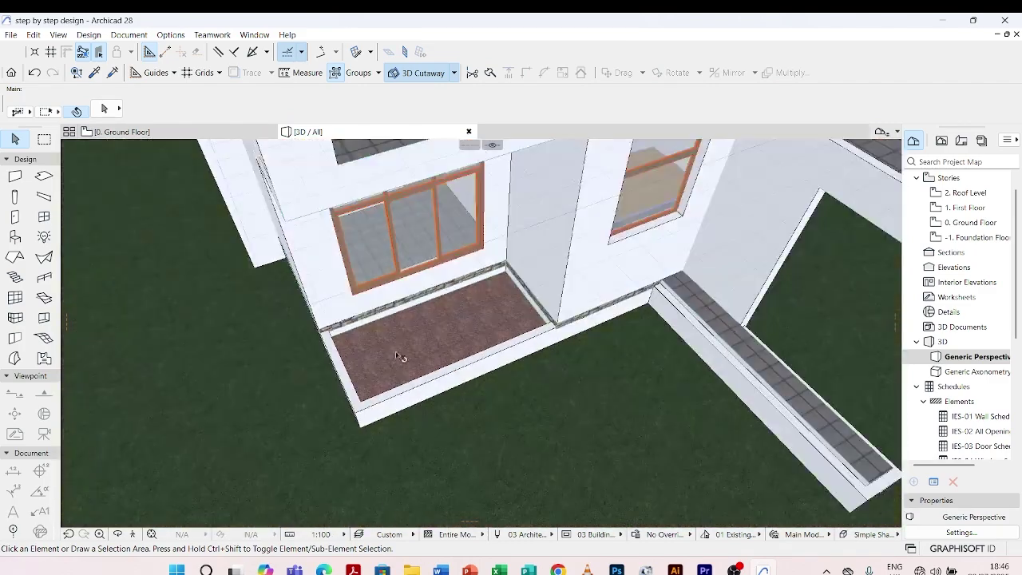
scroll(370, 326, "down", 3)
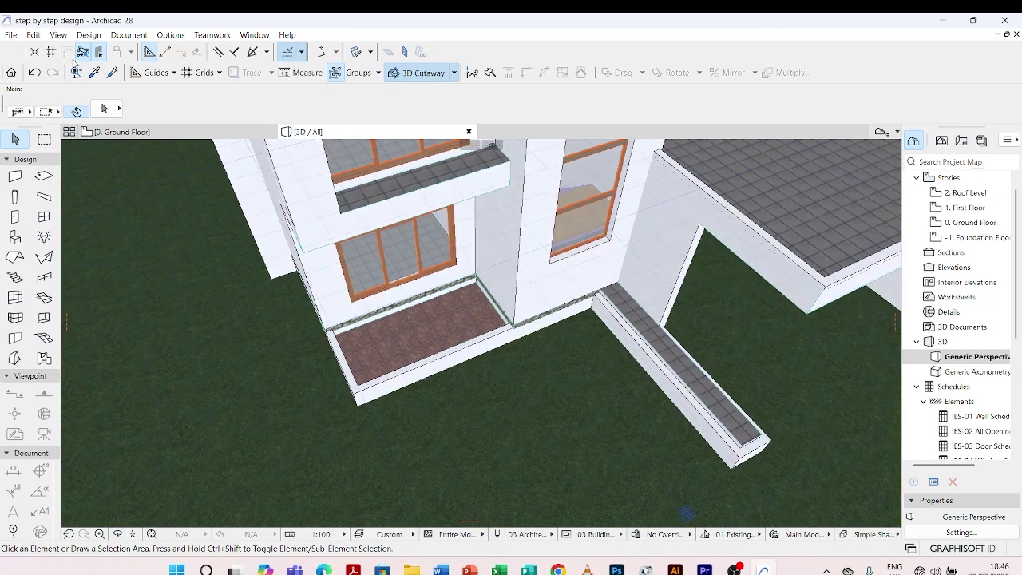
Step: Transfer the settings of the Earth - Brown slab to the long narrow slab extending outward from the stair bay
left_click(94, 74)
left_click(358, 371)
scroll(358, 372, "up", 2)
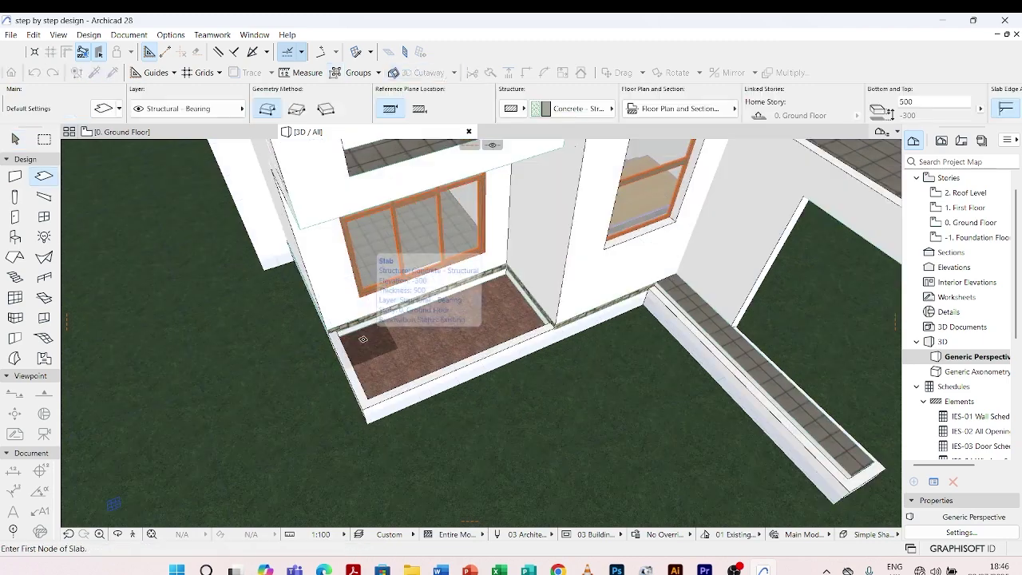
scroll(308, 349, "down", 1)
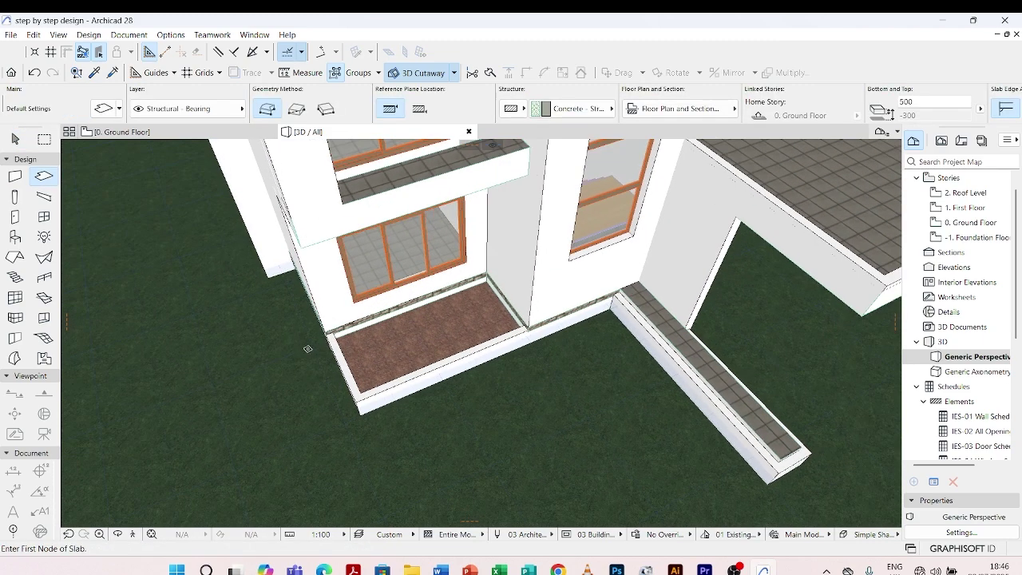
left_click(112, 73)
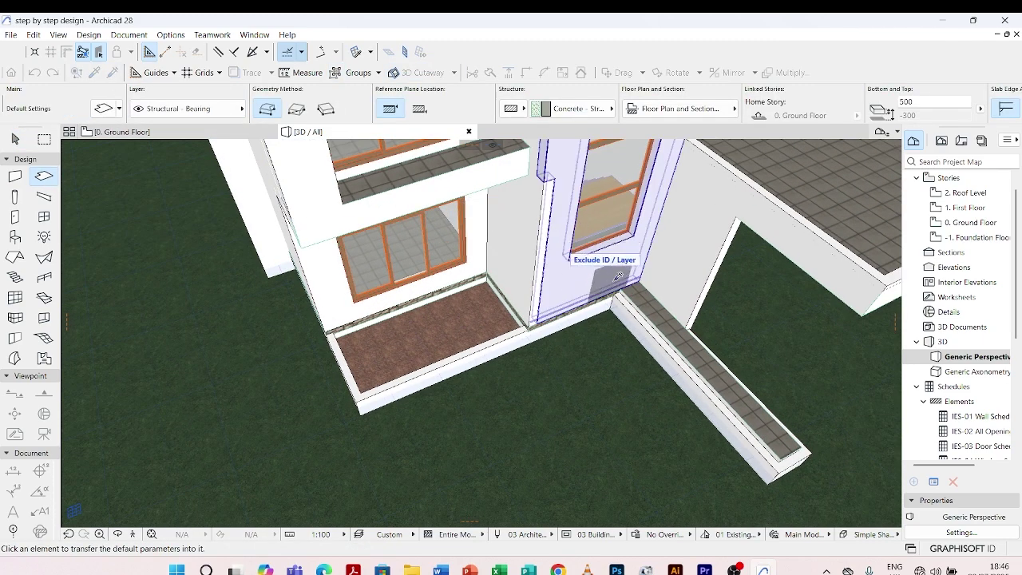
left_click(633, 295)
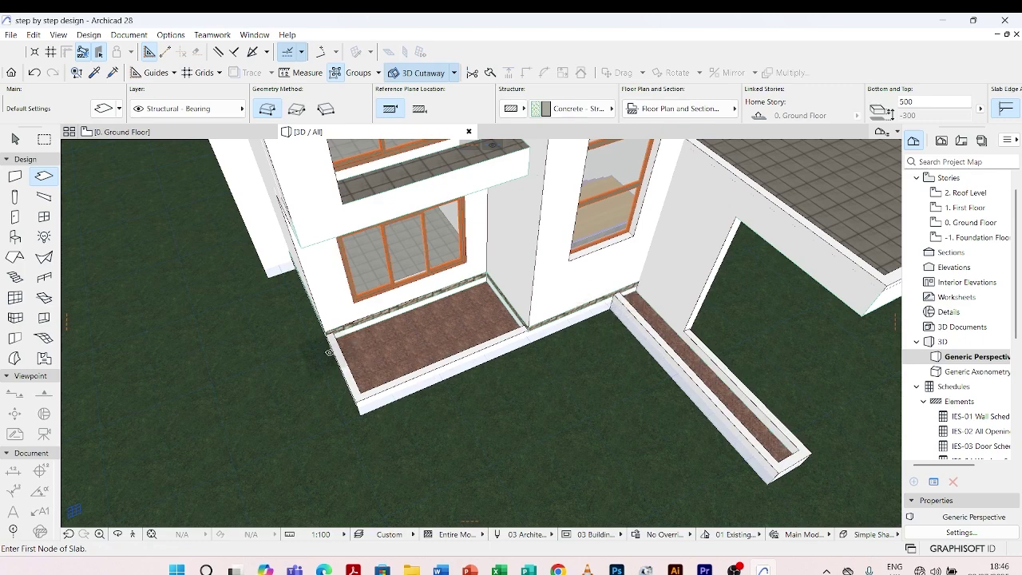
scroll(312, 355, "down", 2)
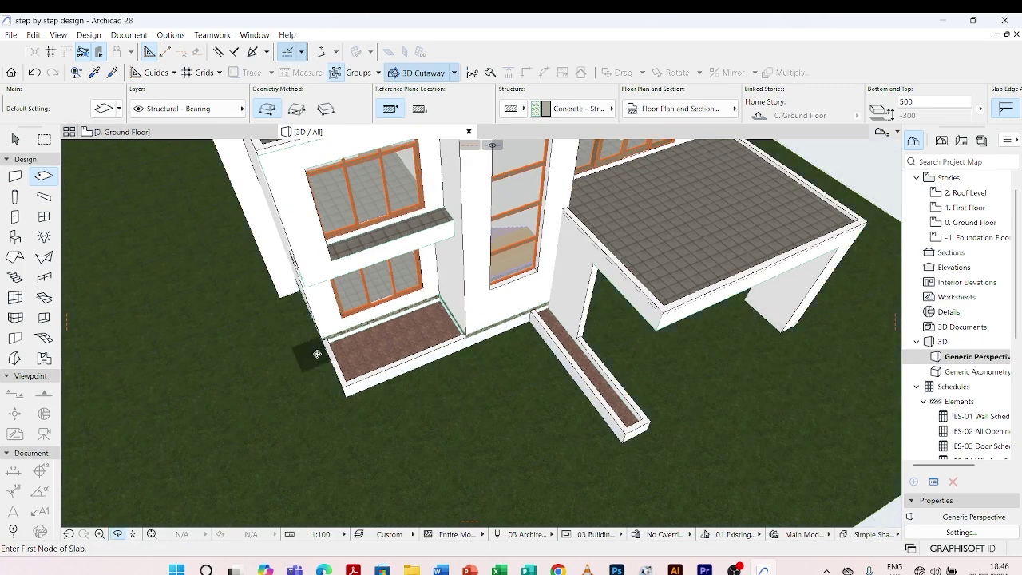
Step: Undo the last wall change at the hollow pier beside the small window
middle_click_drag(420, 365, 252, 154, "shift")
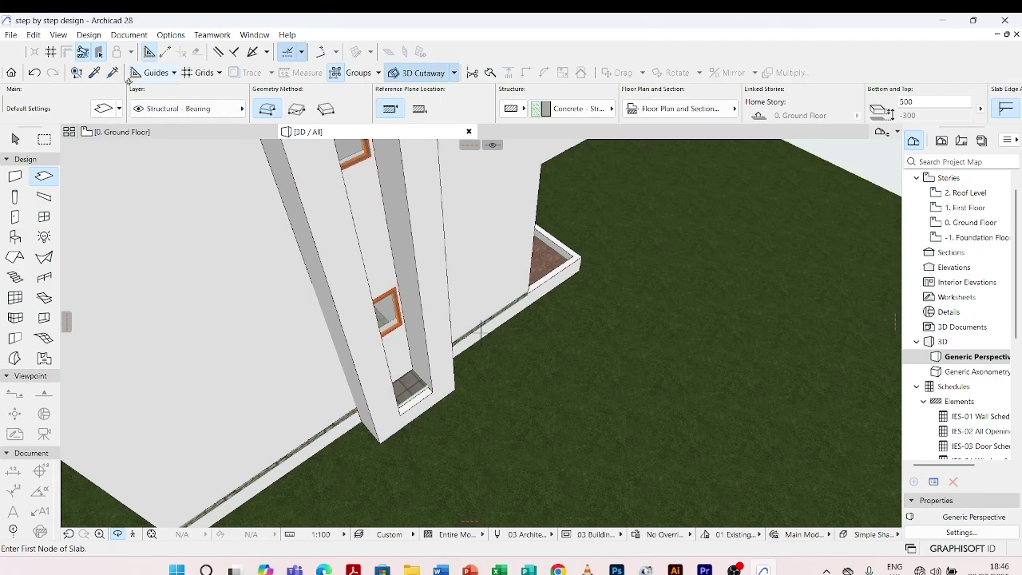
middle_click_drag(481, 336, 480, 414, "shift")
key("ctrl+z")
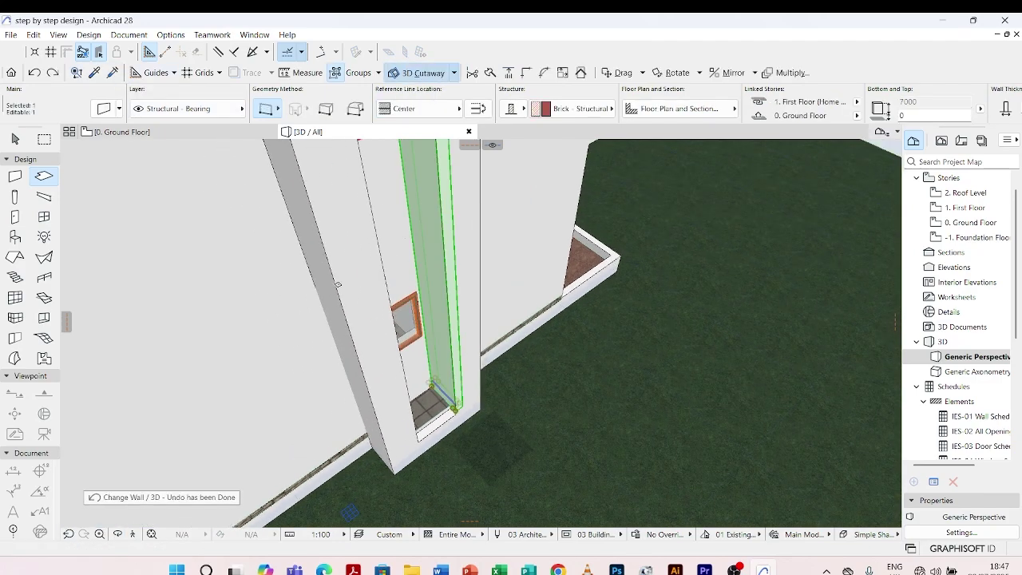
left_click(14, 139)
Step: Transfer the settings of the Earth - Brown slab to the slab in the recess between the two hollow piers
left_click(112, 72)
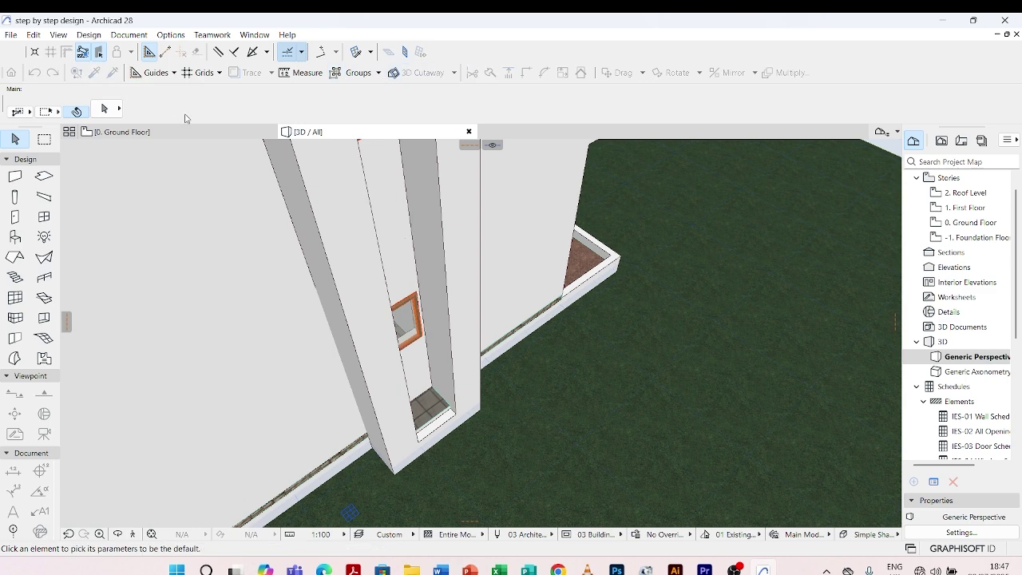
left_click(587, 236)
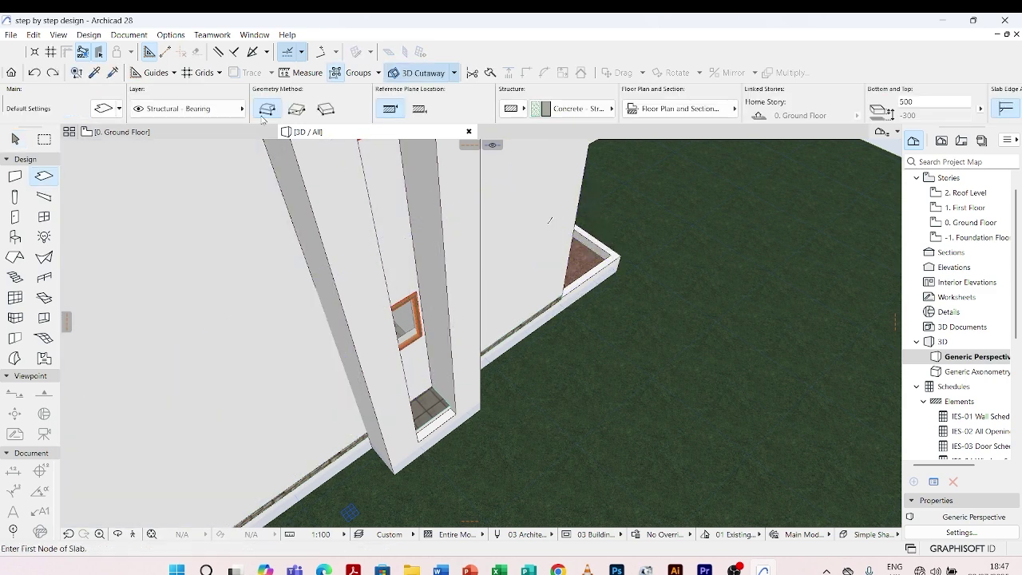
left_click(94, 73)
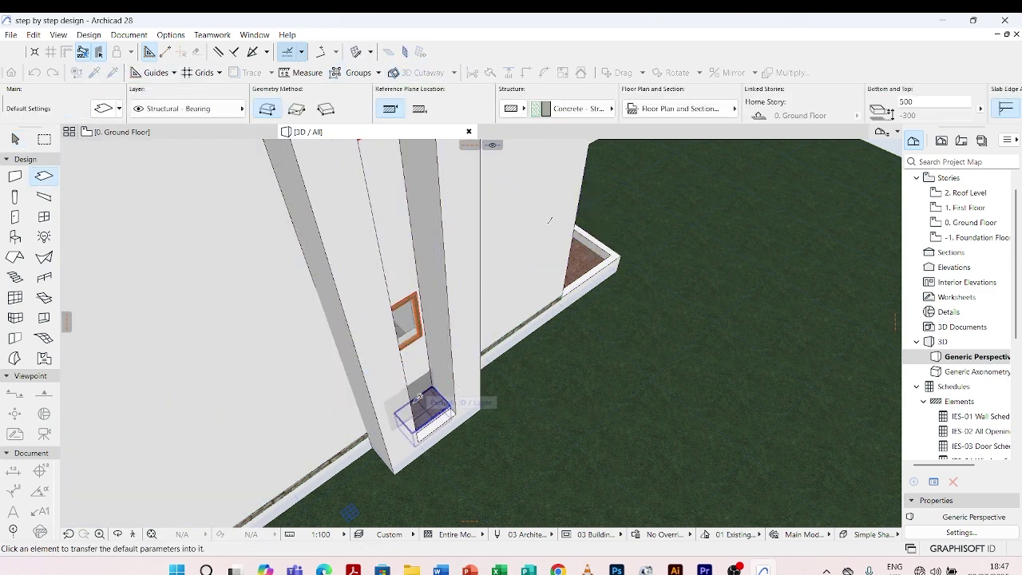
left_click(423, 398)
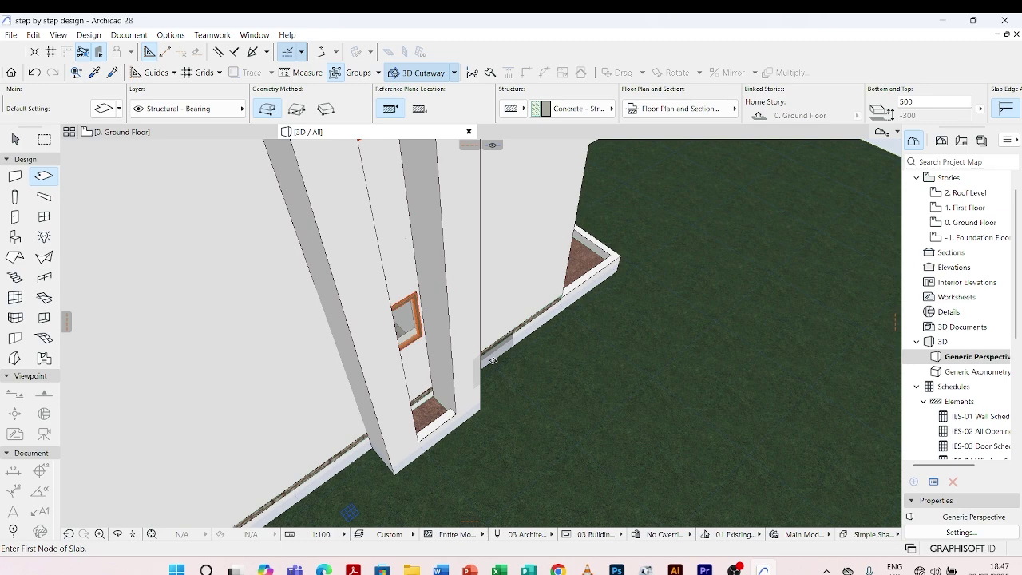
Step: Transfer the settings of the Earth - Brown slab to the slab inside the low-walled enclosure beside the tiled porch steps
scroll(493, 360, "down", 5)
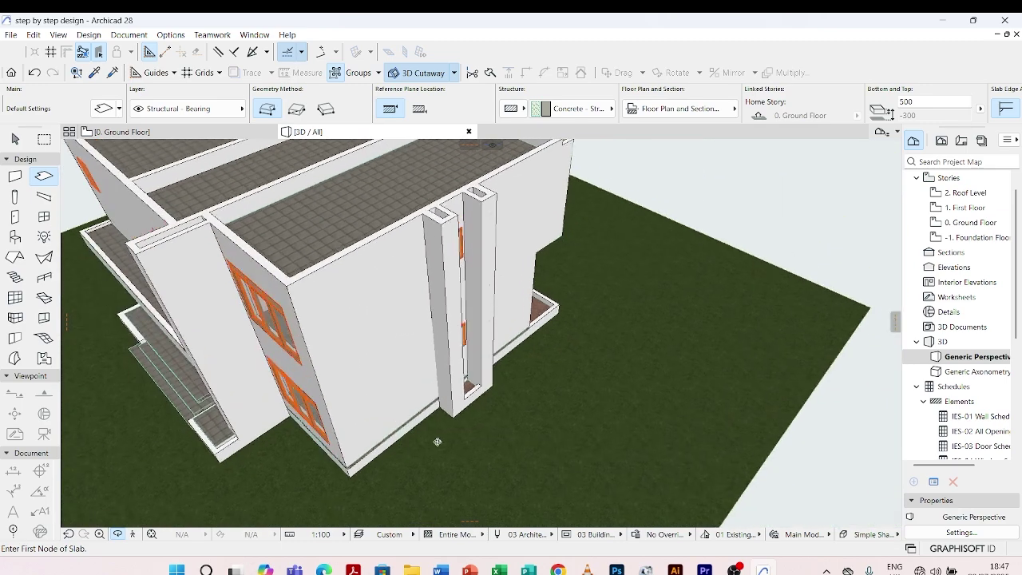
scroll(437, 441, "up", 3)
scroll(201, 455, "up", 2)
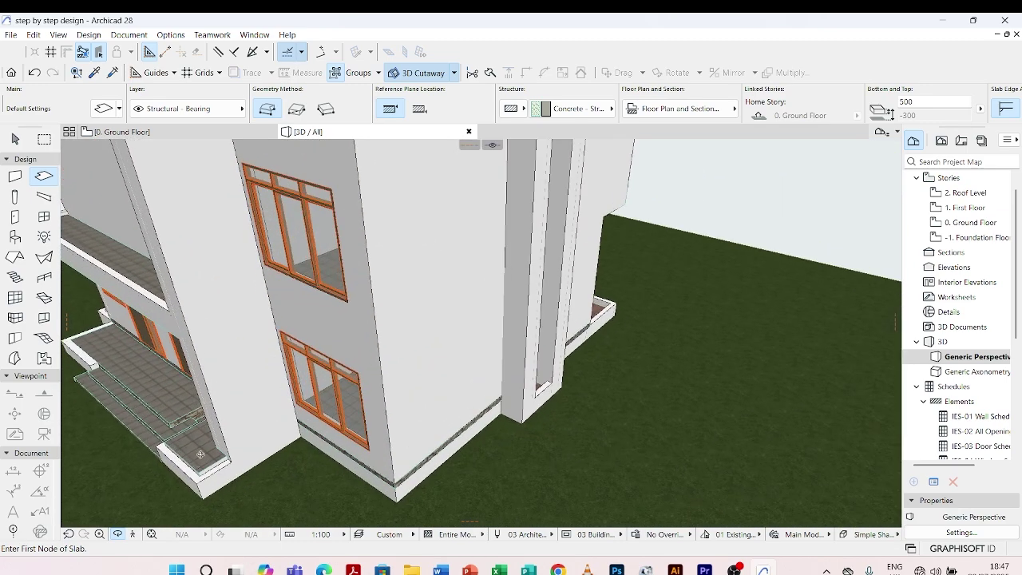
left_click(96, 74)
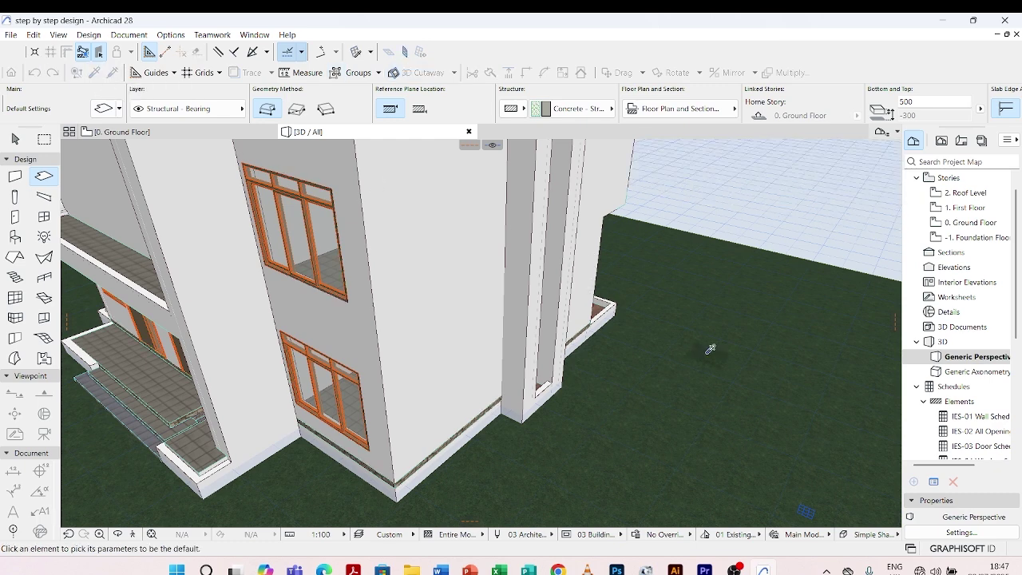
left_click(608, 297)
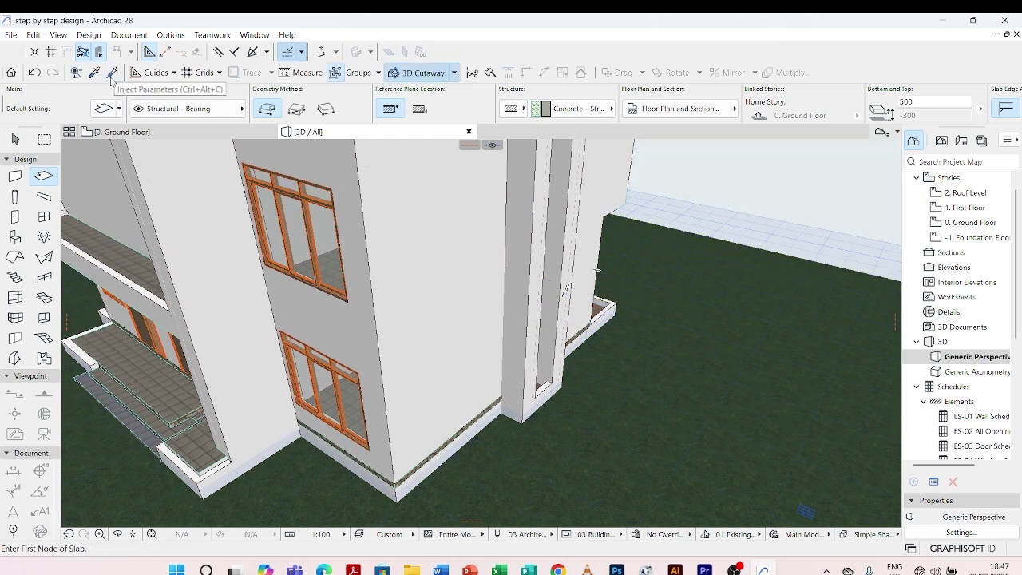
left_click(101, 53)
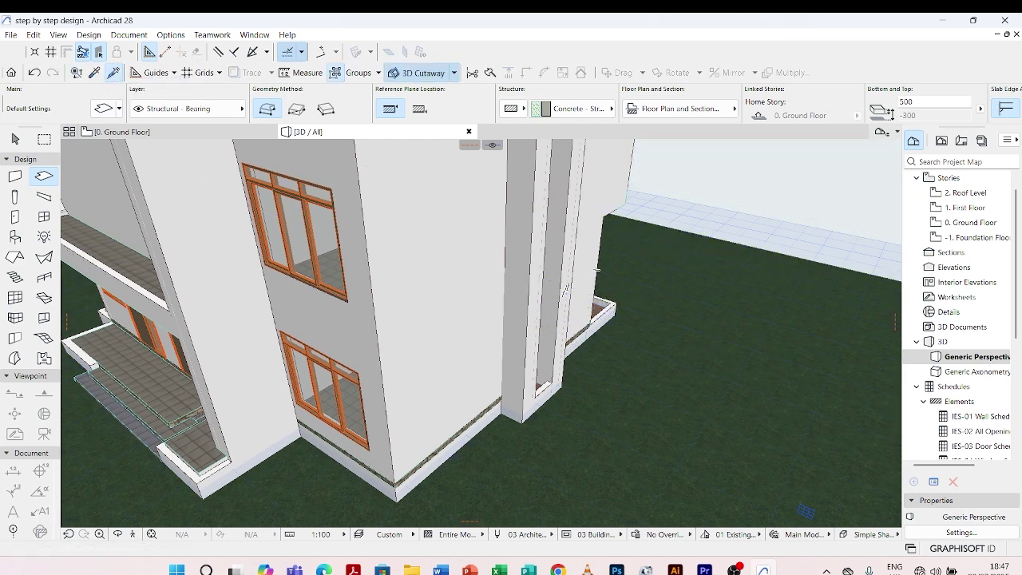
left_click(210, 444)
scroll(278, 389, "down", 6)
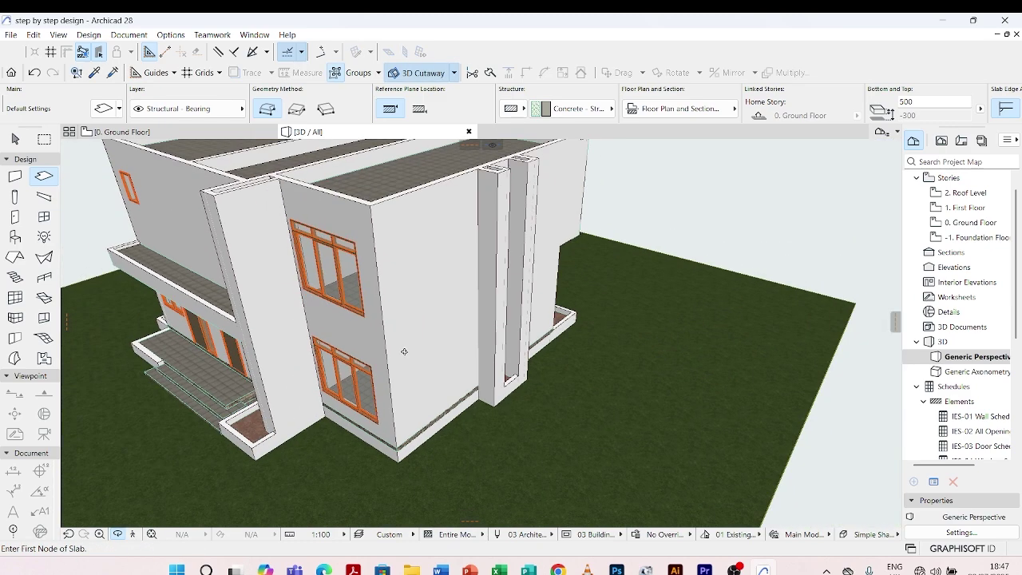
Step: Draw a rectangular slab on the ground floor plan filling the long enclosure beside the house's side wall, down to the hollow pier
middle_click_drag(230, 458, 440, 470, "shift")
scroll(353, 505, "up", 8)
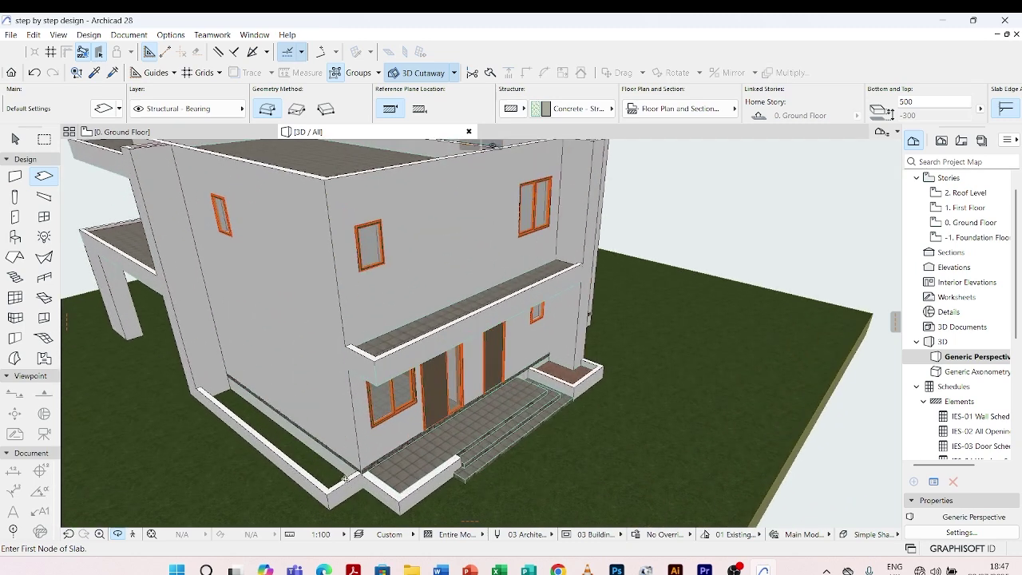
key("Escape")
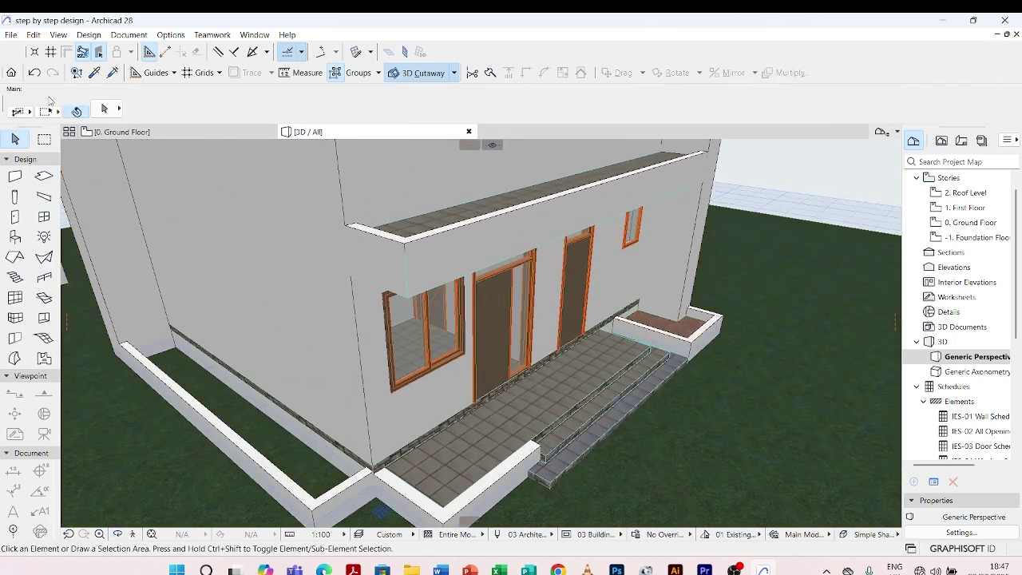
left_click(145, 131)
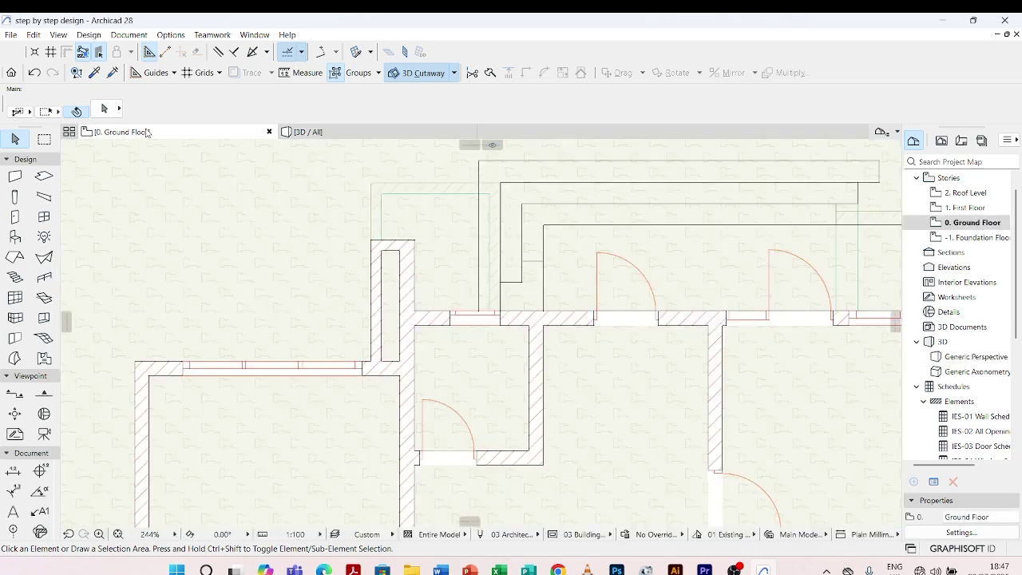
scroll(286, 230, "down", 2)
scroll(286, 230, "down", 3)
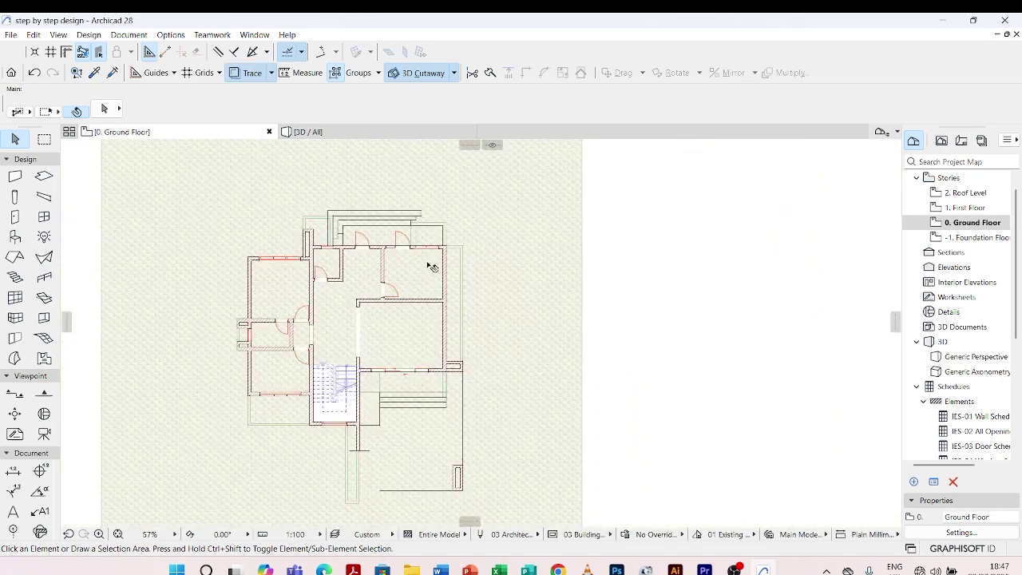
scroll(461, 276, "up", 5)
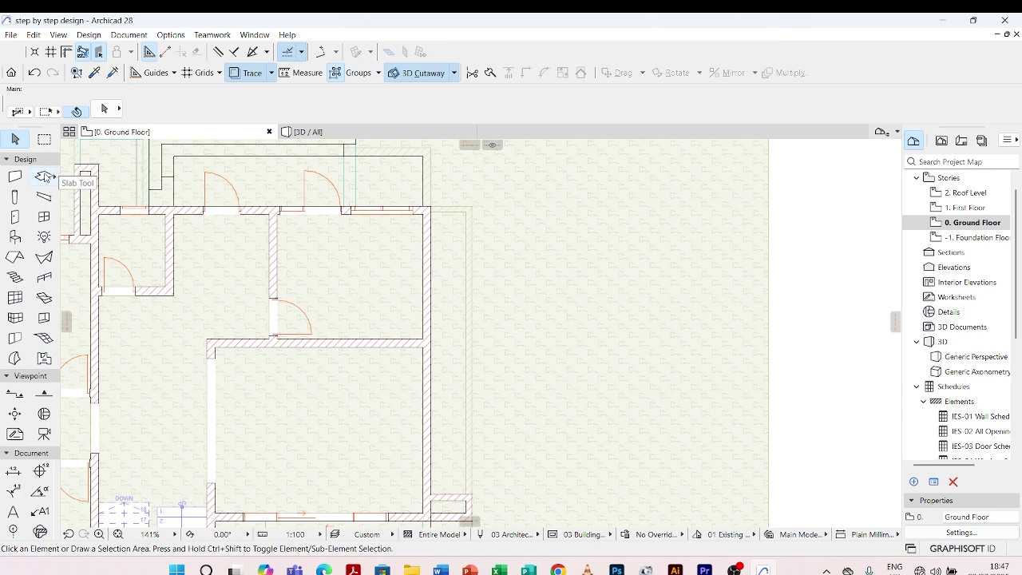
left_click(45, 177)
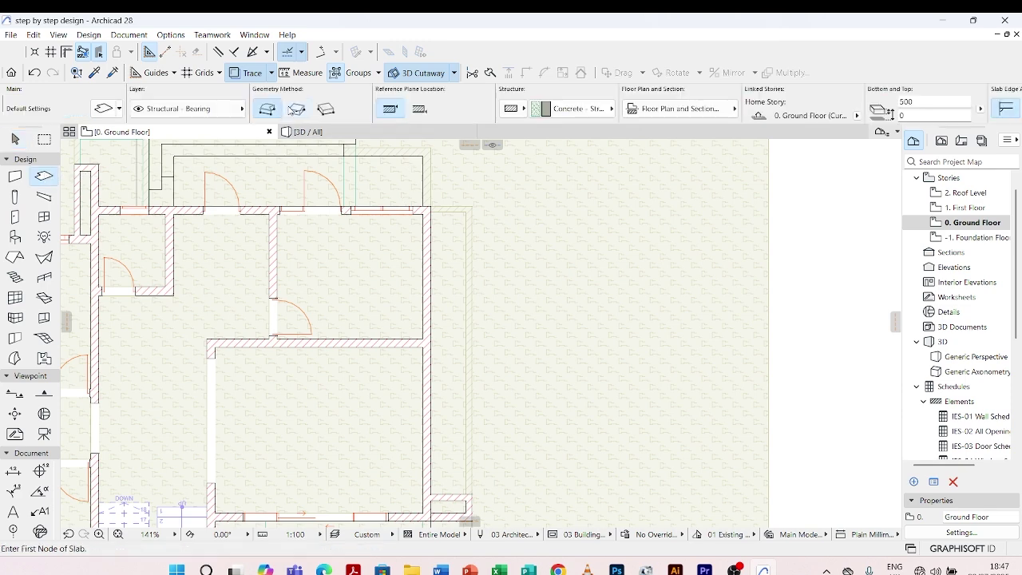
left_click(297, 108)
scroll(432, 206, "up", 5)
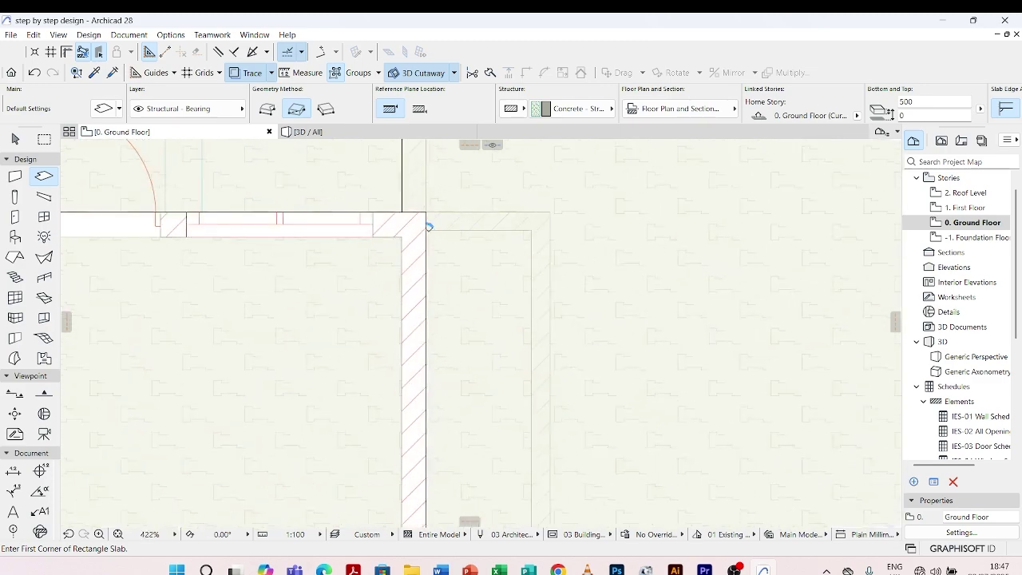
left_click(427, 230)
scroll(485, 383, "down", 5)
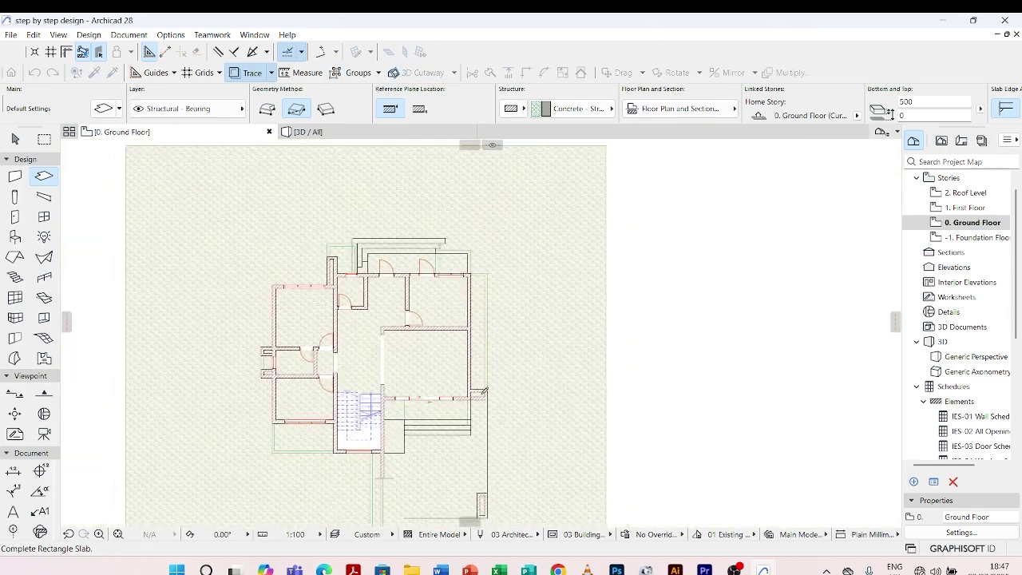
scroll(488, 376, "up", 5)
scroll(487, 375, "up", 2)
left_click(512, 322)
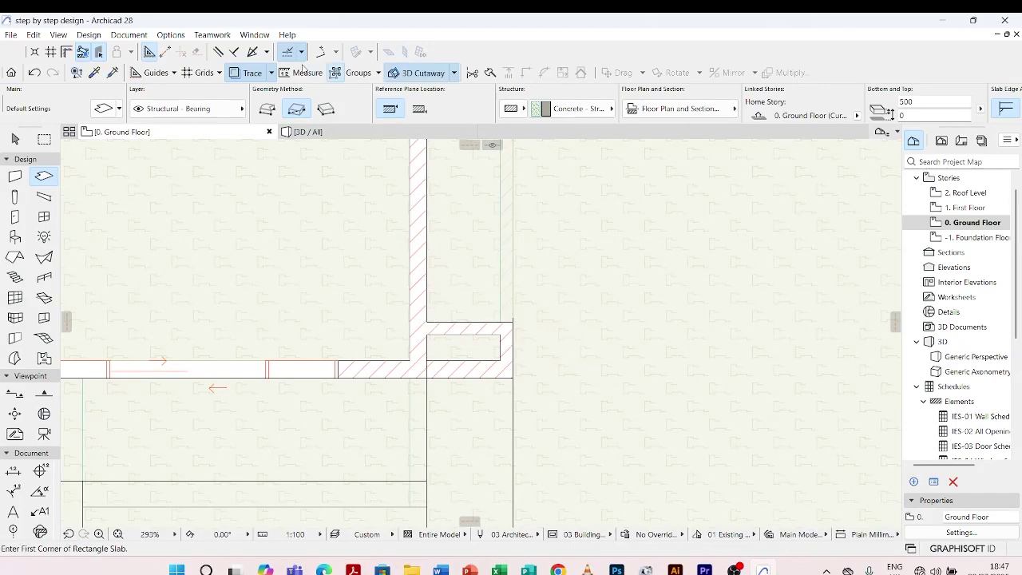
Step: Transfer the settings of the Earth - Brown slab beside the porch steps to the new slab along the side wall in 3D
left_click(311, 132)
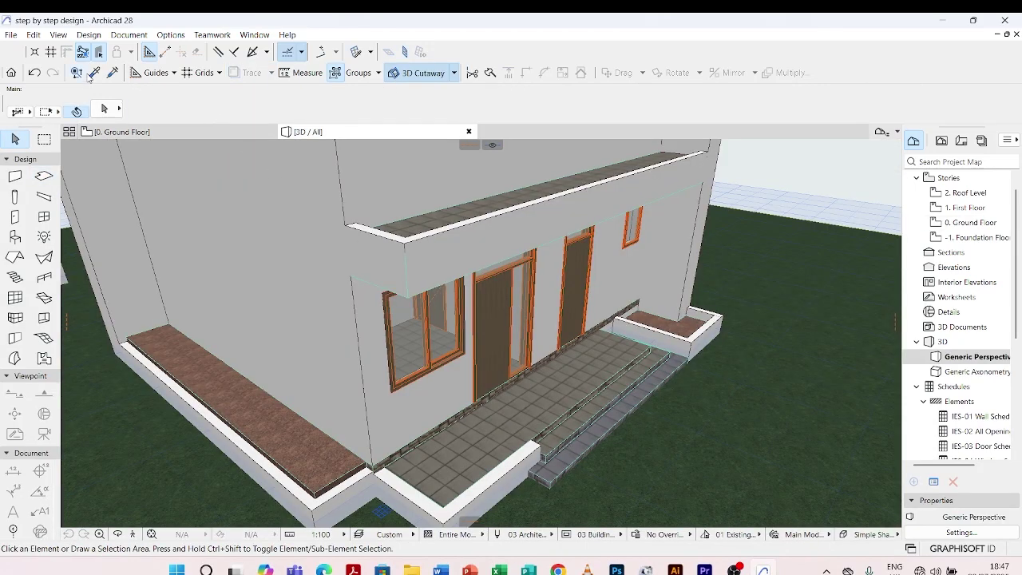
left_click(694, 318)
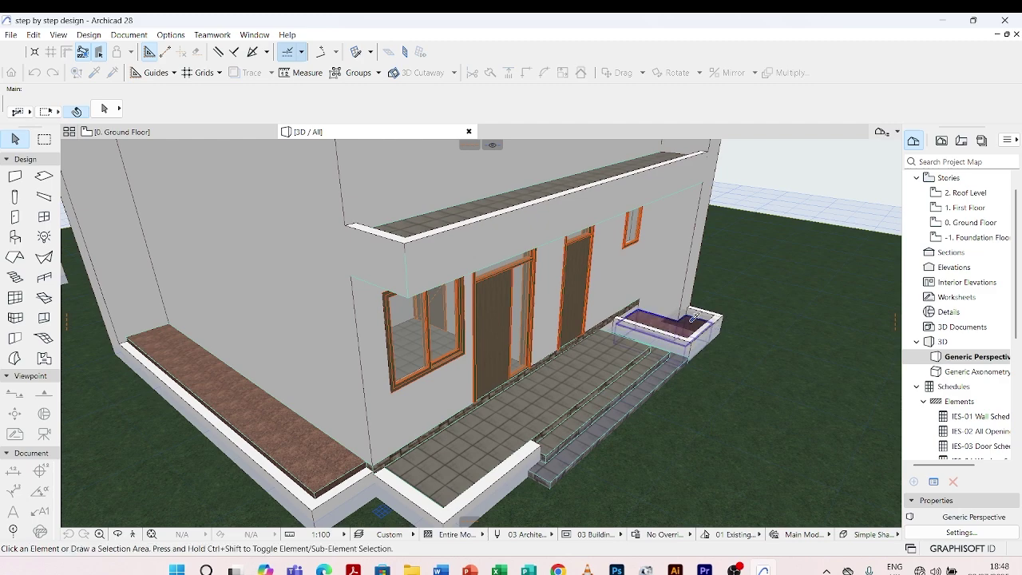
left_click(693, 317, "alt")
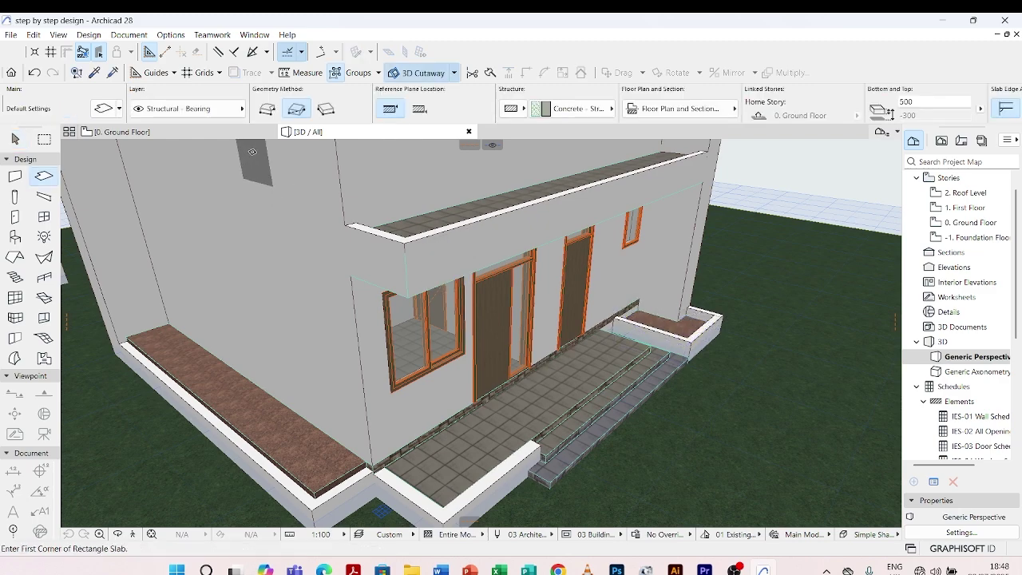
left_click(156, 372, "ctrl+alt")
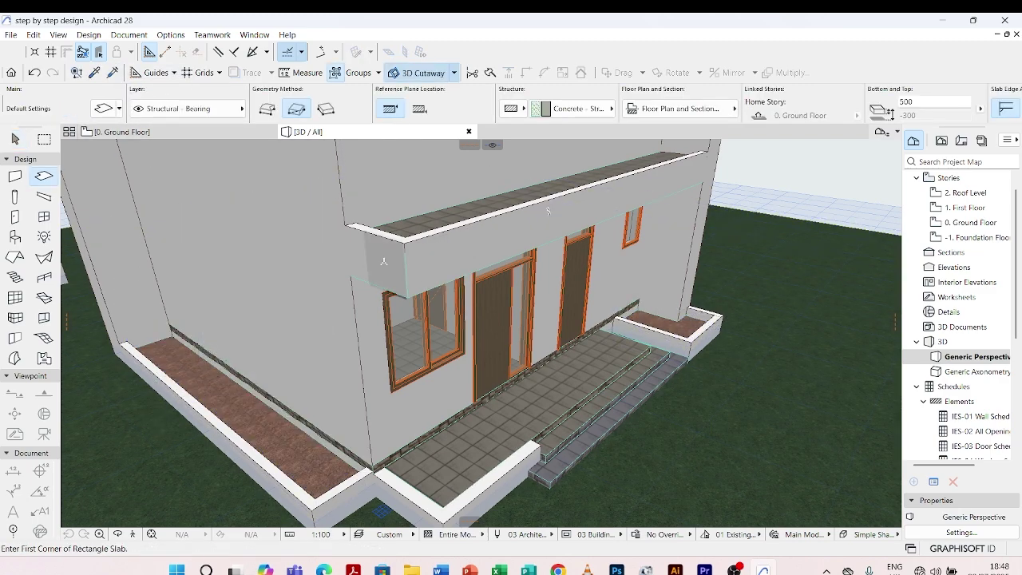
key("Escape")
Step: On the ground floor plan, extend the line past the freestanding pier to the site edge and delete the horizontal line at the pier
scroll(384, 263, "down", 5)
middle_click_drag(383, 264, 450, 392, "shift")
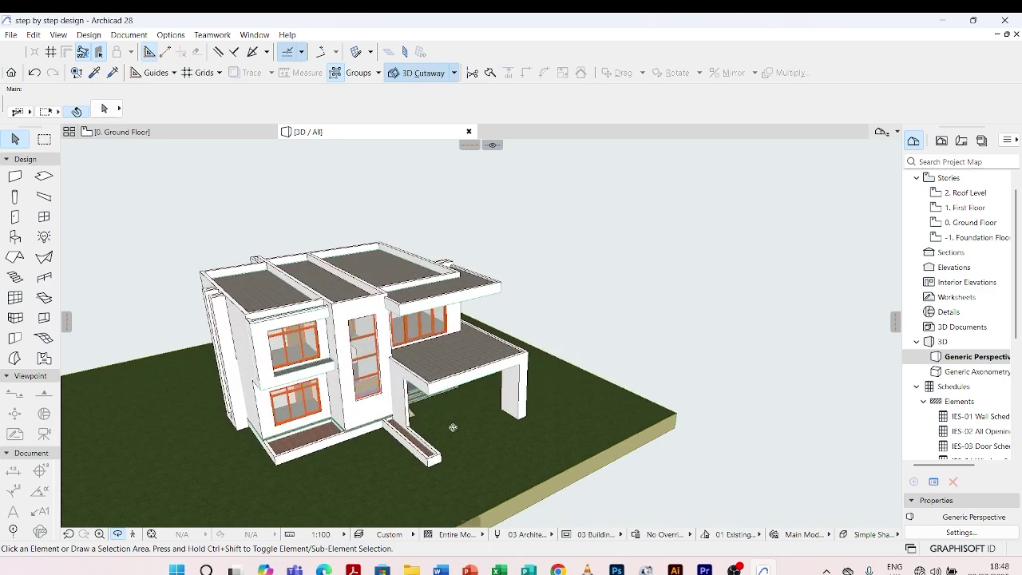
middle_click_drag(453, 428, 395, 440, "shift")
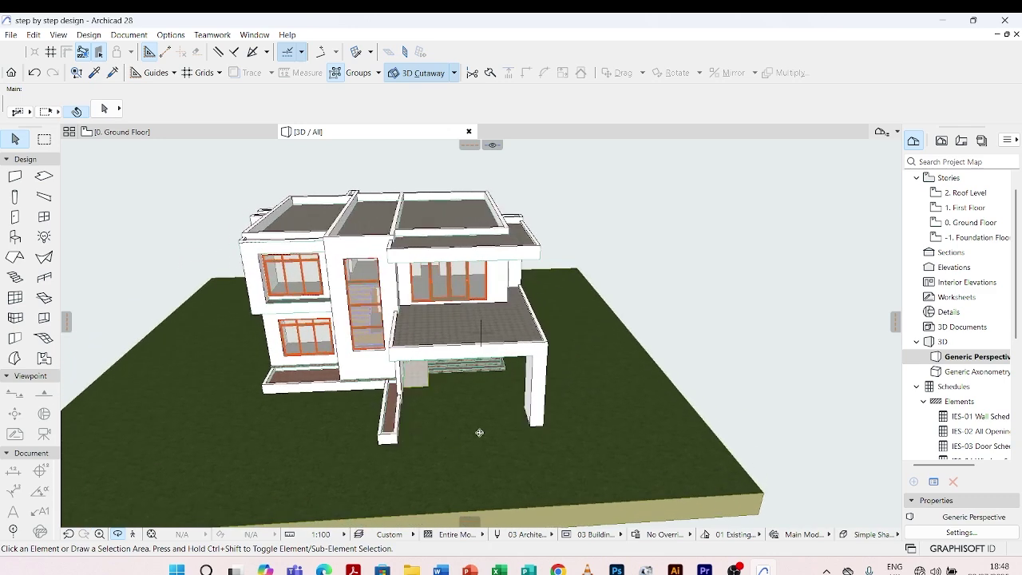
middle_click_drag(480, 432, 480, 406, "shift")
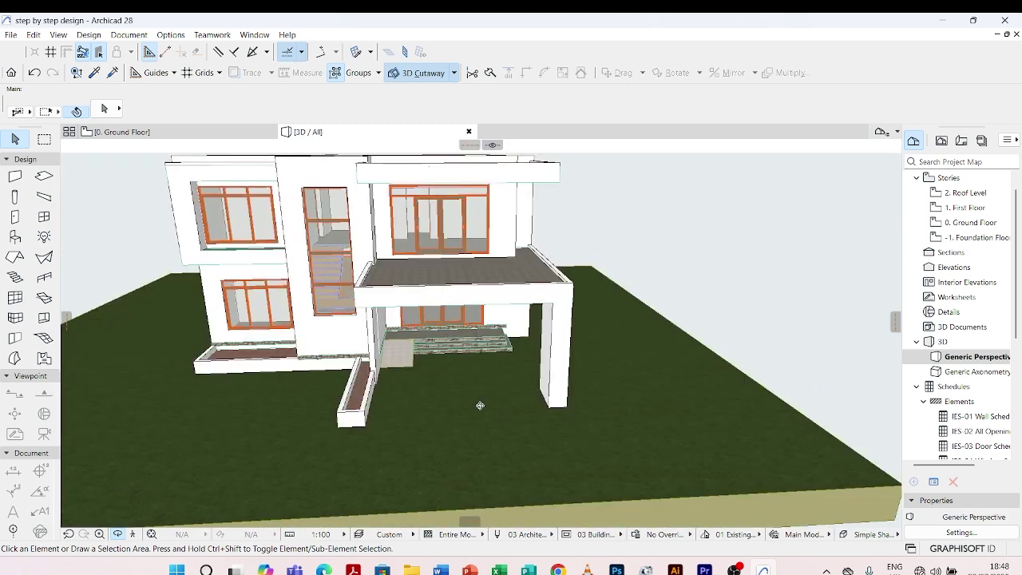
left_click(176, 132)
scroll(383, 230, "down", 5)
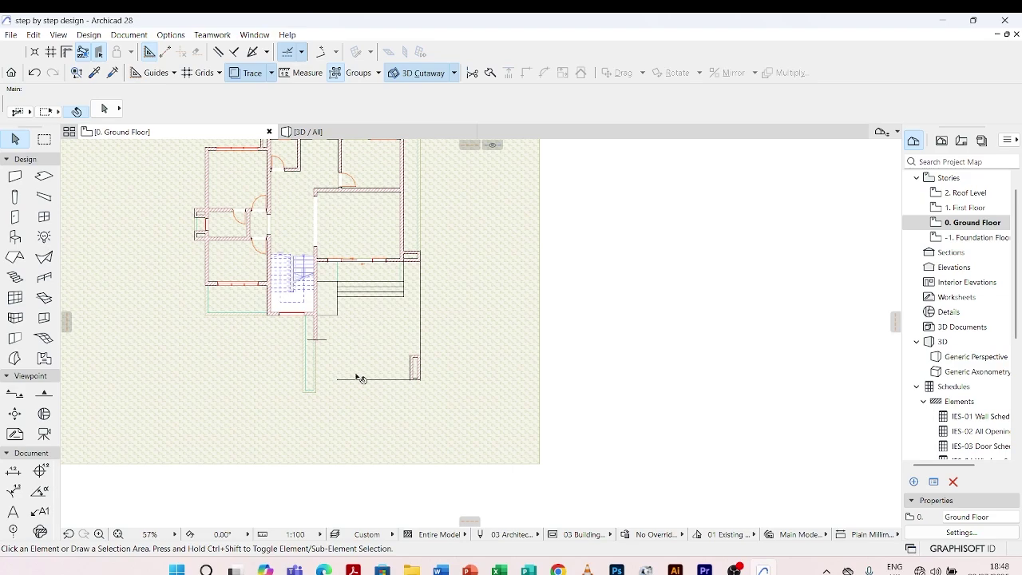
scroll(410, 359, "down", 3)
scroll(369, 360, "up", 4)
left_click(403, 357)
left_click(428, 357)
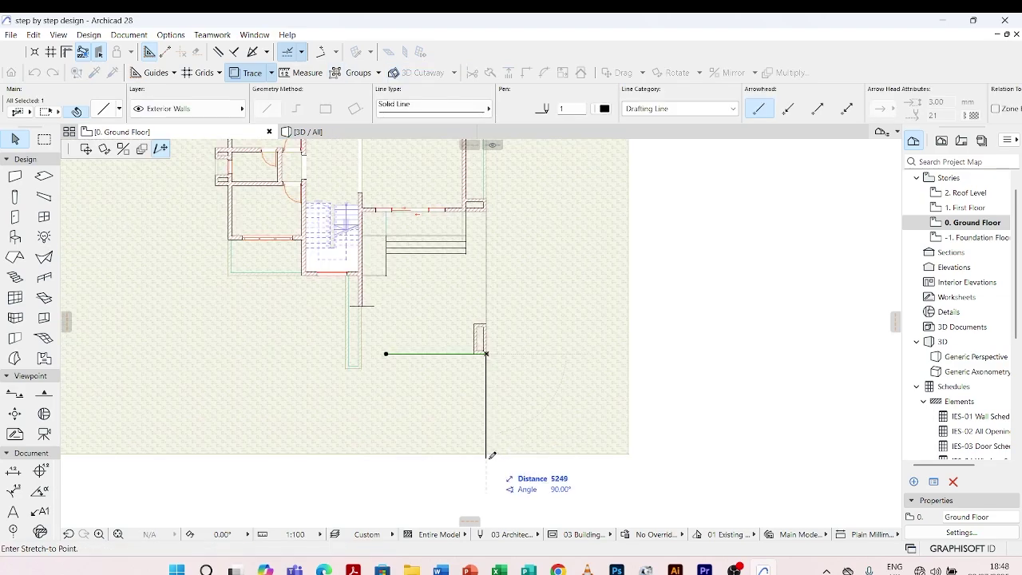
key("Escape")
key("Delete")
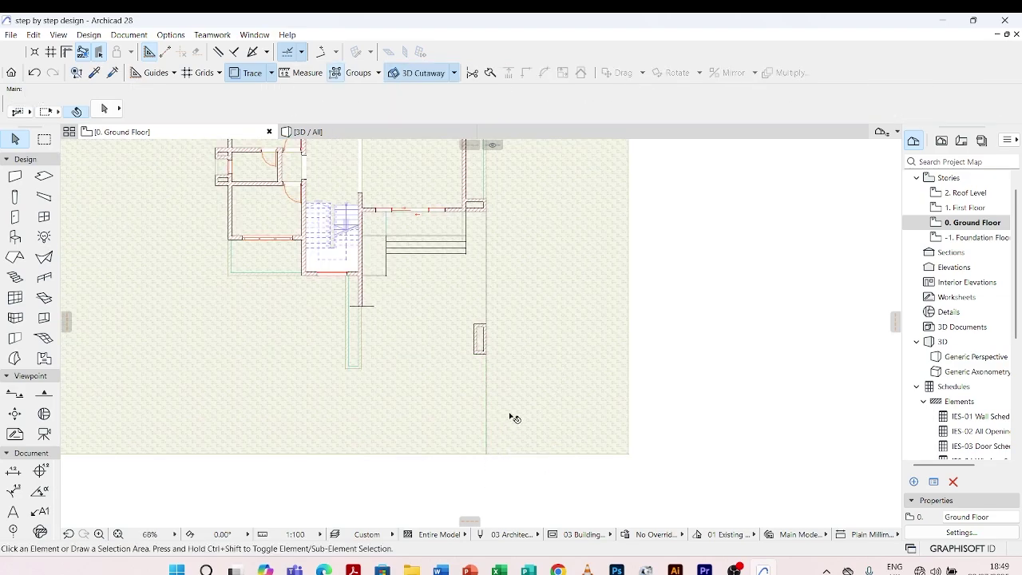
Step: Move the short line at the end of the stair bay's projecting wall out to the far end of the narrow planter
scroll(427, 395, "down", 2)
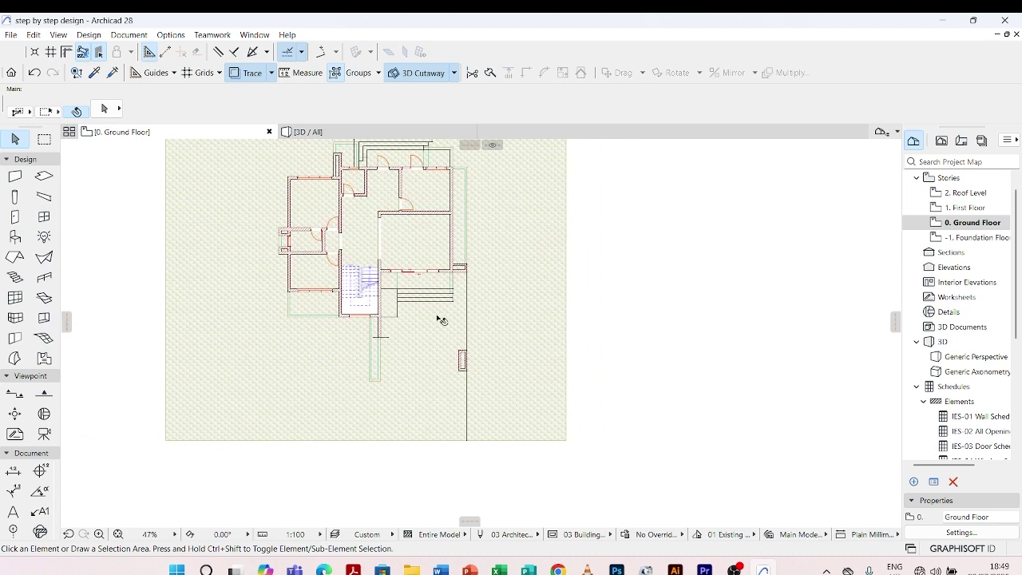
scroll(429, 426, "up", 2)
scroll(428, 425, "up", 1)
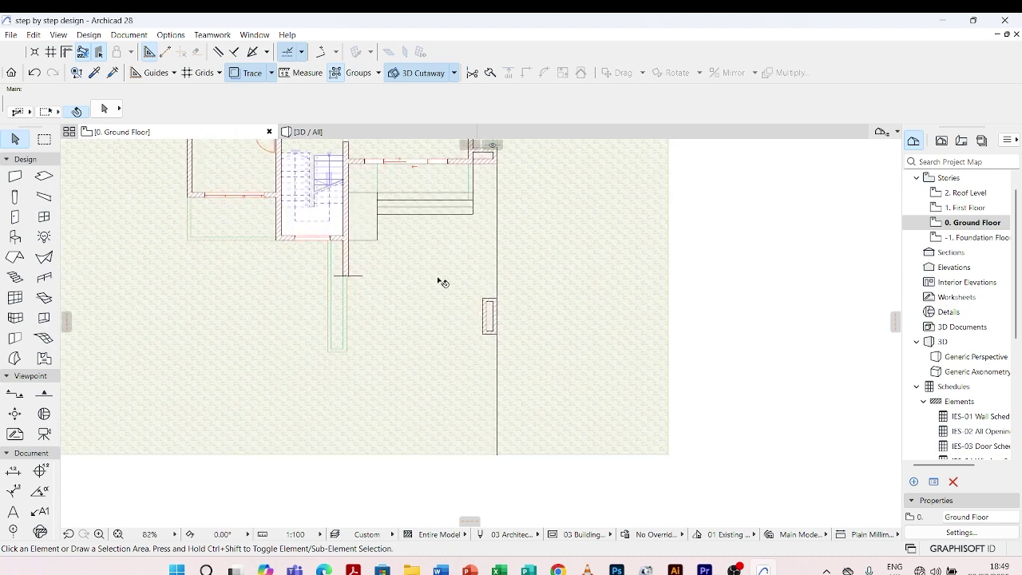
scroll(444, 278, "down", 3)
scroll(383, 266, "up", 3)
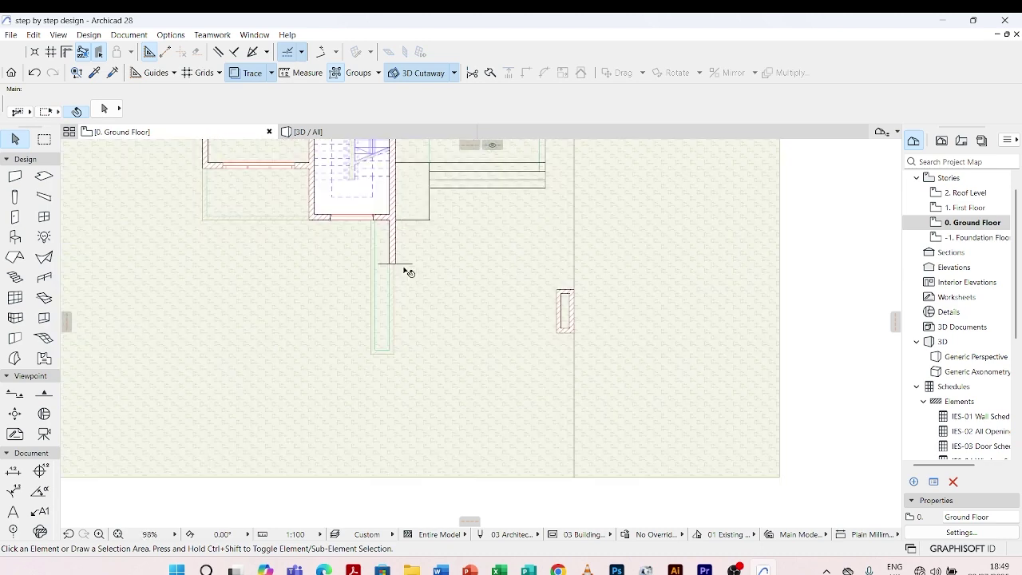
left_click(411, 263)
left_click(412, 263)
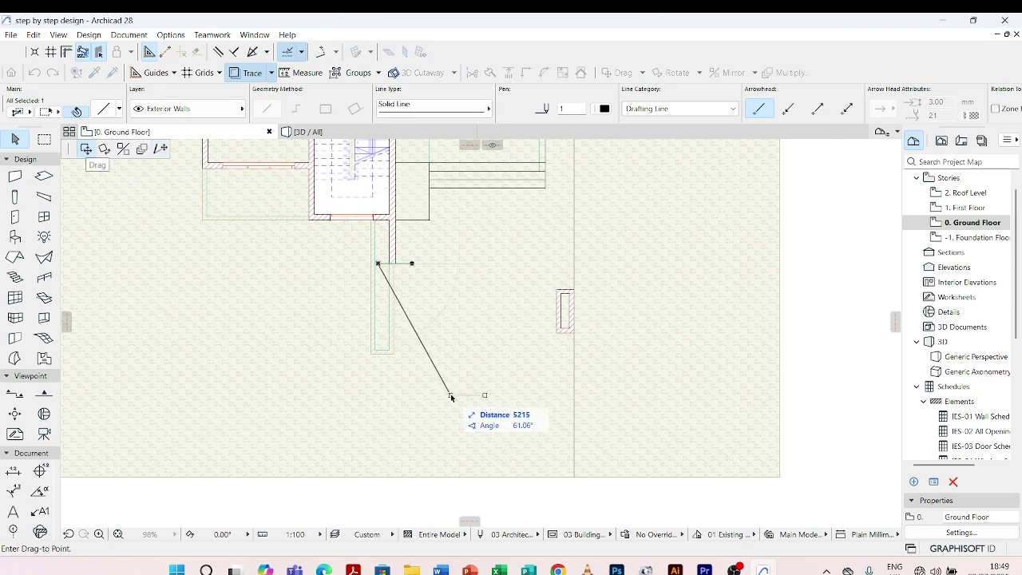
scroll(404, 376, "up", 3)
key("Escape")
scroll(375, 351, "down", 3)
scroll(372, 350, "up", 4)
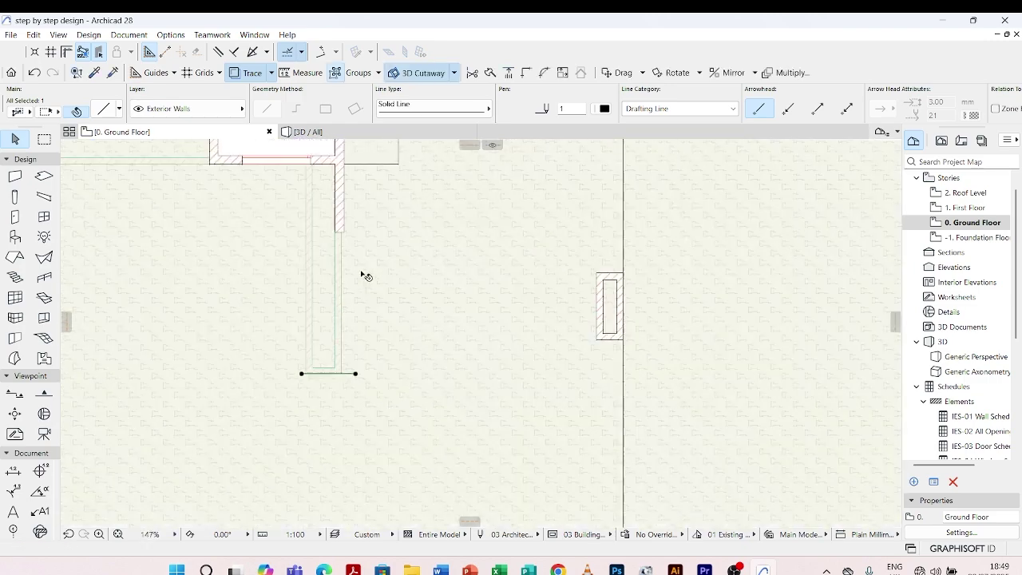
Step: Align the short line flush with the narrow planter's outer end and trim it to the planter's outer corners
scroll(359, 420, "up", 15)
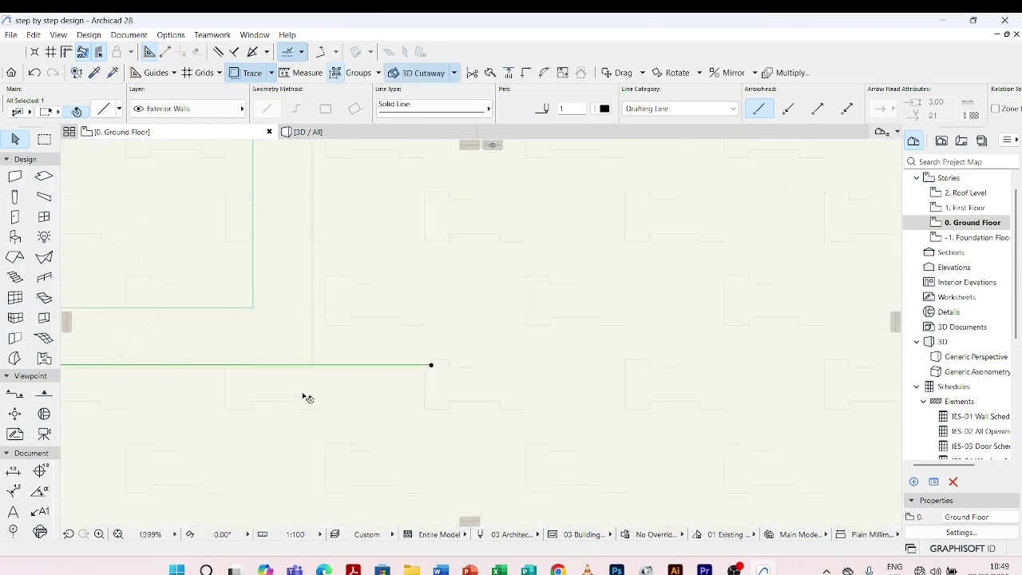
key("ctrl+d")
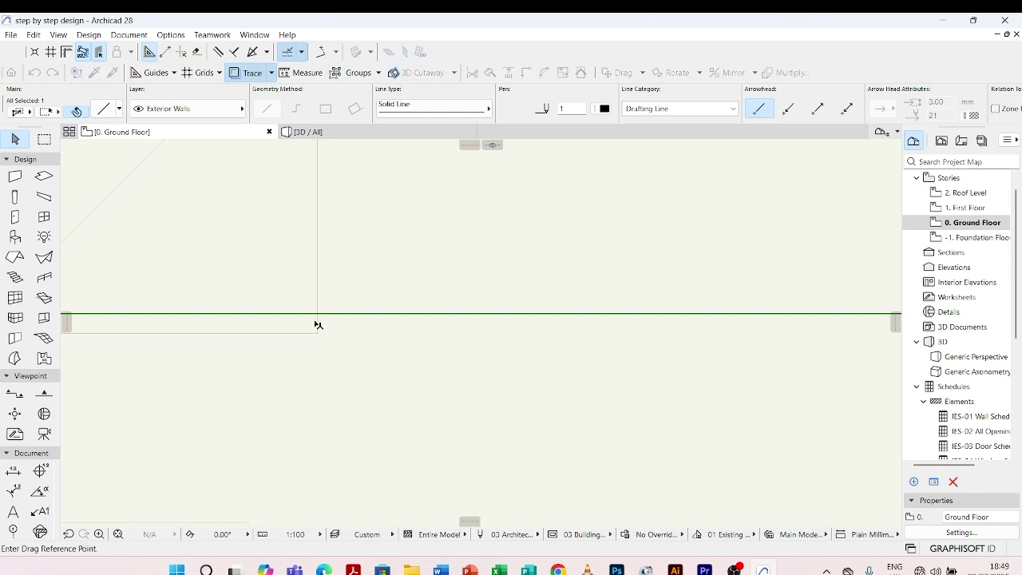
left_click(318, 315)
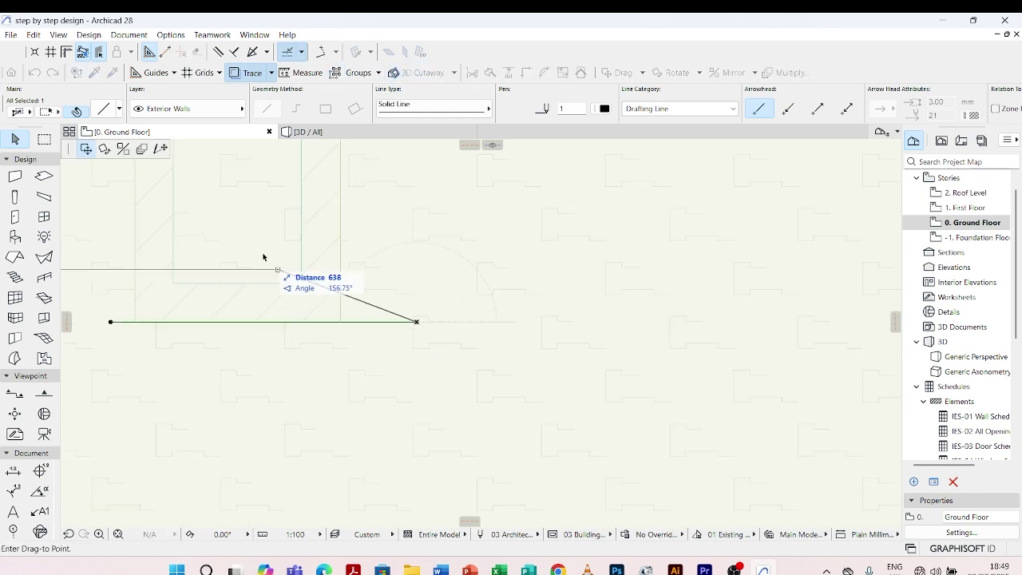
left_click(161, 149)
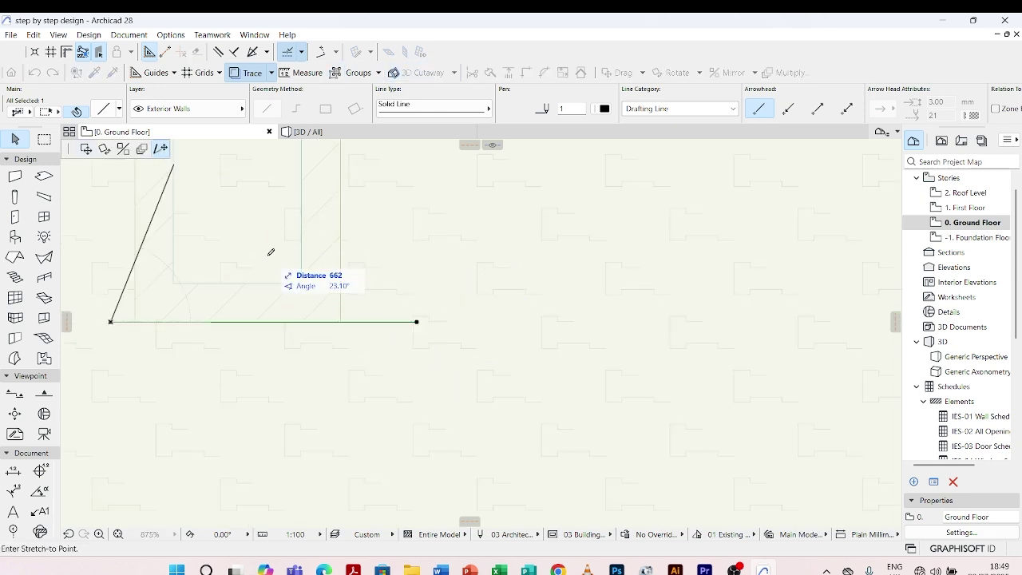
left_click(341, 322)
scroll(426, 359, "down", 5)
key("Escape")
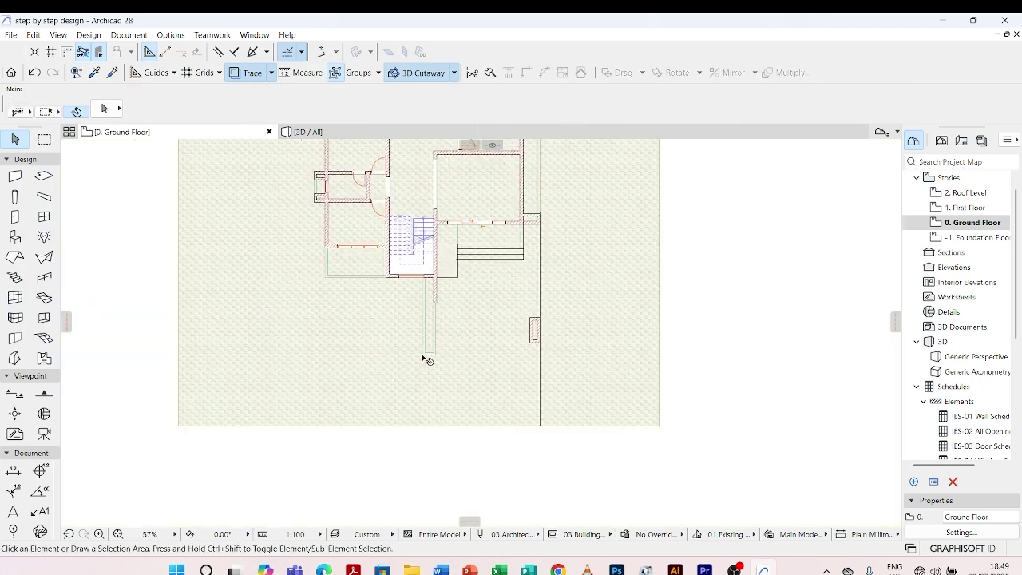
Step: Draw a vertical line from the site's front edge up into the open ground on the outer side of the narrow planter
scroll(536, 291, "down", 3)
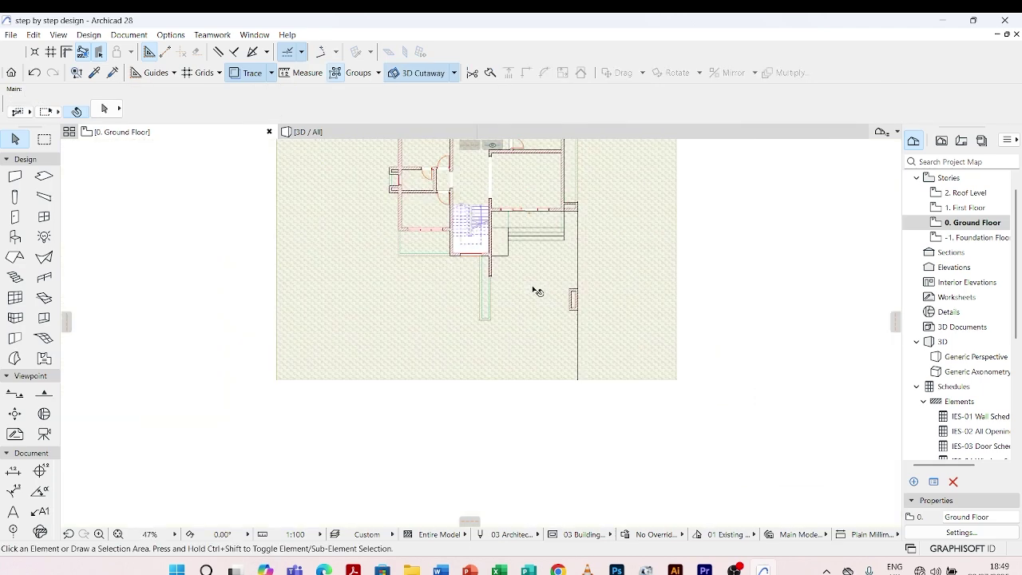
scroll(449, 319, "up", 3)
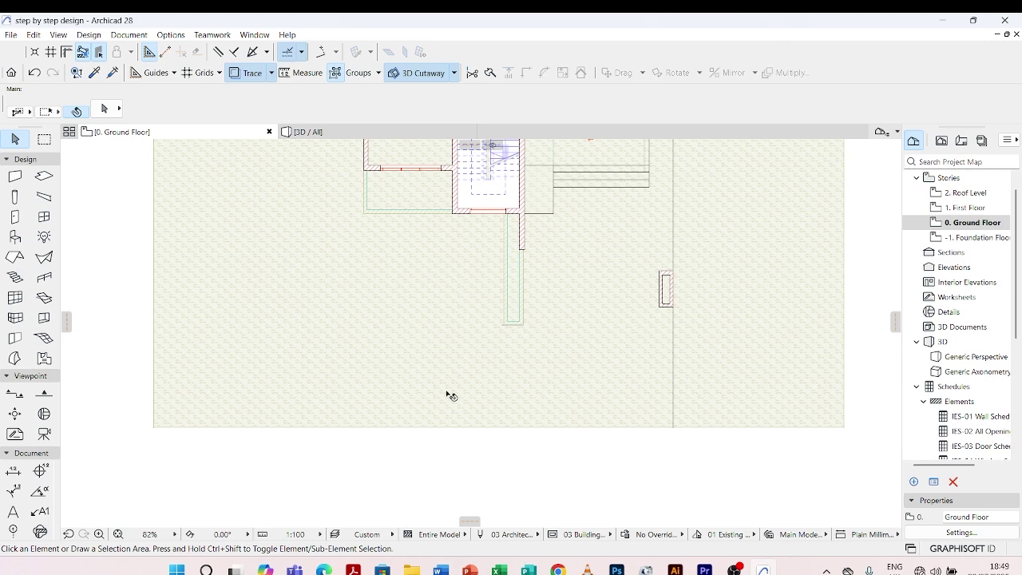
scroll(33, 484, "down", 3)
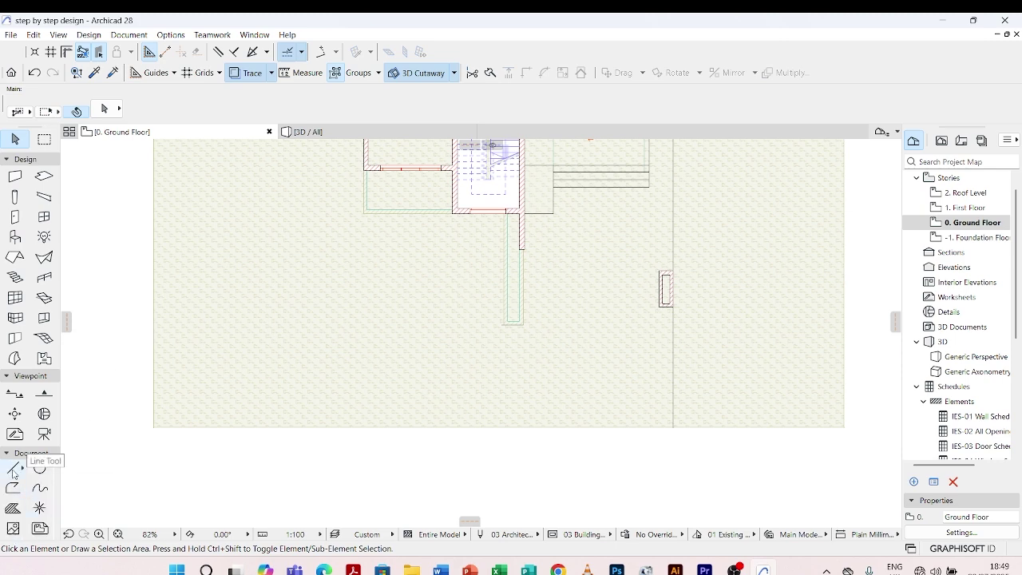
left_click(12, 472)
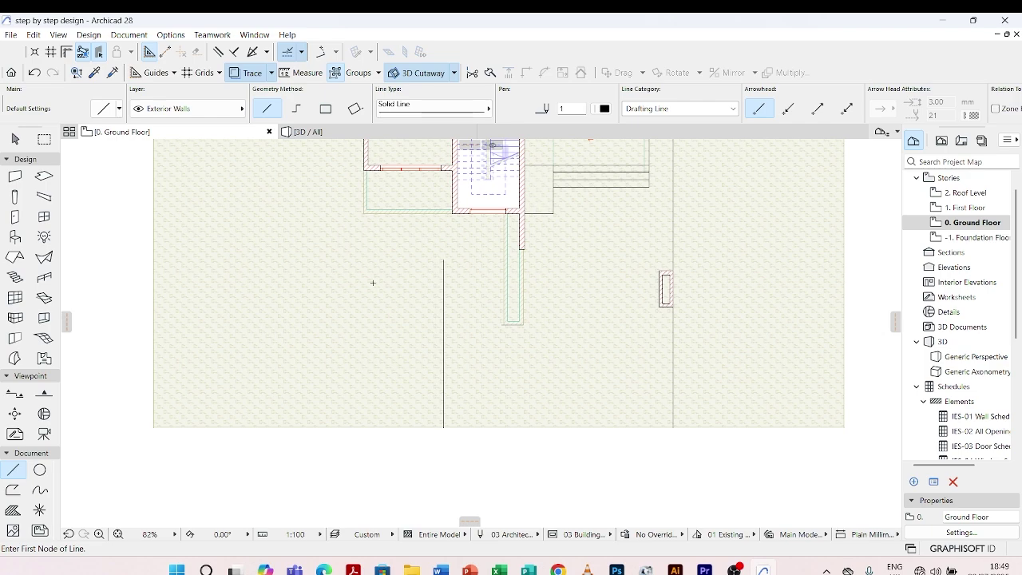
key("Escape")
scroll(591, 305, "up", 1)
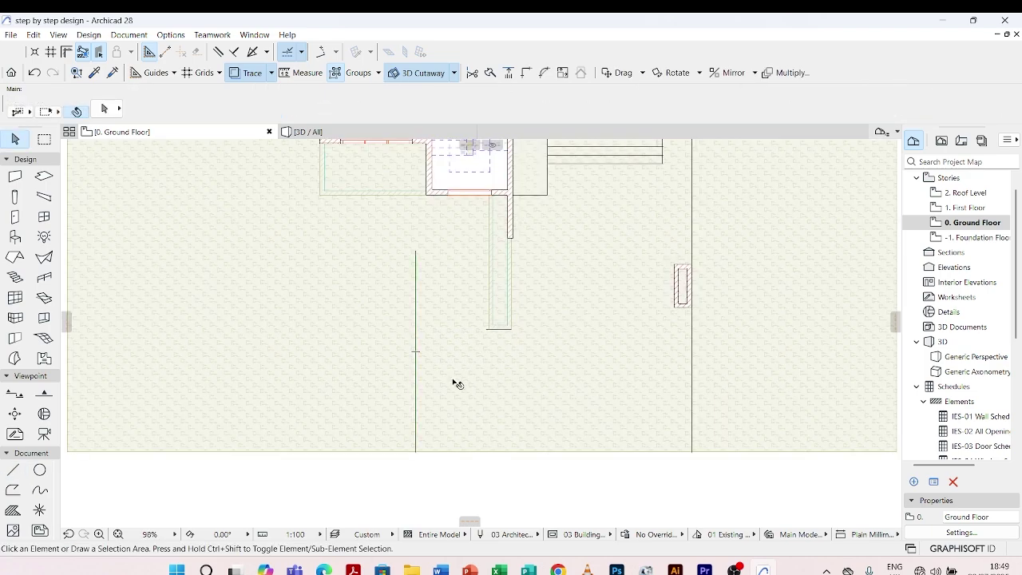
scroll(453, 384, "down", 1)
Step: Move the new vertical line onto the outer long edge of the narrow planter
left_click(431, 323)
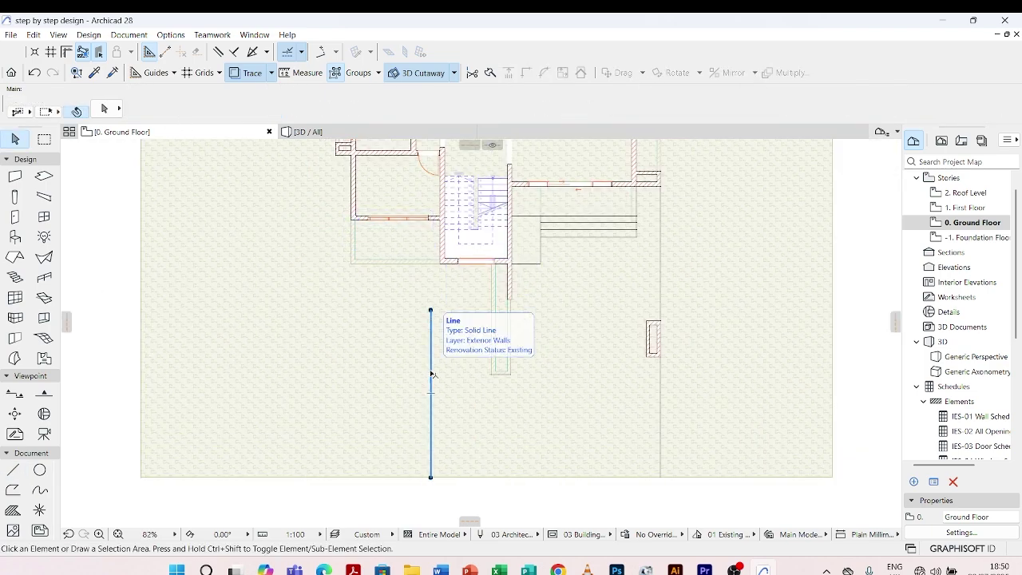
key("Escape")
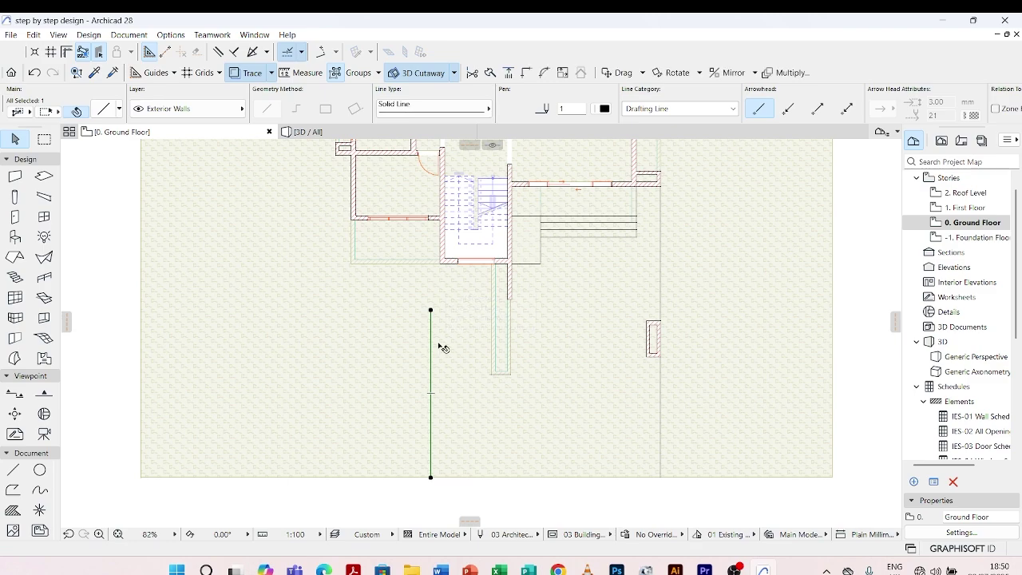
scroll(440, 347, "up", 4)
key("ctrl+d")
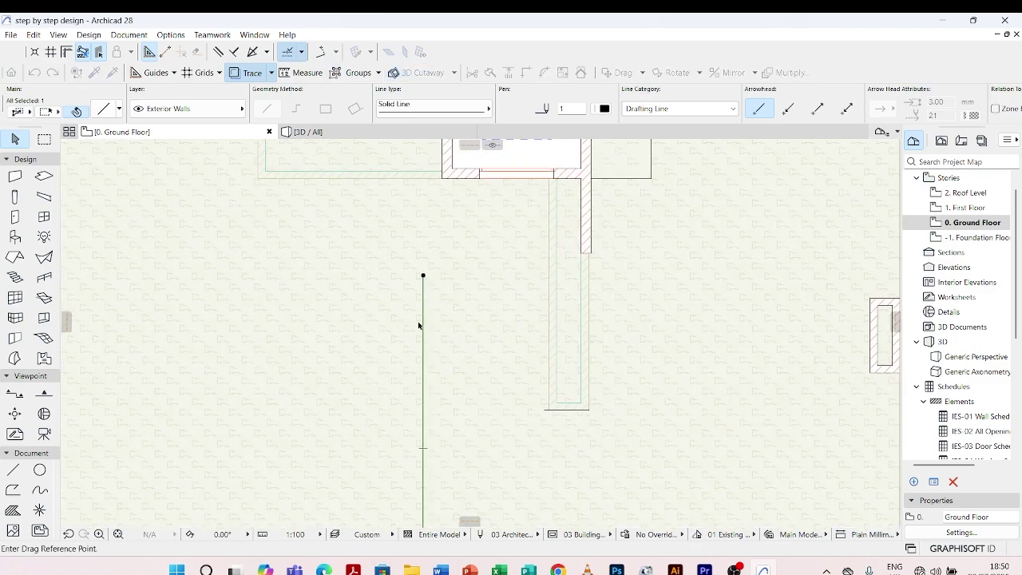
left_click(425, 339)
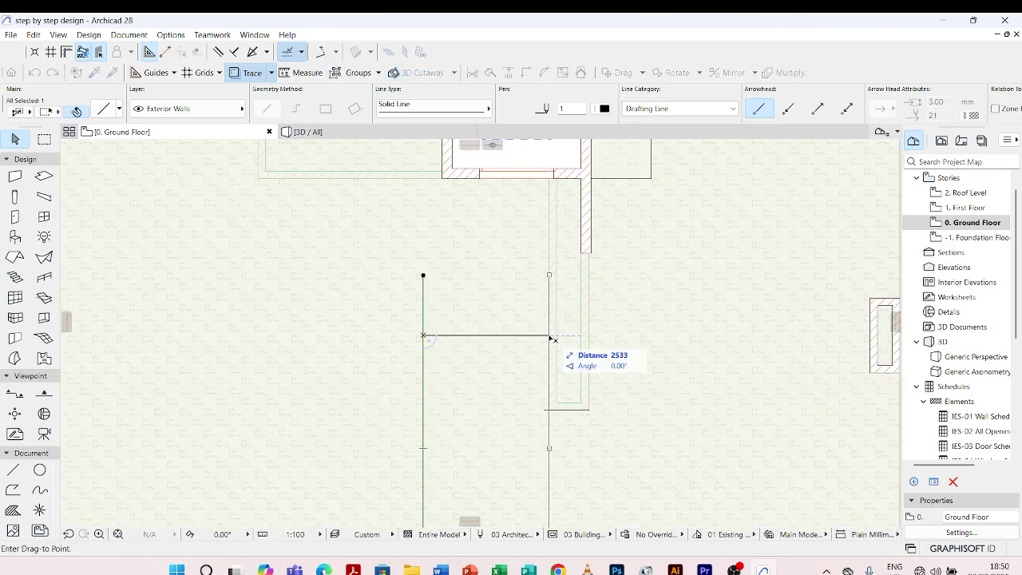
left_click(549, 338)
Step: Offset the vertical line horizontally away from the narrow planter by an exact distance
key("ctrl+d")
left_click(548, 335)
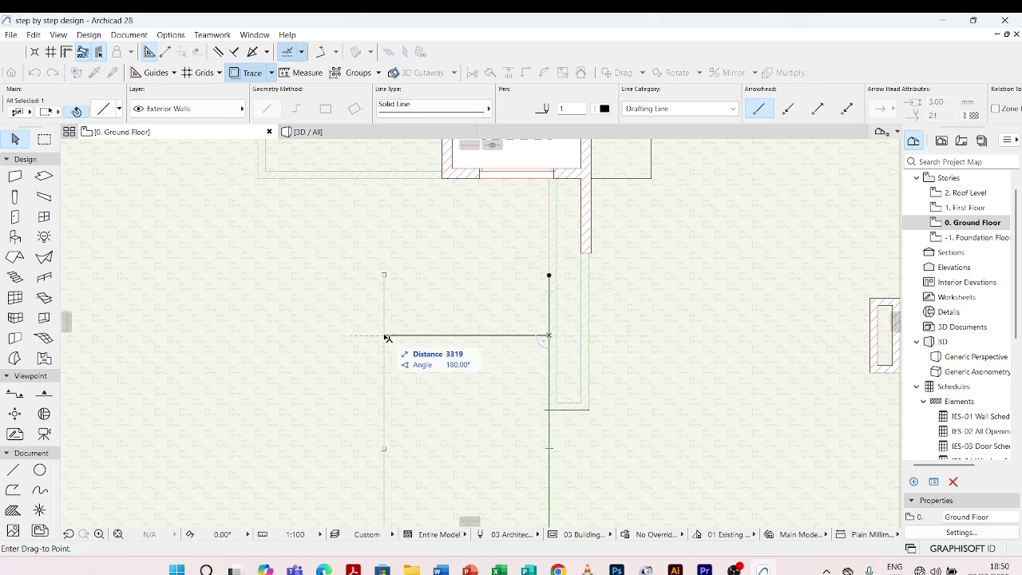
type("2")
key("Return")
scroll(438, 338, "down", 4)
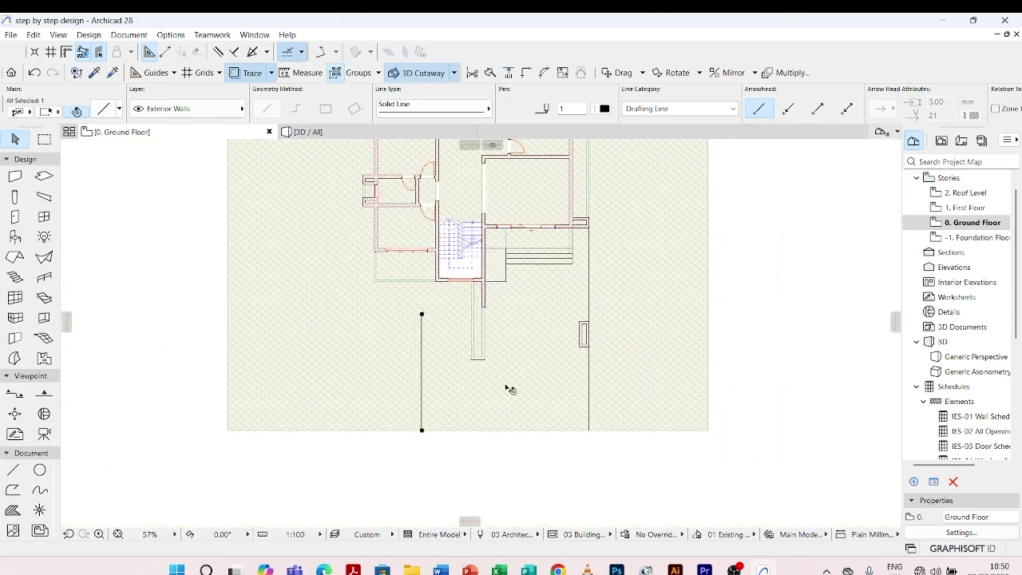
scroll(418, 320, "up", 4)
key("Escape")
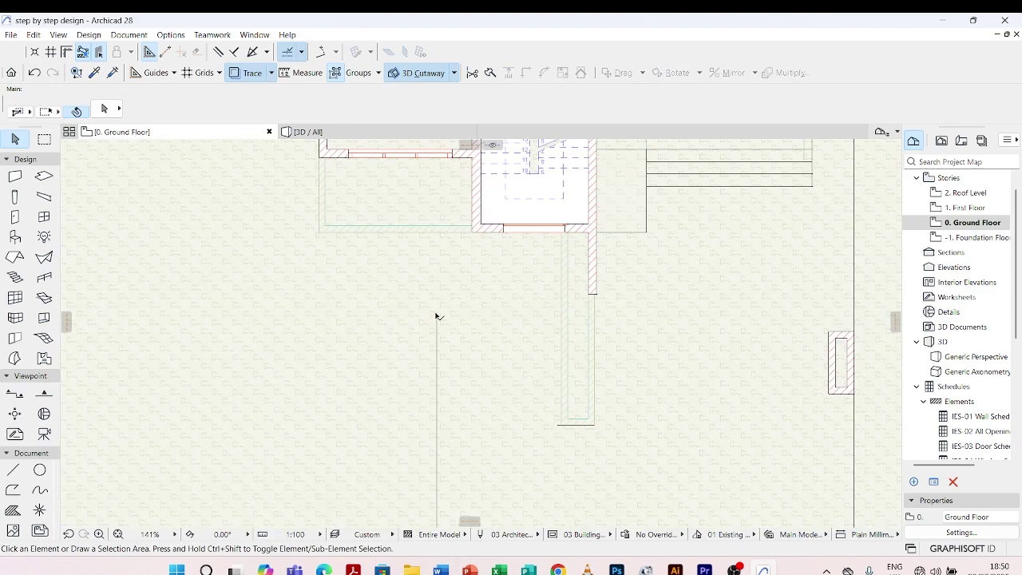
Step: Draw a horizontal line from the upper end of the vertical line, running away from the narrow planter
scroll(434, 318, "down", 3)
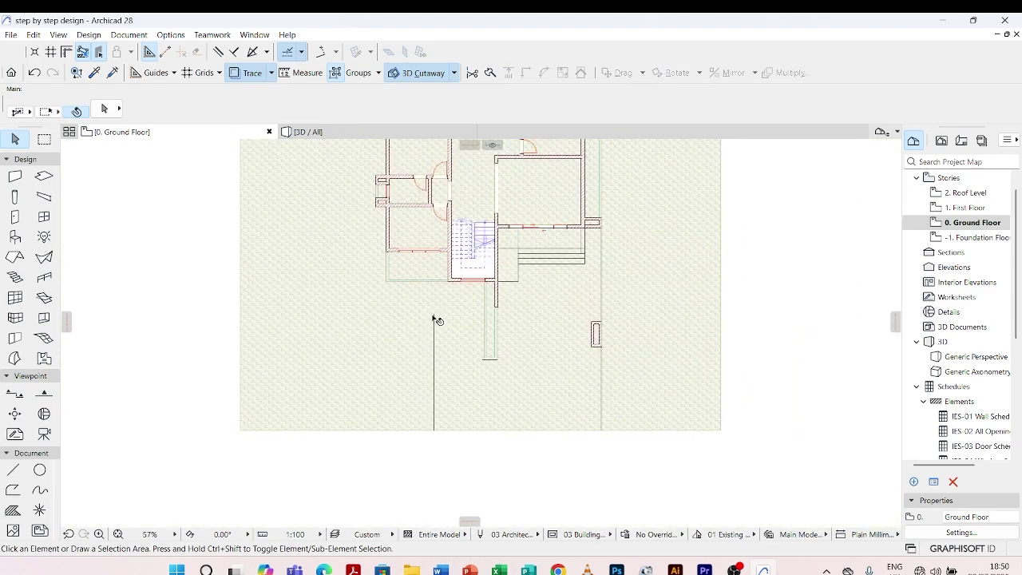
scroll(434, 320, "up", 2)
left_click(13, 473)
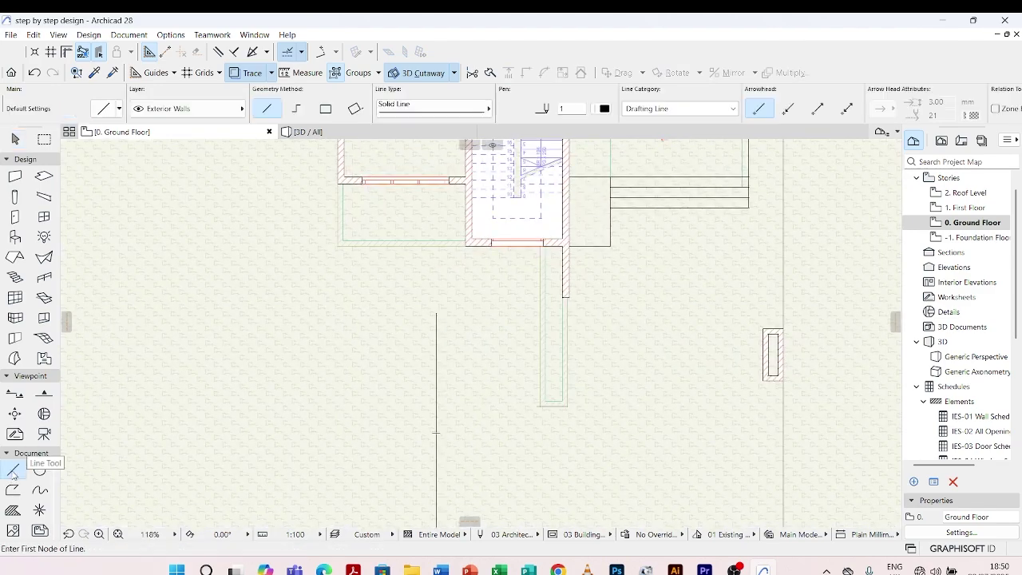
left_click(436, 313)
scroll(342, 320, "down", 2)
left_click(342, 320)
key("Escape")
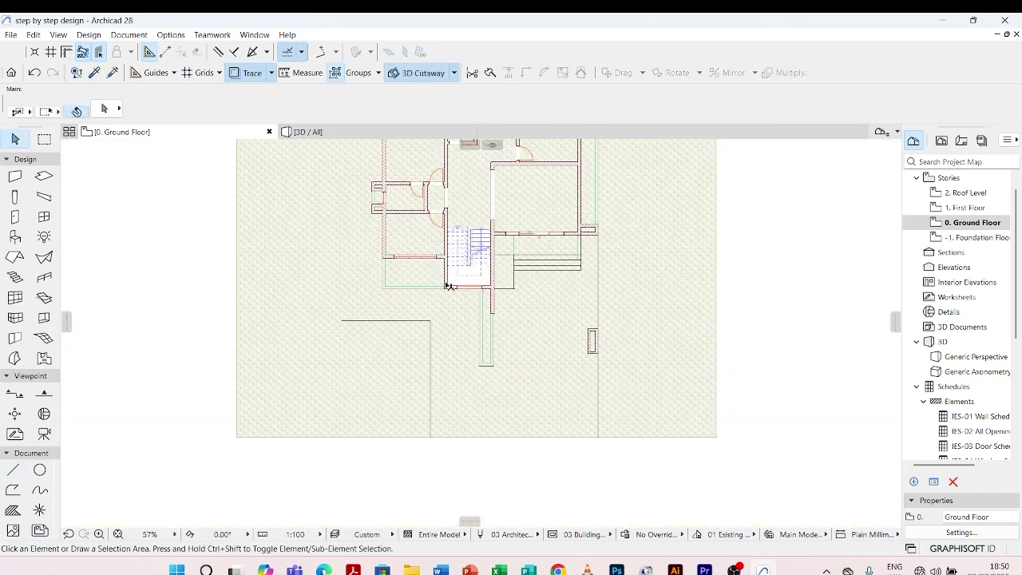
Step: Move the horizontal line up level with the outer edge of the wide planter beside the stair bay
scroll(407, 325, "up", 2)
scroll(408, 325, "up", 2)
left_click(465, 325)
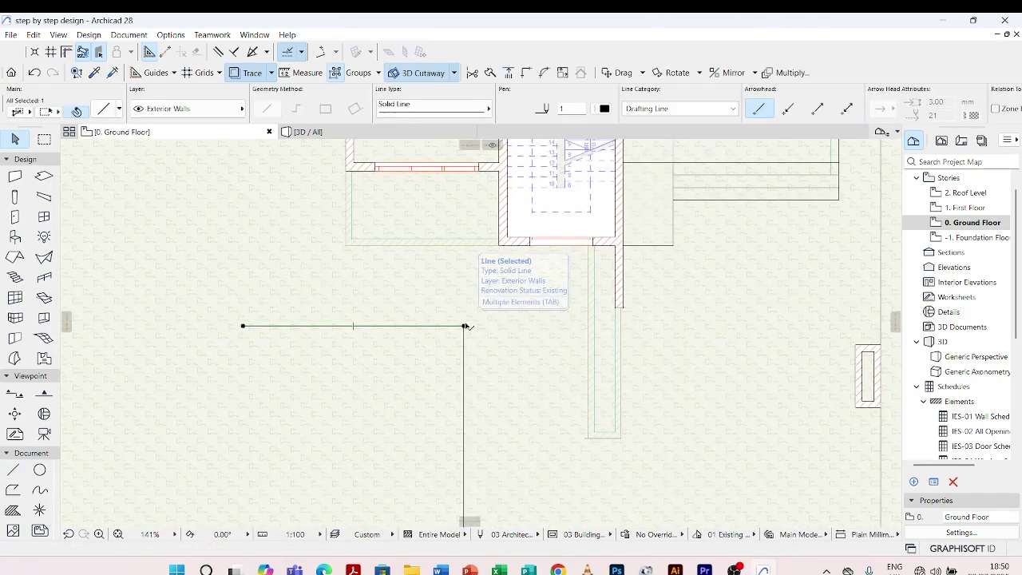
key("ctrl+d")
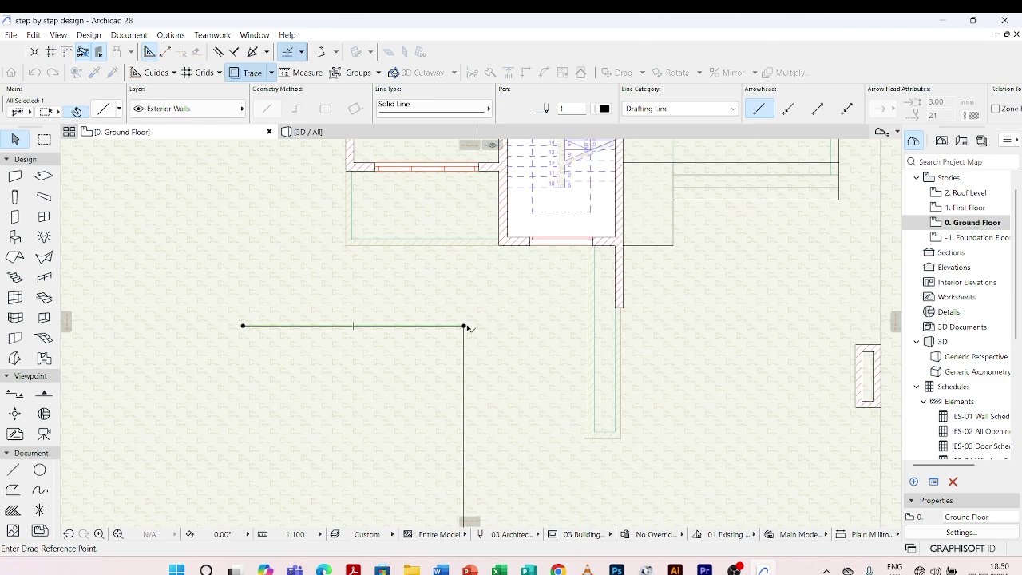
left_click(465, 326)
left_click(464, 245)
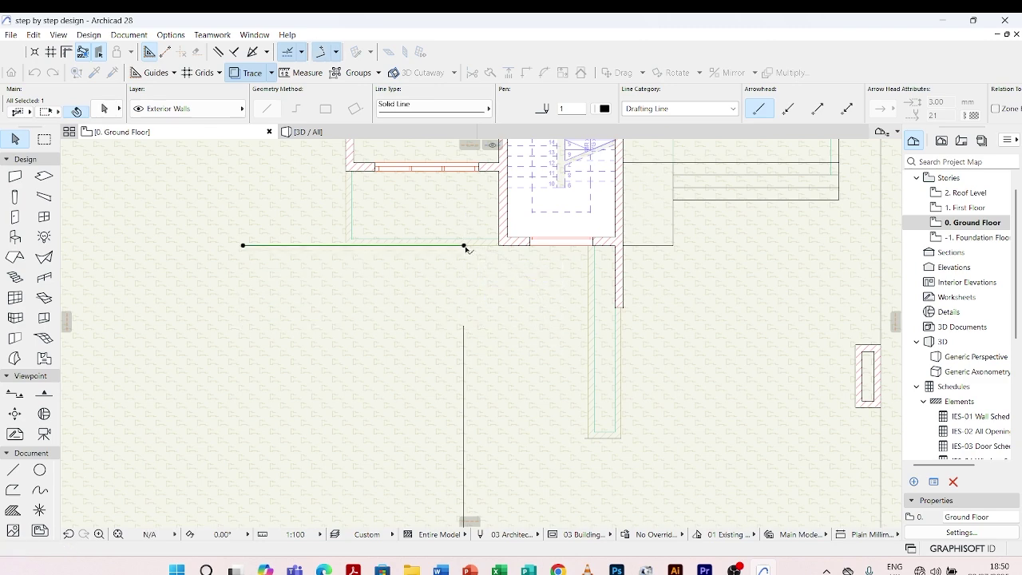
Step: Offset the horizontal line by an exact distance towards the site's front edge, back to the vertical line's upper end
key("ctrl+d")
left_click(465, 245)
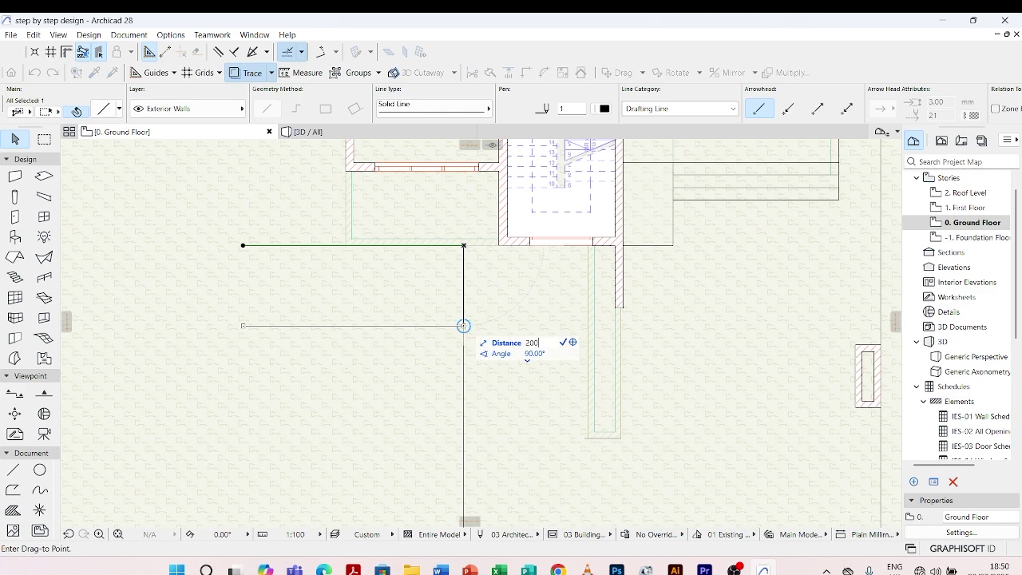
key("Return")
Step: Fillet the corner between the horizontal and vertical lines into a rounded bend
scroll(463, 327, "up", 2)
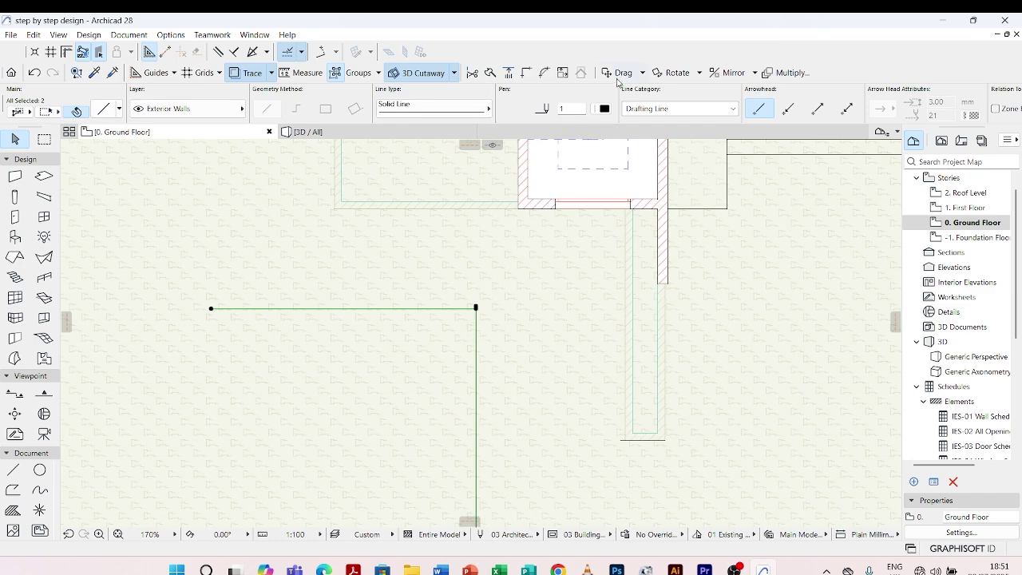
left_click(544, 72)
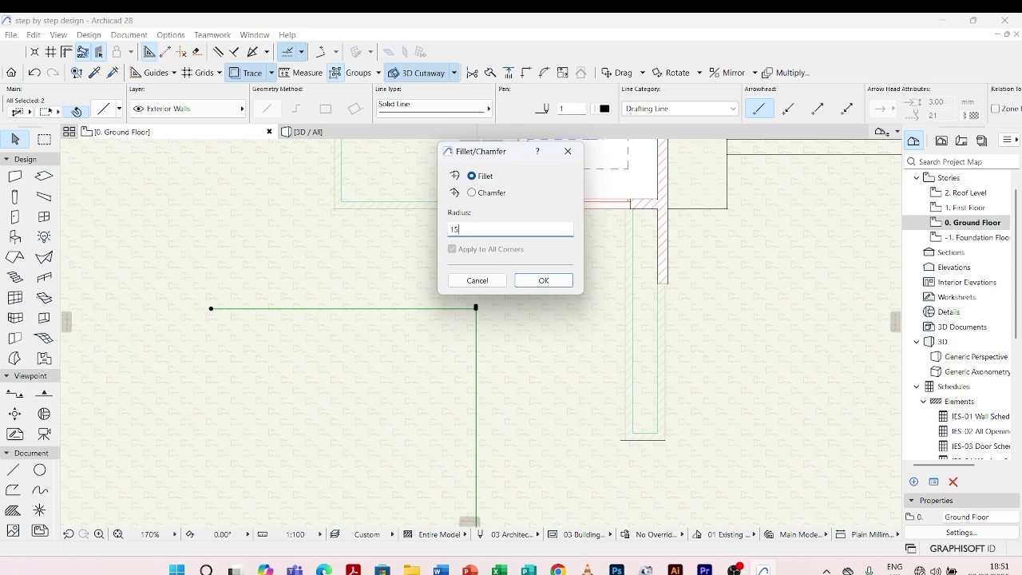
left_click(543, 281)
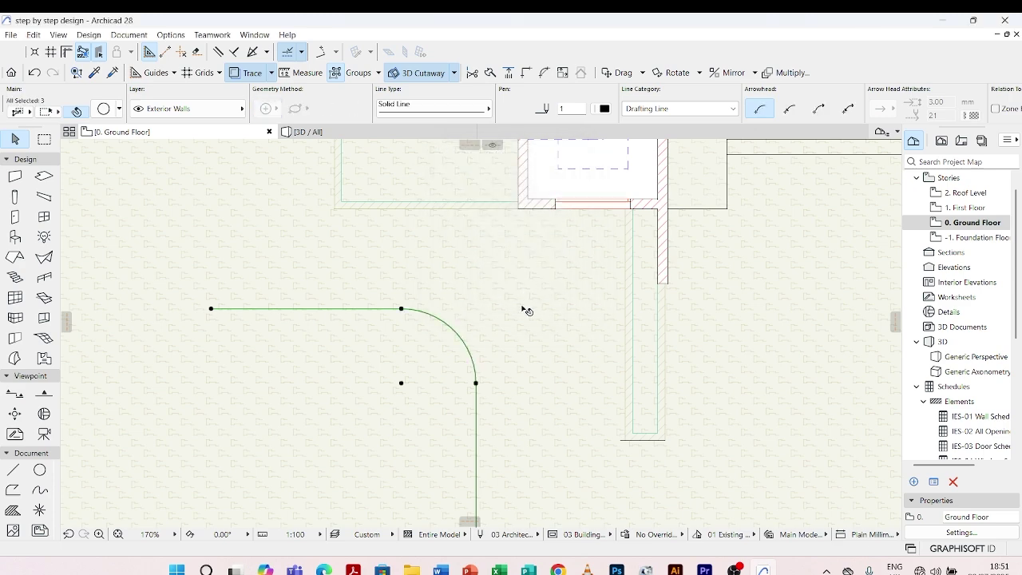
scroll(524, 308, "down", 5)
left_click(447, 394)
Step: Stretch the free end of the horizontal line further towards the site's side boundary
scroll(497, 301, "up", 2)
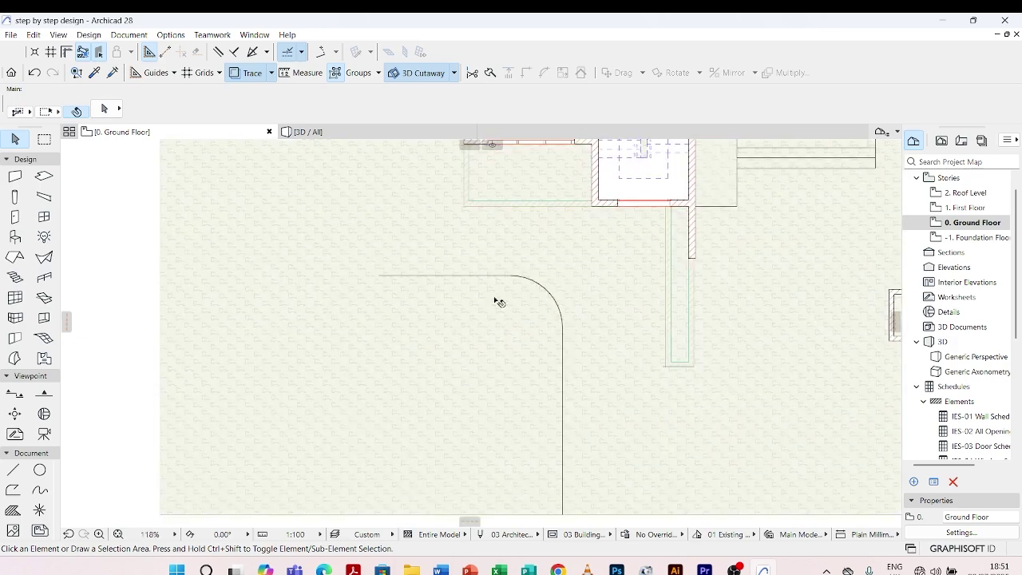
scroll(487, 379, "down", 5)
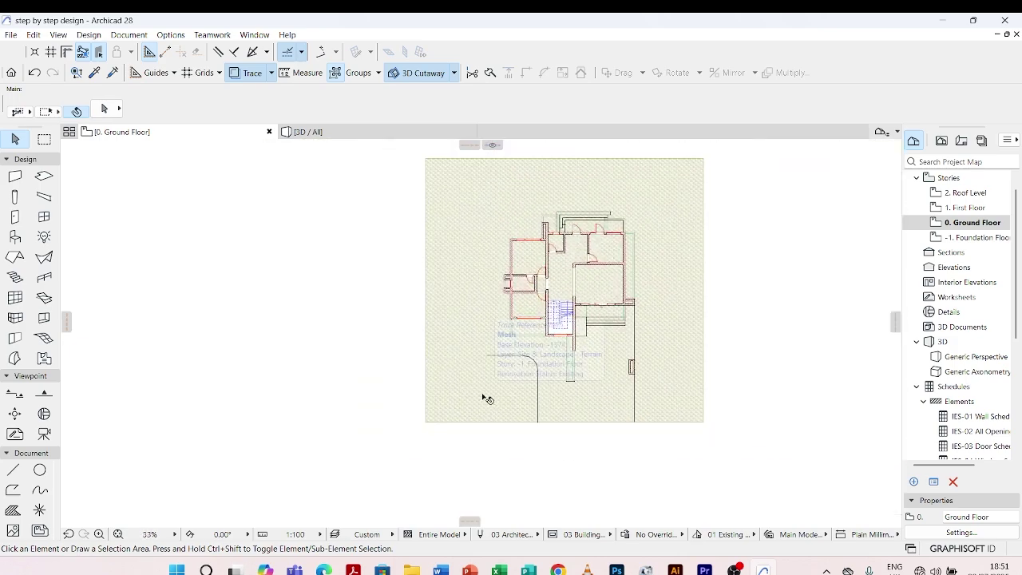
scroll(497, 374, "up", 3)
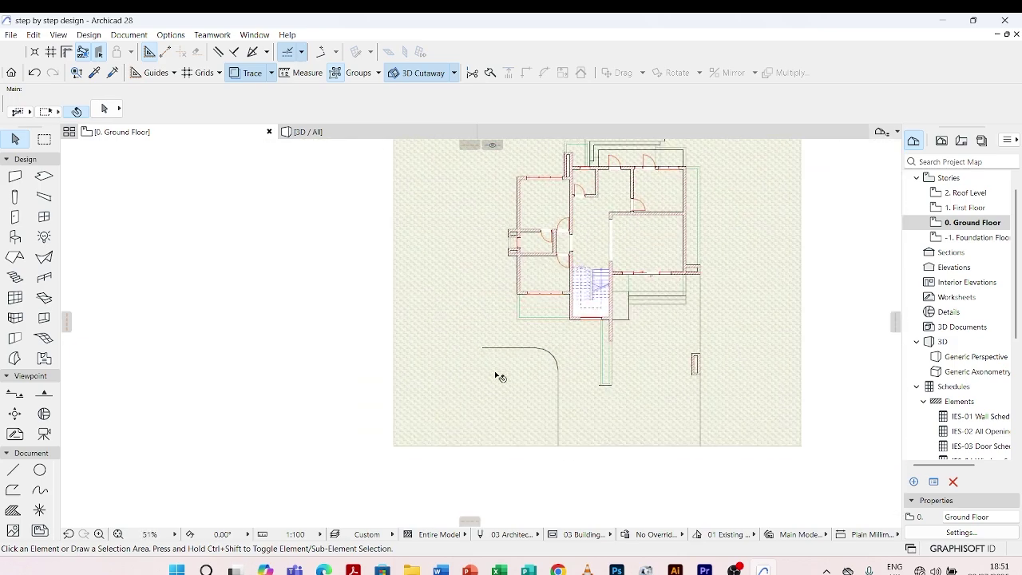
left_click(480, 346)
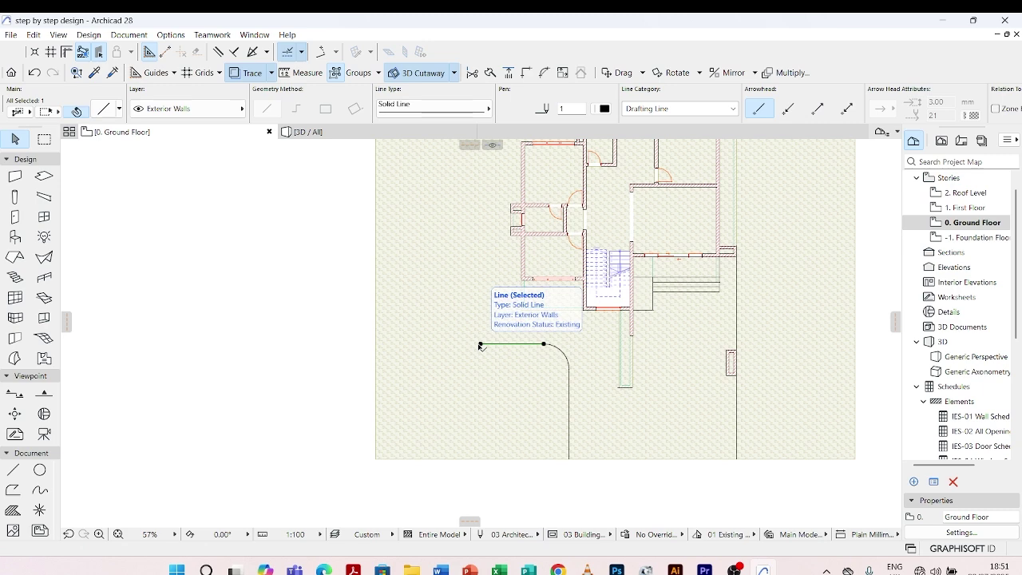
left_click(480, 345)
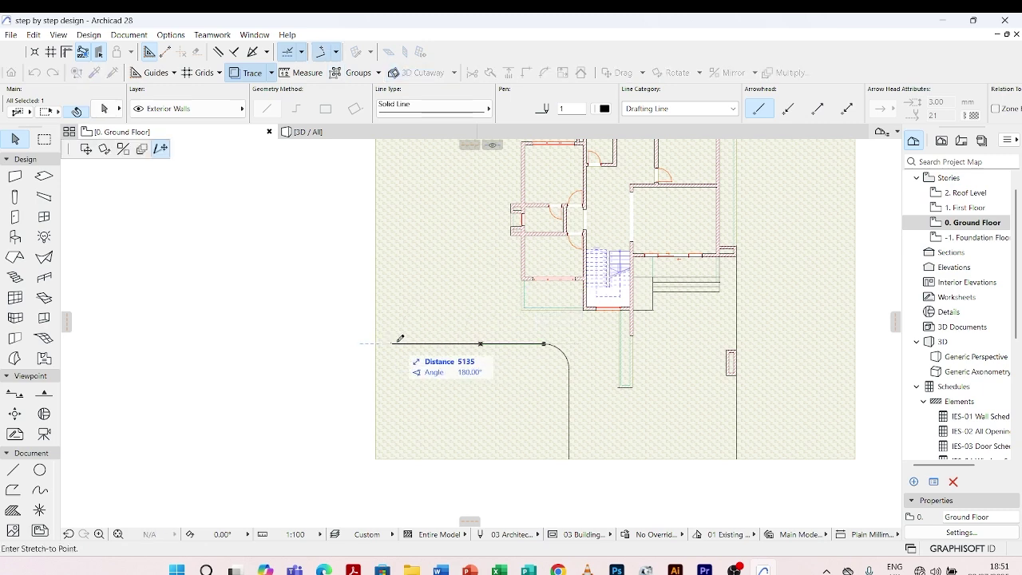
left_click(454, 342)
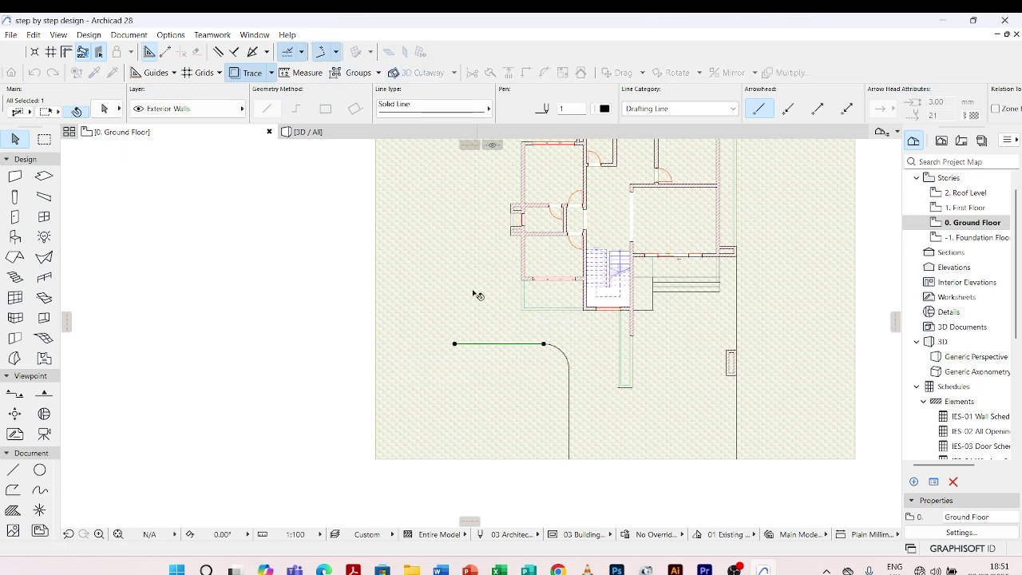
scroll(476, 295, "down", 2)
scroll(506, 230, "up", 1)
key("Escape")
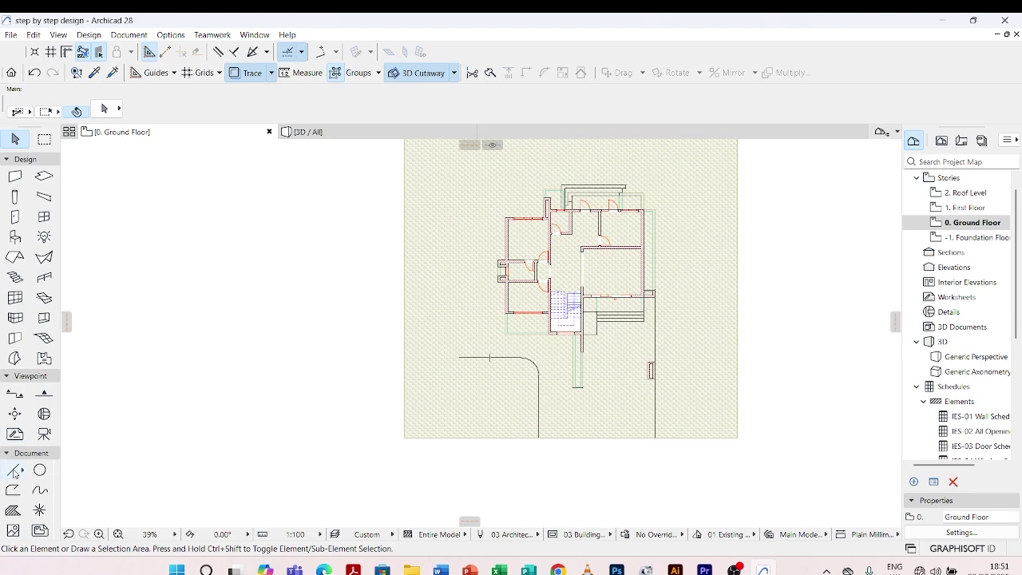
Step: Draw a vertical line about 16 m long alongside the house, starting near the horizontal line's free end
left_click(14, 472)
scroll(472, 343, "up", 4)
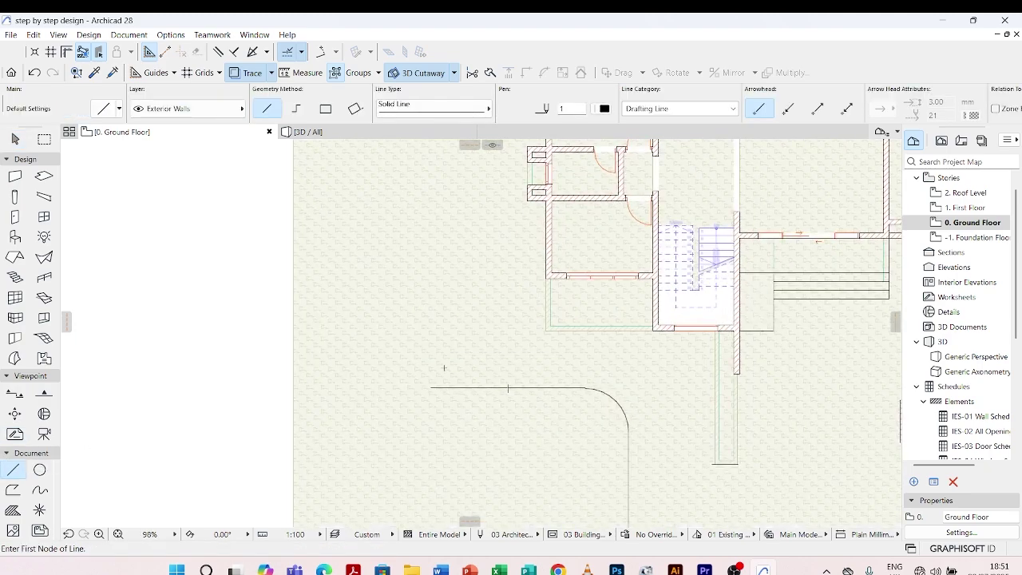
scroll(448, 351, "down", 4)
left_click(452, 341)
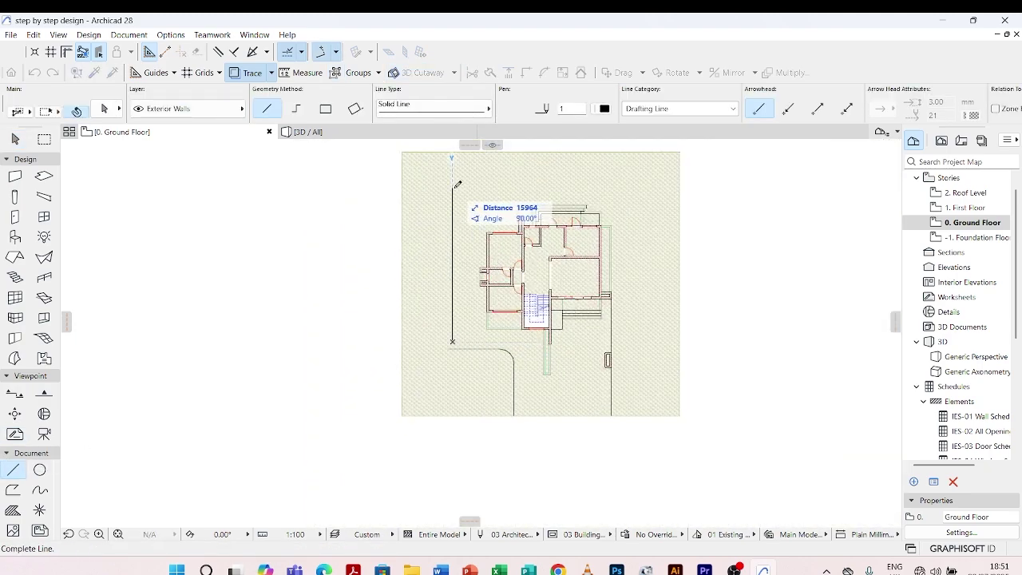
left_click(455, 187)
Step: Move the vertical line sideways onto the outer face of the house's projecting side wall
scroll(456, 235, "up", 3)
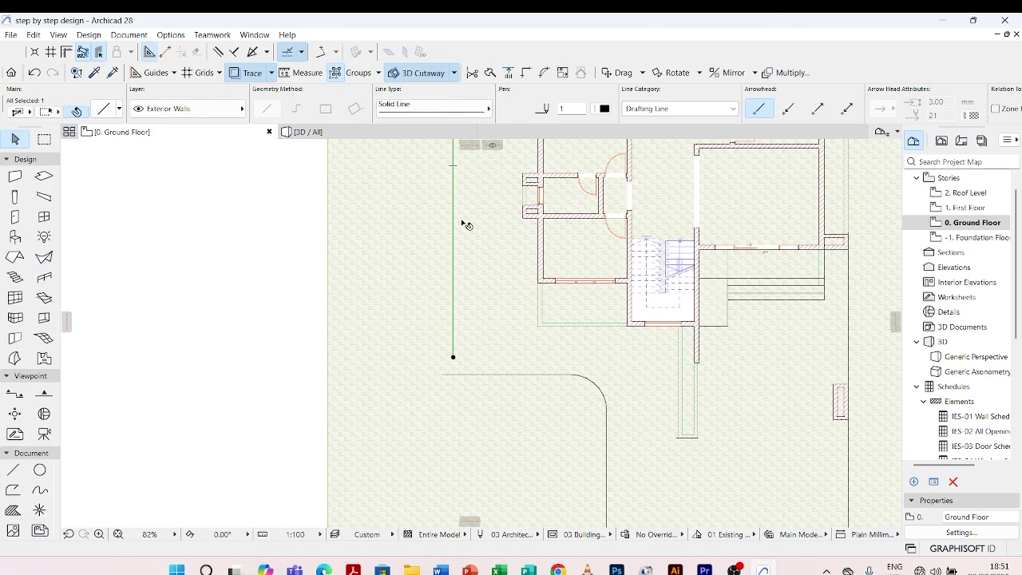
key("ctrl+d")
left_click(453, 230)
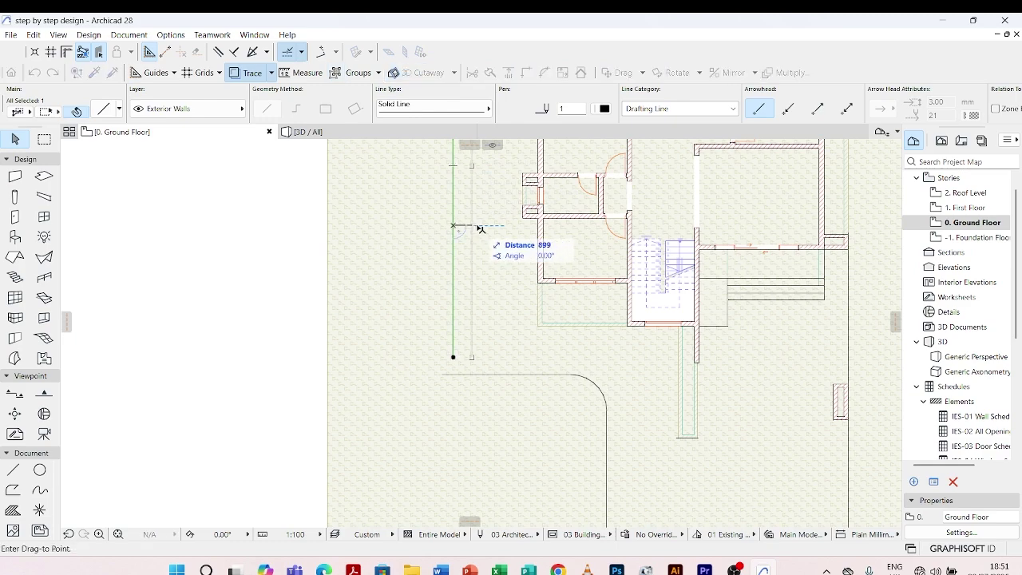
scroll(523, 224, "up", 2)
left_click(529, 222)
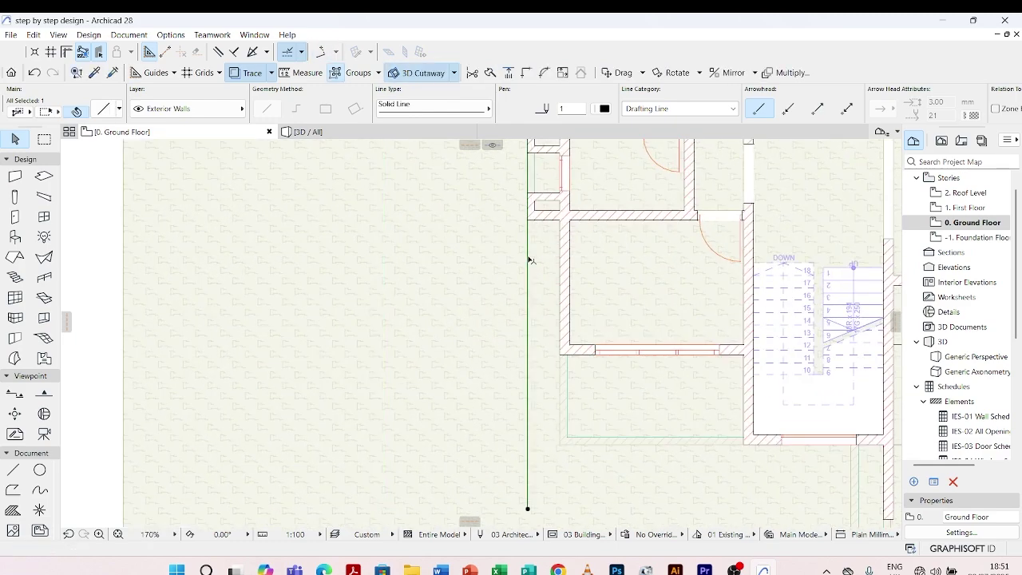
Step: Move the vertical line 2500 mm horizontally away from the house's side wall
left_click(528, 258)
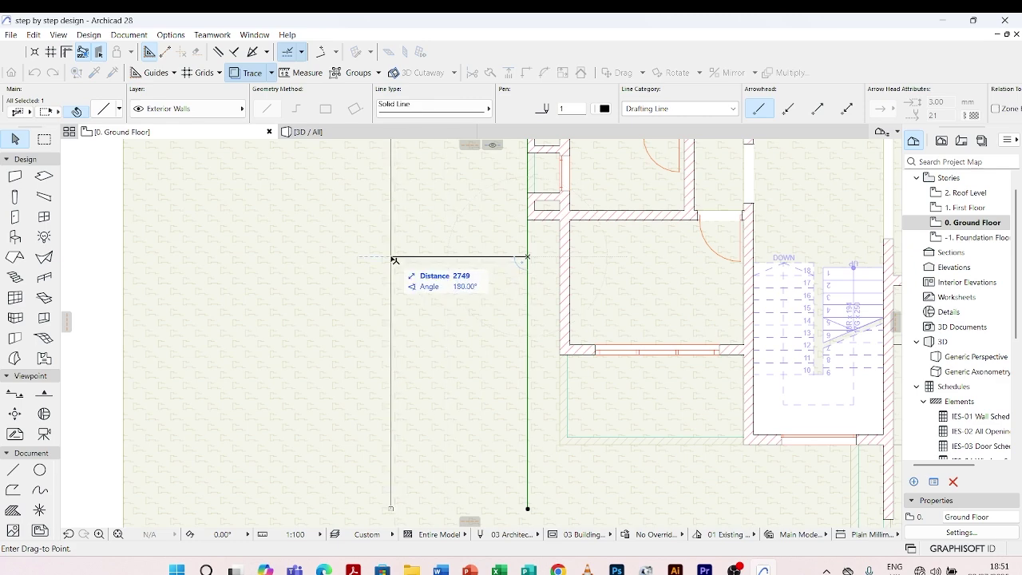
type("2500")
key("Return")
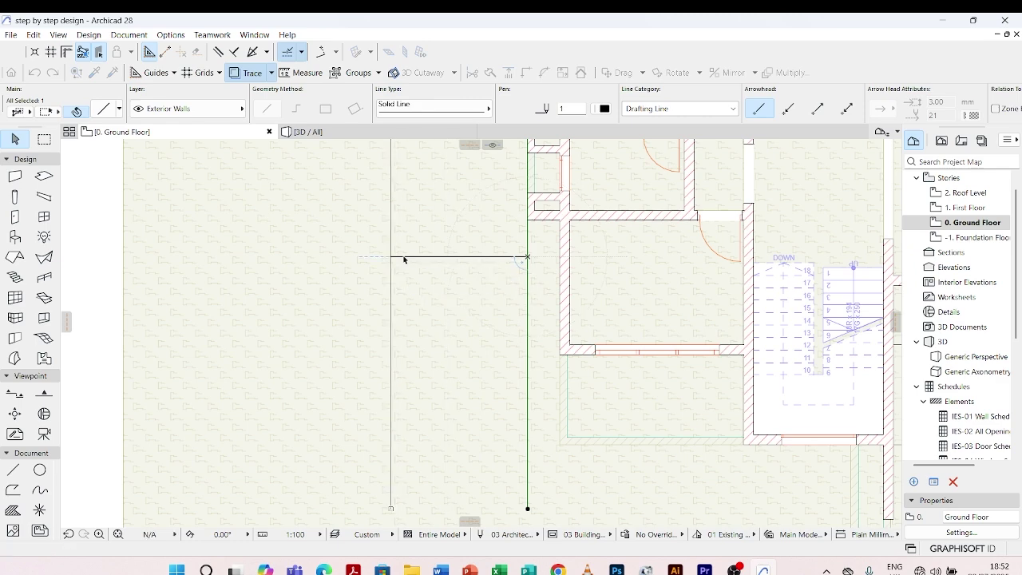
Step: Join the vertical line's lower end and the horizontal line in a sharp corner
scroll(434, 303, "down", 3)
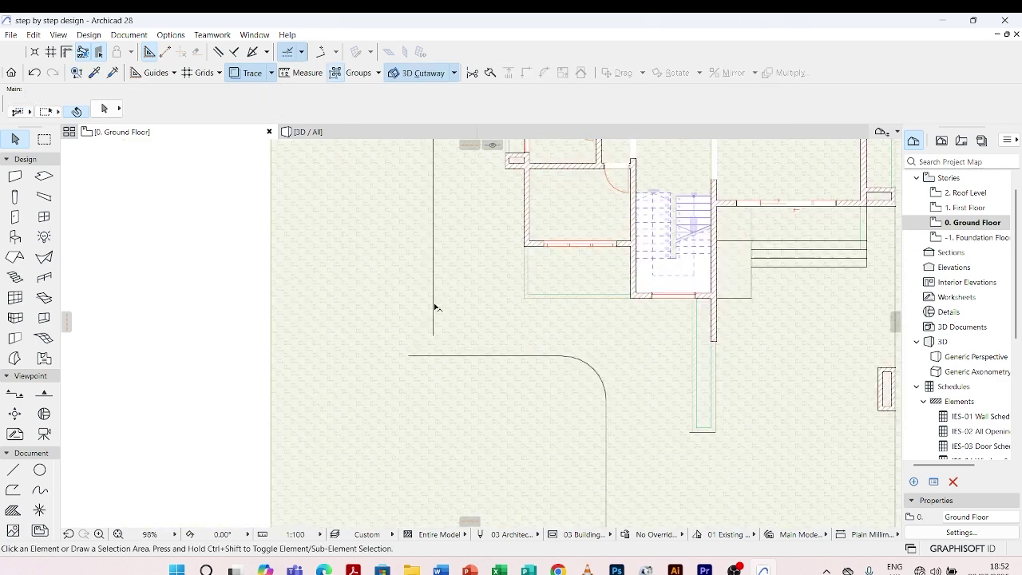
left_click(467, 356, "shift")
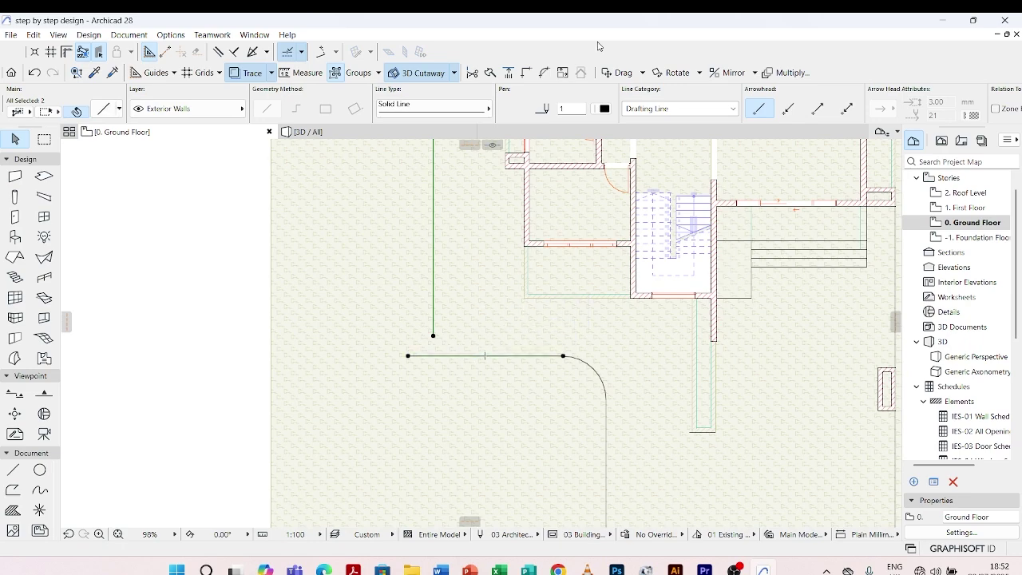
scroll(434, 383, "down", 4)
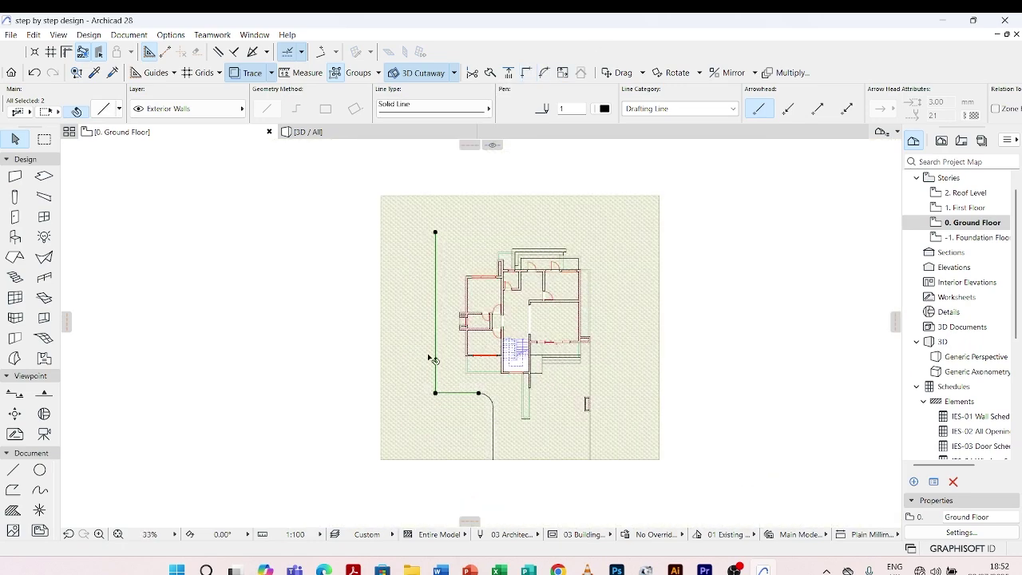
left_click(460, 297)
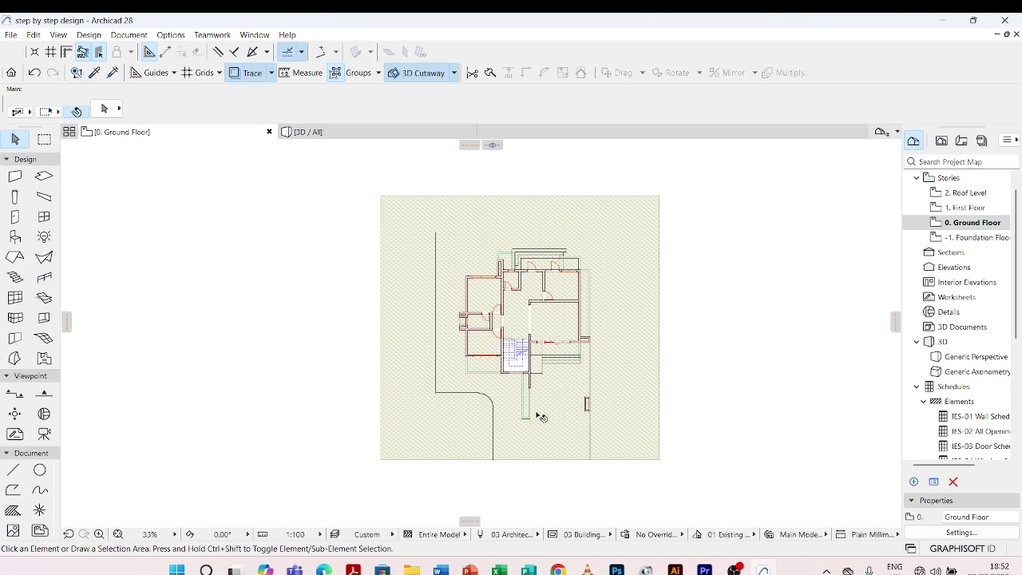
Step: Draw a horizontal line about 16 m long across the plot behind the house, starting at the vertical line's upper end
scroll(441, 357, "up", 1)
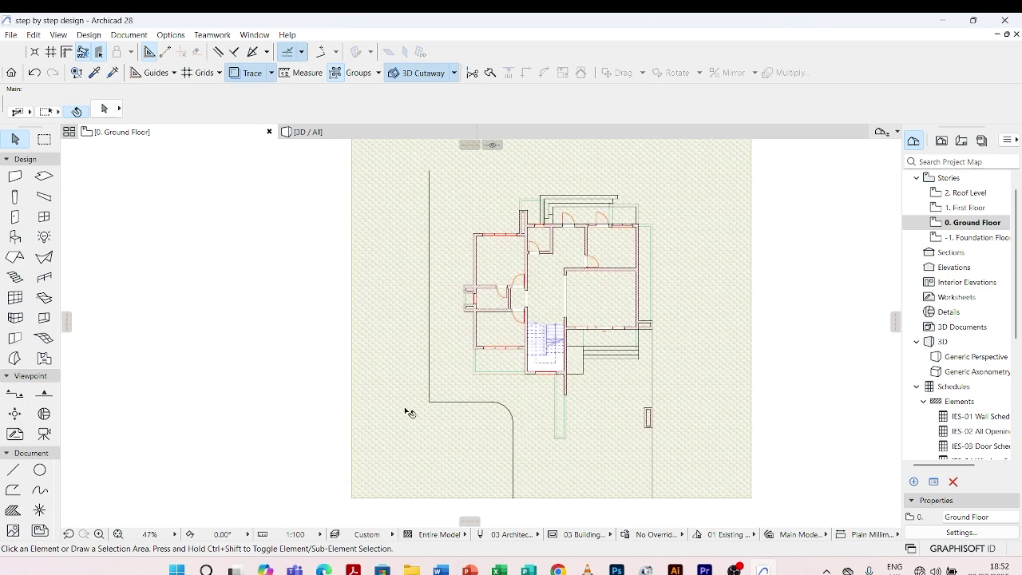
scroll(409, 413, "down", 3)
scroll(450, 308, "up", 2)
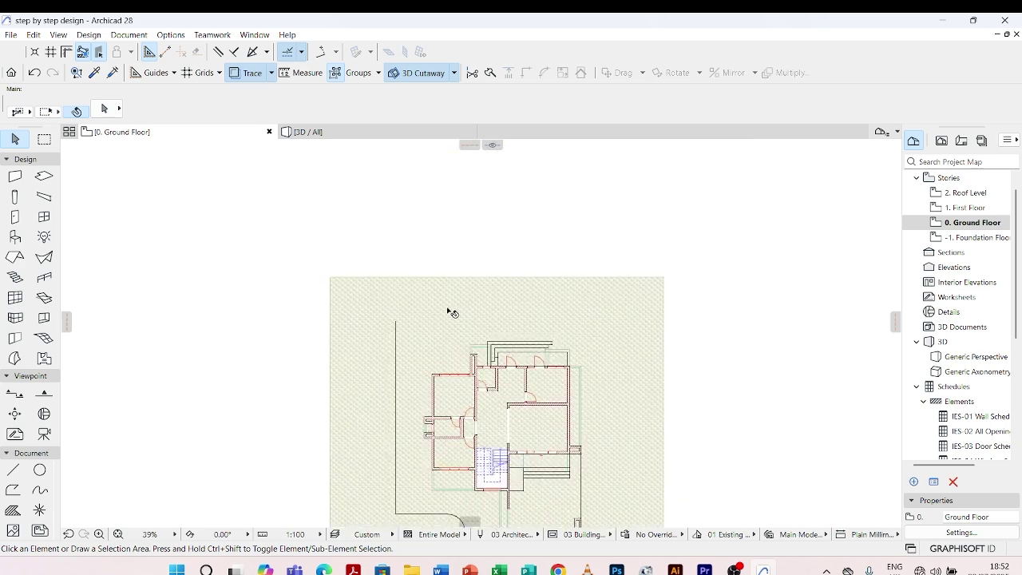
left_click(13, 470)
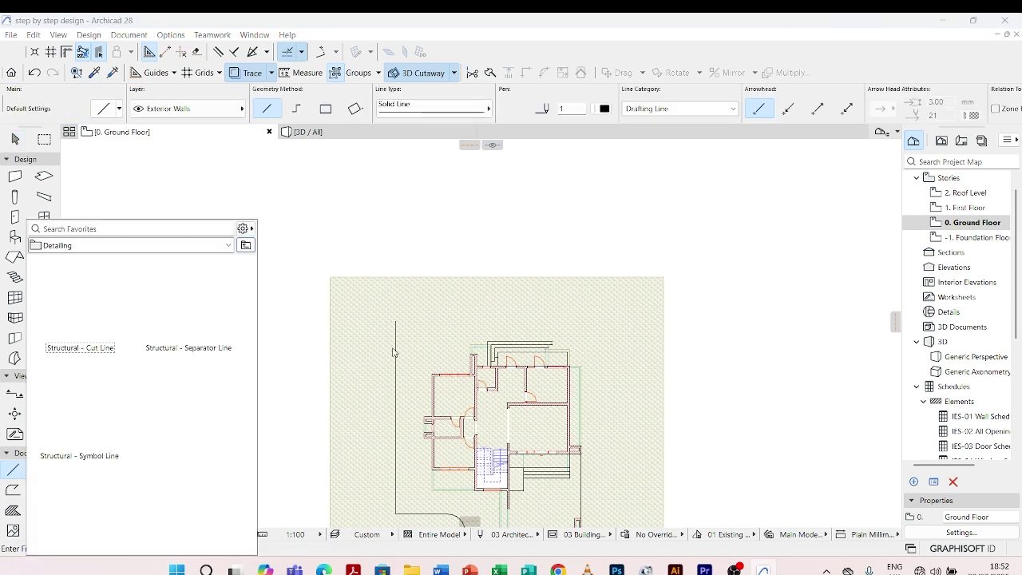
left_click(395, 321)
scroll(574, 317, "up", 2)
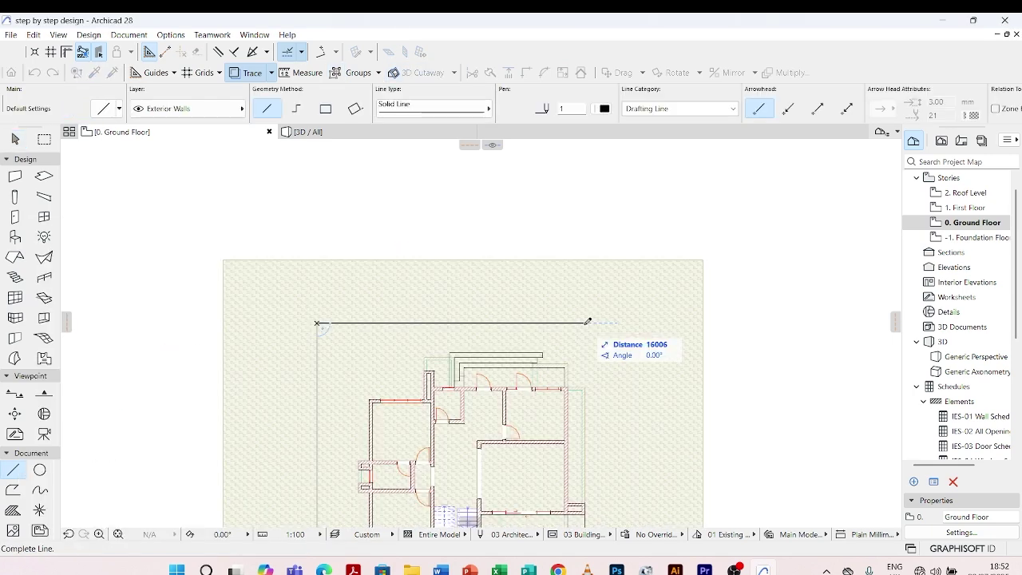
key("shift")
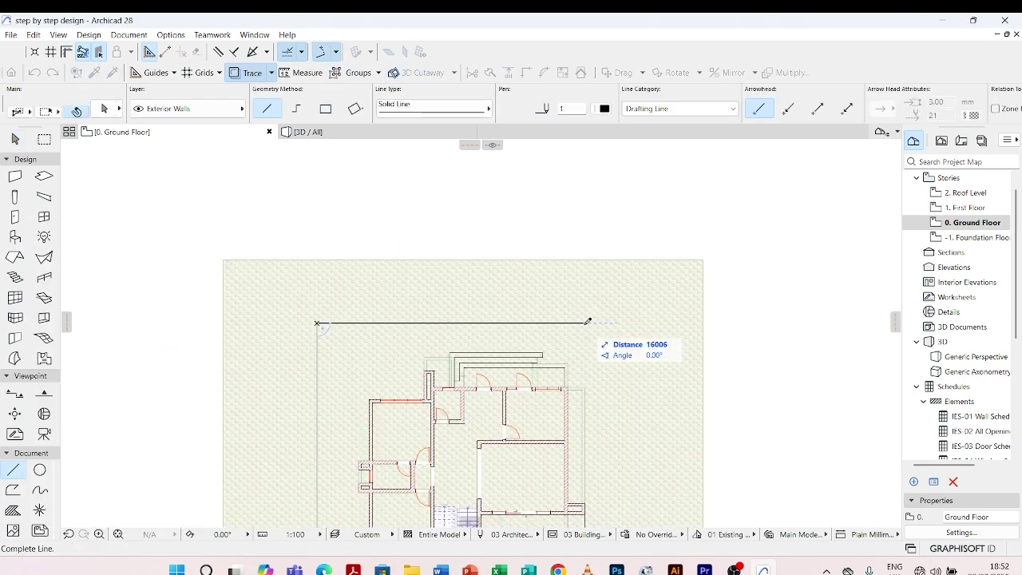
Step: Complete the horizontal line above the house at about 16 m long and draw a vertical line from its right end down to the house outline
left_click(590, 384, "shift")
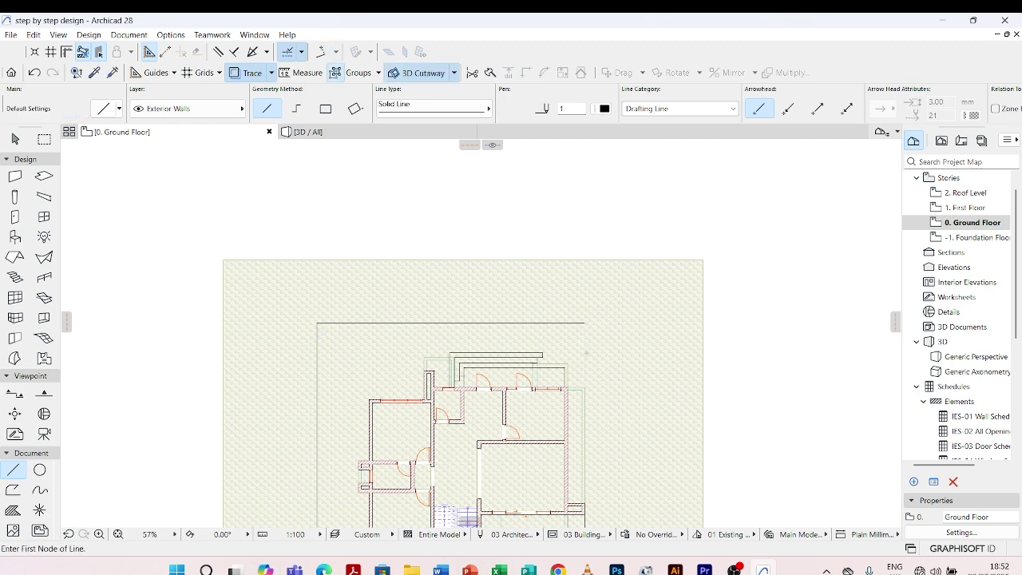
left_click(585, 323)
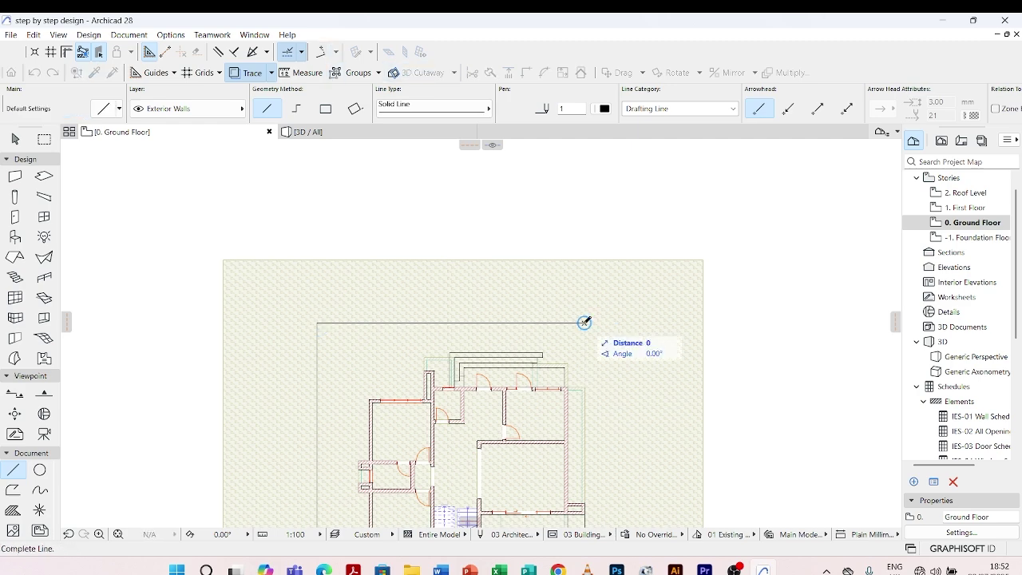
left_click(586, 384)
key("Escape")
Step: Move the horizontal line above the house straight down onto the outer edge of the entrance steps
scroll(582, 308, "up", 3)
left_click(582, 306)
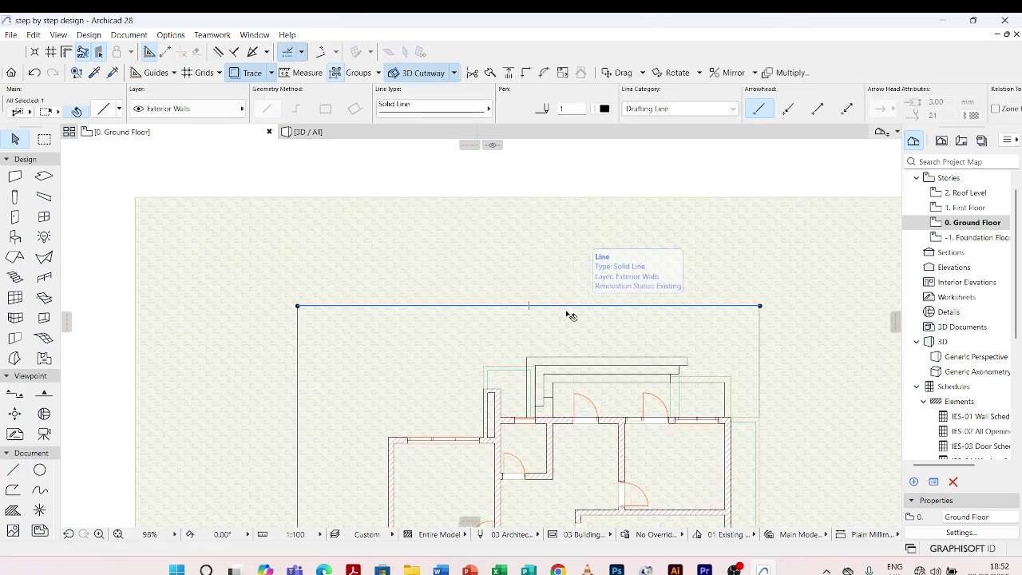
scroll(566, 315, "up", 2)
key("ctrl+d")
left_click(549, 304)
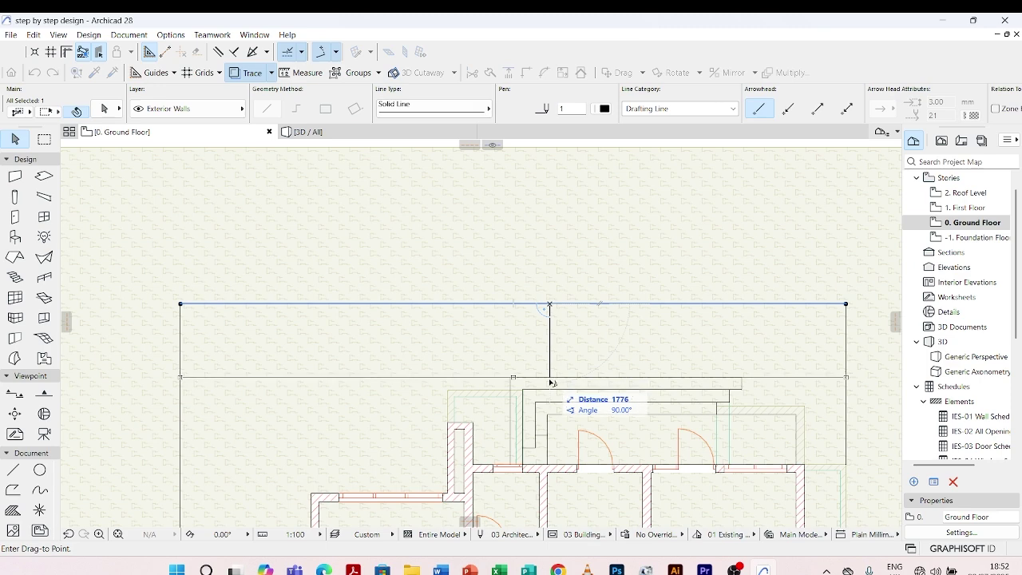
left_click(551, 382)
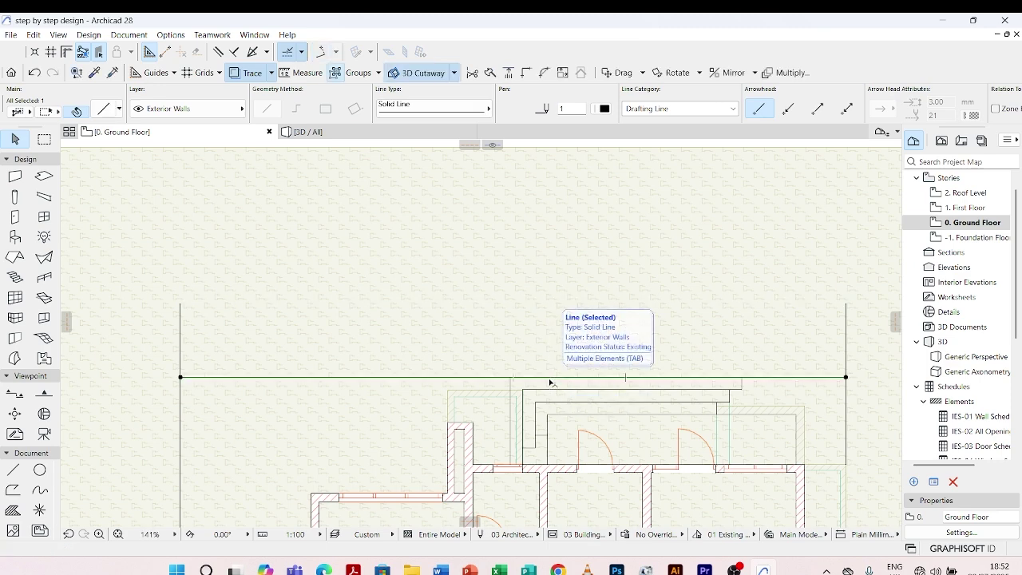
Step: Move the horizontal line about 2 m straight up from the outer edge of the entrance steps
key("ctrl+d")
left_click(549, 377)
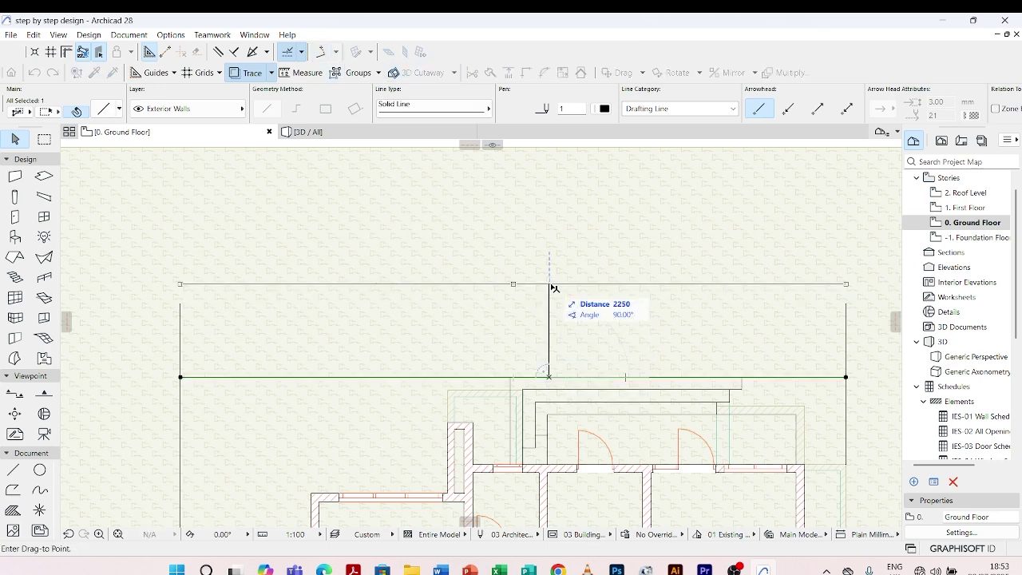
type("2")
key("Return")
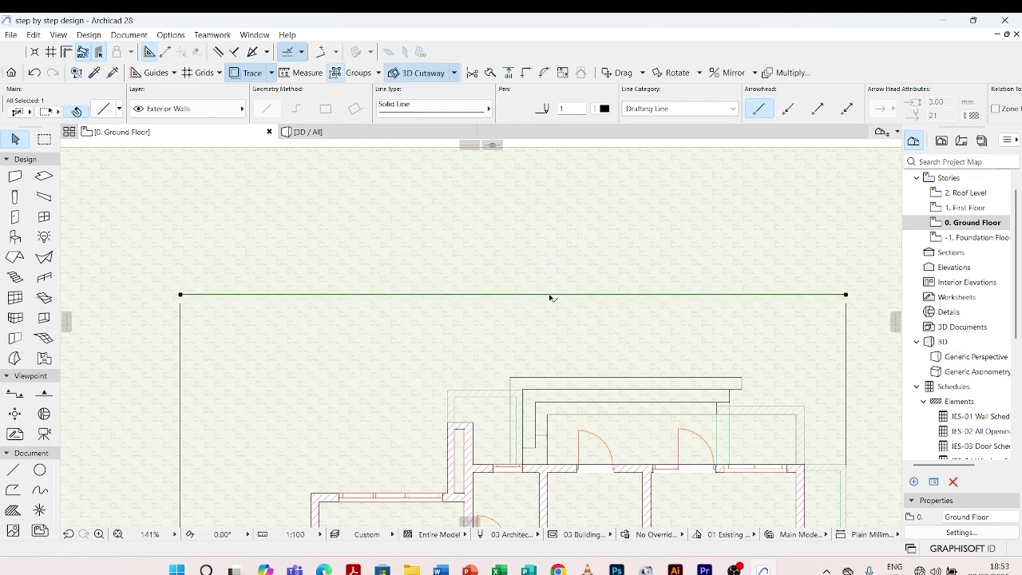
Step: Join the moved horizontal line with the two vertical side lines so both upper corners close
scroll(516, 295, "down", 5)
key("Escape")
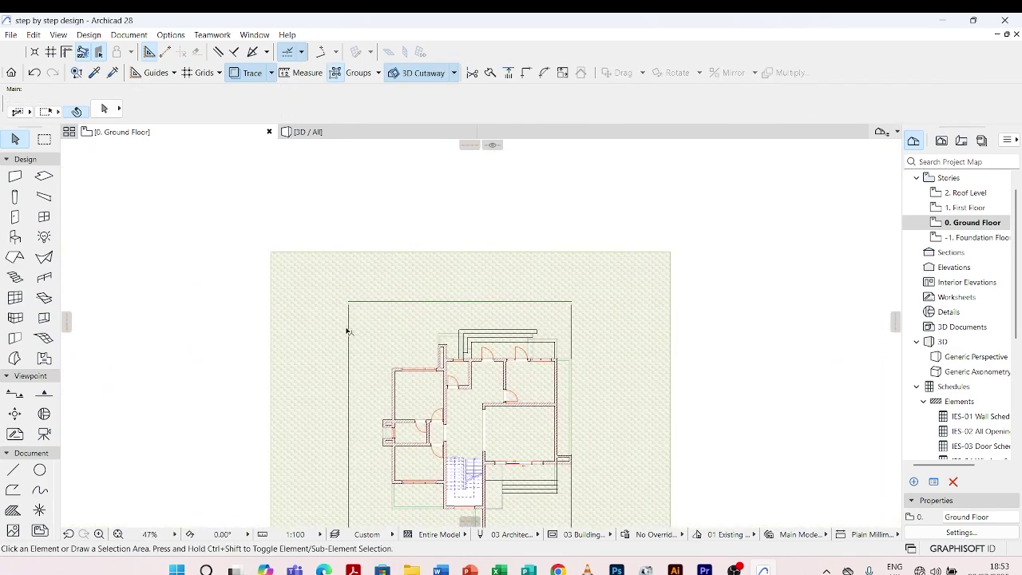
left_click(349, 332)
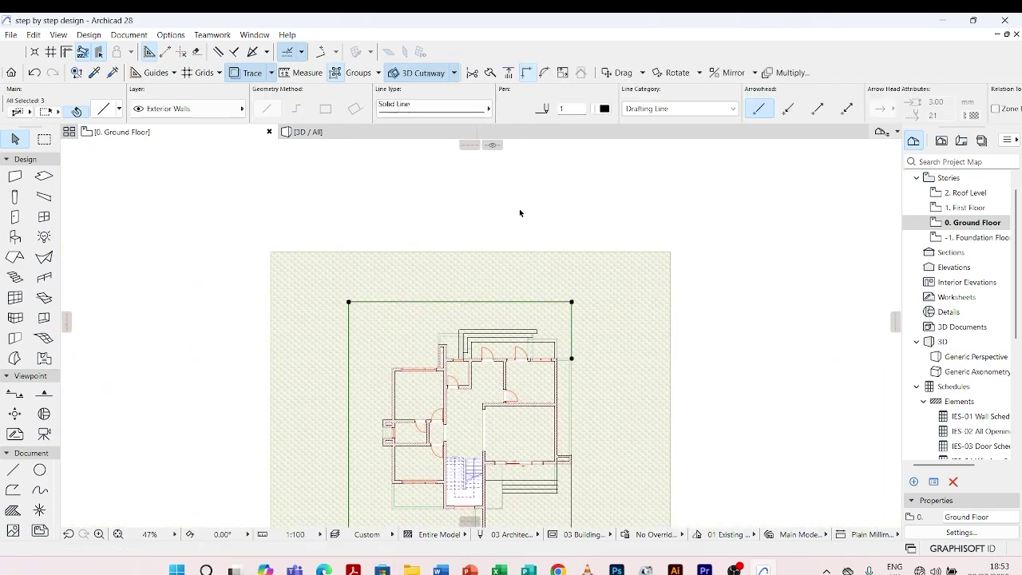
key("Escape")
Step: Examine the line outline around the whole ground floor plan and the free area beside the house
scroll(519, 214, "down", 3)
scroll(503, 376, "up", 3)
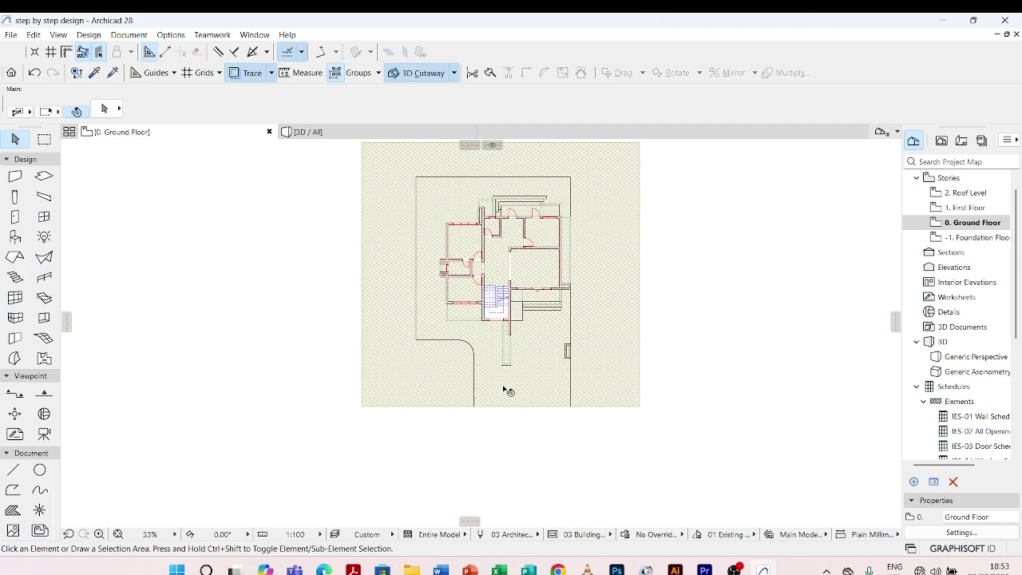
scroll(401, 304, "down", 3)
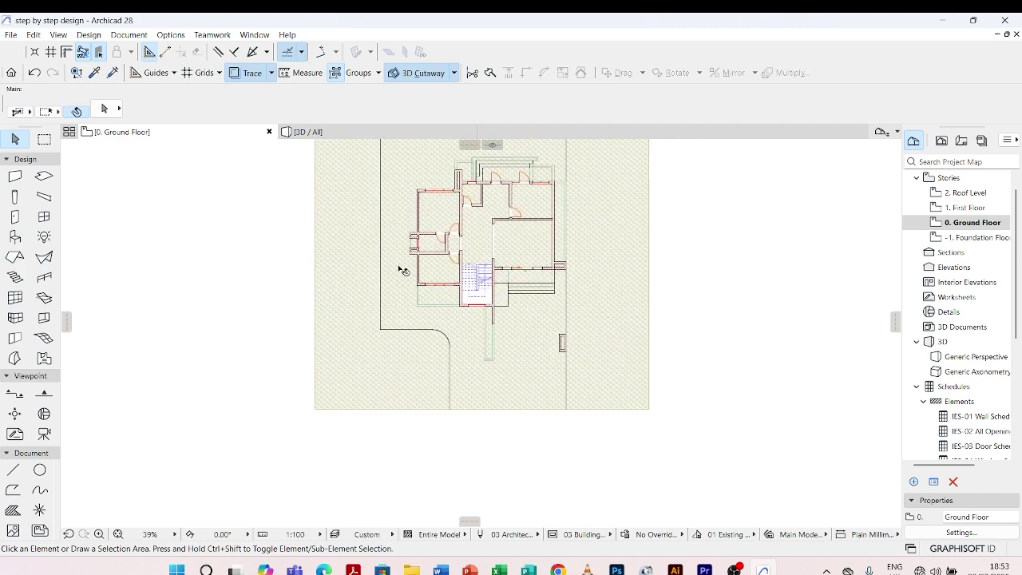
scroll(520, 274, "up", 1)
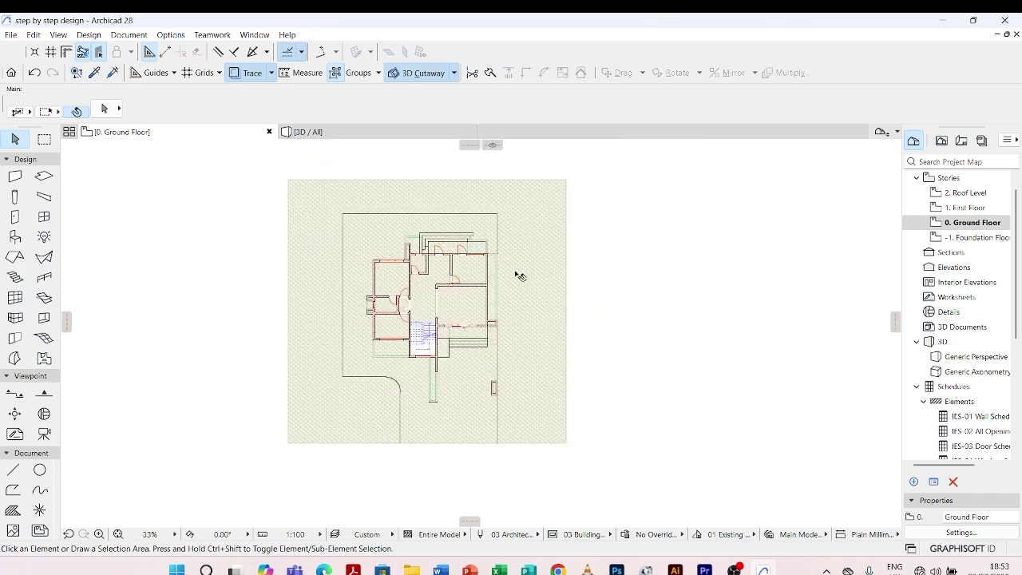
scroll(504, 243, "up", 2)
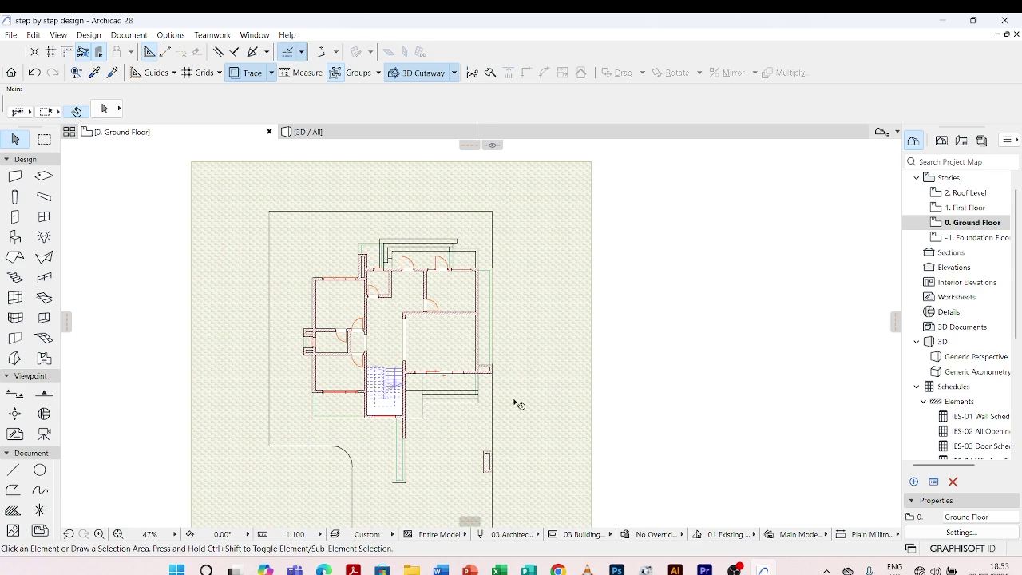
scroll(495, 427, "down", 1)
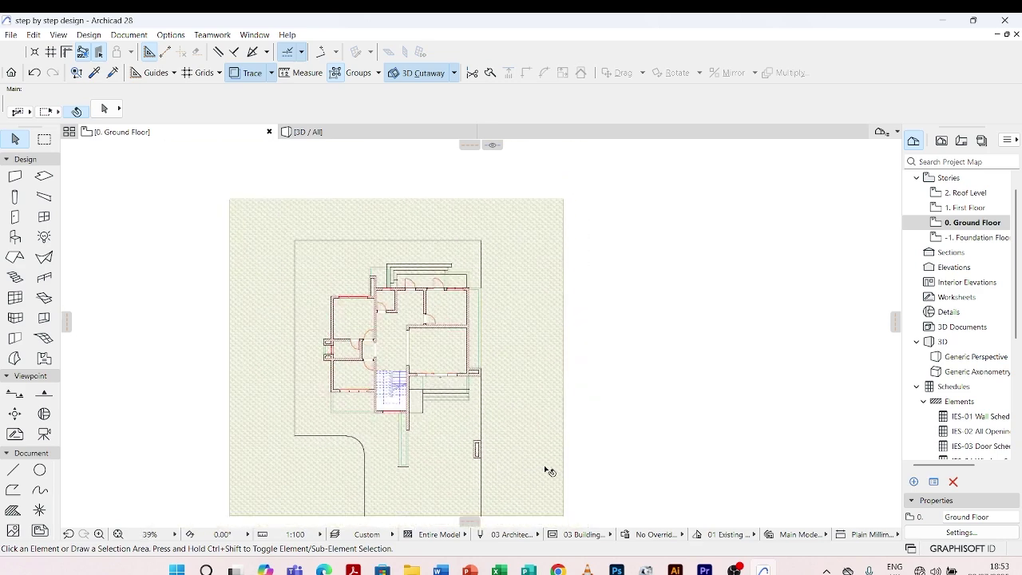
scroll(488, 415, "up", 2)
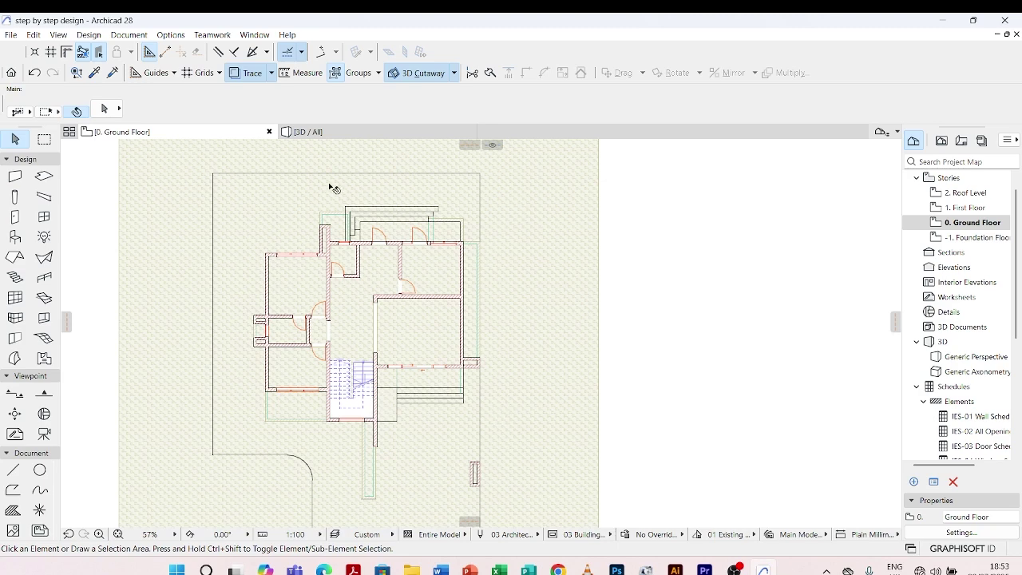
Step: Draw a 1500 x 650 mm rectangle with the Line tool's rectangular method, outside the vertical line on the right side of the house
left_click(15, 471)
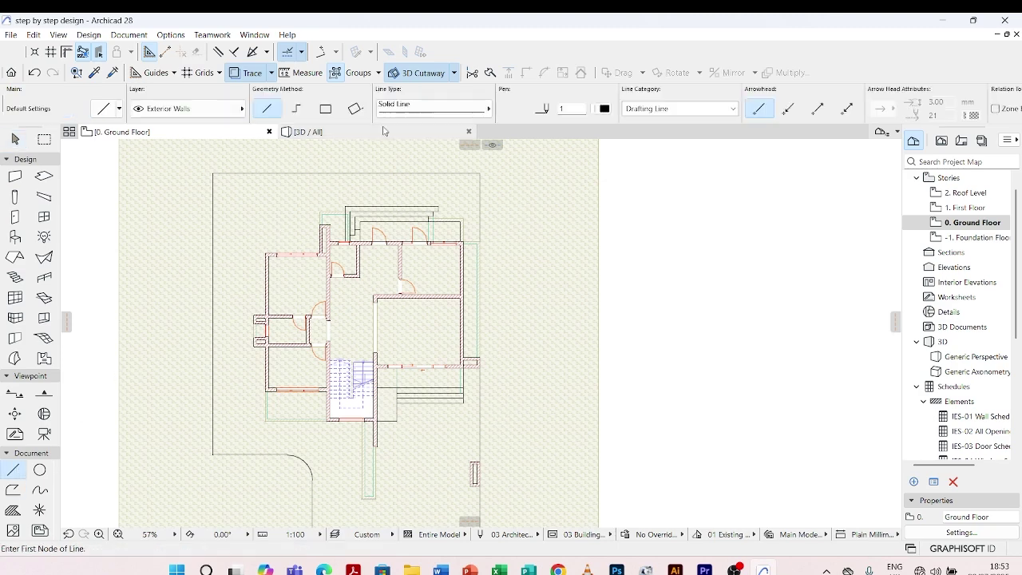
left_click(325, 108)
scroll(493, 190, "up", 3)
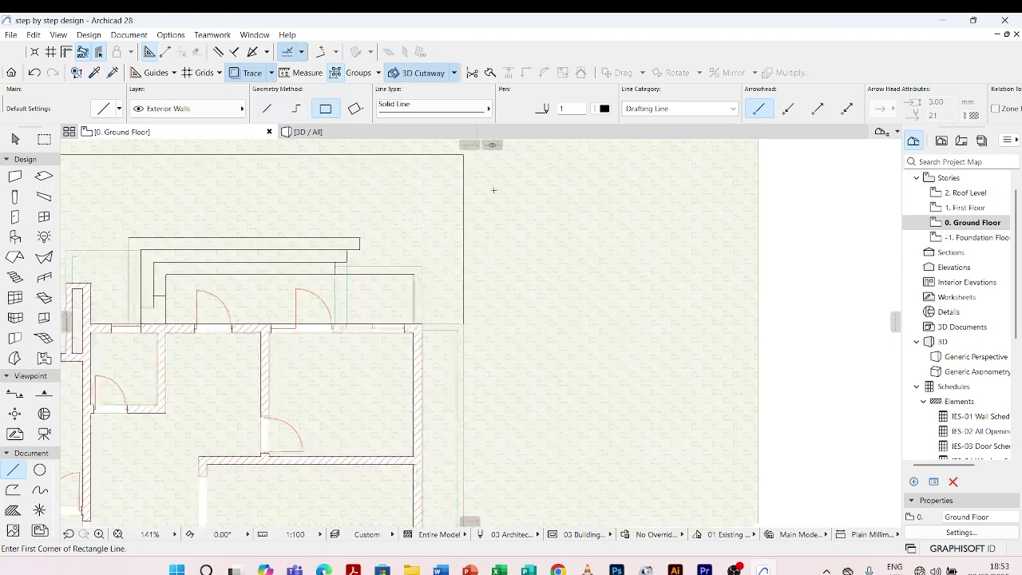
scroll(476, 336, "down", 3)
scroll(473, 408, "up", 5)
key("Escape")
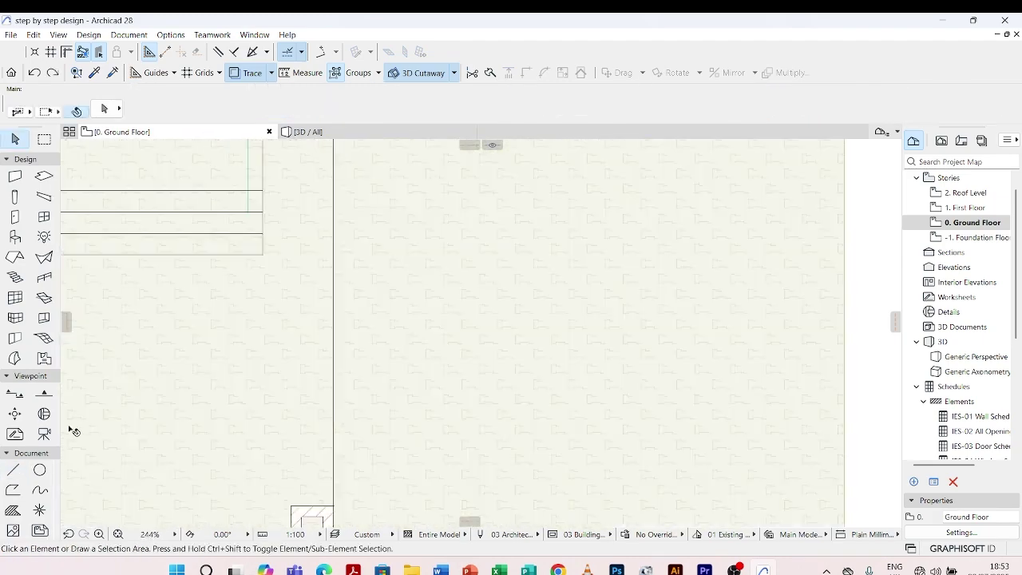
left_click(15, 471)
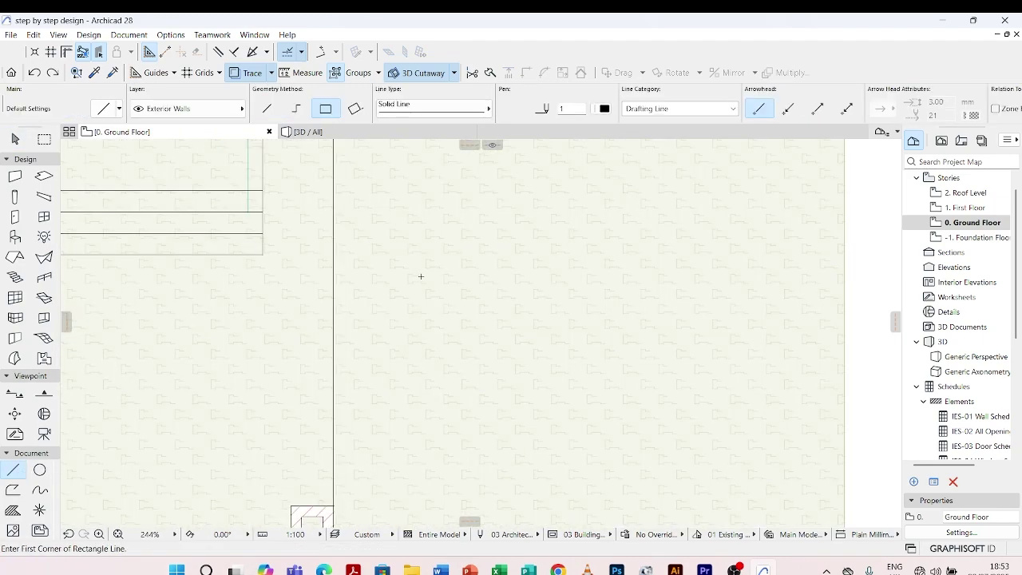
left_click(420, 349)
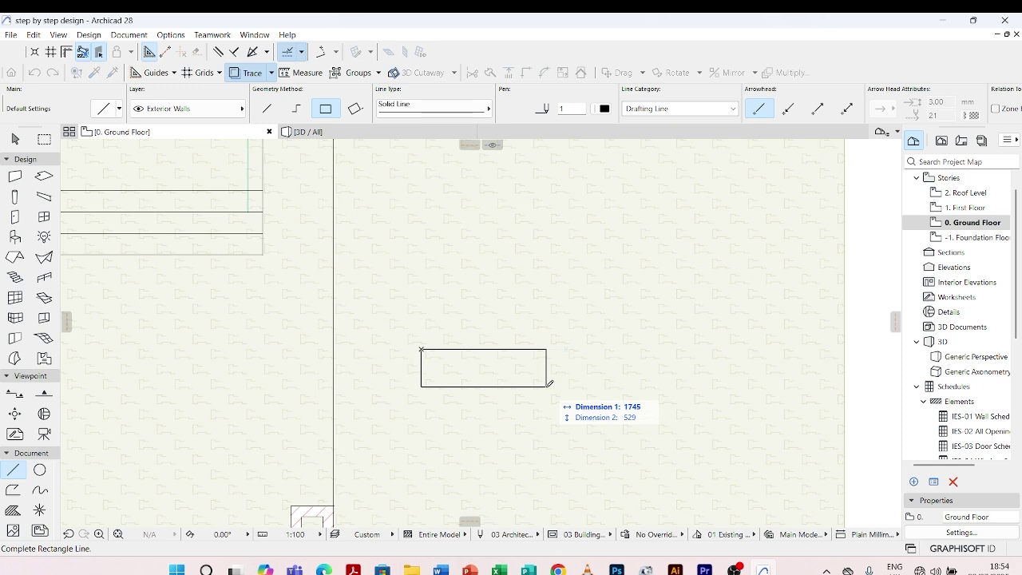
type("1")
key("Tab")
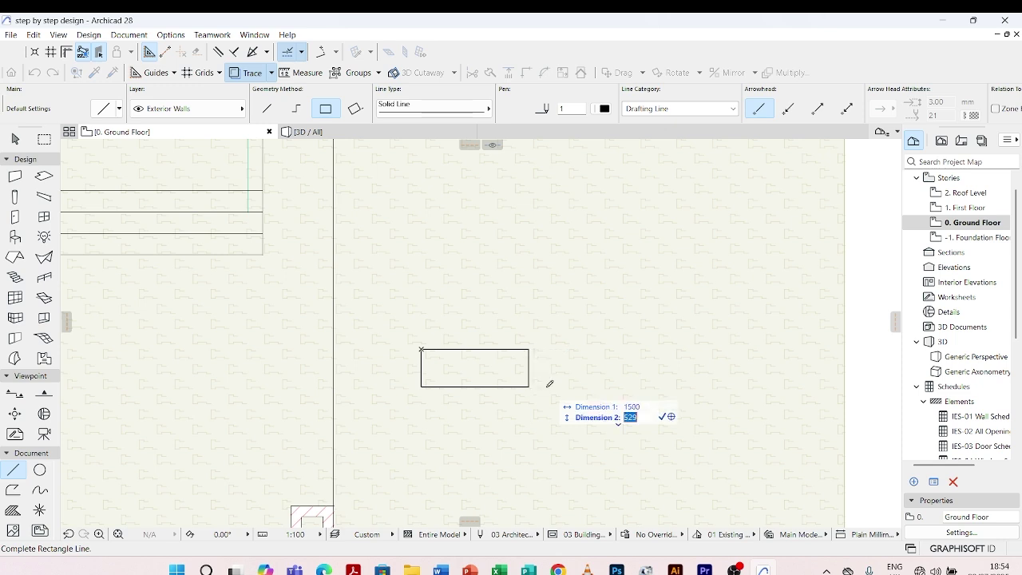
type("650")
key("Return")
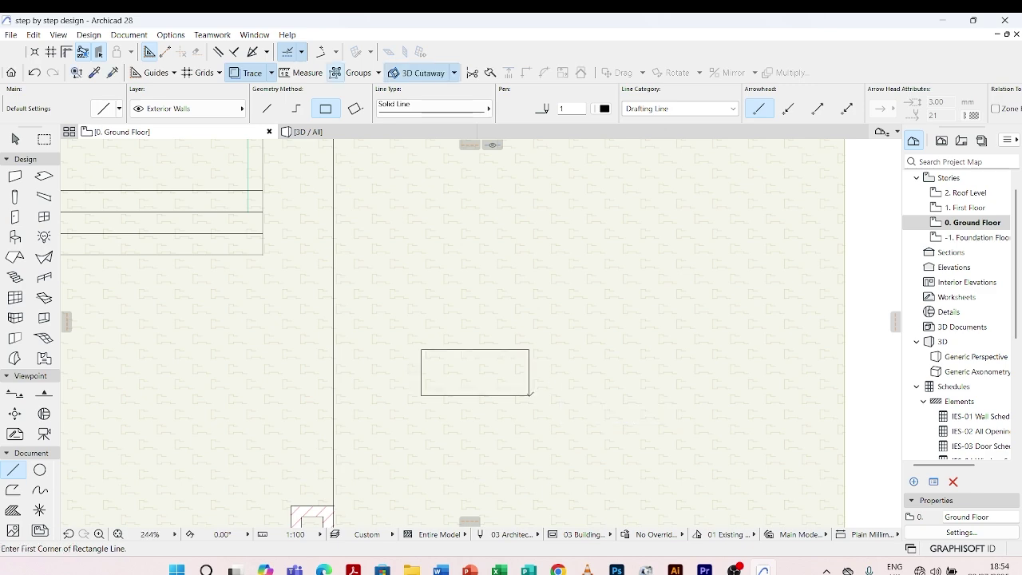
Step: Move the whole rectangle to the vertical outline line and offset it 150 mm outward from that line
scroll(373, 369, "down", 5)
key("Escape")
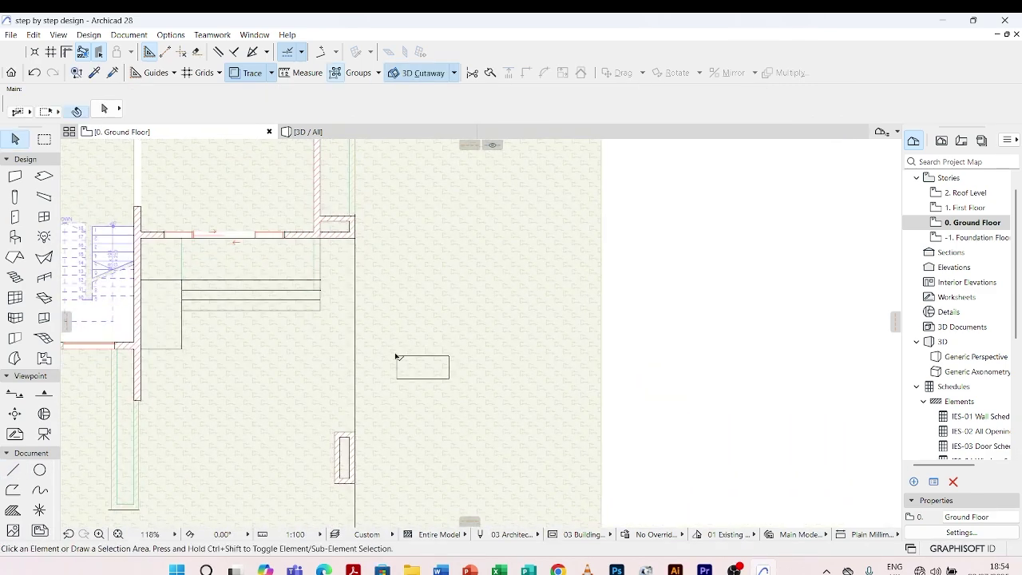
left_click(383, 339)
left_click(485, 395)
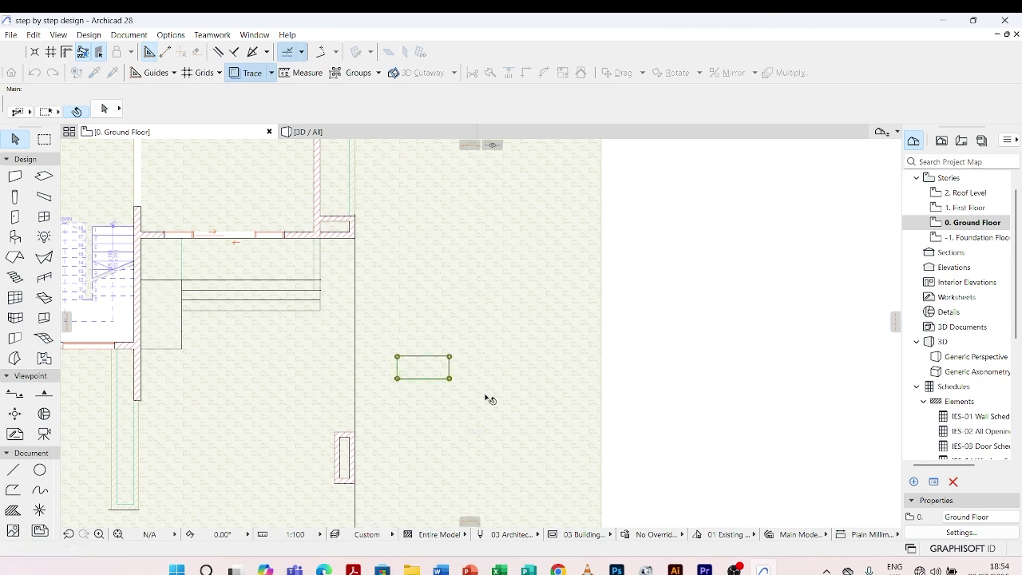
scroll(400, 369, "up", 4)
left_click_drag(396, 388, 339, 388)
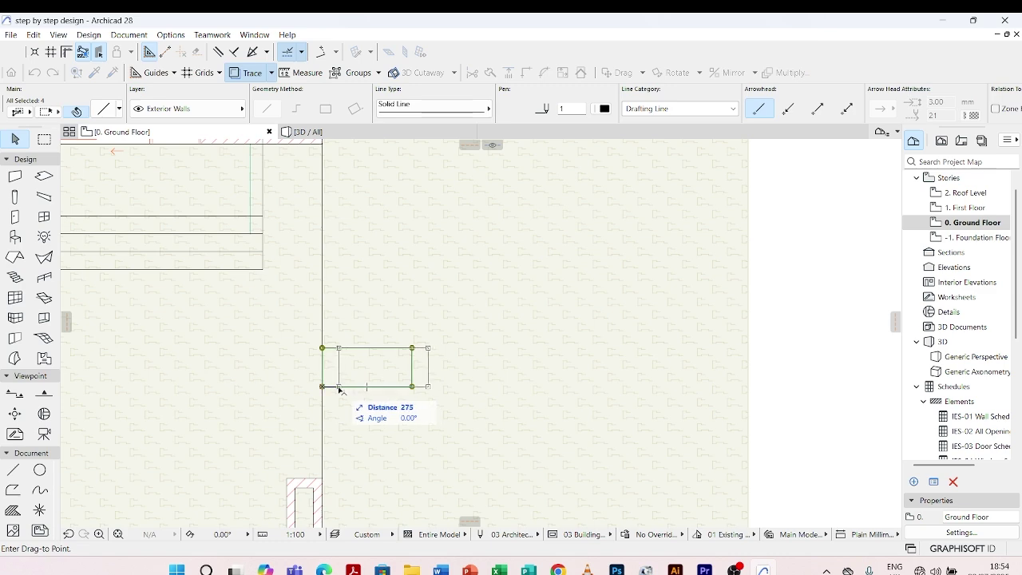
type("150")
key("Return")
scroll(355, 455, "down", 4)
scroll(339, 392, "up", 3)
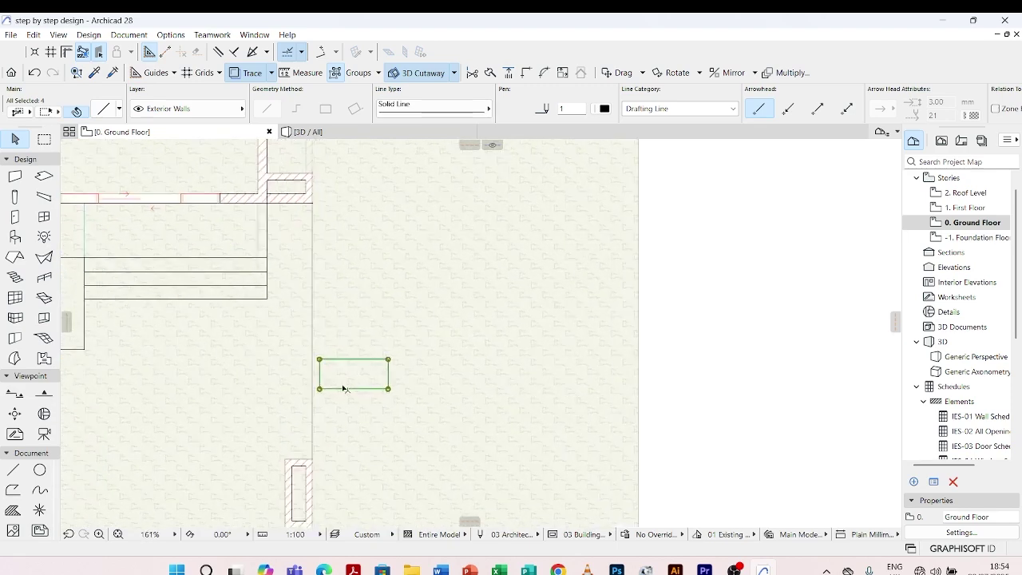
scroll(344, 388, "up", 1)
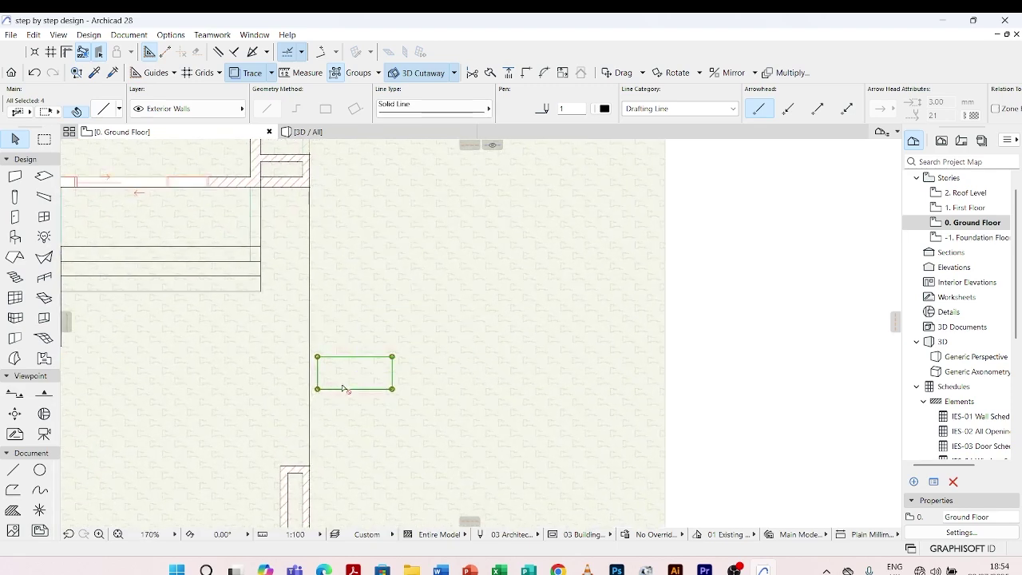
Step: Copy the rectangle directly above the original and move the copy up 150 mm to leave a gap between them
key("ctrl+shift+d")
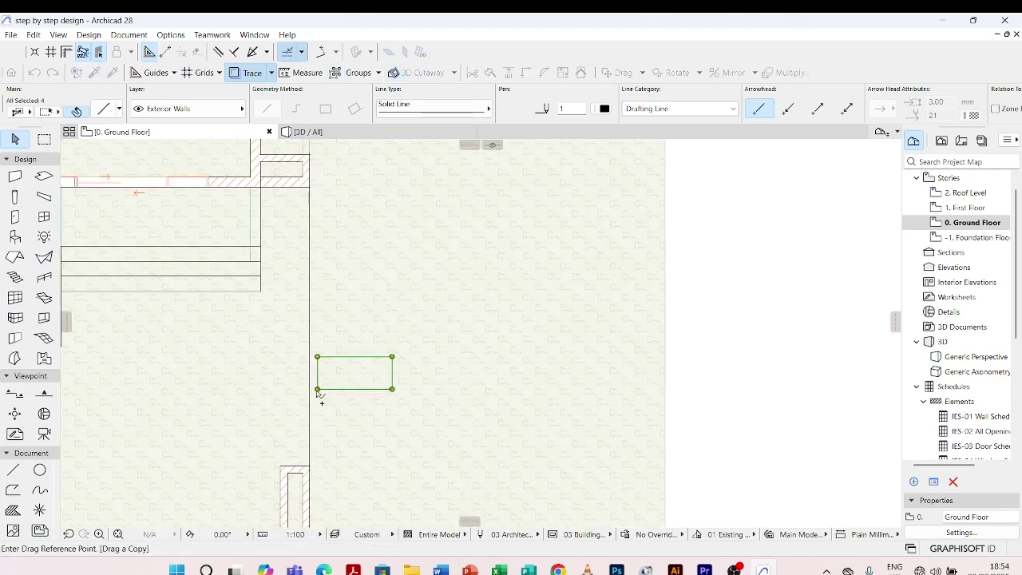
left_click(317, 390)
left_click(317, 357)
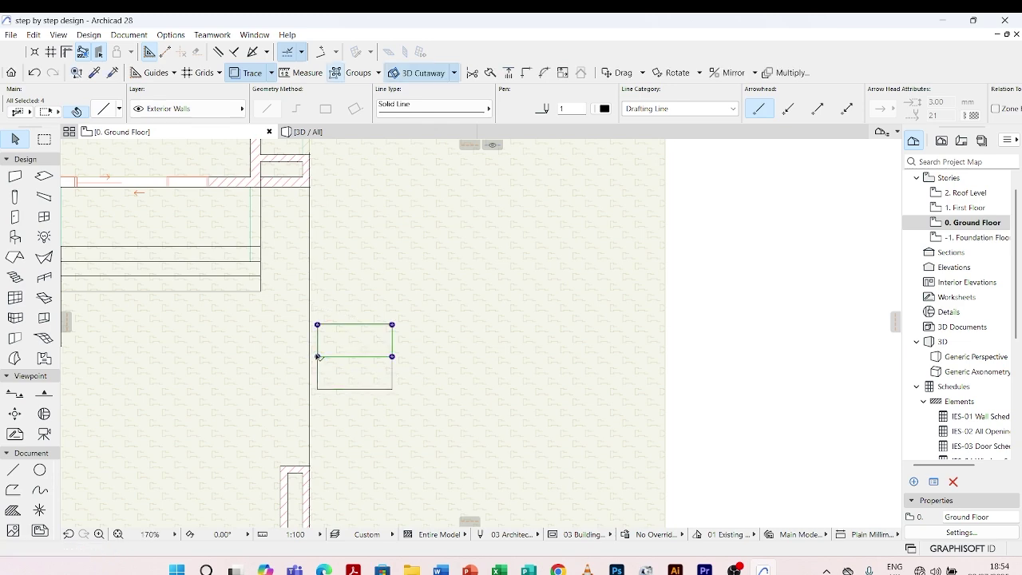
scroll(317, 357, "up", 3)
key("ctrl+d")
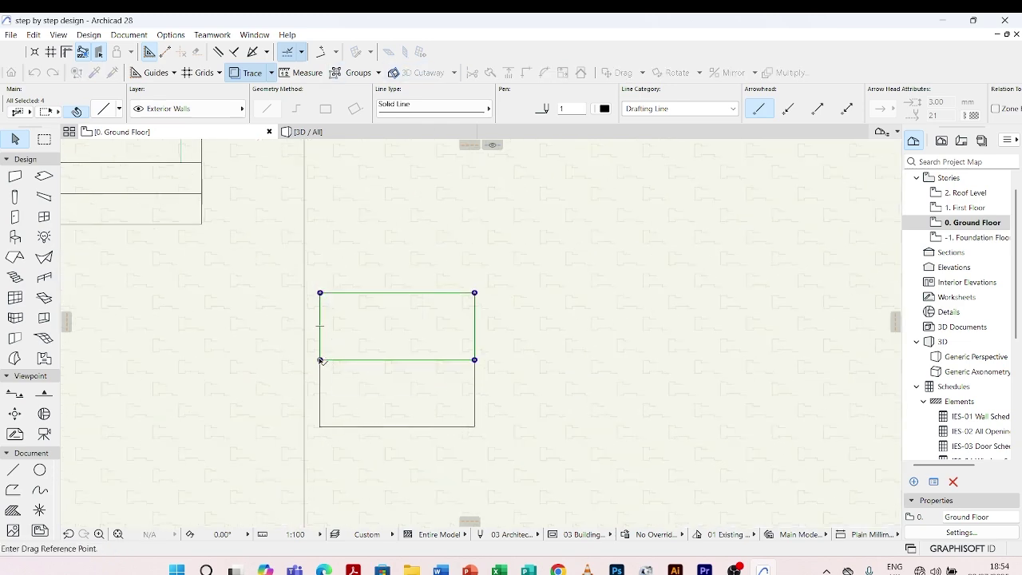
left_click(320, 360)
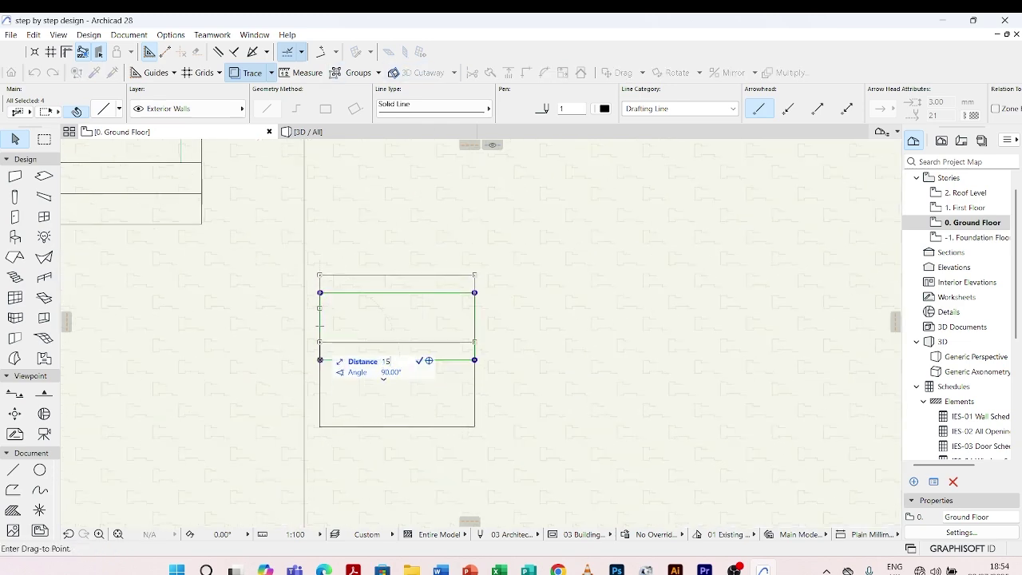
type("150")
key("Return")
scroll(335, 343, "down", 5)
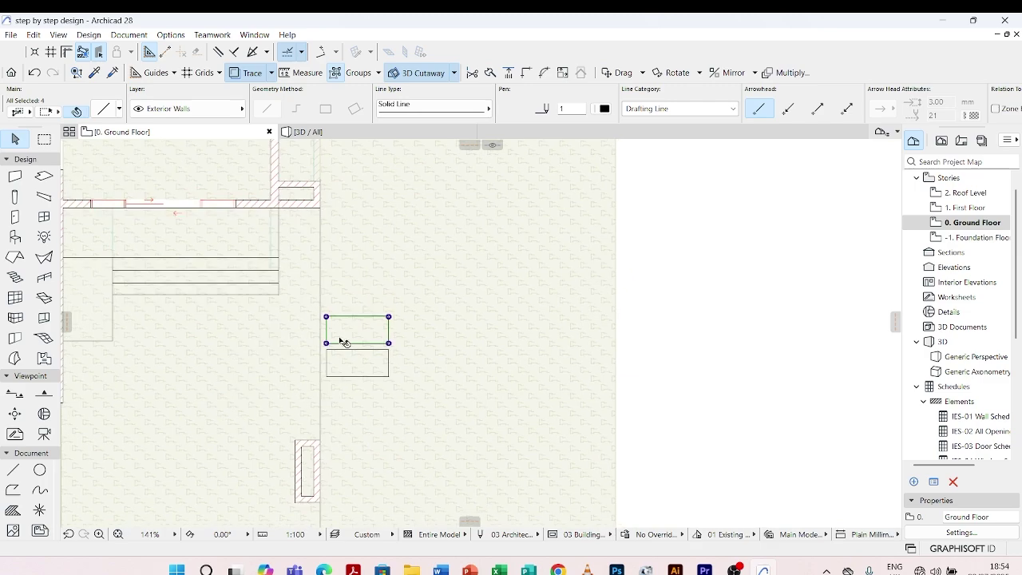
Step: Move the upper rectangle horizontally to the right by half its length, from its lower left corner to its lower edge's midpoint
scroll(357, 393, "down", 2)
scroll(356, 398, "up", 6)
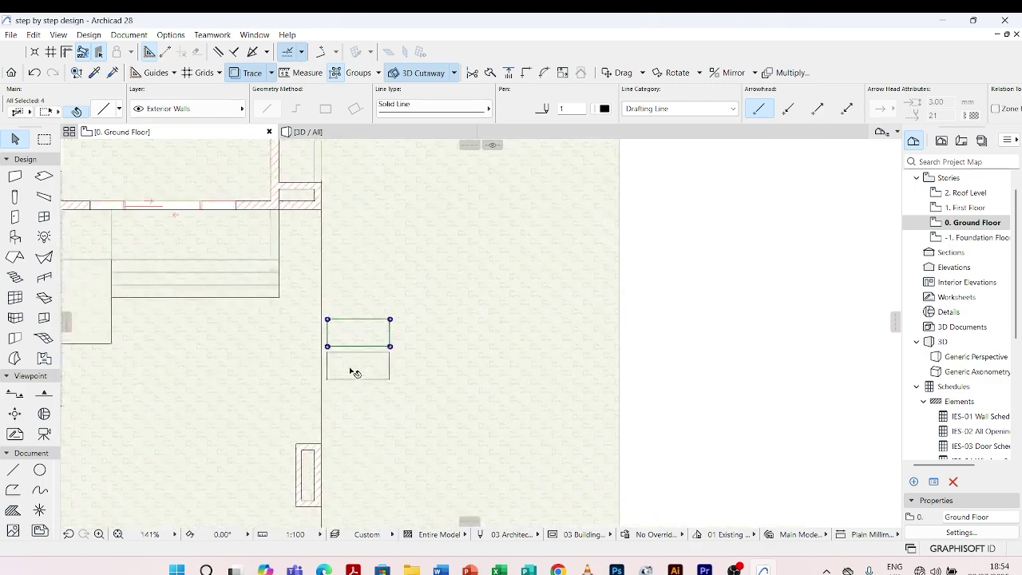
scroll(311, 331, "up", 3)
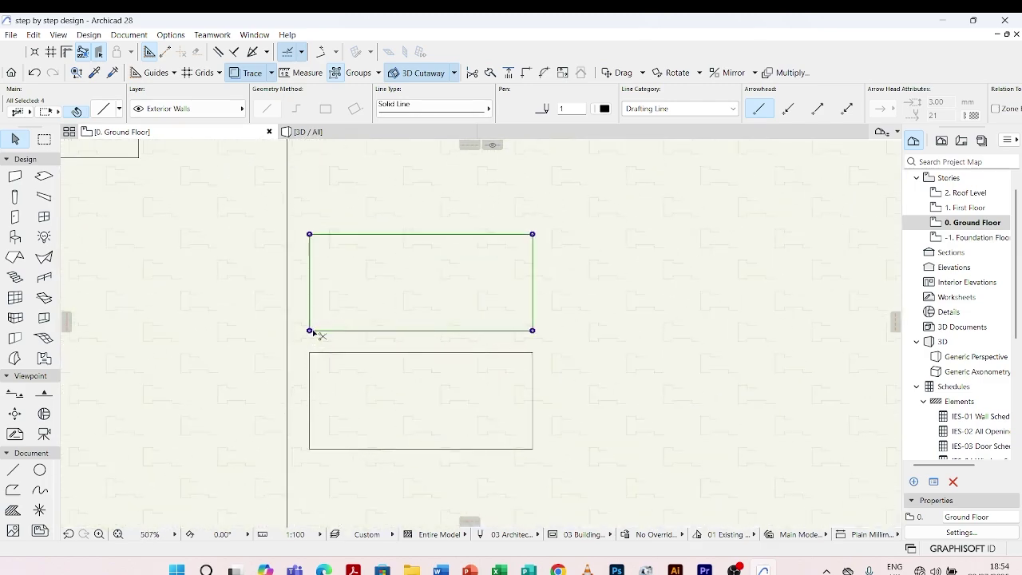
key("ctrl+d")
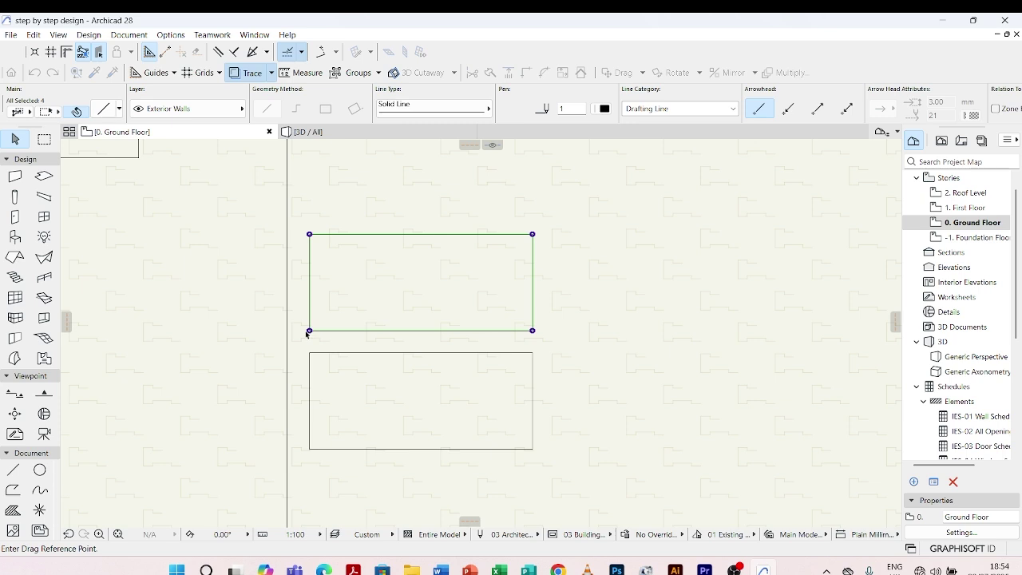
left_click(310, 330)
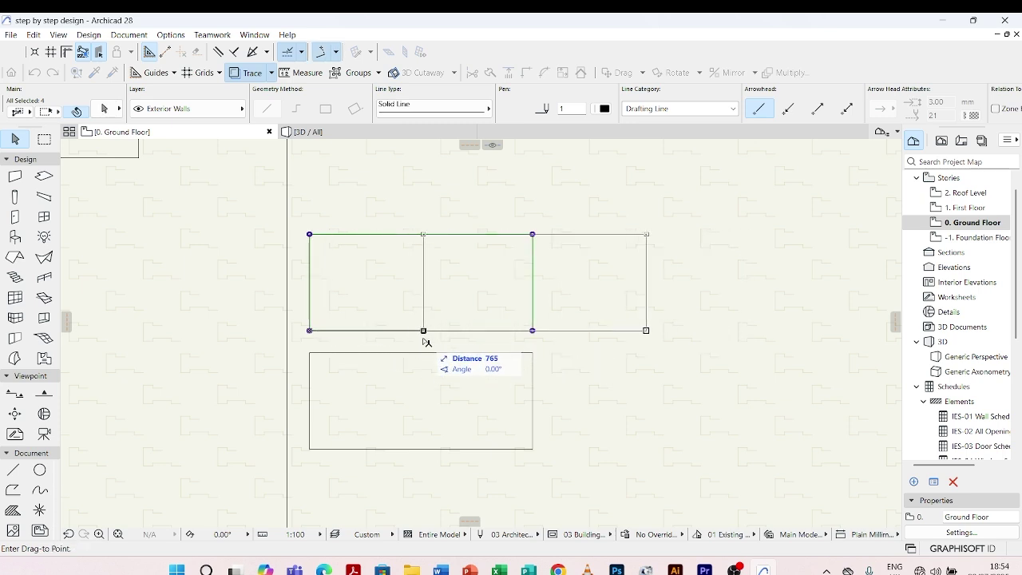
scroll(423, 337, "up", 4)
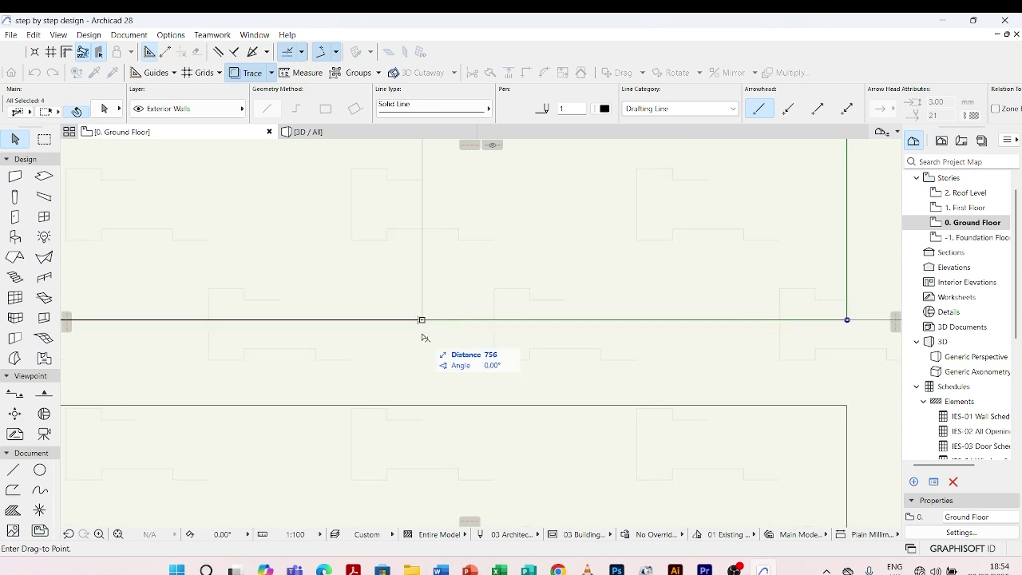
left_click(419, 323)
scroll(416, 333, "down", 5)
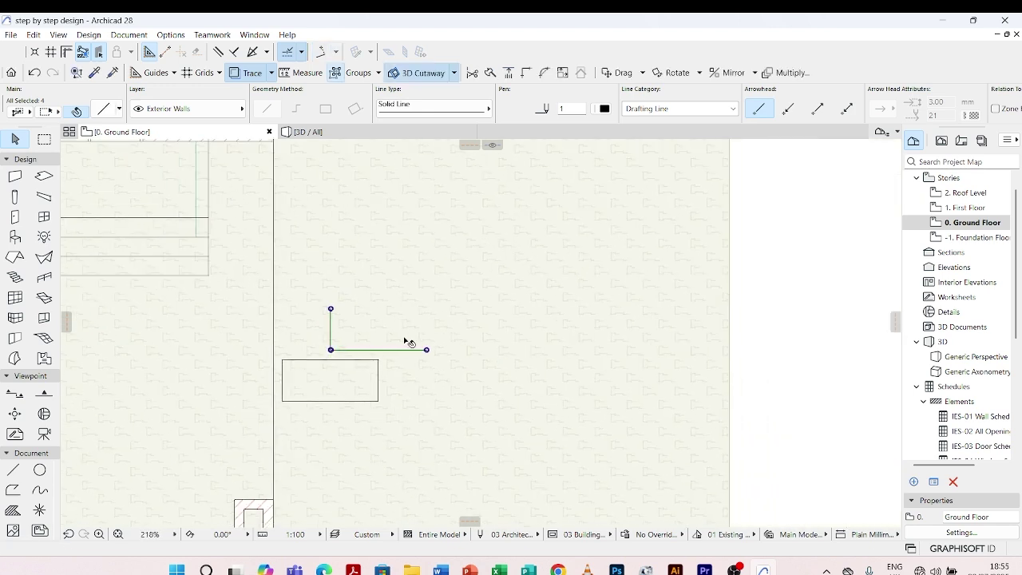
left_click(349, 408)
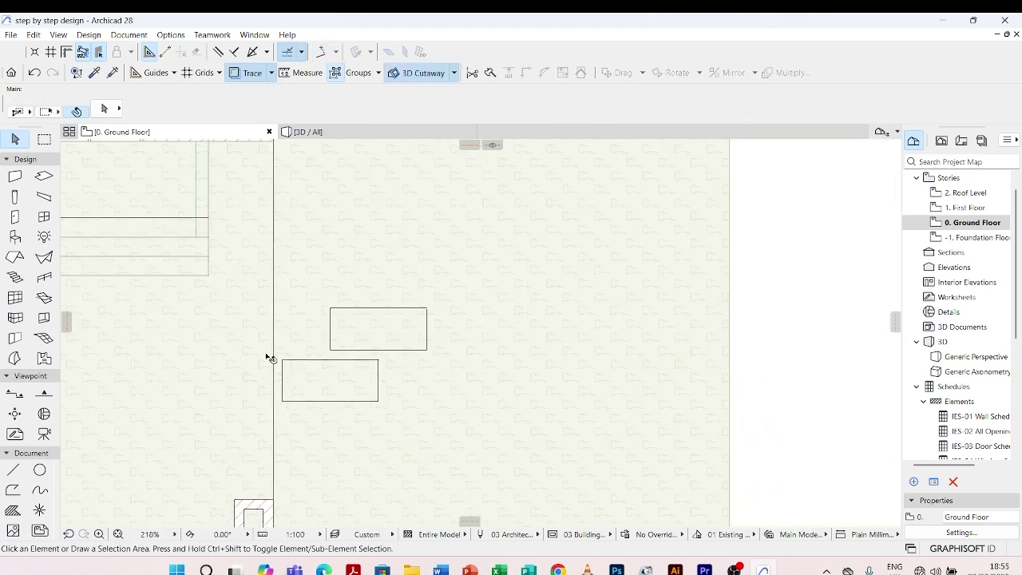
Step: Copy both staggered rectangles straight up so the copied pair sits directly on the upper rectangle's top edge
left_click_drag(452, 275, 282, 445)
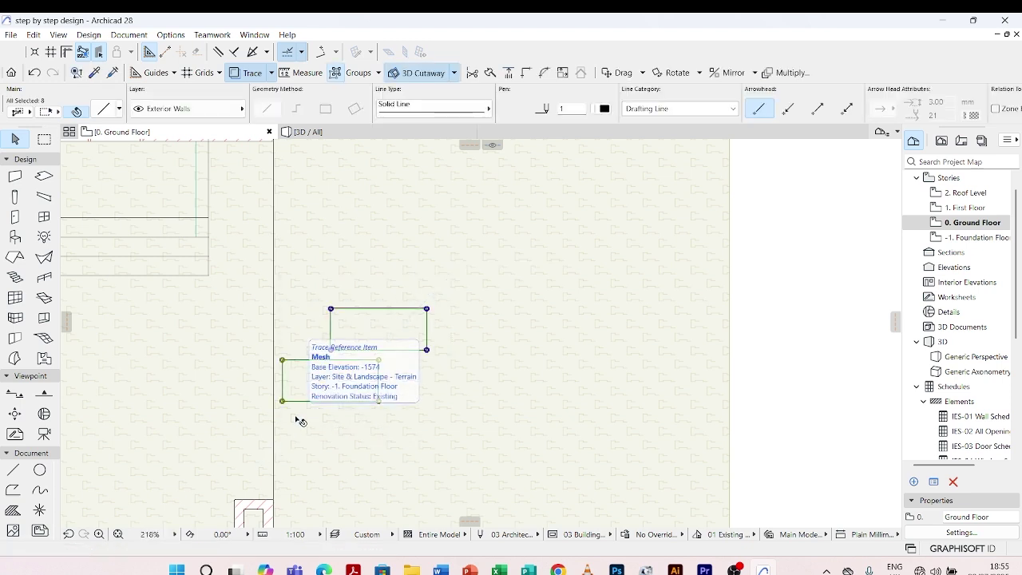
key("ctrl+shift+d")
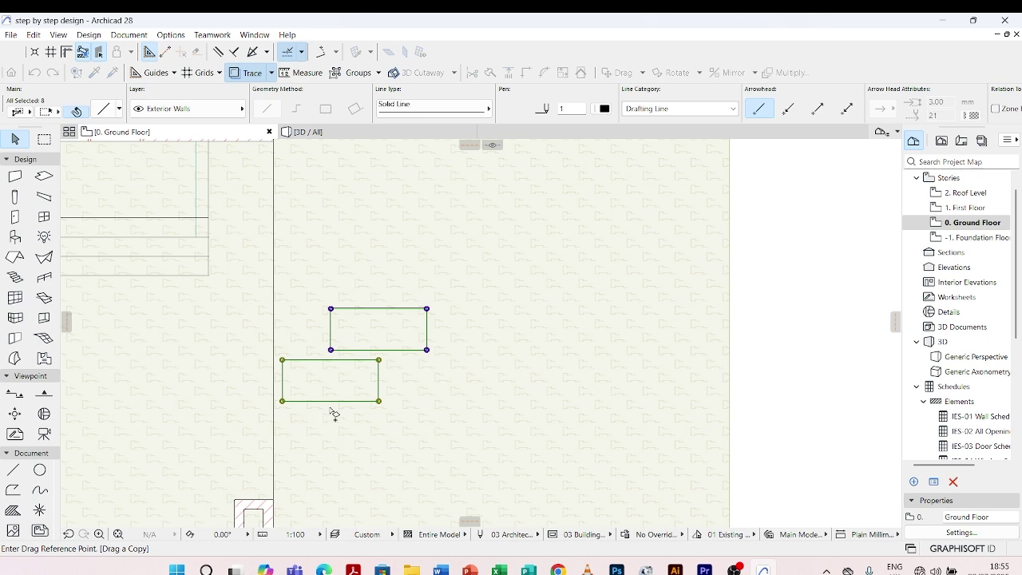
left_click(379, 401)
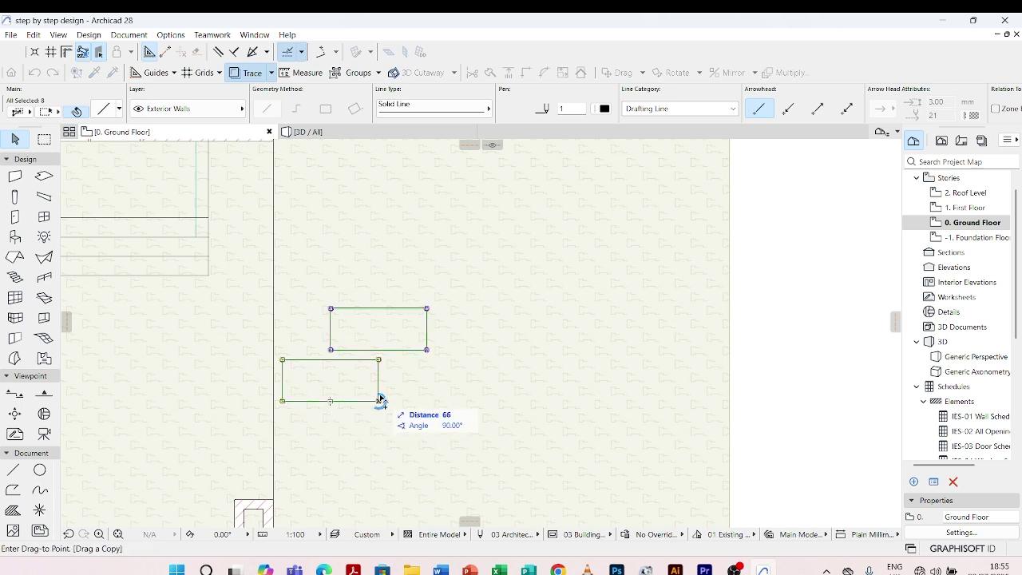
left_click(379, 309)
Step: Move the copied pair of rectangles up 150 mm to leave a gap above the original pair
key("ctrl+shift+d")
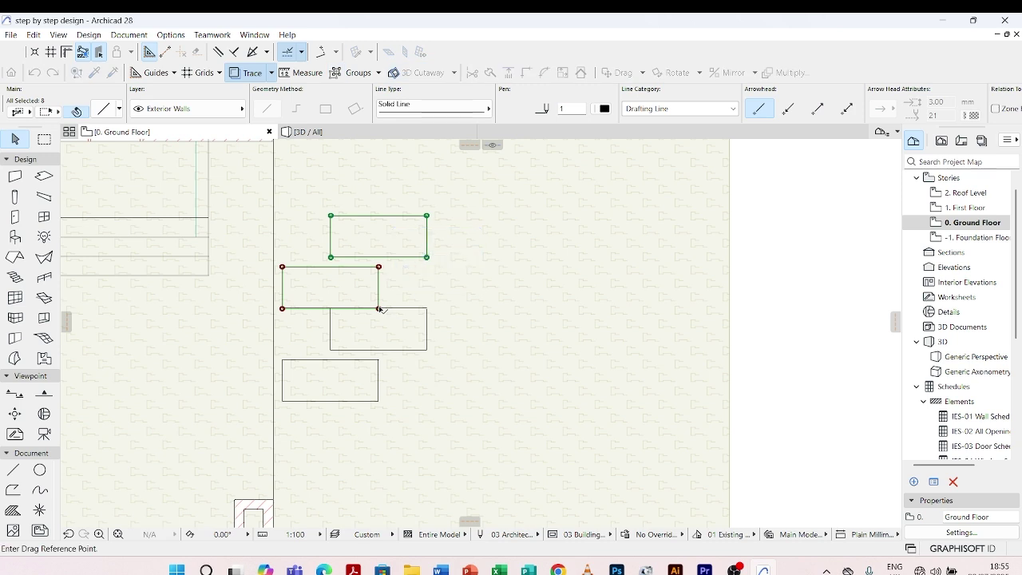
left_click(379, 309)
type("150")
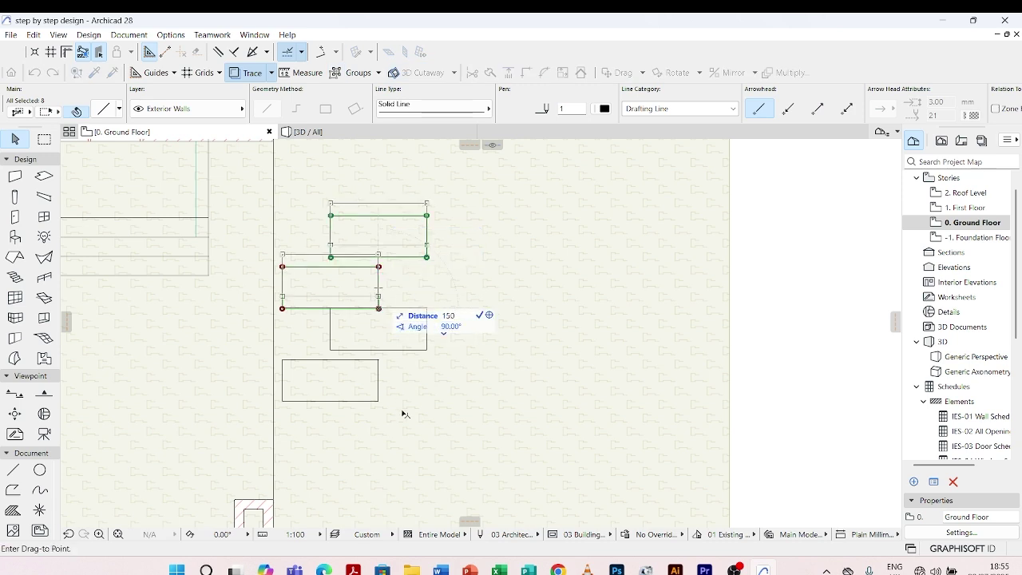
key("Return")
scroll(388, 287, "down", 2)
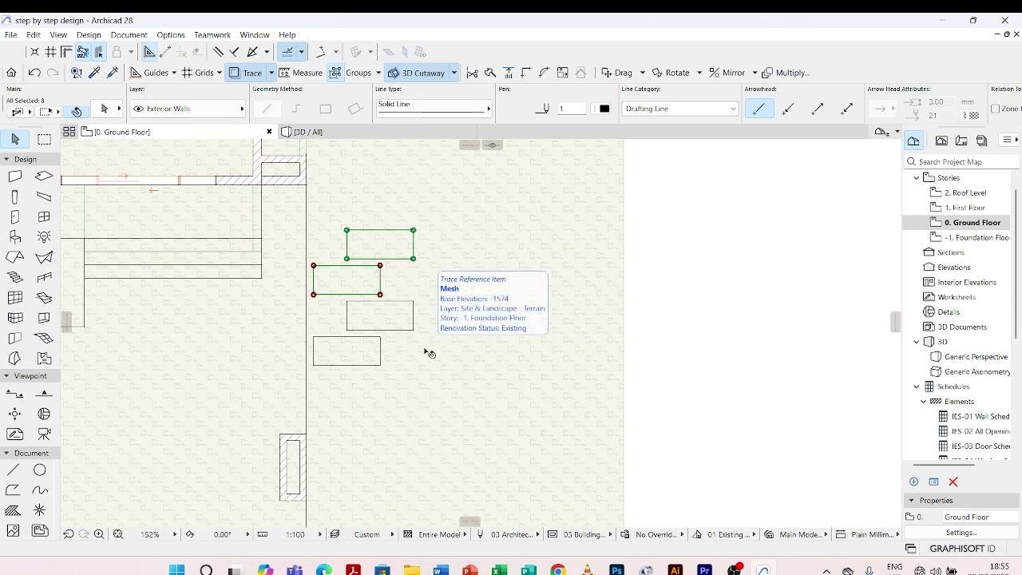
Step: Select the lines of the upper three rectangles, leaving out the lowest rectangle and the long vertical outline line
left_click(423, 347)
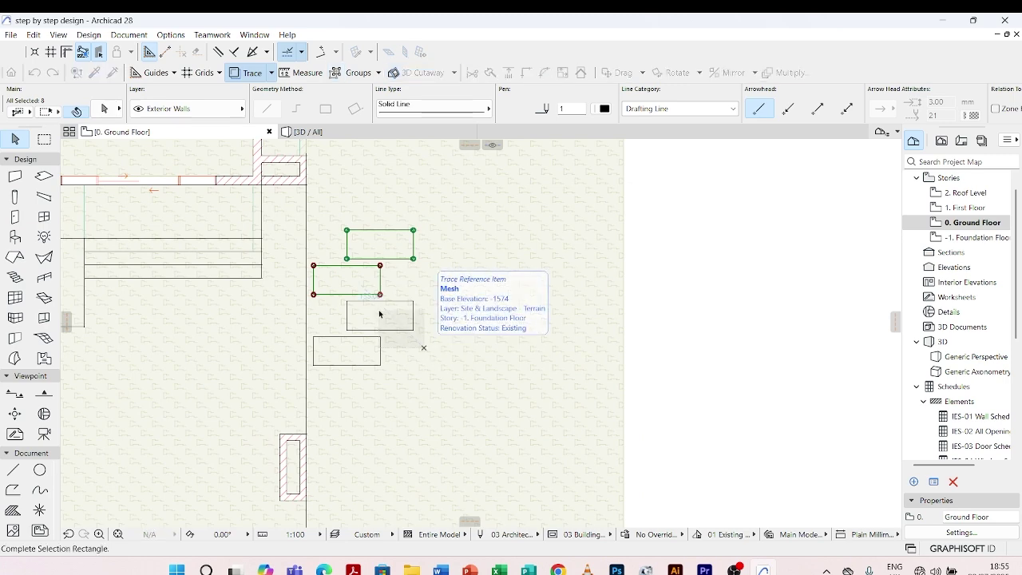
left_click(326, 244)
left_click(351, 220)
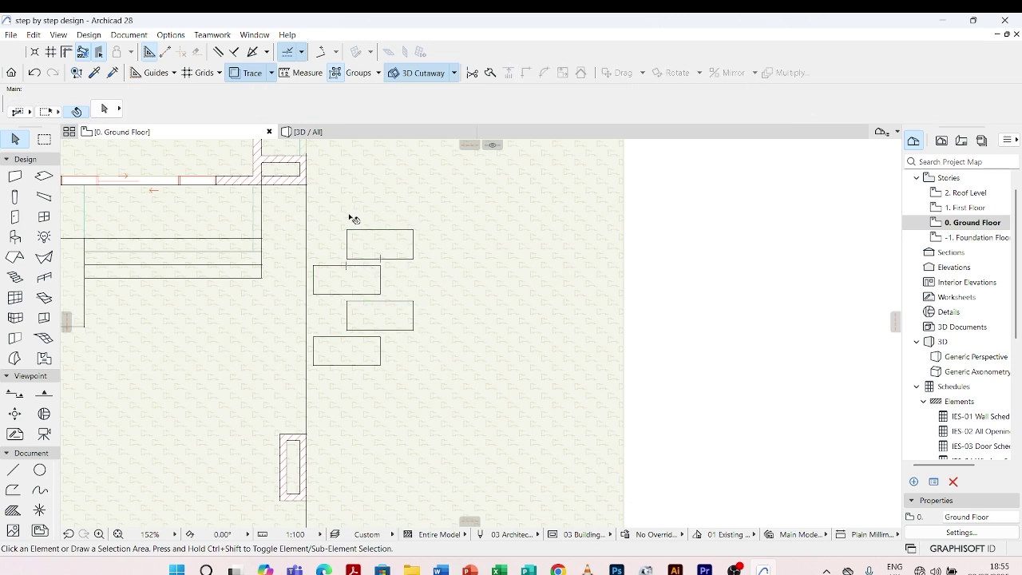
left_click(430, 340)
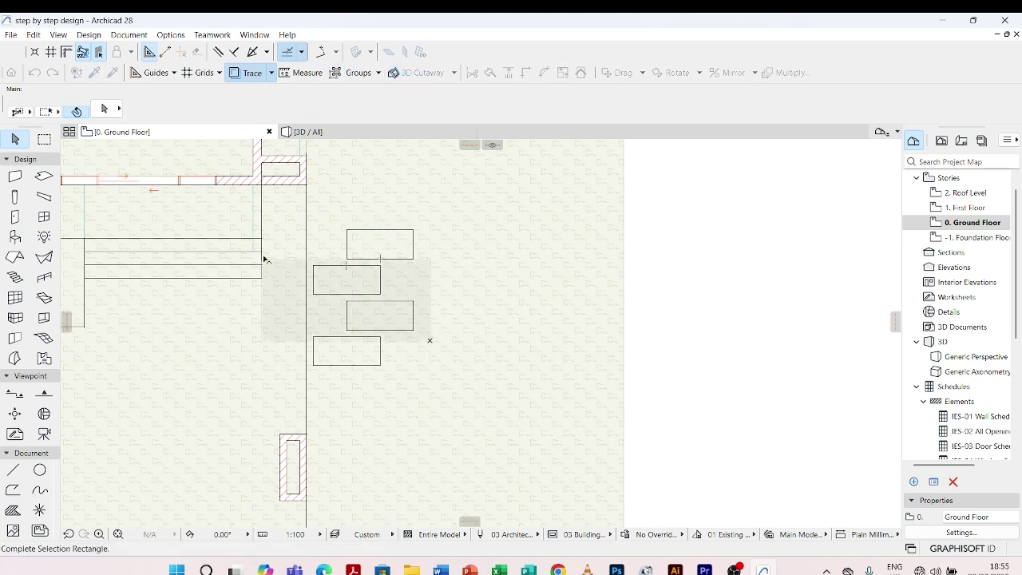
left_click(293, 214)
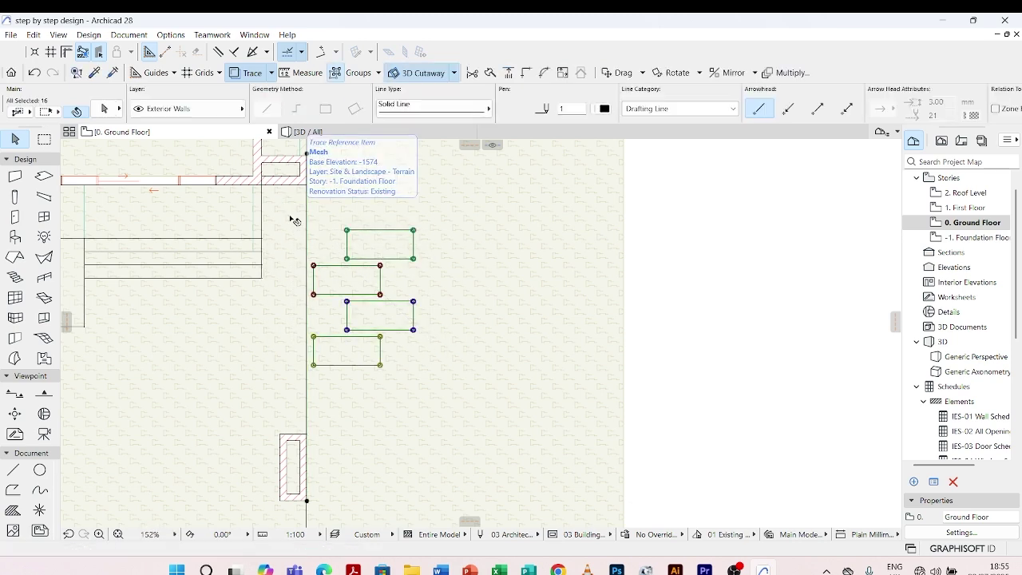
left_click(308, 206, "shift")
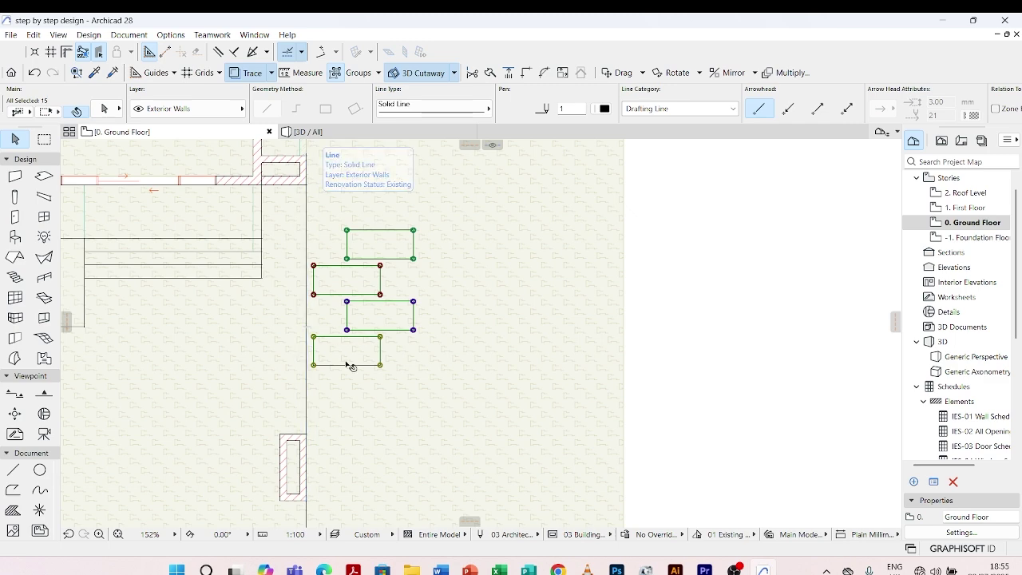
scroll(351, 368, "up", 3)
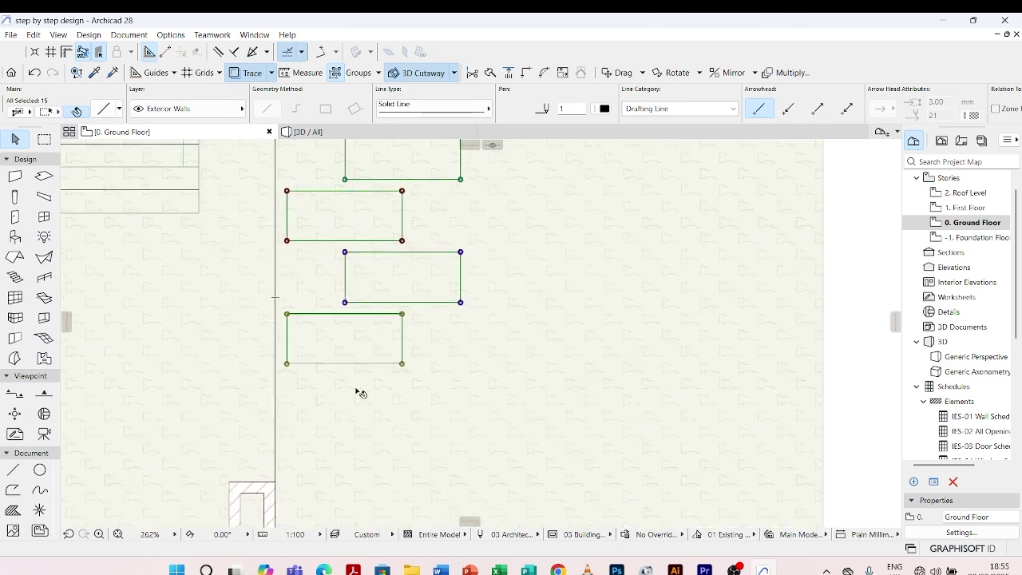
left_click(299, 314, "shift")
left_click(287, 342, "shift")
left_click(403, 336, "shift")
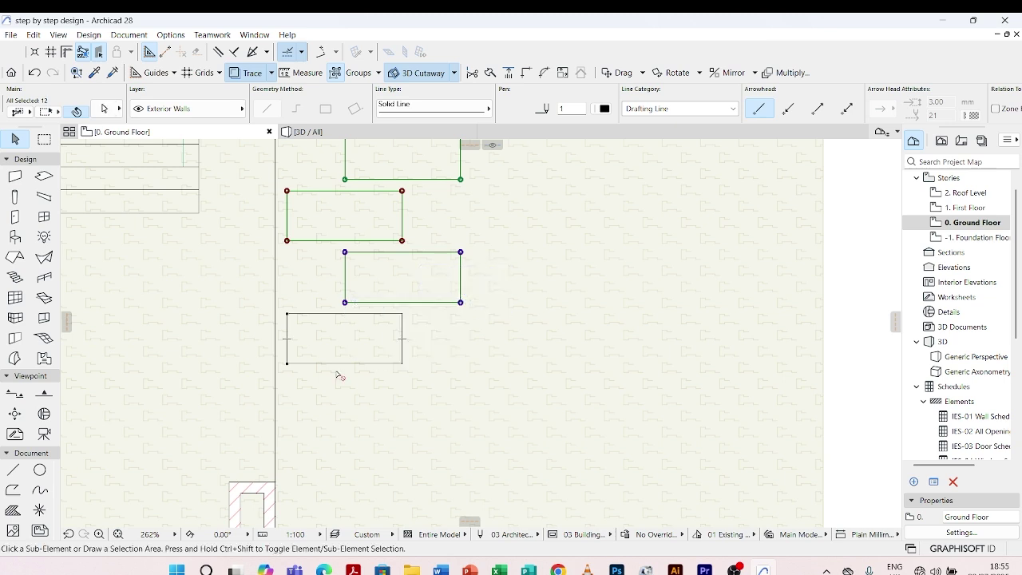
Step: Try to copy the three selected rectangles straight up, starting from the lowest rectangle's upper right corner
key("ctrl+d")
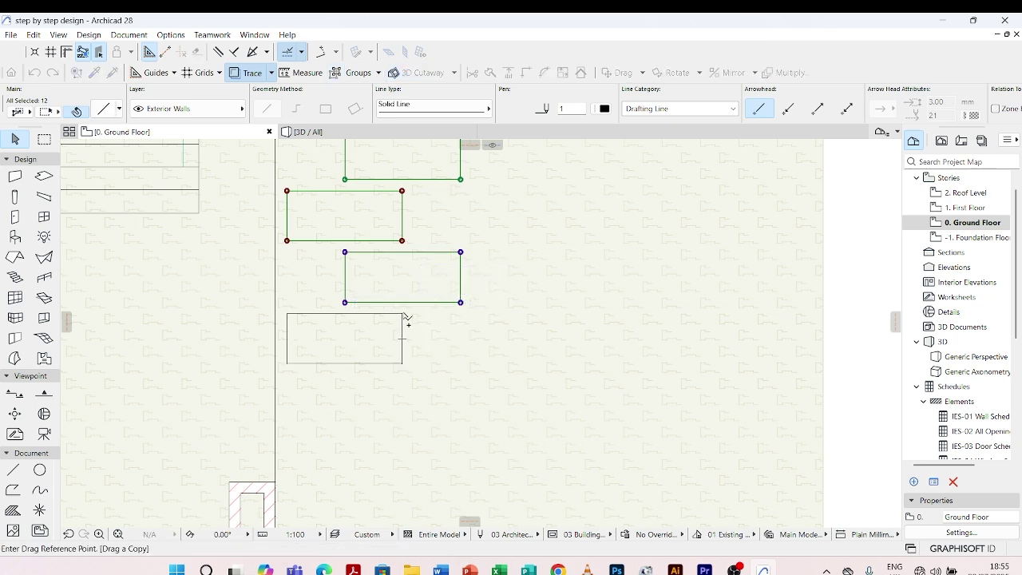
left_click(402, 314)
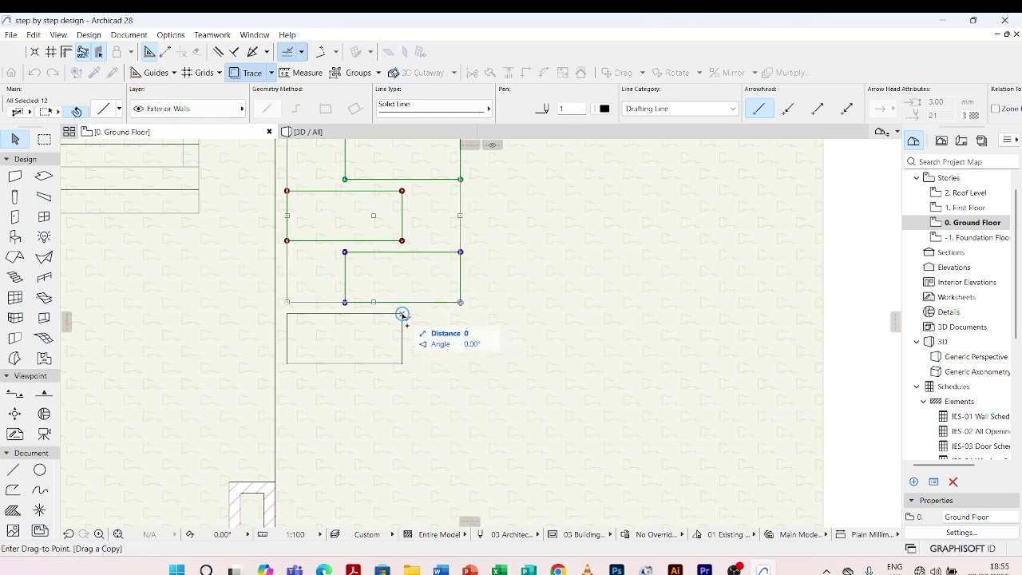
scroll(402, 314, "down", 3)
scroll(410, 225, "up", 2)
scroll(410, 224, "up", 2)
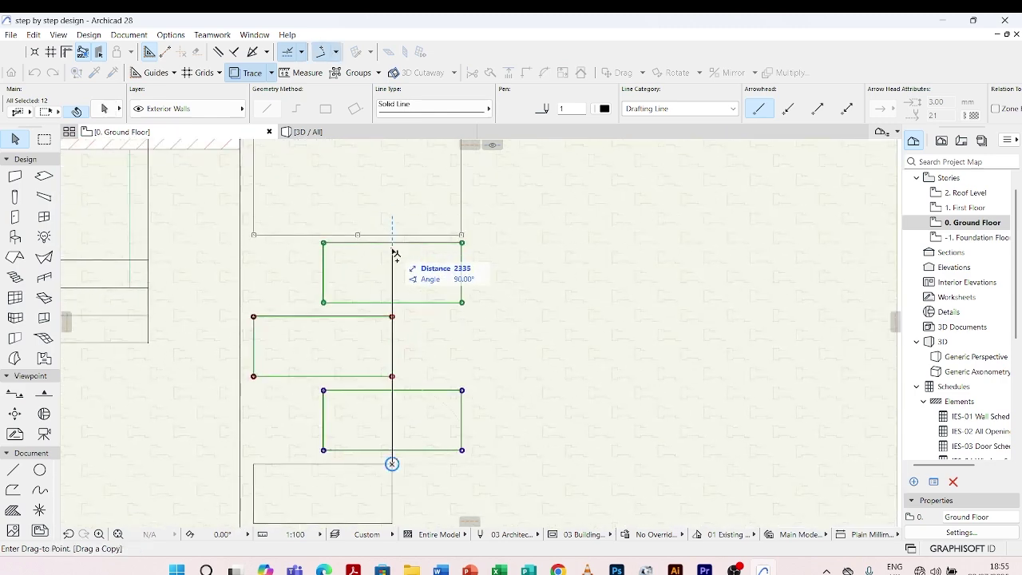
left_click(393, 250)
scroll(396, 347, "down", 3)
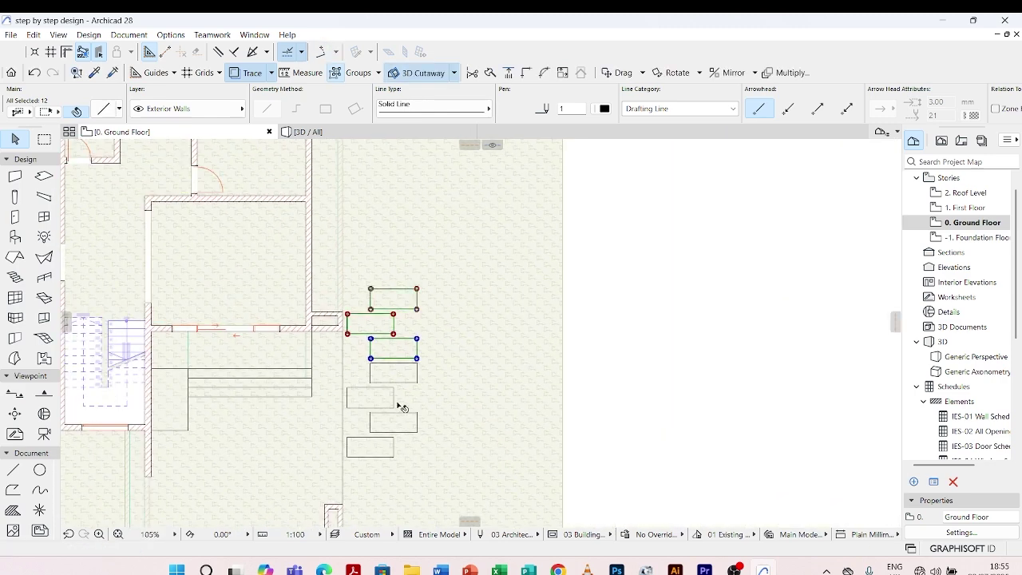
Step: Undo the last copy of the three rectangles
key("ctrl+alt+d")
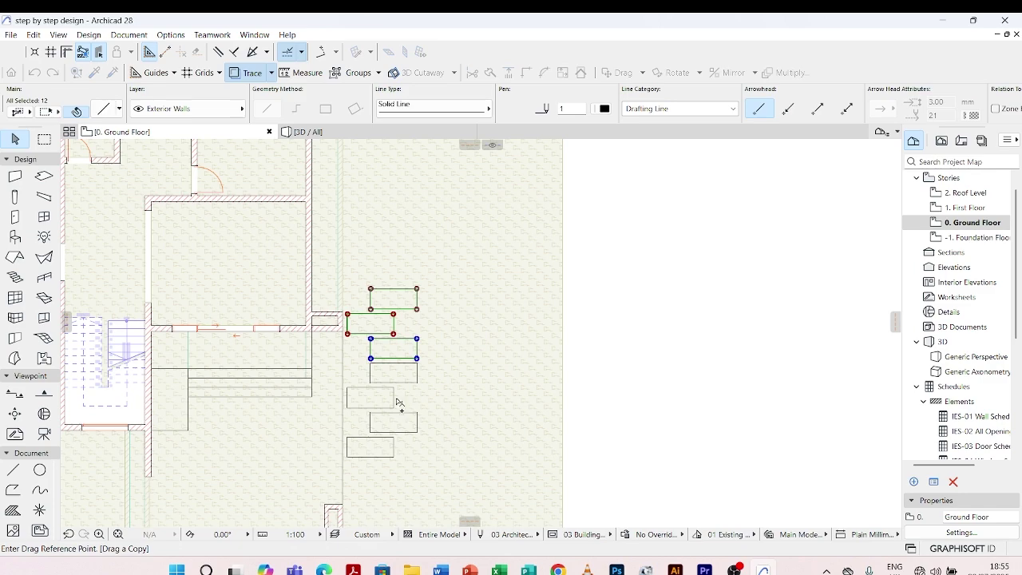
scroll(401, 376, "up", 2)
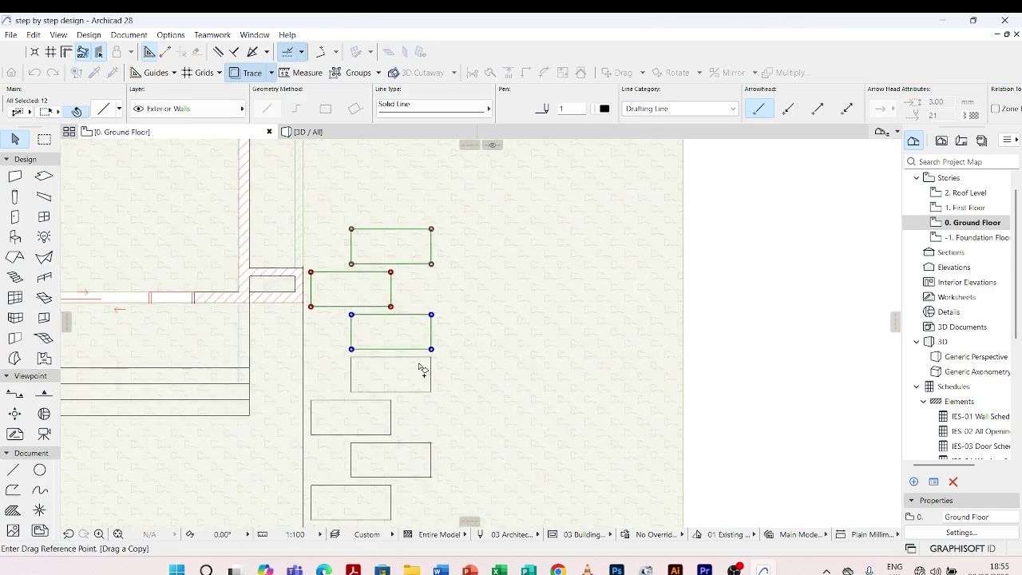
scroll(386, 338, "down", 2)
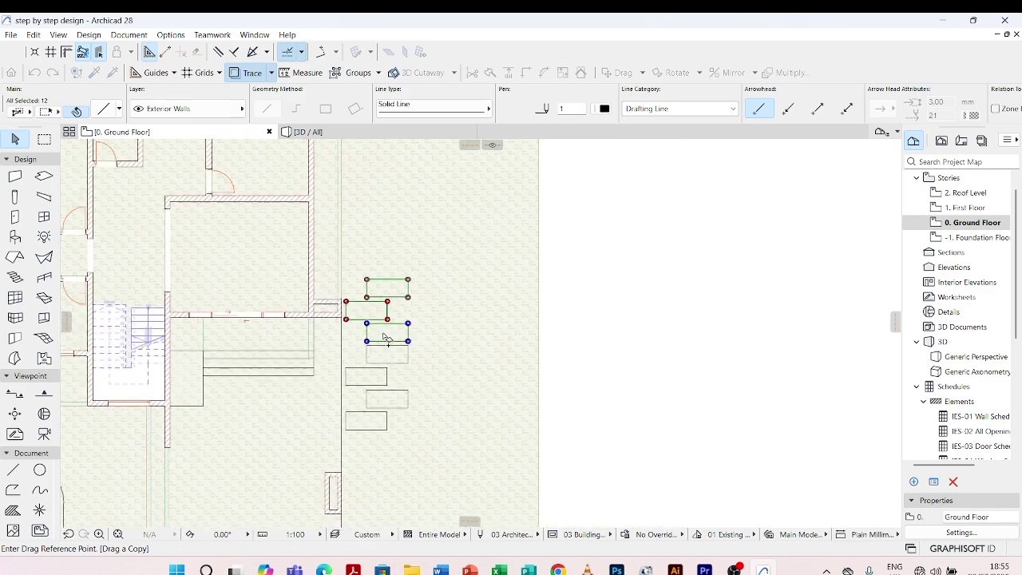
key("Escape")
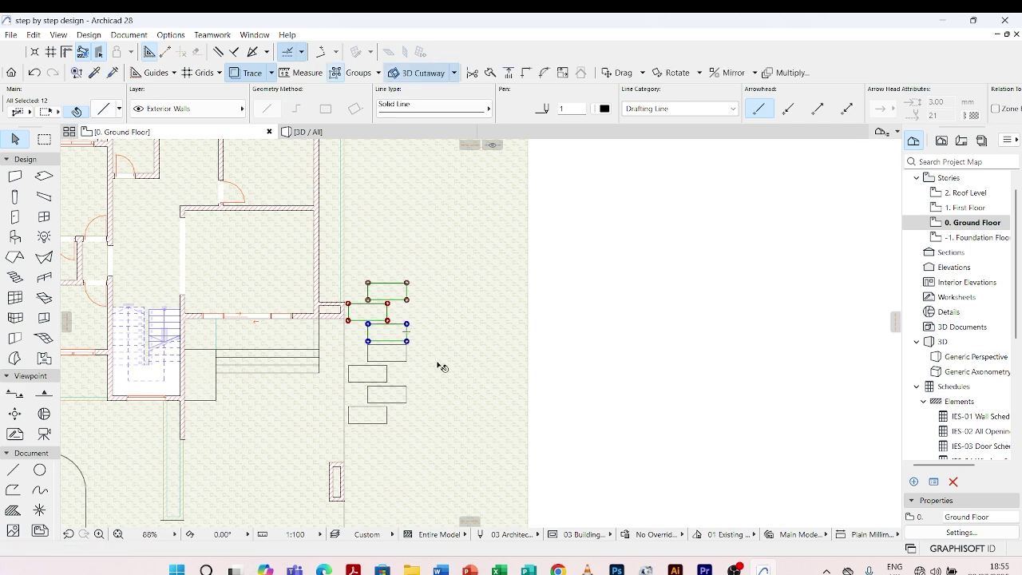
key("ctrl+z")
Step: Reduce the selection to the top two rectangles and copy them straight up, continuing the staggered pattern with 150 mm gaps
scroll(440, 366, "up", 3)
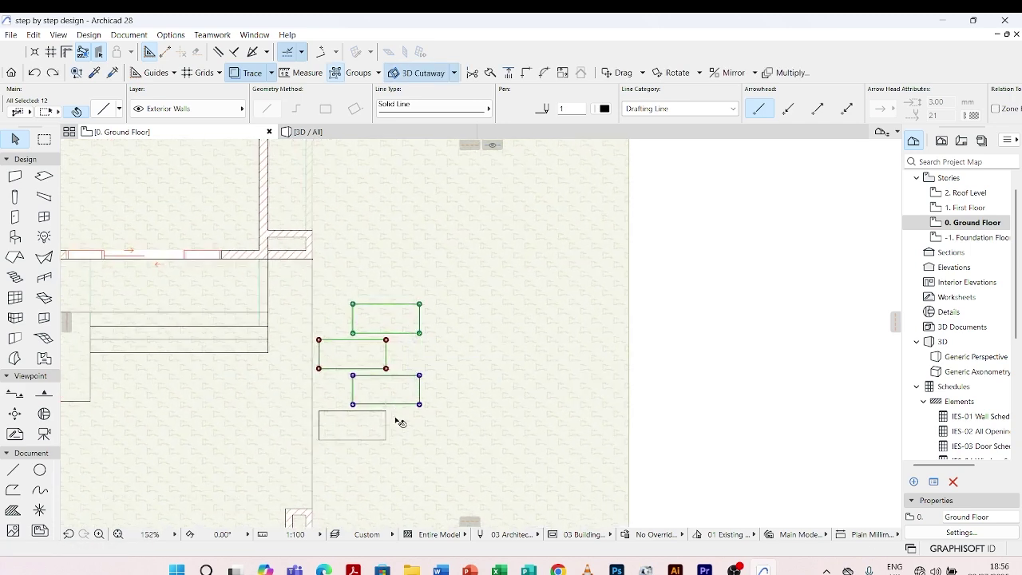
left_click(385, 376, "shift")
left_click(352, 392, "shift")
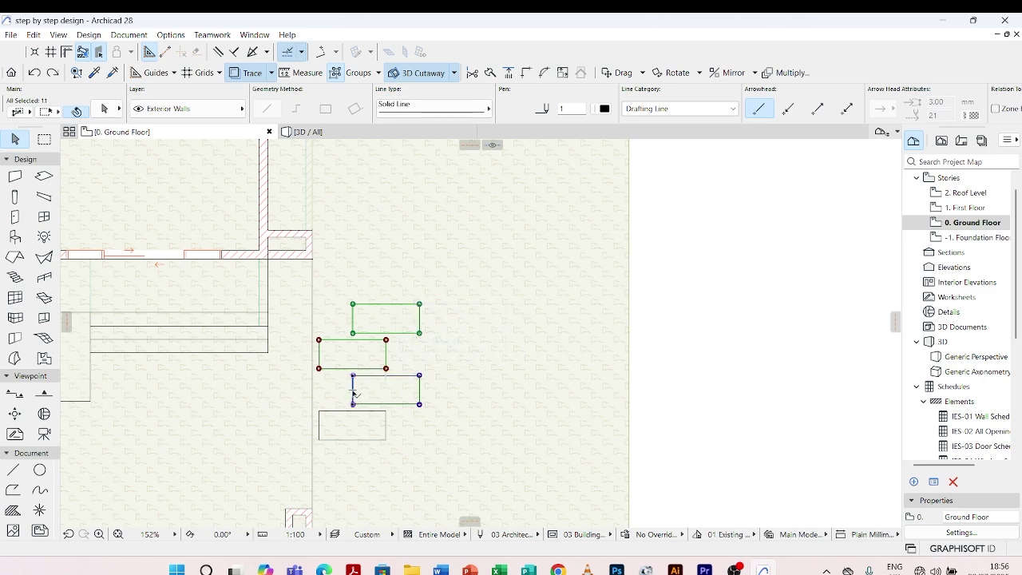
left_click(409, 405, "shift")
left_click(419, 391, "shift")
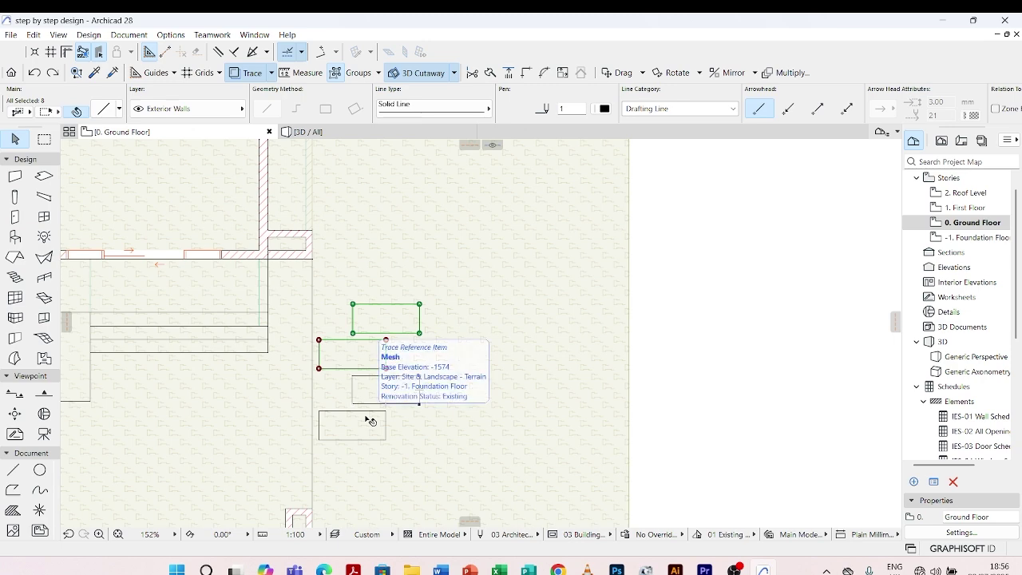
key("ctrl+alt+d")
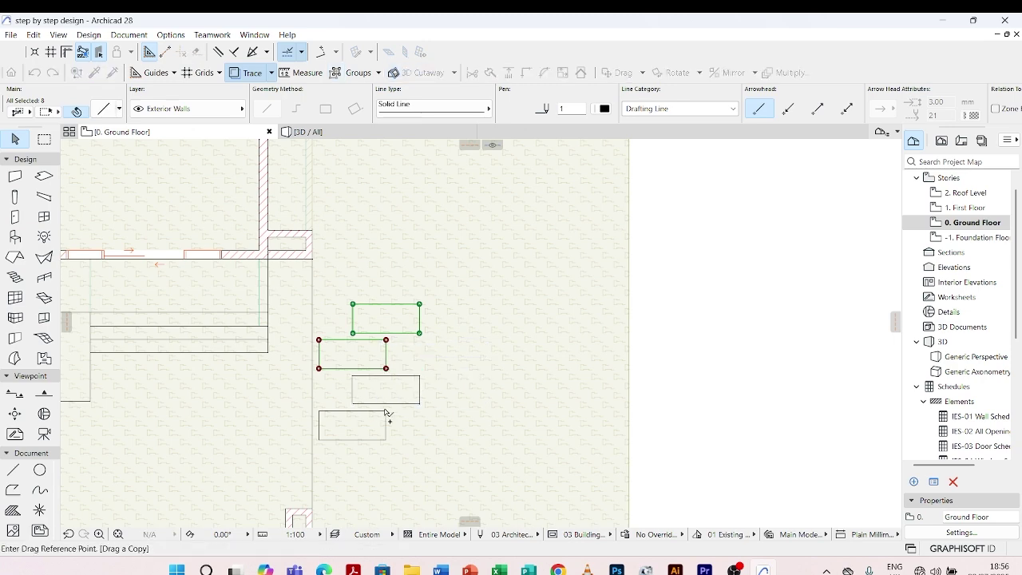
scroll(387, 411, "up", 4)
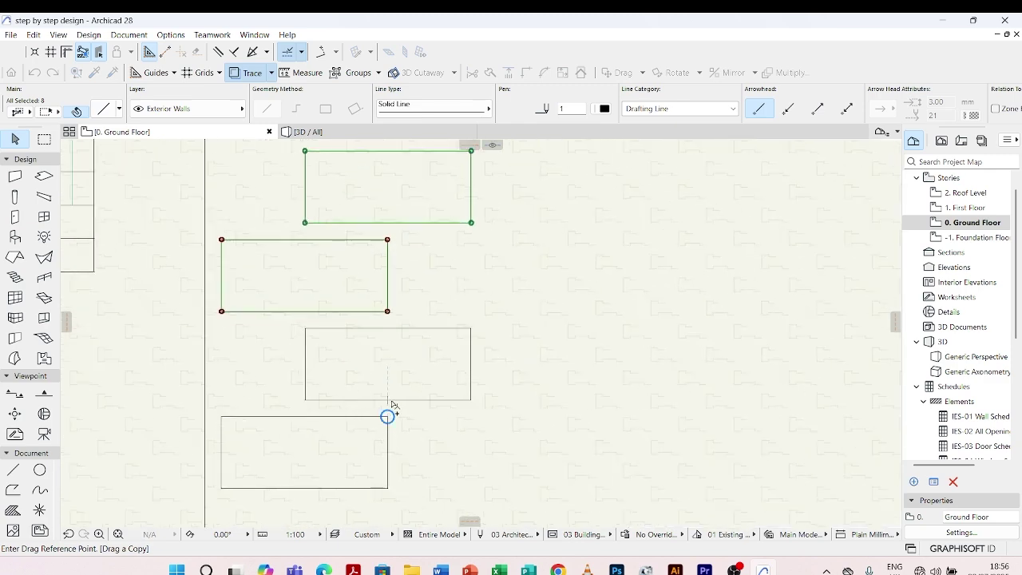
left_click(388, 404)
scroll(389, 347, "down", 4)
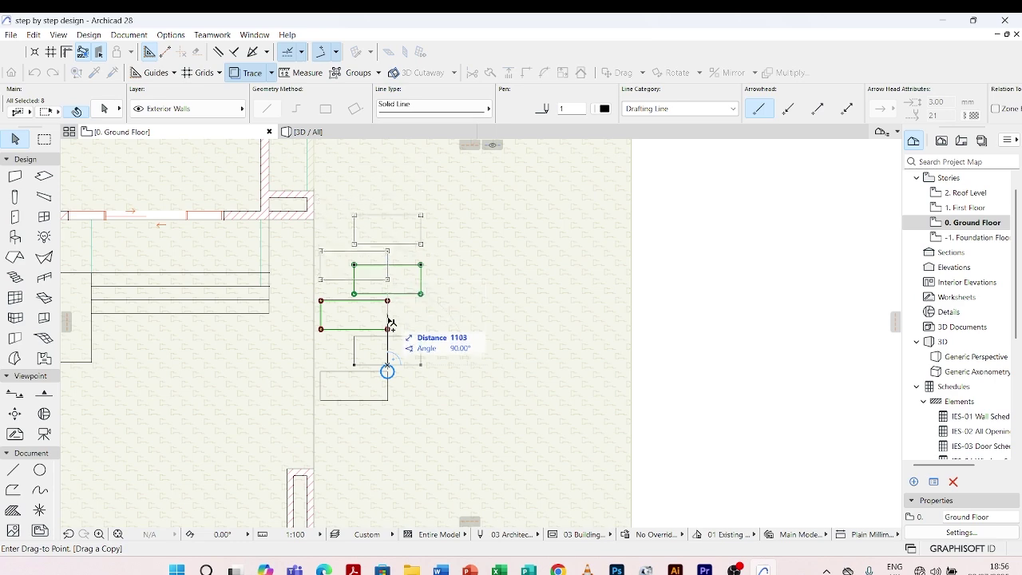
left_click(388, 300)
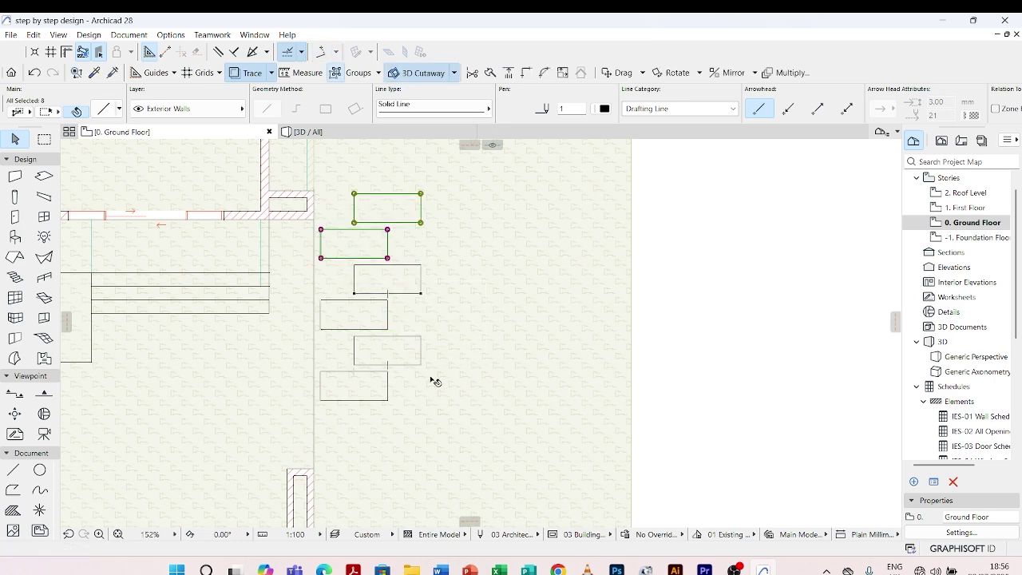
Step: Extend the selection to all six rectangles, undoing the accidental trim on the top edge of the third rectangle from the top
left_click_drag(429, 377, 323, 269)
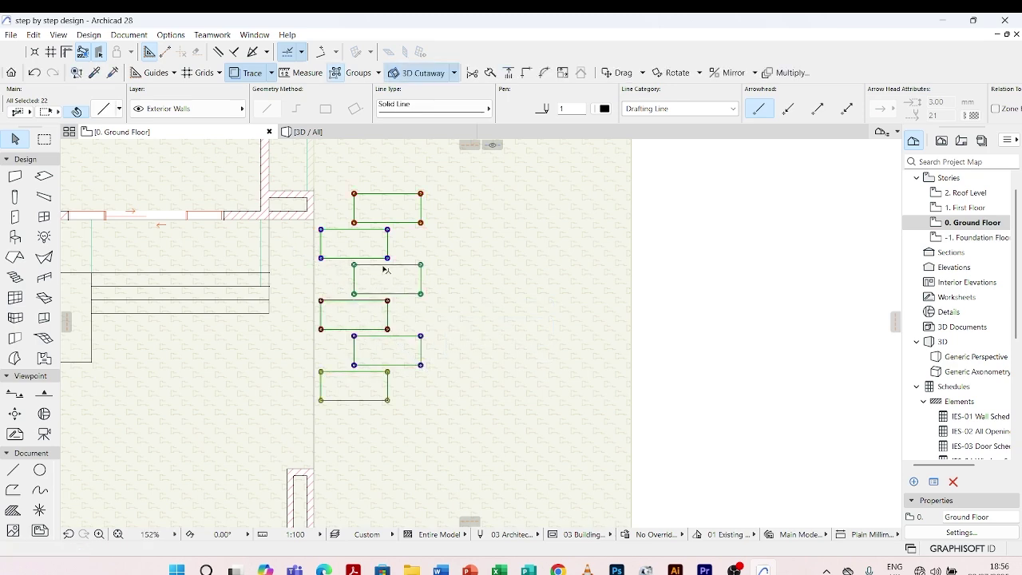
scroll(383, 269, "up", 2)
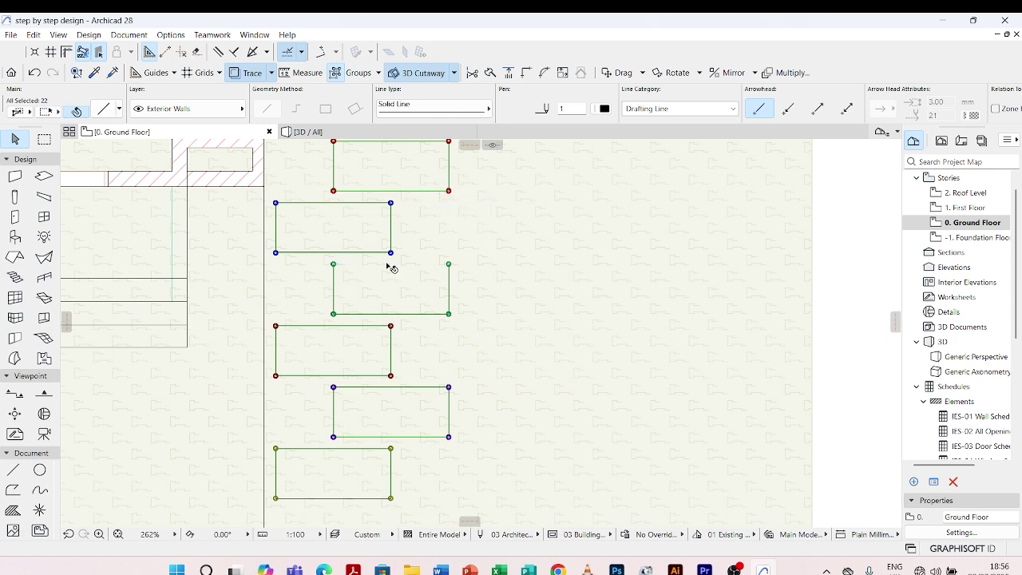
key("ctrl+z")
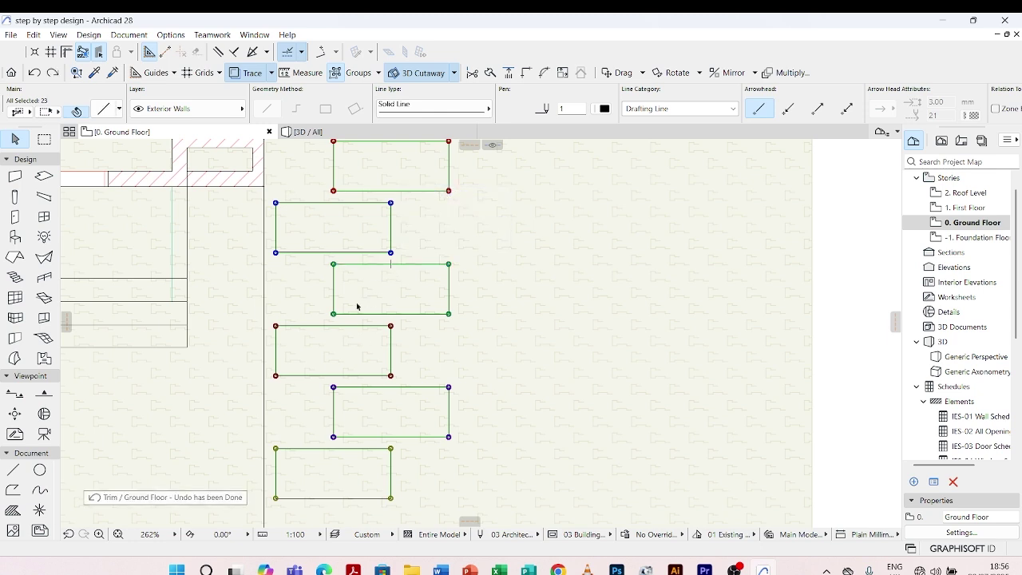
left_click(361, 267, "shift")
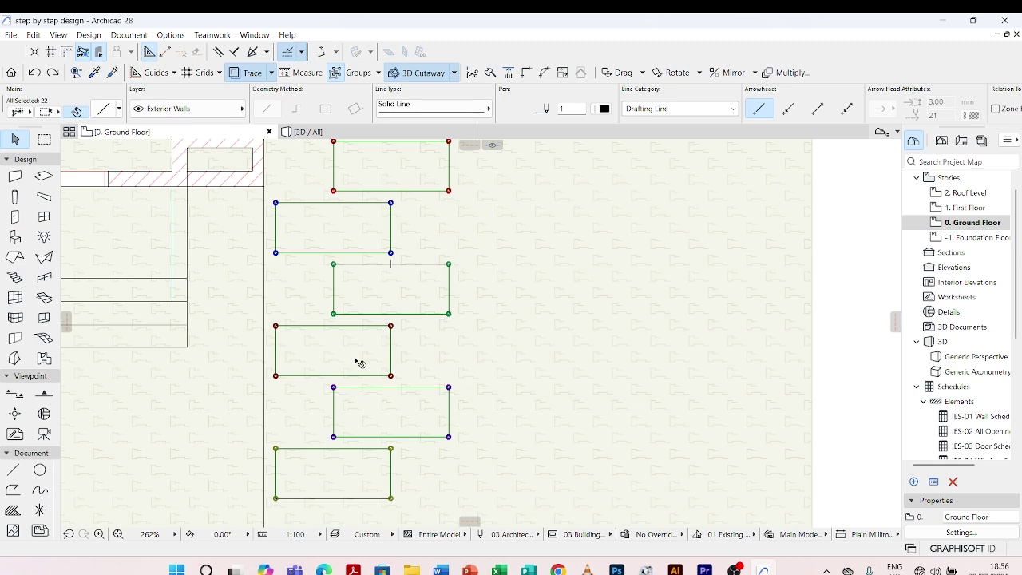
scroll(359, 360, "up", 3)
left_click(362, 257, "shift")
scroll(400, 345, "down", 5)
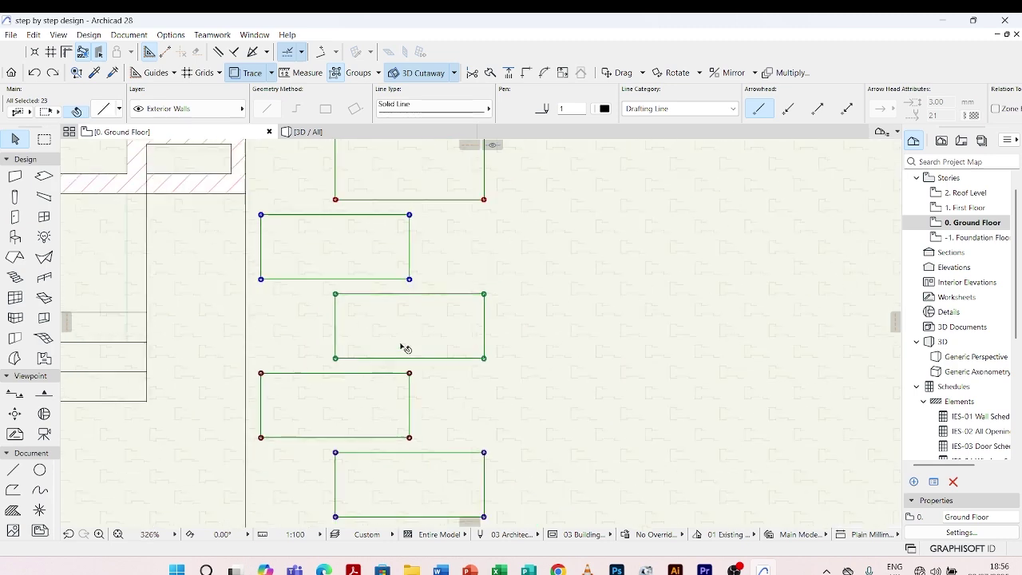
Step: Remove the lowest rectangle's side lines from the selection, leaving the upper five rectangles selected
scroll(373, 484, "up", 3)
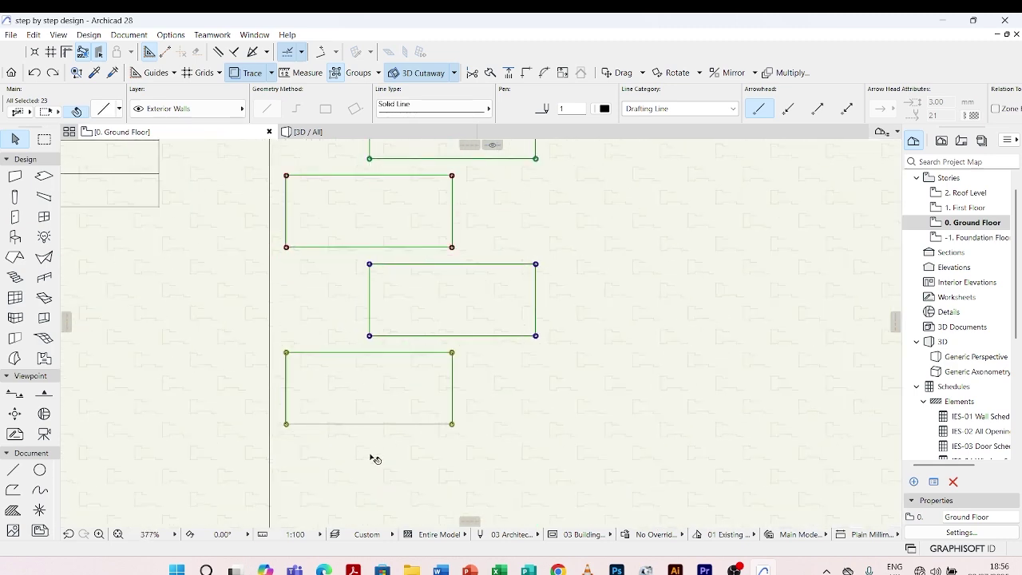
scroll(372, 458, "down", 3)
scroll(382, 432, "up", 3)
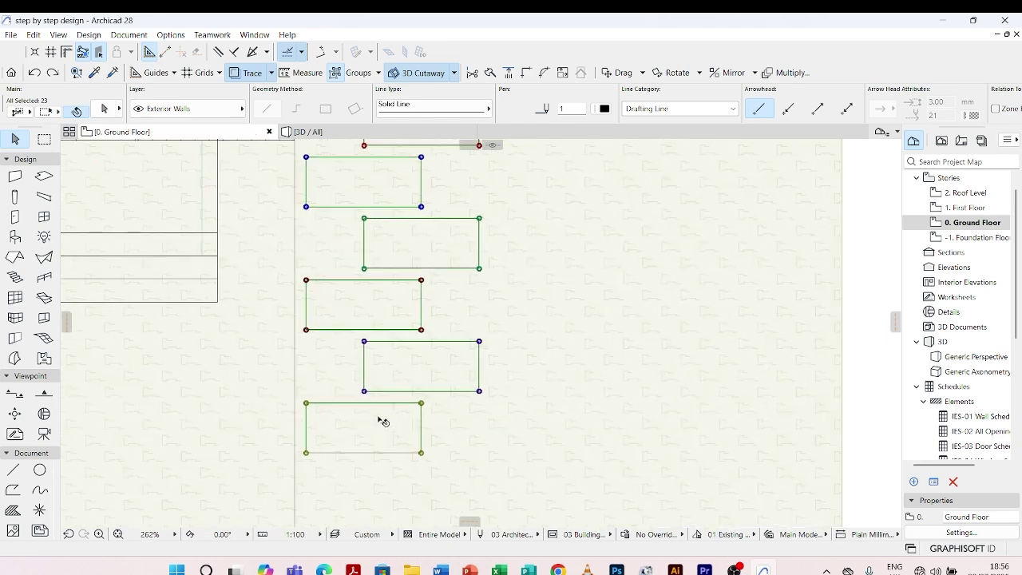
left_click(305, 431, "shift")
left_click(421, 432, "shift")
Step: Try to copy the five selected rectangles straight up, from the second-lowest rectangle's bottom edge to the highest rectangle's top edge
key("ctrl+shift+d")
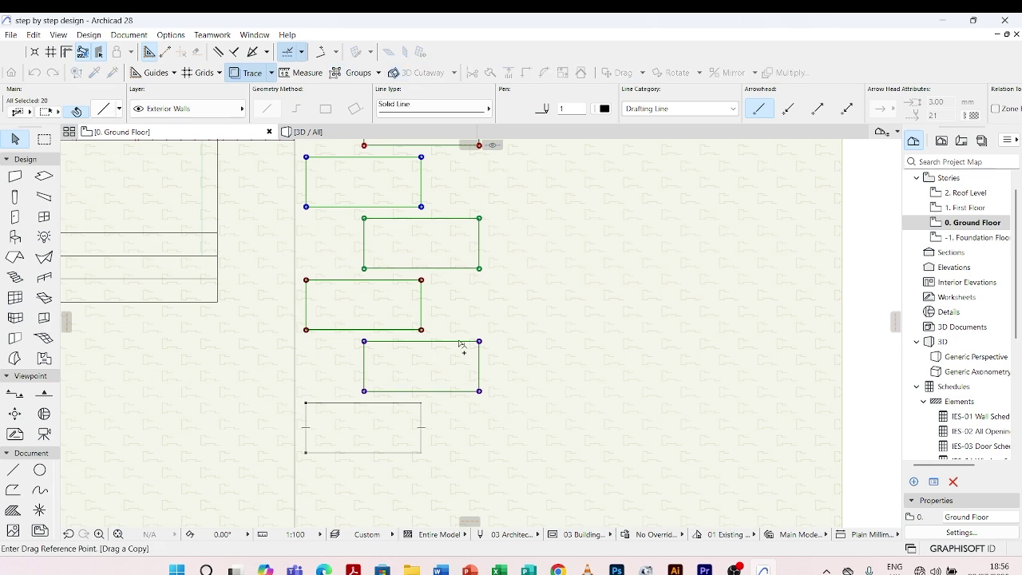
left_click(420, 392)
scroll(422, 415, "down", 2)
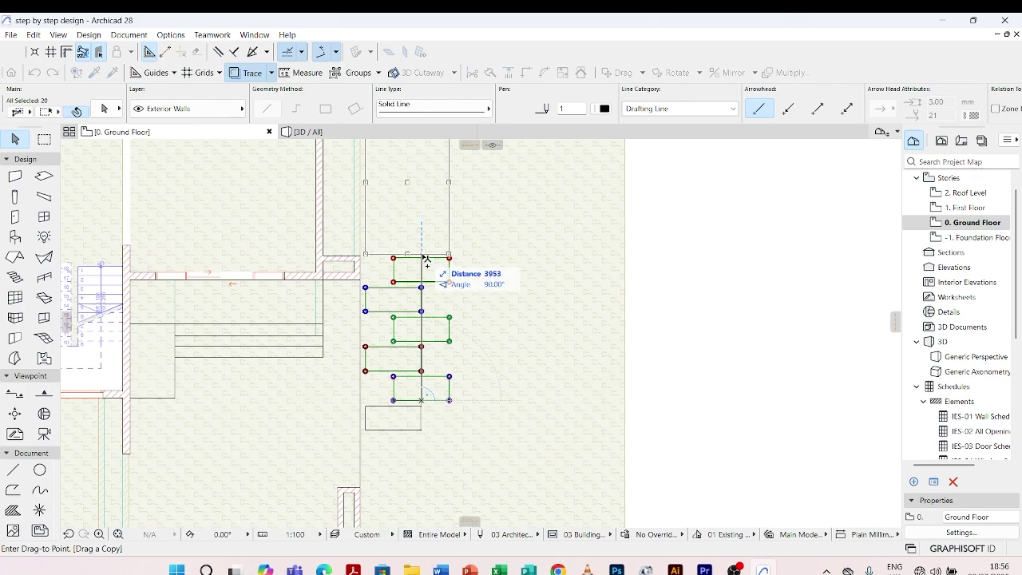
left_click(424, 258)
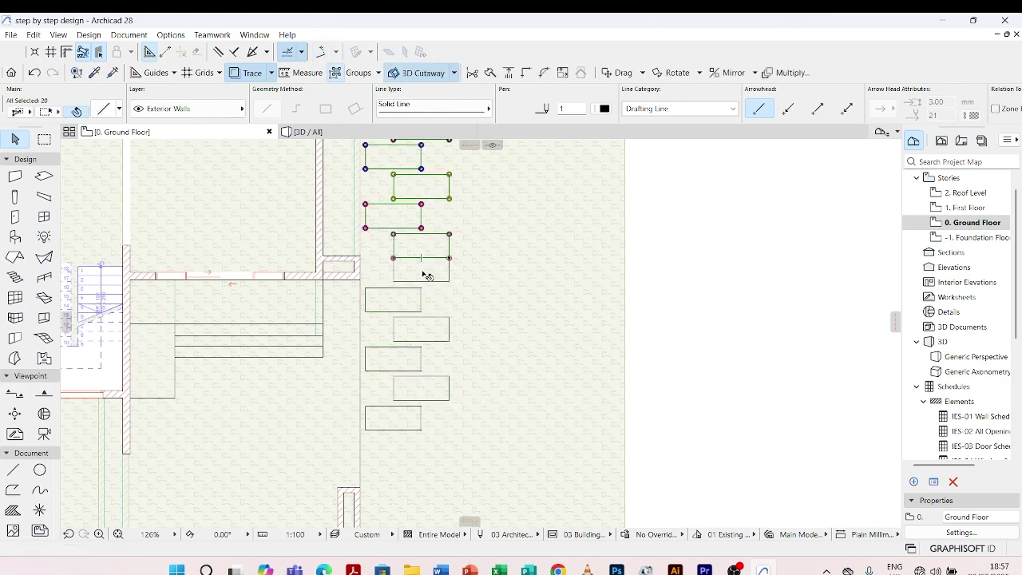
scroll(435, 231, "up", 1)
scroll(438, 226, "up", 3)
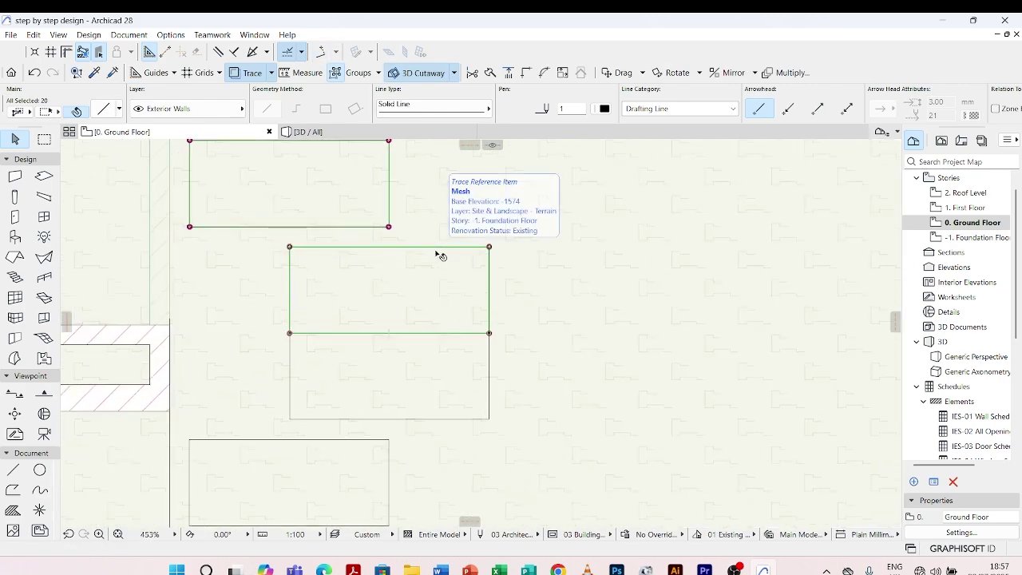
Step: Undo the last copy of the five rectangles
scroll(438, 254, "down", 5)
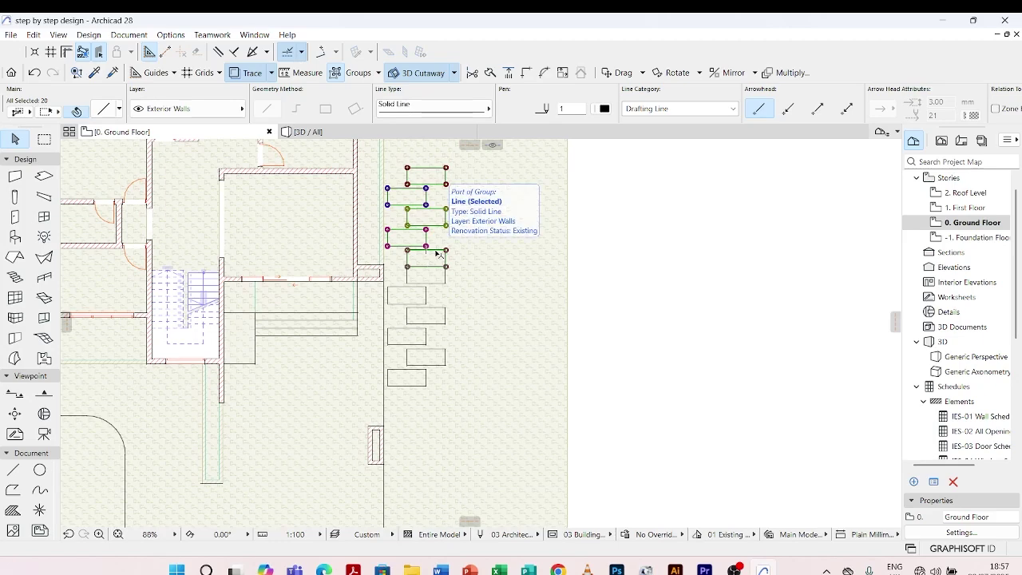
scroll(438, 254, "up", 3)
key("ctrl+z")
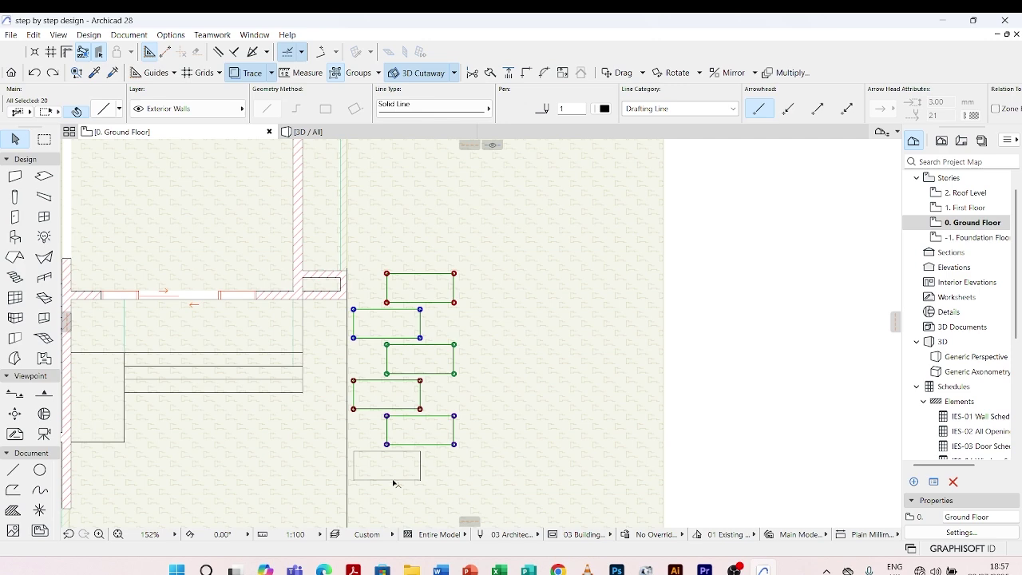
Step: Remove all four lines of the second-lowest rectangle from the selection, keeping only the upper four rectangles
scroll(393, 482, "up", 3)
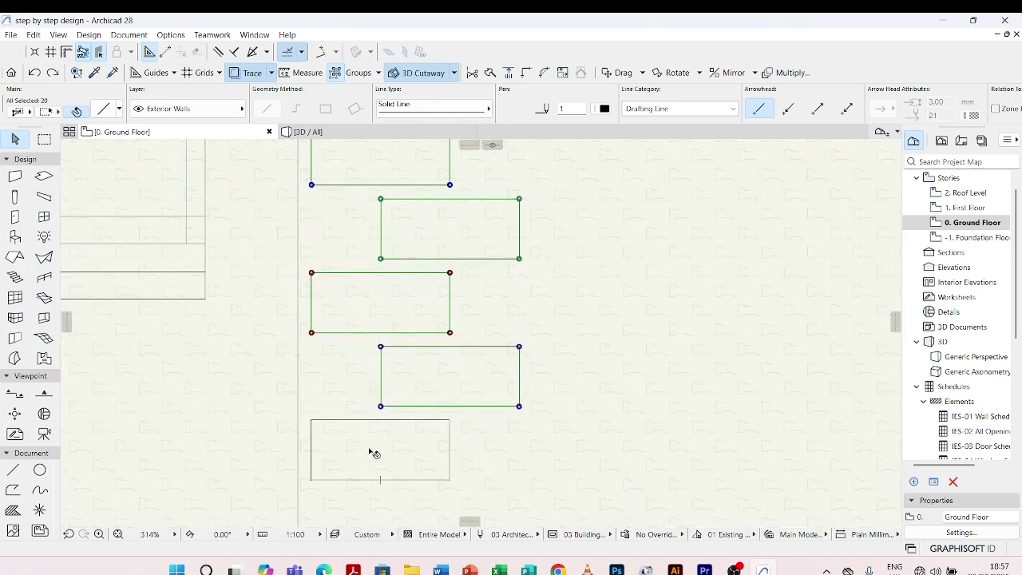
left_click(382, 366, "shift")
left_click(479, 350)
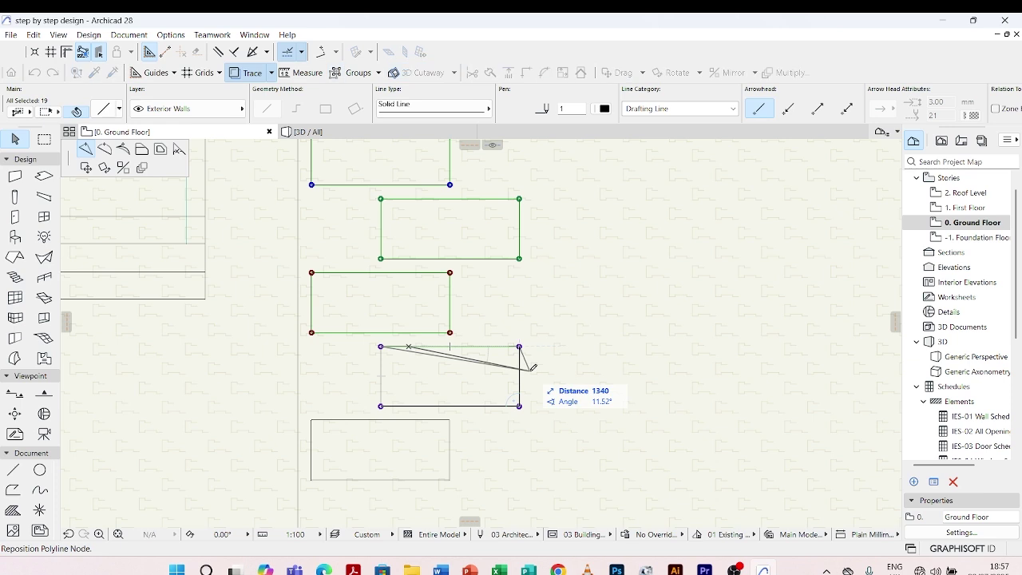
key("Escape")
left_click(519, 352, "shift")
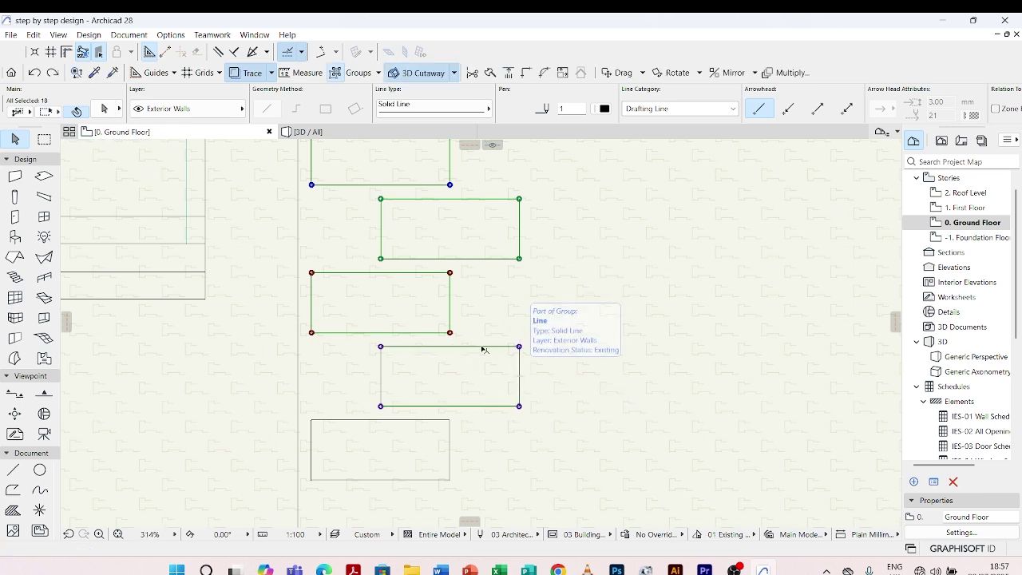
left_click(481, 346, "shift")
left_click(477, 407, "shift")
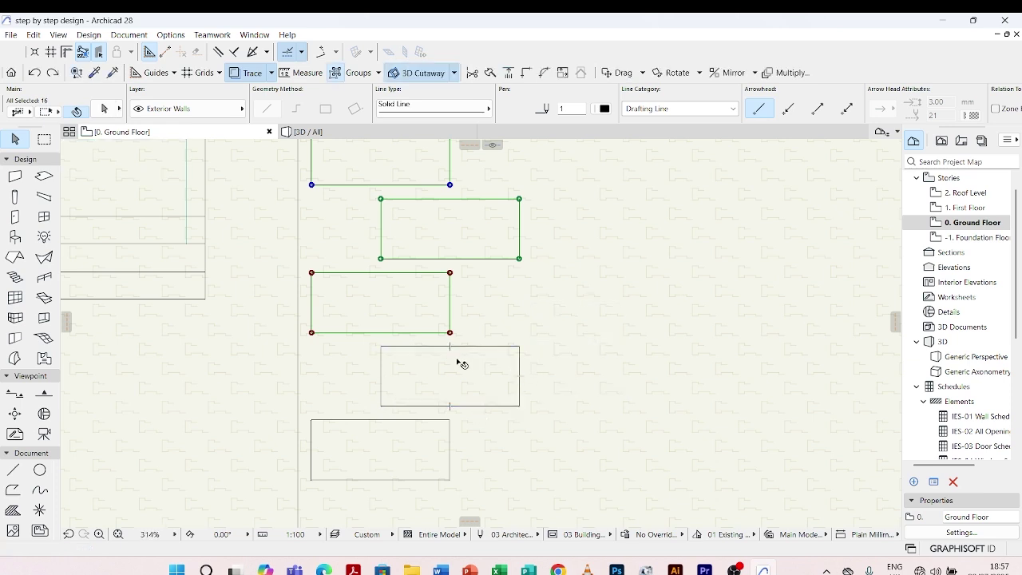
Step: Copy the four selected rectangles 3200 mm straight up to continue the staggered row
key("ctrl+alt+d")
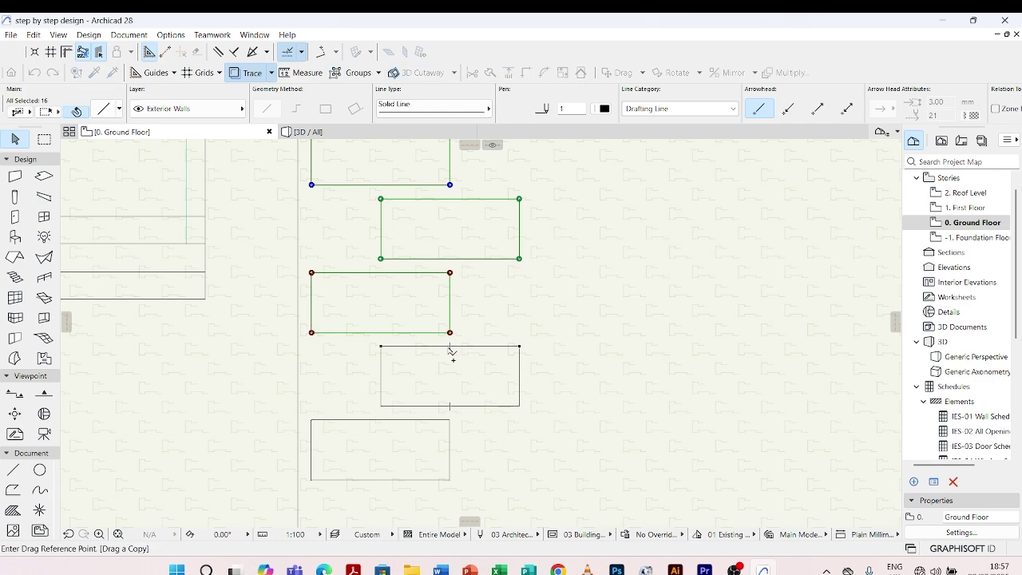
left_click(449, 347)
scroll(440, 428, "down", 4)
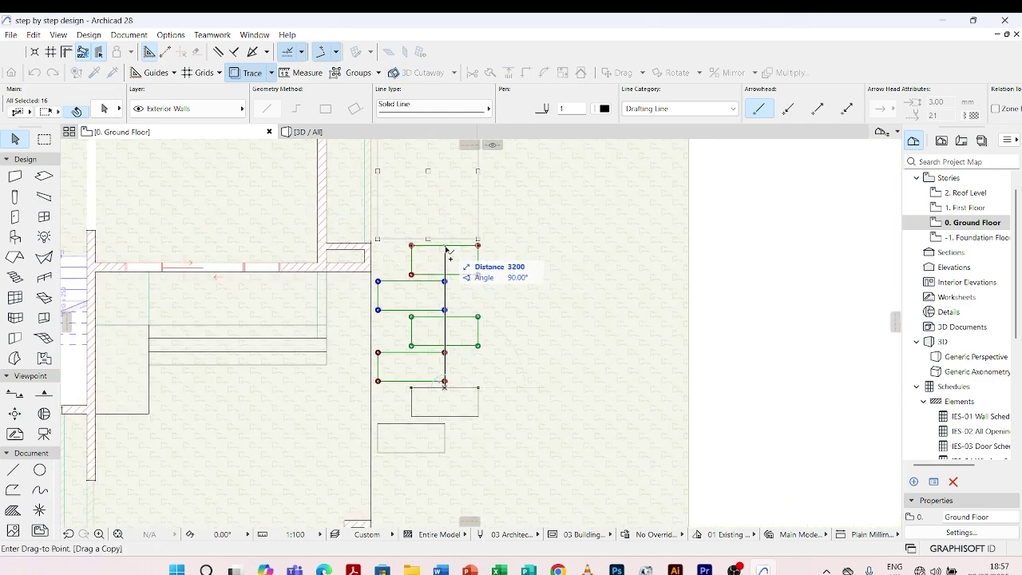
left_click(446, 250)
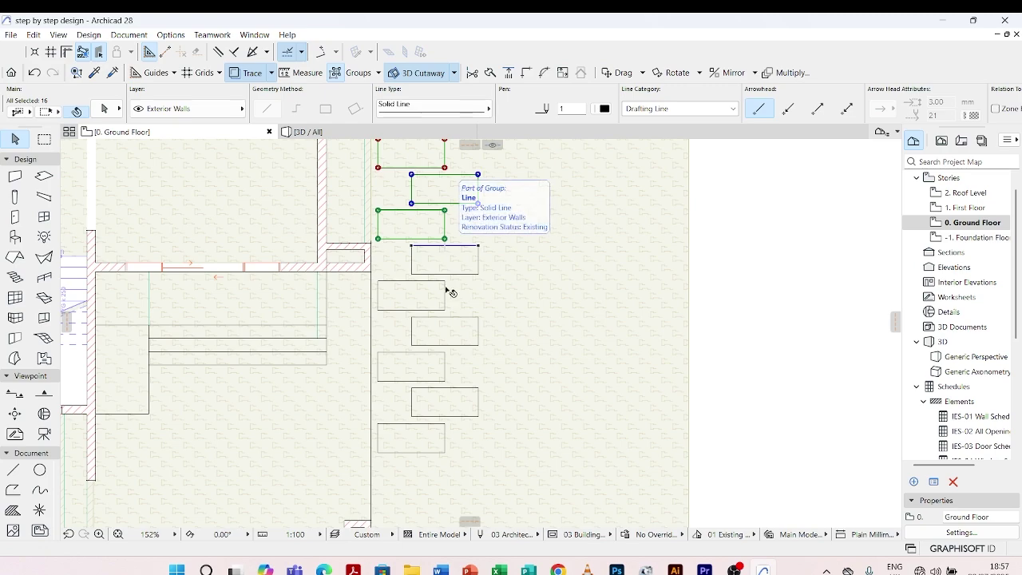
scroll(450, 349, "down", 3)
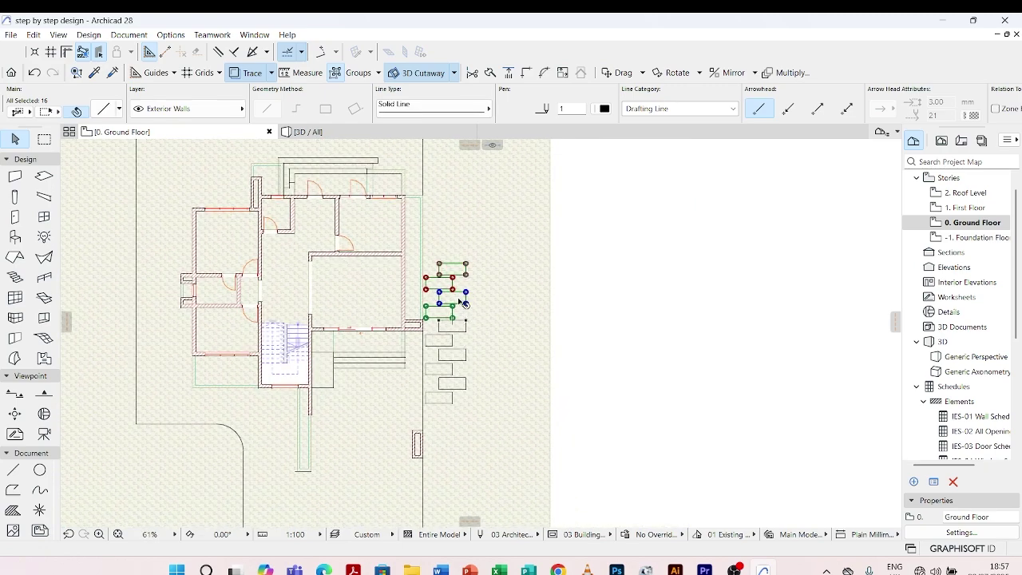
Step: Extend the selection to the upper eight rectangles, including the missed edge lines and leaving out the lowest two rectangles
scroll(463, 343, "up", 5)
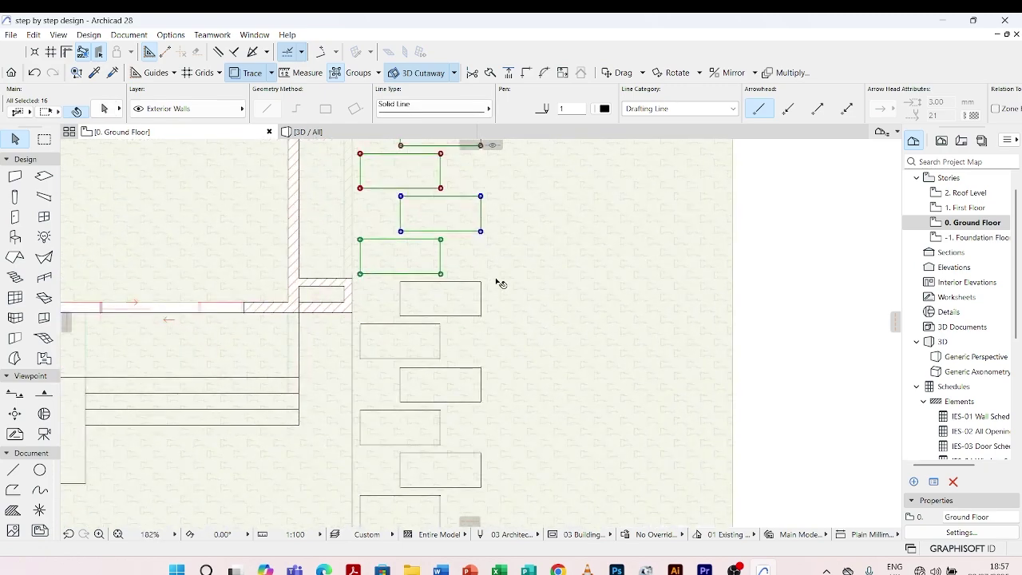
left_click_drag(496, 274, 365, 450)
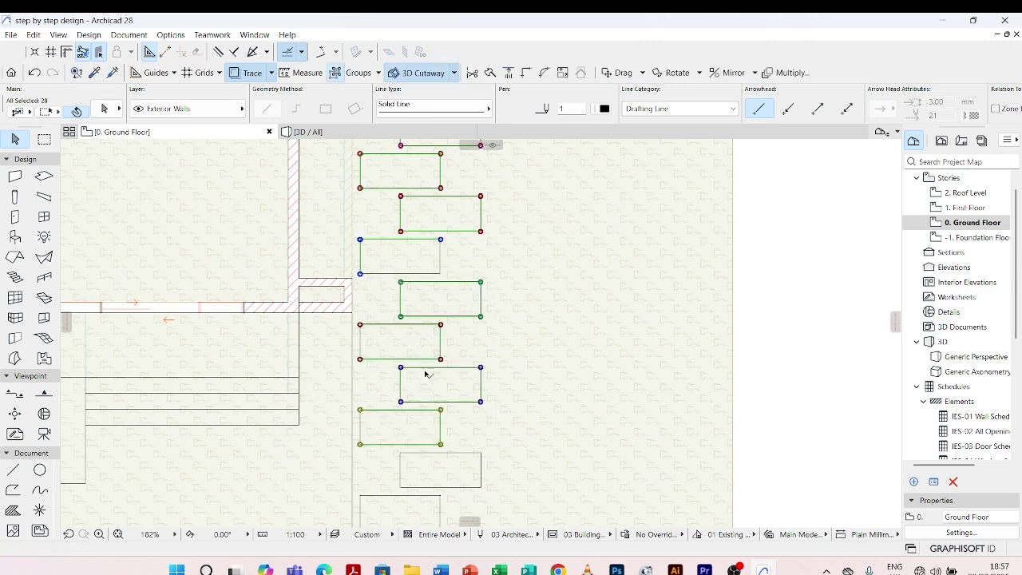
scroll(426, 372, "up", 4)
left_click(429, 249, "shift")
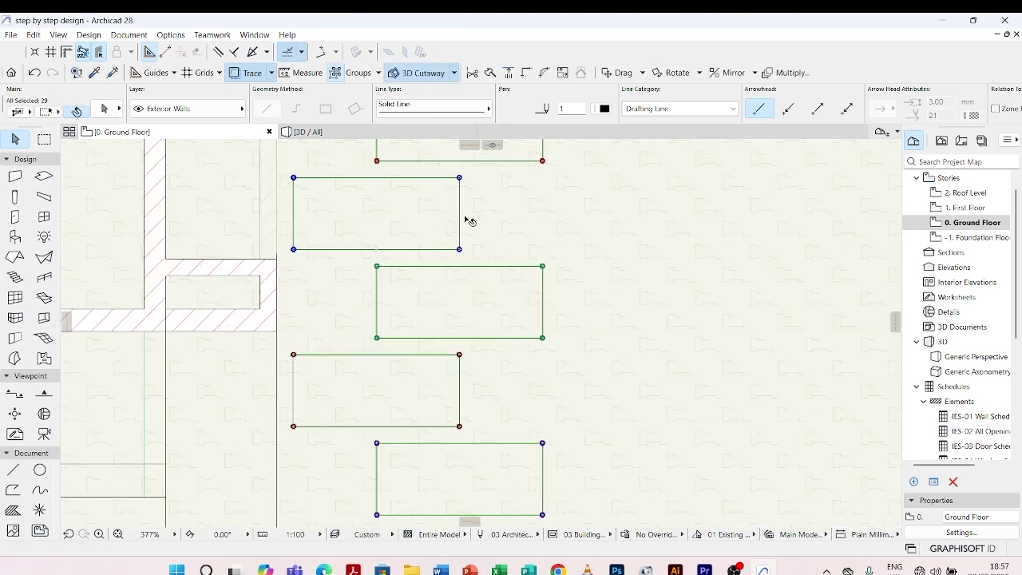
left_click(460, 219, "shift")
scroll(455, 309, "down", 6)
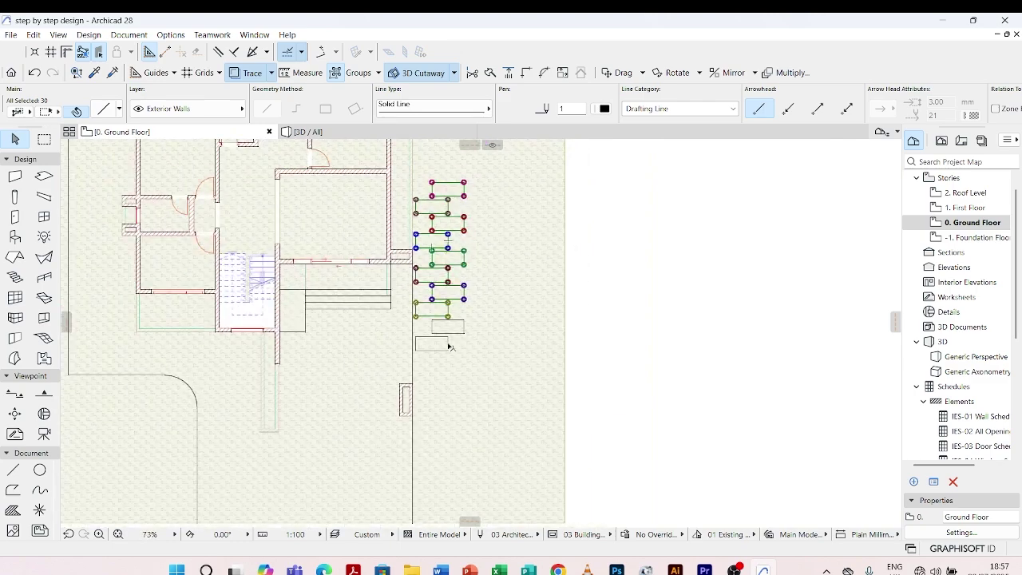
Step: Copy the eight selected rectangles straight up, from the second-lowest rectangle's top edge to the highest rectangle's top edge, and clear the selection
key("ctrl+shift+d")
scroll(450, 309, "up", 5)
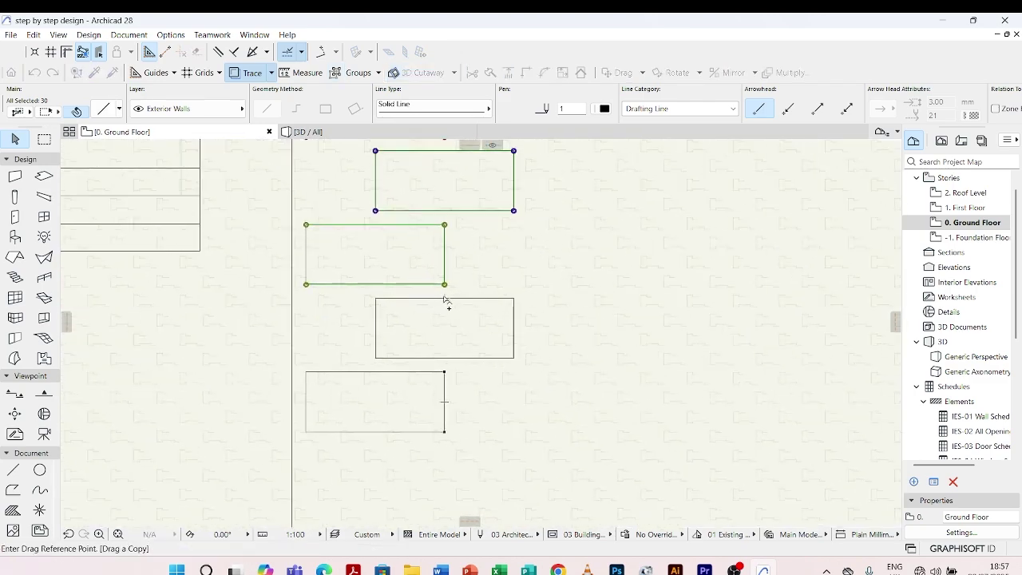
left_click(446, 301)
scroll(486, 456, "down", 5)
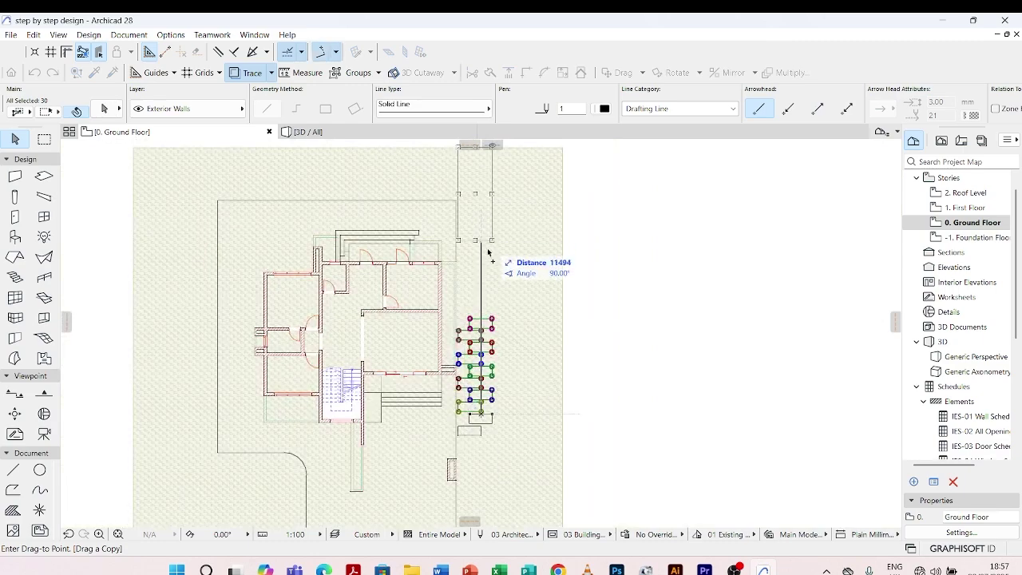
left_click(482, 319)
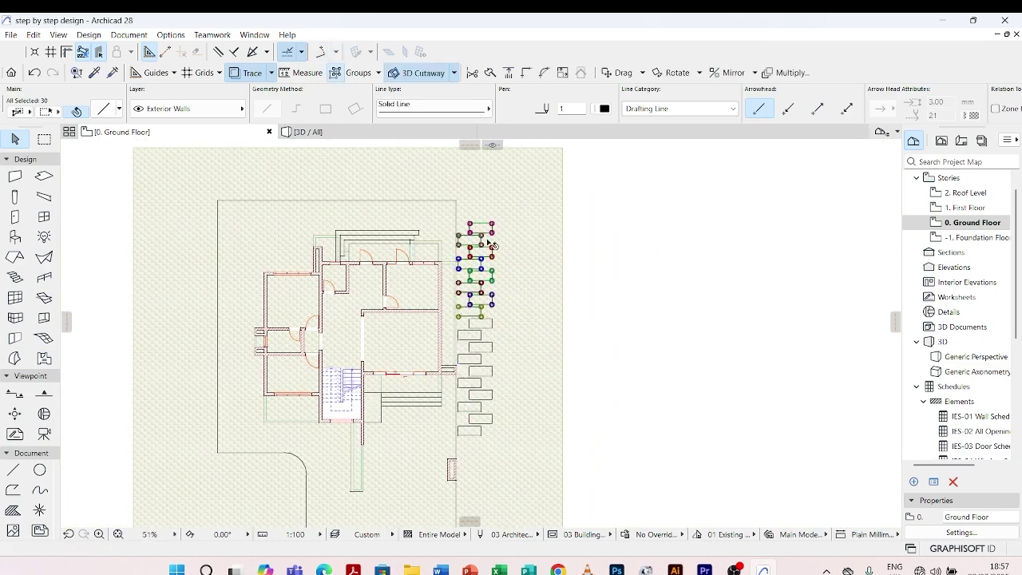
scroll(488, 235, "up", 5)
scroll(489, 234, "down", 6)
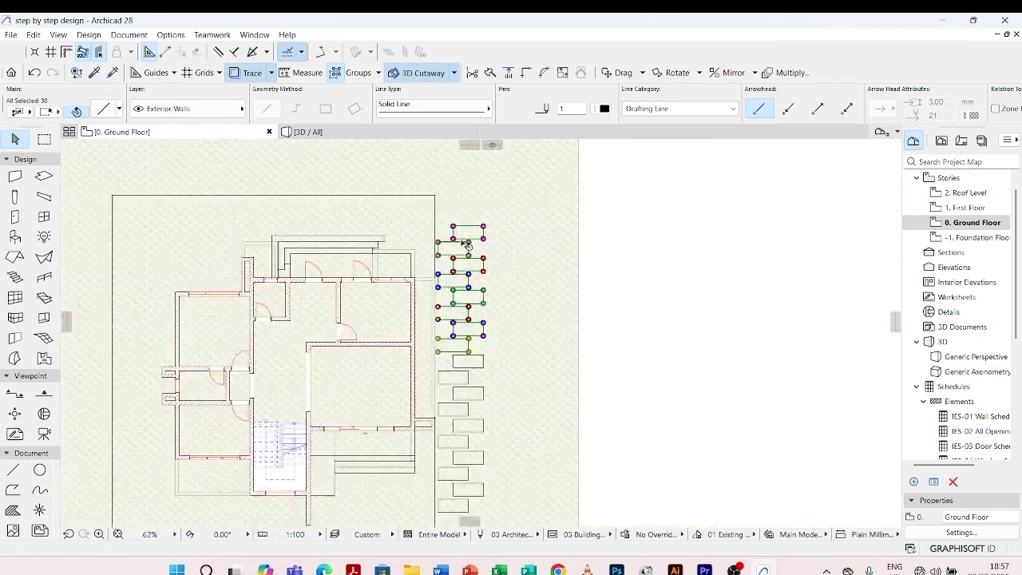
key("Escape")
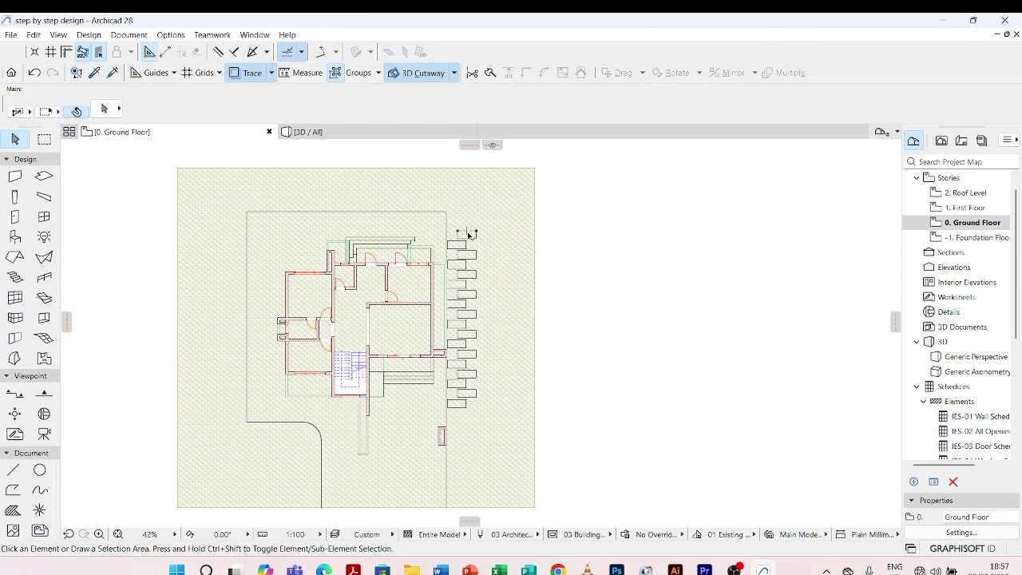
scroll(468, 353, "up", 3)
scroll(488, 327, "down", 2)
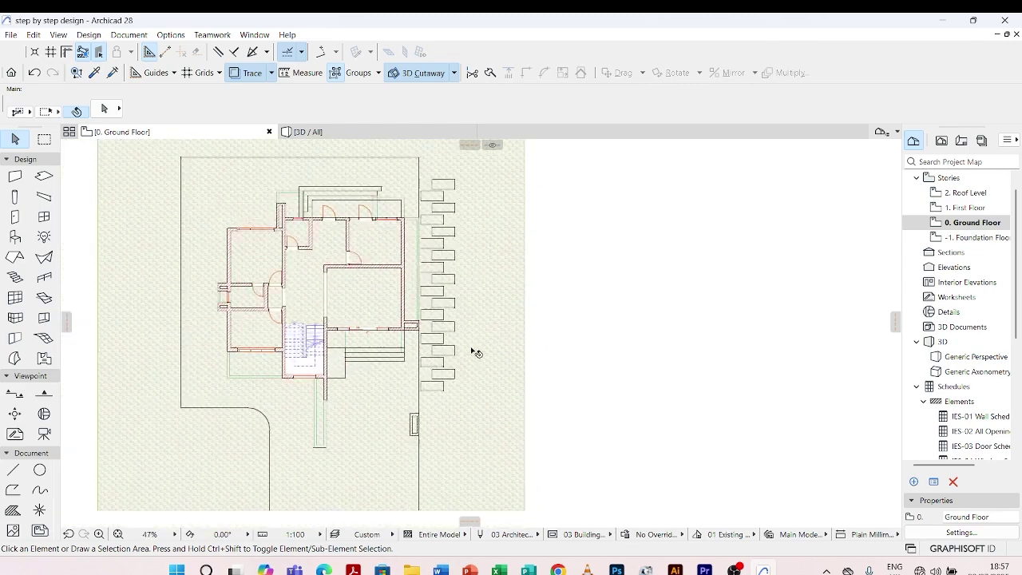
scroll(476, 343, "down", 2)
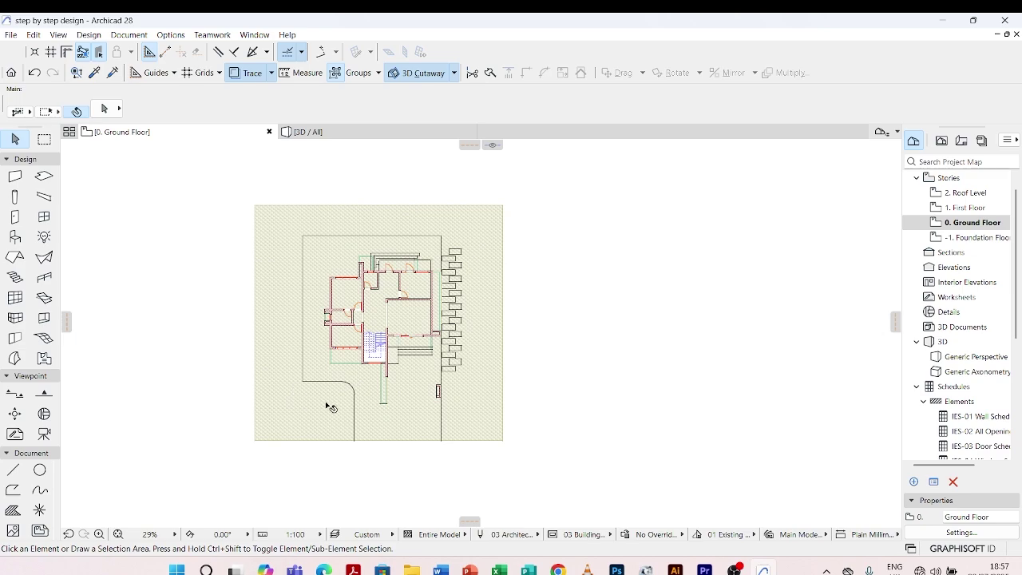
scroll(365, 291, "up", 3)
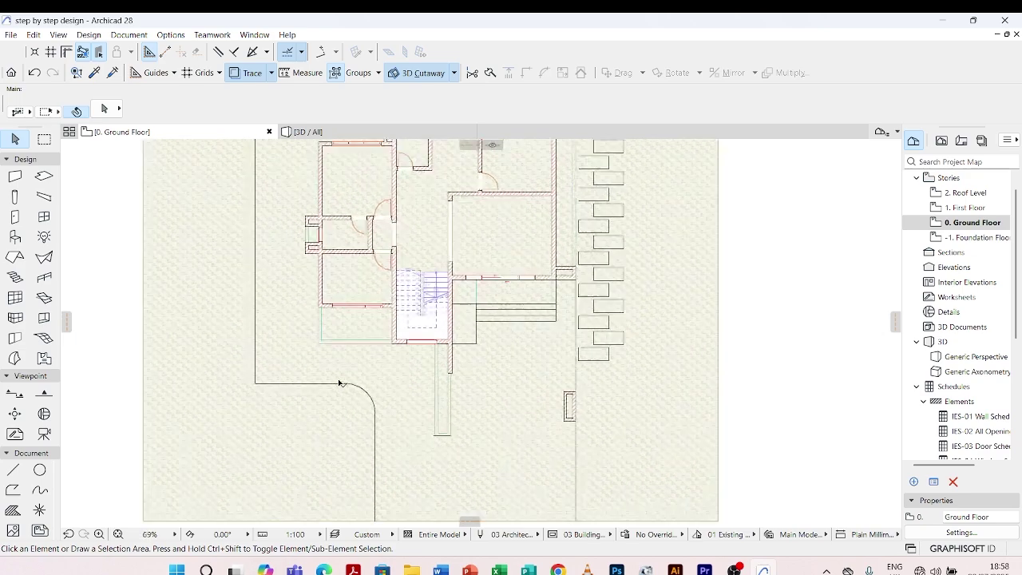
scroll(461, 272, "down", 3)
scroll(462, 271, "up", 2)
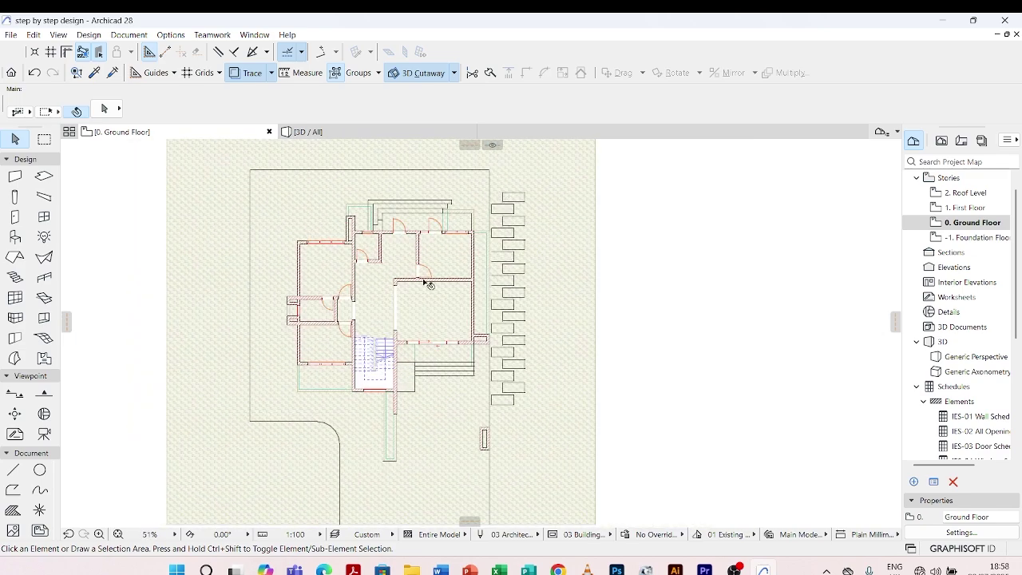
scroll(515, 248, "up", 4)
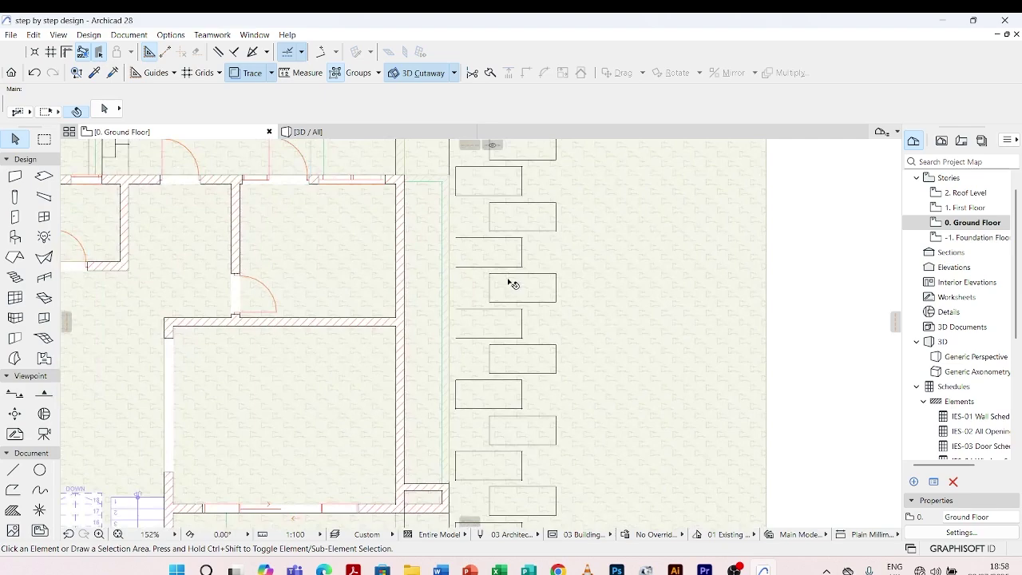
Step: Close the lower open rectangle in the staggered row with a single line along its missing 650 mm left edge
scroll(513, 284, "down", 3)
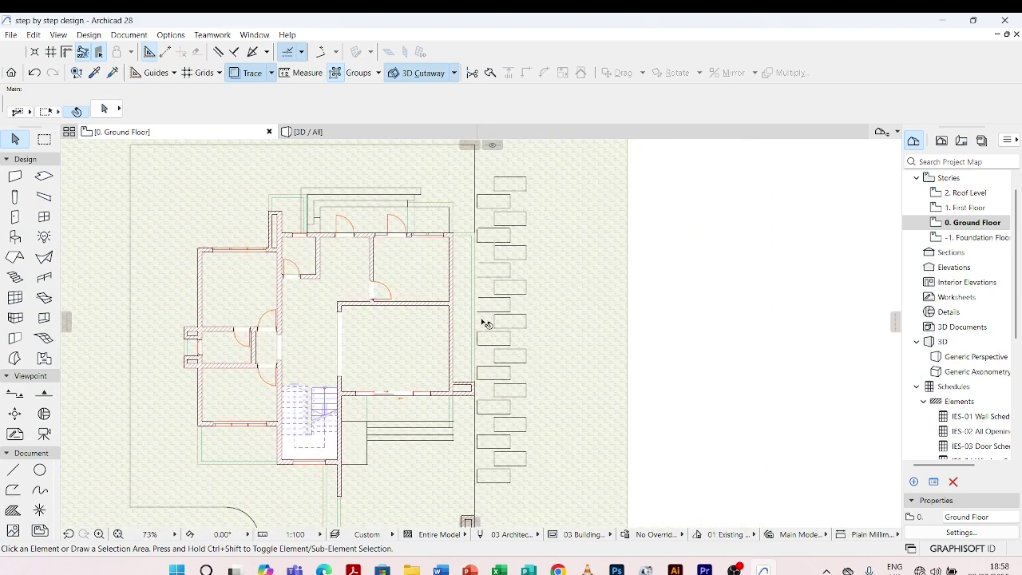
scroll(482, 350, "up", 3)
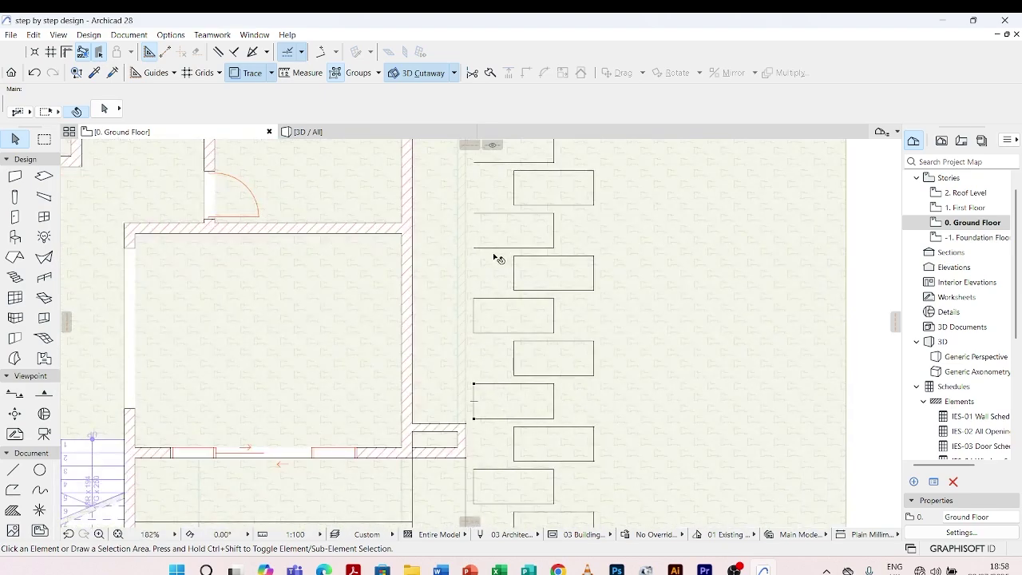
scroll(479, 315, "down", 3)
scroll(479, 320, "up", 4)
scroll(472, 327, "down", 3)
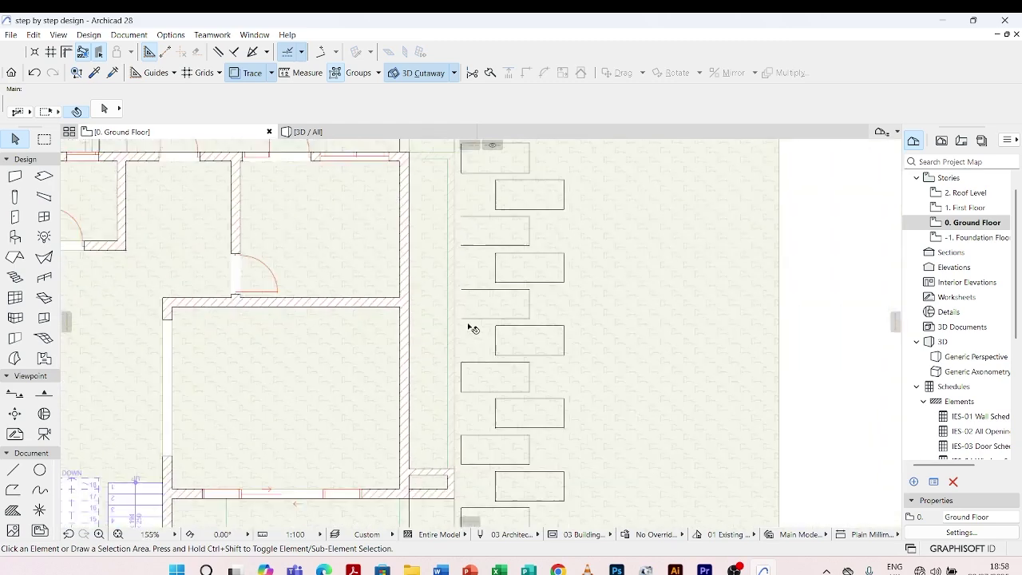
scroll(465, 326, "up", 1)
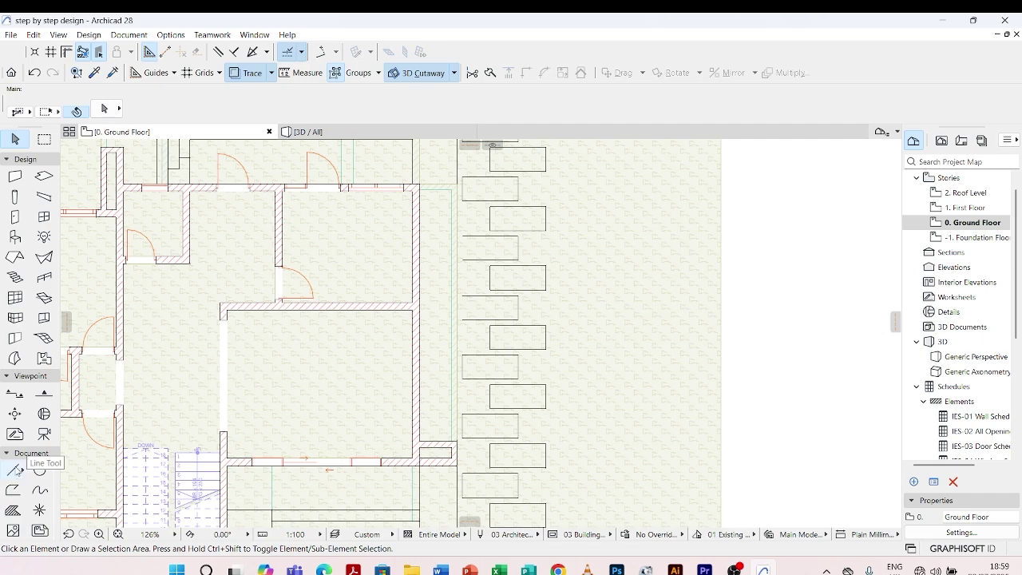
left_click(14, 470)
scroll(447, 328, "up", 5)
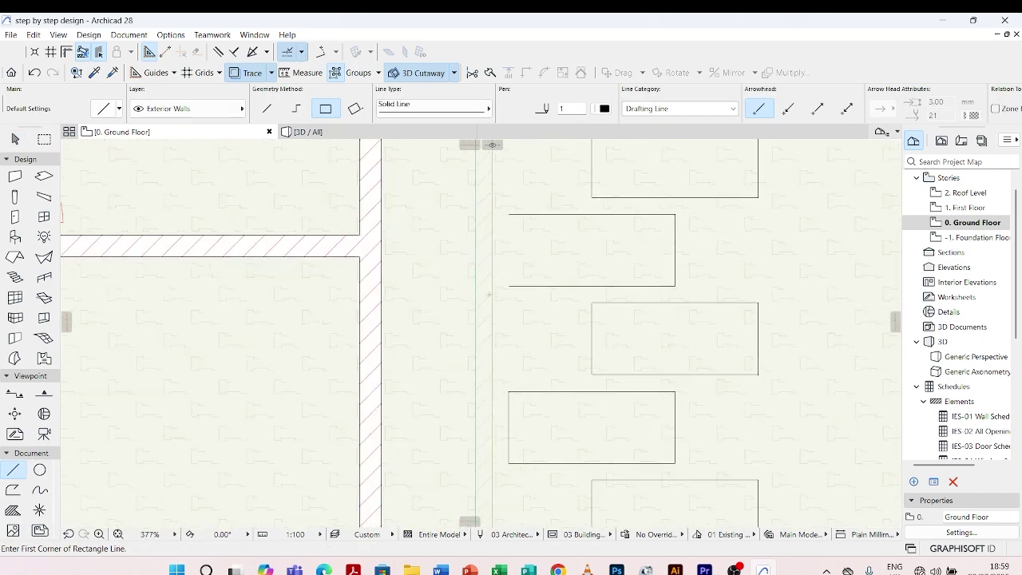
left_click(509, 284)
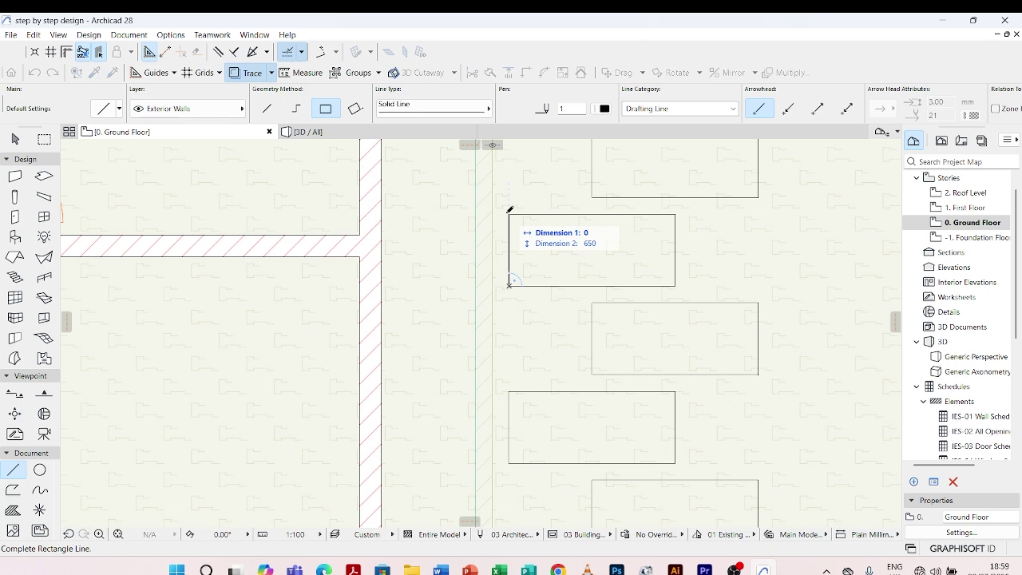
left_click(509, 211)
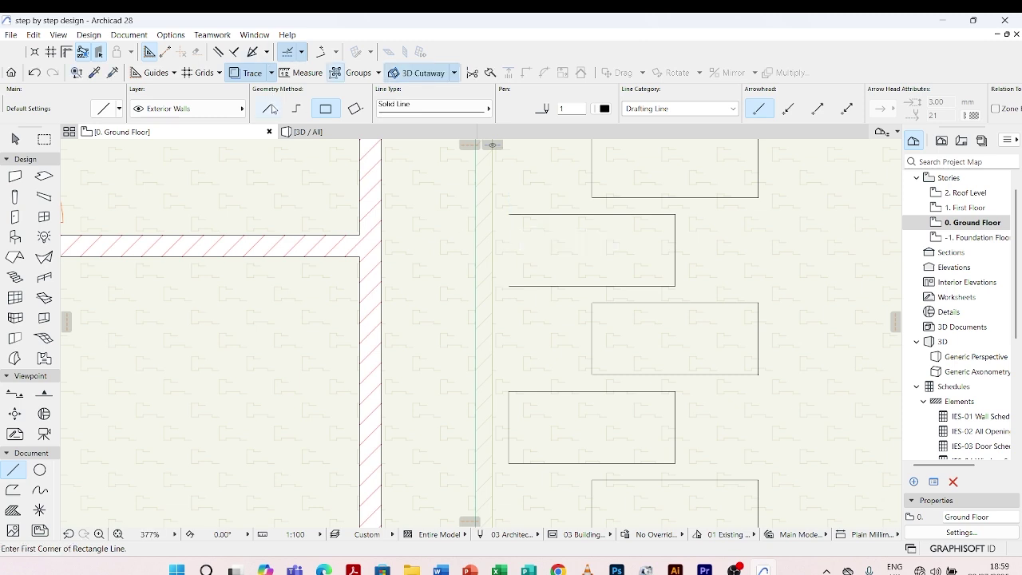
left_click(271, 109)
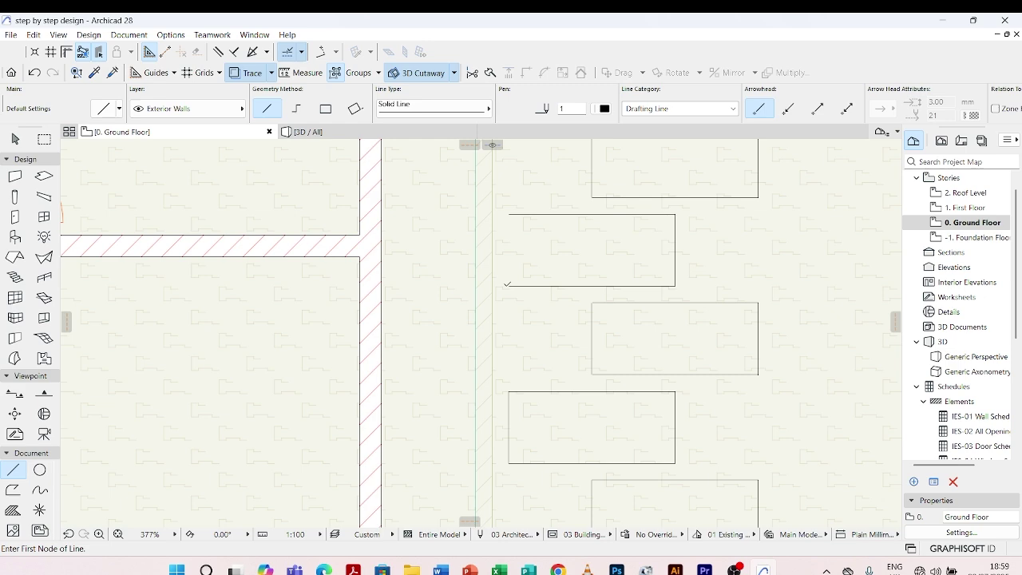
left_click(508, 285)
left_click(508, 214)
Step: Draw the missing left edge of the upper open rectangle as a single line between its two open corners
scroll(509, 211, "down", 5)
scroll(518, 254, "up", 4)
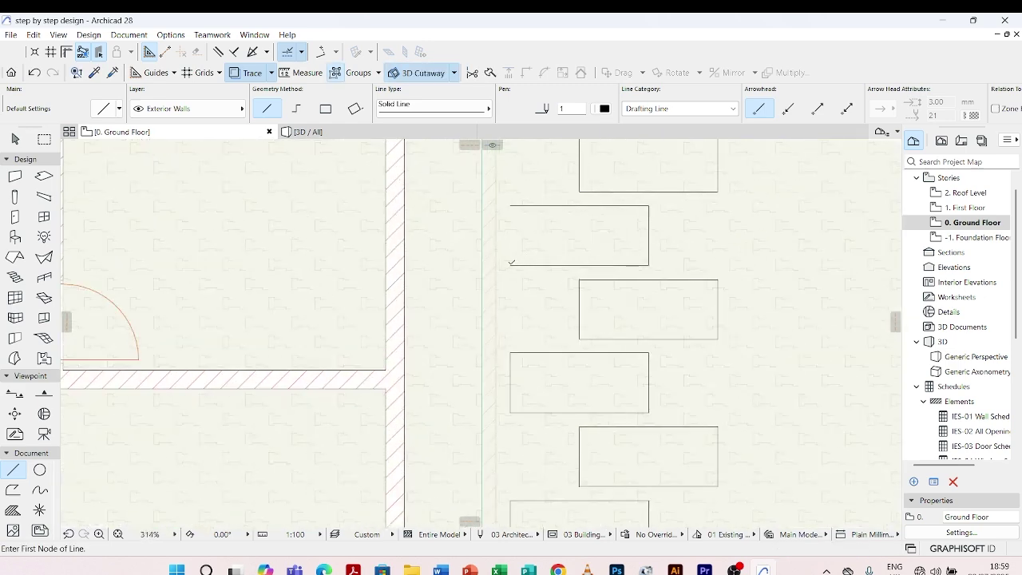
left_click(511, 262)
left_click(511, 205)
scroll(514, 203, "down", 3)
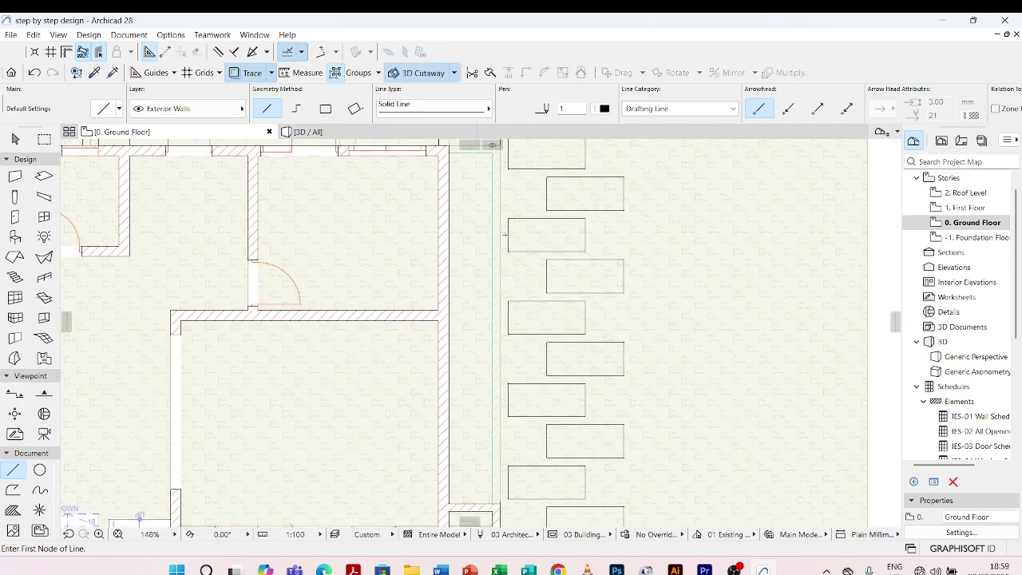
scroll(505, 234, "down", 3)
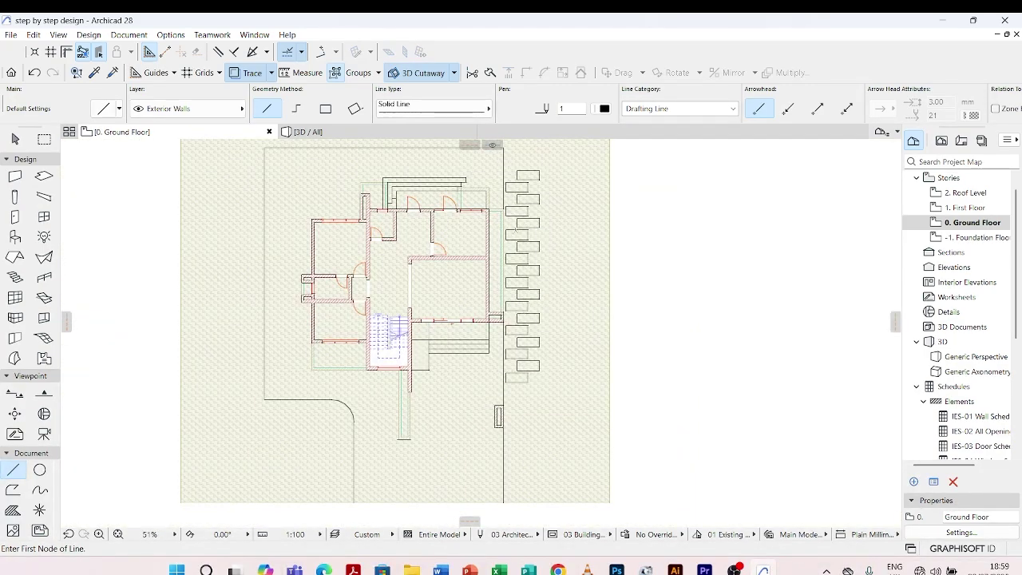
scroll(399, 336, "up", 4)
scroll(399, 335, "down", 5)
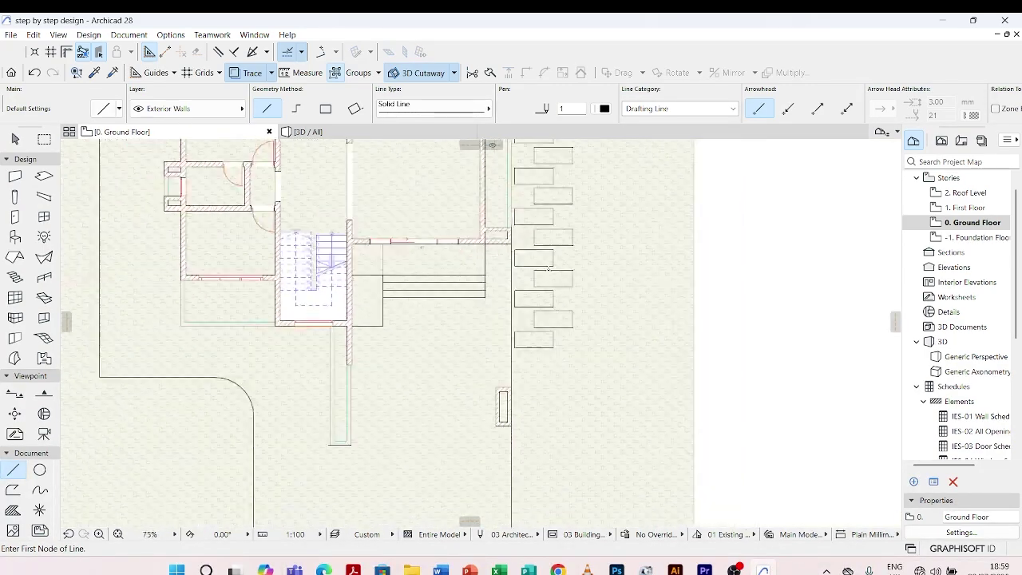
Step: Inspect the front of the house and its site in the 3D view, and return to the ground floor plan
key("F3")
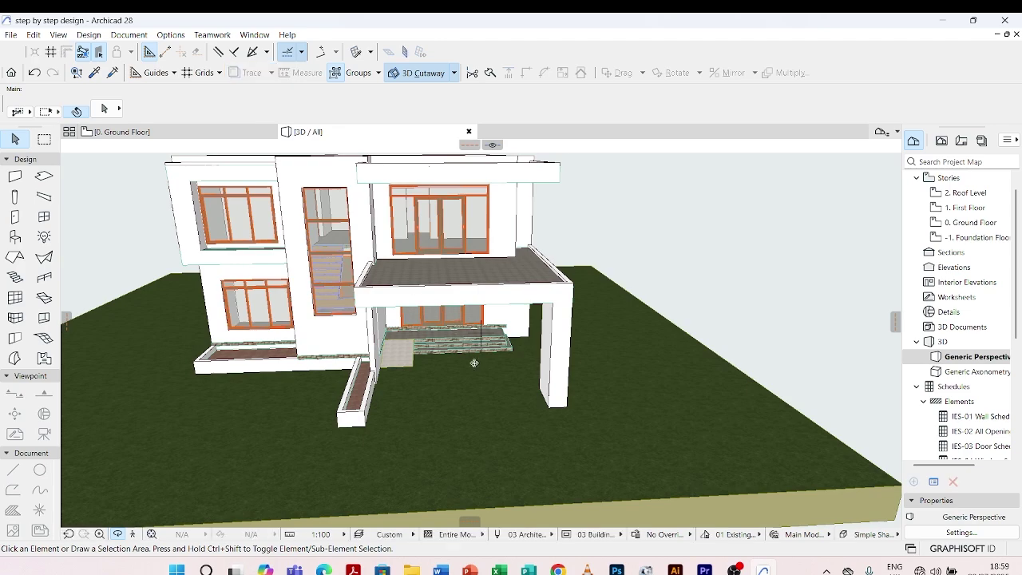
scroll(572, 366, "down", 3)
middle_click_drag(397, 365, 483, 334, "shift")
middle_click_drag(276, 392, 415, 393, "shift")
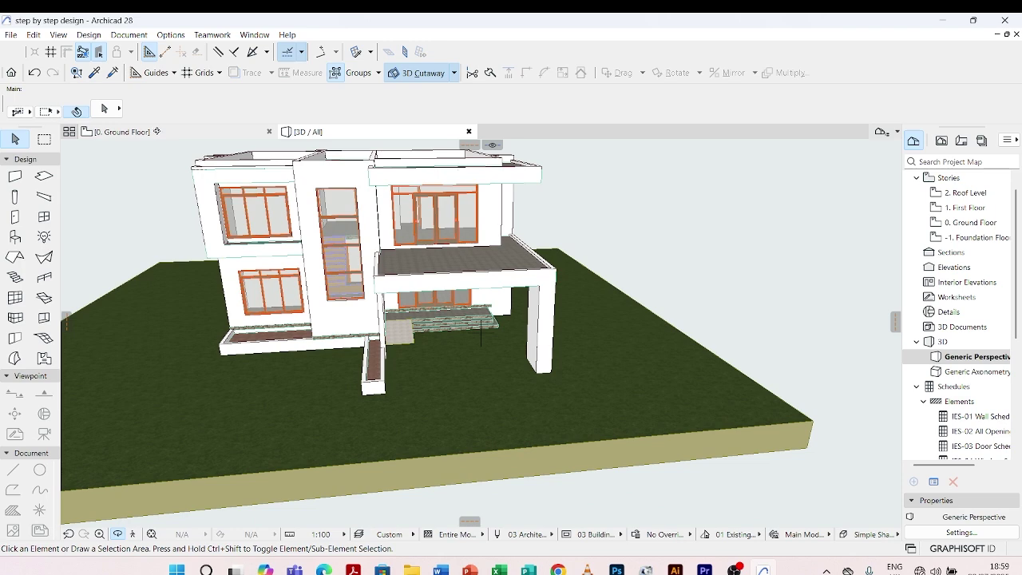
left_click(164, 135)
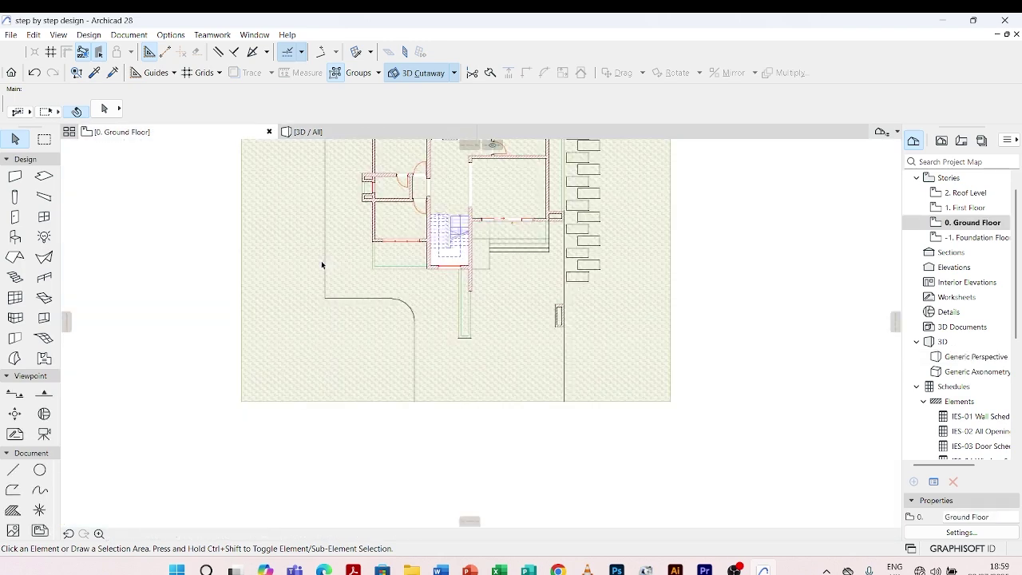
Step: Start the Wall tool and set the wall thickness to 50 mm and the wall height to 150 mm
scroll(417, 309, "up", 3)
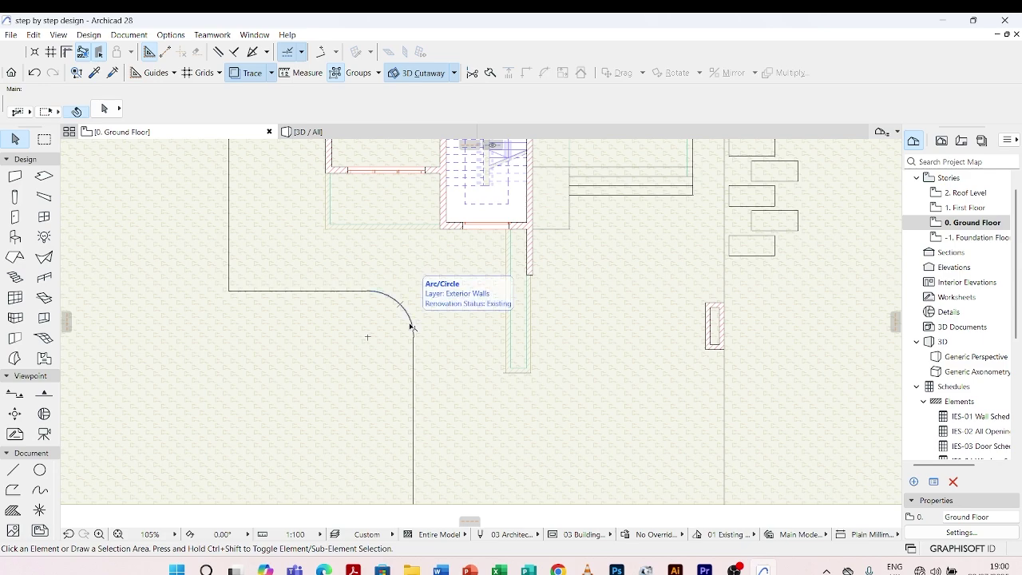
scroll(411, 326, "down", 4)
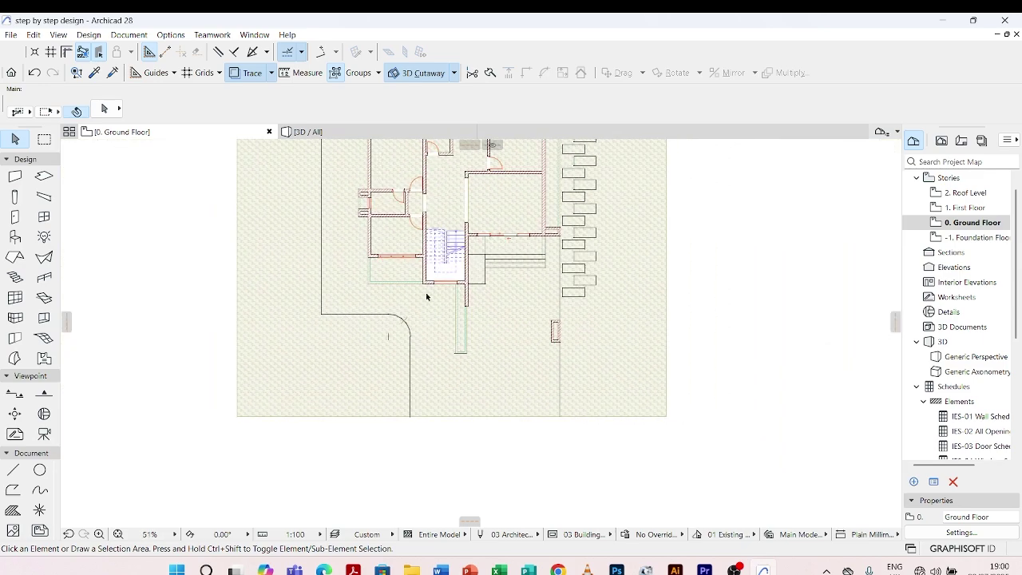
scroll(430, 298, "up", 3)
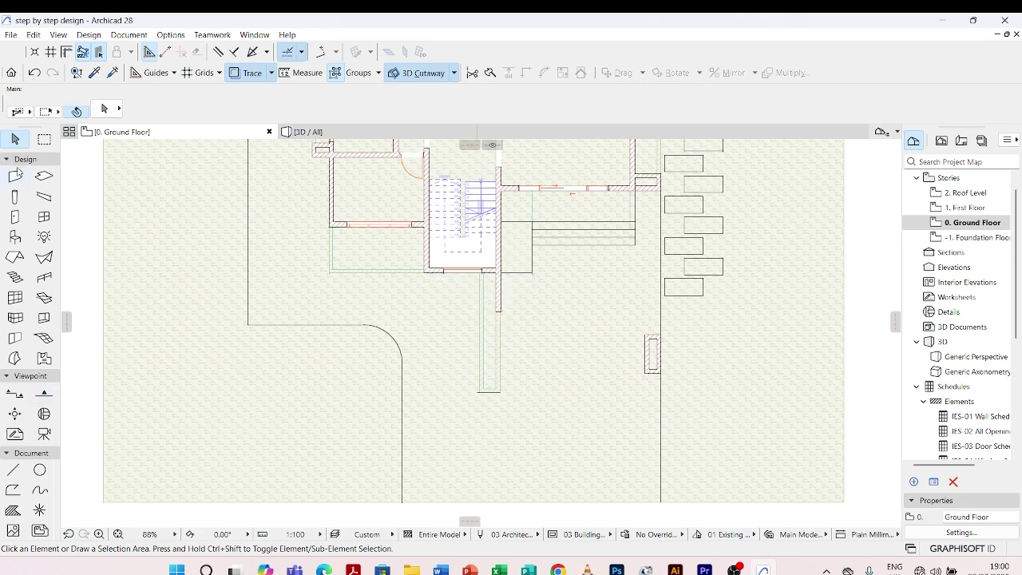
left_click(16, 179)
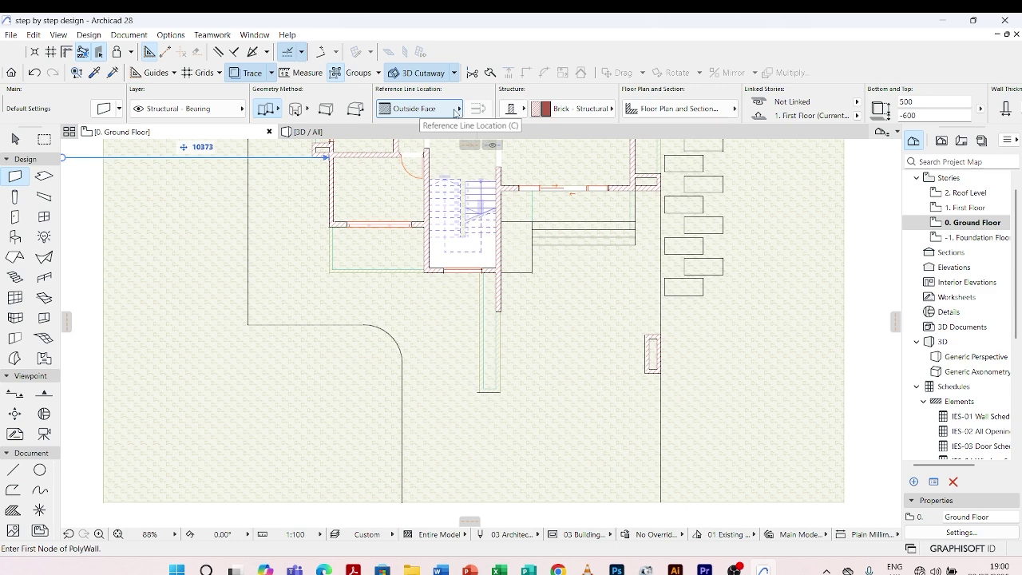
key("Tab")
type("1")
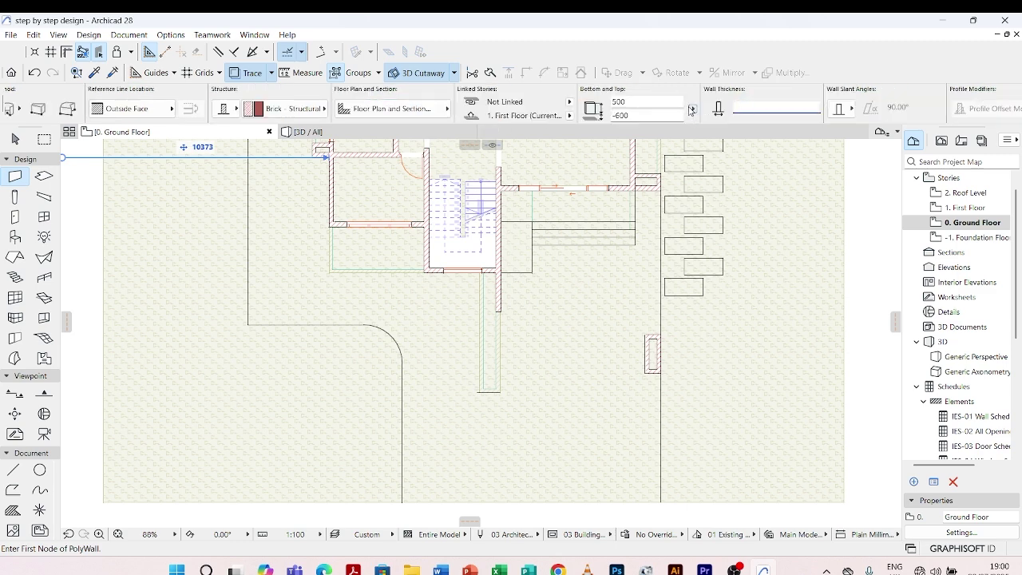
type("50")
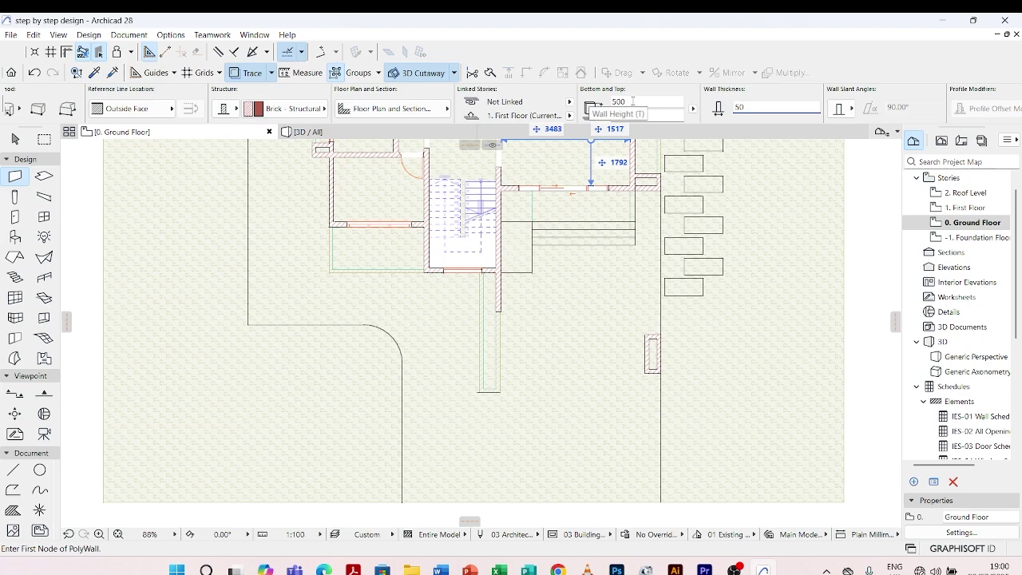
left_click(633, 101)
type("1")
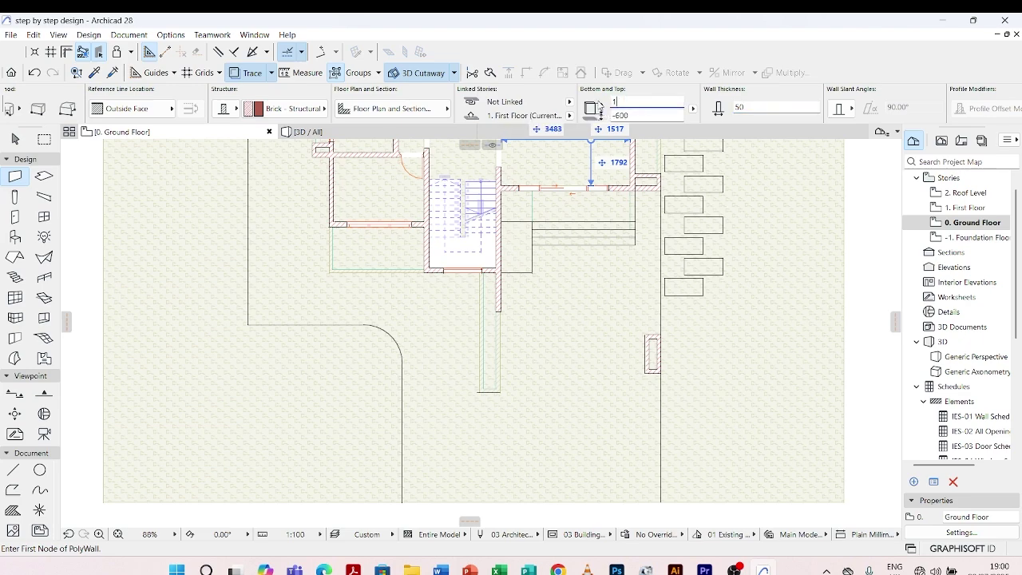
type("50")
Step: Set the wall's reference line location to Inside Face
scroll(456, 400, "up", 5)
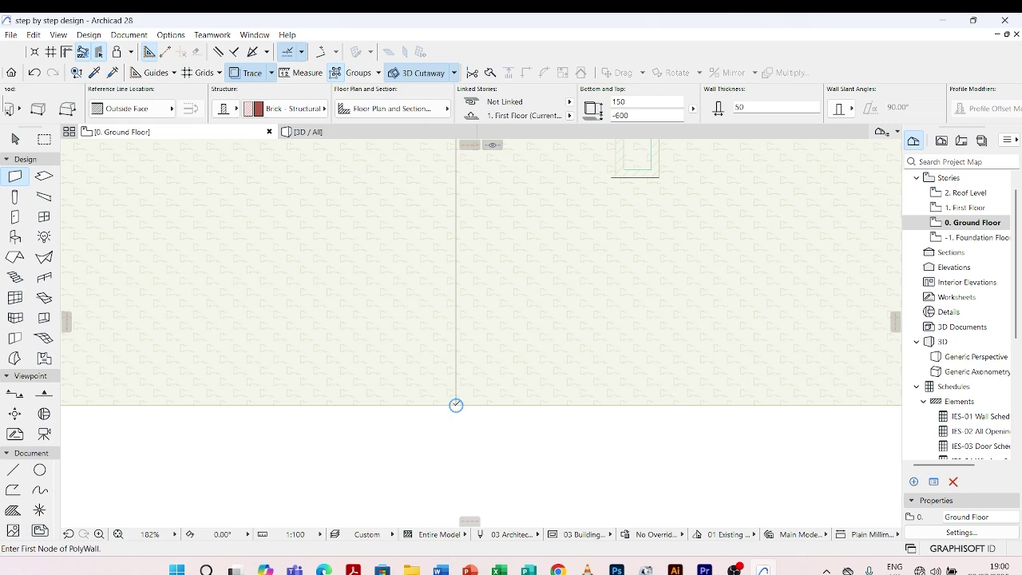
scroll(456, 405, "down", 14)
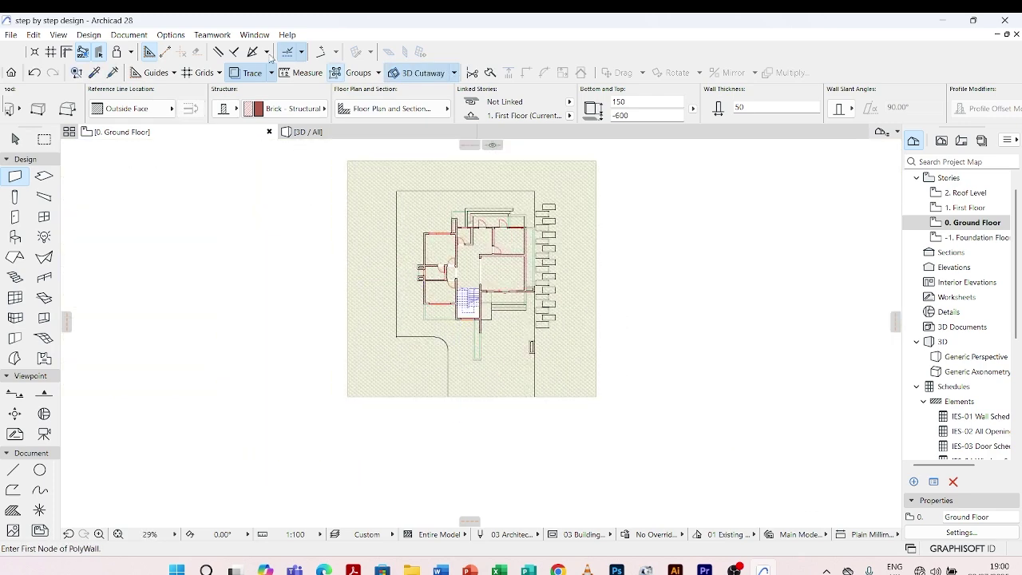
left_click(164, 117)
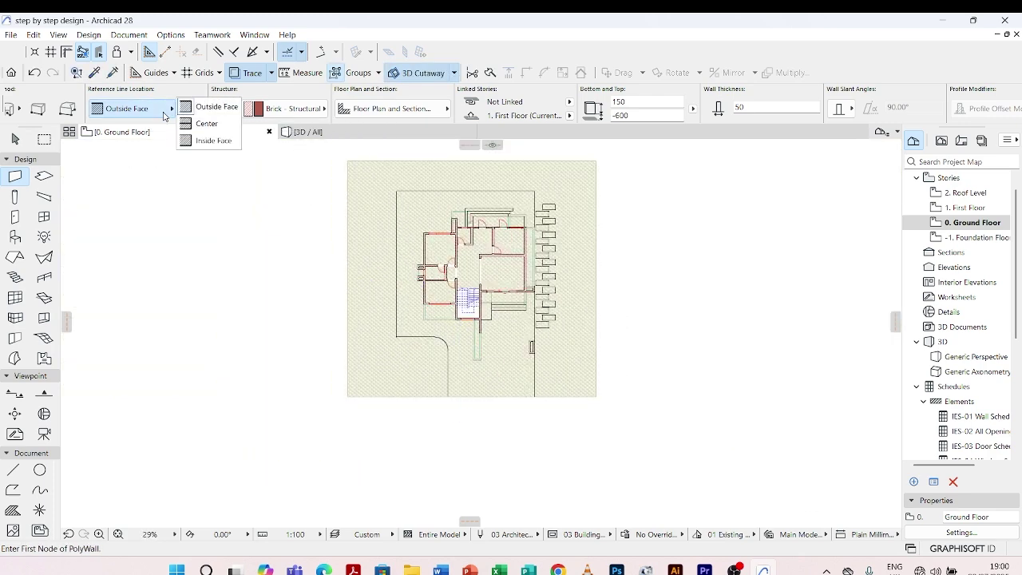
left_click(194, 140)
Step: Start a polywall at the outline's lower end, following its straight side about 5470 mm up and cutting straight across the rounded corner
scroll(402, 389, "up", 5)
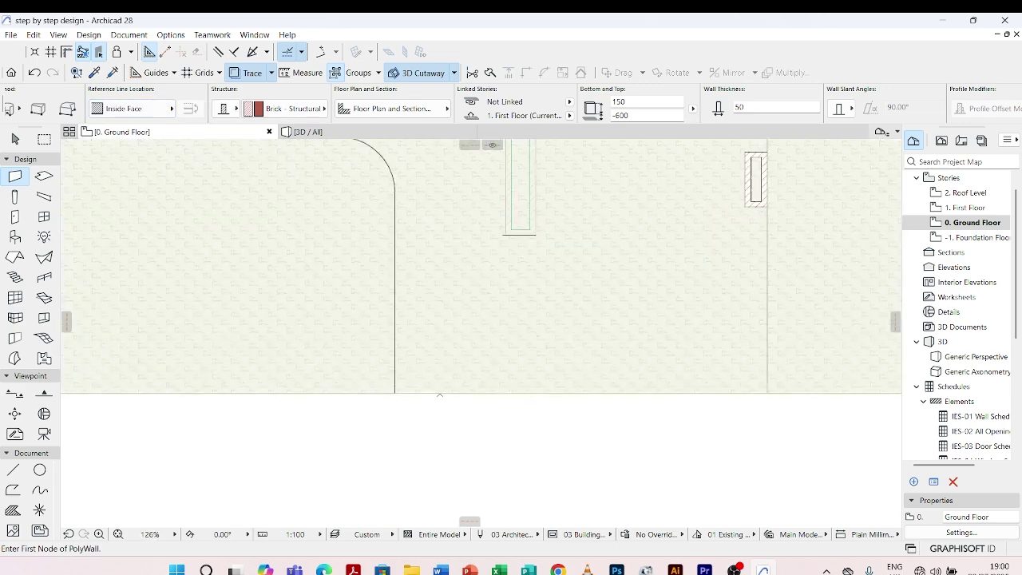
left_click(394, 391)
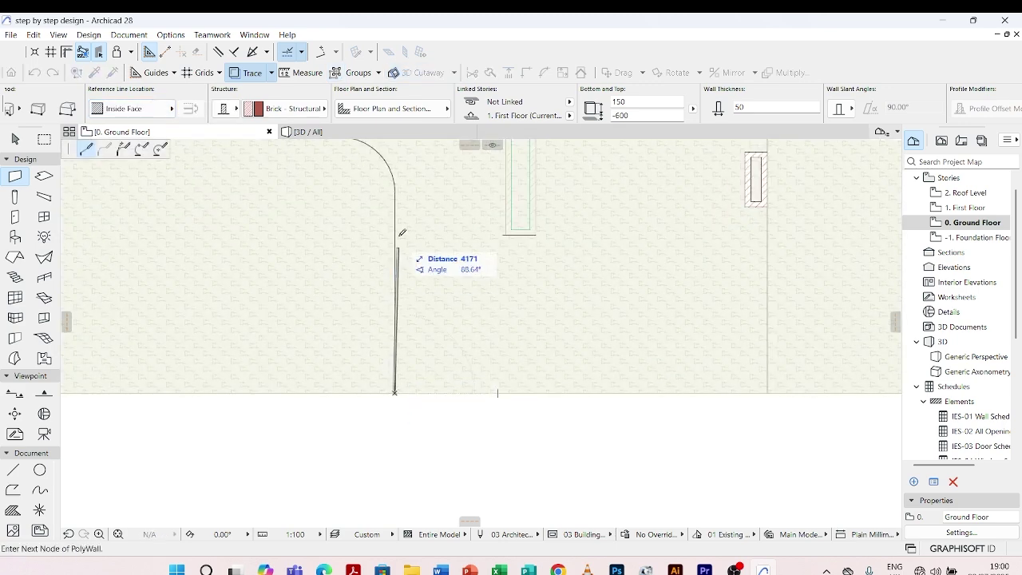
scroll(401, 188, "up", 3)
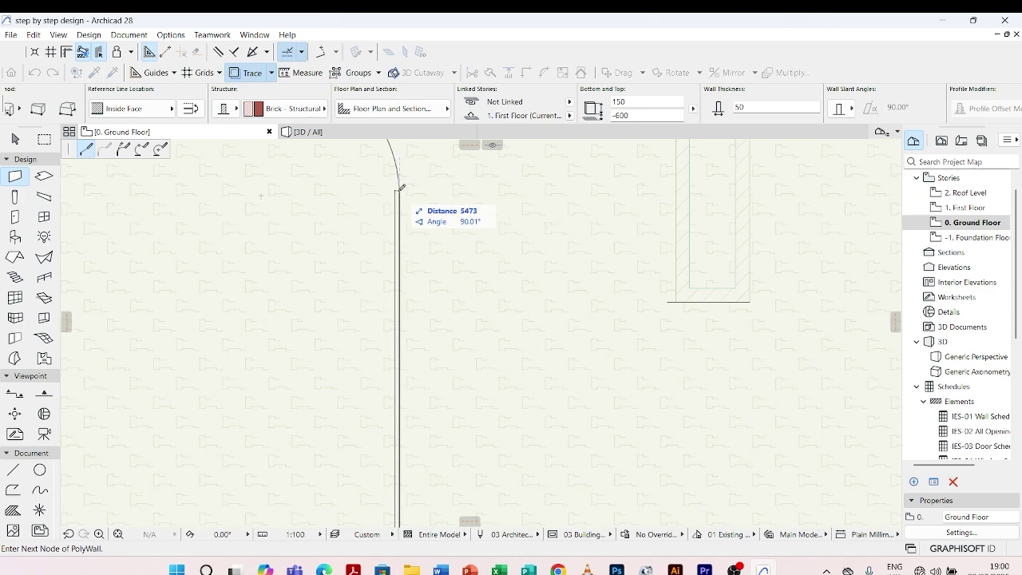
left_click(399, 187)
scroll(406, 303, "down", 2)
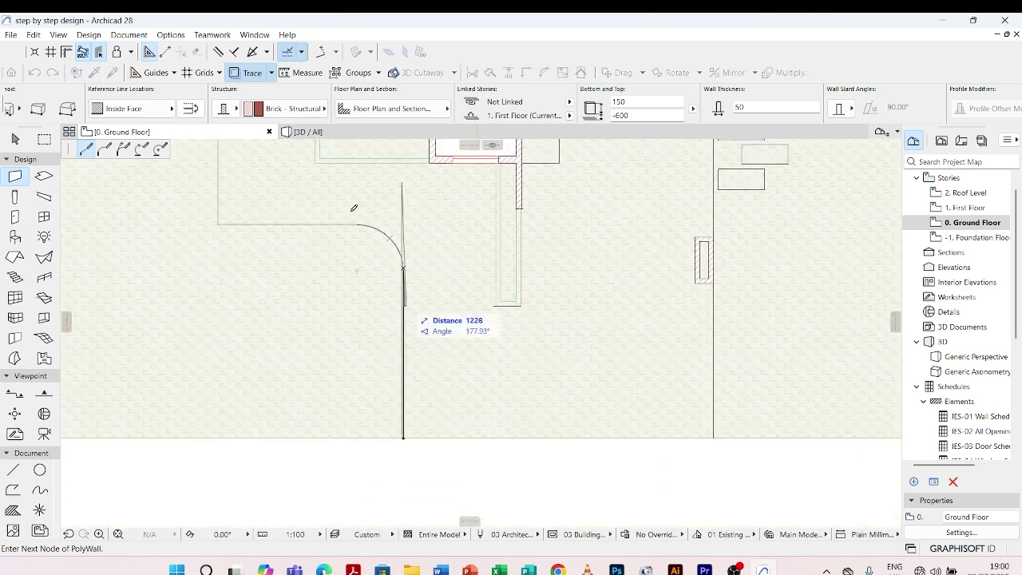
scroll(387, 232, "up", 2)
left_click(387, 233)
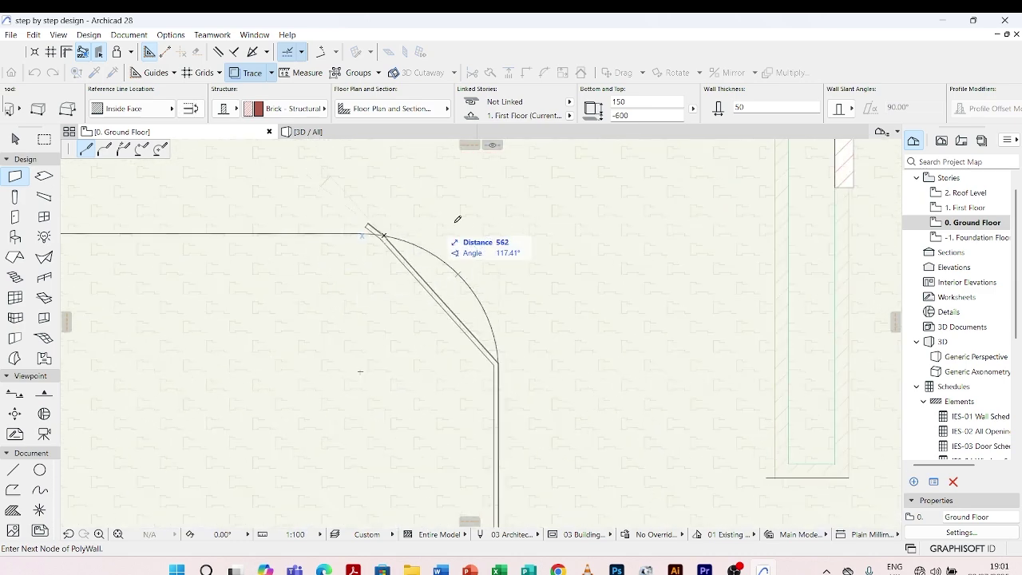
Step: Continue the polywall along the outline to its lower-left corner, and up the straight side about 16920 mm to the upper-left corner
scroll(447, 230, "down", 3)
scroll(263, 222, "up", 5)
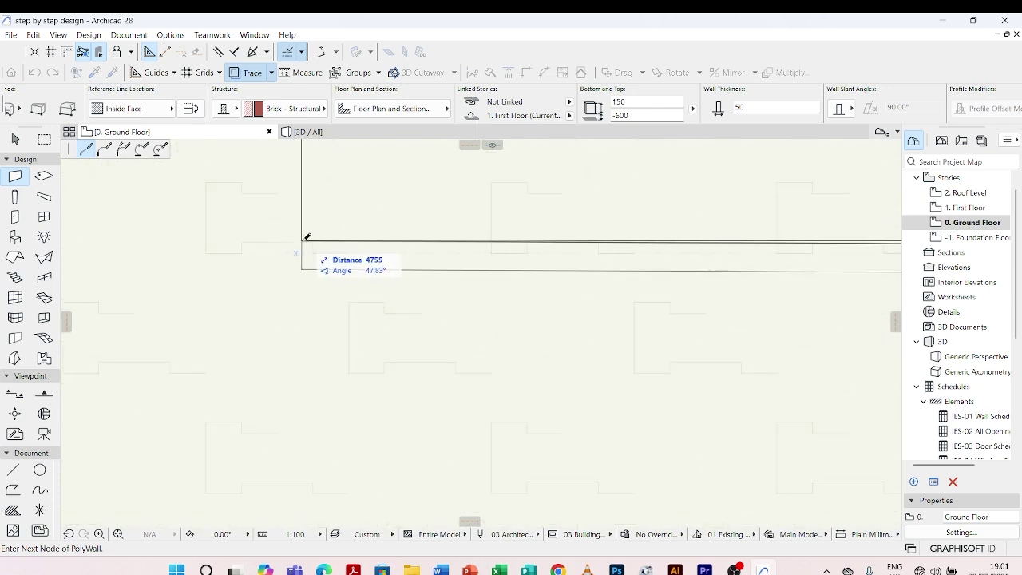
scroll(303, 238, "down", 2)
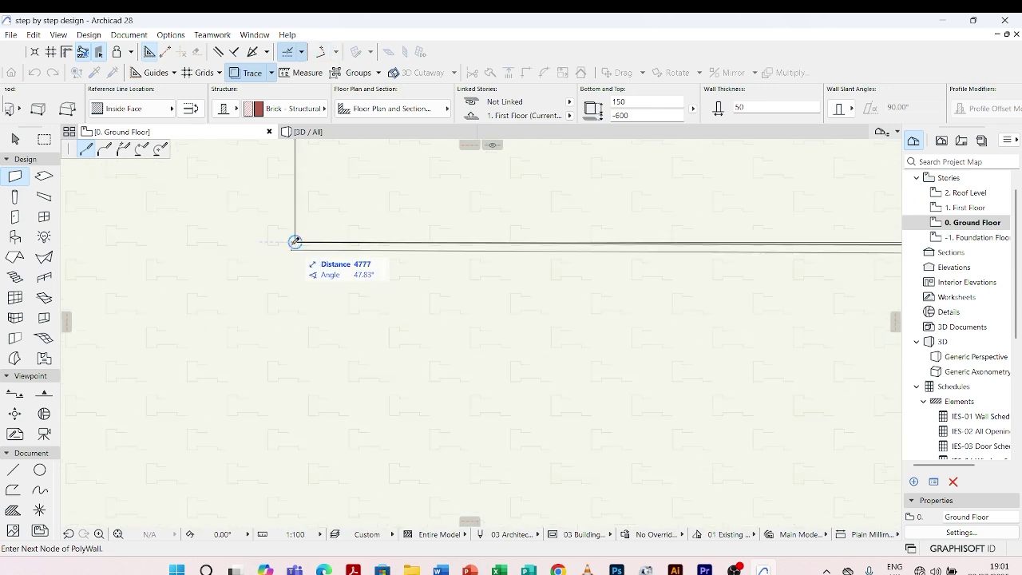
scroll(296, 241, "up", 3)
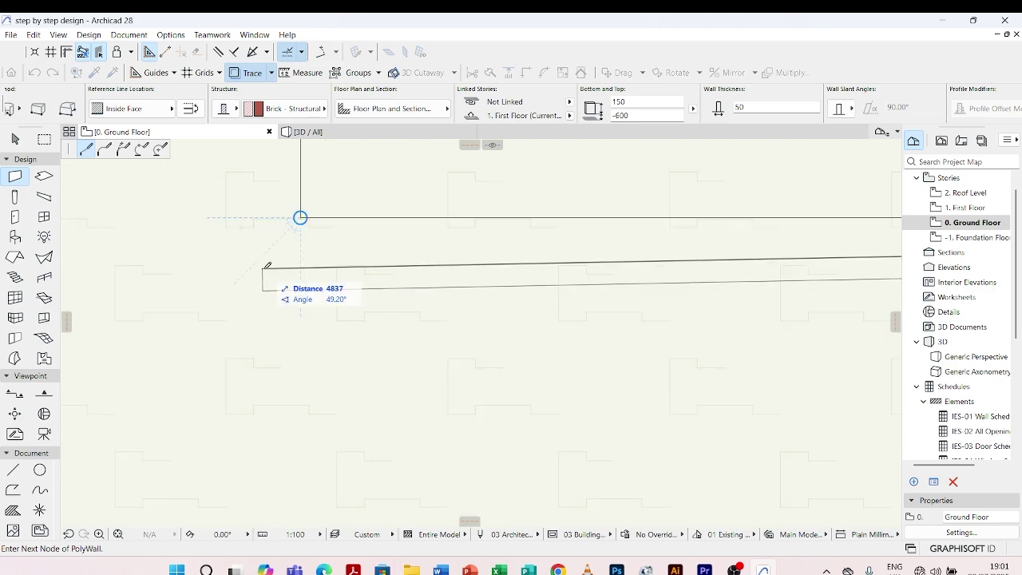
scroll(297, 347, "down", 4)
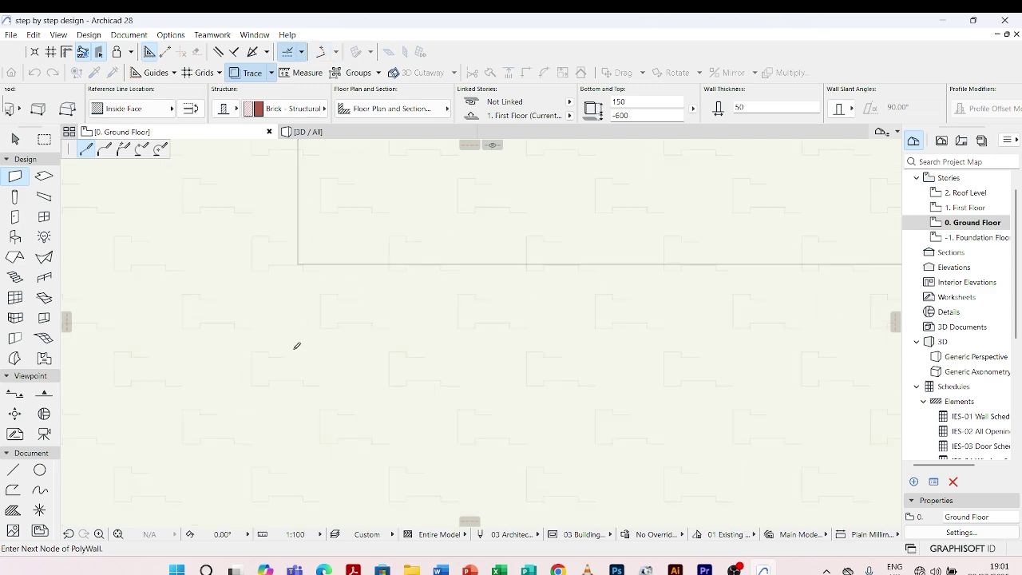
scroll(299, 242, "down", 4)
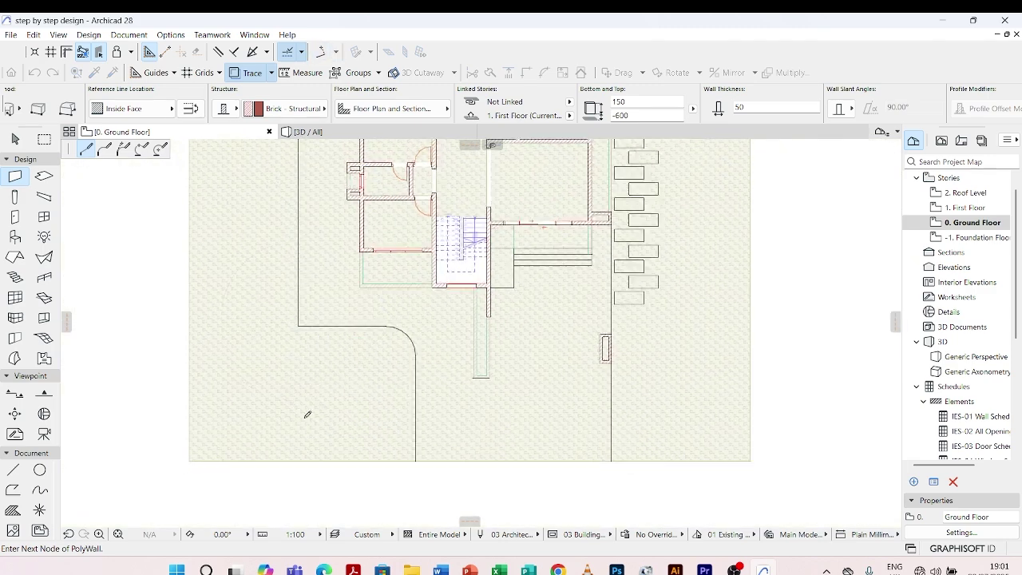
scroll(308, 413, "down", 2)
scroll(312, 190, "up", 5)
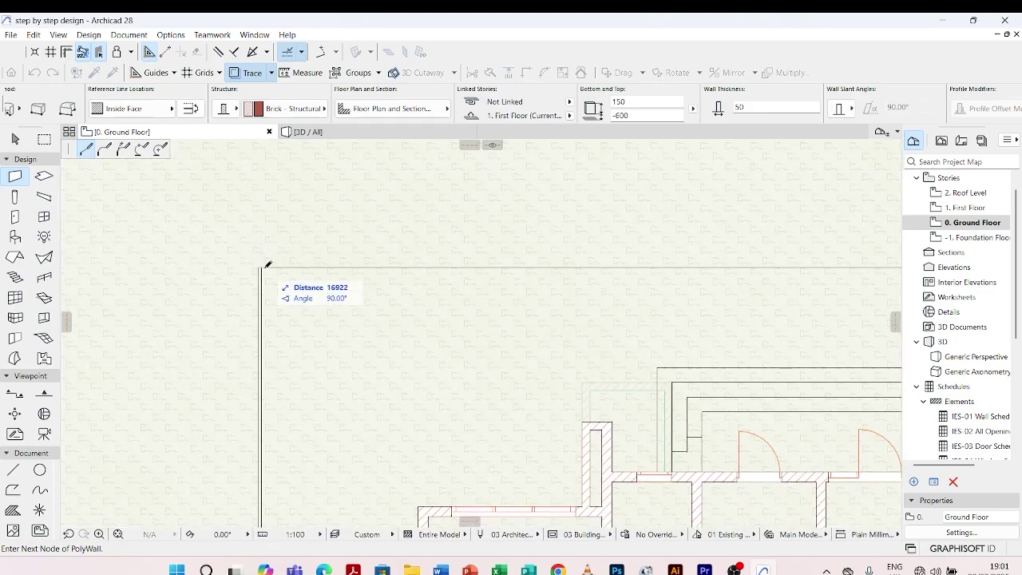
Step: Run the polywall about 16050 mm along the outline's upper edge and down the opposite side to the site's lower edge, and finish it
scroll(265, 264, "down", 4)
scroll(490, 257, "up", 4)
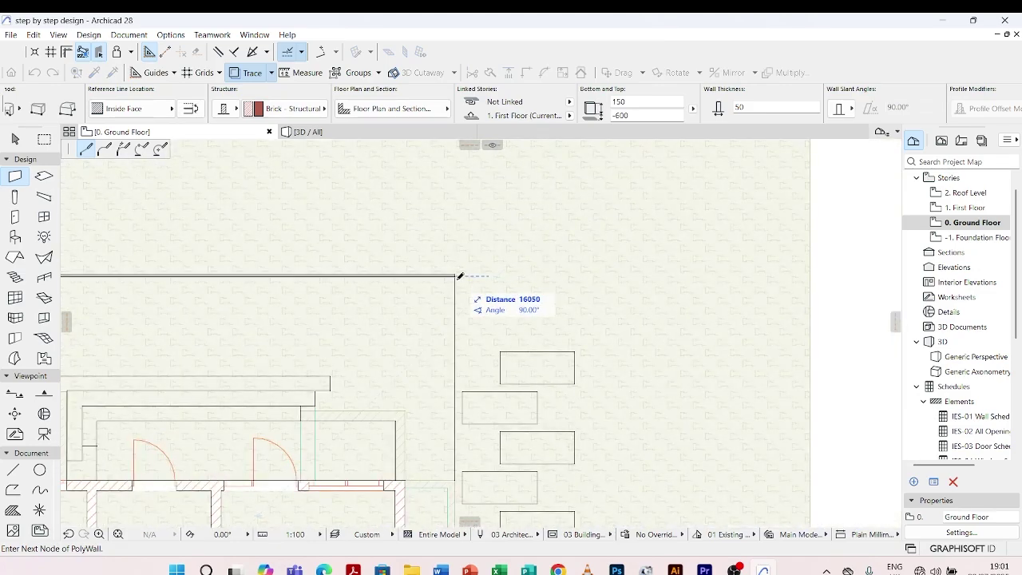
left_click(458, 276)
scroll(452, 240, "down", 5)
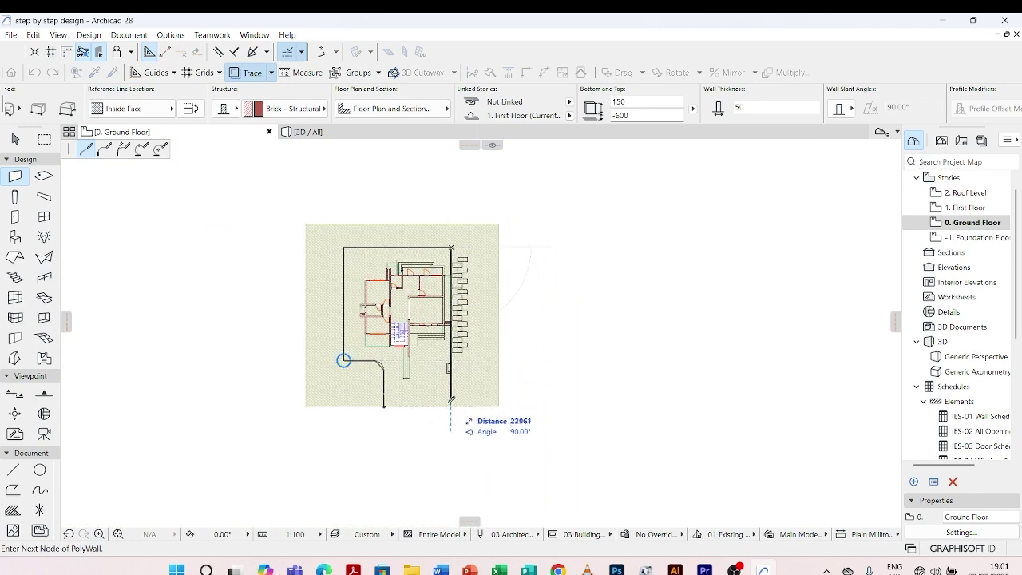
scroll(452, 400, "up", 8)
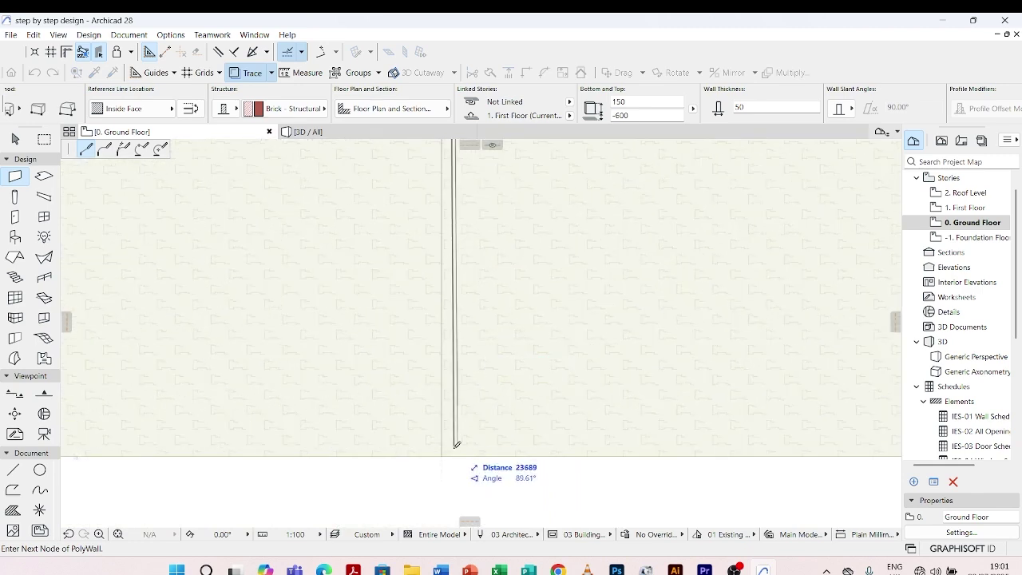
double_click(443, 459)
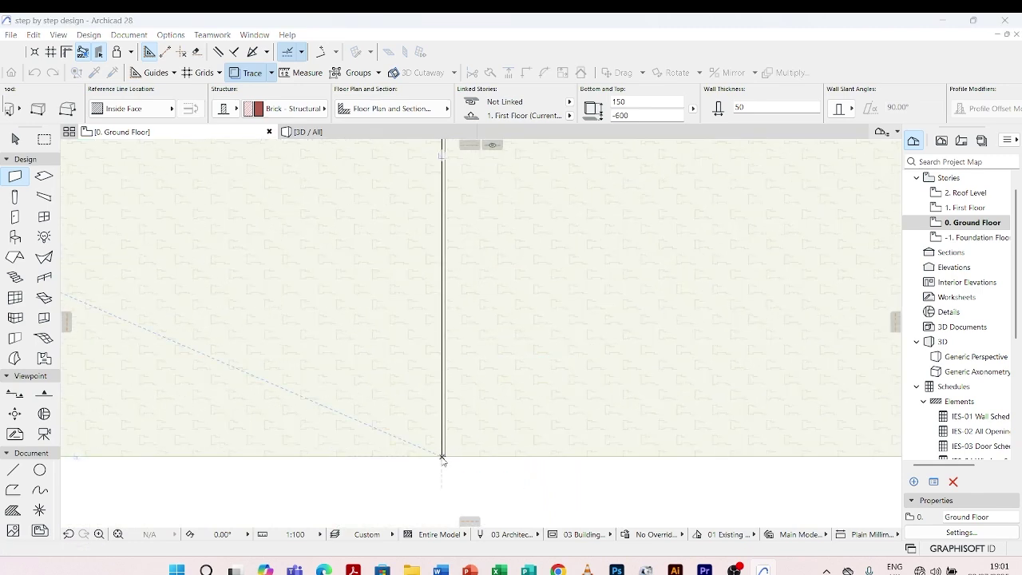
key("Return")
Step: Select all six segments of the raised outline wall in the 3D view and set their home story to 0. Ground Floor
key("F3")
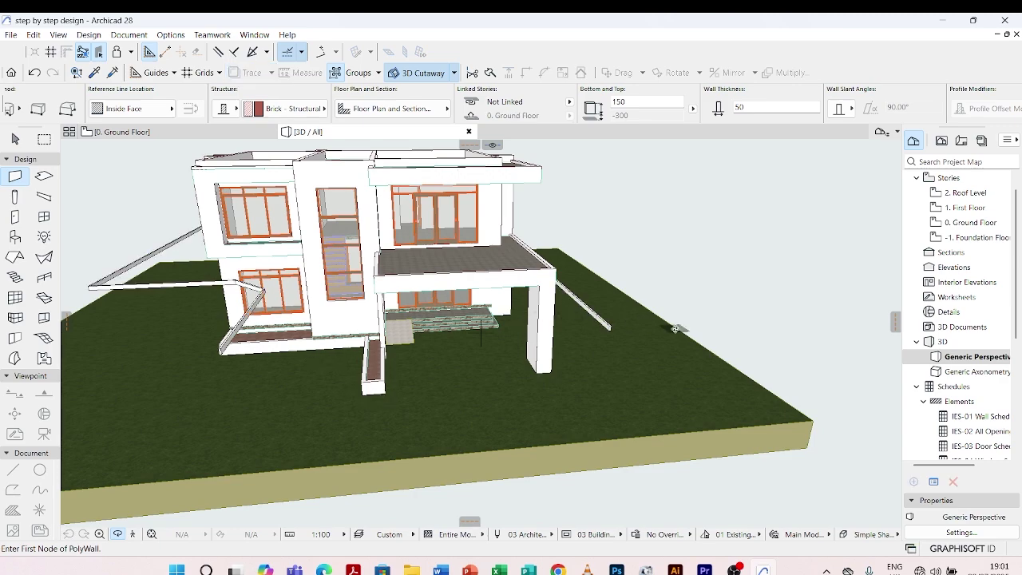
middle_click_drag(677, 327, 528, 339, "shift")
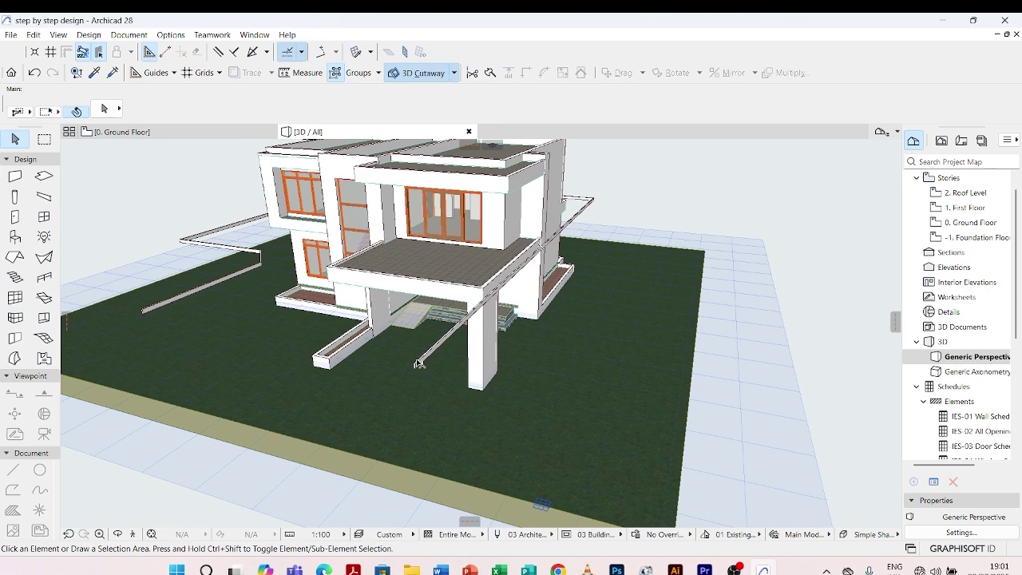
left_click(417, 364, "shift")
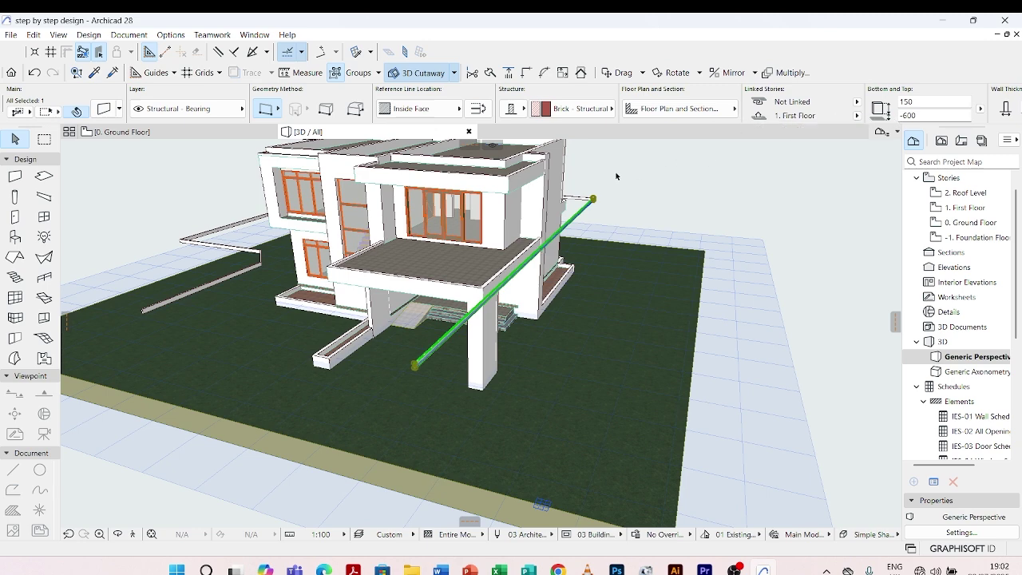
left_click(193, 293, "shift")
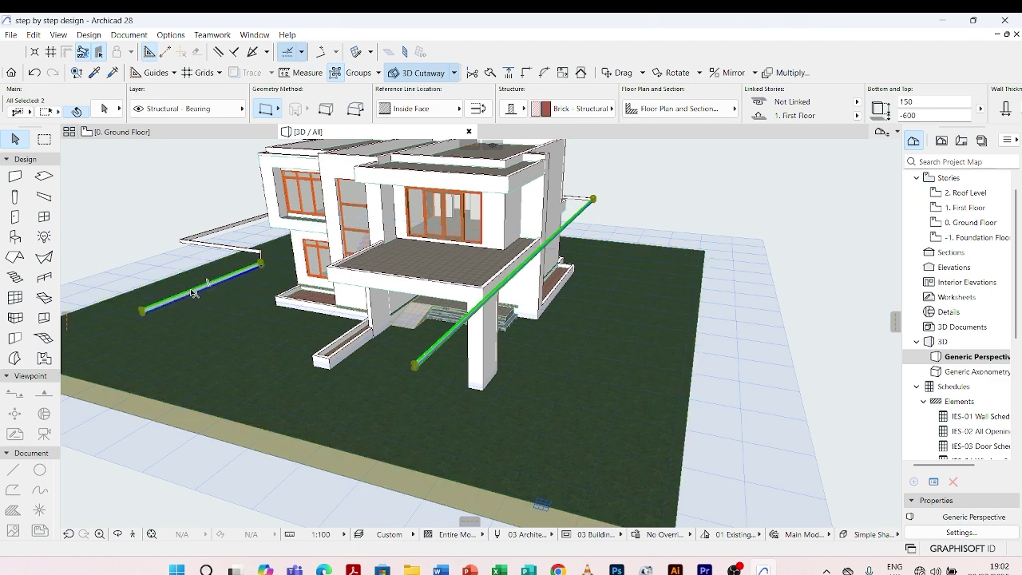
left_click(231, 244, "shift")
left_click(237, 226, "shift")
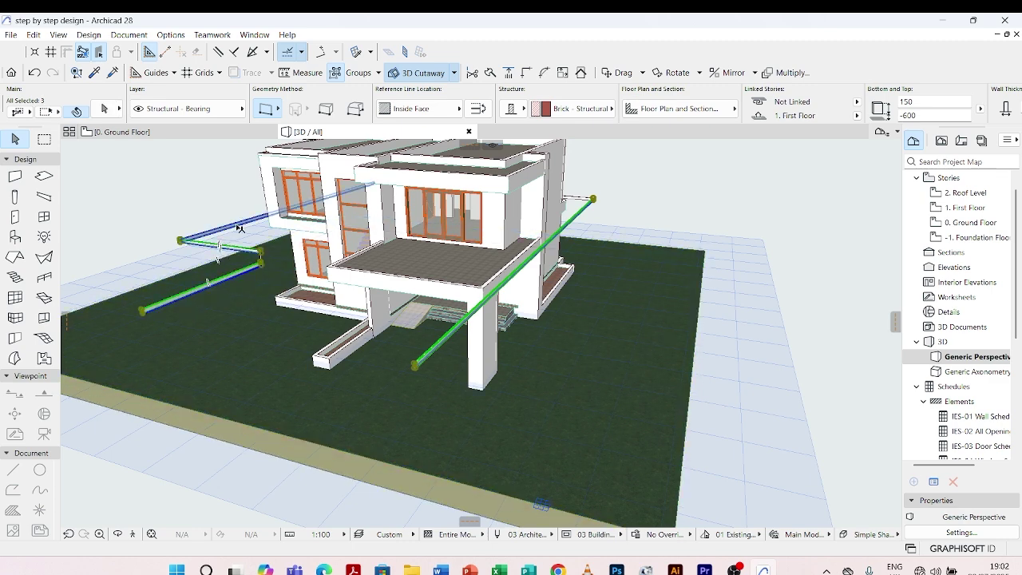
scroll(262, 256, "up", 3)
left_click(267, 265, "shift")
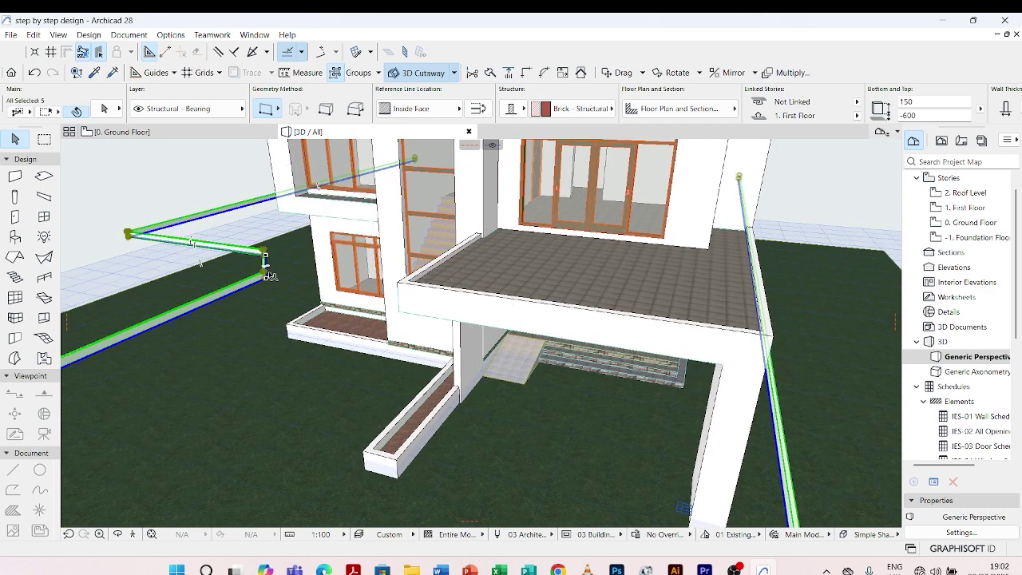
scroll(267, 265, "down", 3)
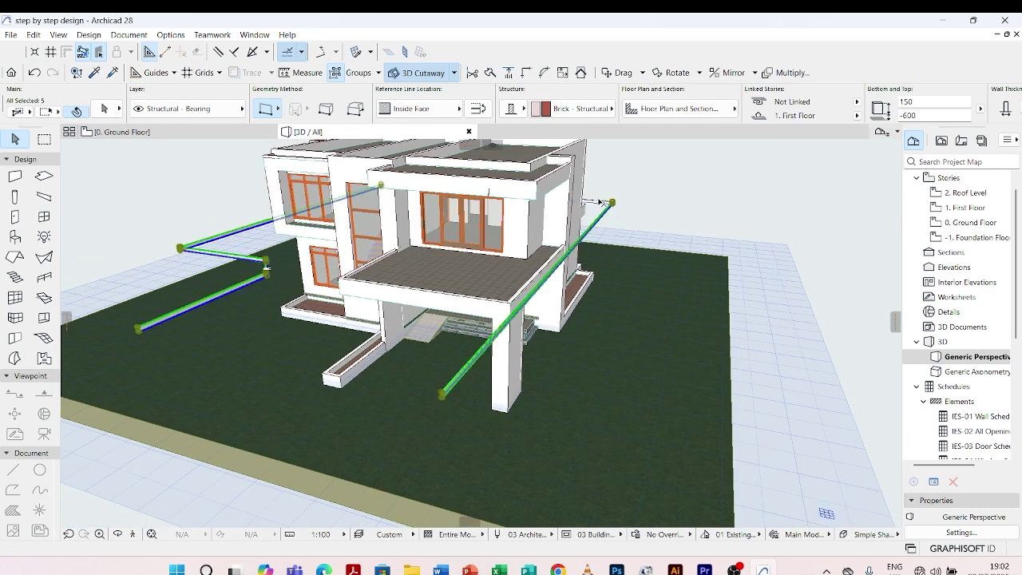
left_click(495, 195, "shift")
left_click(857, 116)
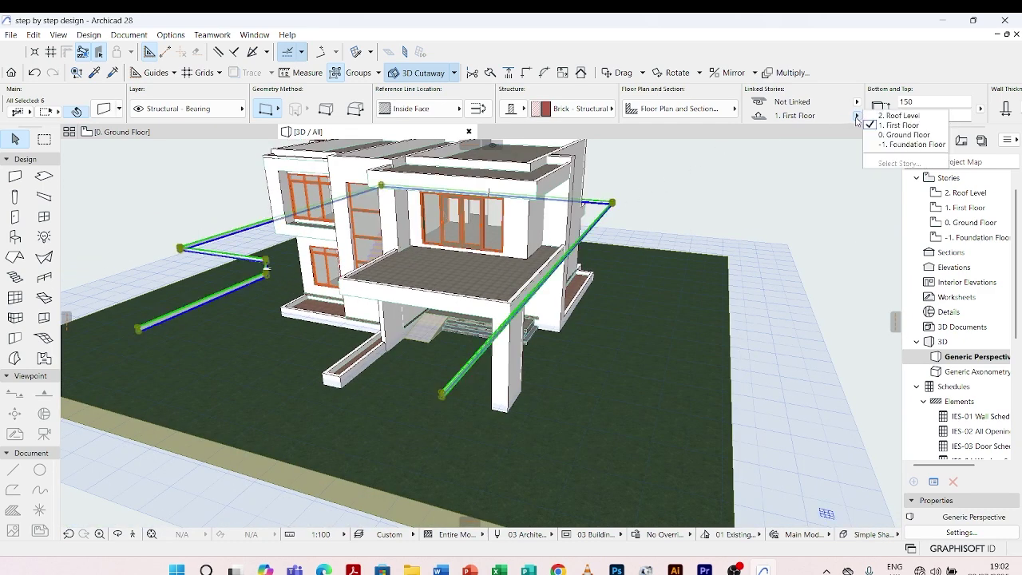
left_click(883, 132)
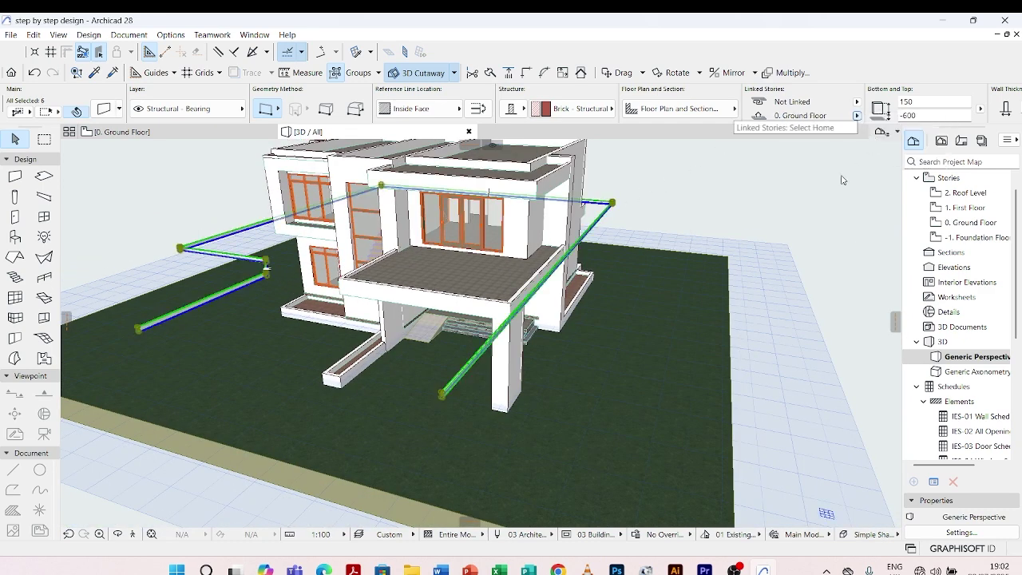
Step: Try to select the diagonal wall segment at the outline's rounded corner in the ground floor plan
left_click(246, 133)
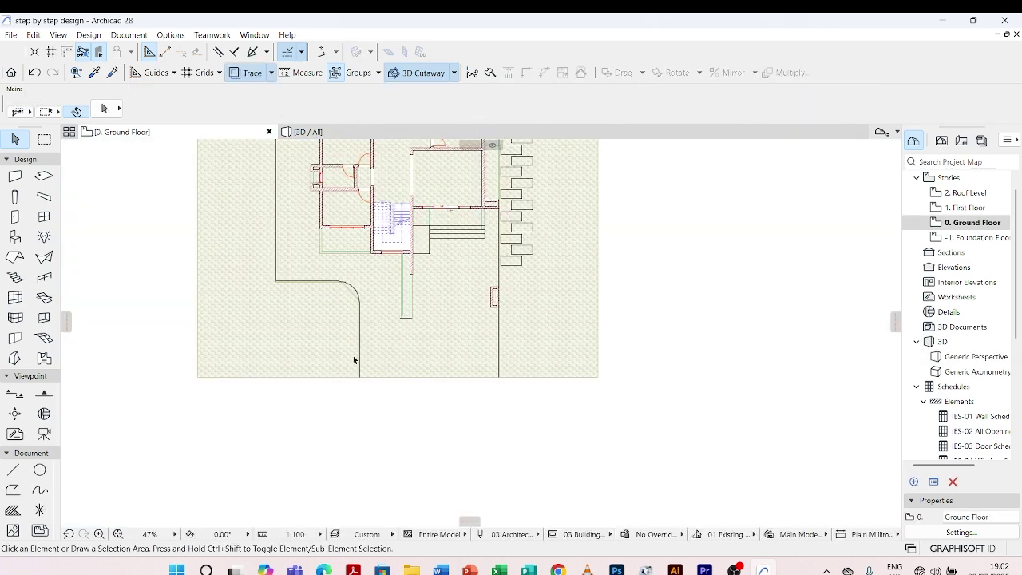
scroll(353, 356, "up", 8)
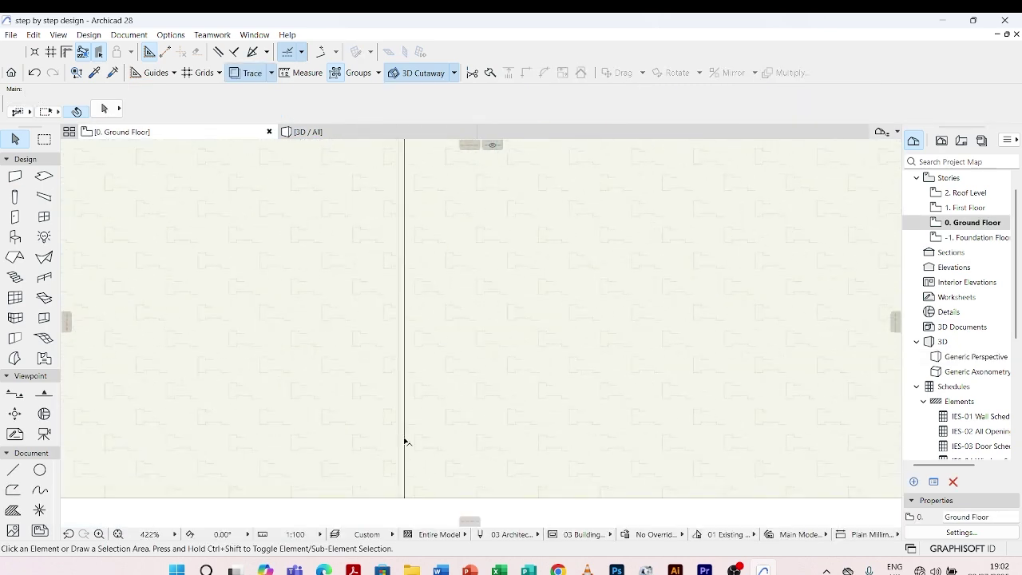
scroll(403, 384, "down", 6)
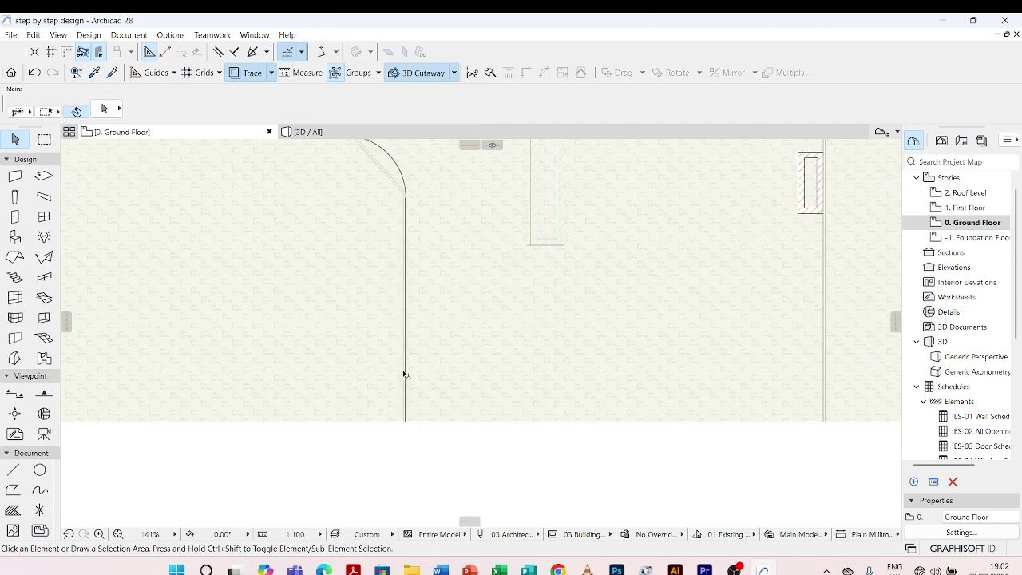
scroll(402, 289, "up", 3)
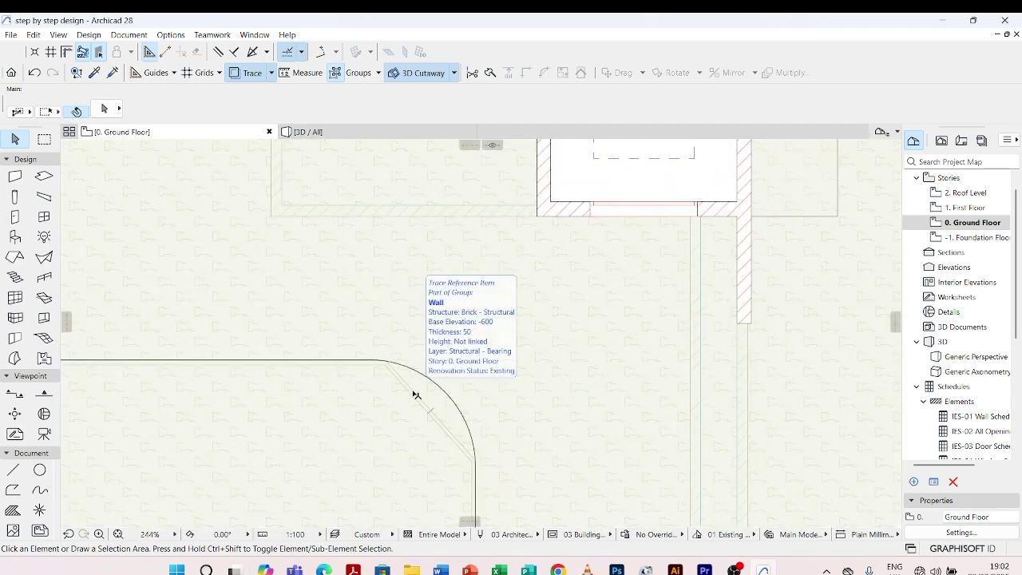
left_click(415, 395)
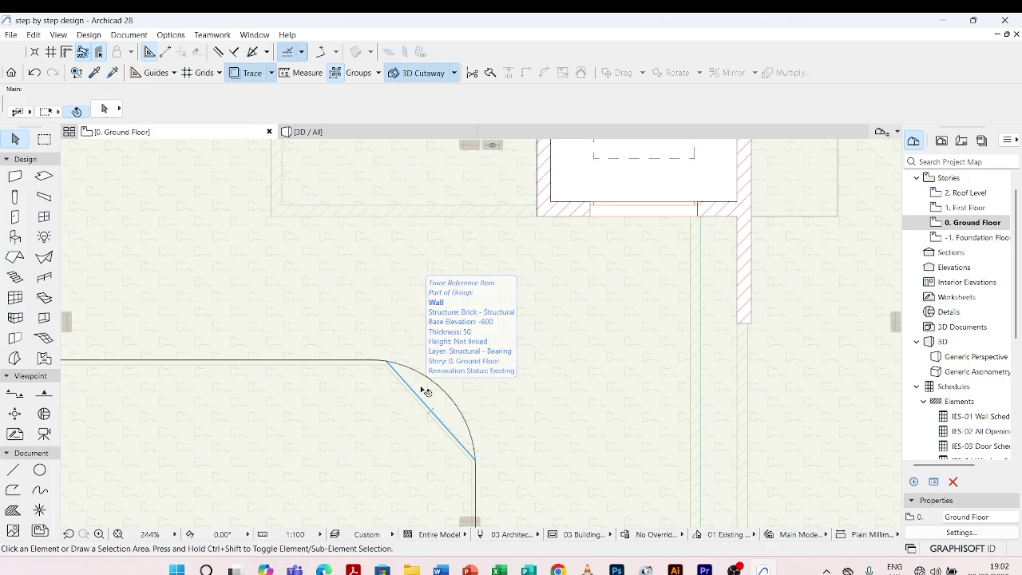
Step: In the -1. Foundation Floor plan, bend the diagonal wall segment into a tangent arc that follows the outline's rounded corner
double_click(982, 237)
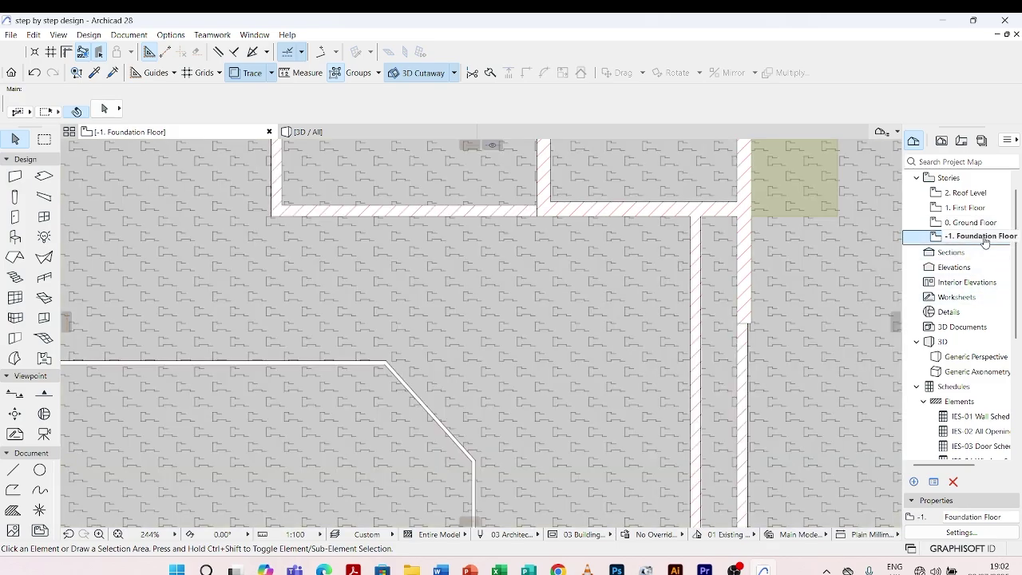
scroll(571, 314, "down", 2)
scroll(468, 346, "down", 1)
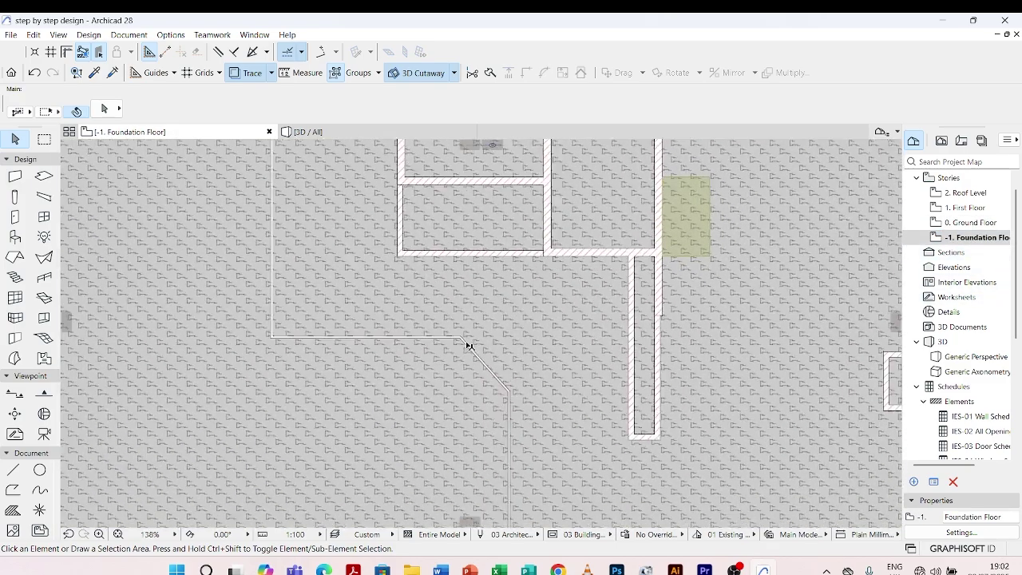
scroll(468, 346, "up", 1)
scroll(468, 346, "up", 5)
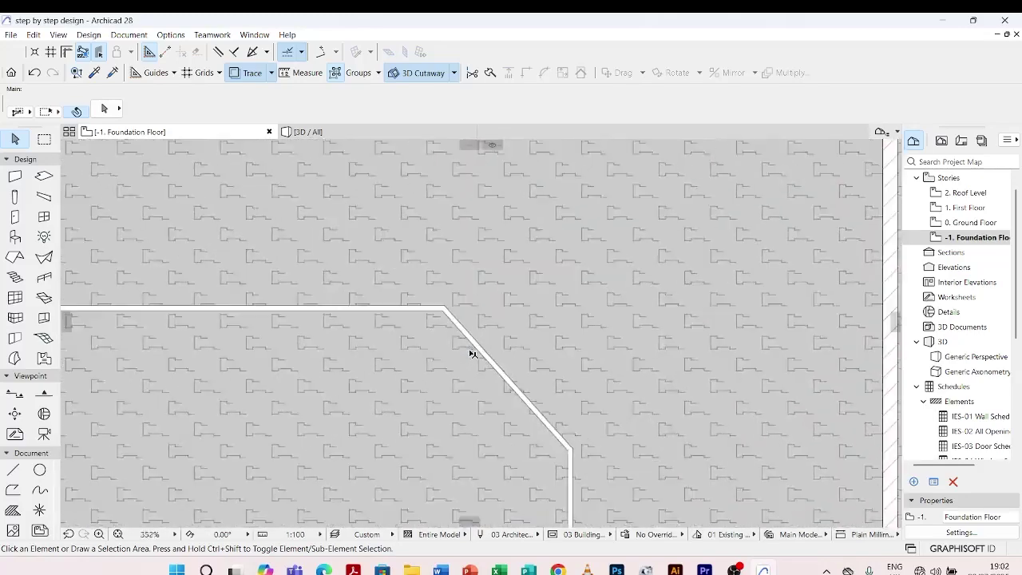
left_click(476, 344)
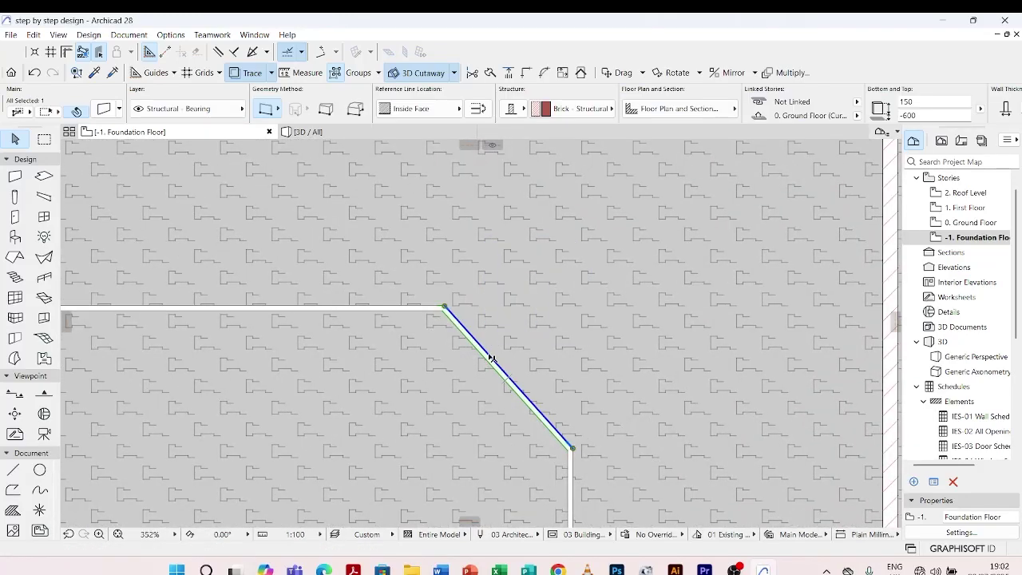
left_click(488, 359)
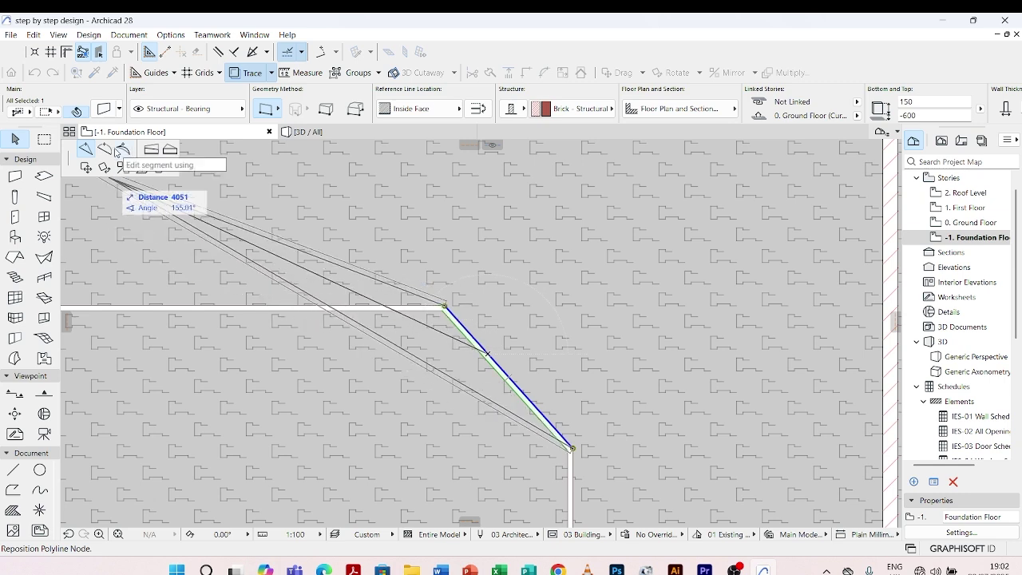
left_click(123, 149)
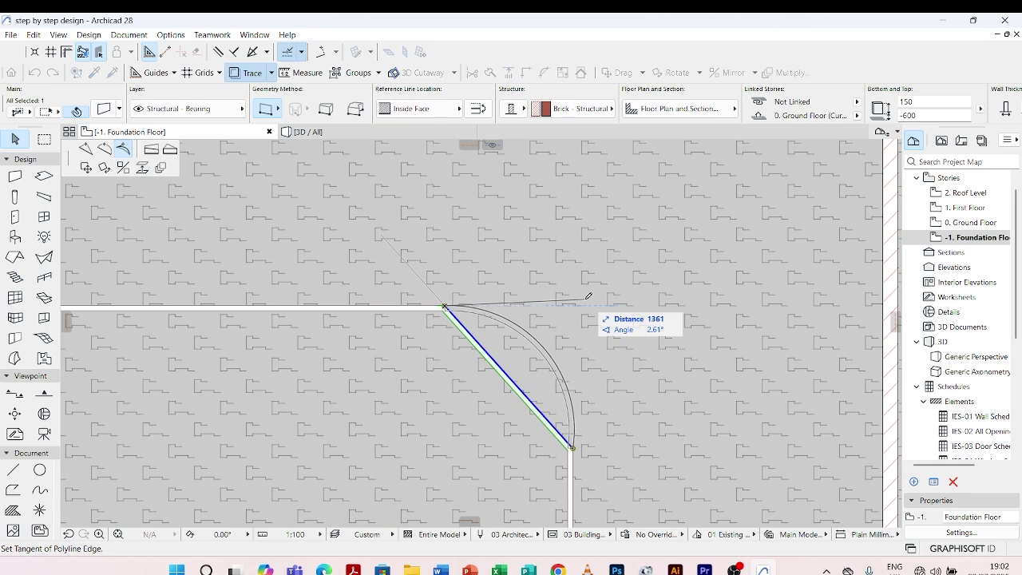
left_click(524, 300)
scroll(503, 280, "down", 3)
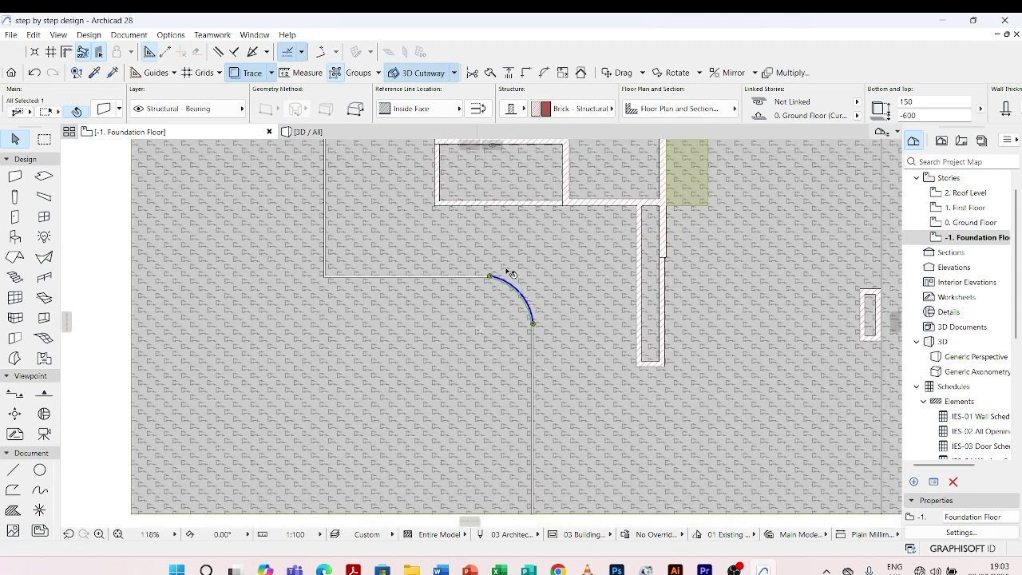
key("Escape")
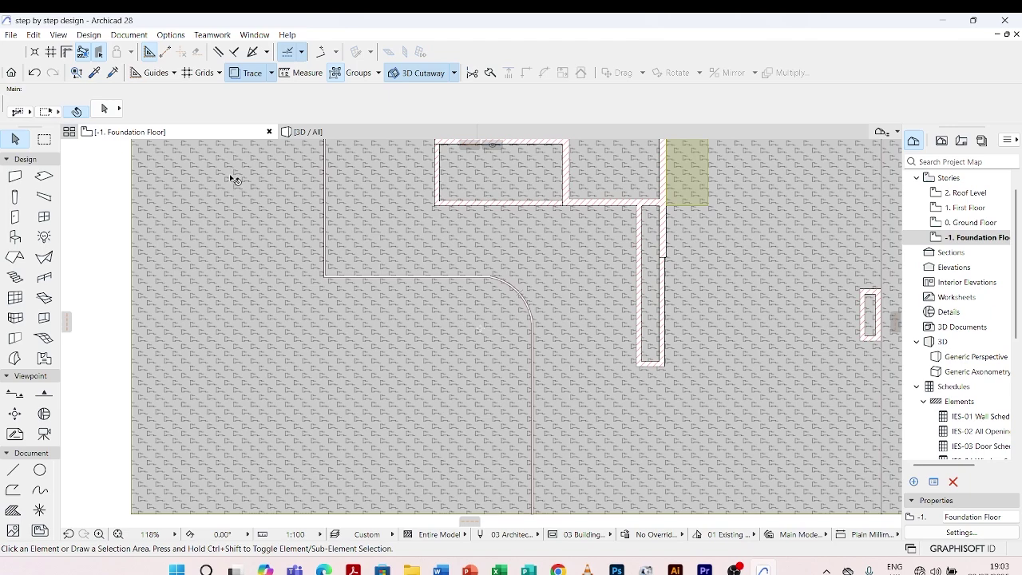
Step: In the 3D view, set the thickness of the straight wall segment between the site edge and the curved corner to 100 mm
left_click(327, 134)
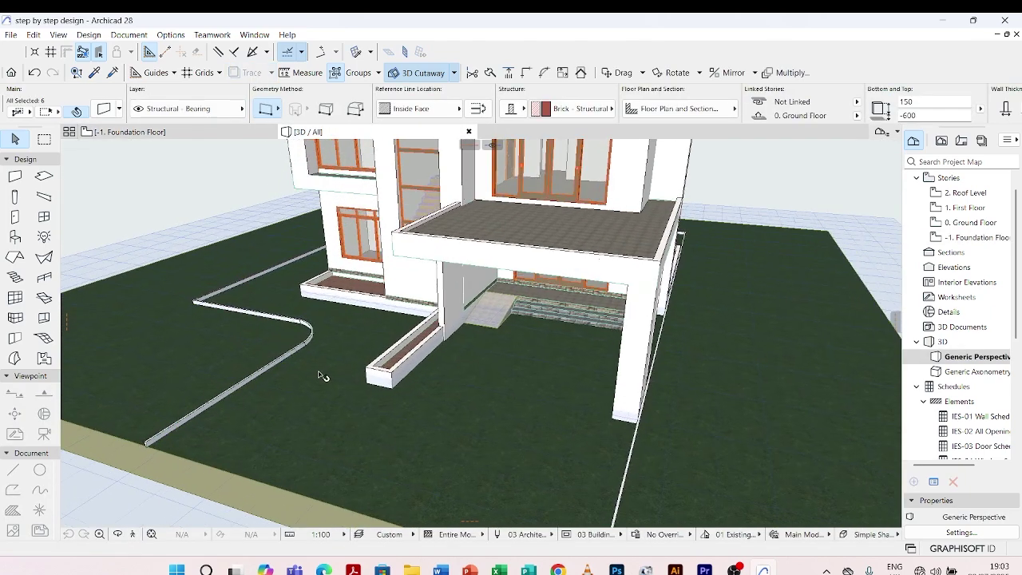
scroll(136, 463, "up", 6)
middle_click_drag(124, 449, 279, 398, "shift")
left_click(277, 394)
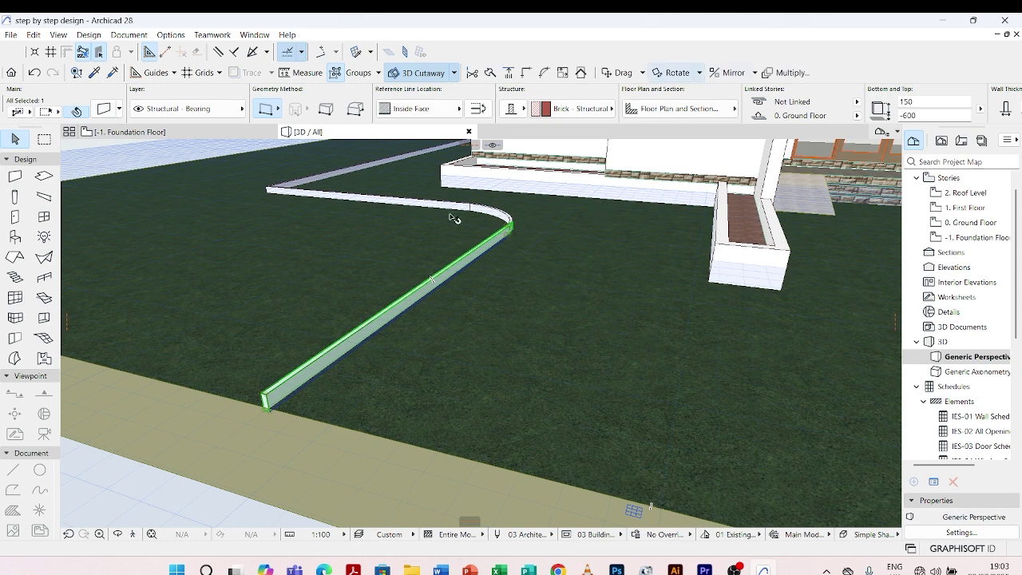
left_click(872, 106)
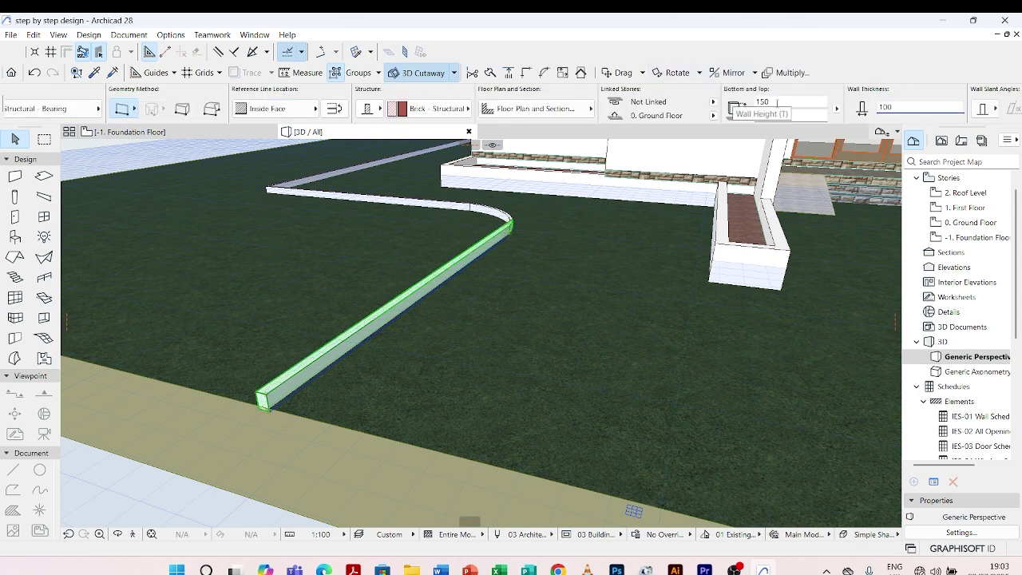
Step: Set the height of the straight wall segment between the site edge and the curved corner to 100 mm
left_click(777, 102)
type("1")
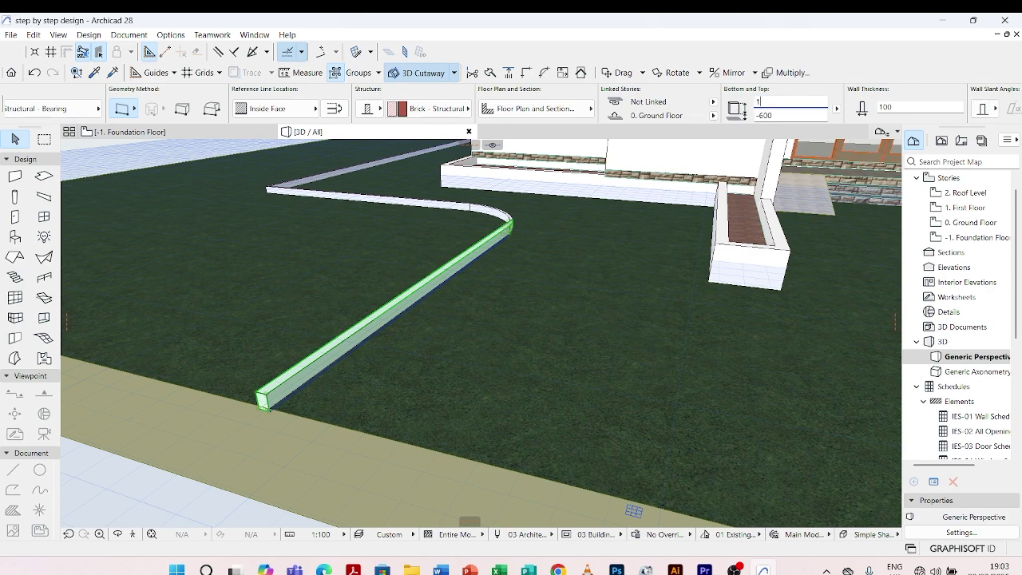
type("00")
key("Return")
key("Escape")
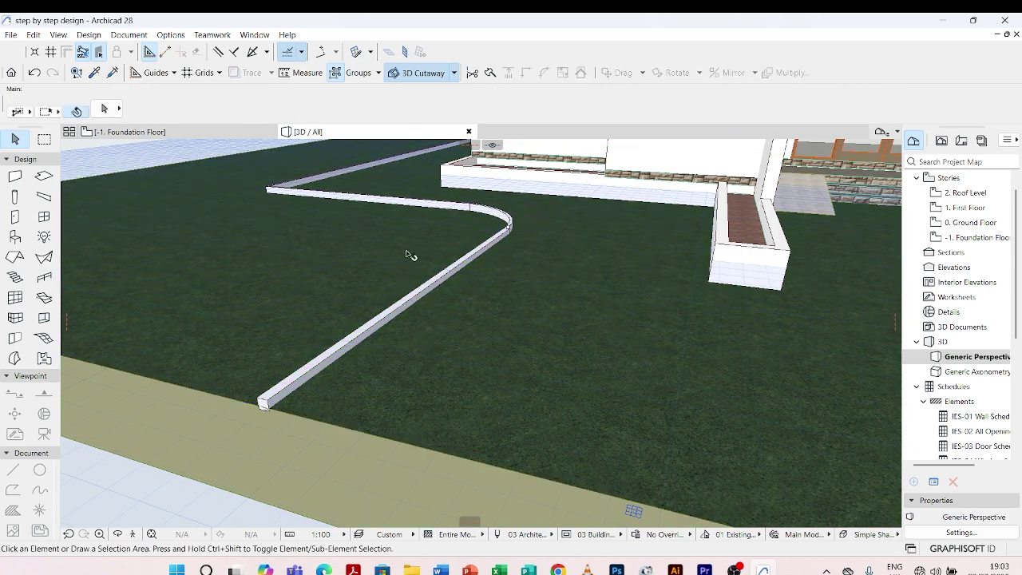
Step: Pick up the parameters of the resized straight wall segment and transfer them to the curved corner segment
left_click(95, 72)
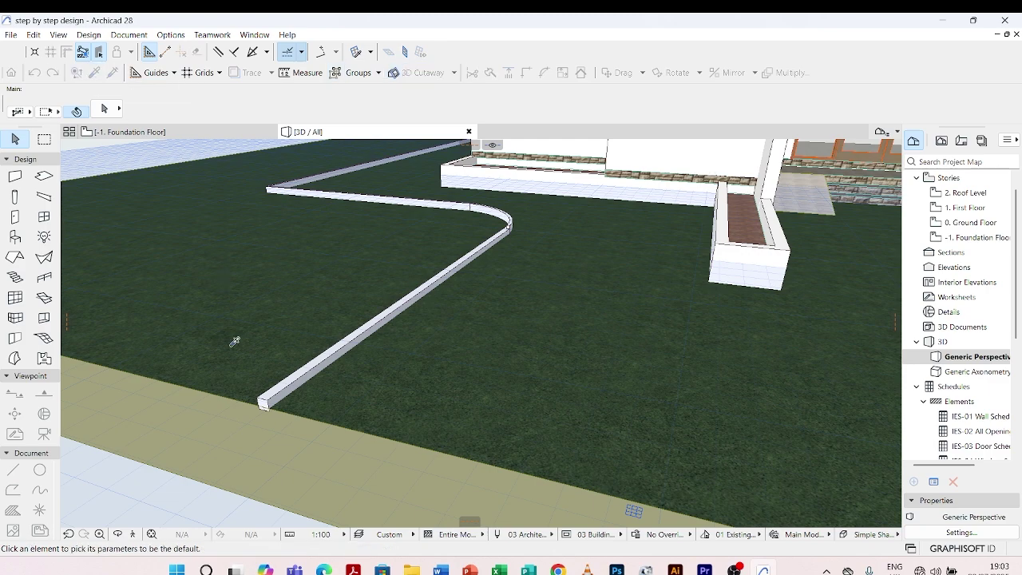
left_click(267, 401)
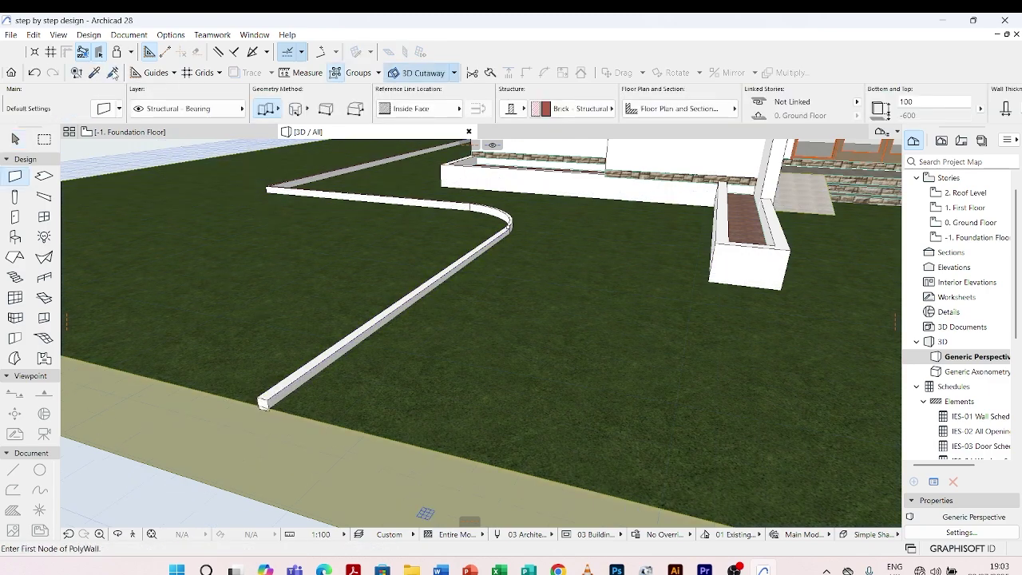
left_click(114, 73)
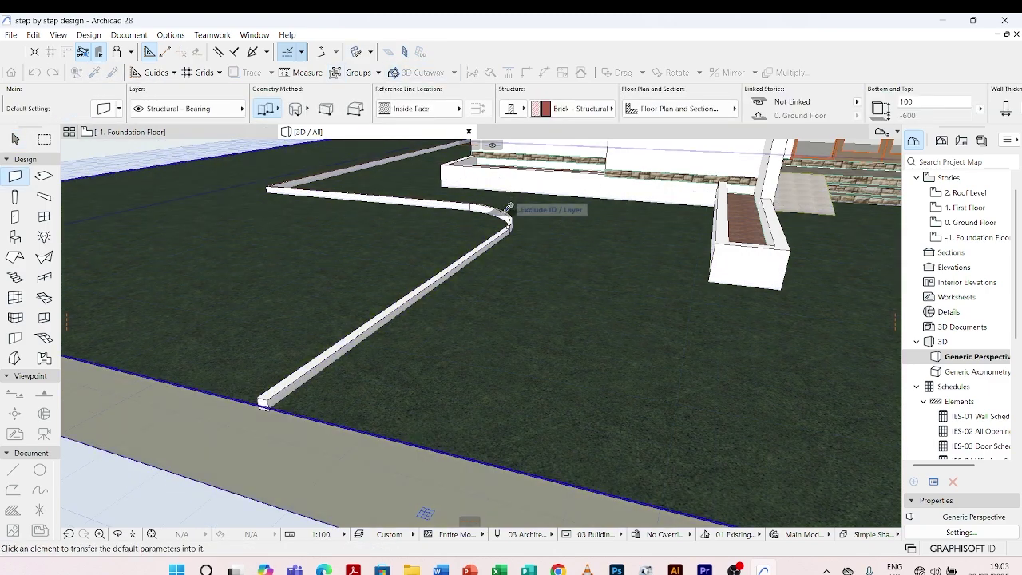
left_click(417, 222)
scroll(391, 189, "up", 2)
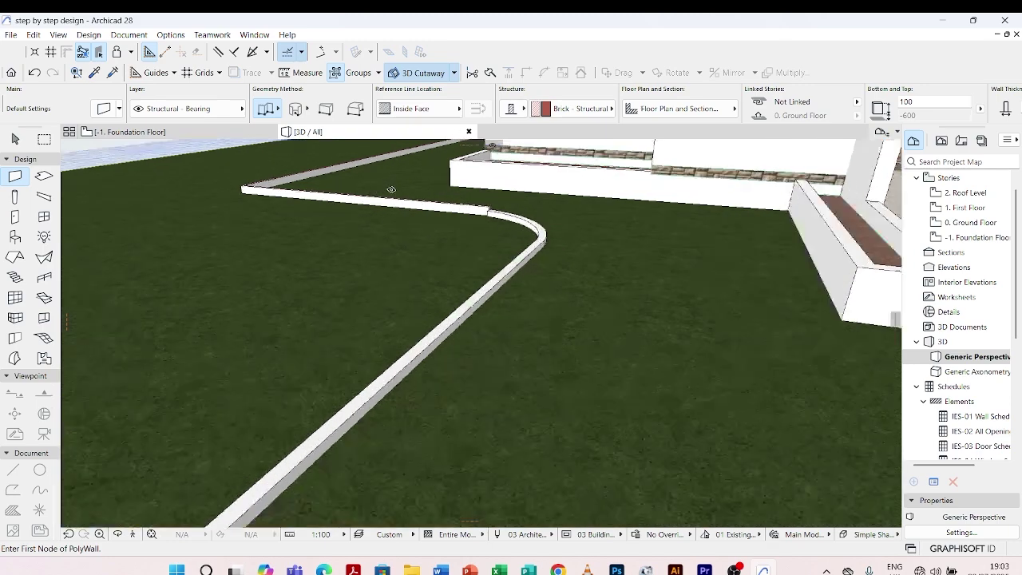
scroll(391, 190, "up", 1)
Step: Transfer the same wall parameters to the straight segment beyond the curve and the long segment running back along the house
left_click(113, 72)
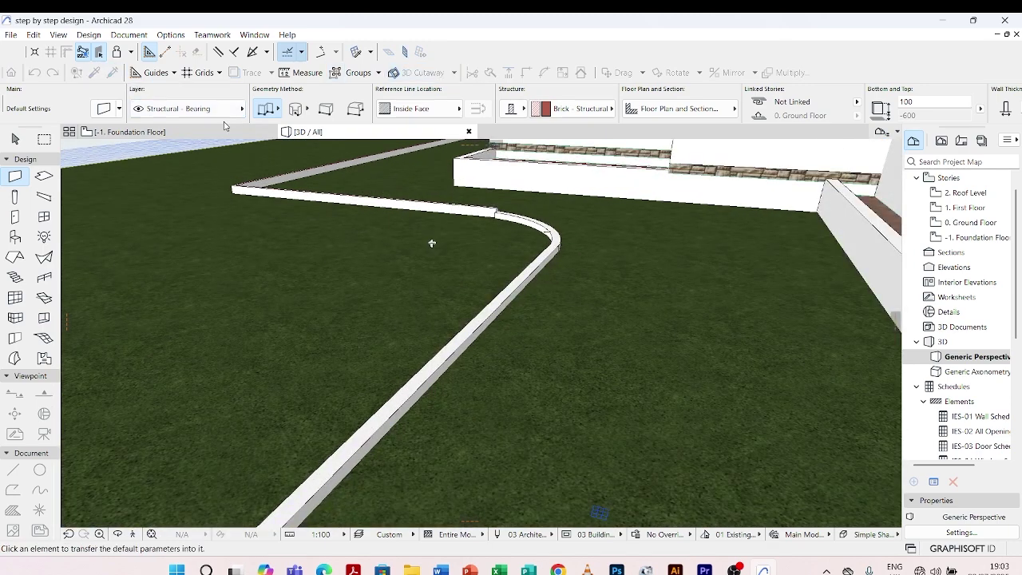
left_click(302, 188)
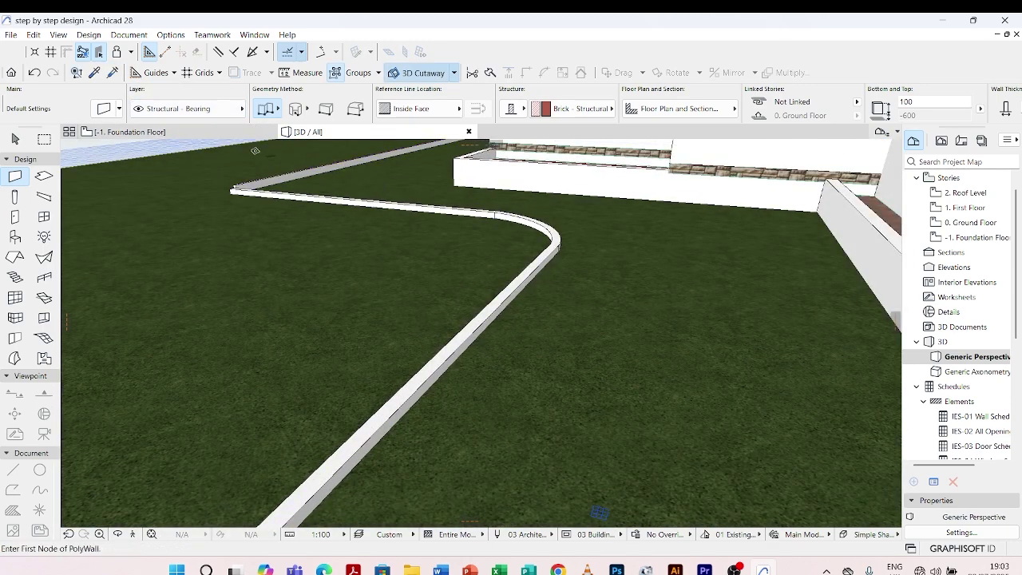
left_click(113, 73)
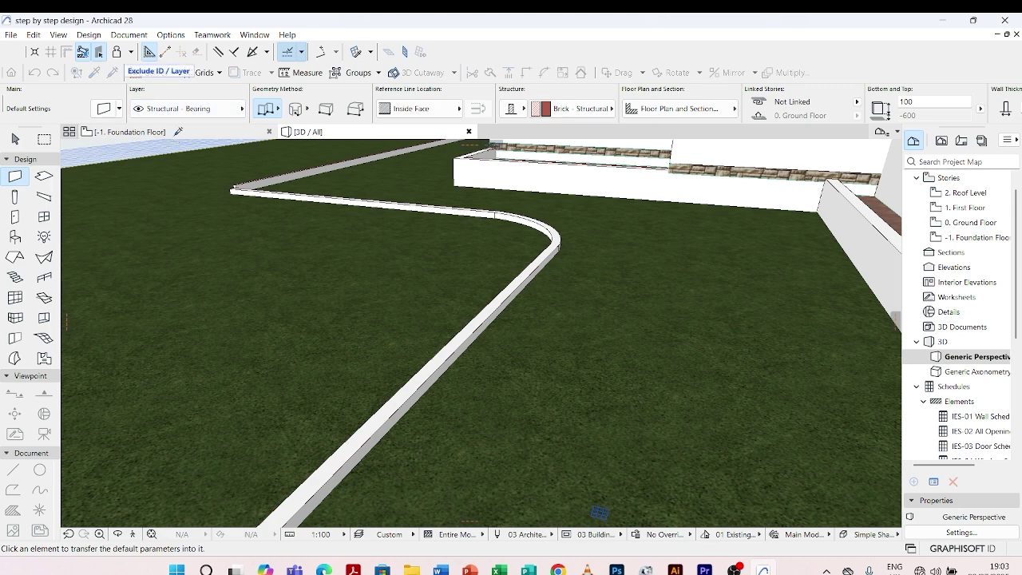
left_click(337, 157)
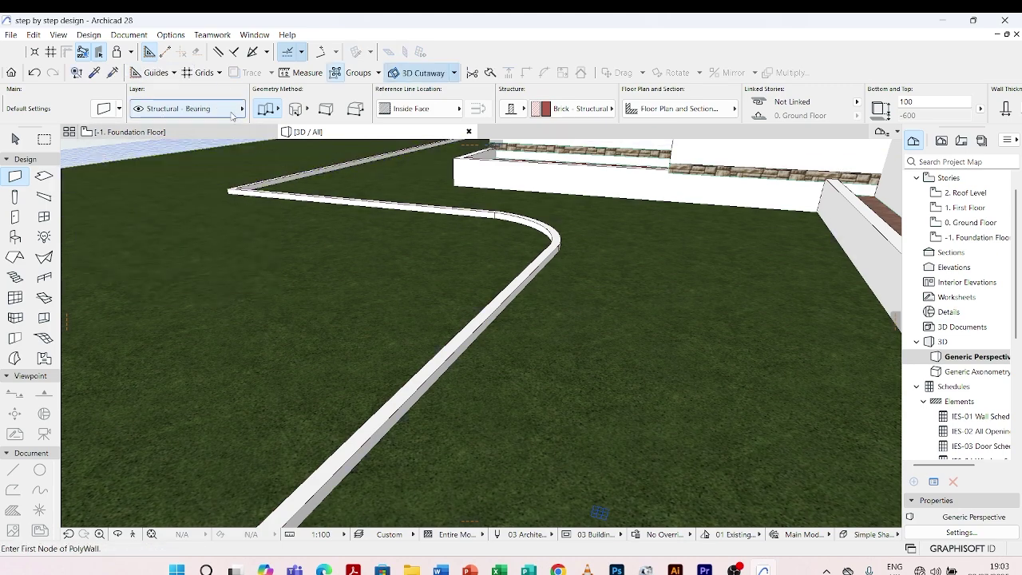
left_click(114, 73)
scroll(415, 319, "down", 10)
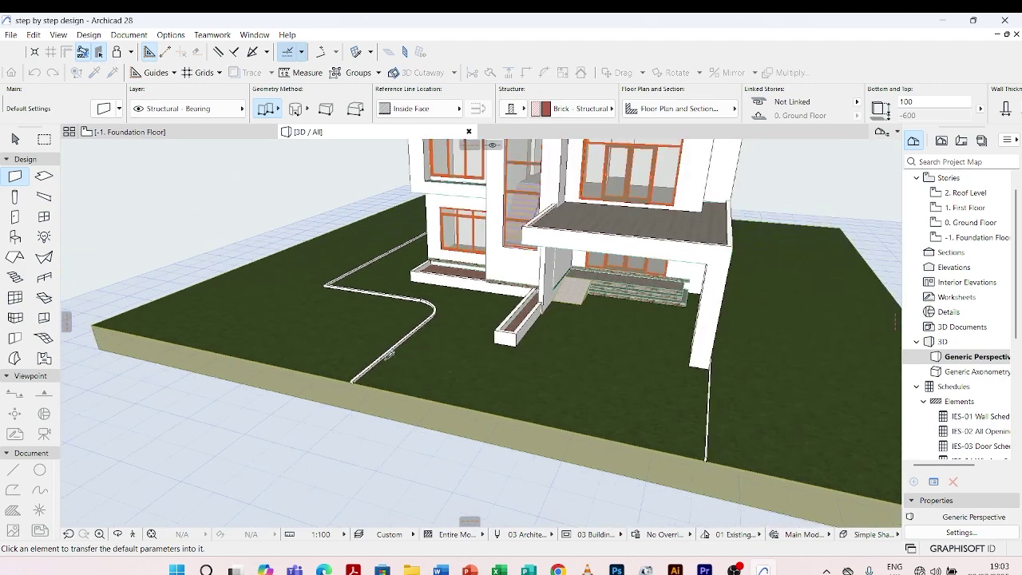
scroll(675, 382, "up", 5)
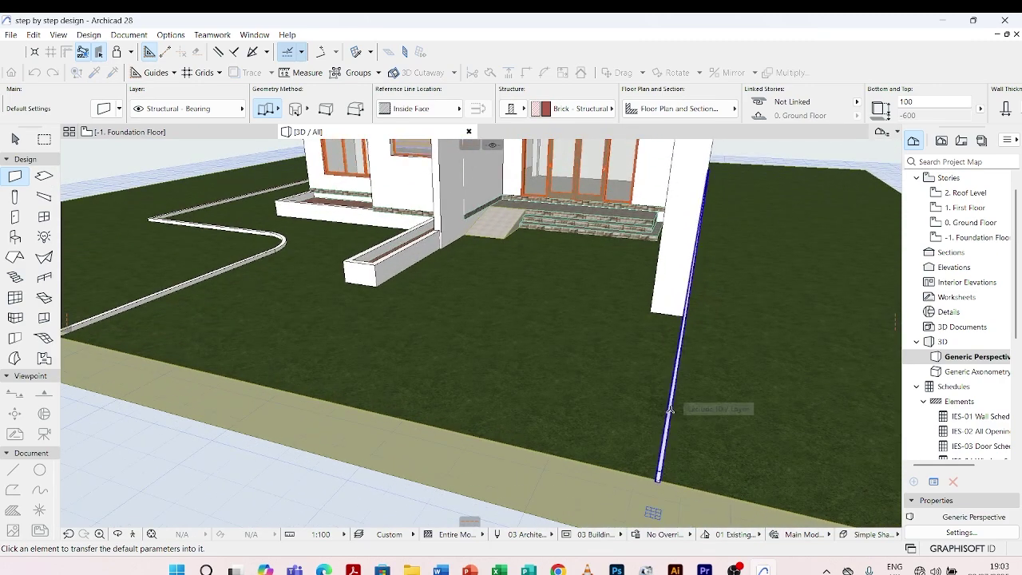
key("Escape")
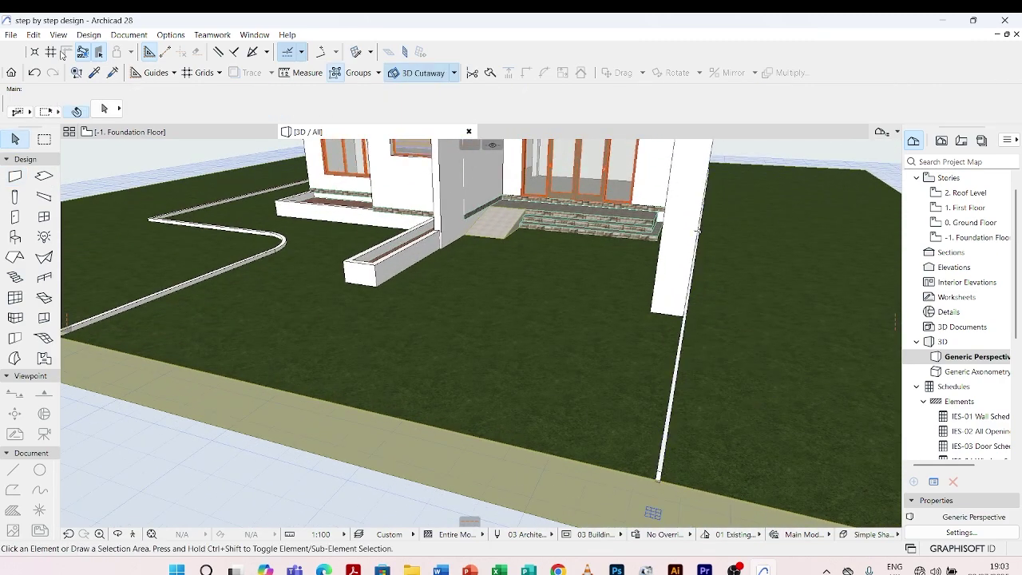
Step: Pick up the low outline wall's parameters again and transfer them to the straight outline segment passing the carport column
left_click(78, 73)
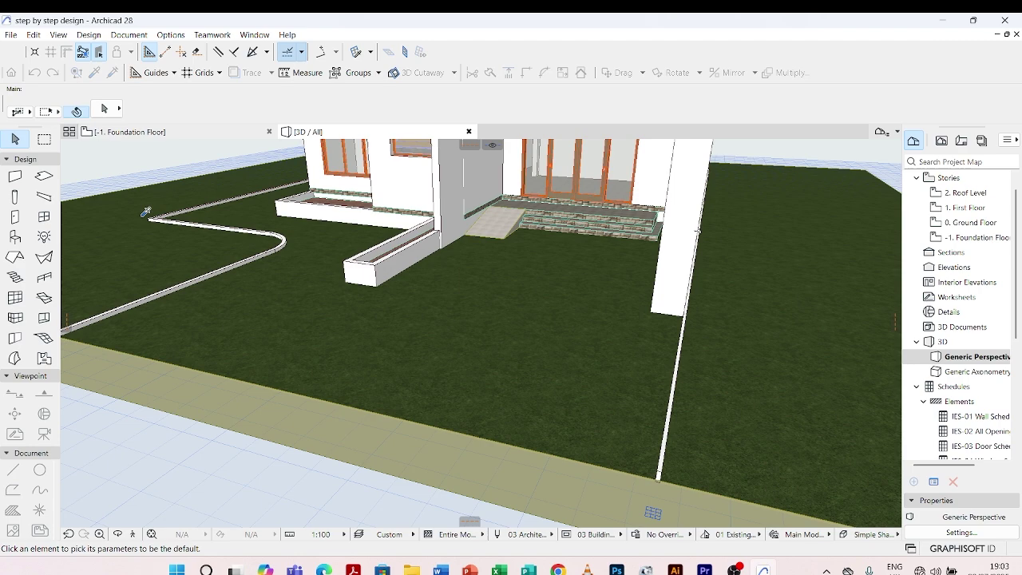
left_click(168, 289)
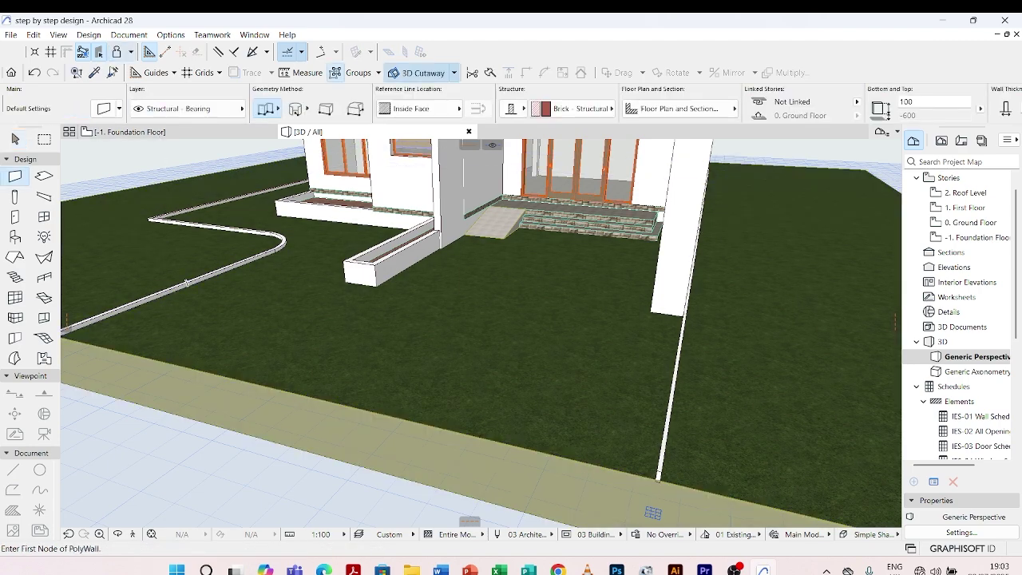
left_click(113, 73)
scroll(798, 463, "up", 3)
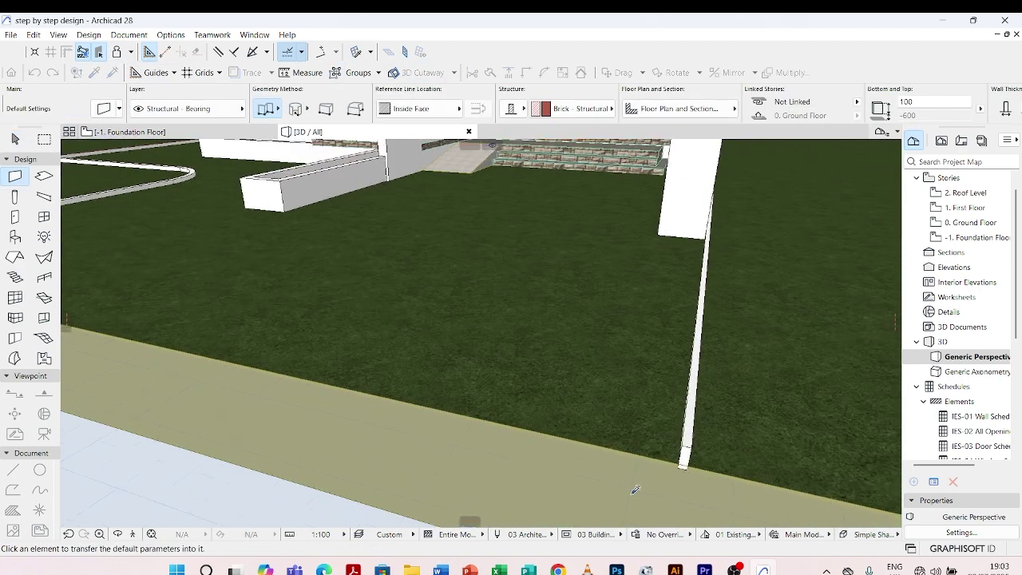
left_click(694, 432)
scroll(694, 432, "down", 3)
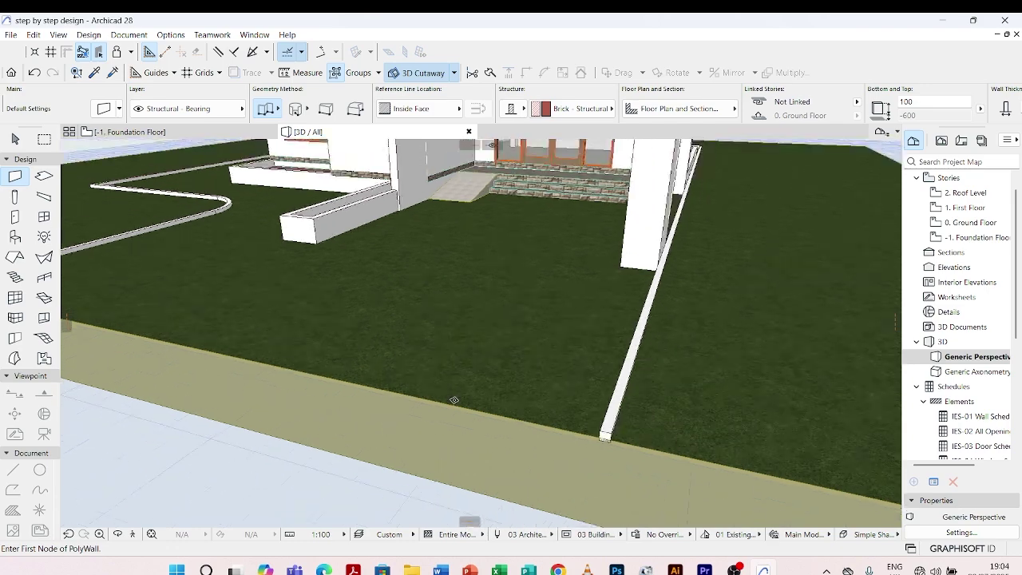
Step: Pick up the parameters of the side outline wall at the rear corner and transfer them to the adjoining rear segment
scroll(519, 255, "up", 3)
key("alt")
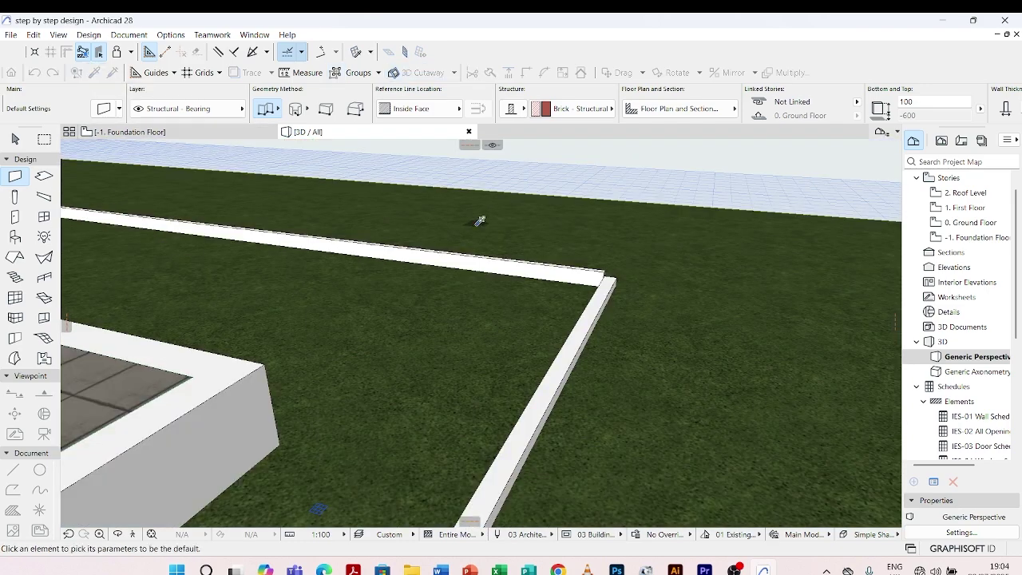
left_click(570, 313, "alt")
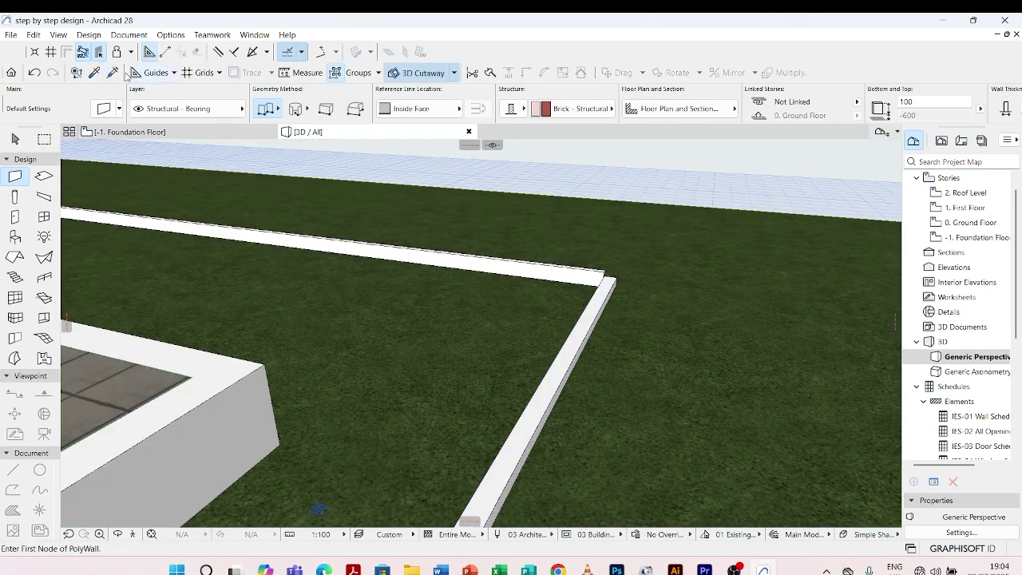
key("ctrl+alt")
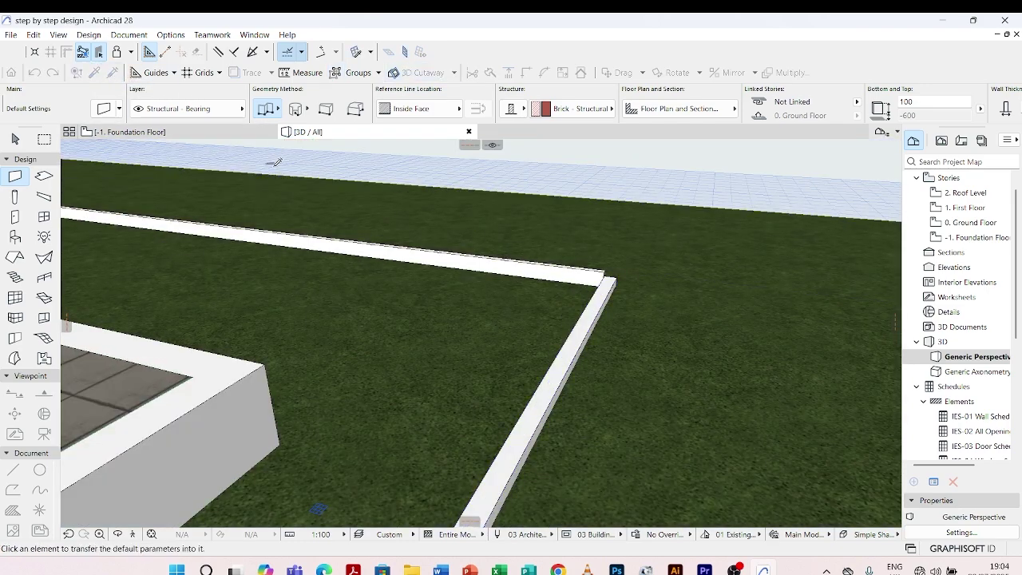
left_click(308, 240, "ctrl+alt")
scroll(448, 236, "down", 2)
scroll(449, 236, "down", 6)
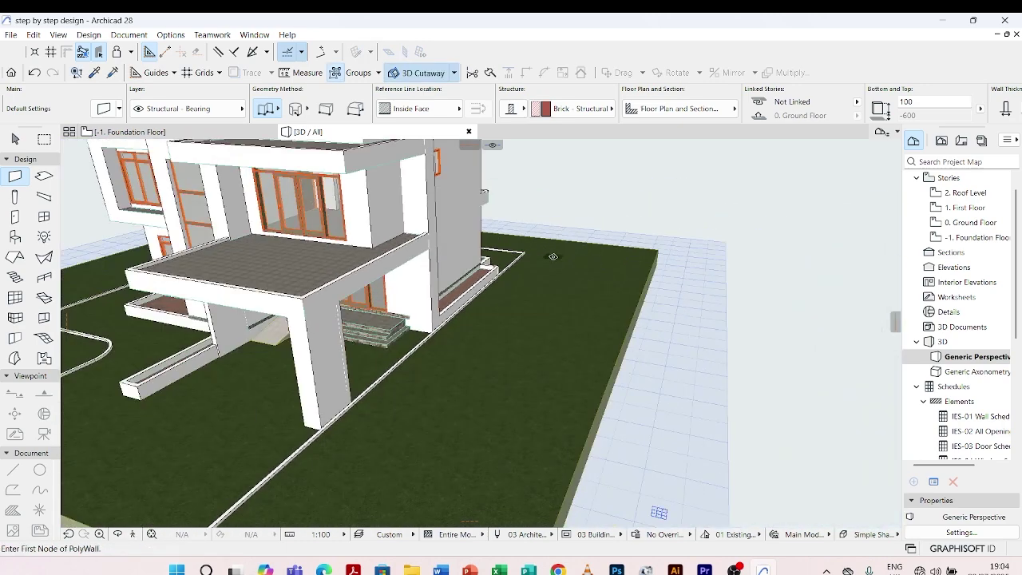
key("Escape")
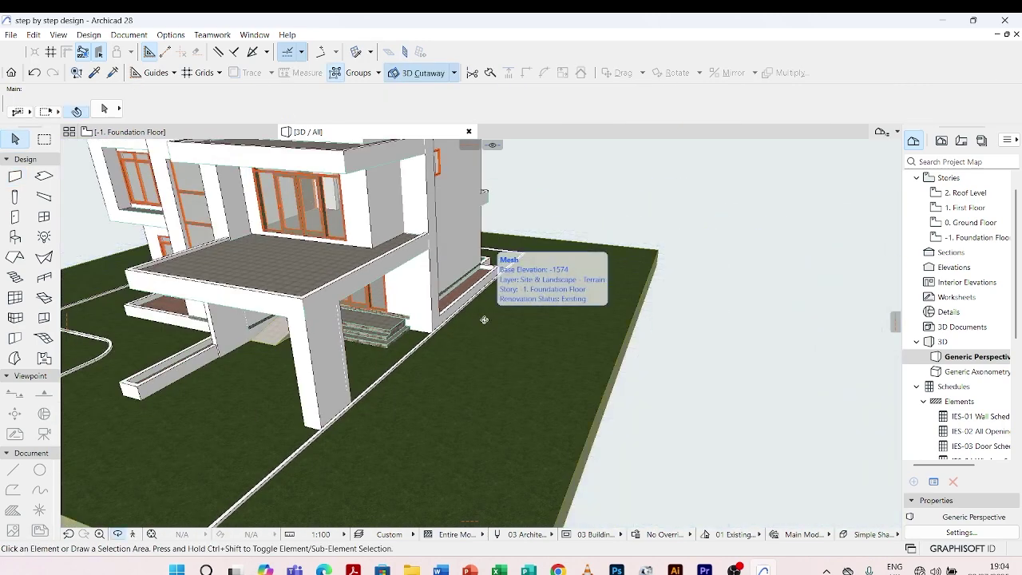
Step: Examine the outline wall around the front and sides of the house in the 3D view
scroll(505, 322, "down", 3)
middle_click_drag(506, 323, 364, 357, "shift")
scroll(402, 414, "up", 5)
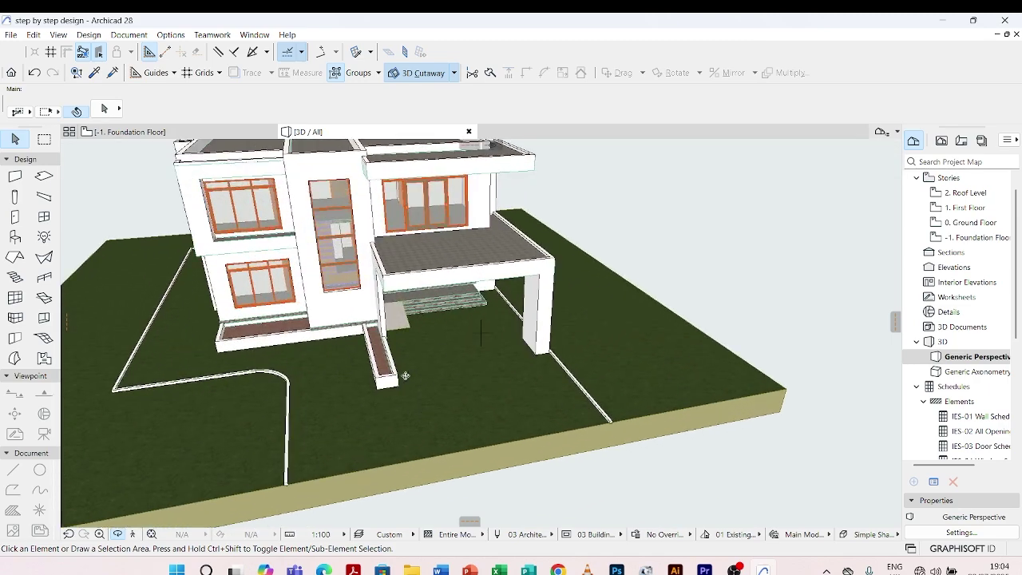
scroll(321, 343, "down", 3)
scroll(332, 372, "up", 3)
scroll(251, 403, "down", 3)
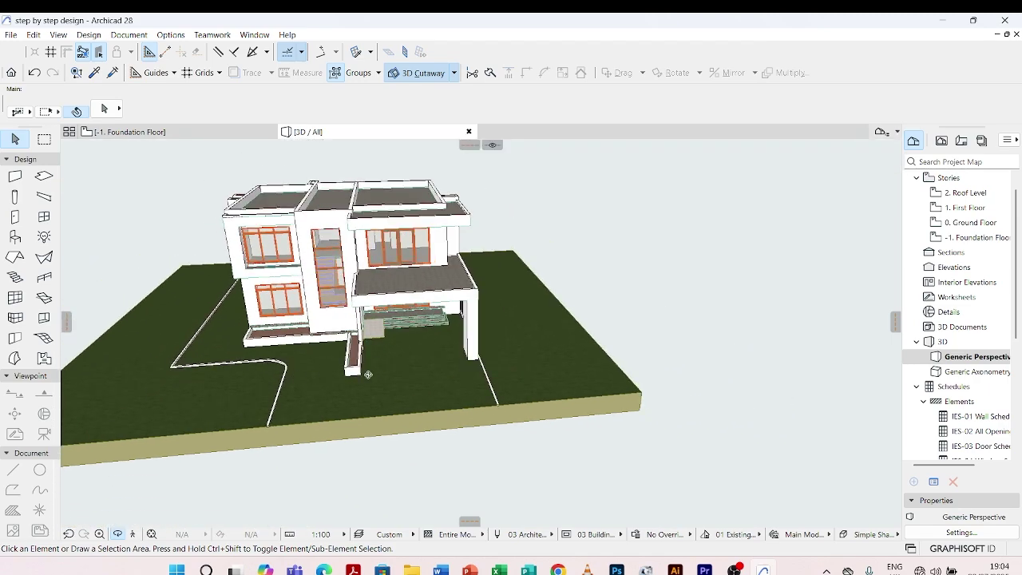
scroll(369, 365, "up", 5)
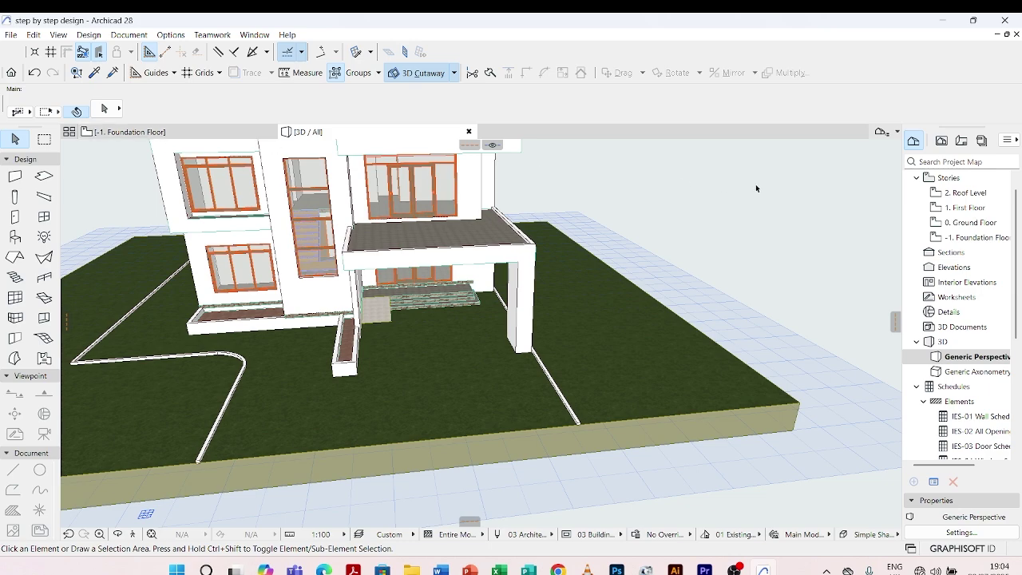
scroll(962, 231, "up", 1)
Step: Open the 0. Ground Floor plan and set the default thickness of the Slab tool to 50 mm
double_click(964, 239)
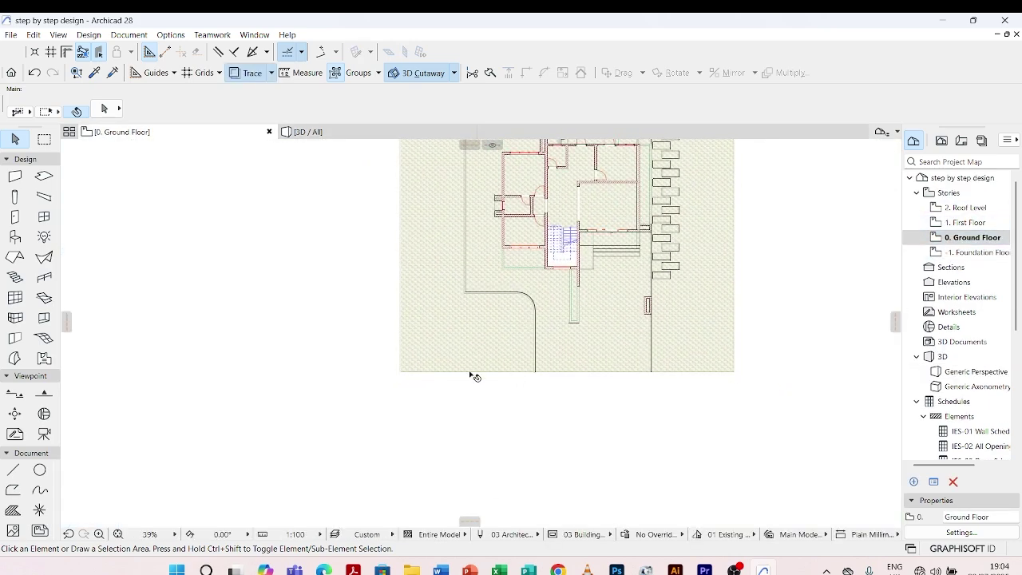
scroll(454, 402, "down", 4)
scroll(556, 321, "up", 5)
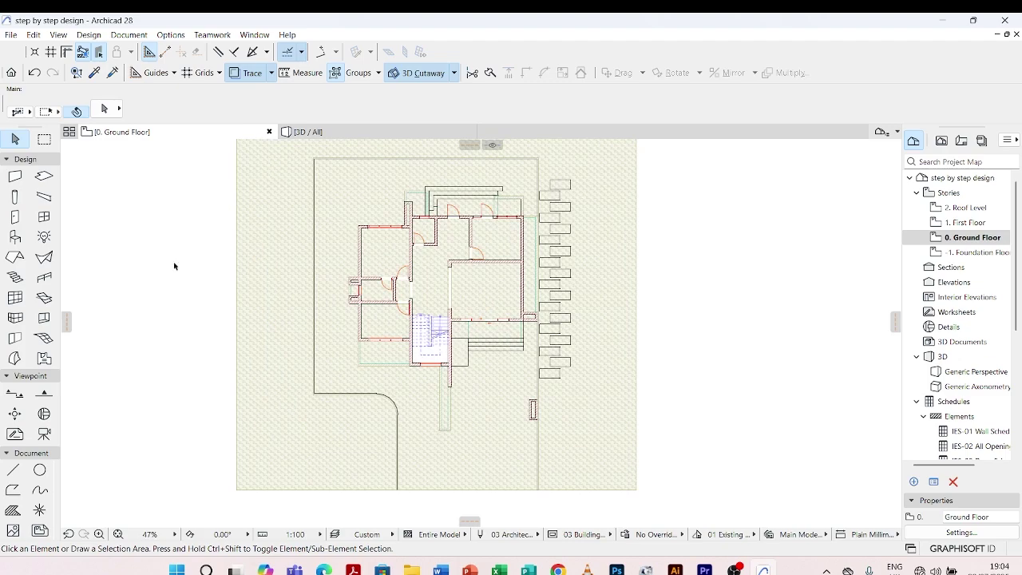
scroll(552, 185, "up", 4)
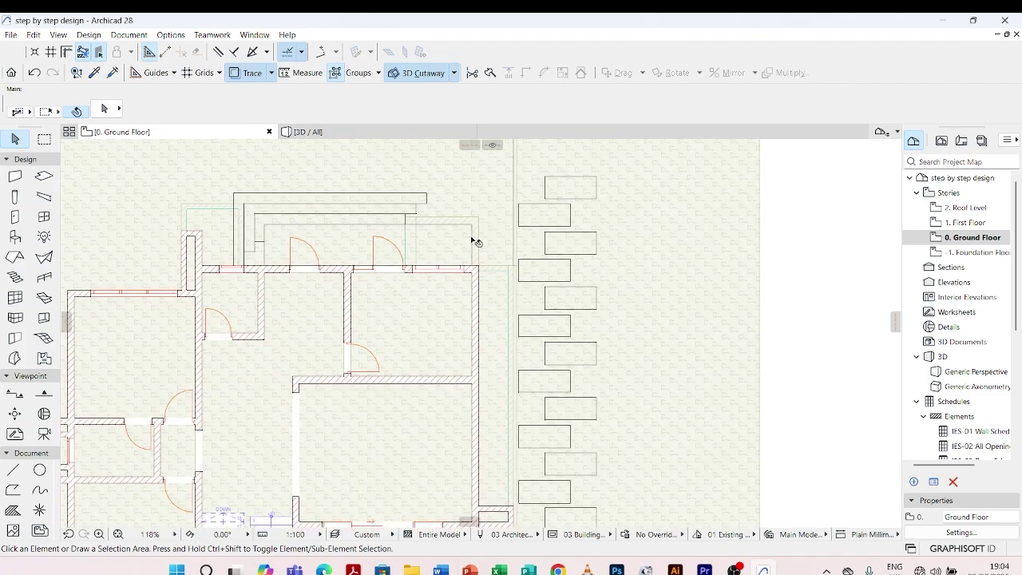
left_click(44, 179)
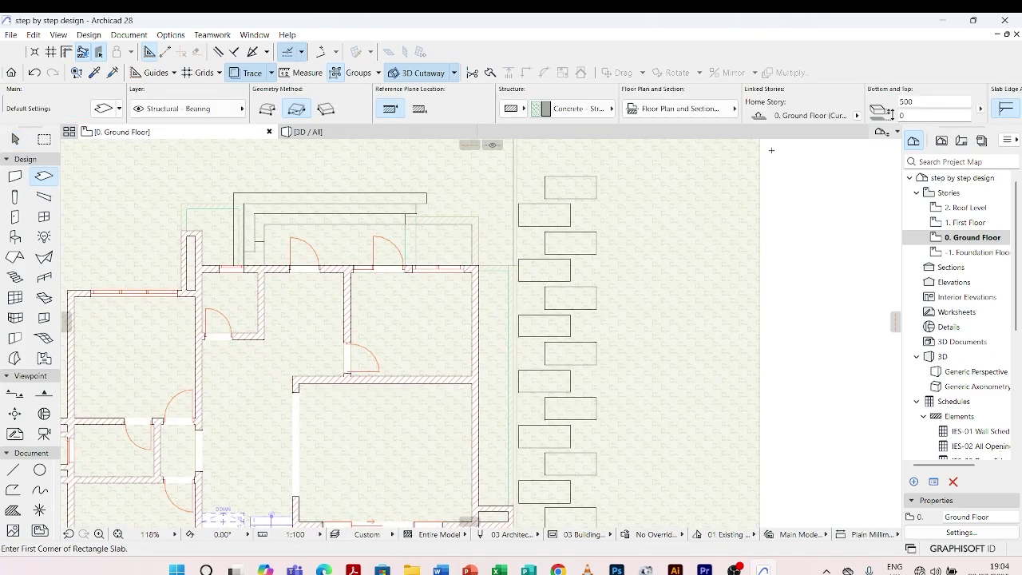
left_click(803, 106)
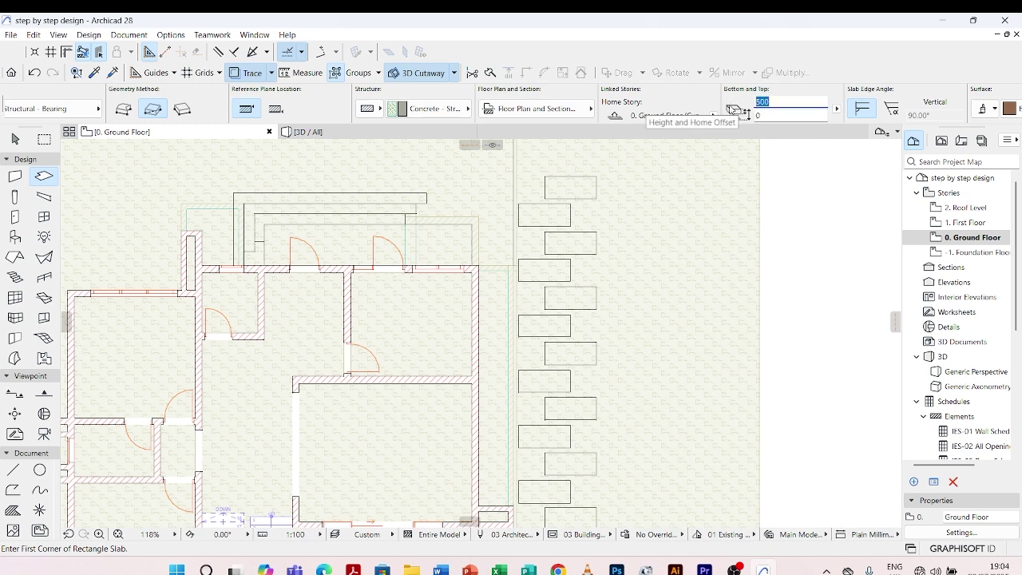
type("5")
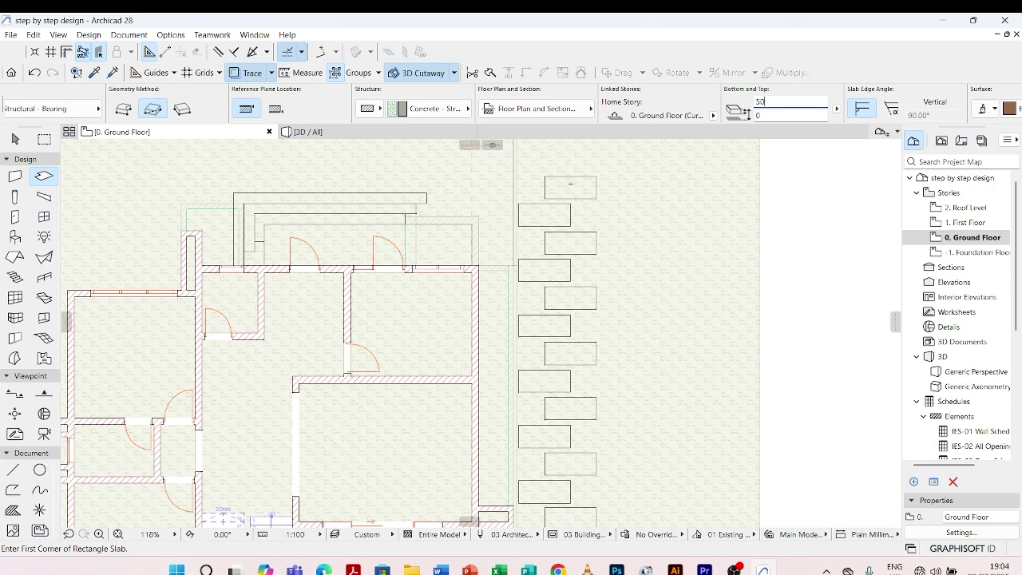
Step: Create a 50 mm slab from each staggered paving rectangle beside the house with the Magic Wand
scroll(571, 188, "up", 3)
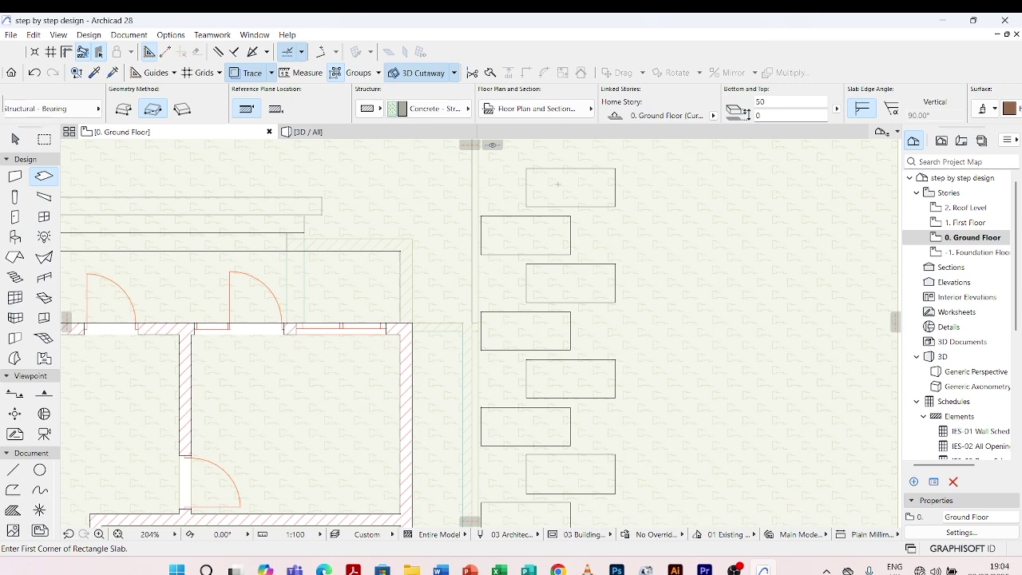
key("space")
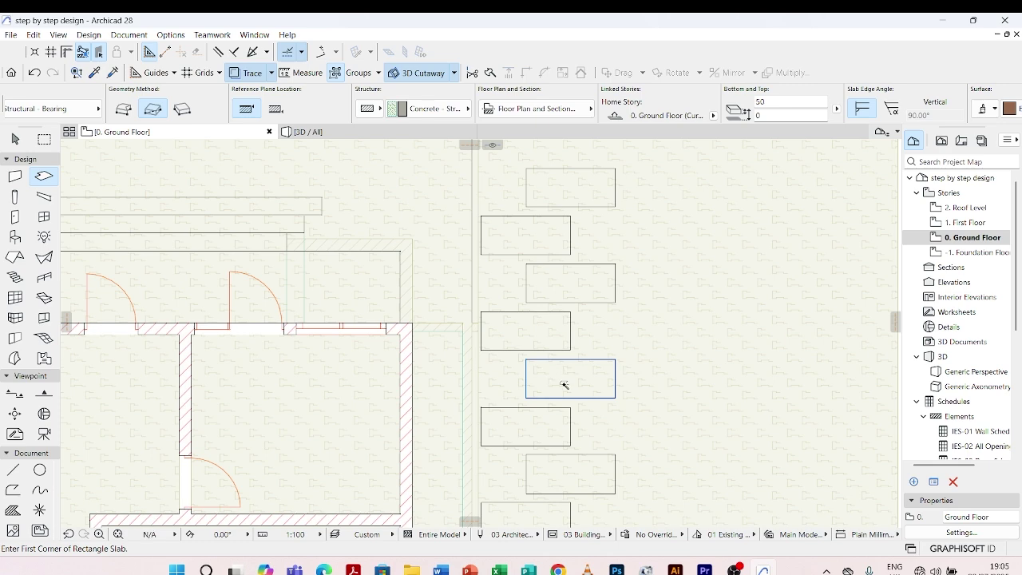
scroll(563, 385, "down", 3)
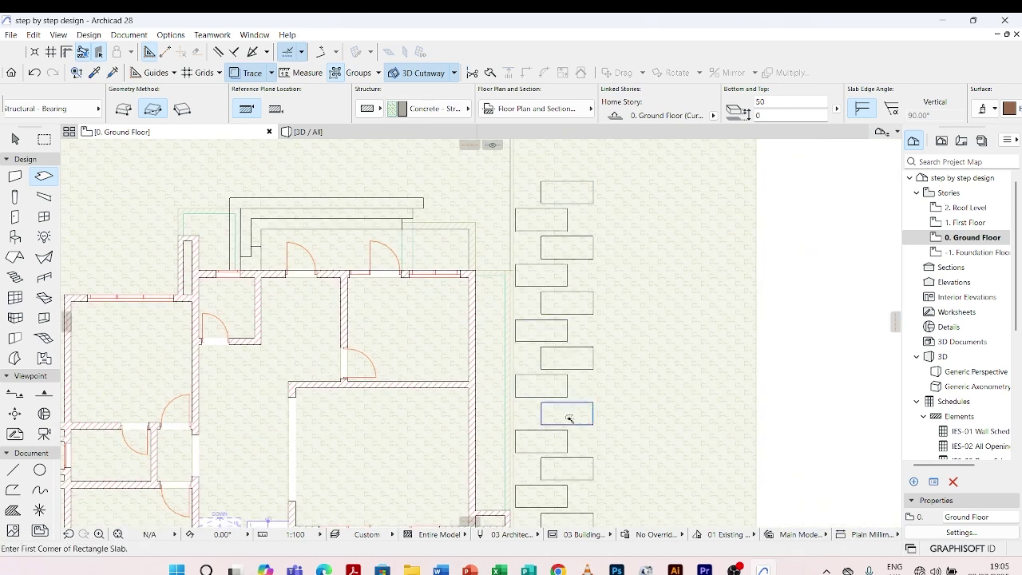
scroll(556, 441, "down", 3)
scroll(573, 442, "up", 4)
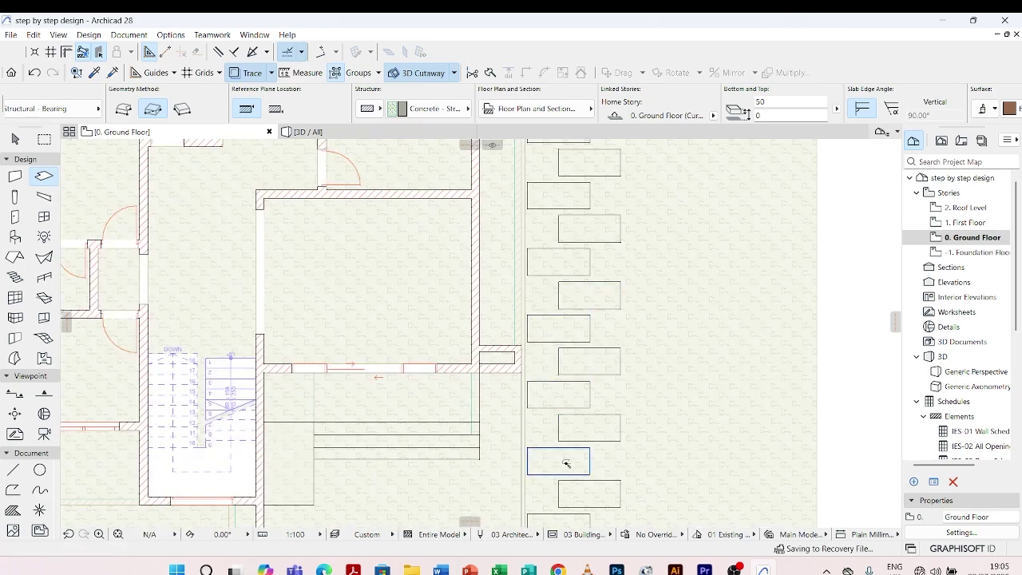
scroll(588, 435, "down", 5)
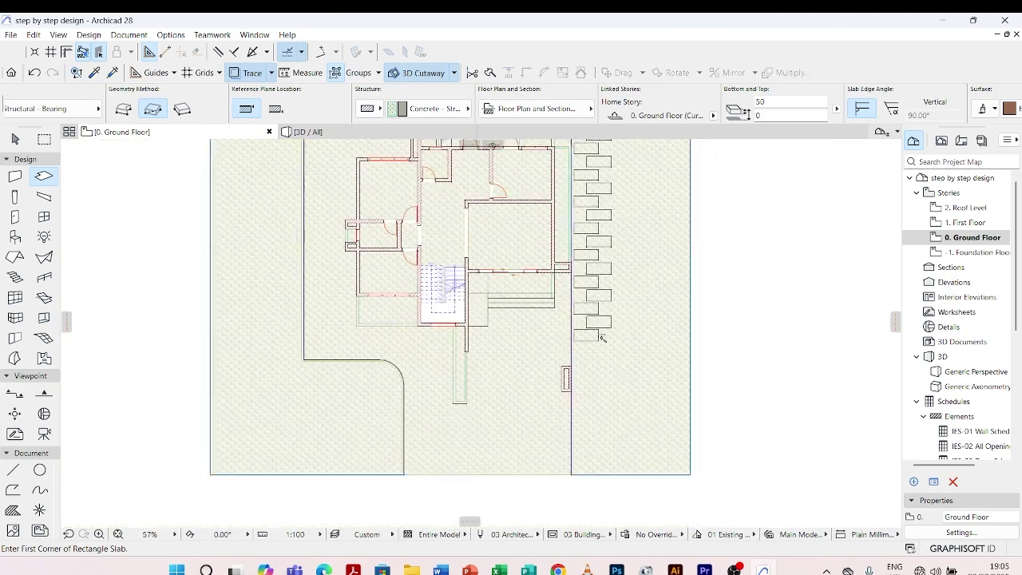
scroll(575, 320, "up", 4)
Step: Switch to the 3D view and inspect the paving slabs beside the entrance steps
key("F3")
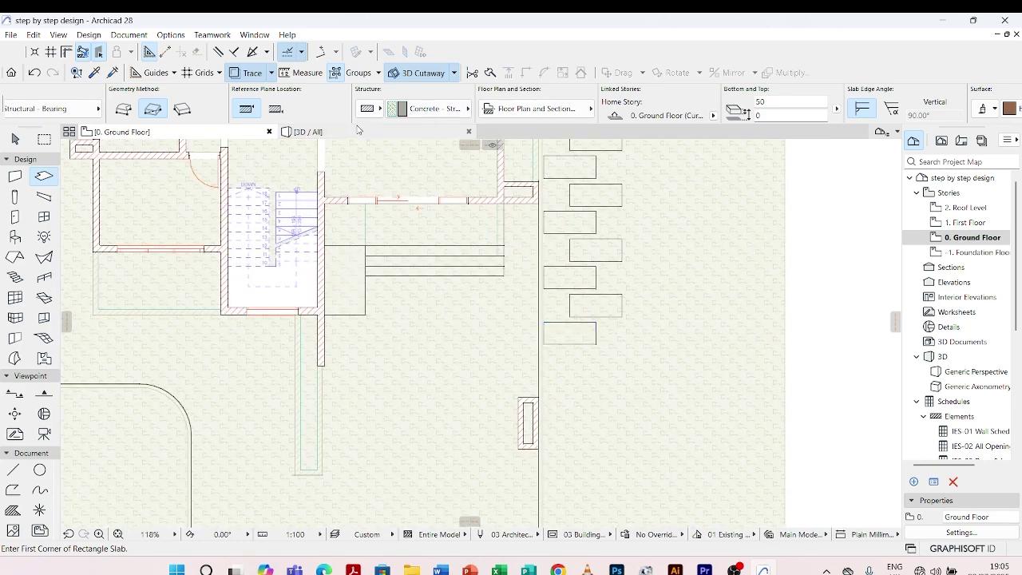
scroll(653, 304, "up", 6)
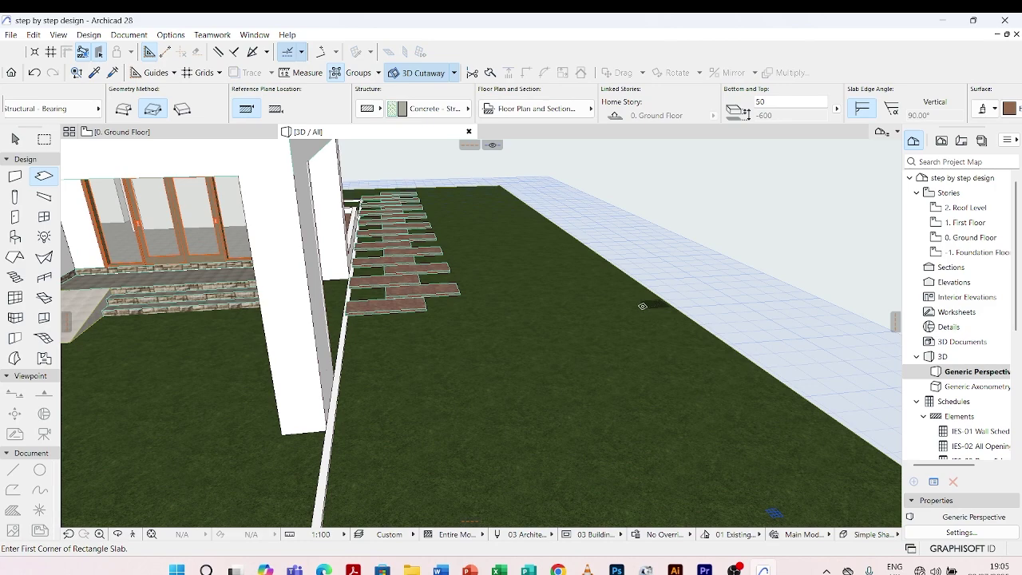
middle_click_drag(642, 305, 414, 283, "shift")
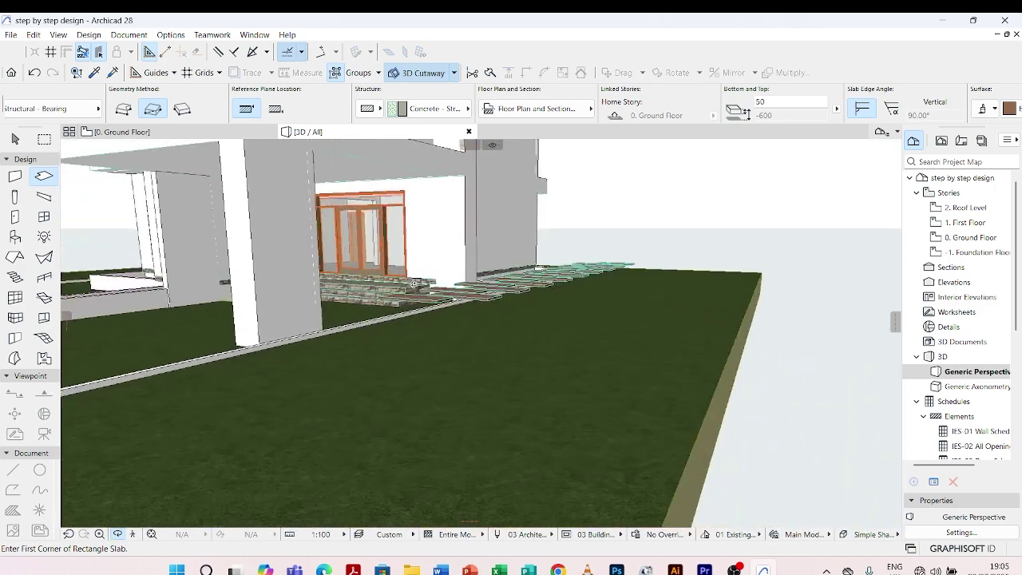
scroll(414, 283, "up", 8)
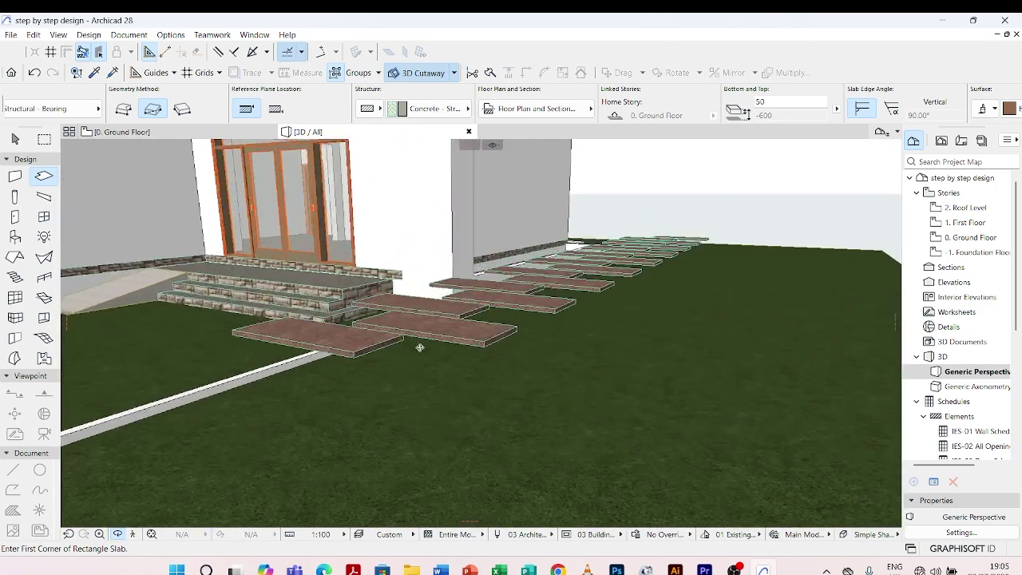
middle_click_drag(420, 347, 548, 346, "shift")
key("Escape")
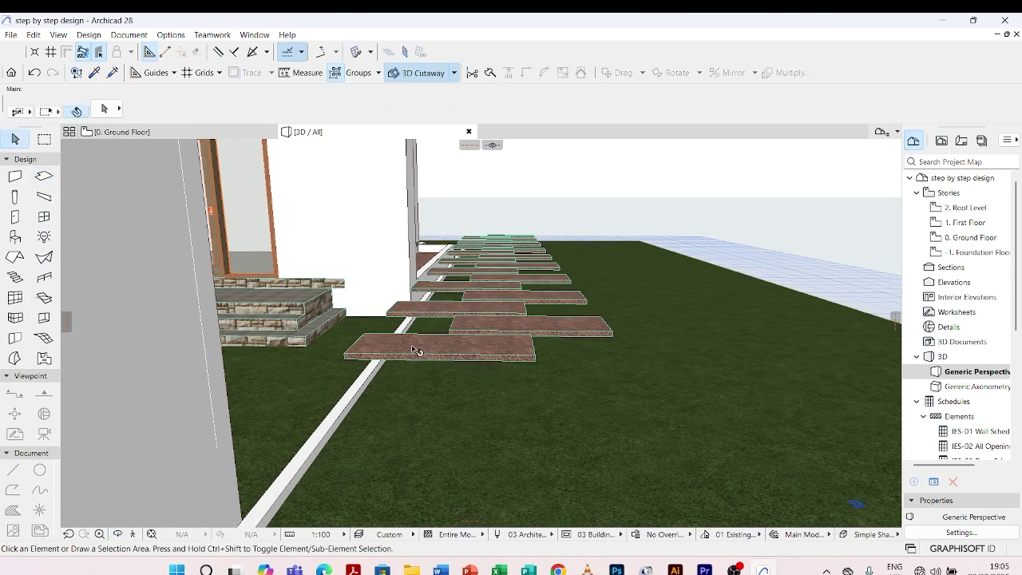
Step: Select all 18 paving slabs beside the house and combine them into one group
left_click(415, 355)
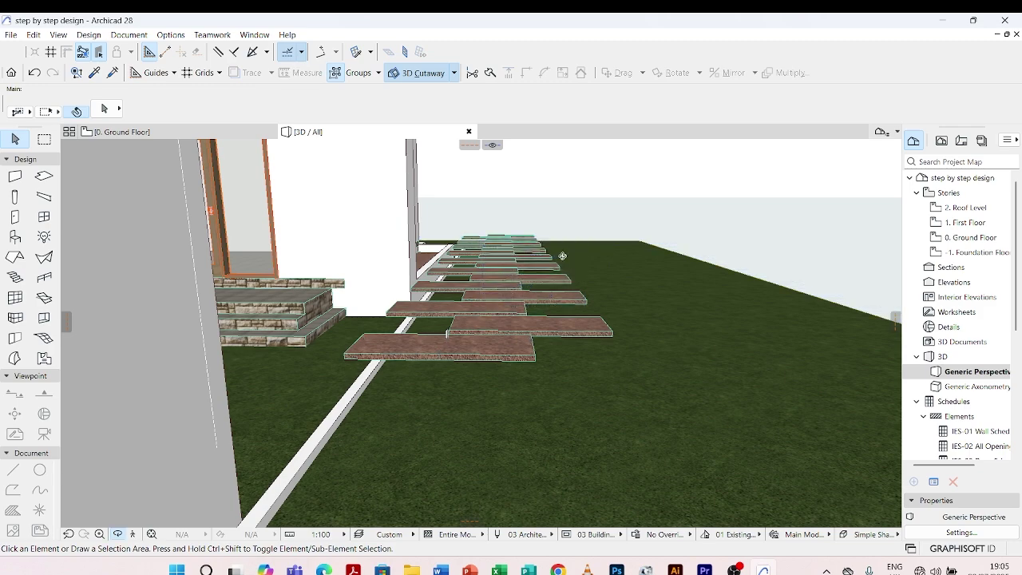
middle_click_drag(467, 326, 384, 323, "shift")
left_click(381, 340)
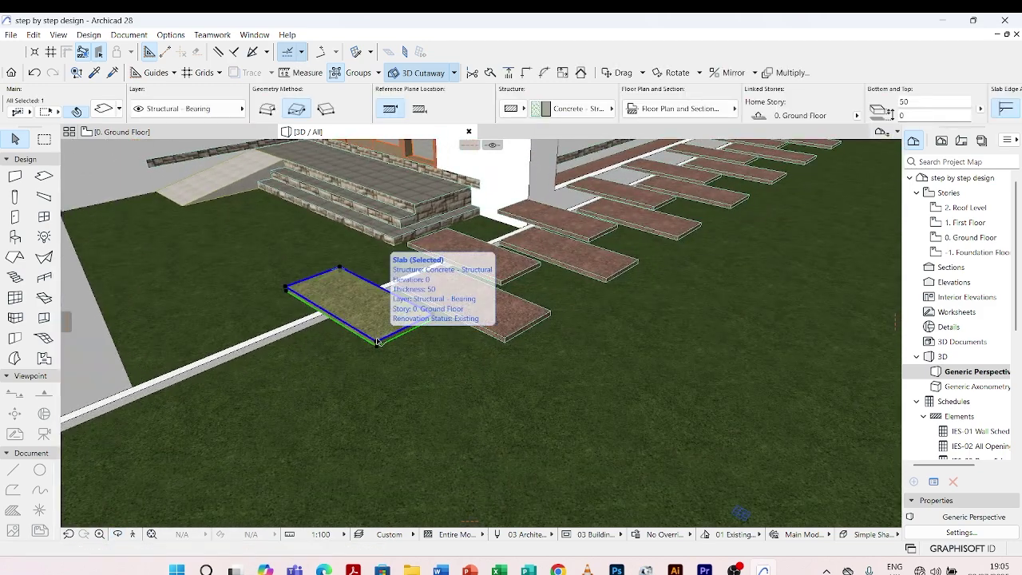
left_click(505, 332, "shift")
left_click(511, 271, "shift")
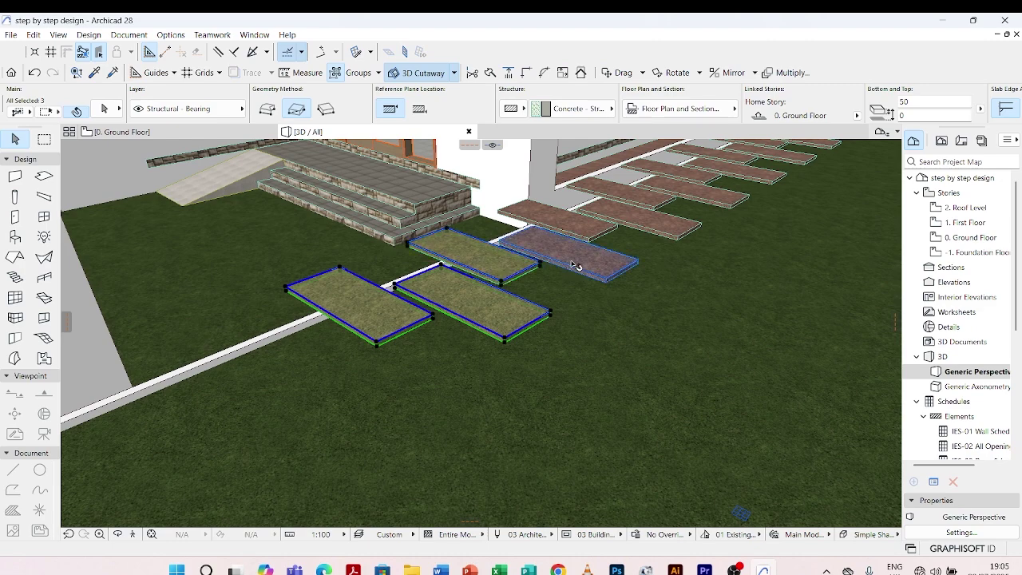
left_click(551, 248, "shift")
left_click(589, 237, "shift")
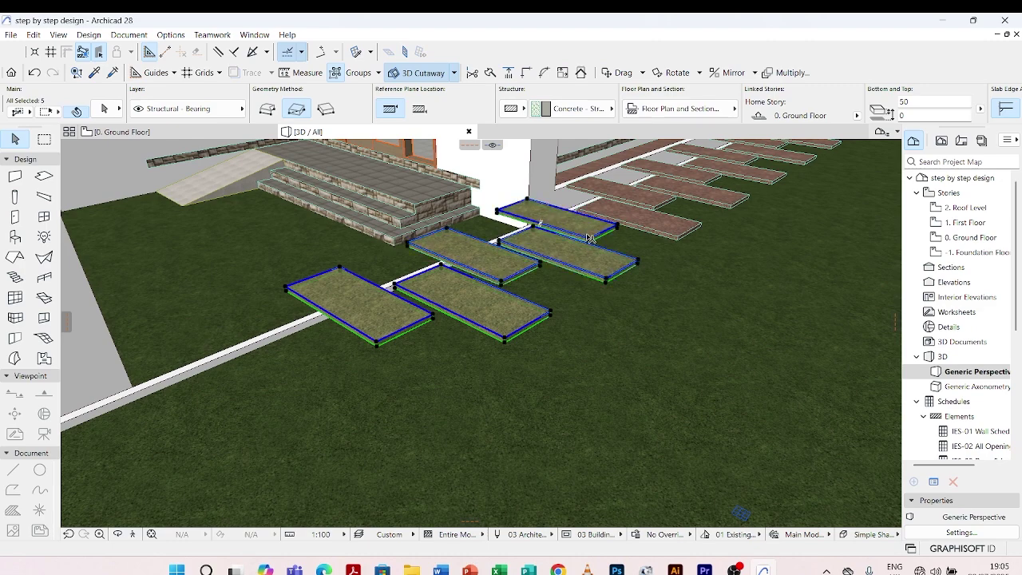
left_click(645, 223, "shift")
left_click(703, 179, "shift")
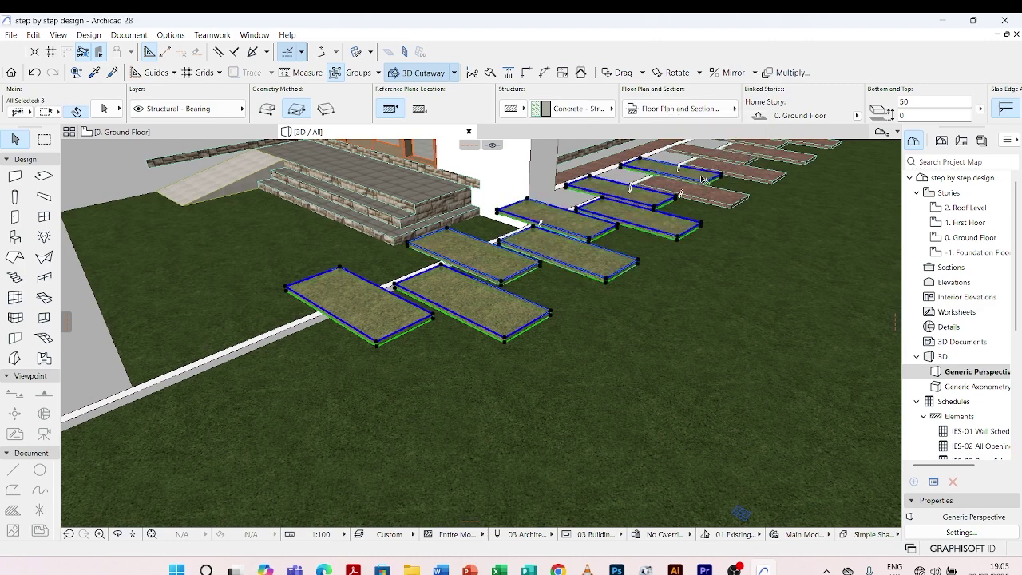
left_click(709, 198, "shift")
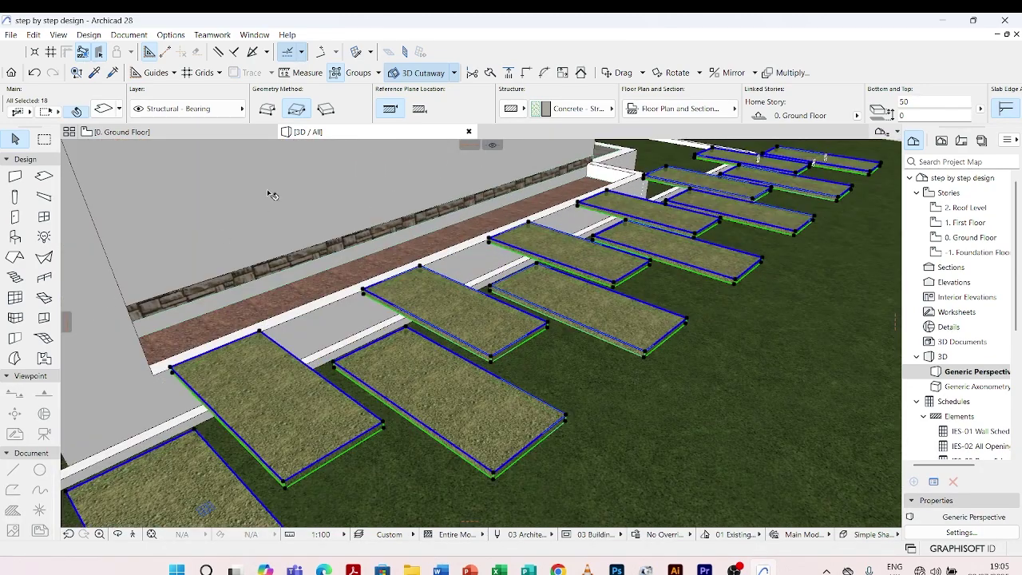
left_click(378, 74)
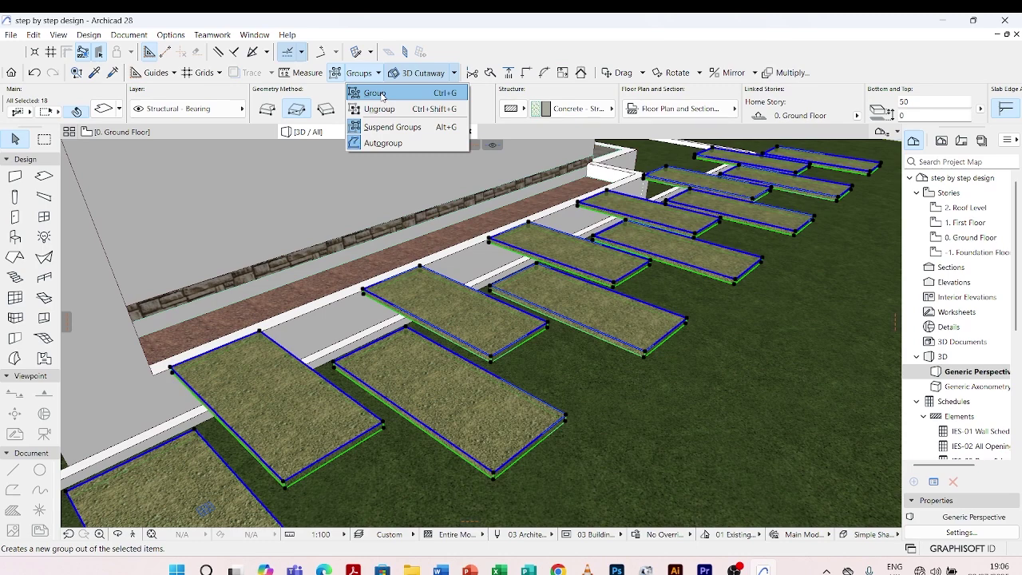
left_click(373, 94)
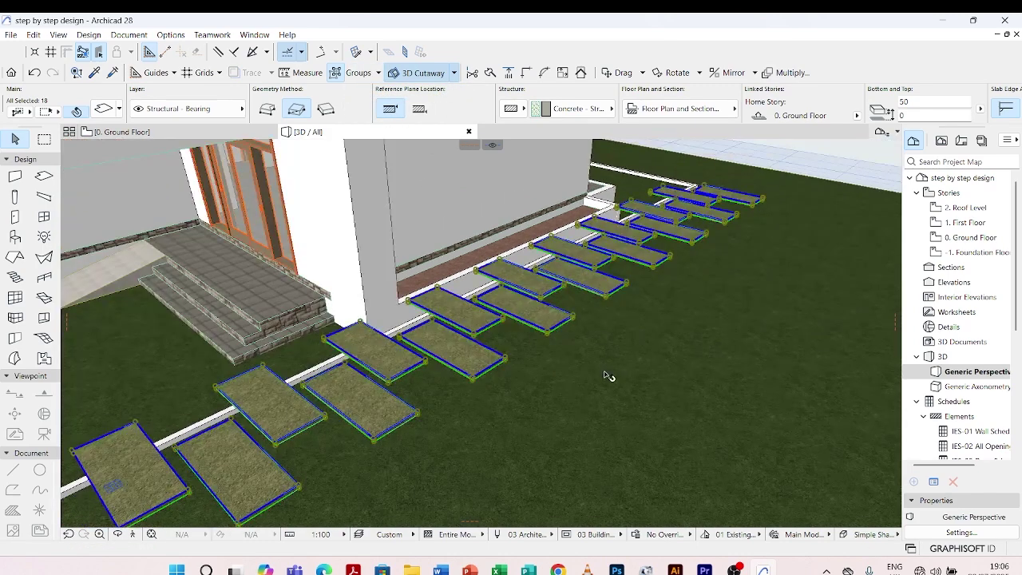
Step: Clear the selection and reselect the whole paving slab group through one of its slabs
key("Escape")
middle_click_drag(635, 238, 531, 308, "shift")
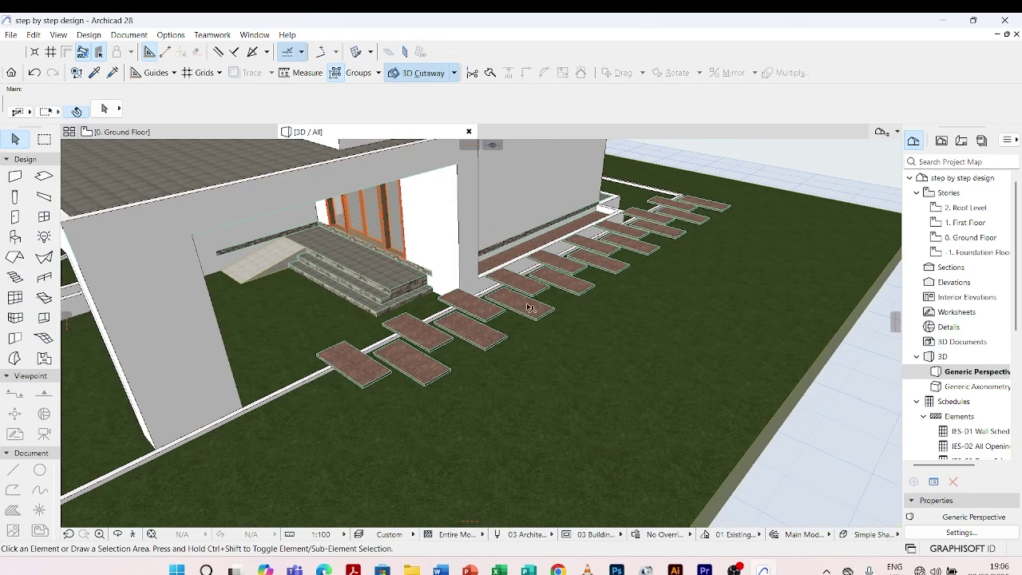
left_click(451, 373)
scroll(440, 374, "up", 3)
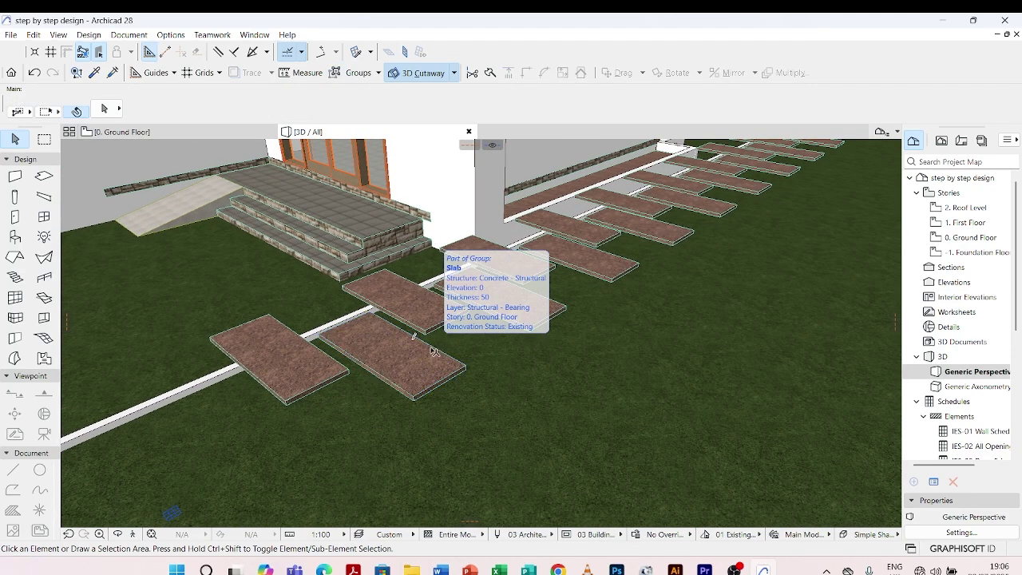
key("ctrl+a")
key("Escape")
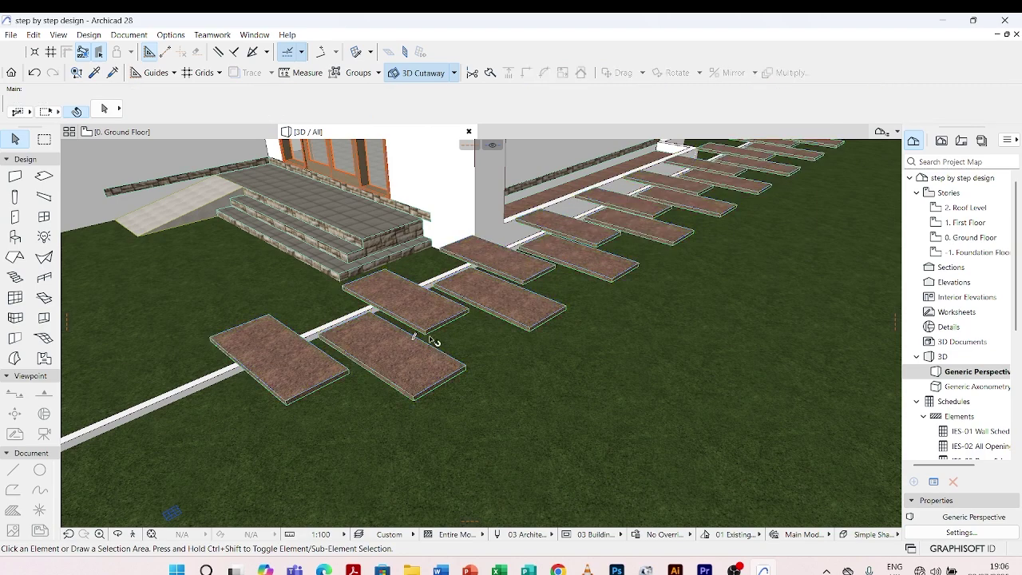
key("ctrl+a")
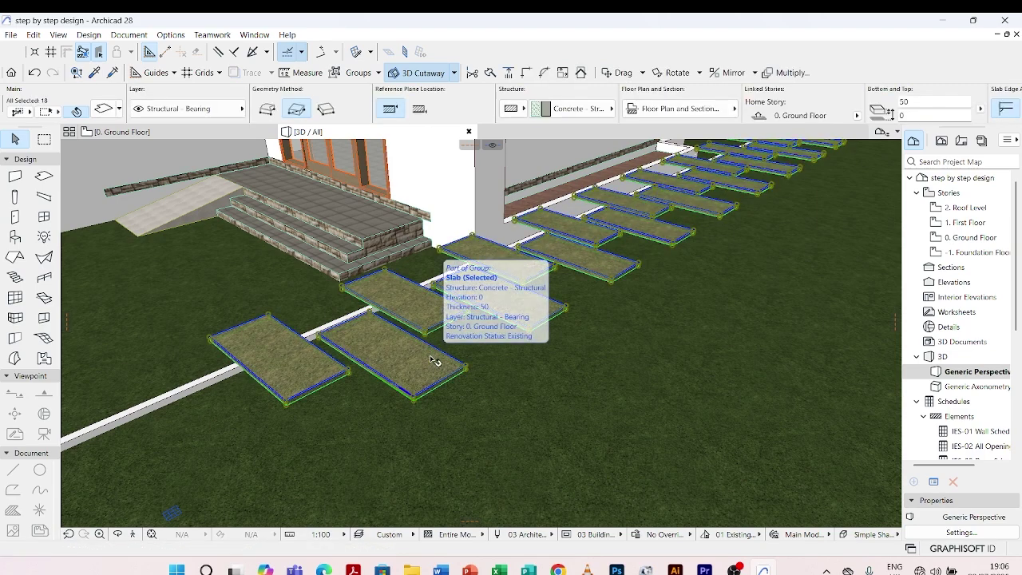
Step: Move the paving slab group vertically down to an elevation of -500 relative to the Ground Floor story
scroll(434, 361, "down", 2)
scroll(516, 316, "down", 3)
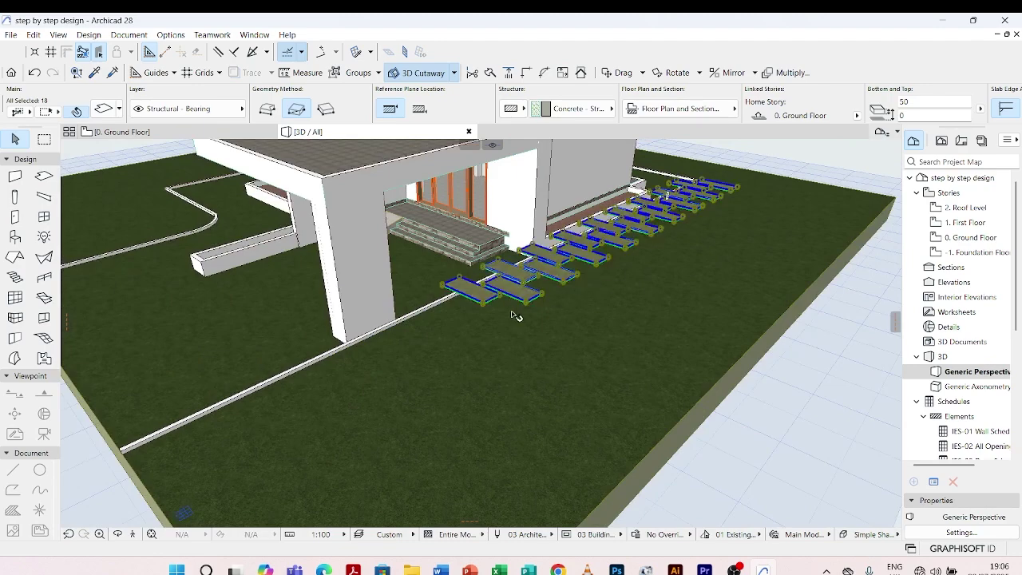
scroll(516, 316, "up", 4)
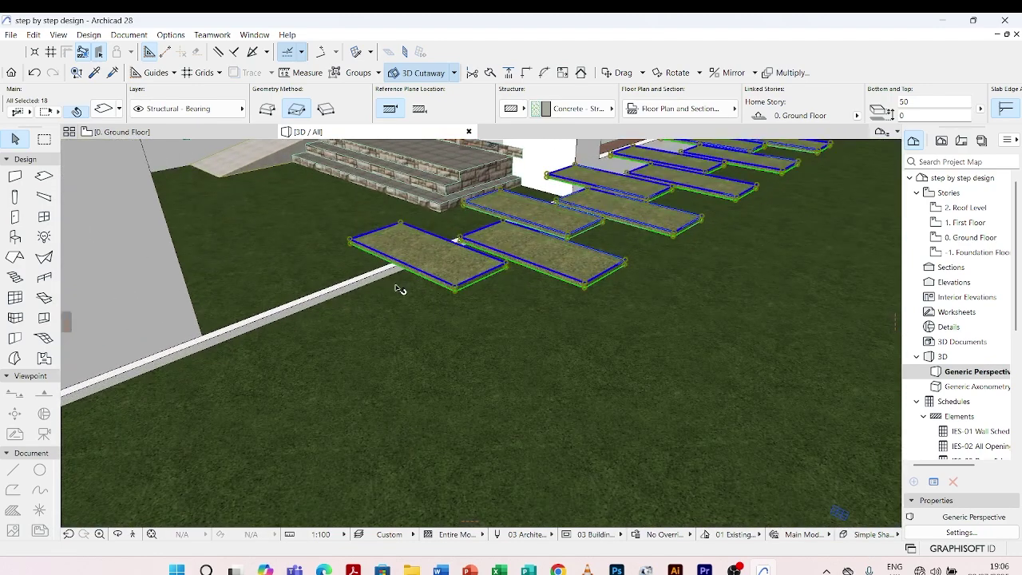
key("o")
left_click_drag(450, 385, 475, 349)
scroll(426, 200, "up", 2)
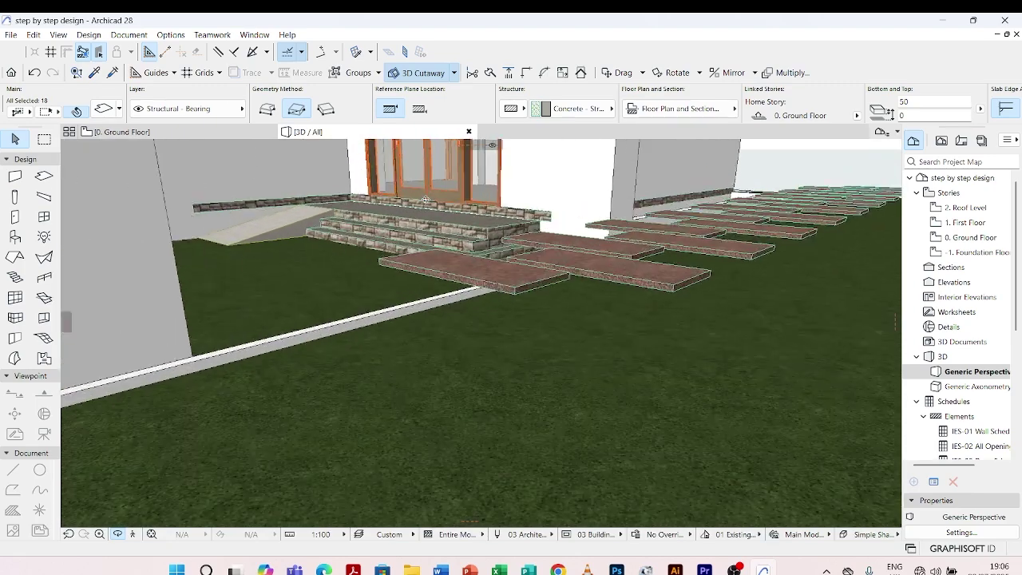
scroll(427, 200, "up", 3)
key("Escape")
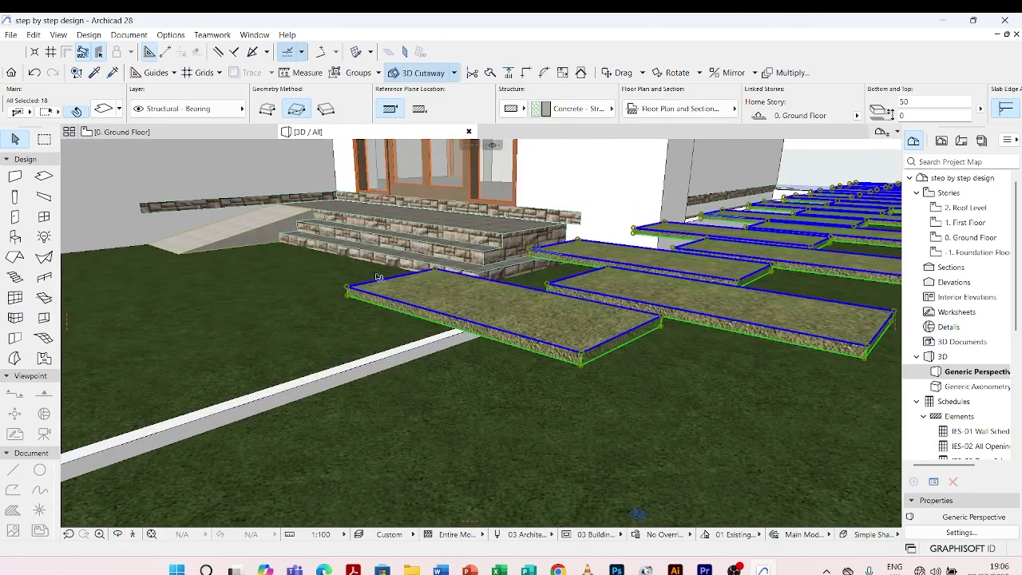
key("ctrl+d")
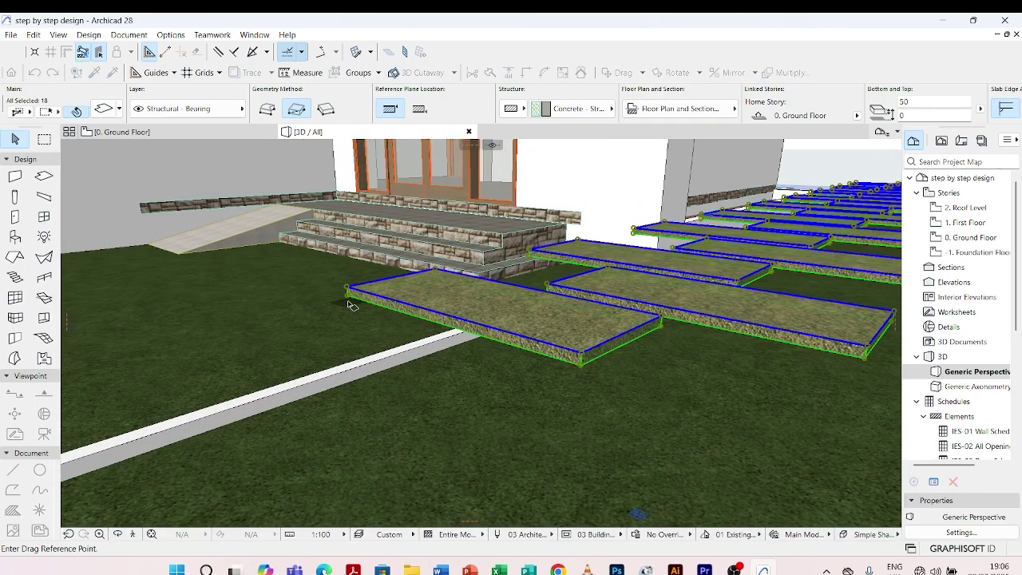
left_click(350, 309)
scroll(334, 295, "down", 6)
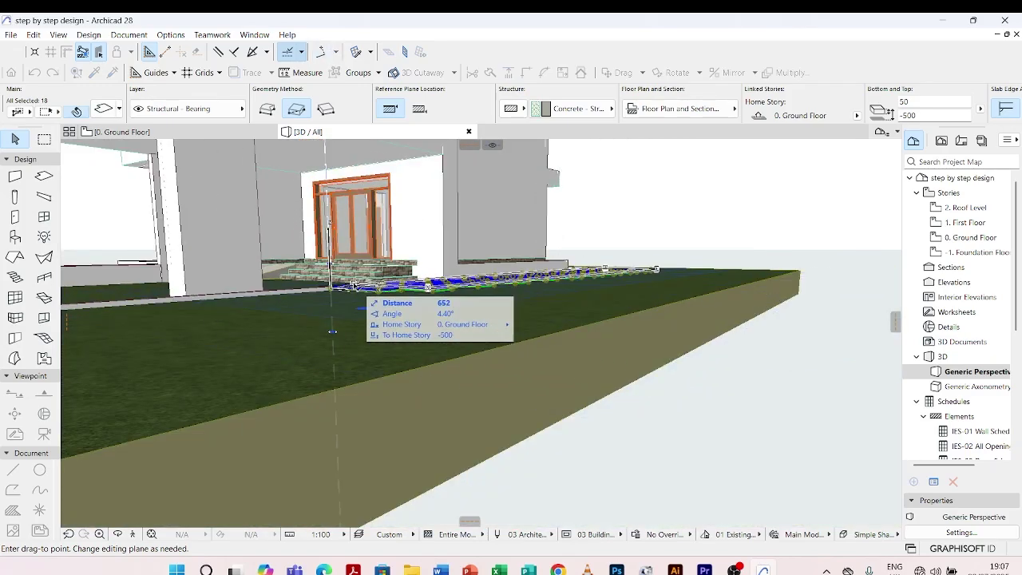
Step: Move the paving slab group vertically from its bottom corner to the level of the terrain's top corner, then deselect it
scroll(332, 303, "up", 4)
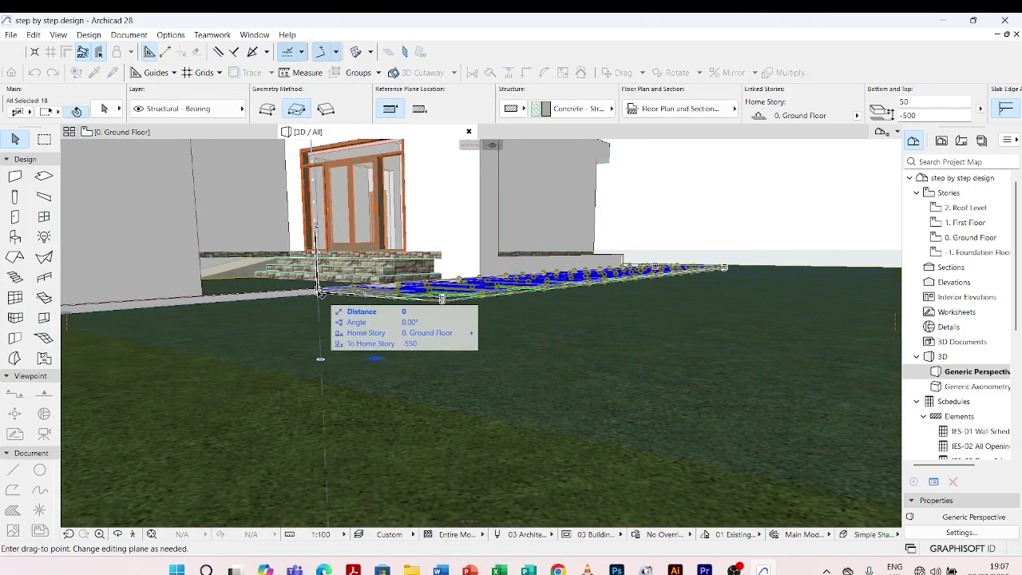
scroll(318, 281, "up", 2)
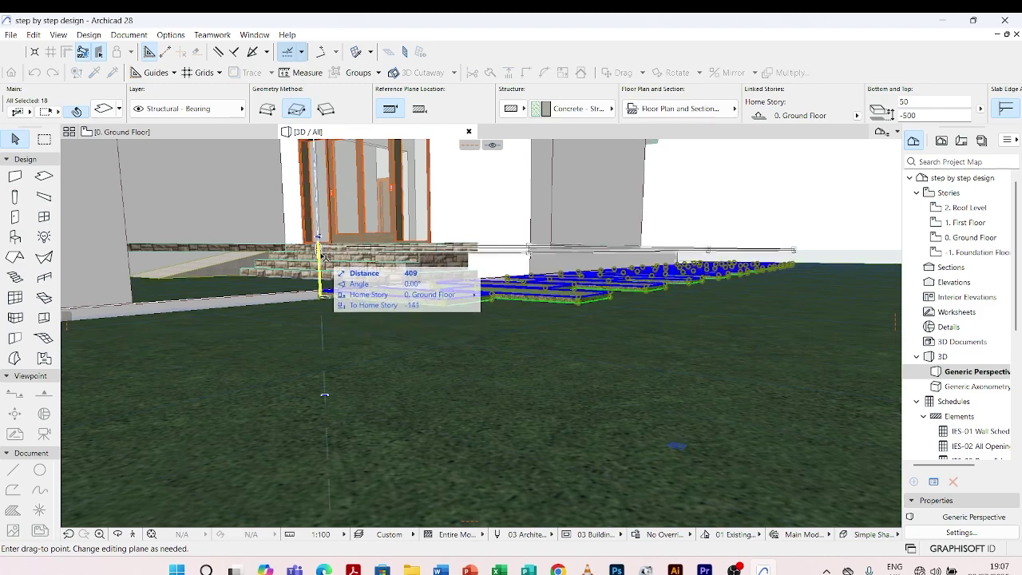
scroll(325, 253, "down", 2)
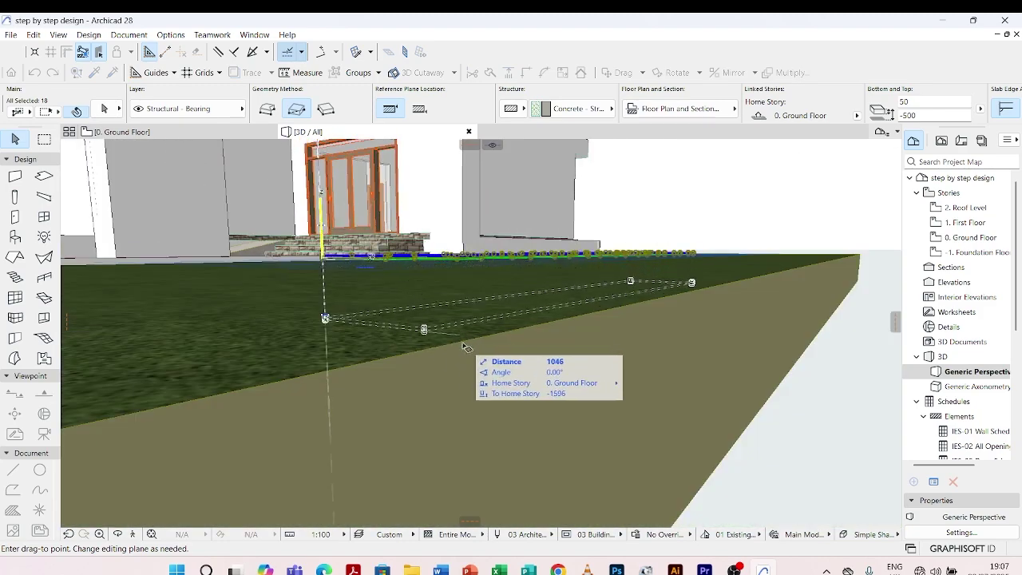
scroll(279, 354, "down", 5)
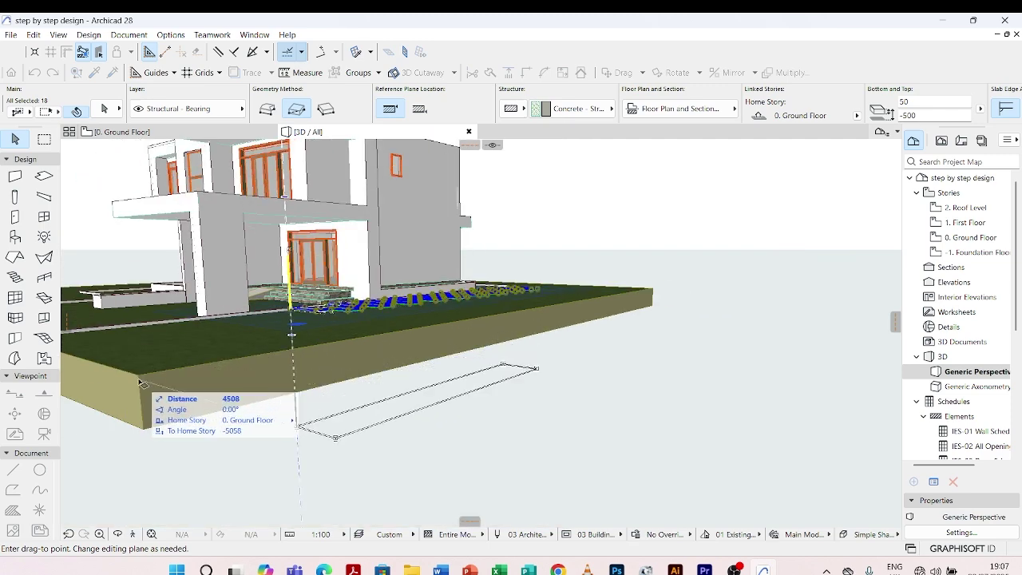
left_click(140, 379)
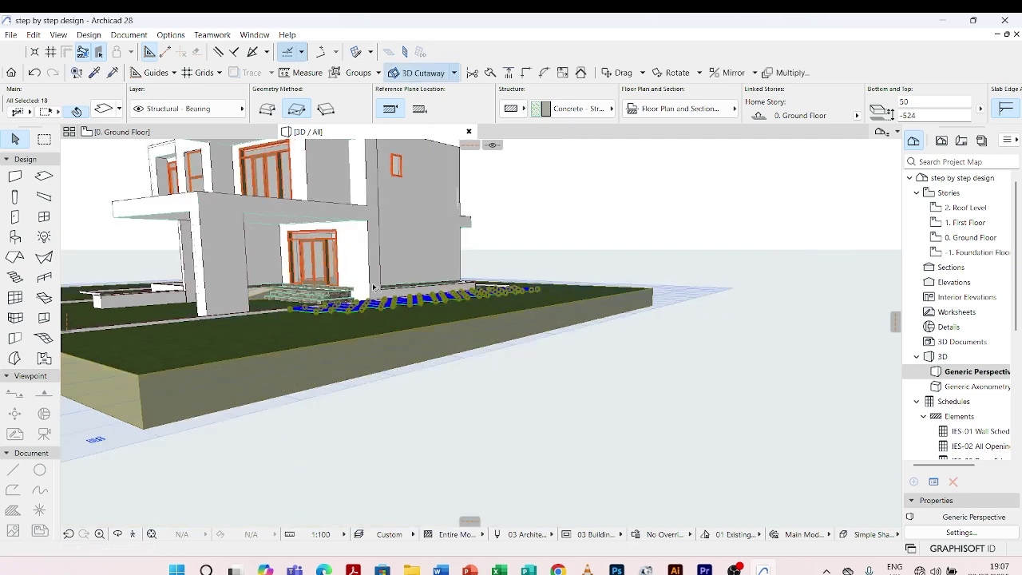
scroll(256, 355, "up", 6)
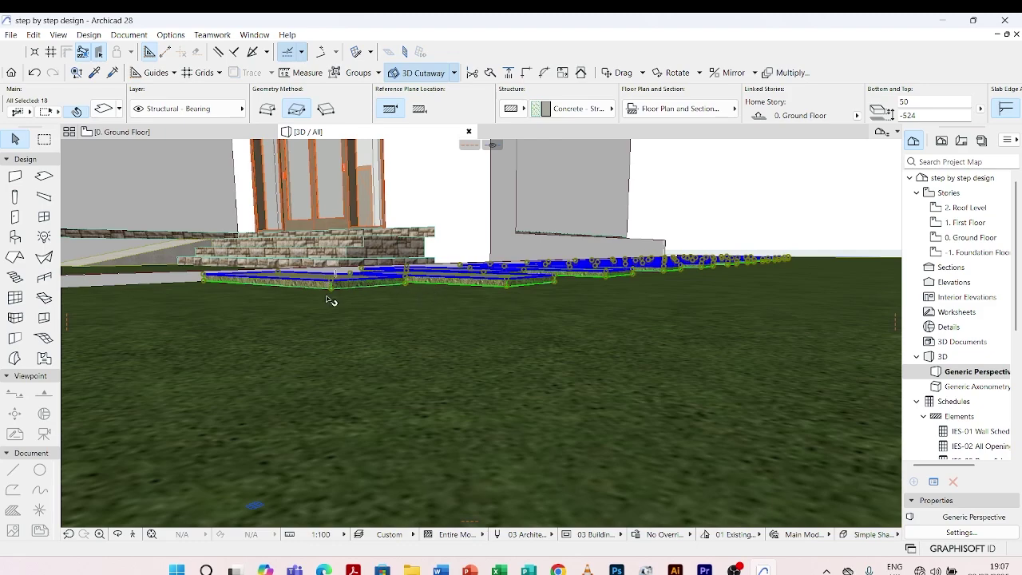
scroll(304, 294, "up", 1)
left_click(280, 289)
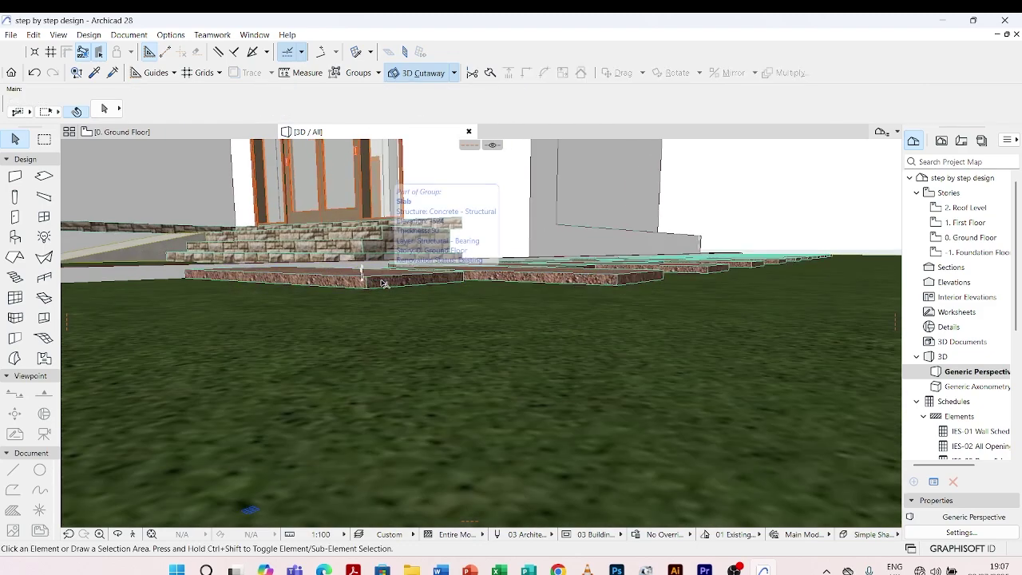
Step: Override all three surfaces of the paving slab group beside the house with Concrete - 02, then deselect the group
scroll(381, 283, "down", 4)
middle_click_drag(445, 290, 684, 299, "shift")
scroll(639, 298, "down", 5)
middle_click_drag(598, 295, 586, 226, "shift")
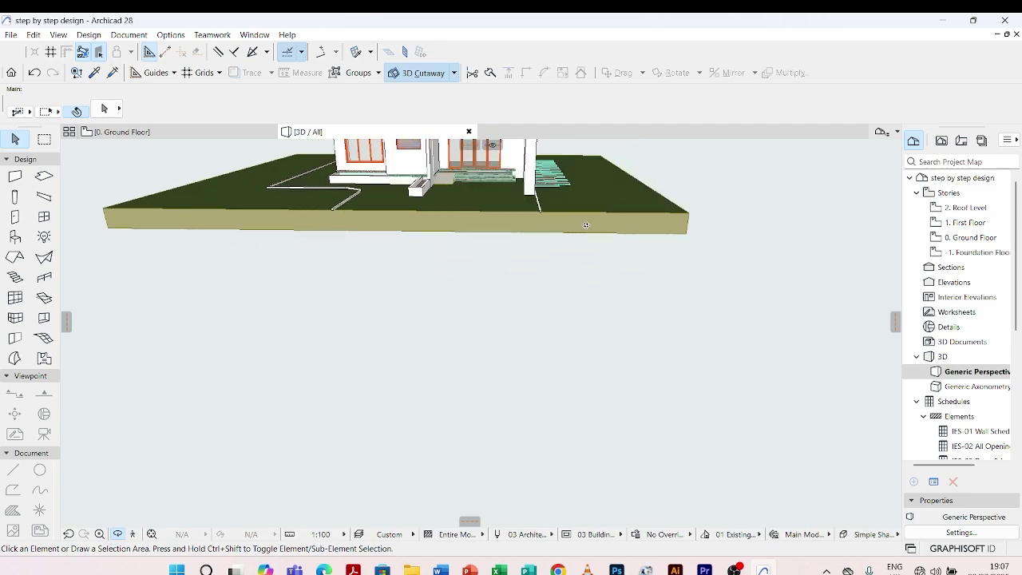
scroll(586, 225, "up", 8)
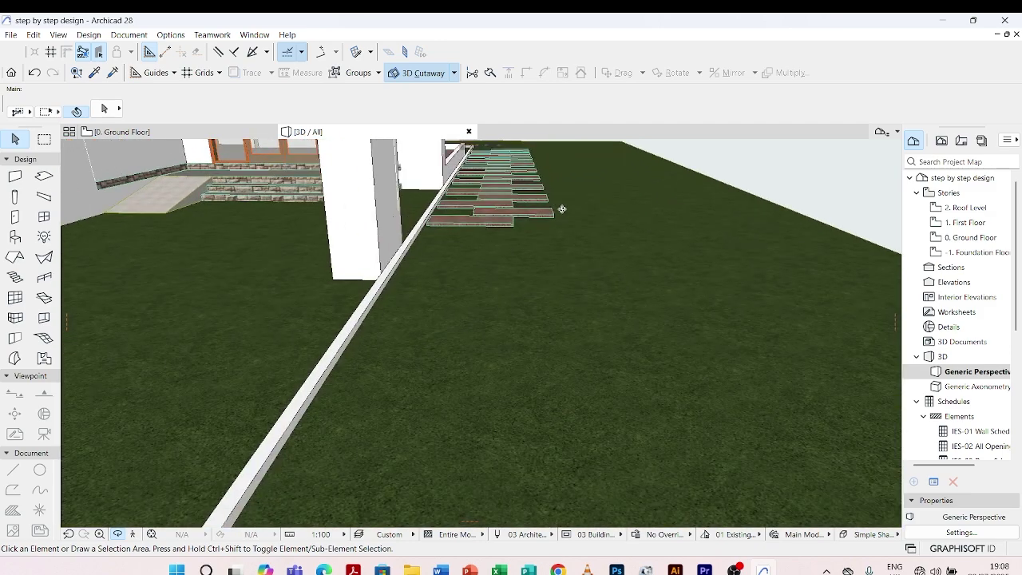
scroll(562, 210, "up", 5)
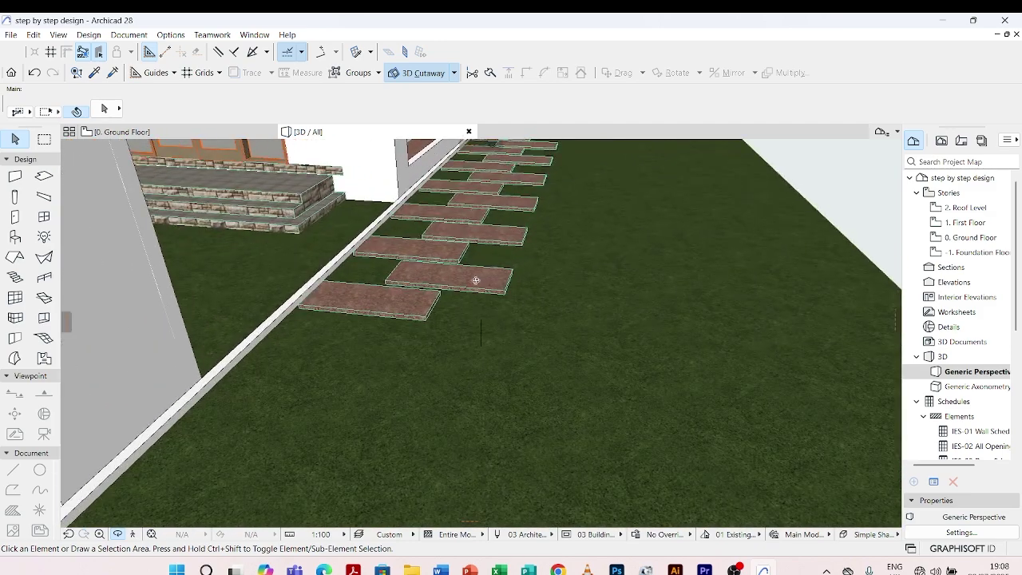
scroll(475, 281, "up", 6)
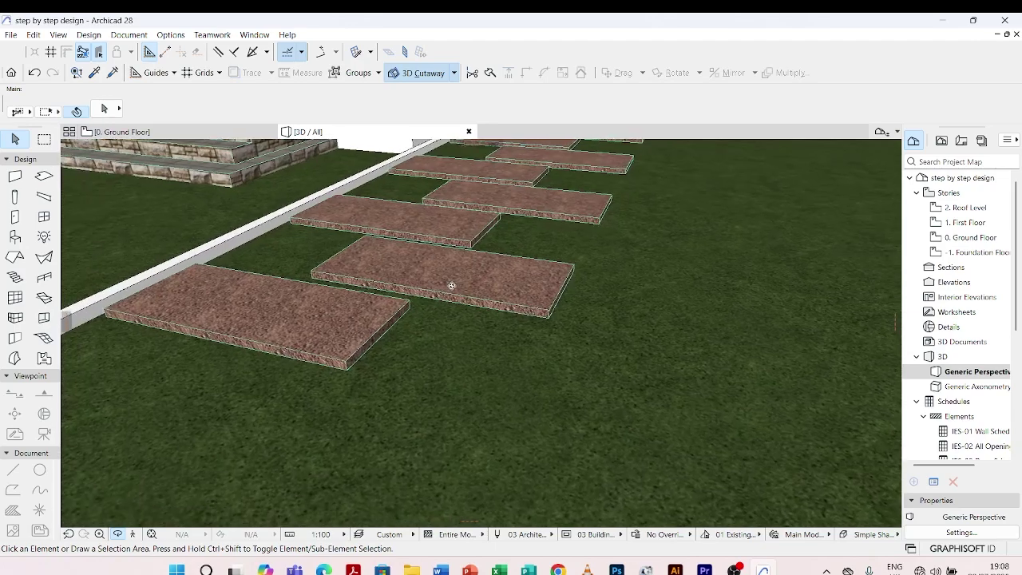
left_click(372, 344)
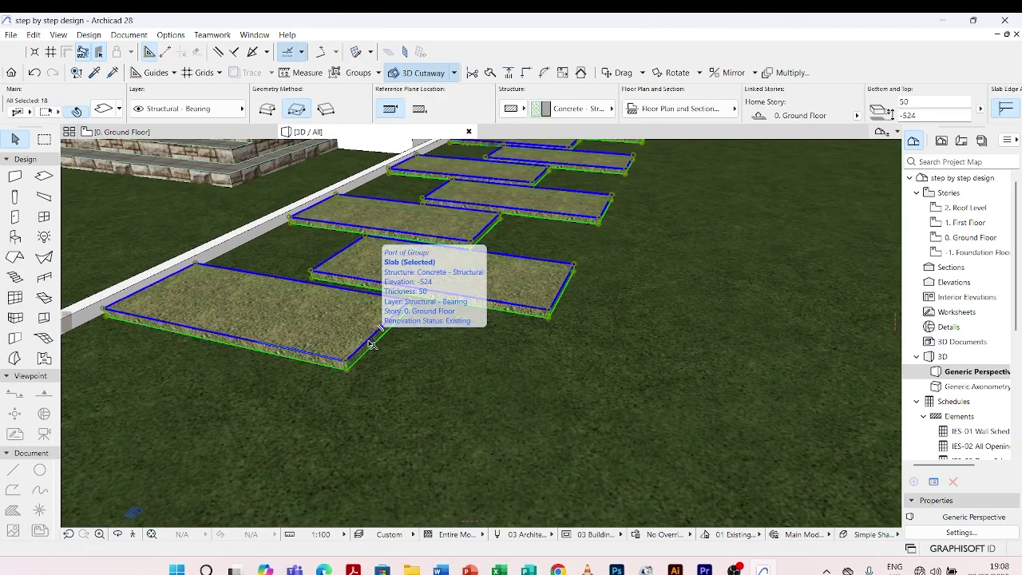
double_click(373, 343)
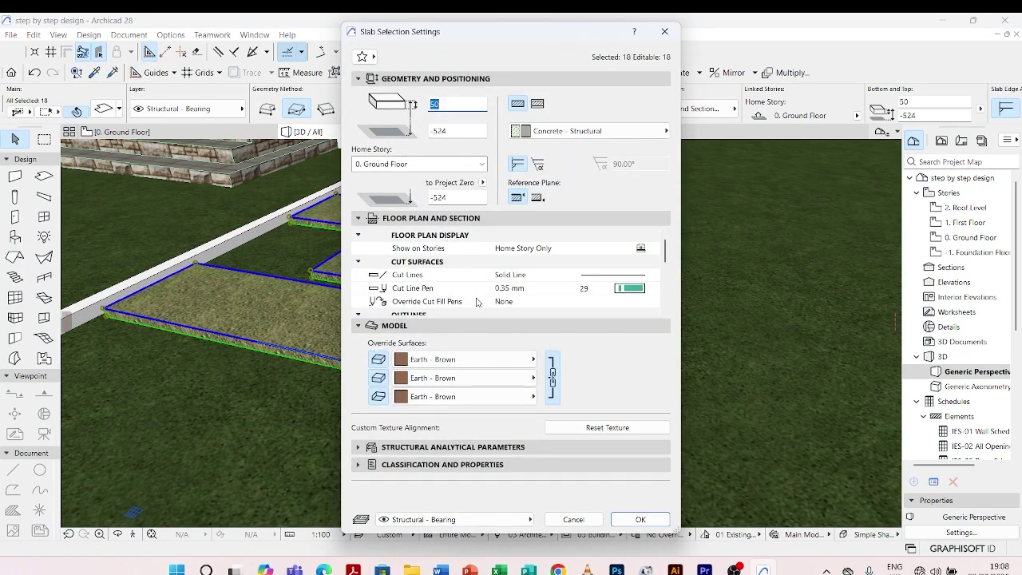
left_click(528, 360)
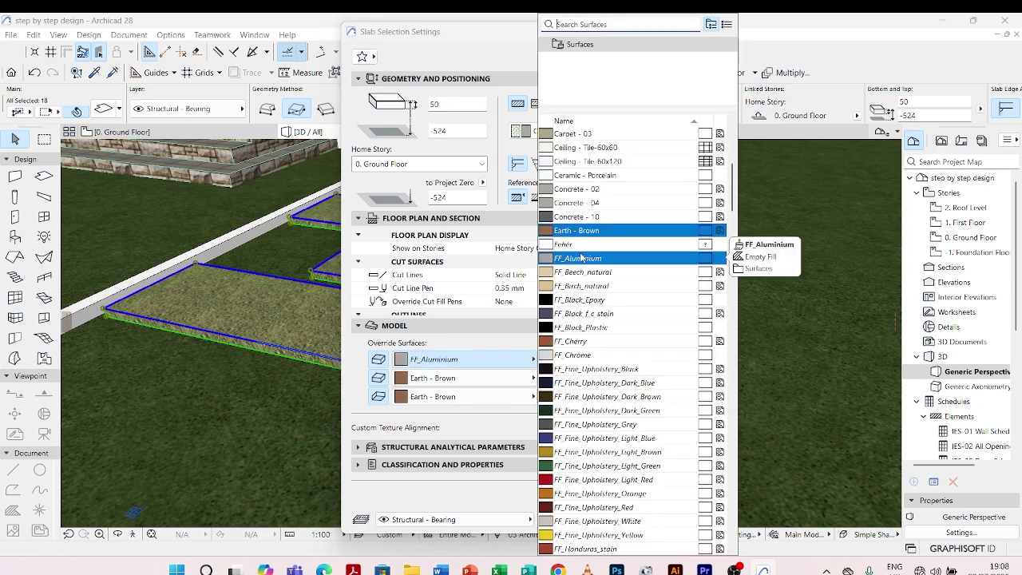
scroll(583, 258, "down", 8)
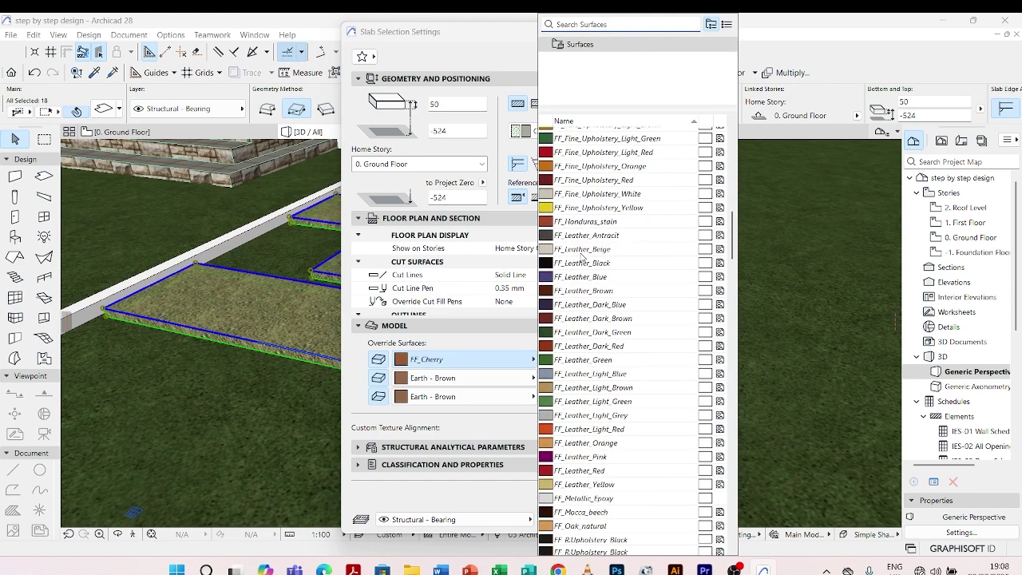
left_click(575, 24)
type("co")
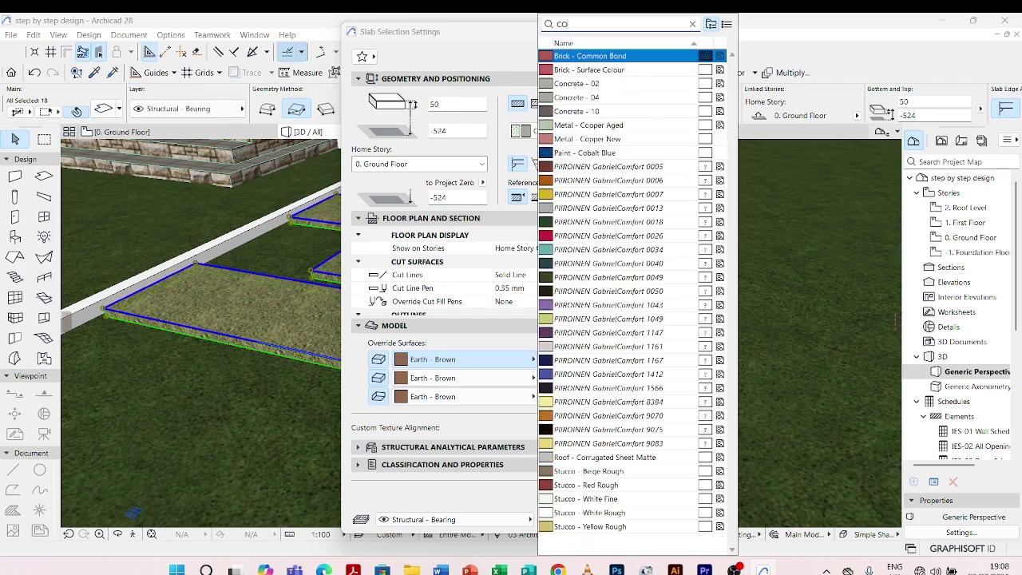
type("ncrete")
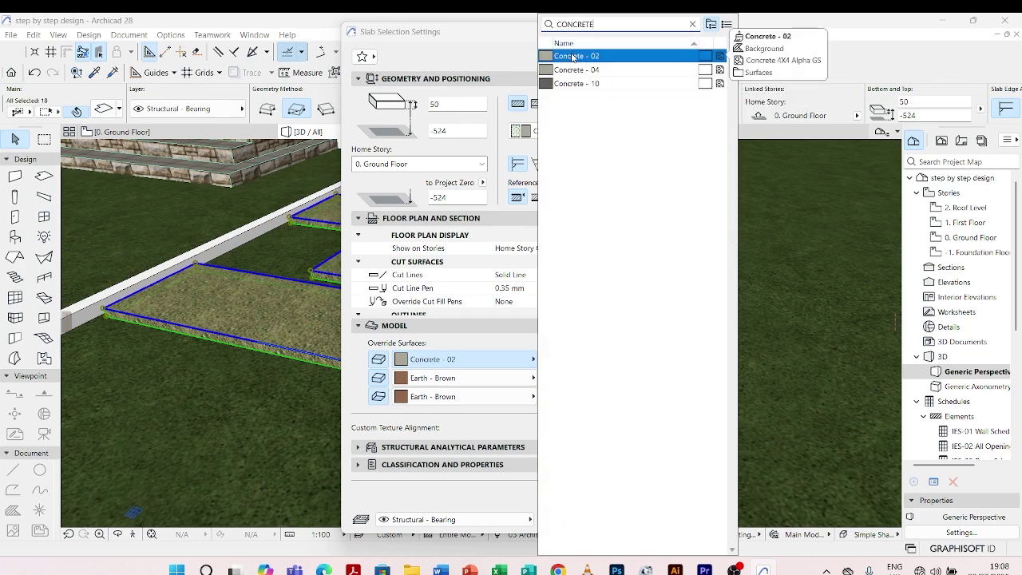
left_click(572, 56)
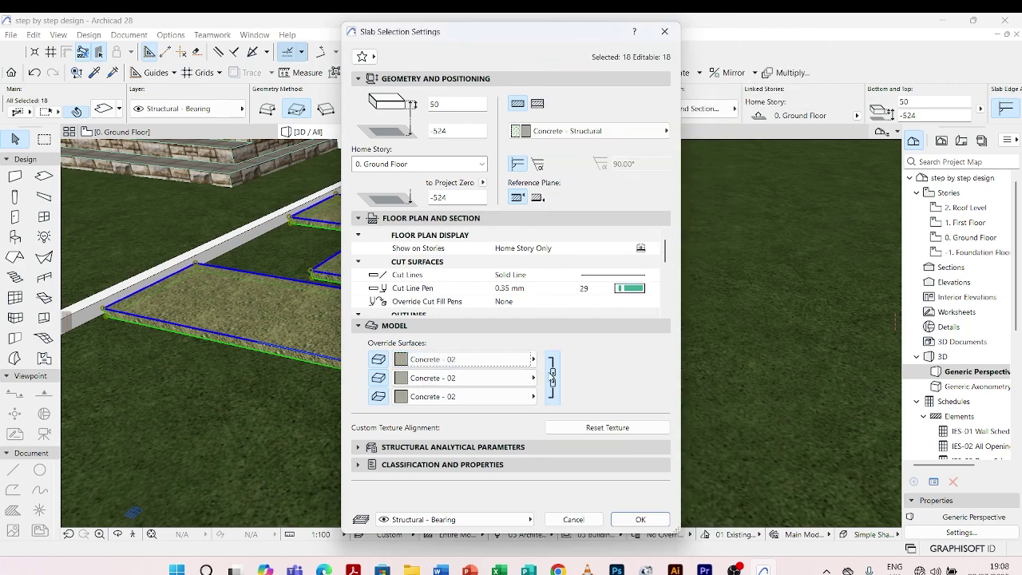
left_click(640, 519)
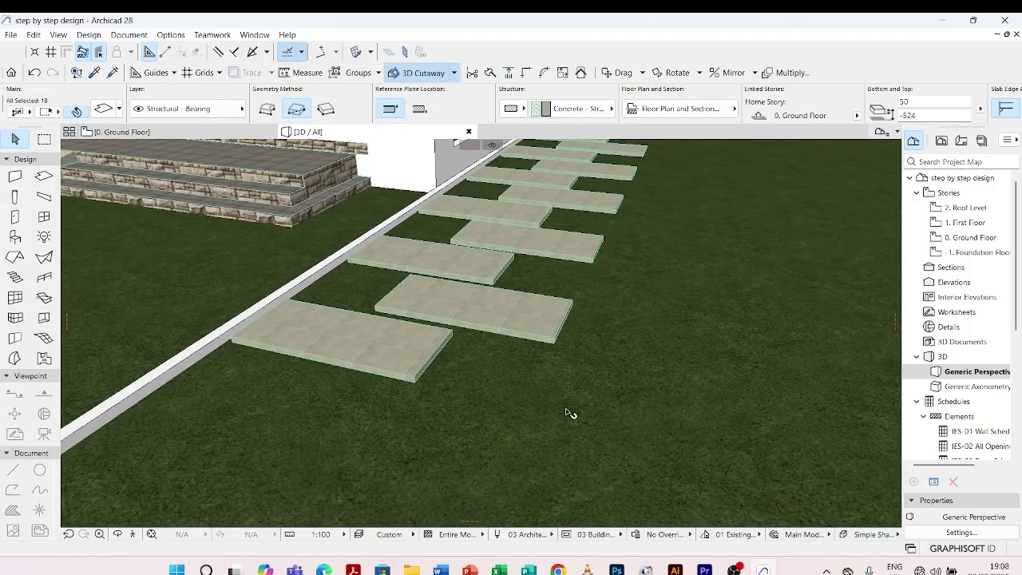
scroll(570, 411, "down", 2)
key("Escape")
Step: On the Ground Floor plan, create a 50 mm slab filling the area between the house and the outline wall, then return to 3D
middle_click_drag(570, 410, 338, 332, "shift")
scroll(564, 318, "down", 4)
scroll(512, 345, "up", 3)
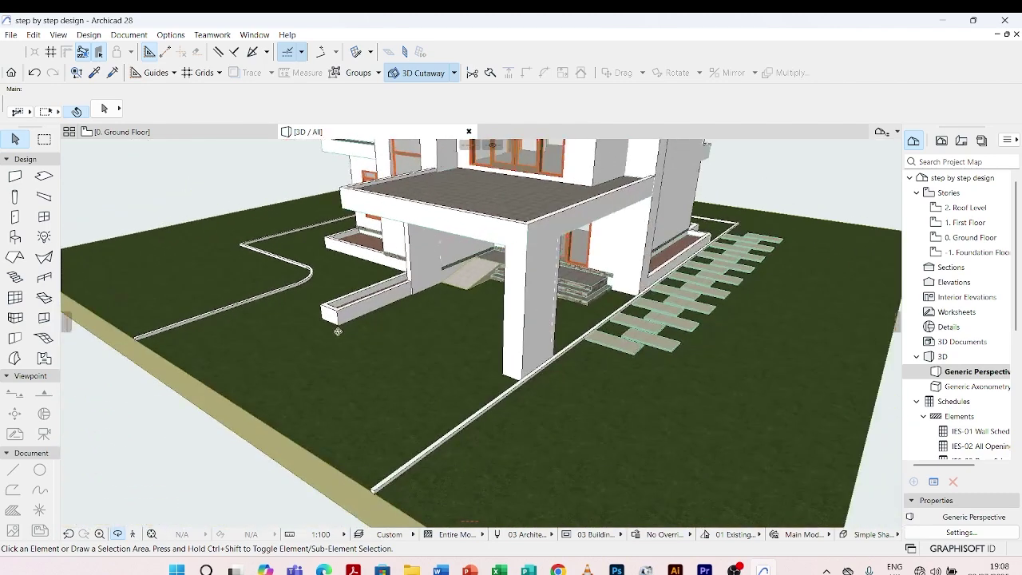
scroll(338, 331, "down", 5)
left_click(120, 132)
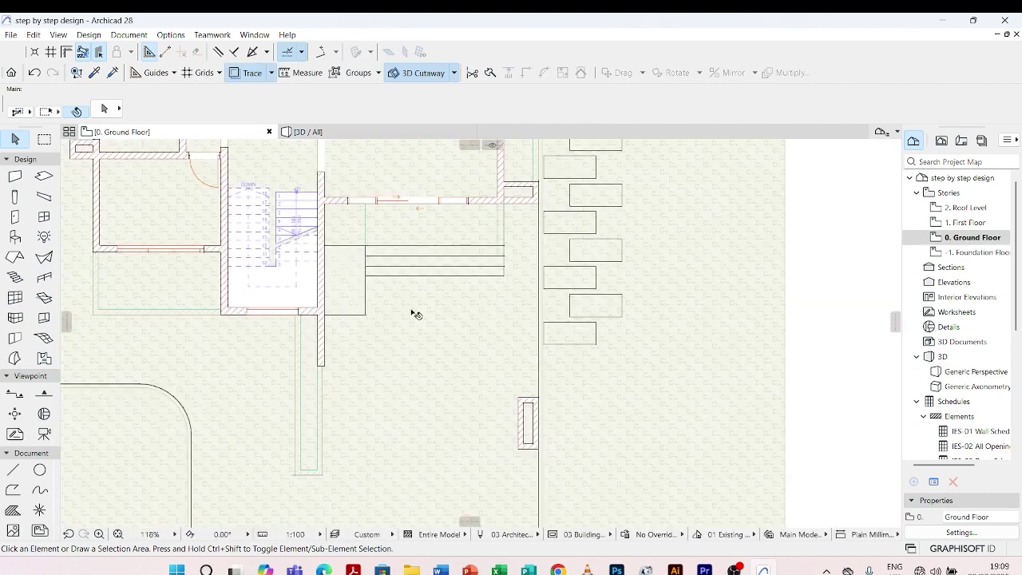
scroll(416, 314, "down", 5)
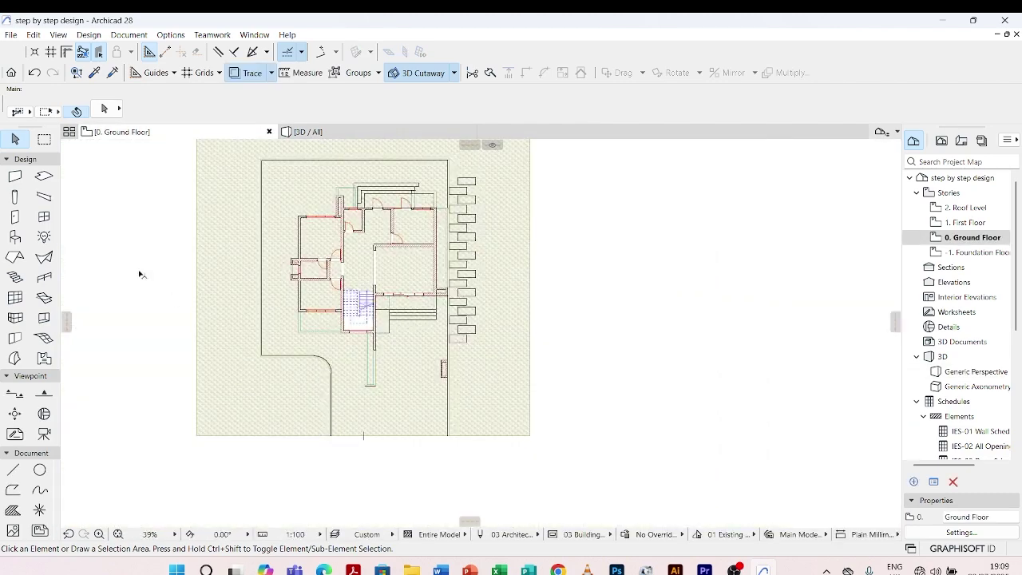
left_click(44, 175)
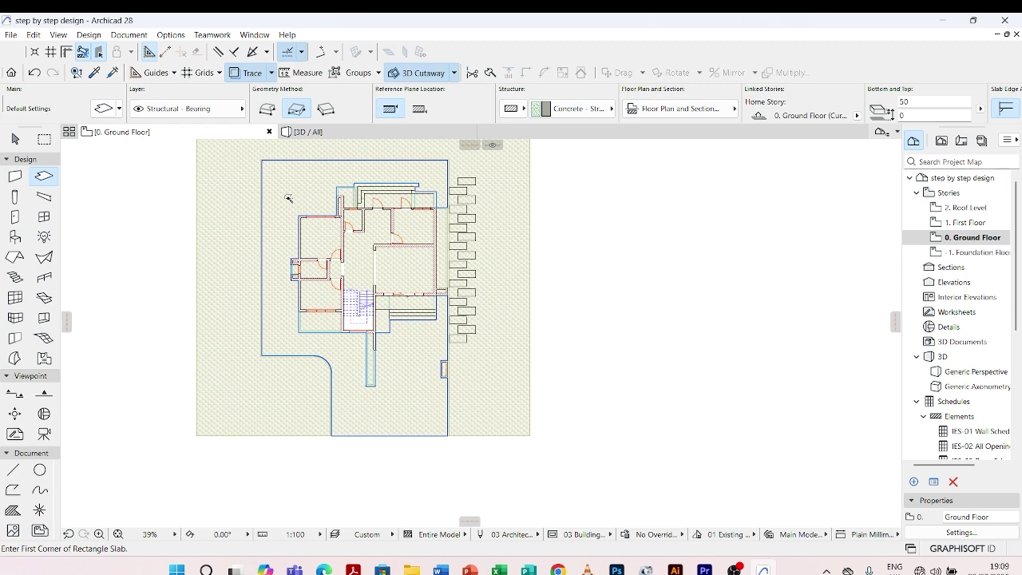
left_click(344, 135)
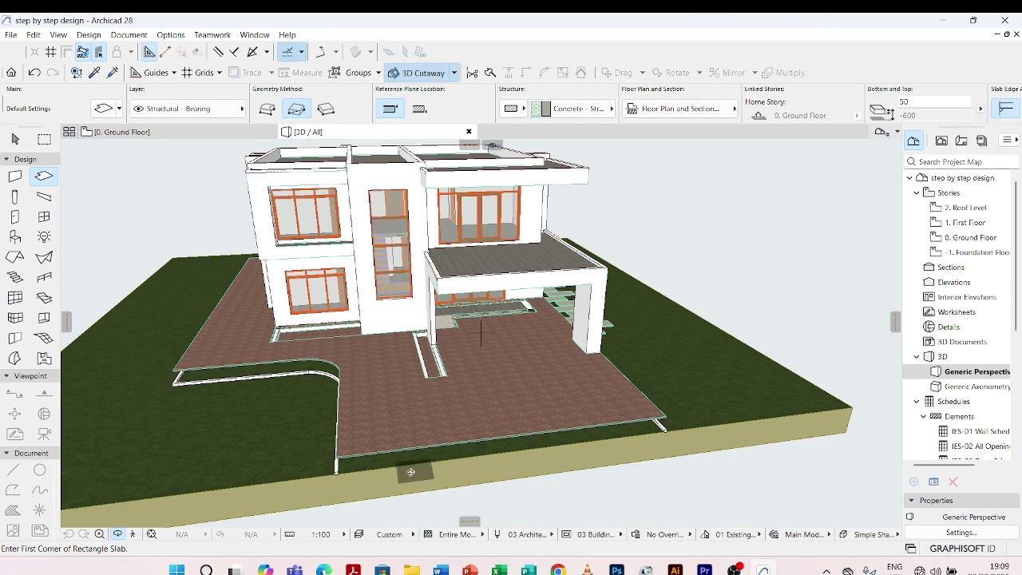
Step: Check the paving slab group's elevation and set the slab inside the outline wall to the same elevation of -524
scroll(455, 445, "up", 4)
middle_click_drag(455, 444, 663, 335, "shift")
left_click(683, 326, "shift")
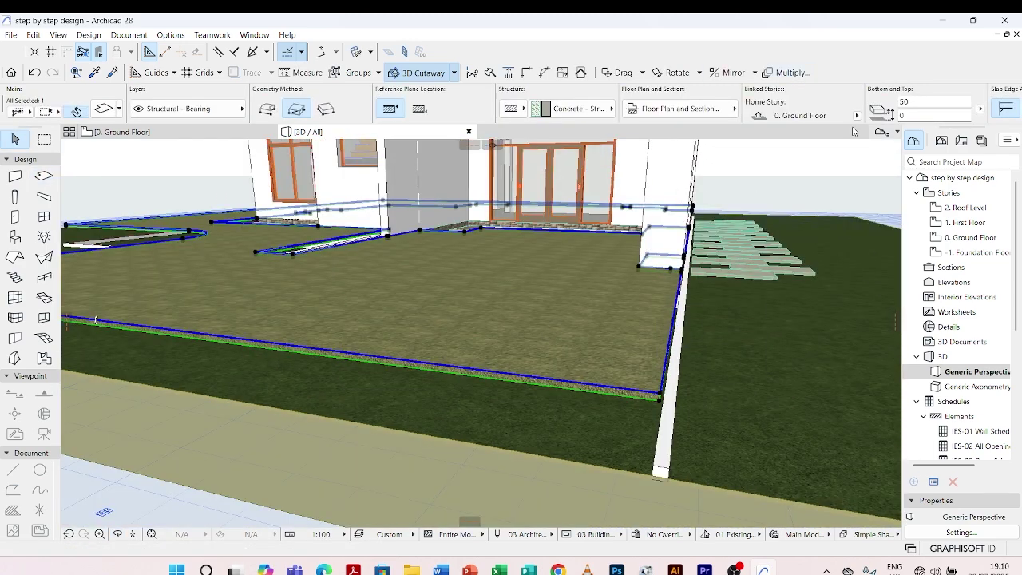
scroll(820, 122, "down", 5)
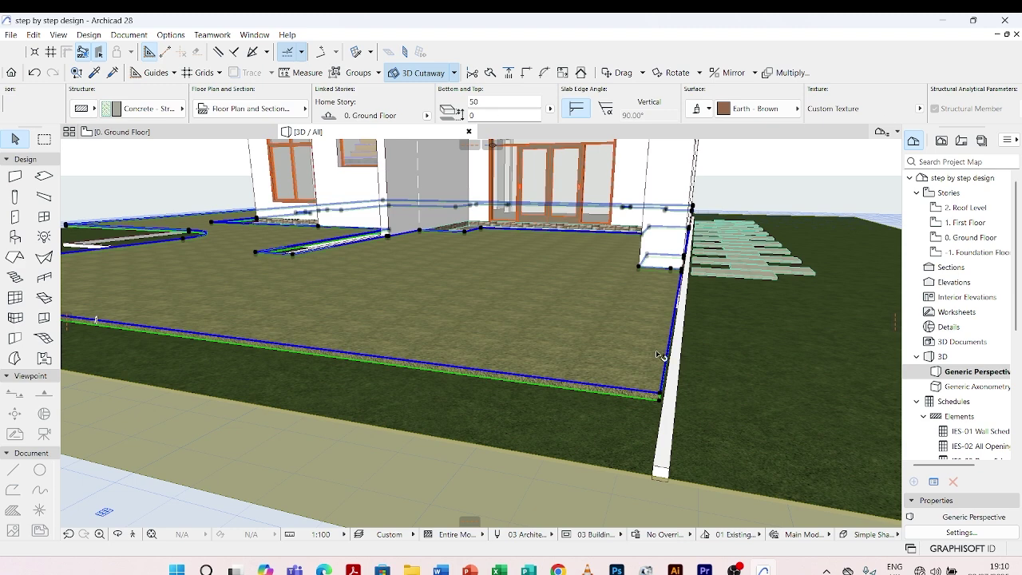
key("Escape")
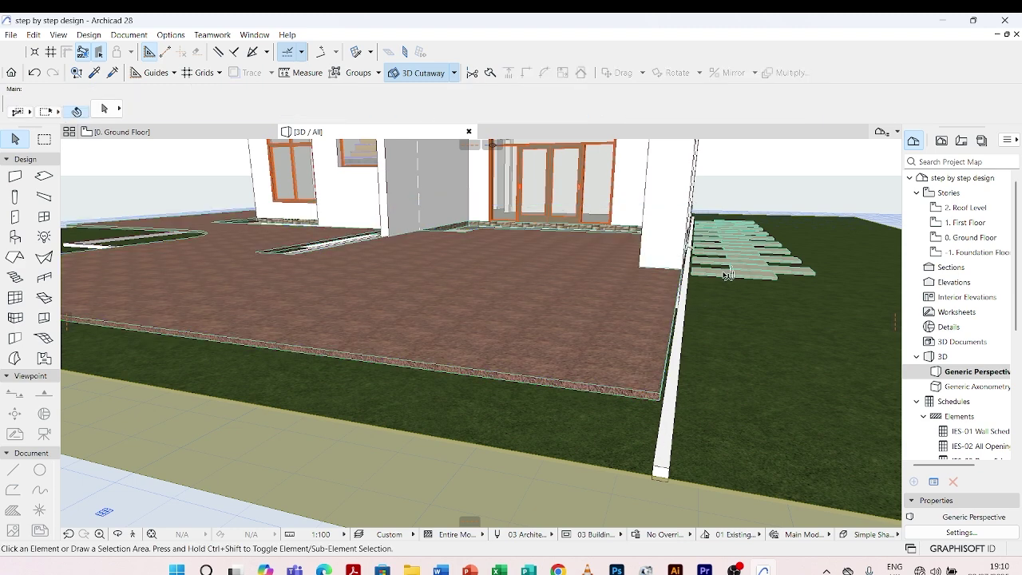
left_click(731, 274)
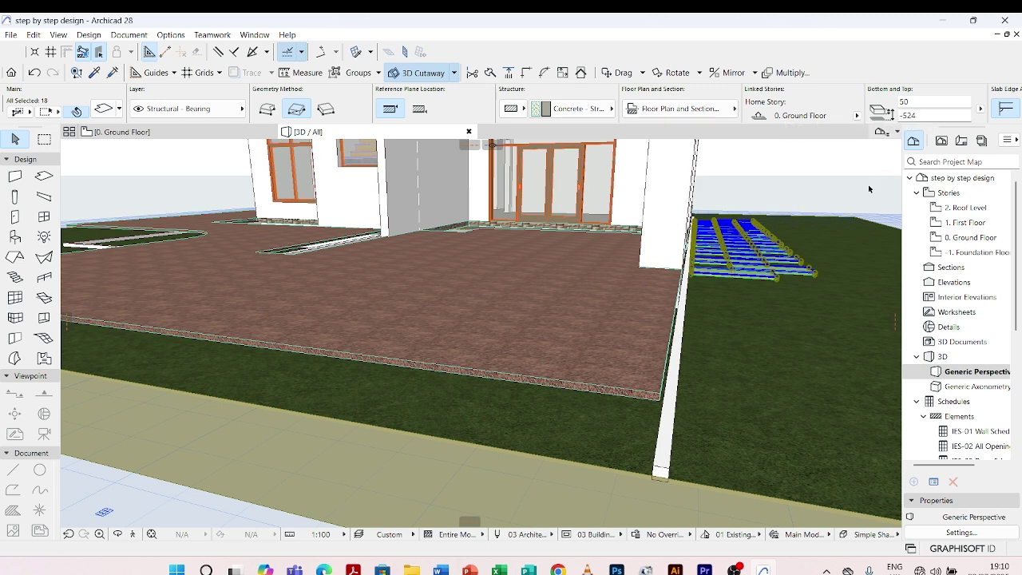
key("Escape")
left_click(661, 394)
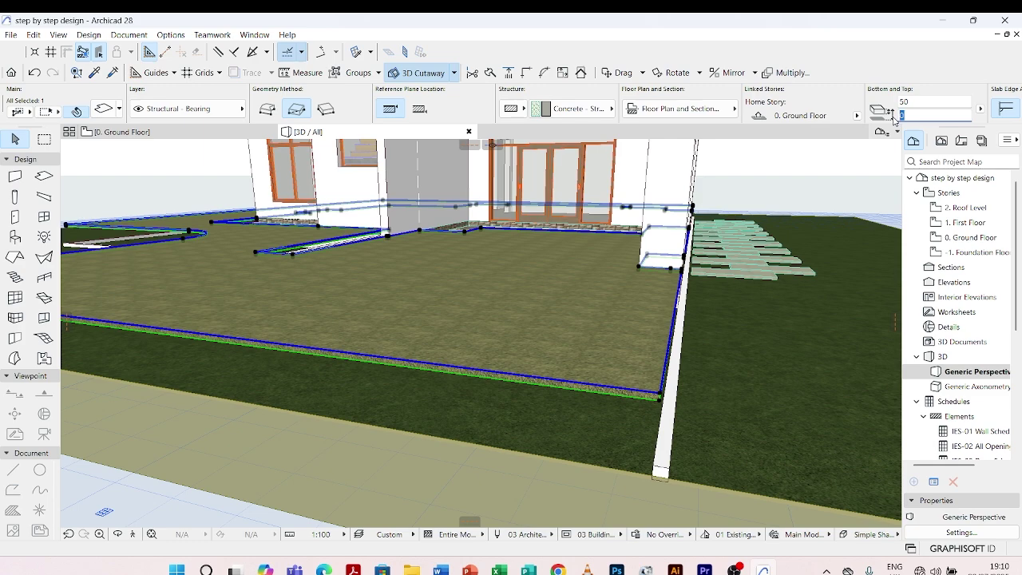
type("-524")
left_click(561, 491)
scroll(650, 484, "up", 5)
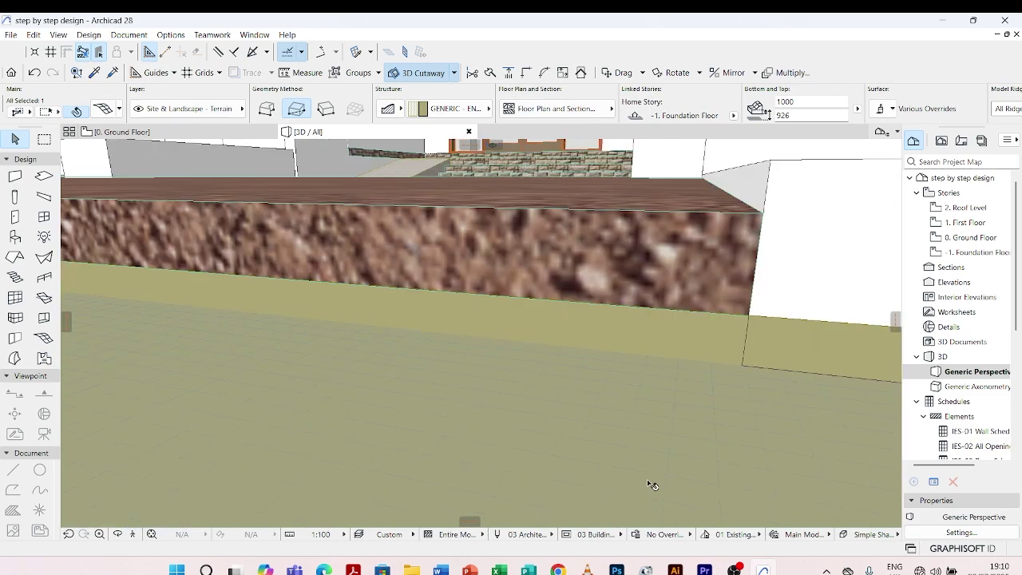
scroll(650, 484, "down", 10)
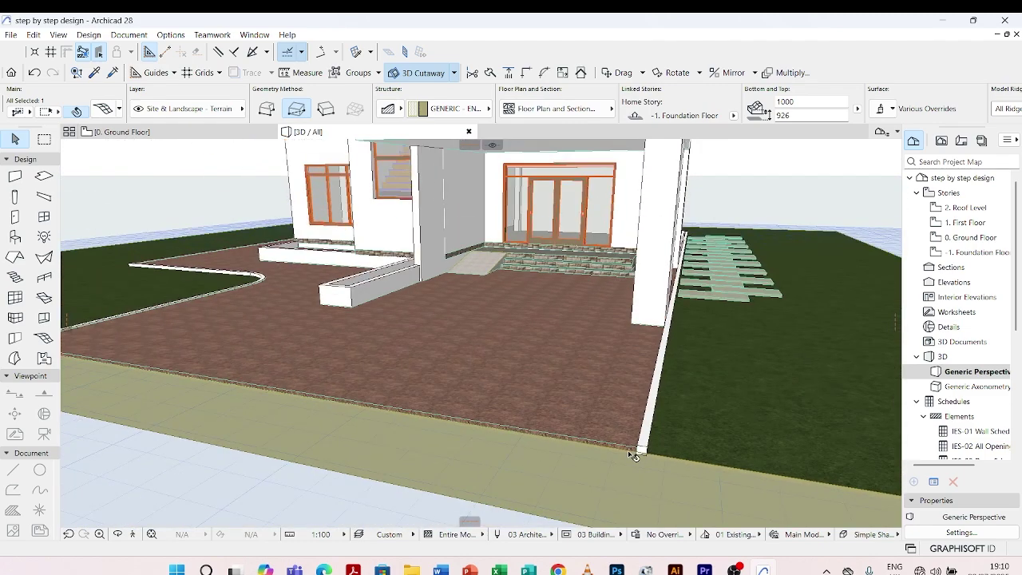
Step: Set the thickness of the slab inside the outline wall to 20 mm
middle_click_drag(634, 455, 238, 365, "shift")
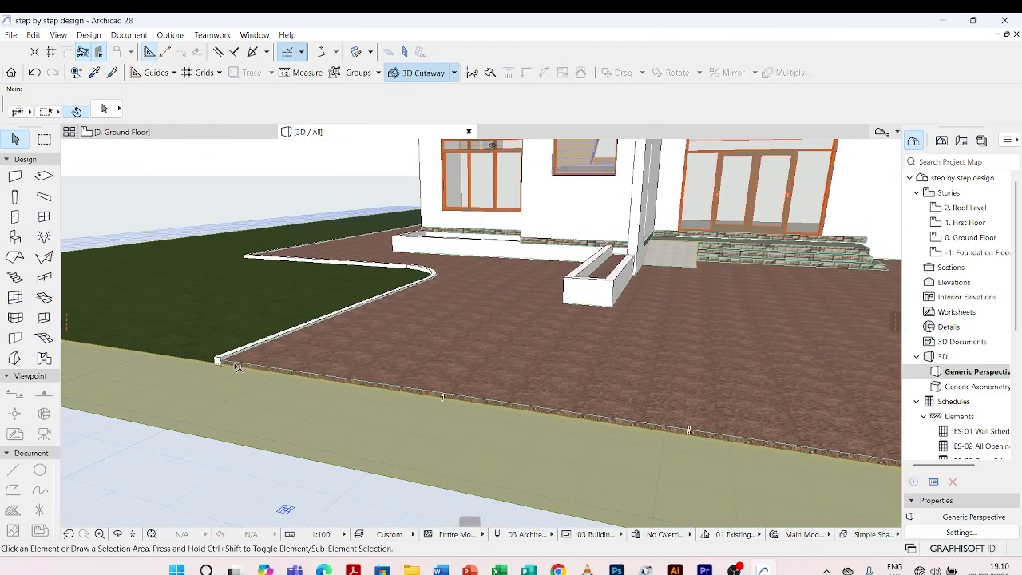
left_click(237, 365)
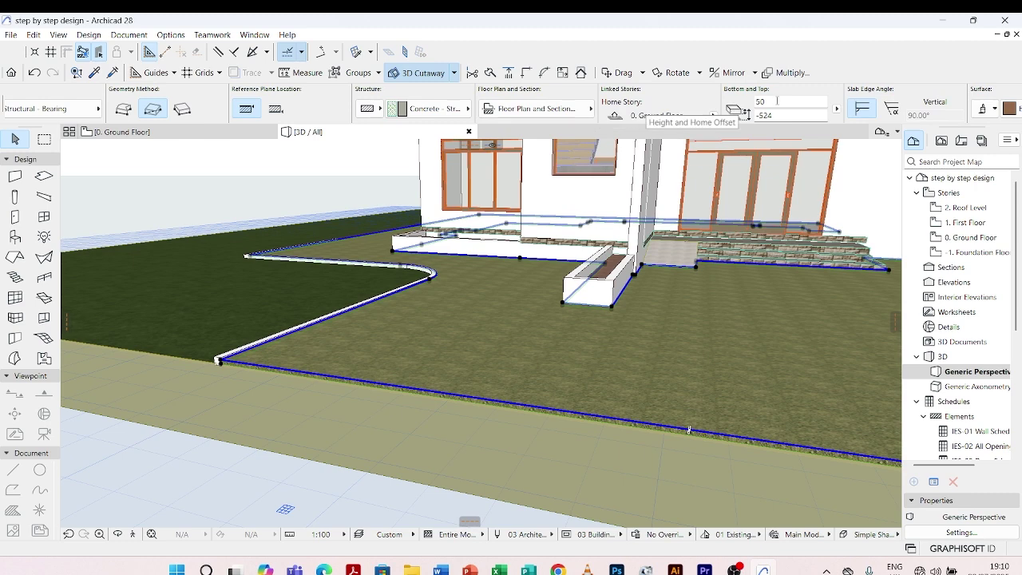
left_click(748, 101)
type("2")
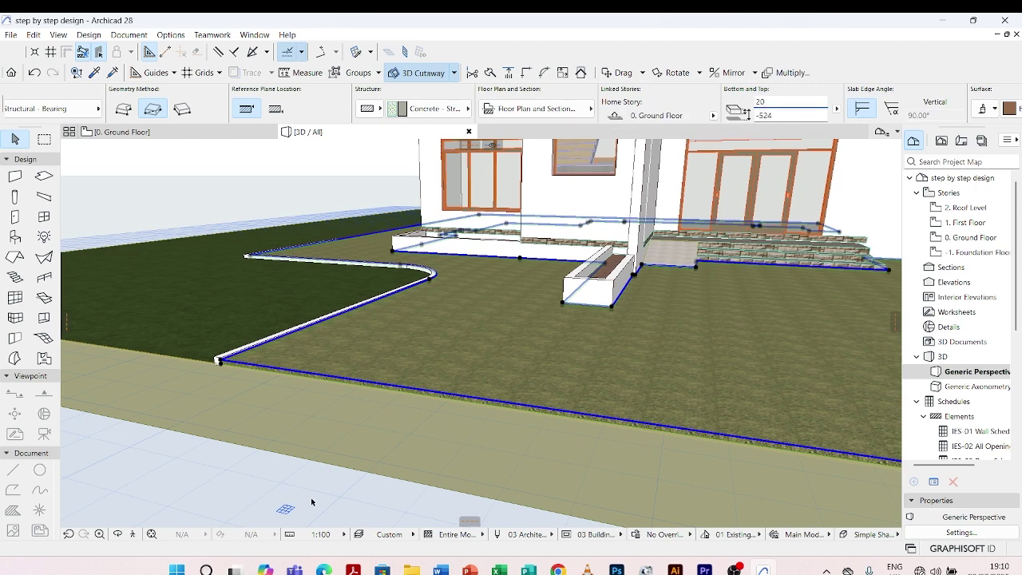
type("0")
key("Return")
key("Escape")
Step: Set the thickness of the slab inside the outline wall to 5 mm and deselect it
scroll(229, 415, "up", 5)
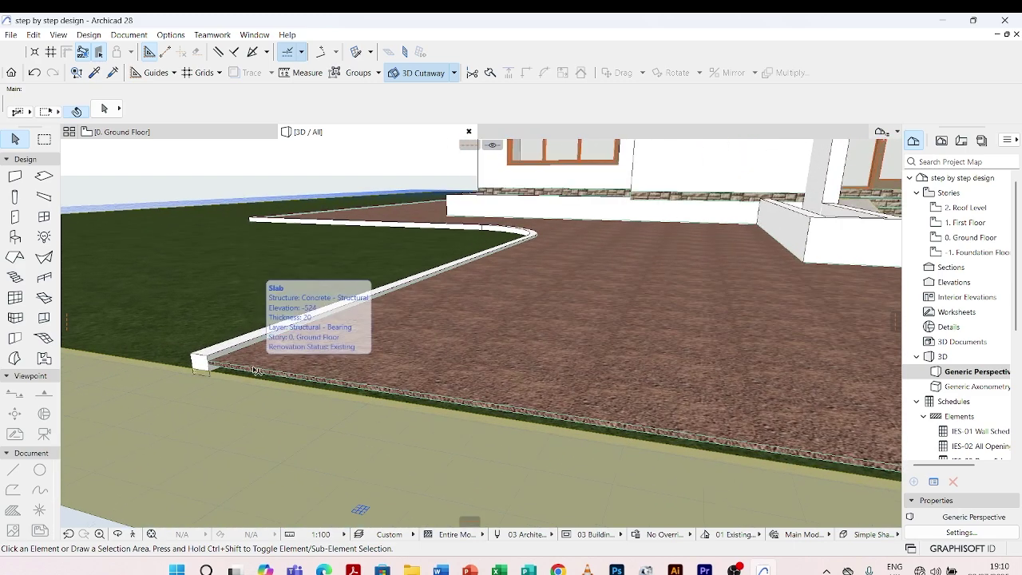
left_click(254, 370)
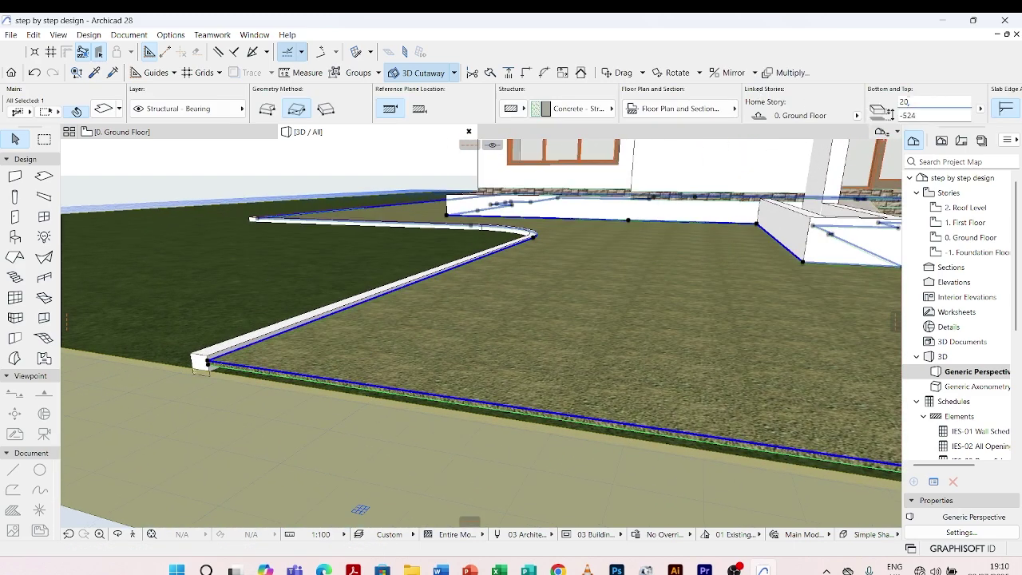
key("Return")
left_click(414, 447)
key("Escape")
scroll(201, 387, "up", 2)
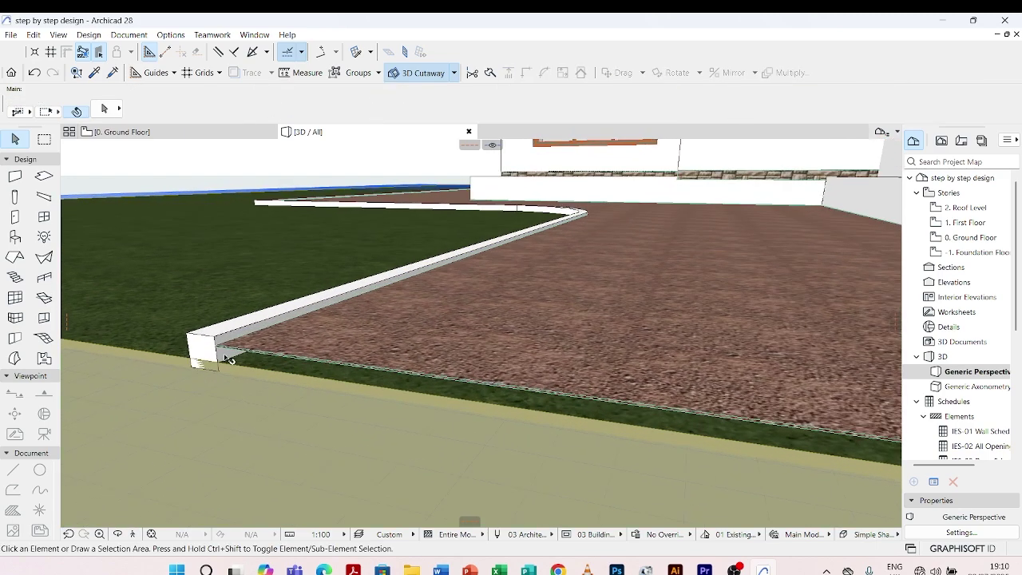
Step: Move the slab inside the outline wall vertically down from its bottom corner at the wall end to the terrain surface
left_click(240, 351)
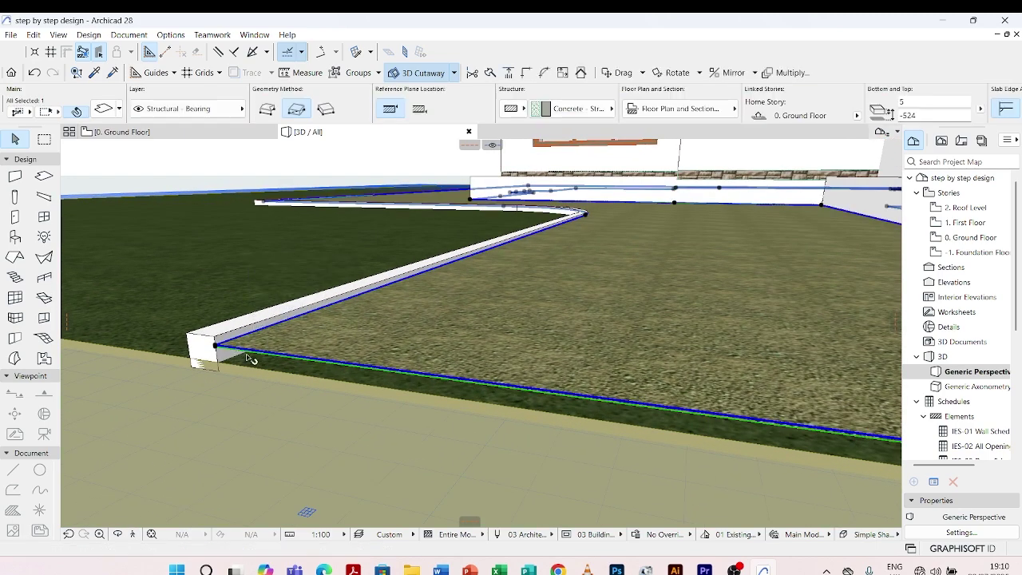
scroll(249, 359, "up", 3)
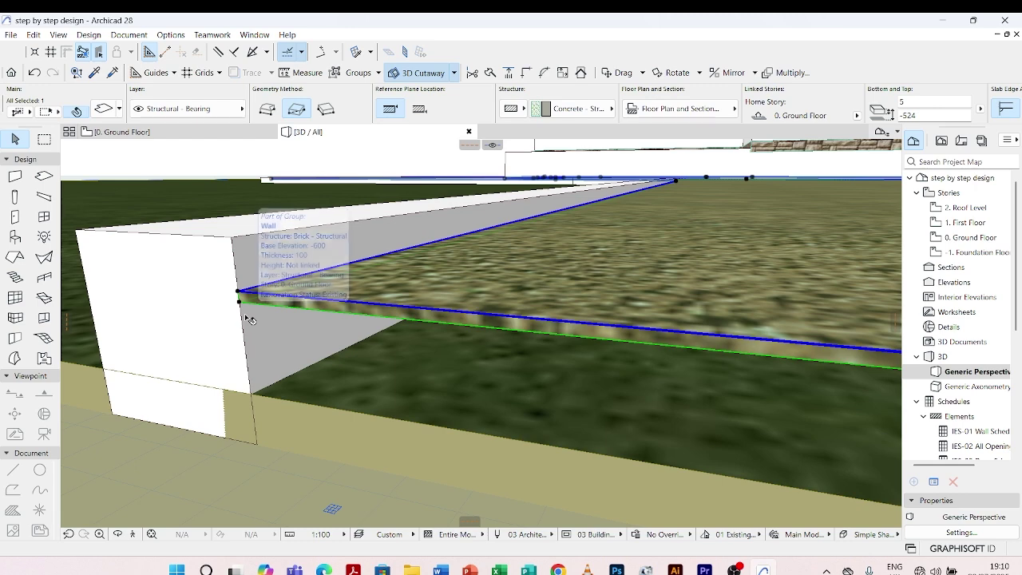
key("ctrl+d")
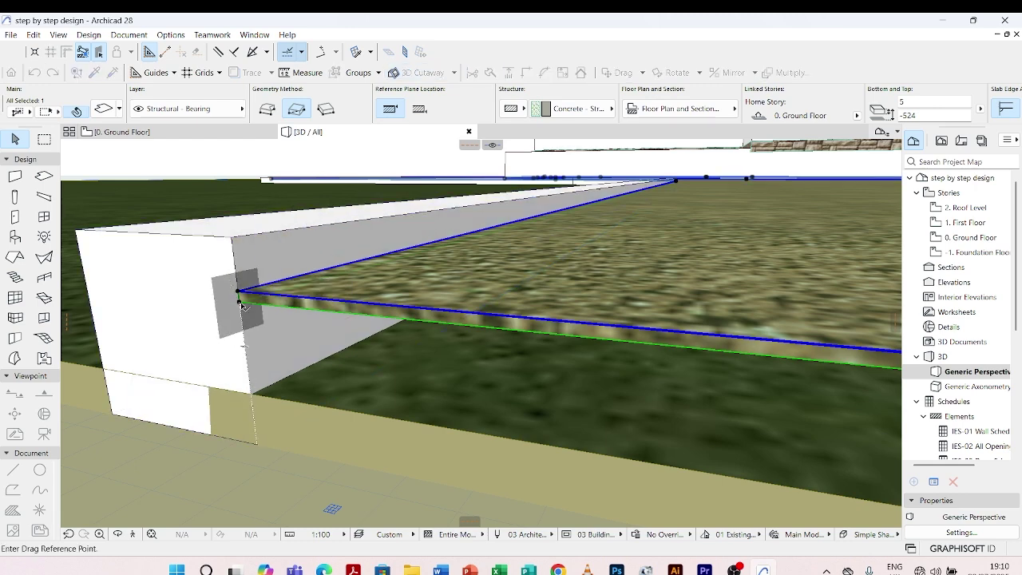
left_click(239, 302)
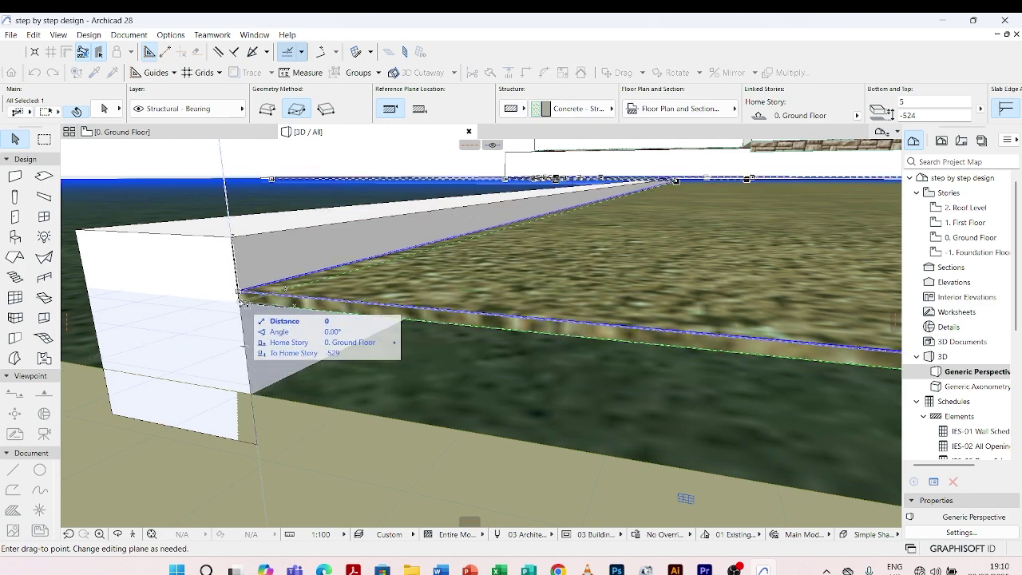
left_click(250, 395)
scroll(251, 397, "down", 10)
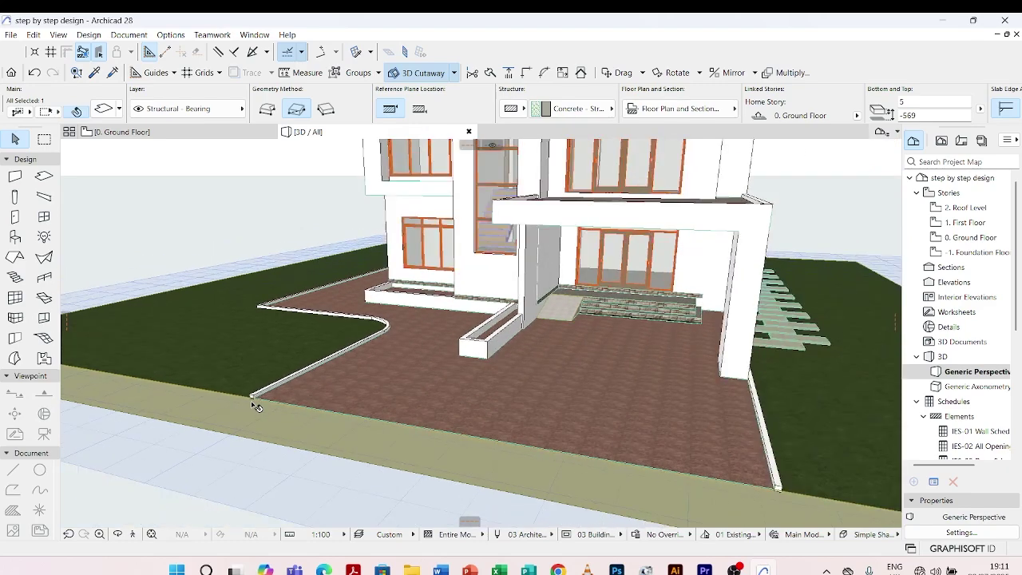
Step: Override all surfaces of the slab inside the outline wall with Pavement - Asphalt Dark
scroll(256, 406, "down", 3)
left_click(535, 414)
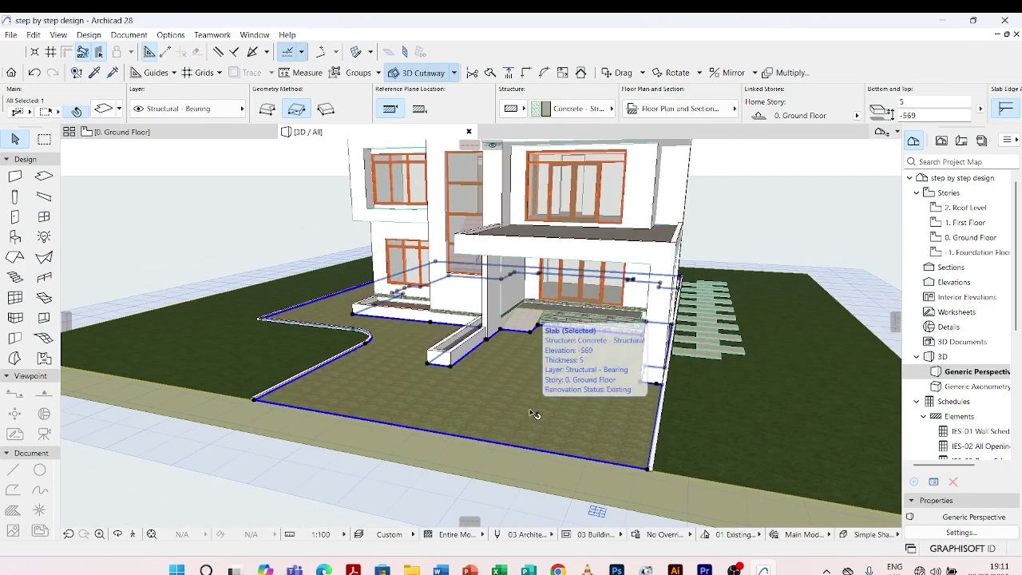
double_click(534, 414)
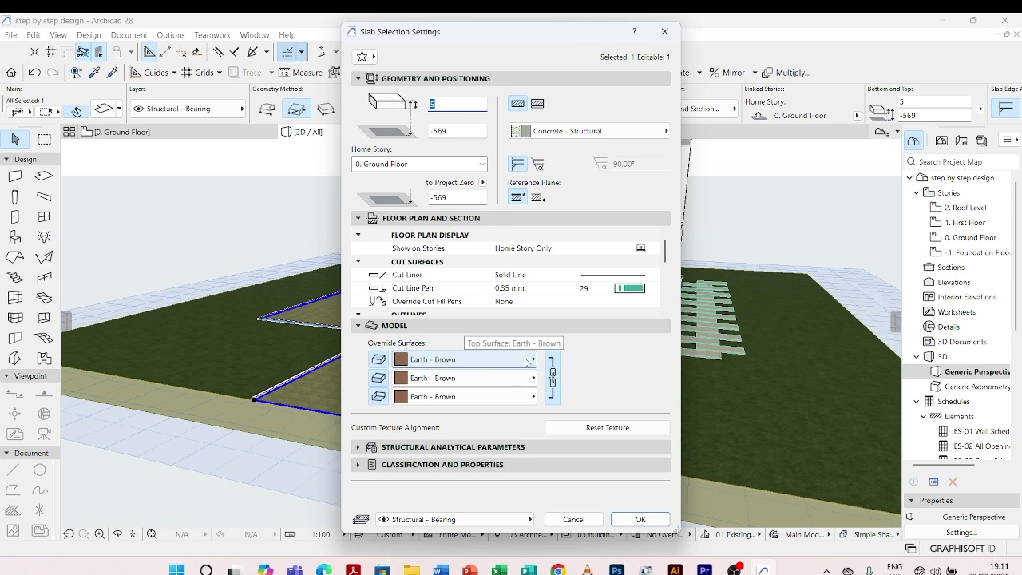
left_click(533, 359)
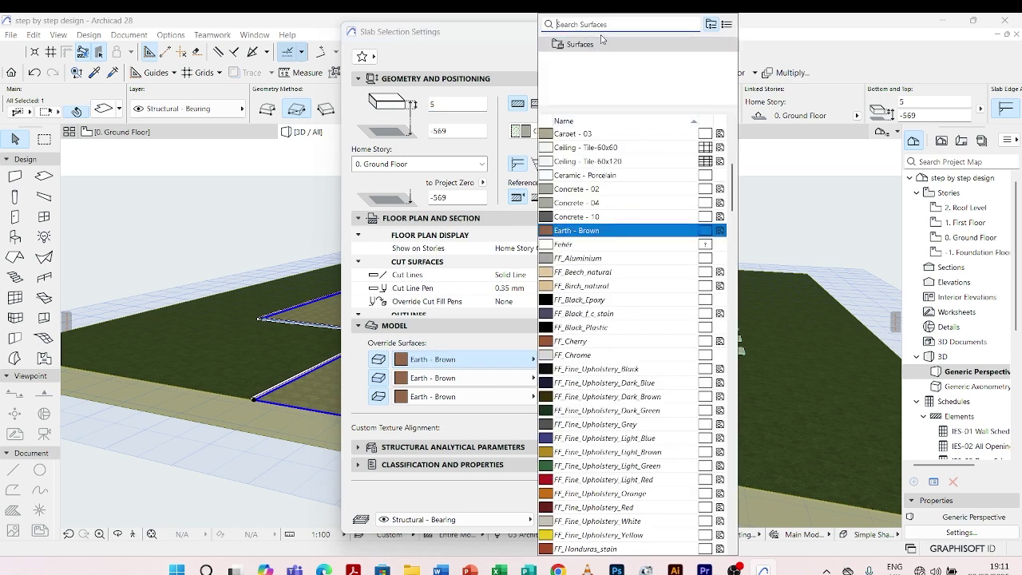
left_click(601, 26)
type("PAV")
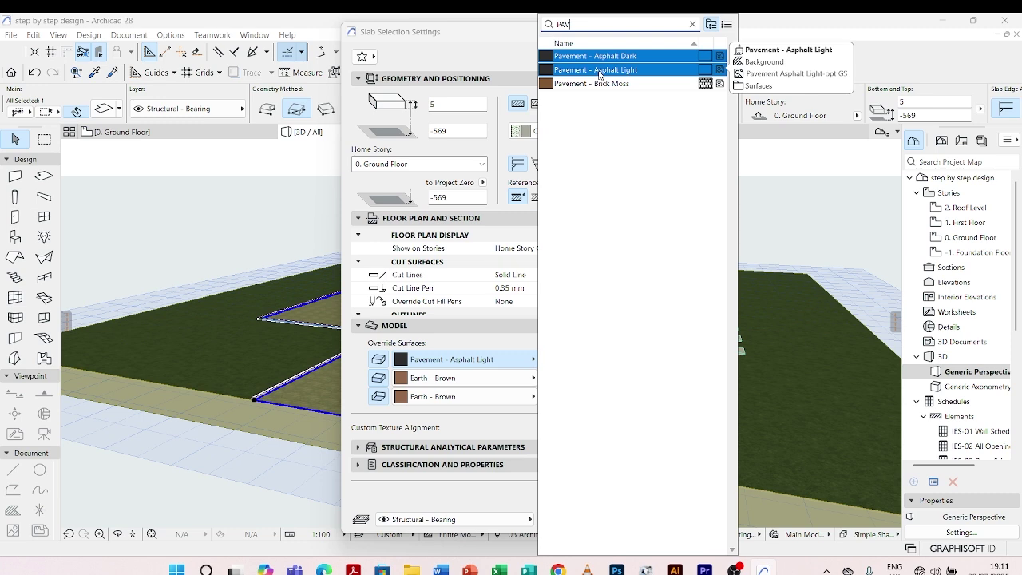
left_click(598, 59)
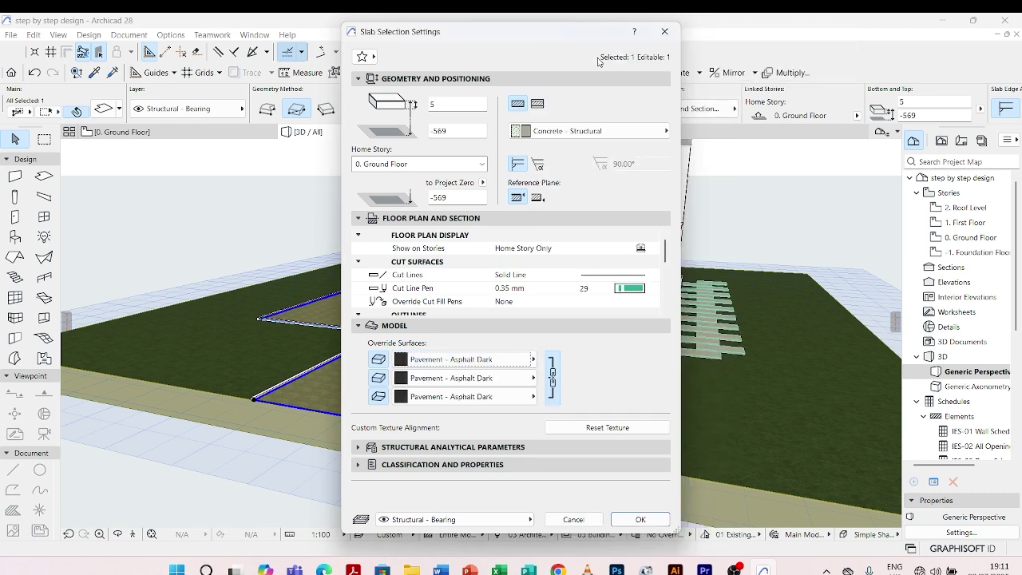
left_click(641, 520)
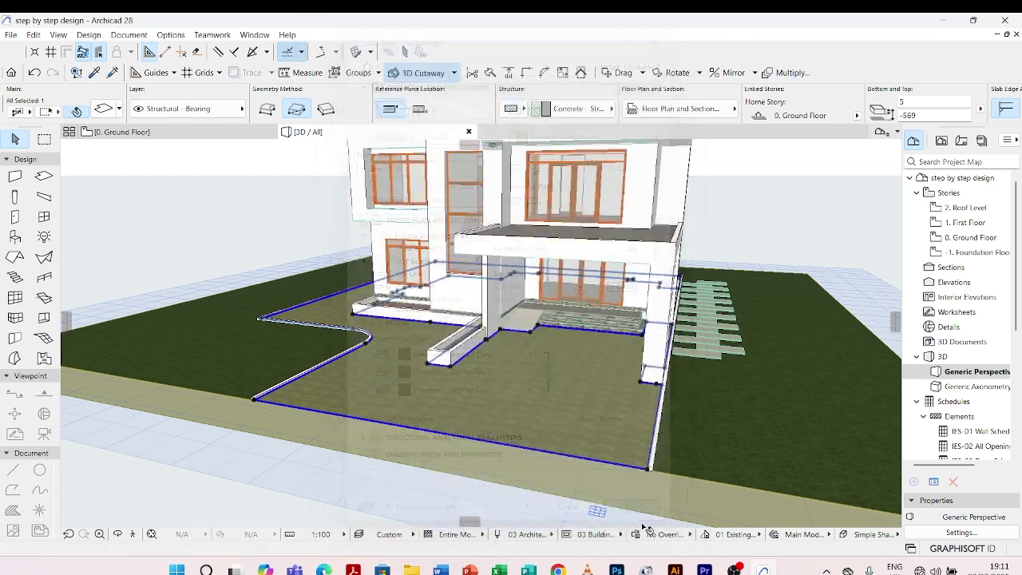
scroll(679, 390, "up", 5)
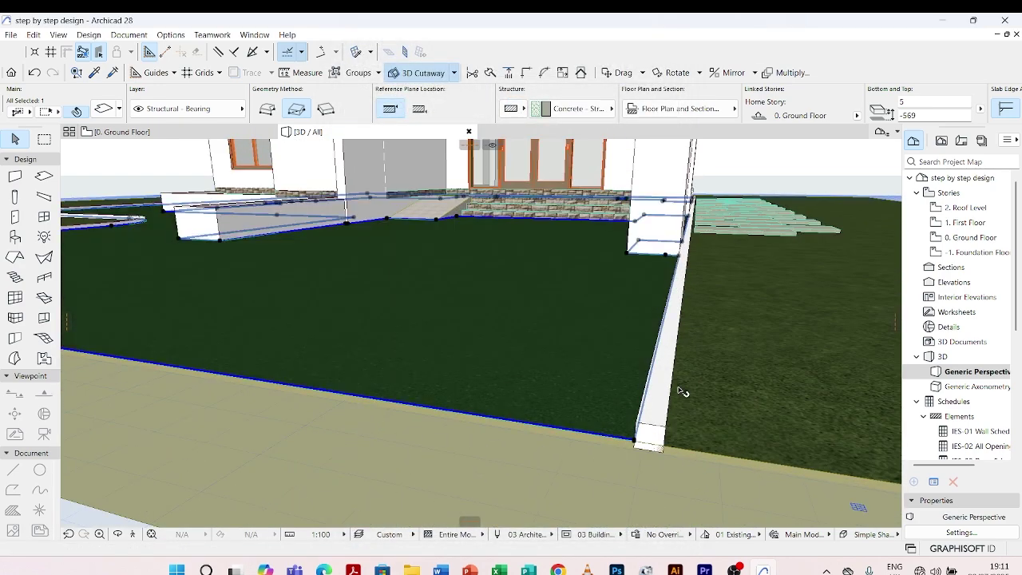
scroll(591, 374, "up", 5)
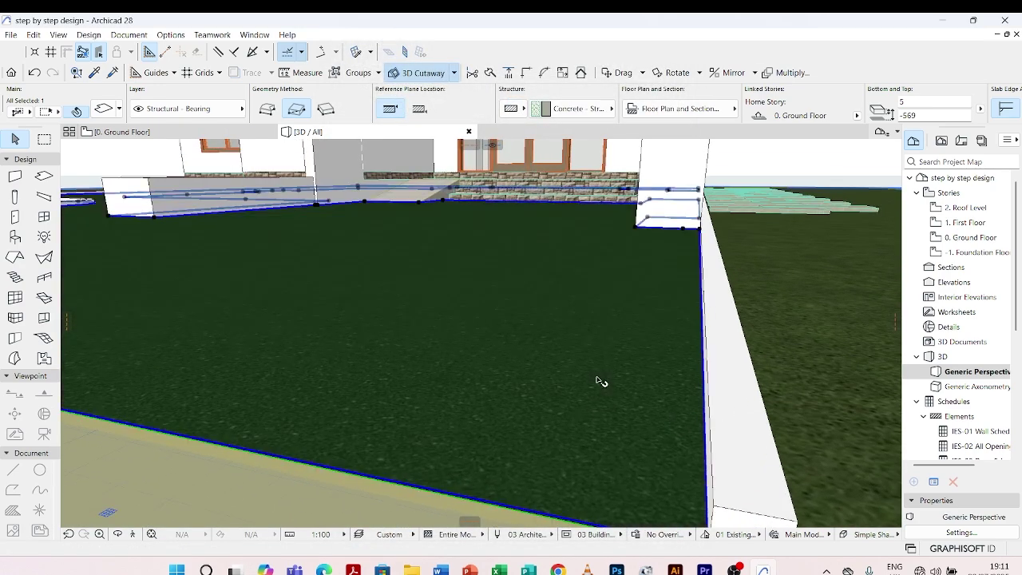
Step: Override all surfaces of the slab inside the outline wall with Parquet - 01 and deselect it
double_click(599, 379)
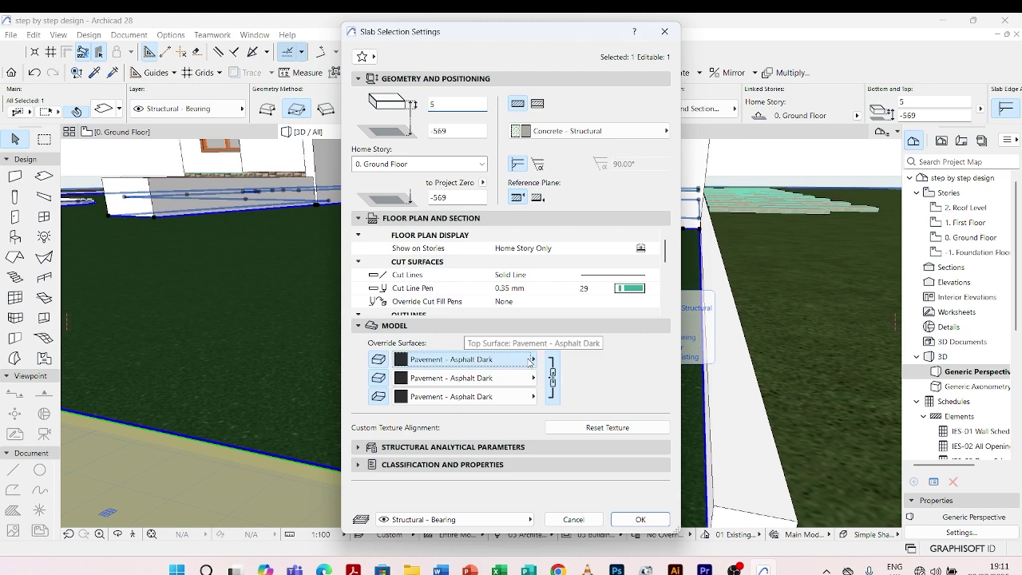
left_click(530, 361)
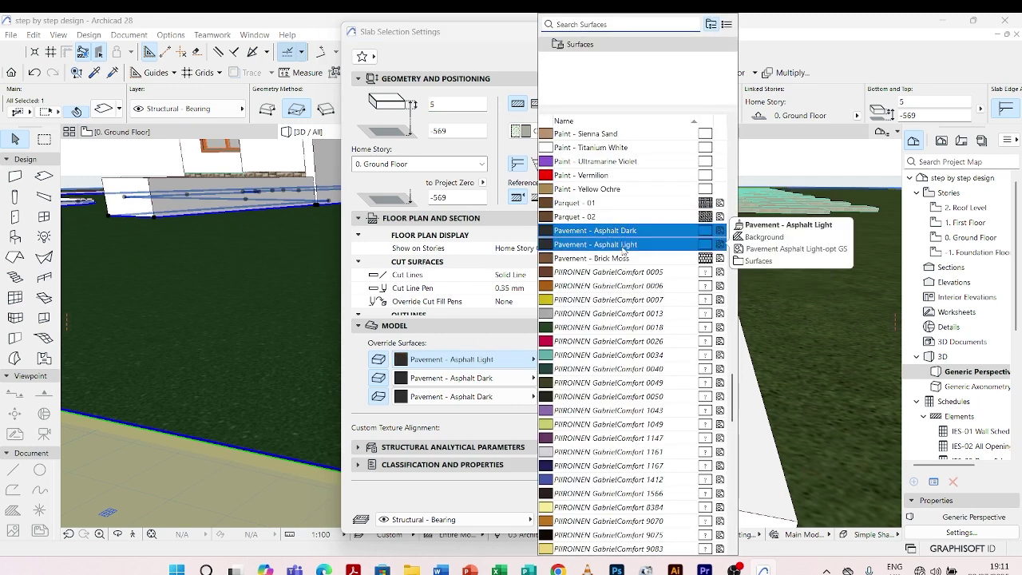
left_click(599, 203)
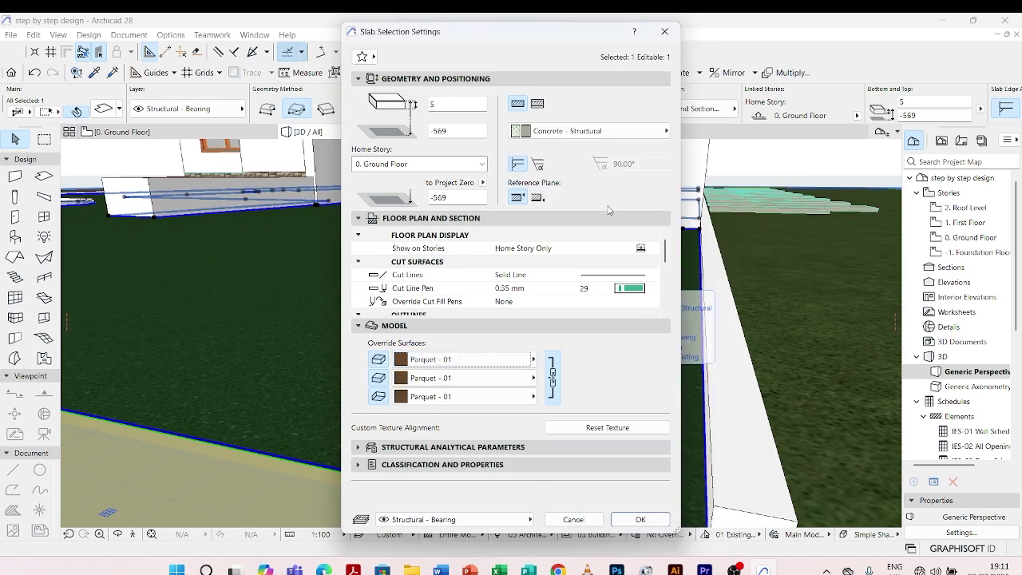
left_click(637, 519)
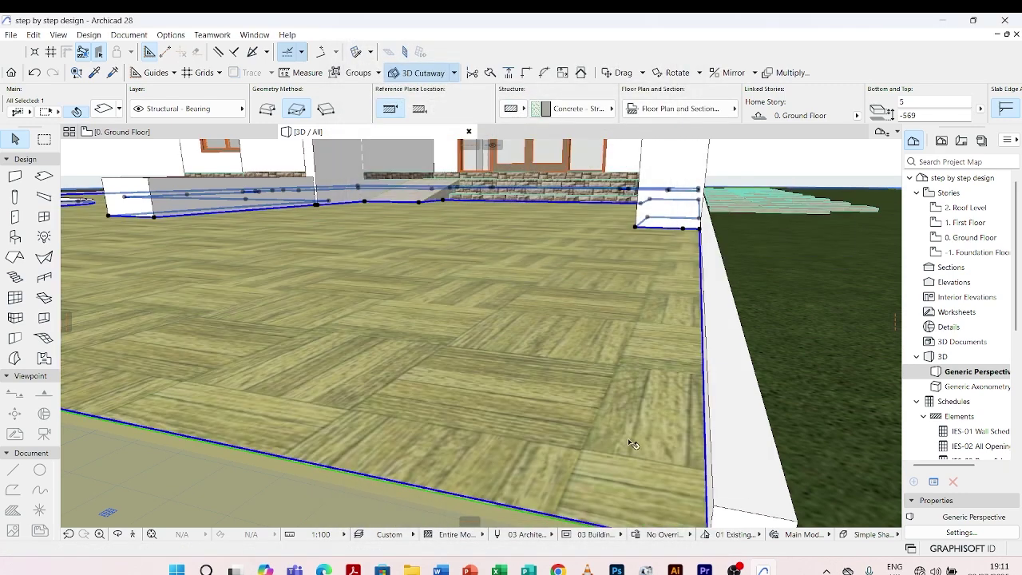
scroll(613, 454, "up", 3)
scroll(613, 454, "down", 5)
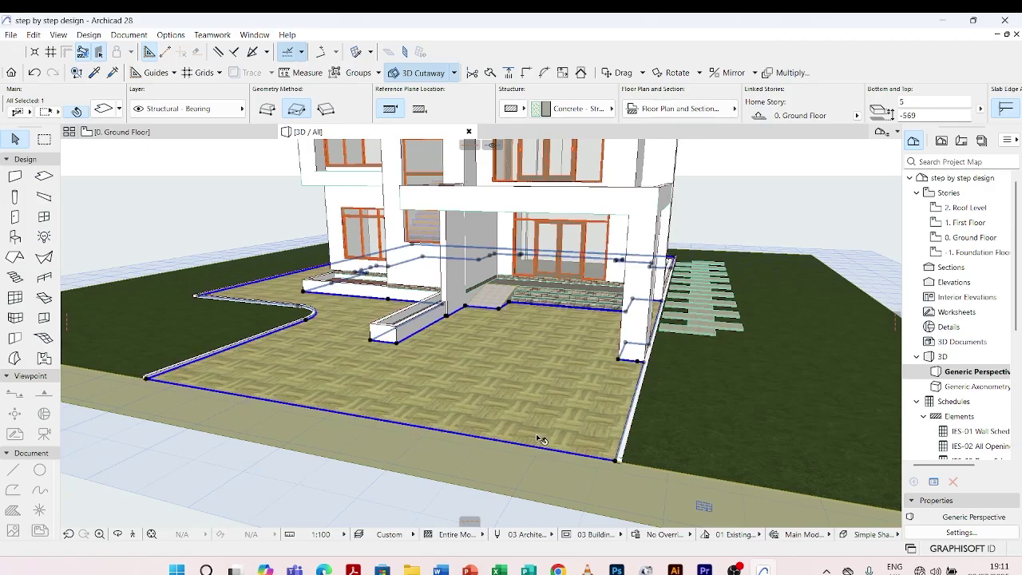
key("Escape")
Step: Examine the patterned paving, outline wall and stepping slabs around the house from the front, sides and rear
scroll(479, 399, "up", 3)
middle_click_drag(480, 399, 412, 377, "shift")
scroll(417, 384, "down", 5)
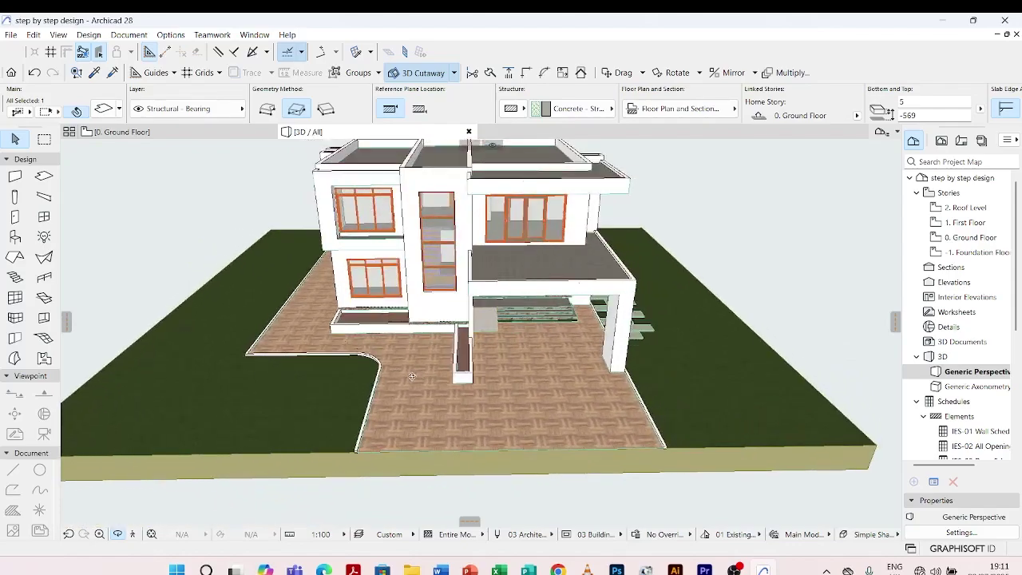
scroll(320, 460, "up", 3)
middle_click_drag(319, 460, 521, 360, "shift")
scroll(521, 360, "up", 3)
scroll(521, 360, "down", 5)
middle_click_drag(611, 404, 198, 396, "shift")
scroll(338, 358, "up", 10)
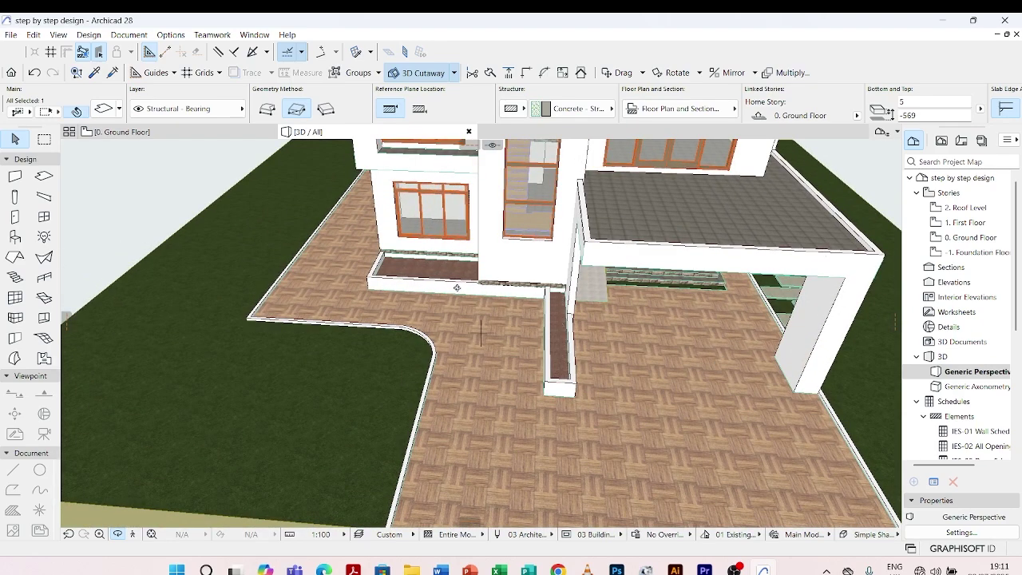
scroll(391, 332, "down", 5)
middle_click_drag(391, 332, 540, 390, "shift")
scroll(508, 416, "down", 1)
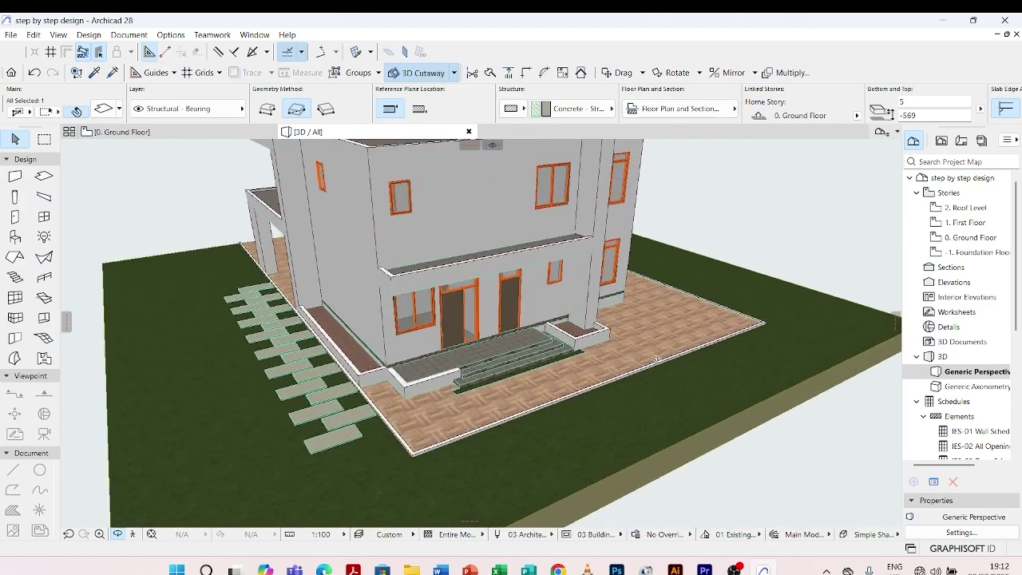
scroll(330, 408, "up", 3)
middle_click_drag(330, 408, 579, 383, "shift")
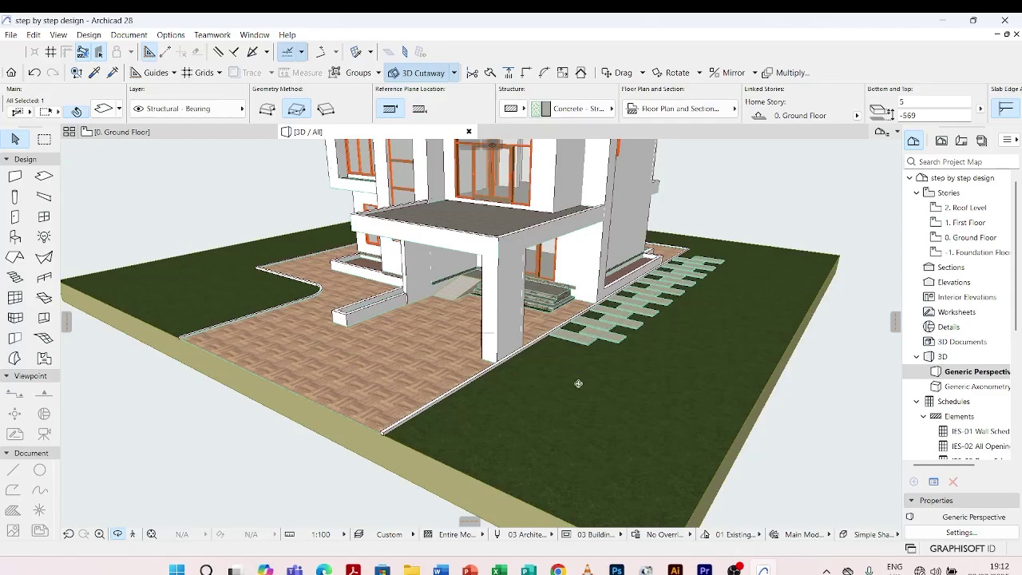
scroll(229, 286, "up", 2)
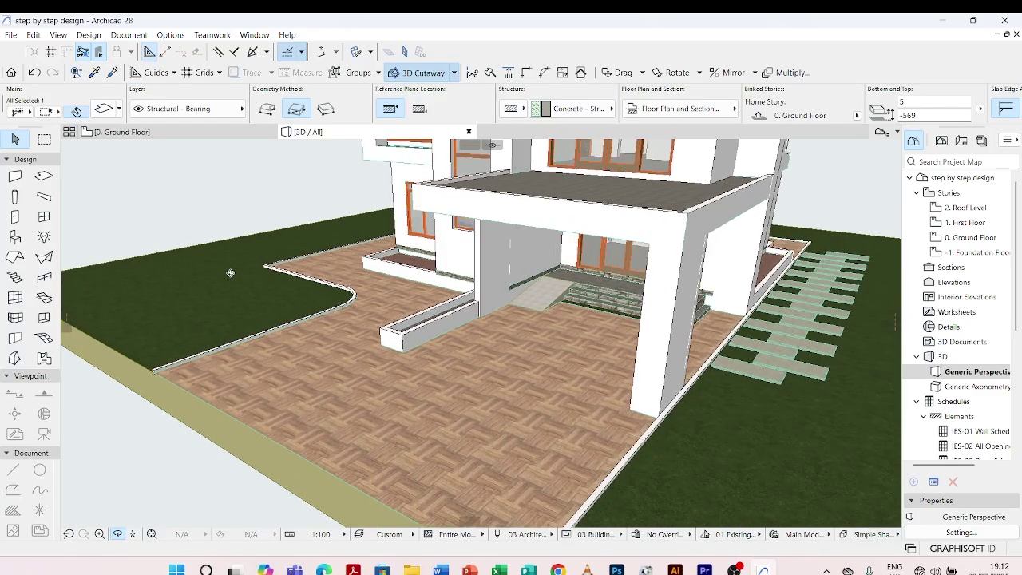
middle_click_drag(231, 273, 628, 324, "shift")
scroll(407, 320, "up", 3)
scroll(406, 320, "down", 5)
scroll(626, 325, "down", 2)
scroll(676, 268, "up", 4)
middle_click_drag(678, 266, 539, 523, "shift")
scroll(608, 471, "down", 4)
middle_click_drag(607, 471, 445, 325, "shift")
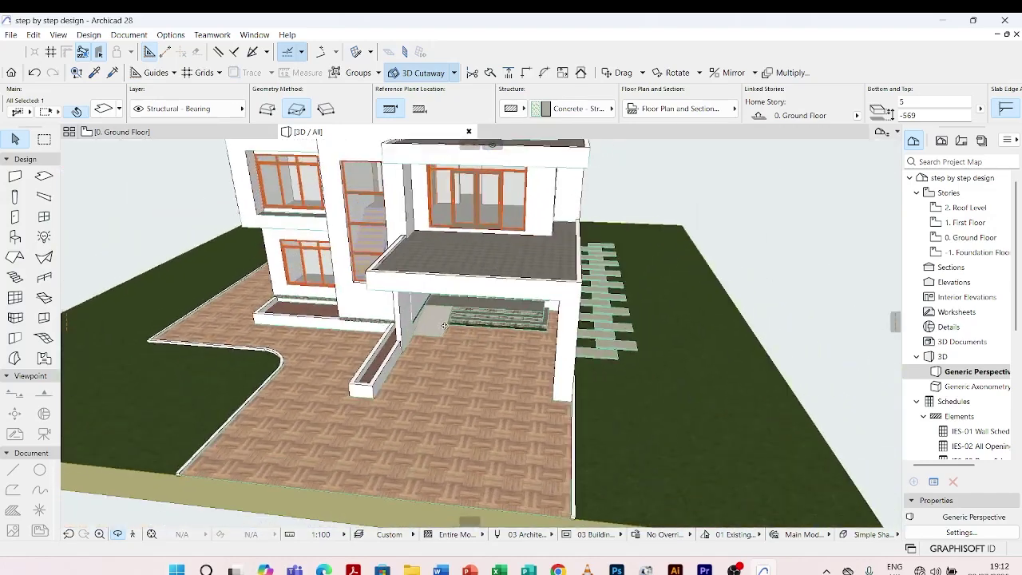
Step: On the ground floor plan, search the object library for "CAR" and choose Car 05 27 as the object to place
left_click(141, 132)
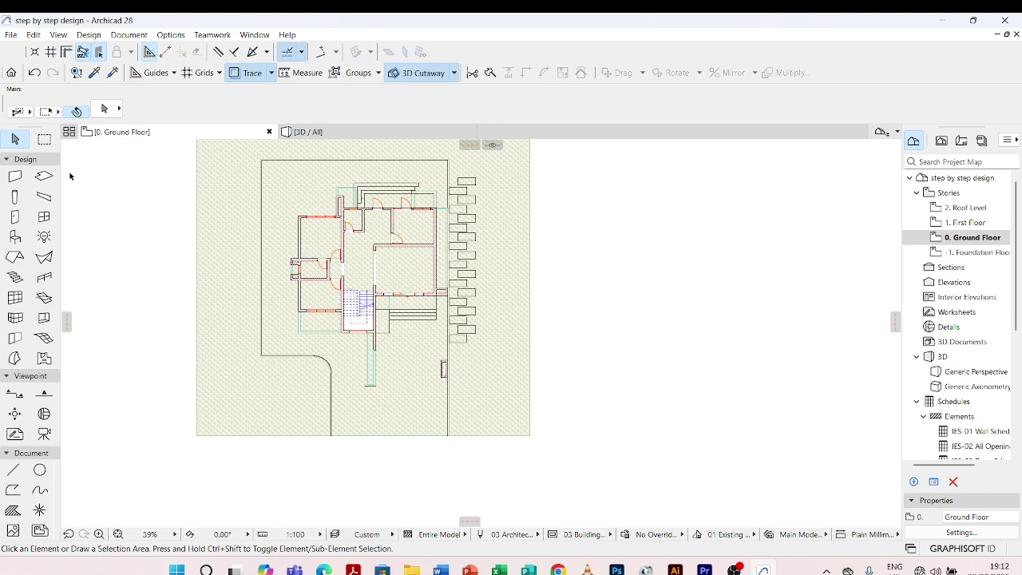
left_click(16, 237)
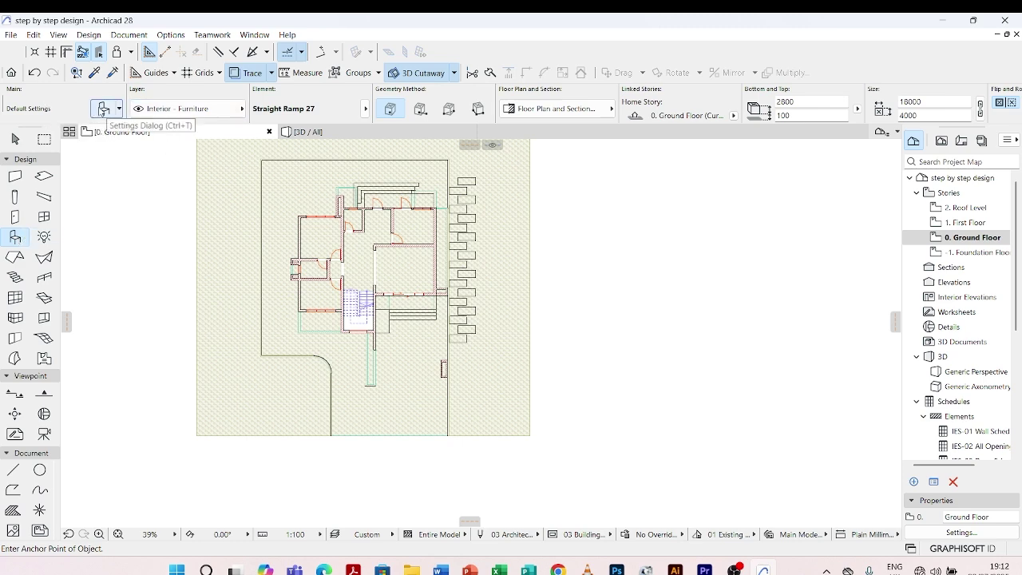
left_click(103, 109)
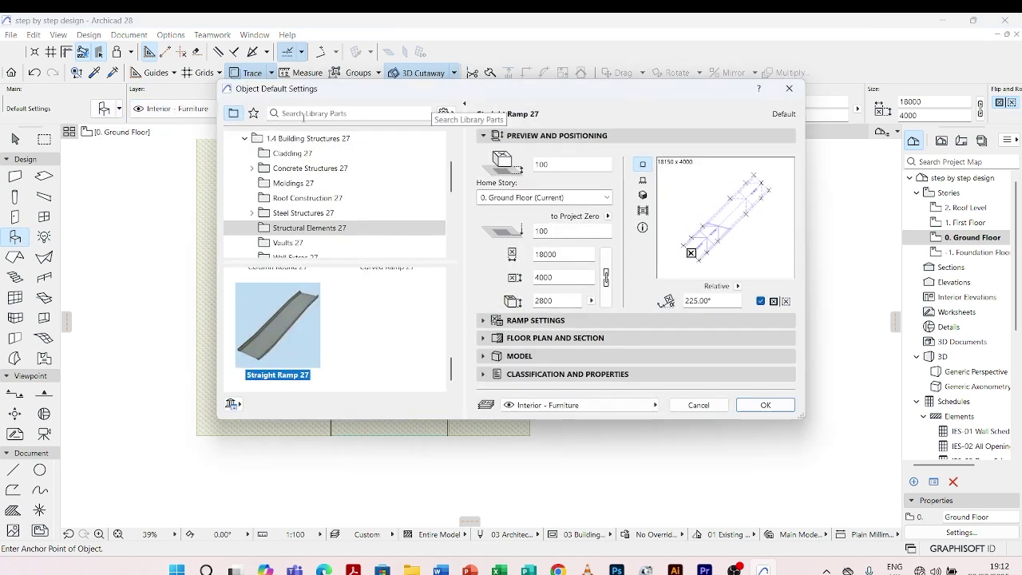
left_click(304, 117)
type("c")
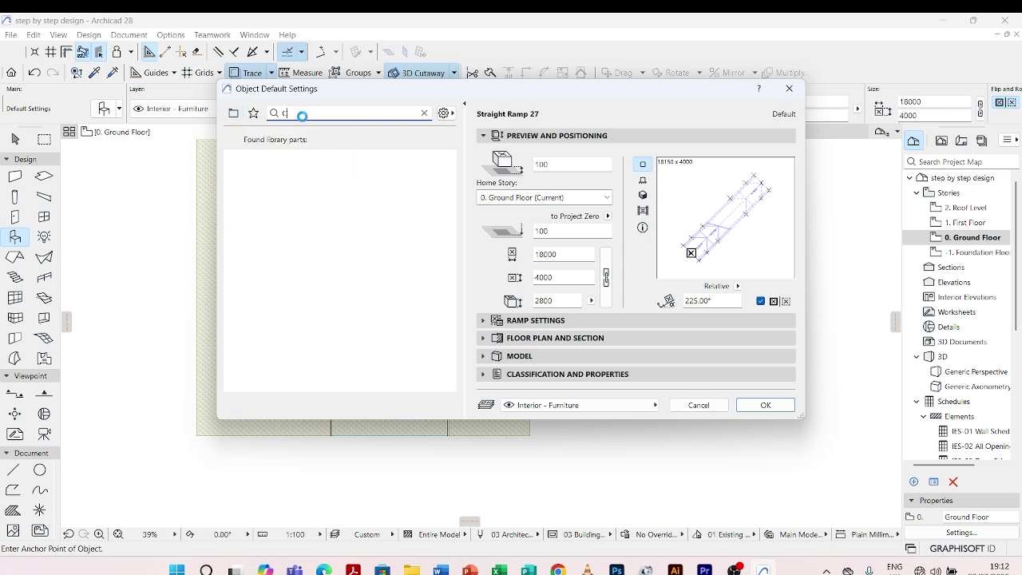
type("AR")
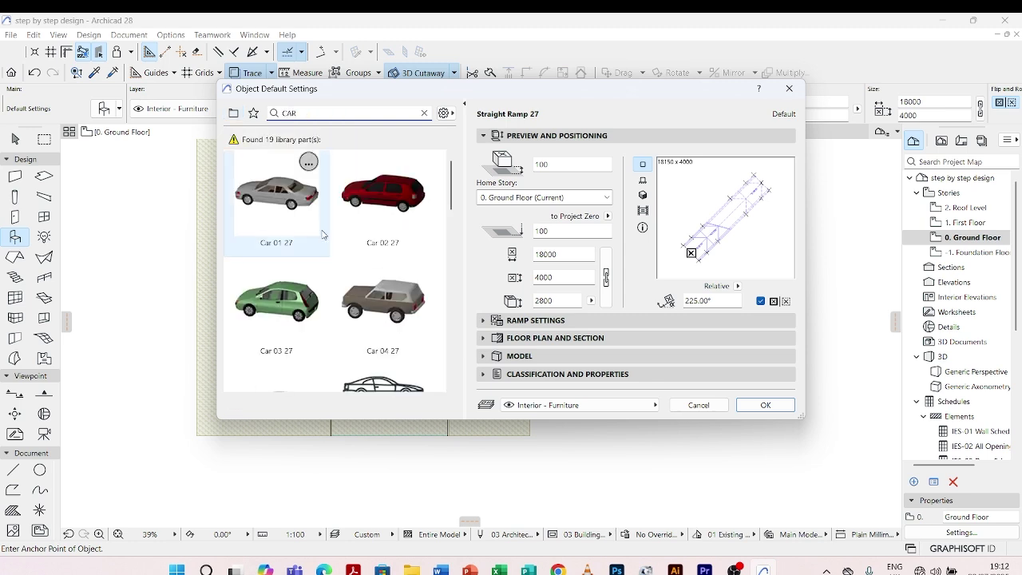
scroll(323, 238, "down", 1)
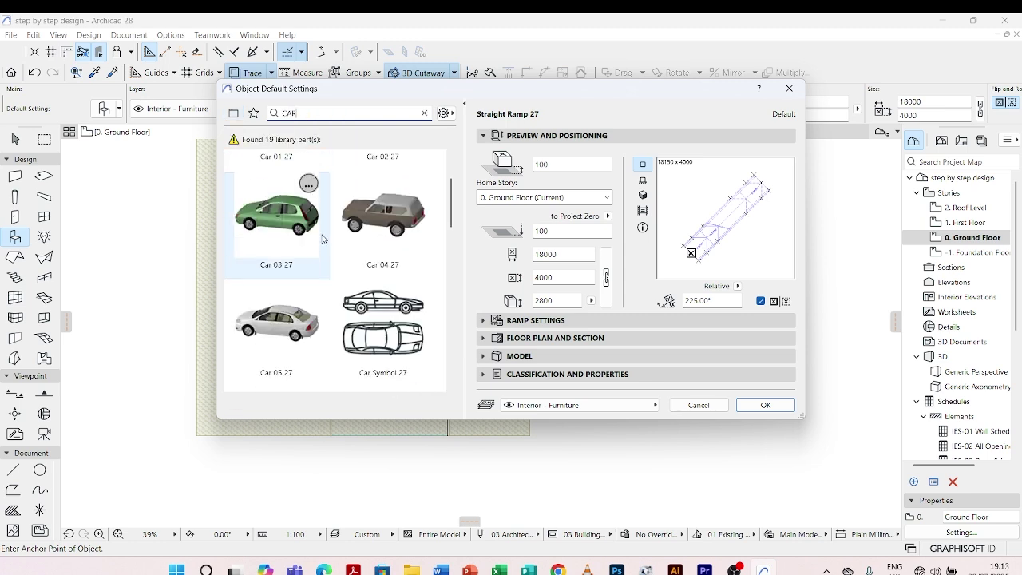
left_click(287, 328)
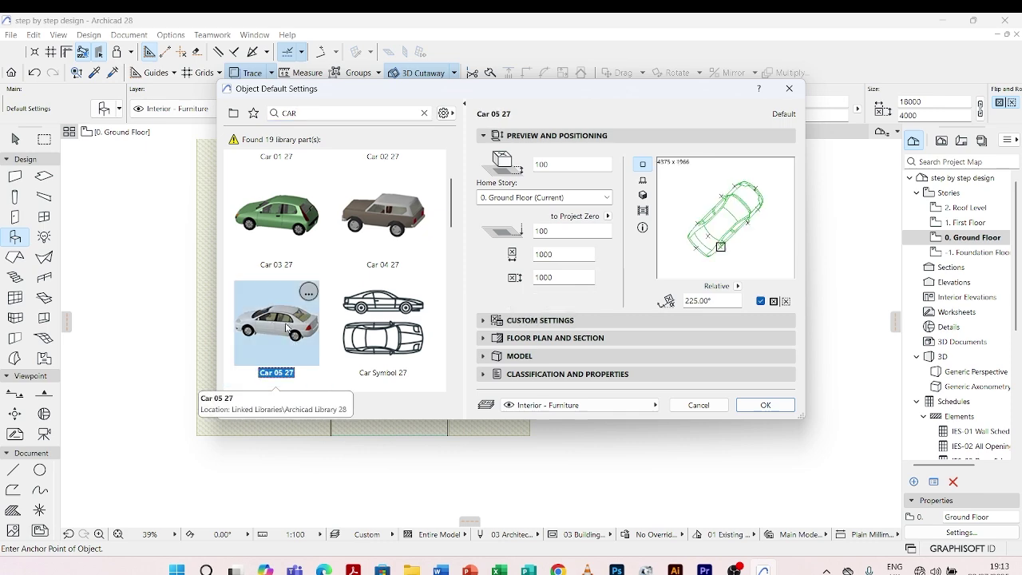
left_click(768, 405)
Step: Place the car diagonally in the carport between the front steps and the column, using the preset 225° rotation
scroll(407, 355, "up", 4)
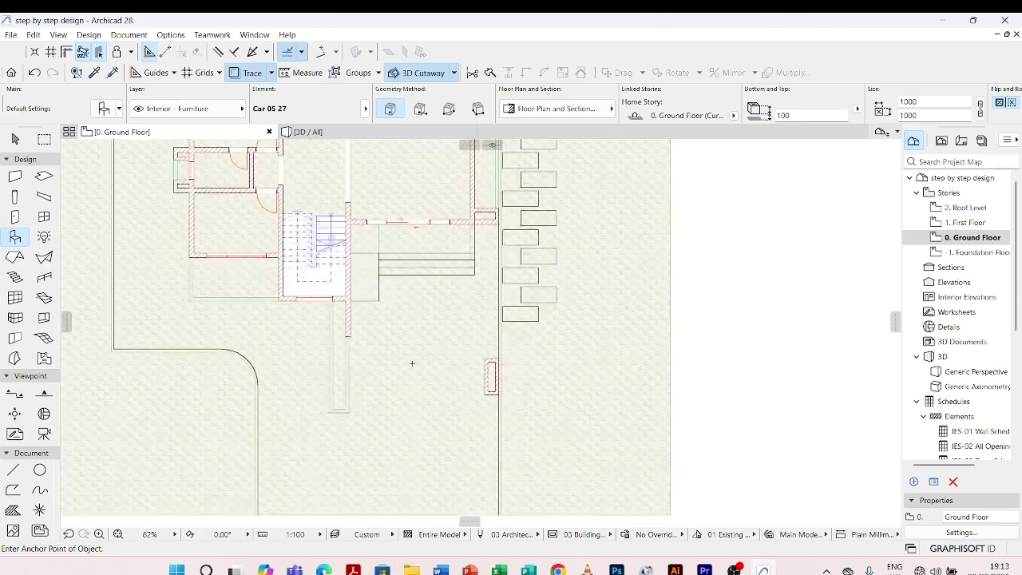
left_click(417, 367)
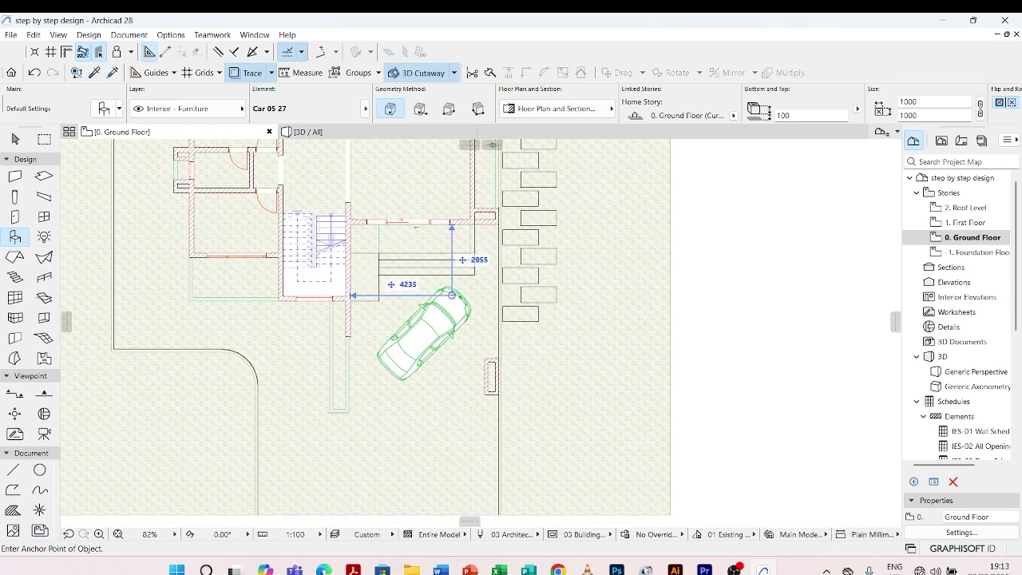
key("Escape")
left_click(448, 328)
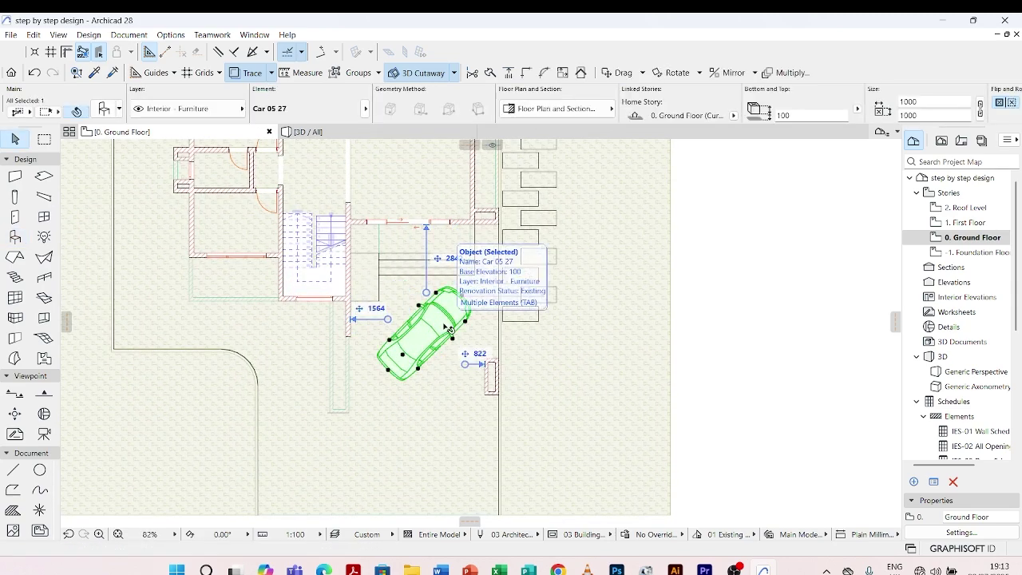
scroll(434, 315, "up", 3)
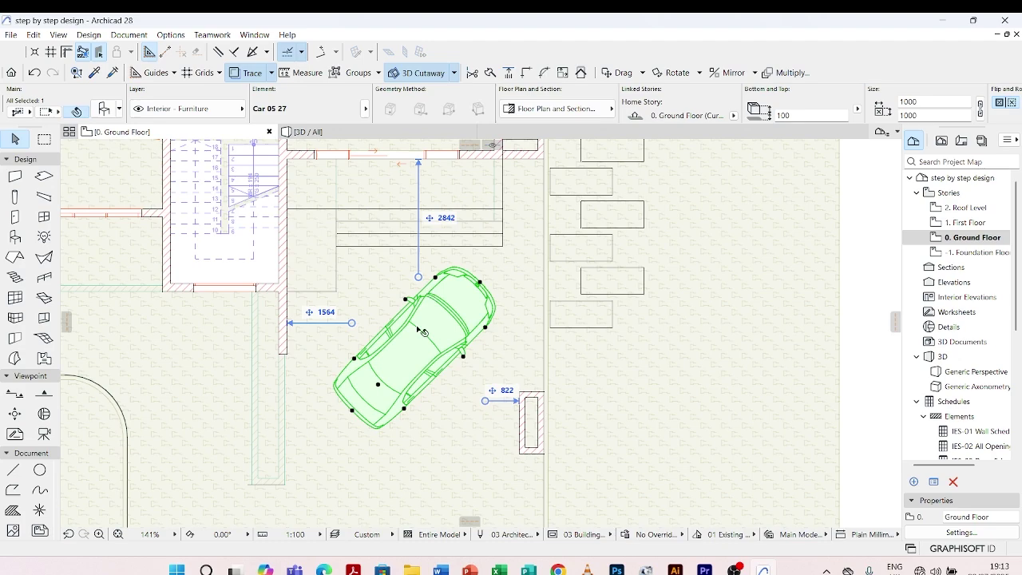
left_click(439, 434)
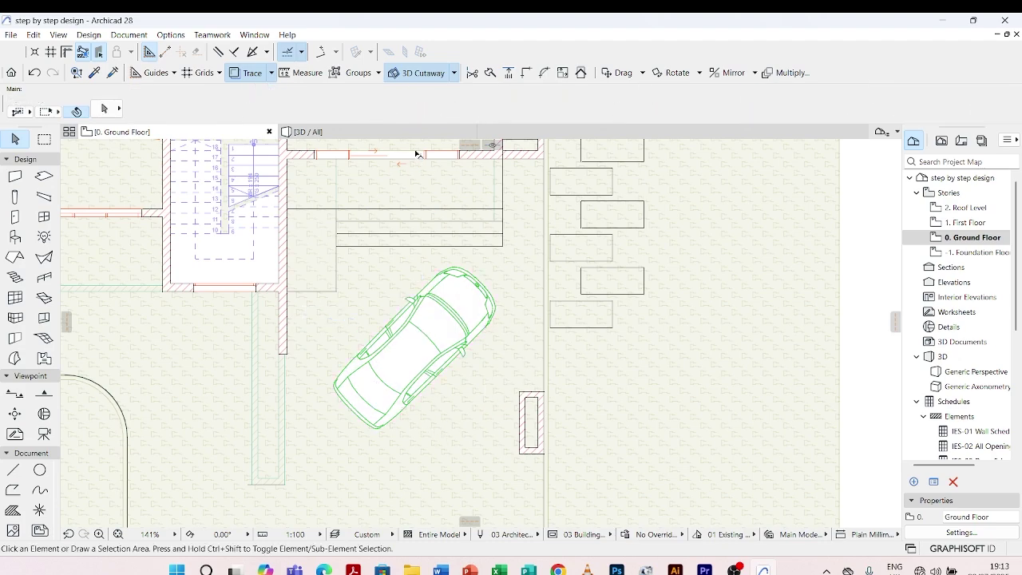
Step: In the 3D view, move the car vertically down 569 mm onto the carport paving, using the outline wall's front base corner as reference, and deselect it
left_click(356, 133)
scroll(620, 364, "up", 10)
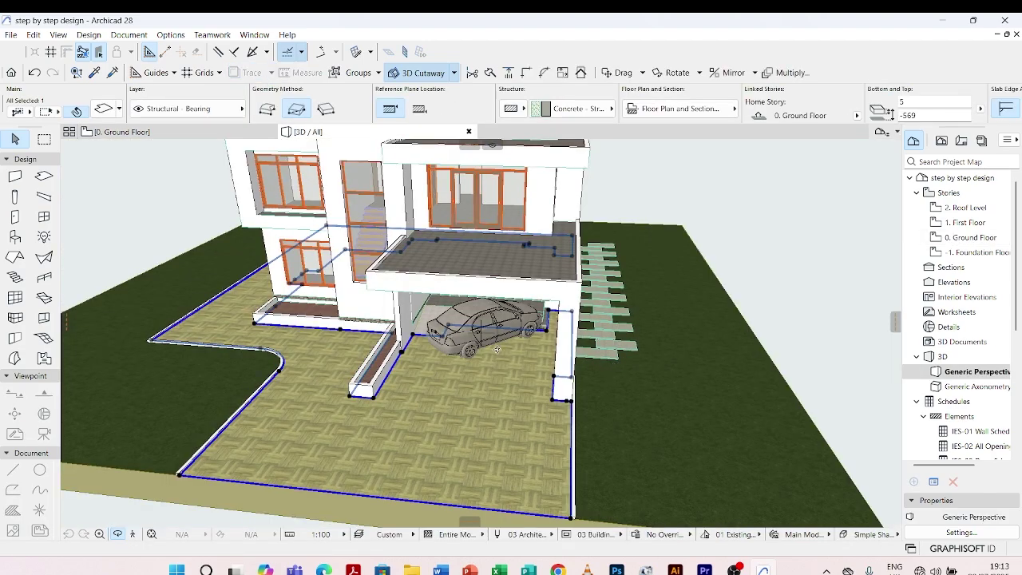
left_click(463, 383)
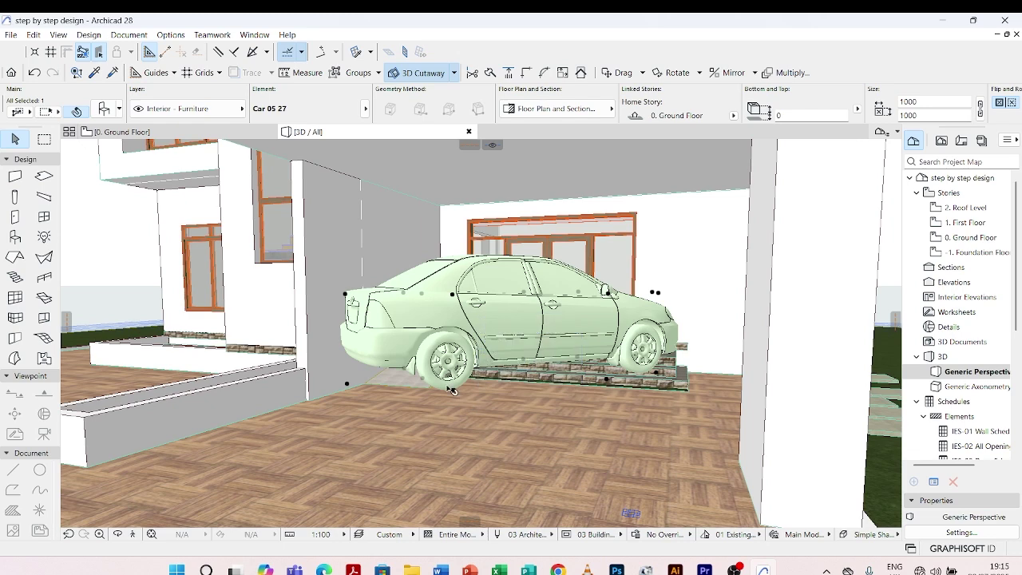
key("ctrl+d")
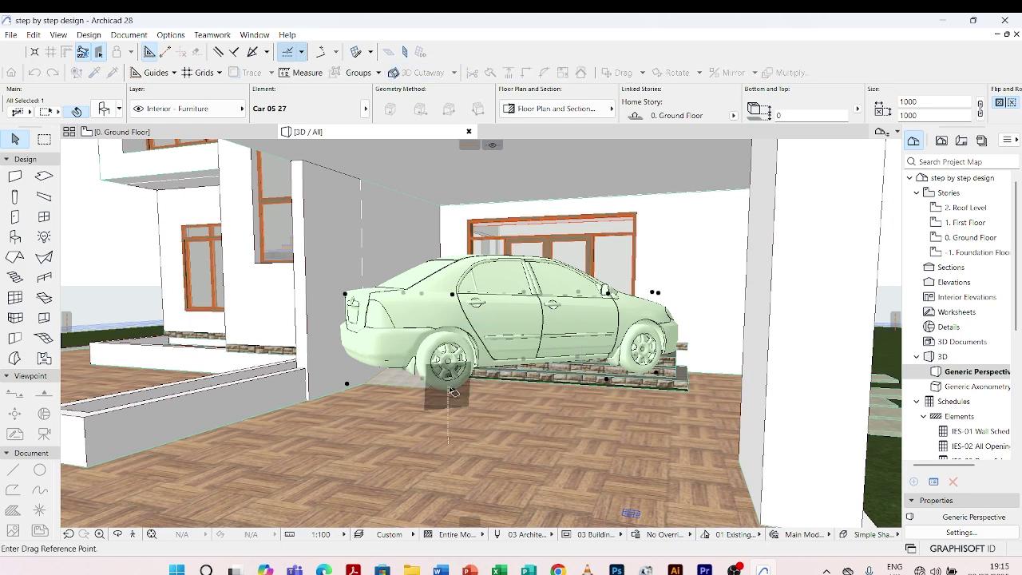
left_click(452, 390)
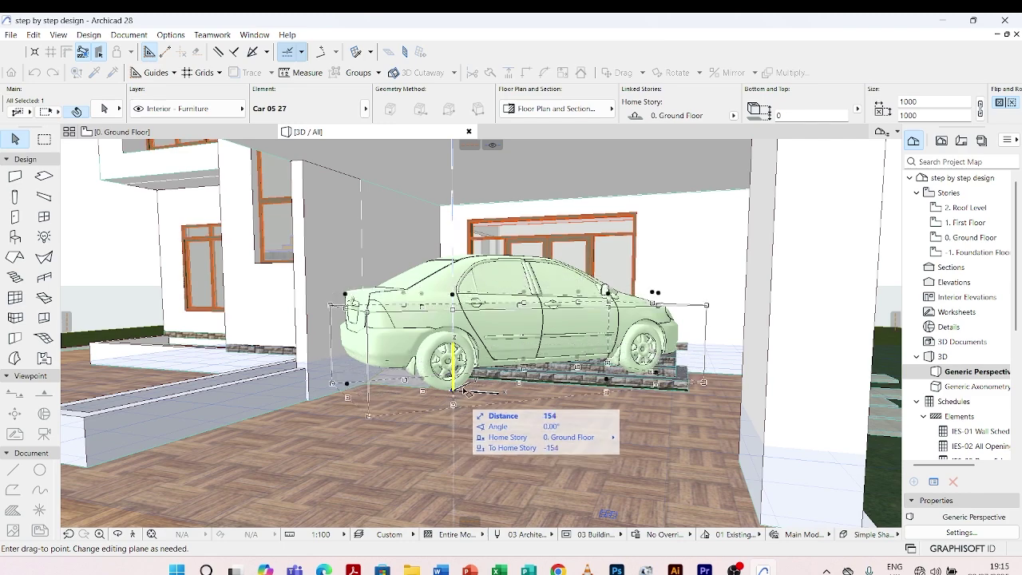
scroll(454, 396, "down", 5)
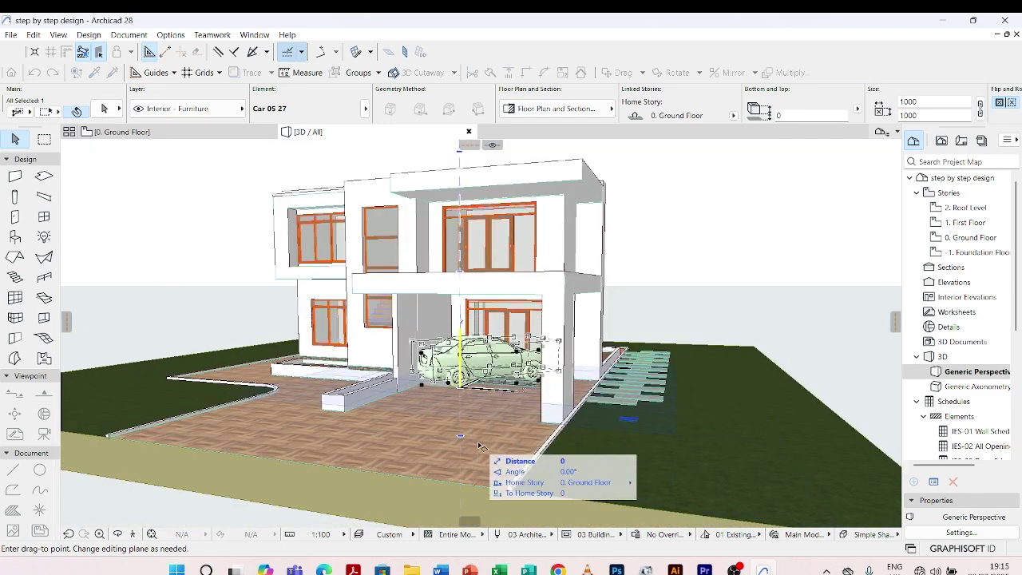
scroll(508, 488, "up", 5)
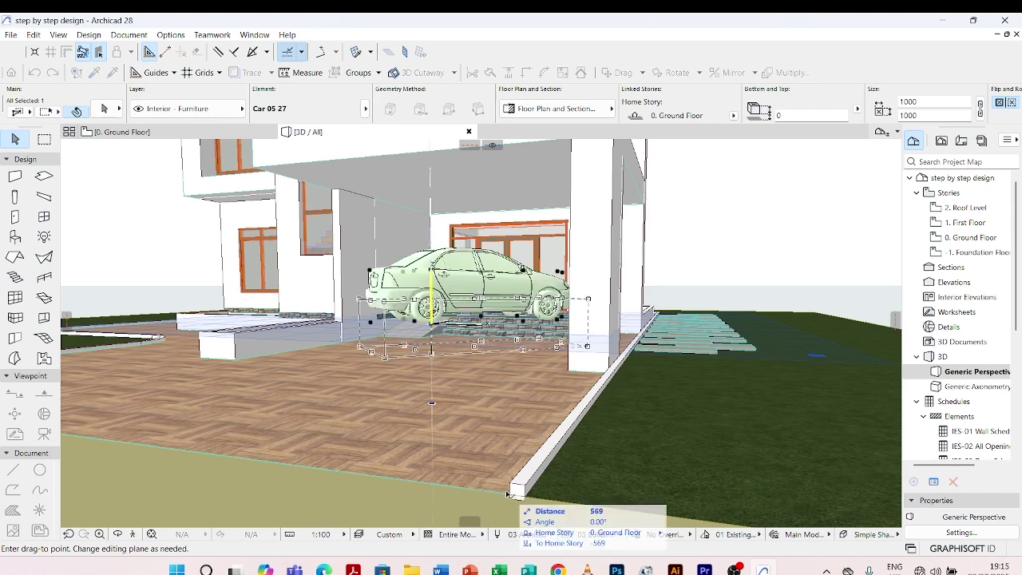
scroll(509, 493, "up", 4)
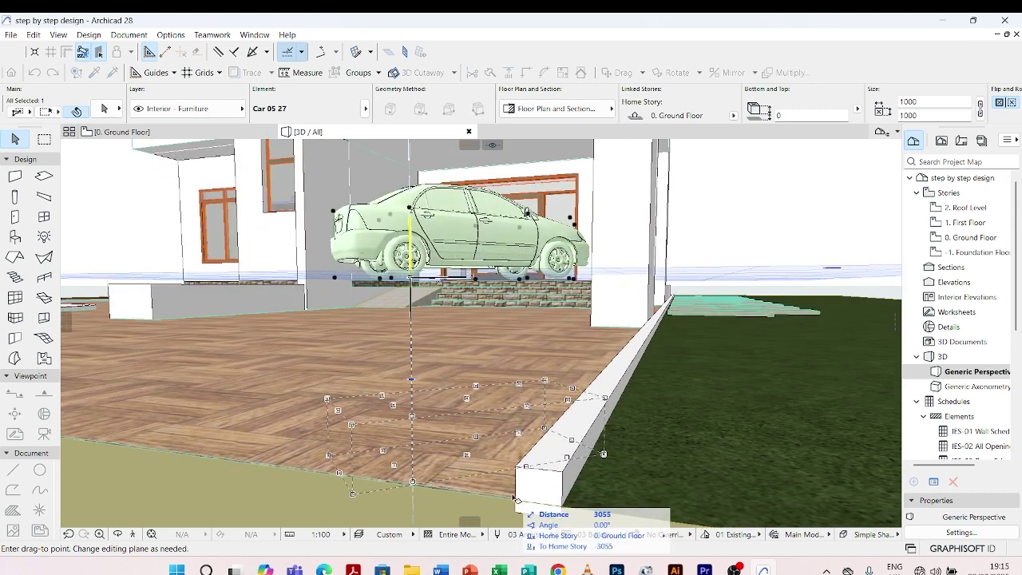
left_click(517, 501)
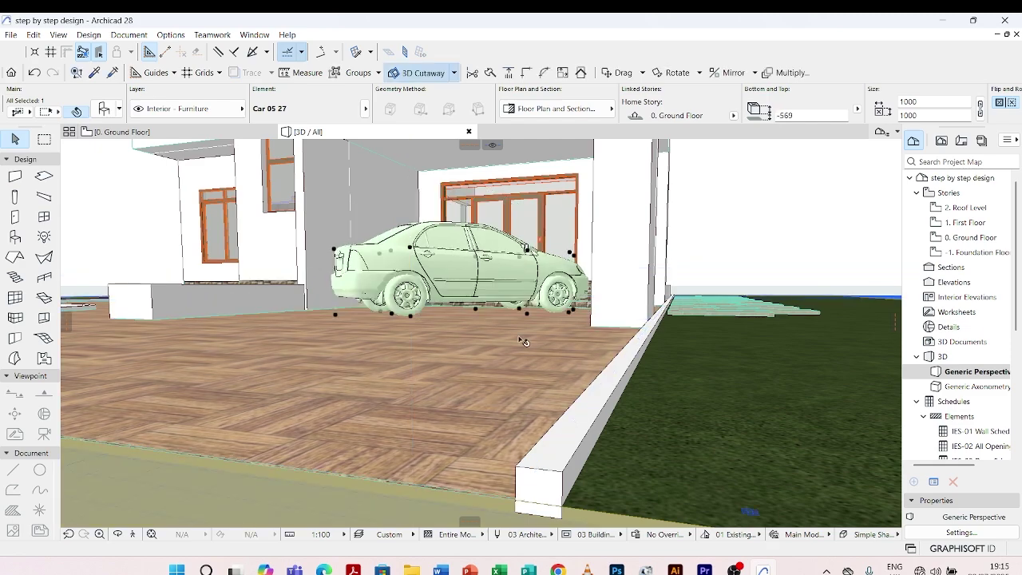
scroll(524, 334, "up", 3)
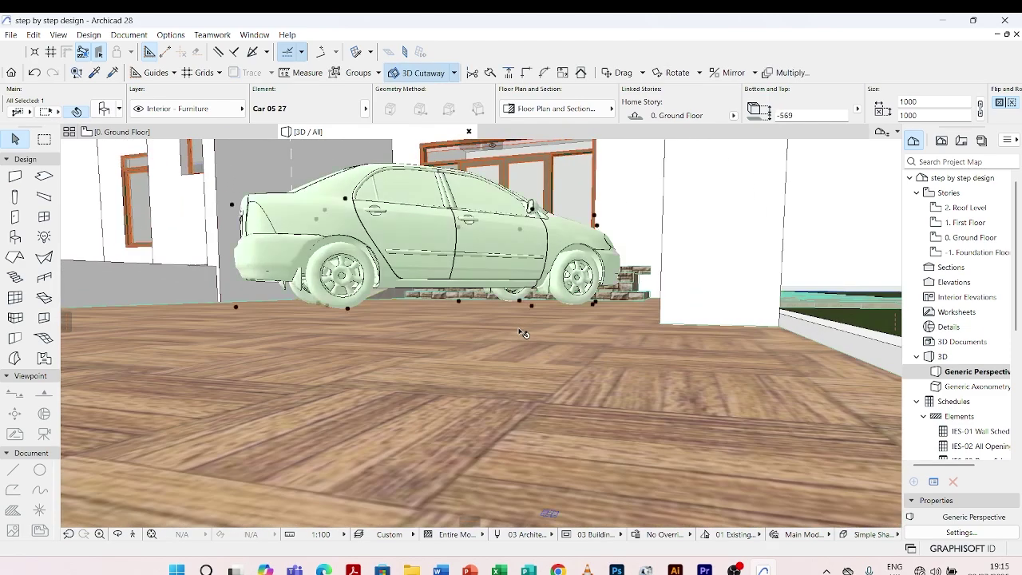
key("Escape")
Step: Examine the parked car, patterned paving, stepping slabs and carport roof from the front, sides and rear of the house
scroll(523, 334, "down", 5)
scroll(531, 352, "up", 2)
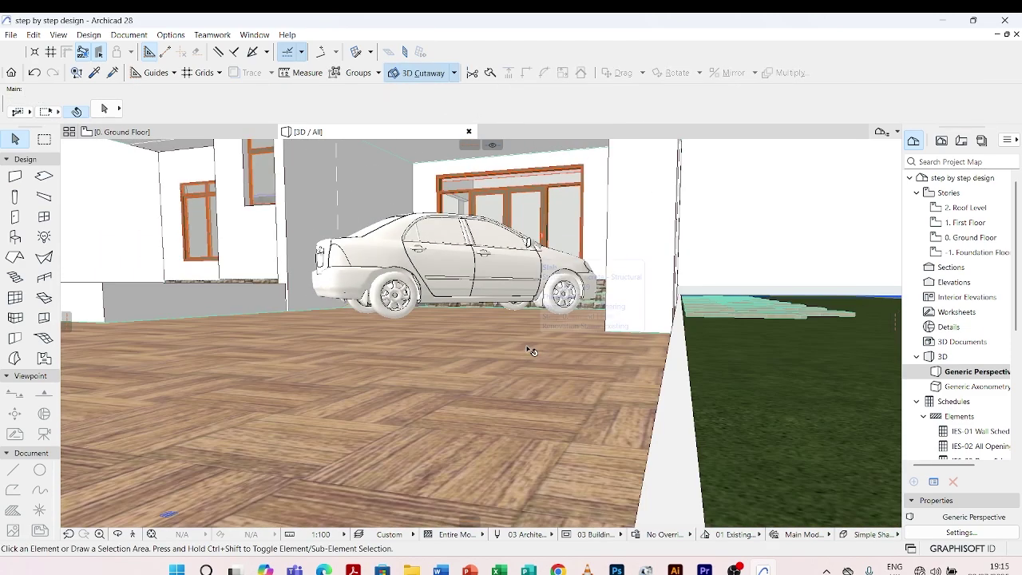
scroll(529, 364, "down", 5)
scroll(479, 376, "up", 3)
middle_click_drag(519, 343, 612, 253, "shift")
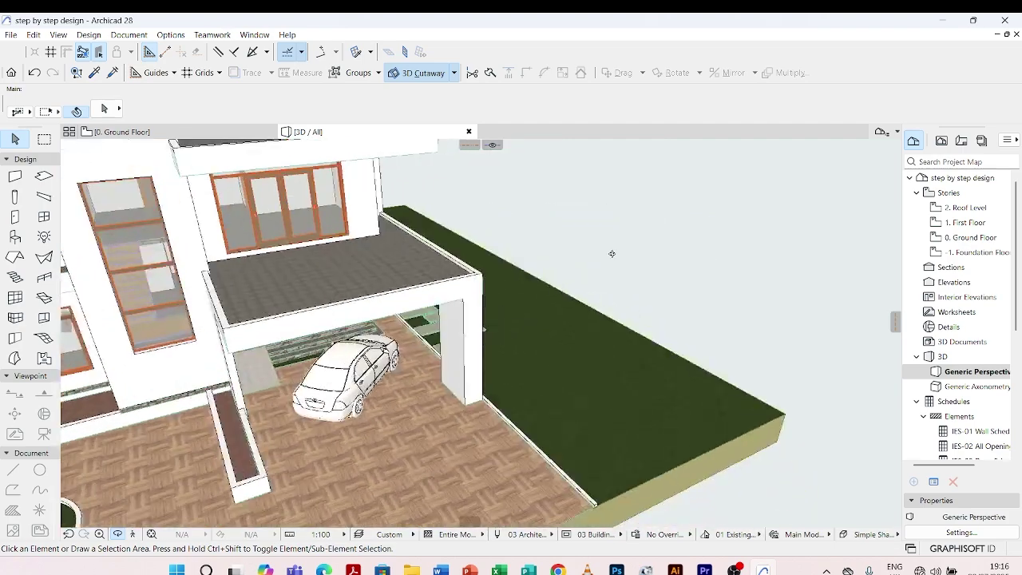
scroll(580, 258, "down", 6)
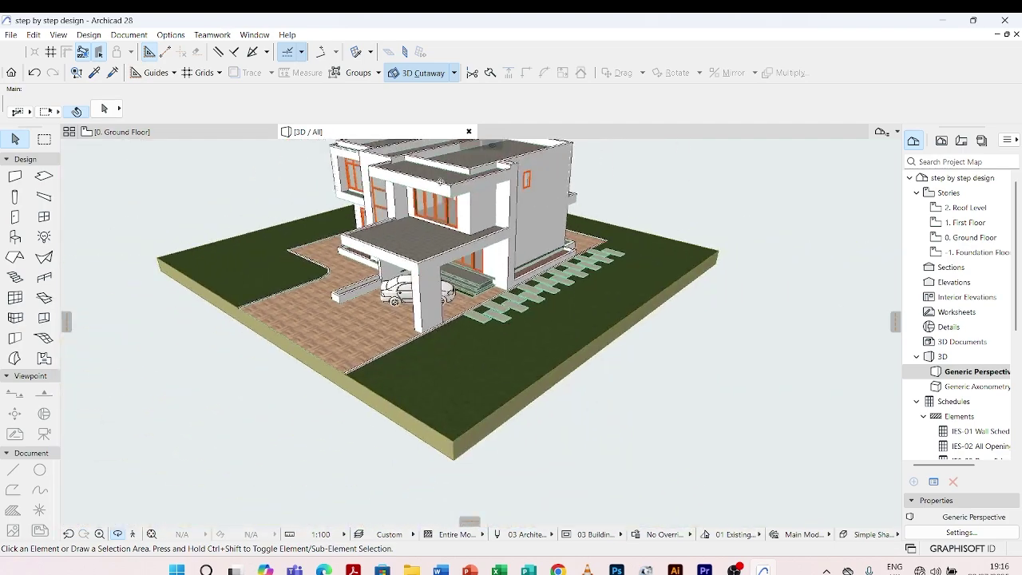
scroll(490, 194, "up", 2)
middle_click_drag(491, 193, 293, 264, "shift")
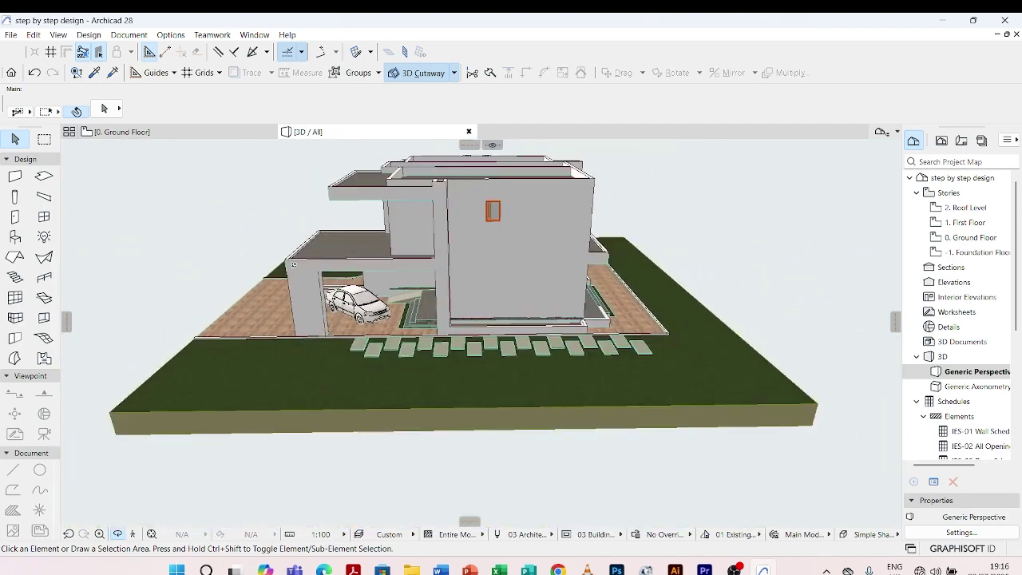
middle_click_drag(531, 275, 240, 256, "shift")
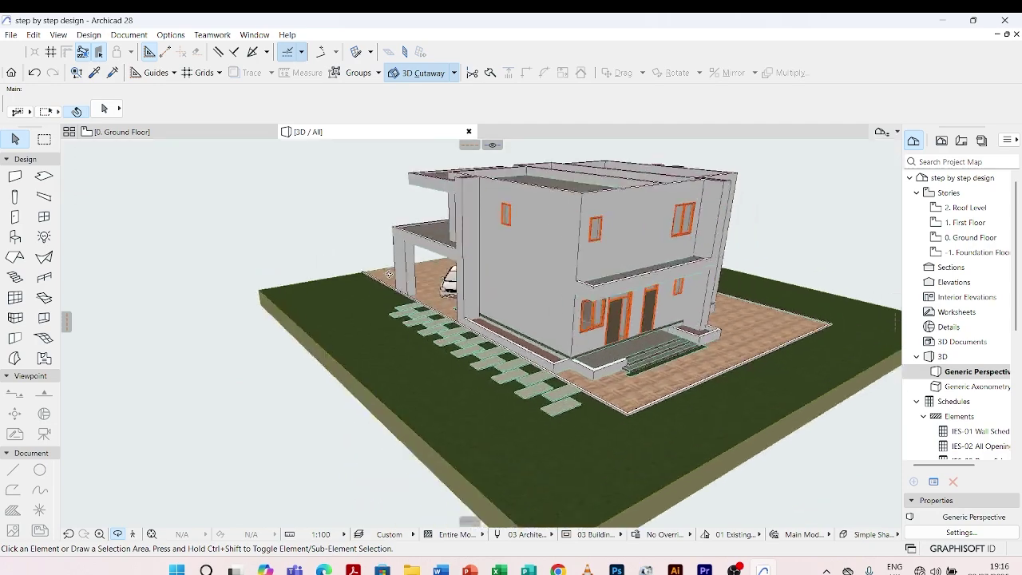
scroll(445, 309, "up", 5)
scroll(445, 310, "down", 3)
middle_click_drag(394, 296, 667, 309, "shift")
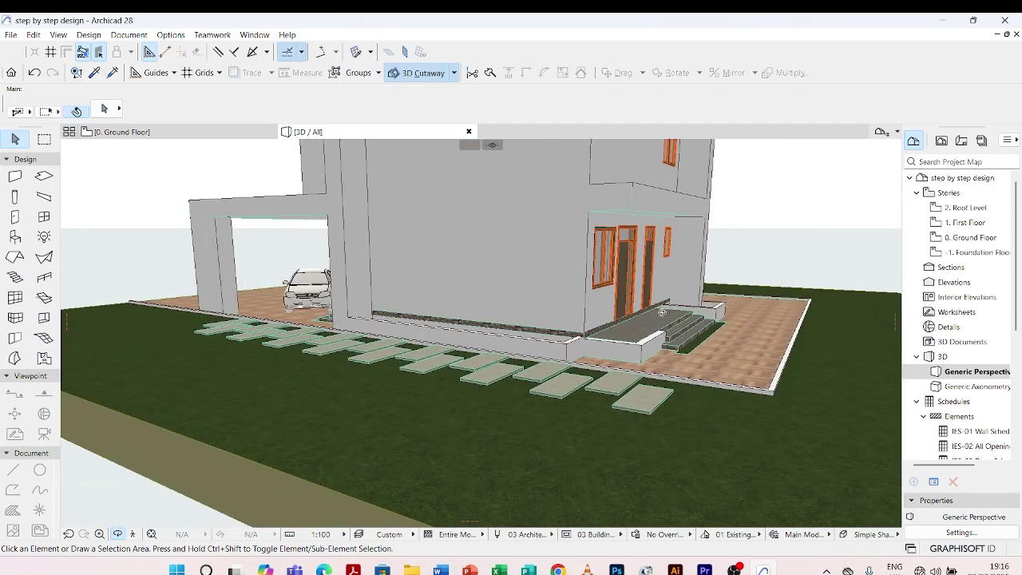
scroll(663, 312, "down", 3)
middle_click_drag(287, 330, 703, 330, "shift")
scroll(703, 330, "down", 3)
middle_click_drag(248, 343, 554, 358, "shift")
scroll(655, 233, "down", 3)
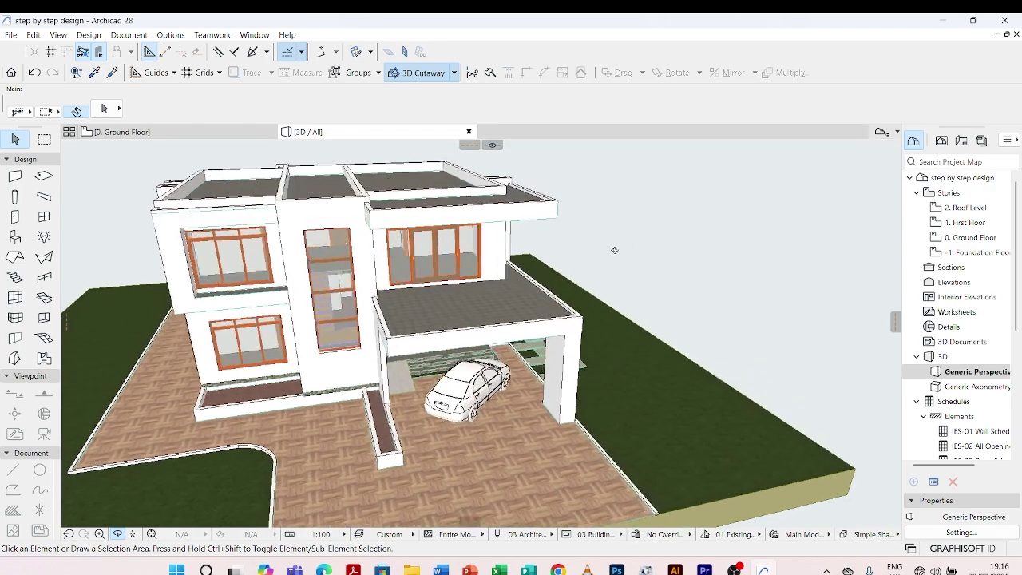
middle_click_drag(655, 233, 416, 280, "shift")
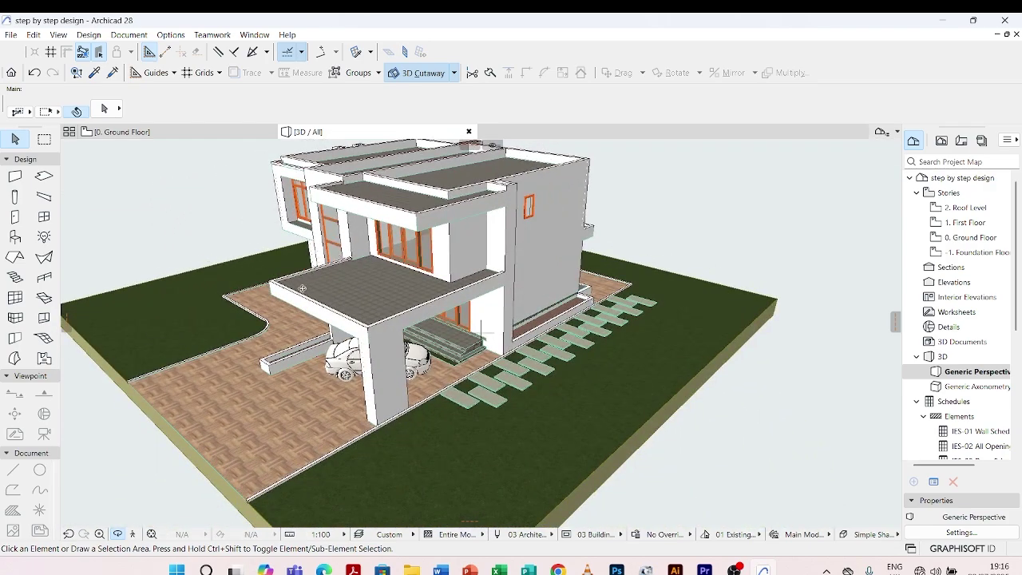
middle_click_drag(221, 284, 460, 277, "shift")
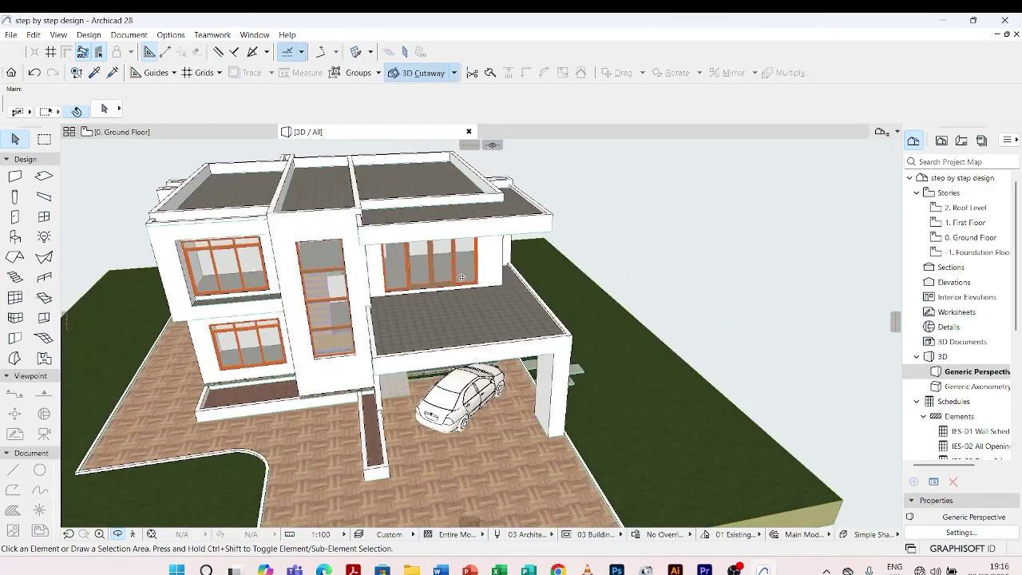
scroll(467, 321, "up", 3)
middle_click_drag(466, 321, 391, 314, "shift")
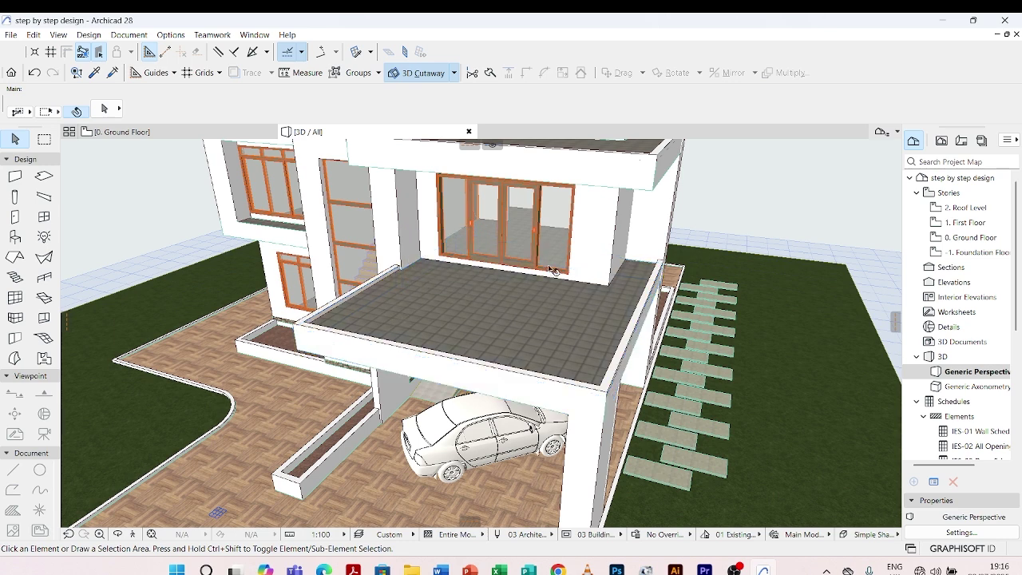
Step: Open the First Floor plan around the carport roof and activate the Railing tool
double_click(980, 224)
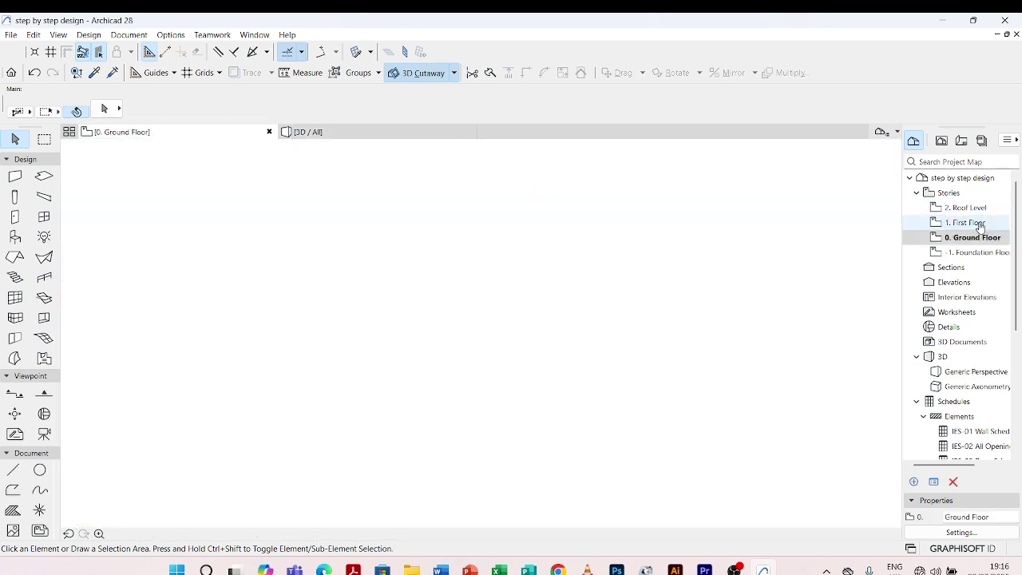
scroll(481, 367, "down", 2)
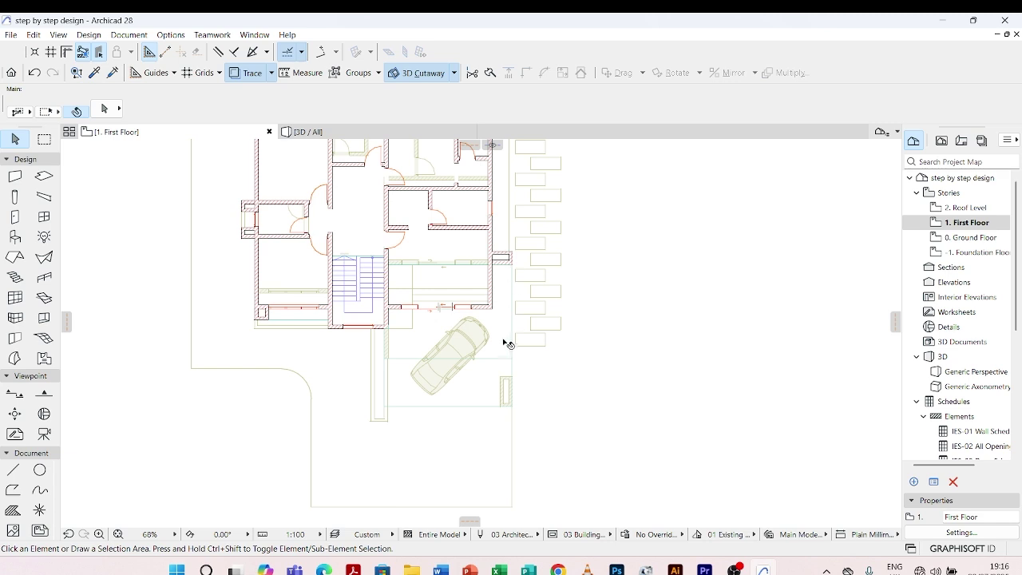
scroll(408, 336, "up", 1)
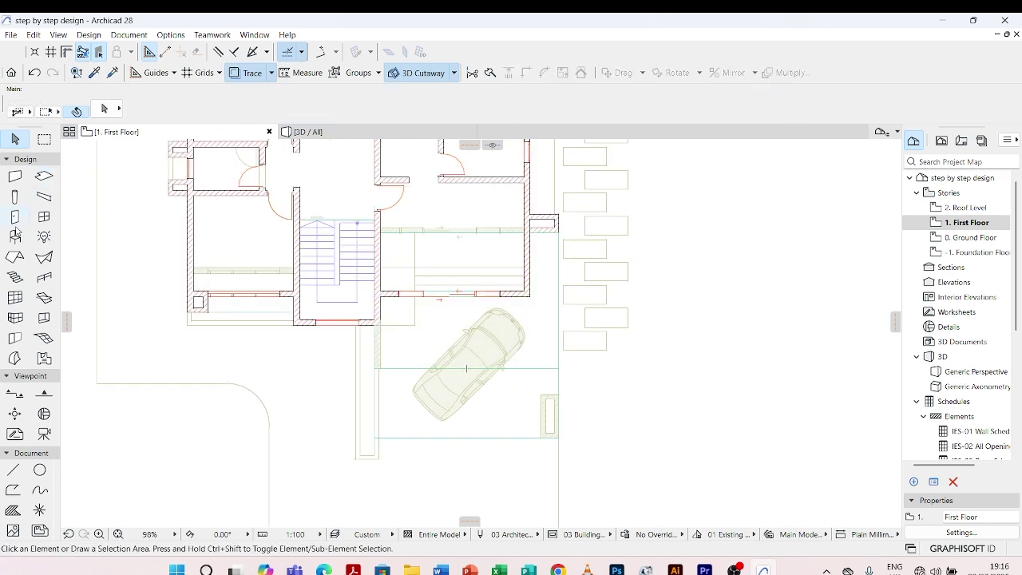
left_click(45, 280)
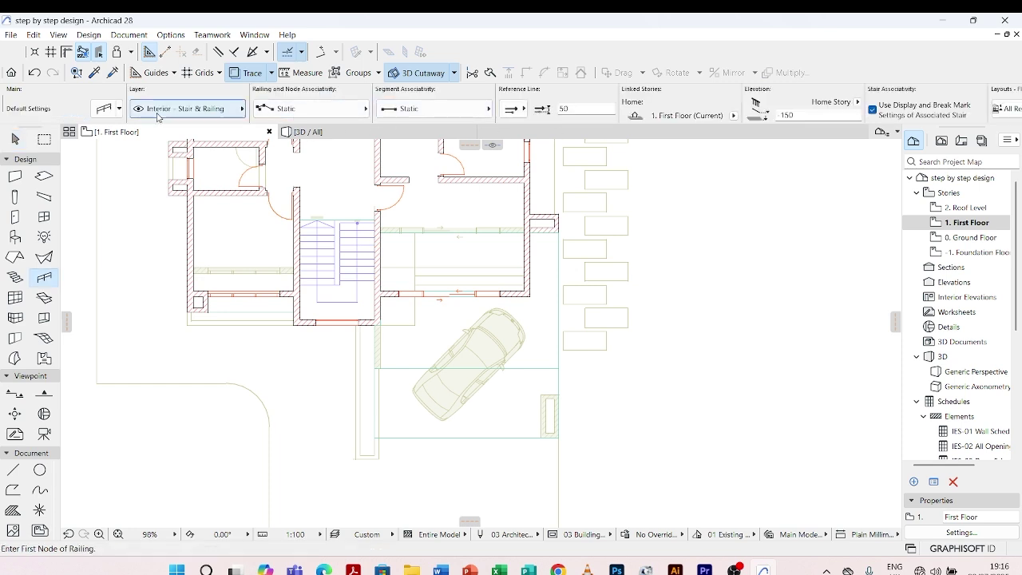
scroll(553, 233, "up", 5)
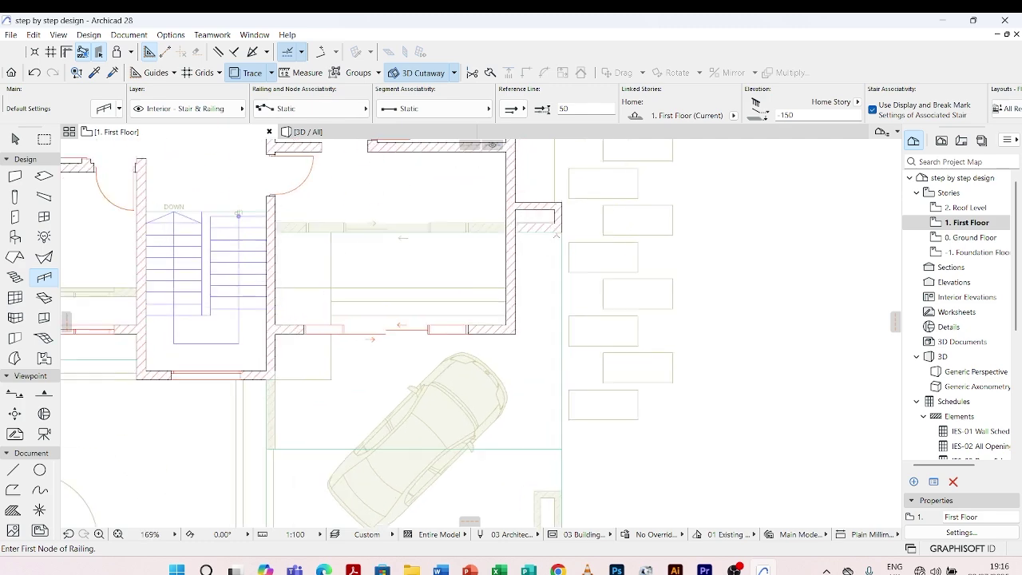
left_click(568, 227)
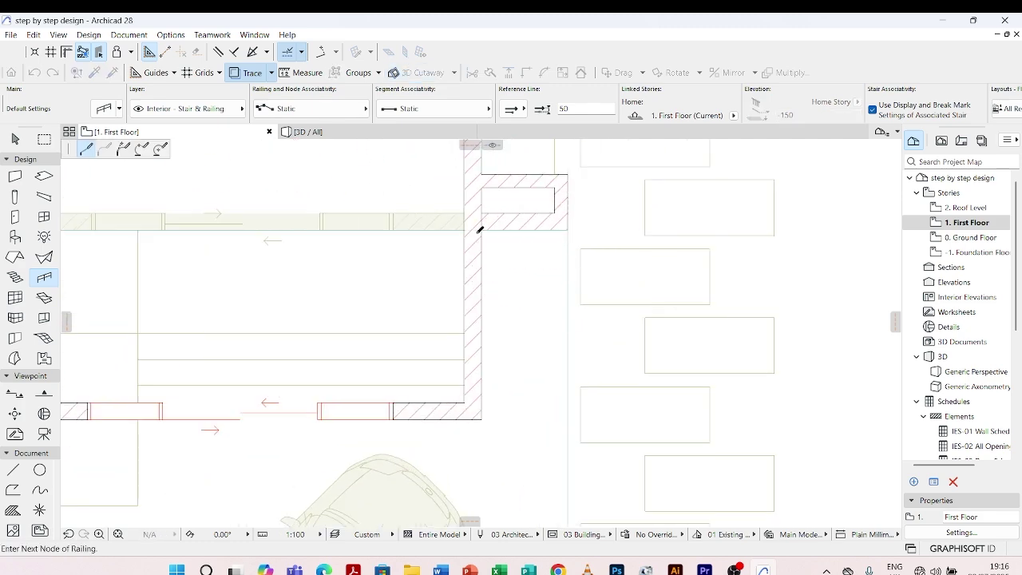
scroll(480, 230, "down", 4)
key("Escape")
scroll(299, 332, "up", 4)
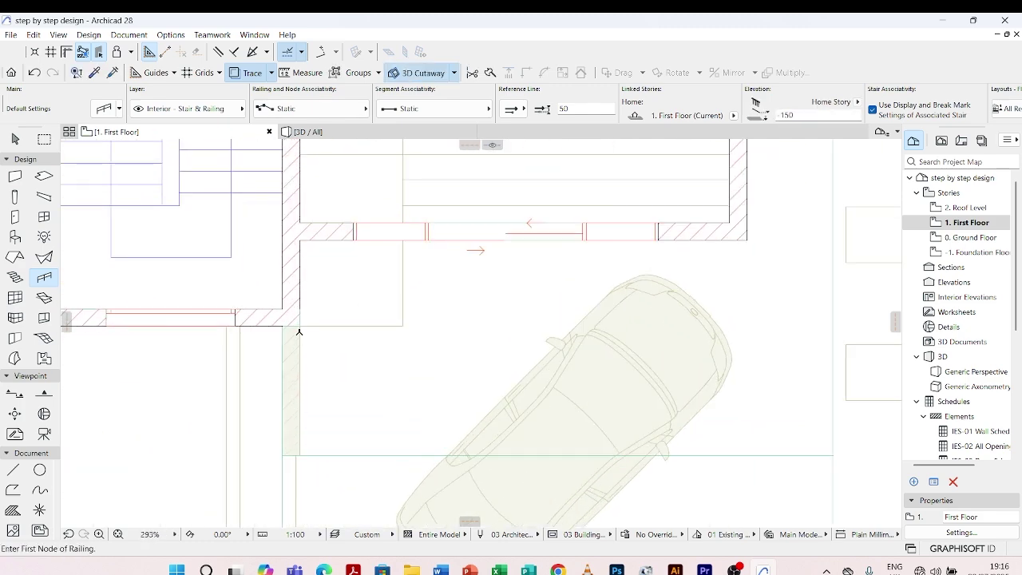
Step: Draw a three-sided first-floor balcony railing from the stair wall's outer corner to the side pier, with a front run about 6213 mm long
left_click(291, 327)
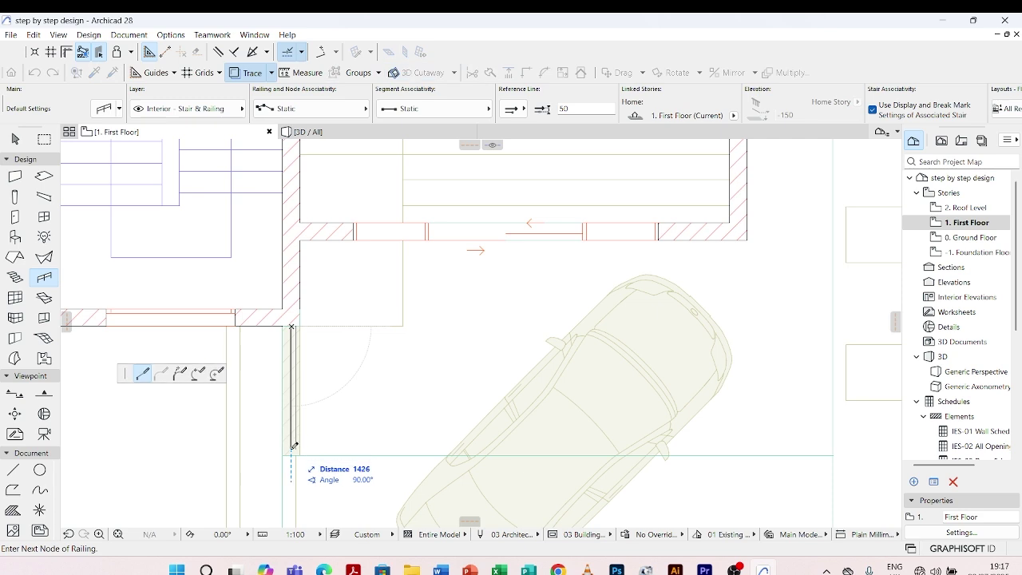
left_click(292, 453)
scroll(481, 443, "down", 3)
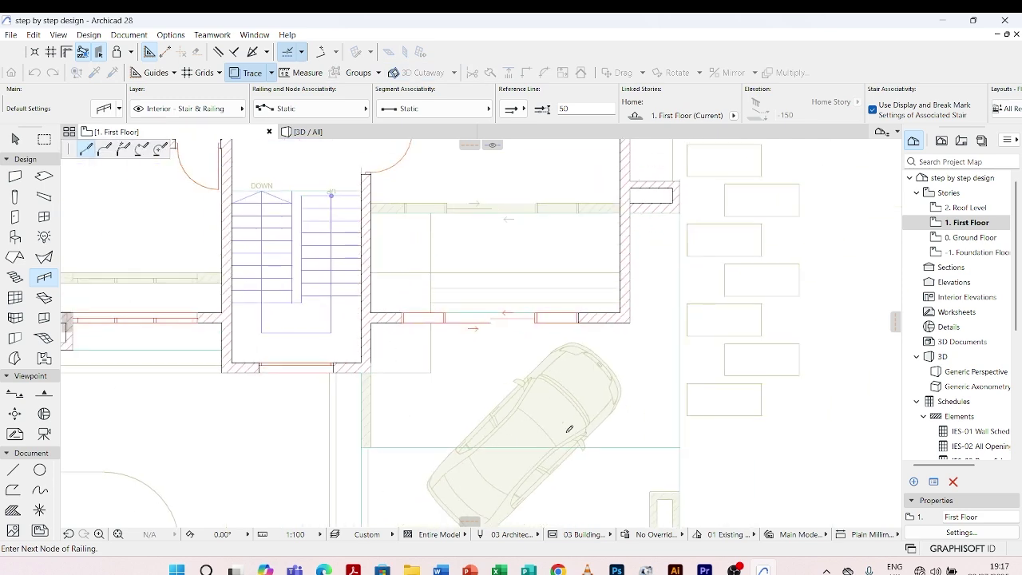
key("shift")
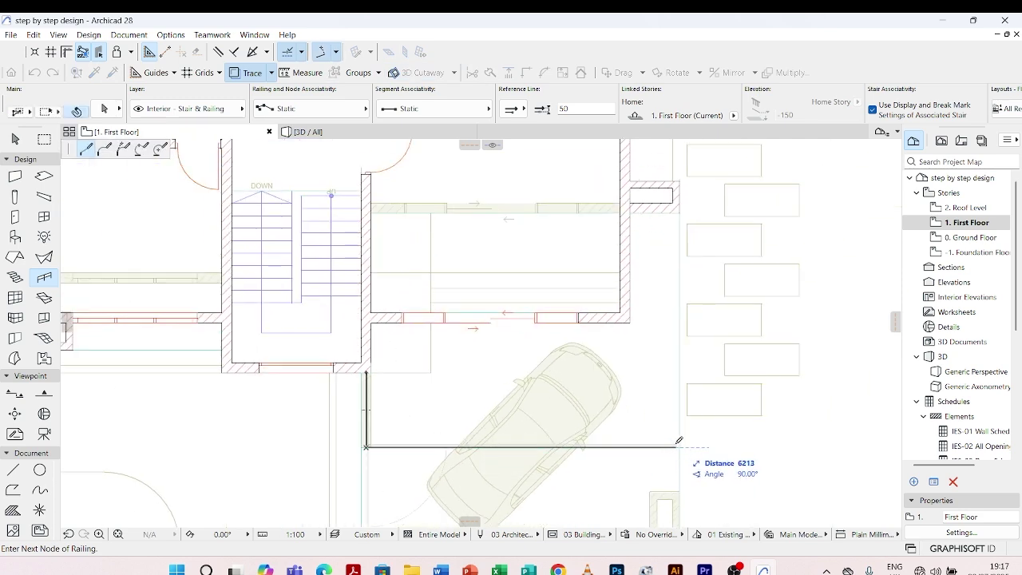
left_click(679, 447)
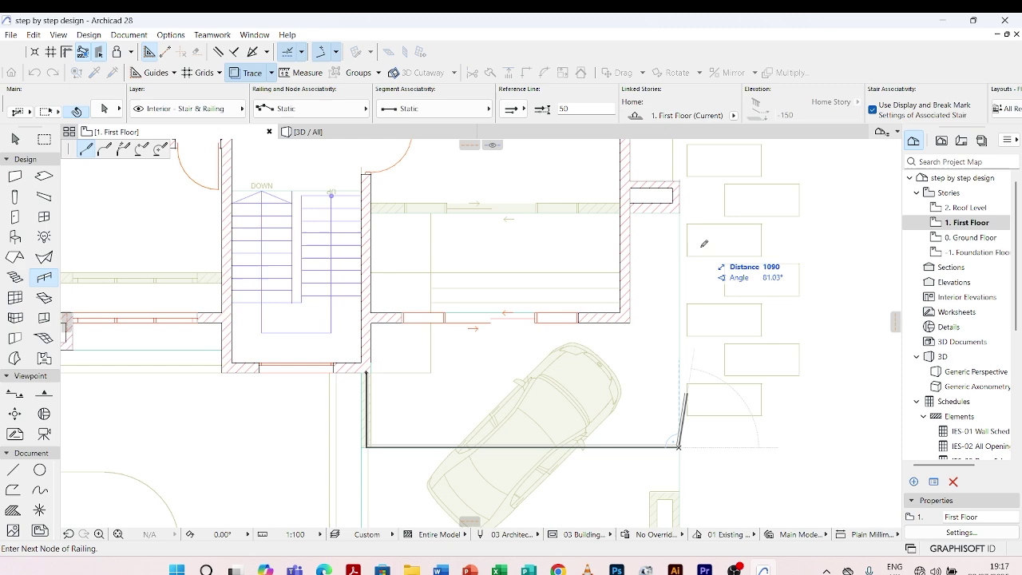
double_click(678, 210)
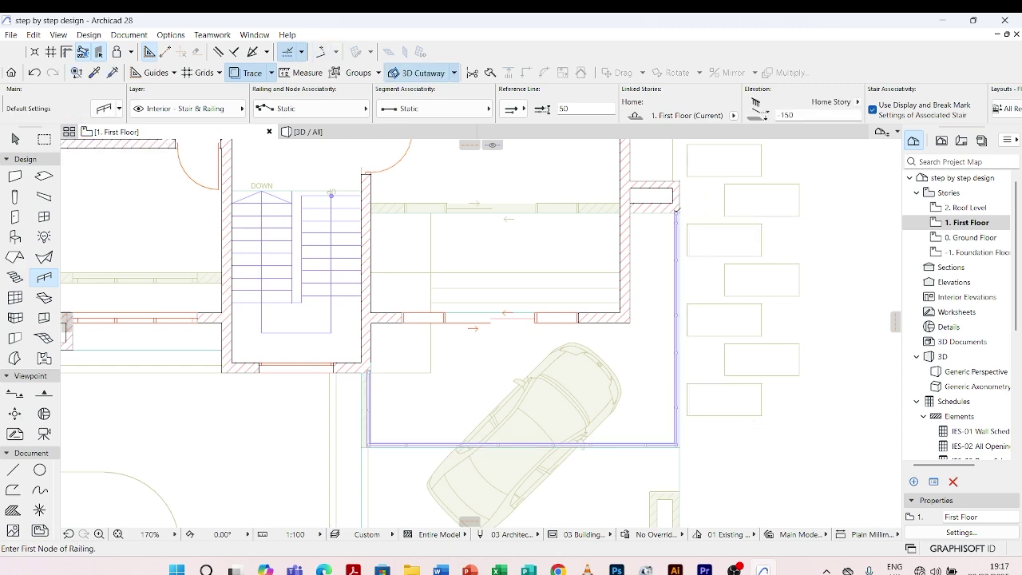
Step: Examine the new balcony railing in 3D from several sides, checking its position against the terrace slab edge
left_click(332, 133)
scroll(381, 289, "up", 3)
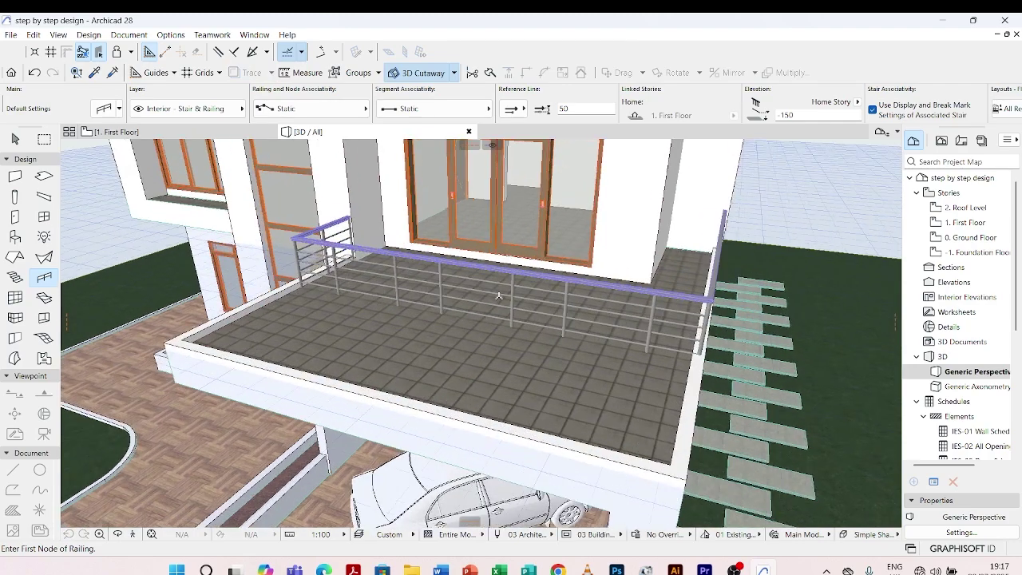
scroll(381, 290, "down", 2)
middle_click_drag(381, 289, 420, 302, "shift")
scroll(420, 302, "down", 6)
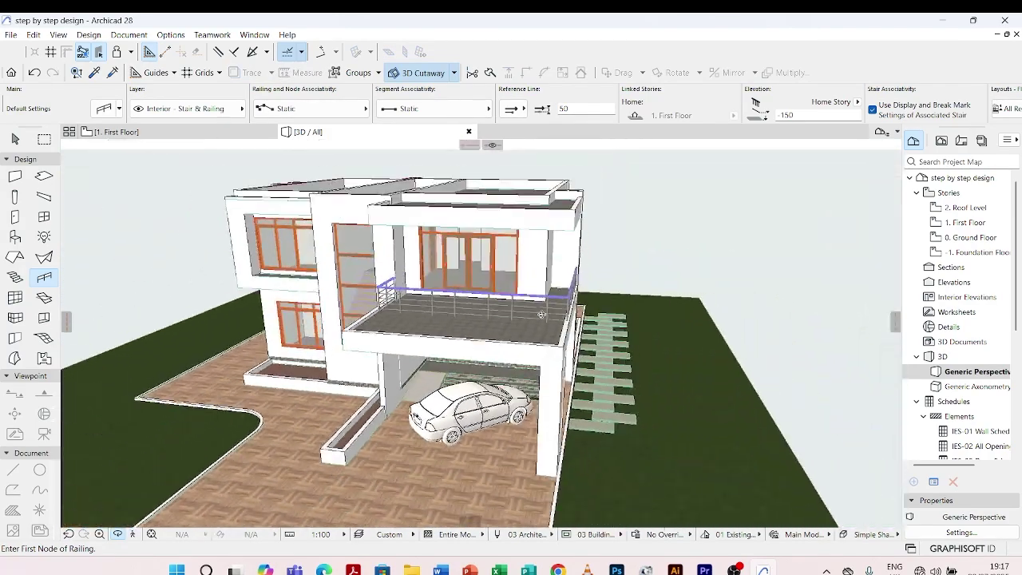
scroll(667, 365, "up", 5)
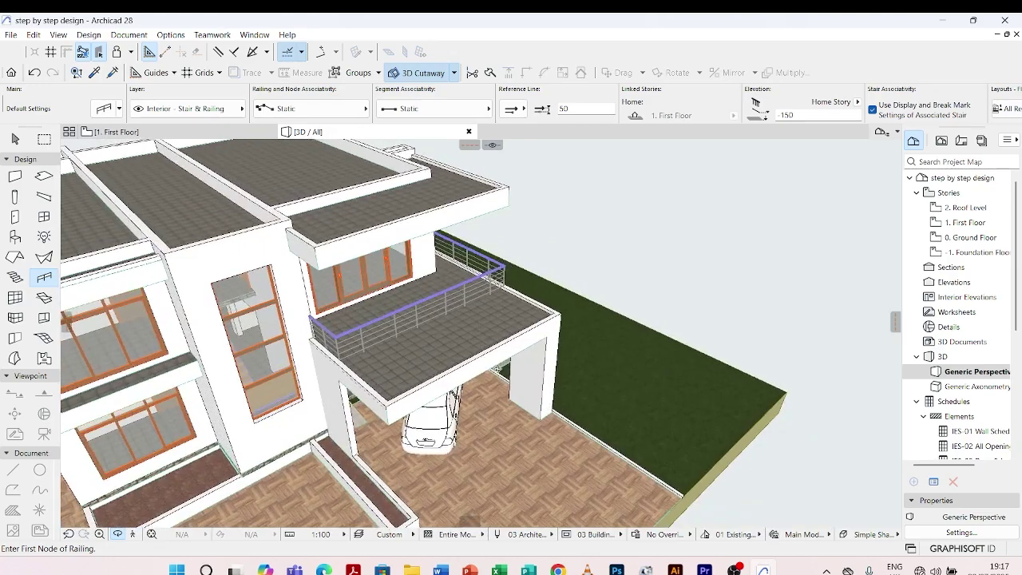
scroll(667, 365, "down", 5)
middle_click_drag(667, 365, 239, 319, "shift")
scroll(202, 313, "up", 2)
scroll(355, 302, "up", 2)
middle_click_drag(355, 302, 463, 356, "shift")
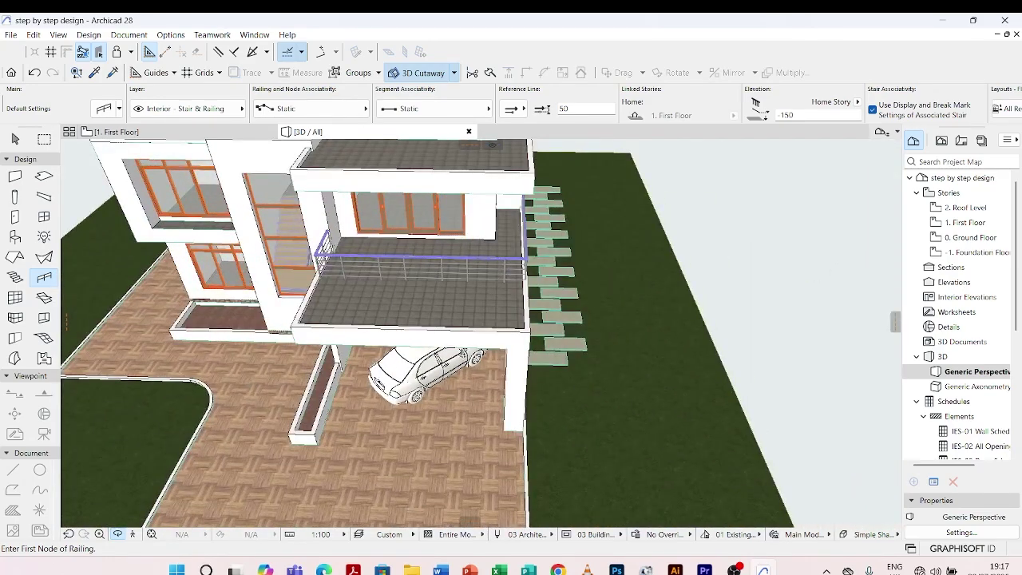
scroll(477, 286, "up", 4)
middle_click_drag(579, 305, 346, 300, "shift")
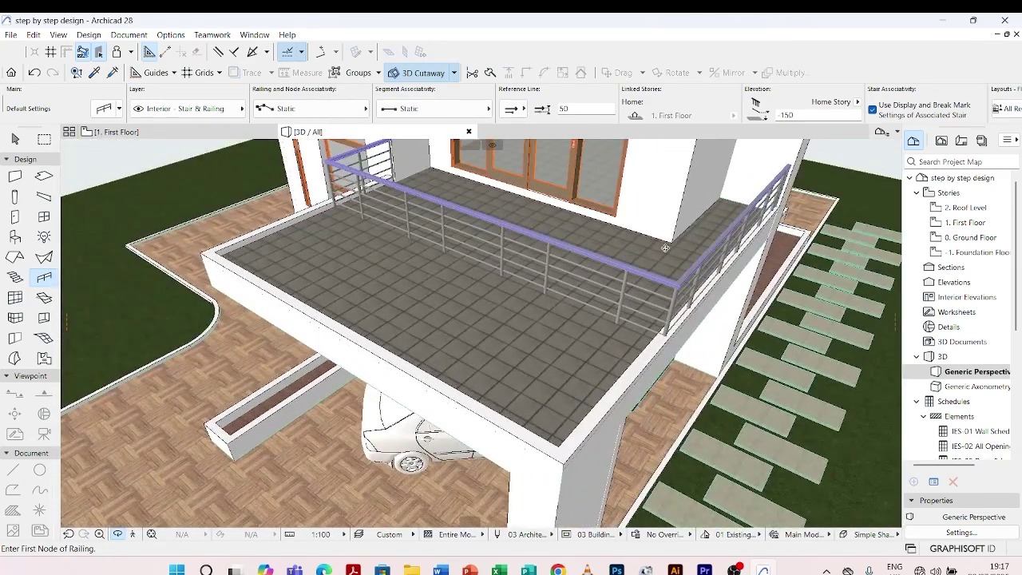
Step: Offset the balcony railing's front reference line edge outward to the terrace slab's front edge on the first-floor plan
left_click(15, 139)
left_click(671, 286)
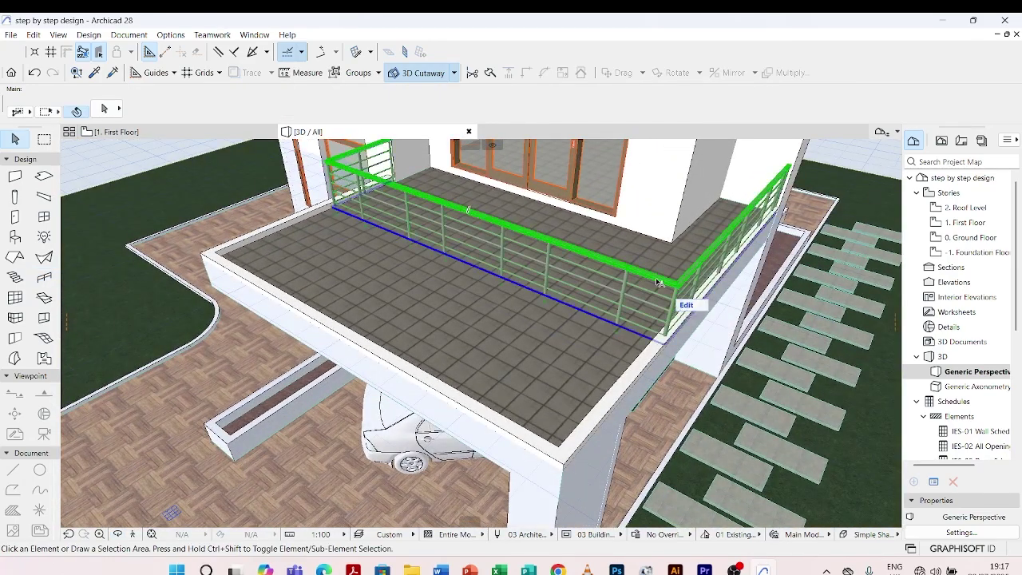
left_click(214, 133)
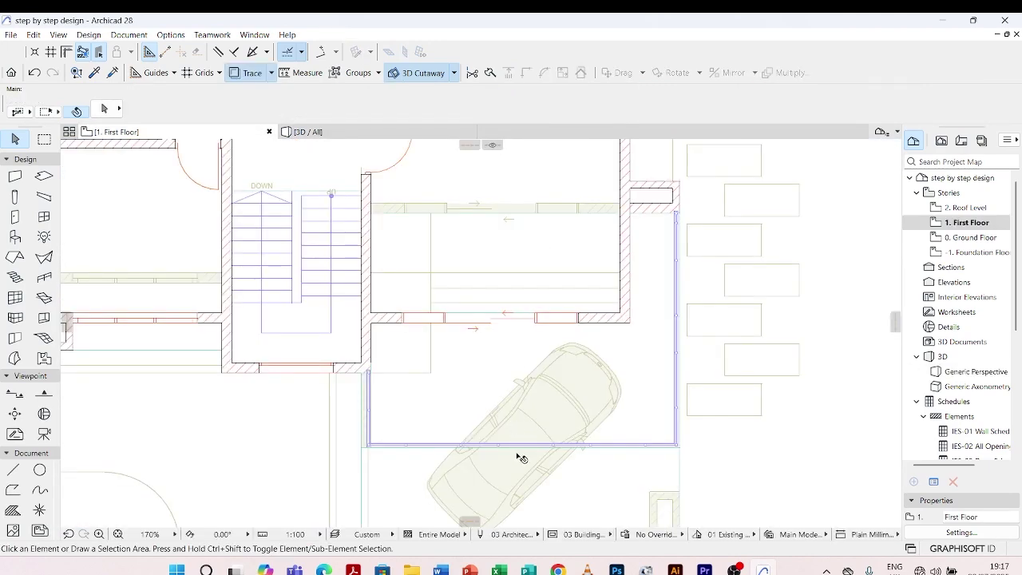
left_click(518, 446)
scroll(517, 446, "down", 5)
scroll(511, 487, "up", 10)
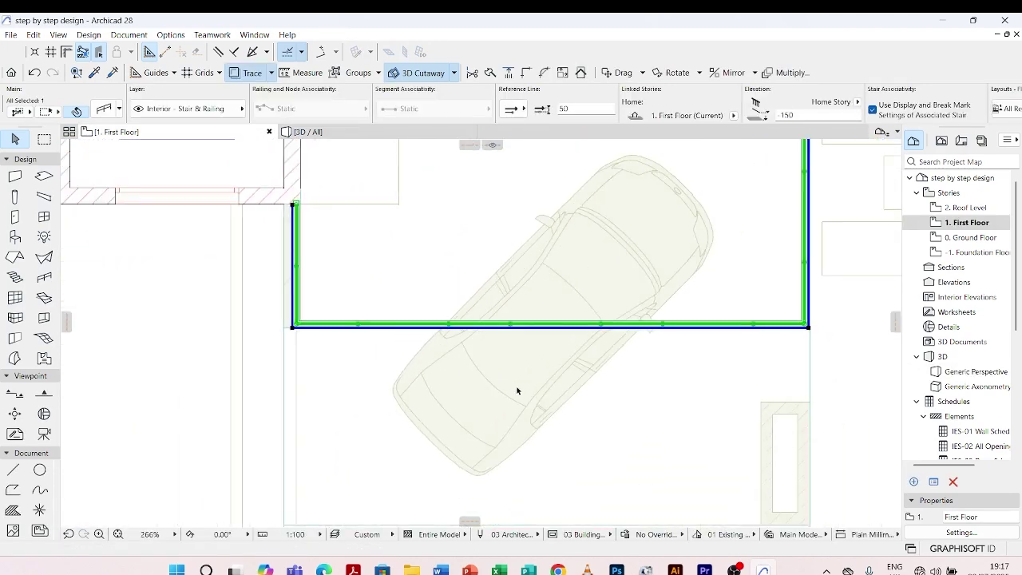
scroll(516, 474, "up", 2)
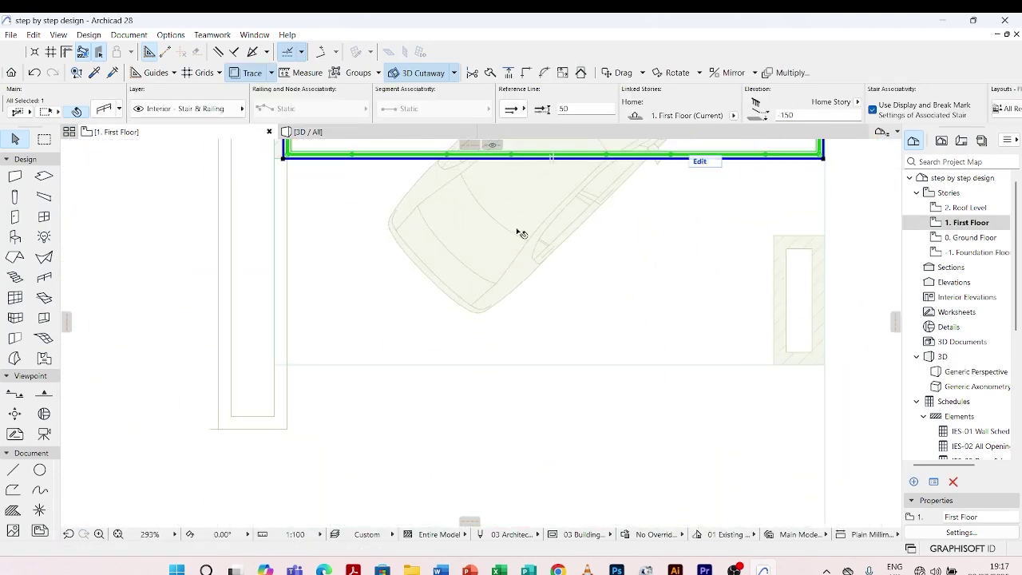
left_click(540, 159)
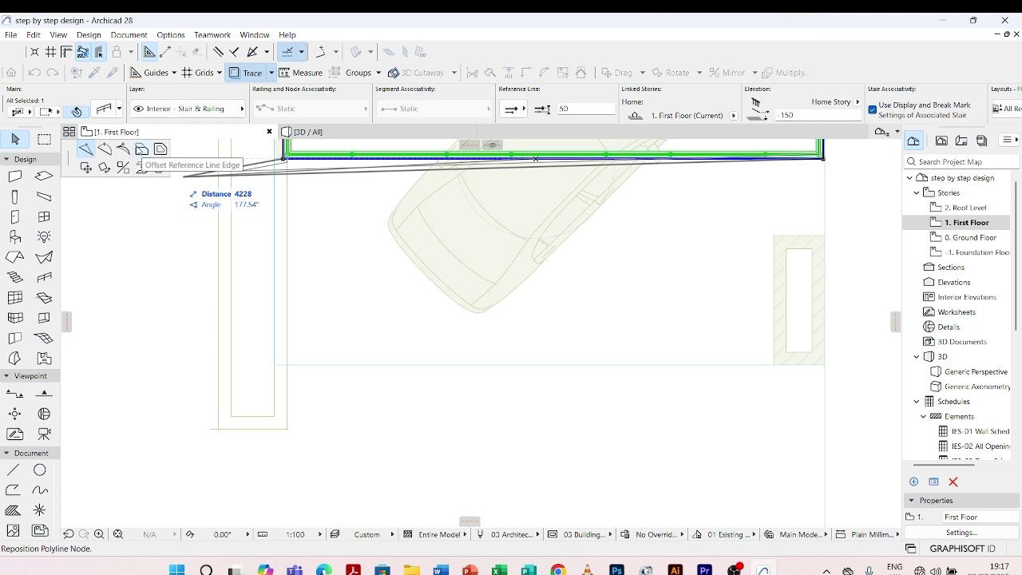
left_click(141, 150)
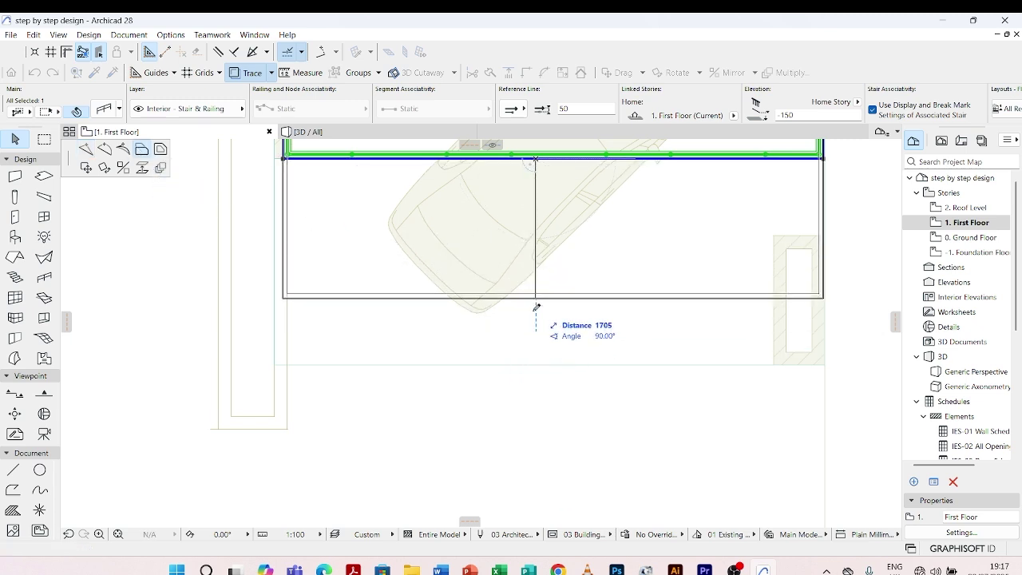
left_click(537, 361)
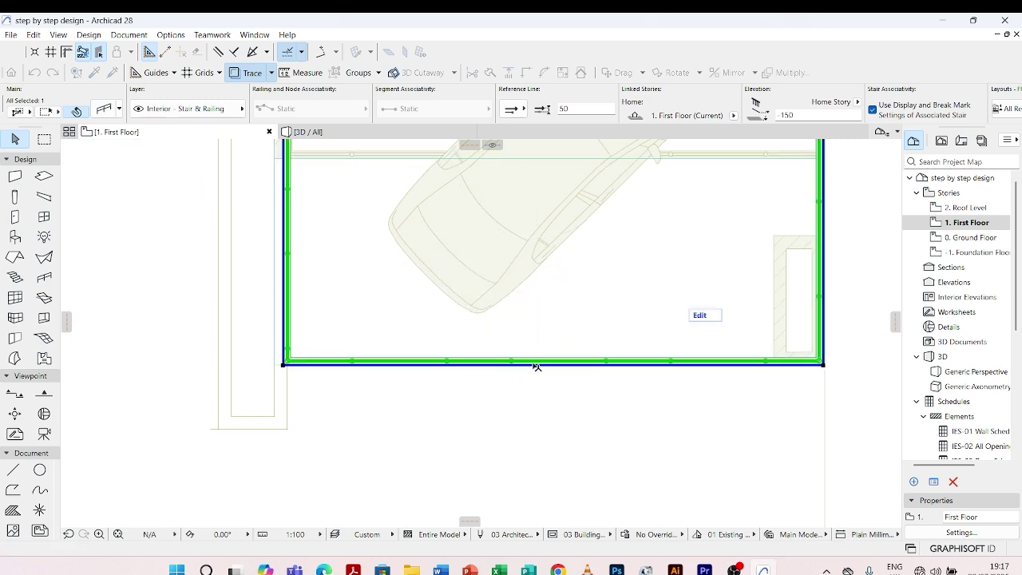
Step: Inspect the extended balcony railing in 3D and look around the house, including the rear entrance porch
left_click(311, 132)
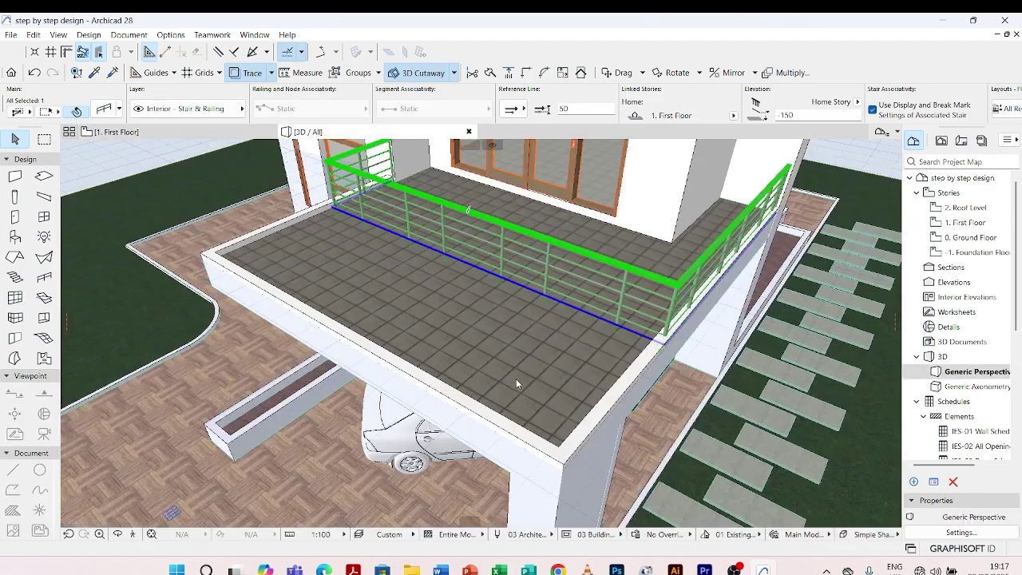
scroll(455, 397, "down", 3)
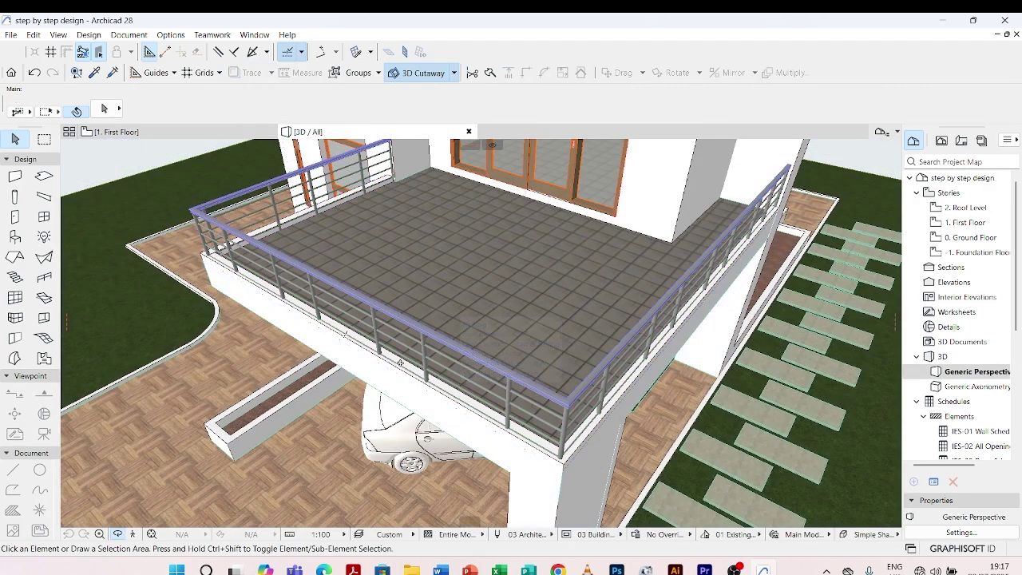
scroll(334, 408, "down", 4)
left_click_drag(335, 408, 511, 339)
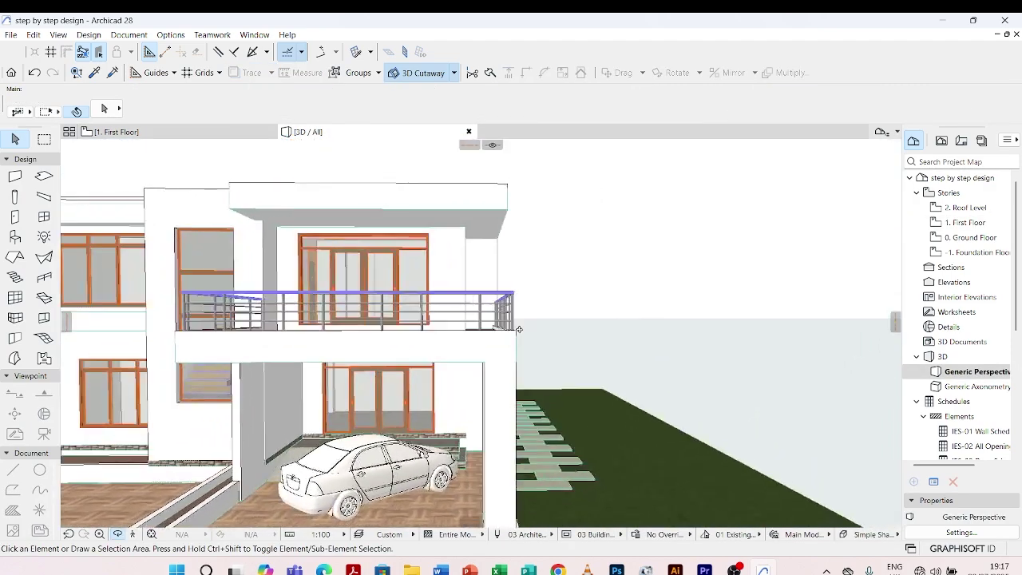
scroll(559, 323, "down", 4)
left_click_drag(576, 315, 326, 324)
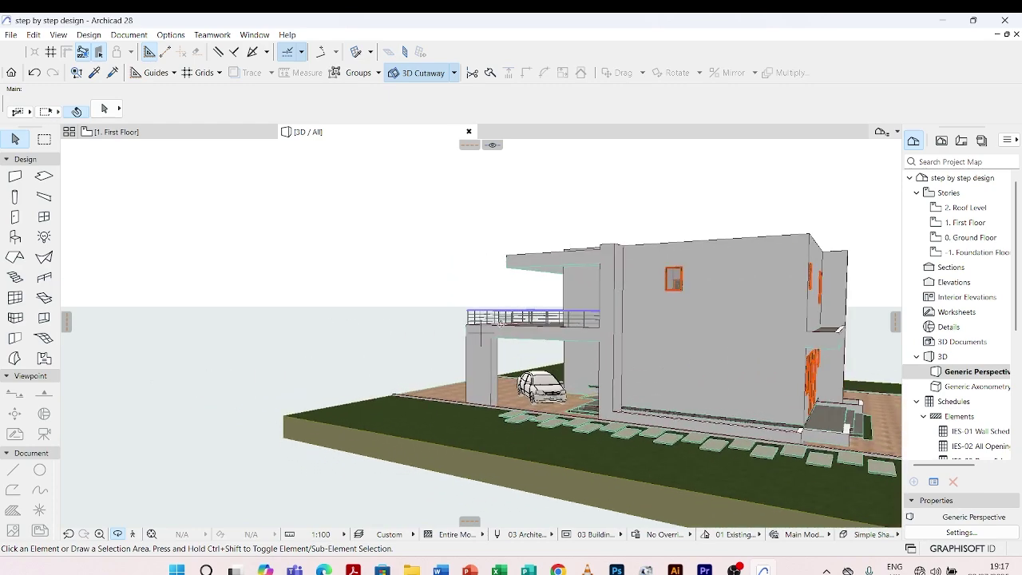
scroll(501, 322, "down", 3)
left_click_drag(838, 363, 453, 196)
scroll(561, 444, "up", 5)
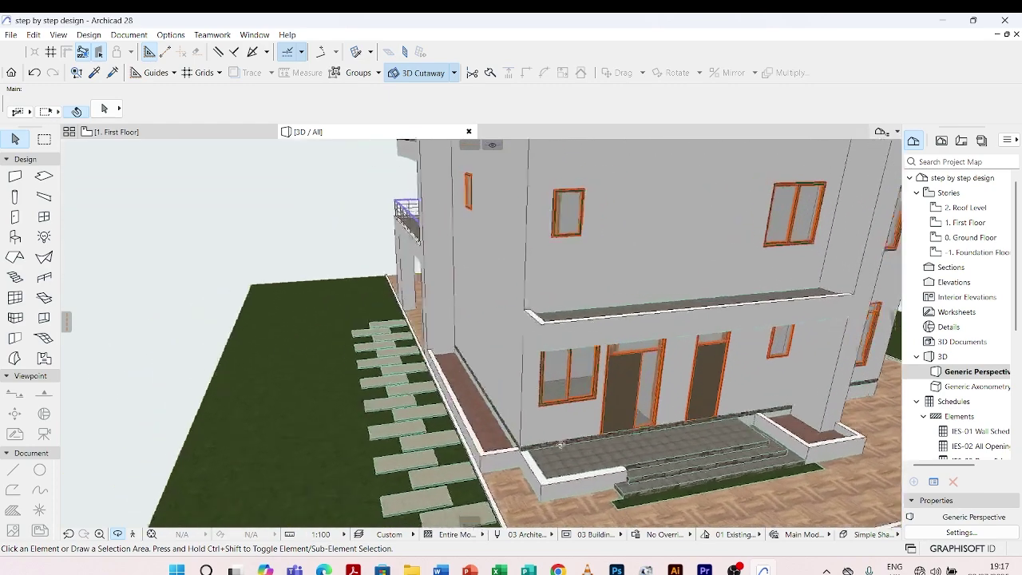
scroll(561, 445, "down", 3)
left_click_drag(561, 445, 253, 158)
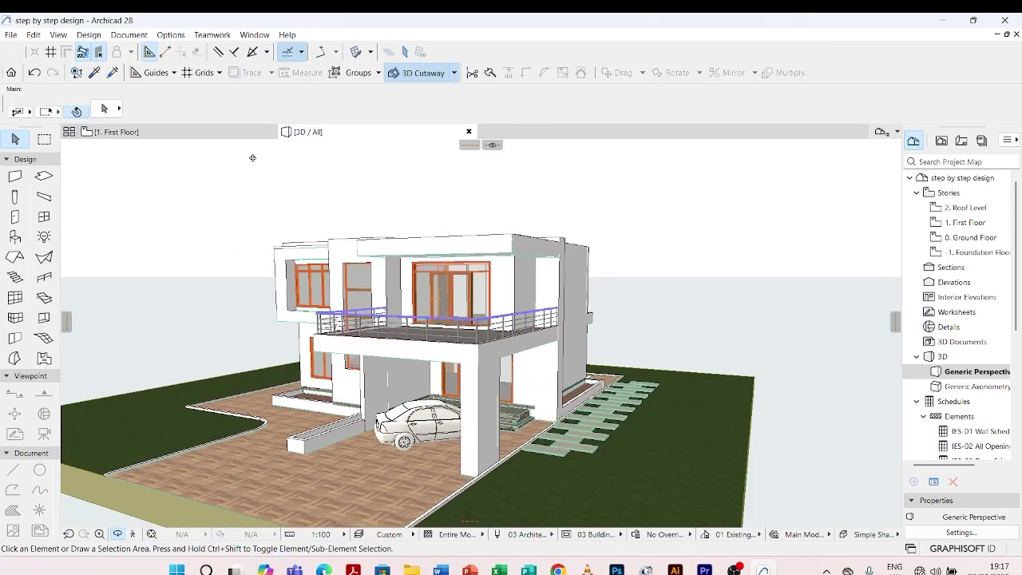
Step: Draw an L-shaped railing on the ground-floor rear porch from the steps around the outer corner to the house wall, and show it in 3D
left_click(185, 129)
left_click(965, 238)
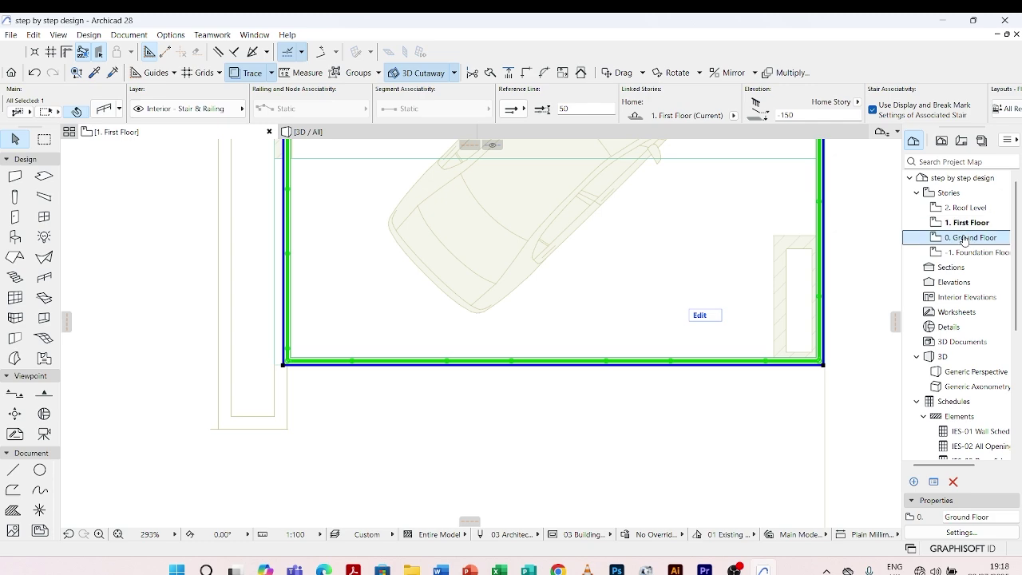
double_click(965, 238)
scroll(449, 438, "down", 10)
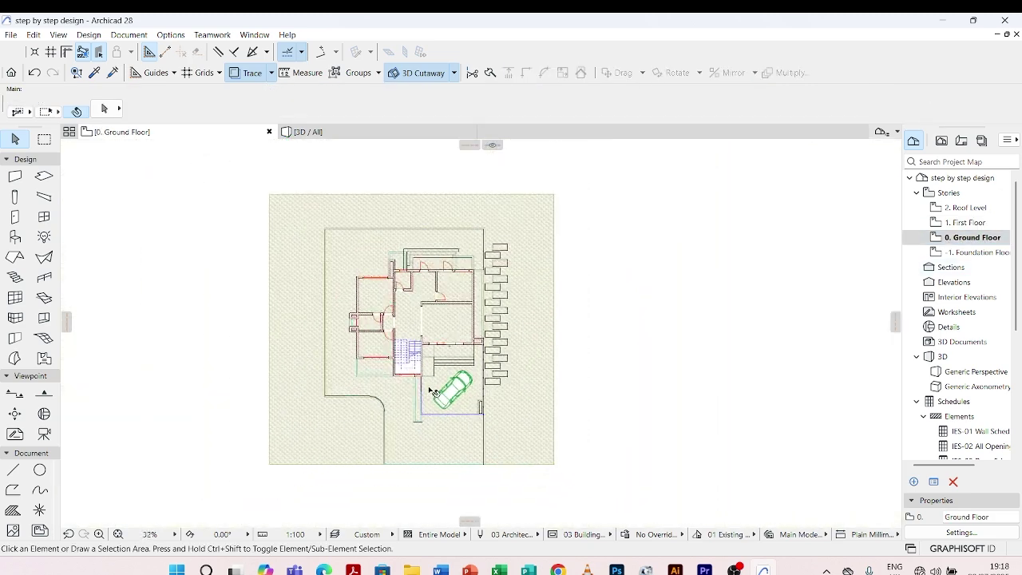
scroll(474, 343, "up", 8)
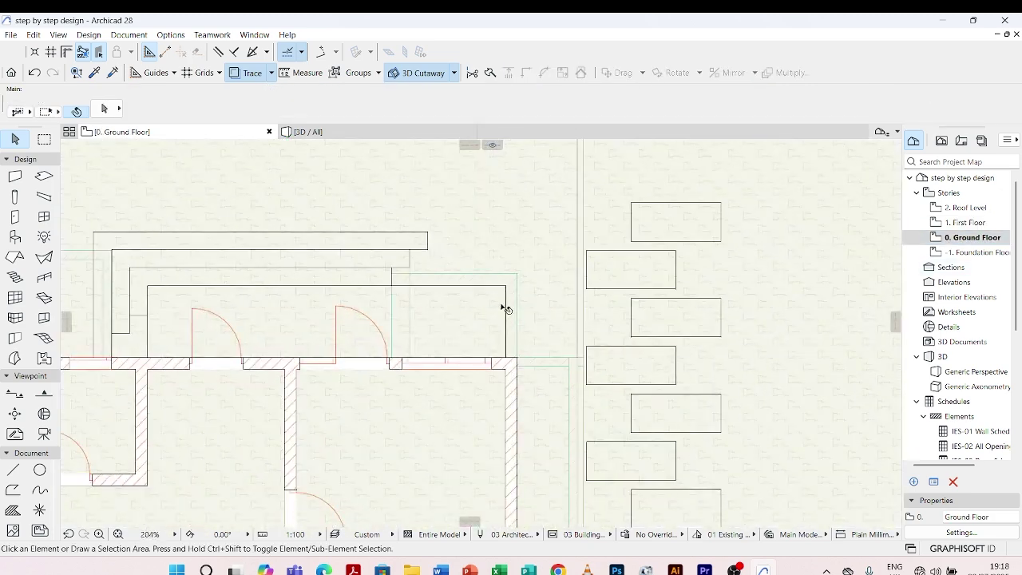
left_click(44, 277)
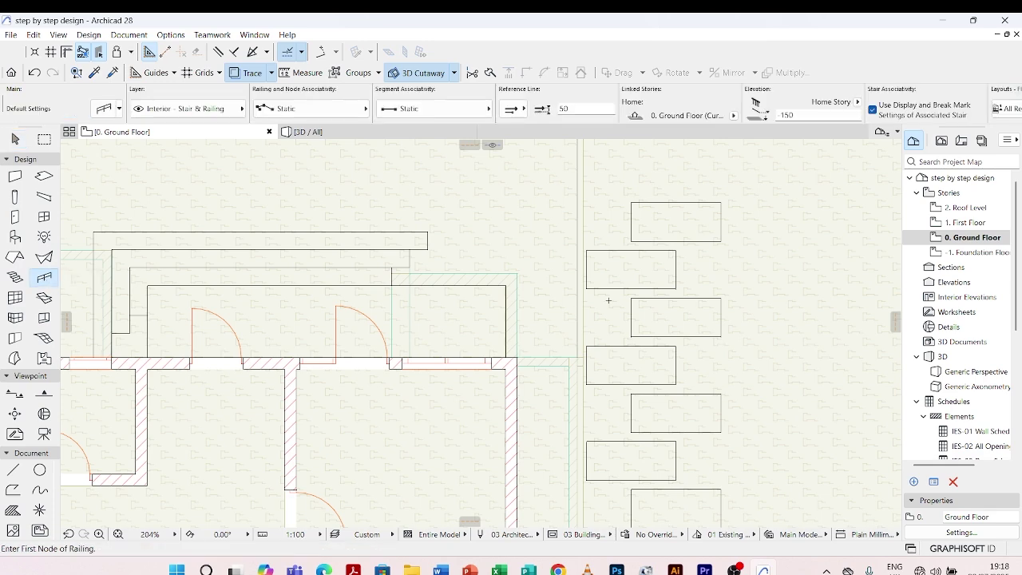
scroll(476, 301, "up", 2)
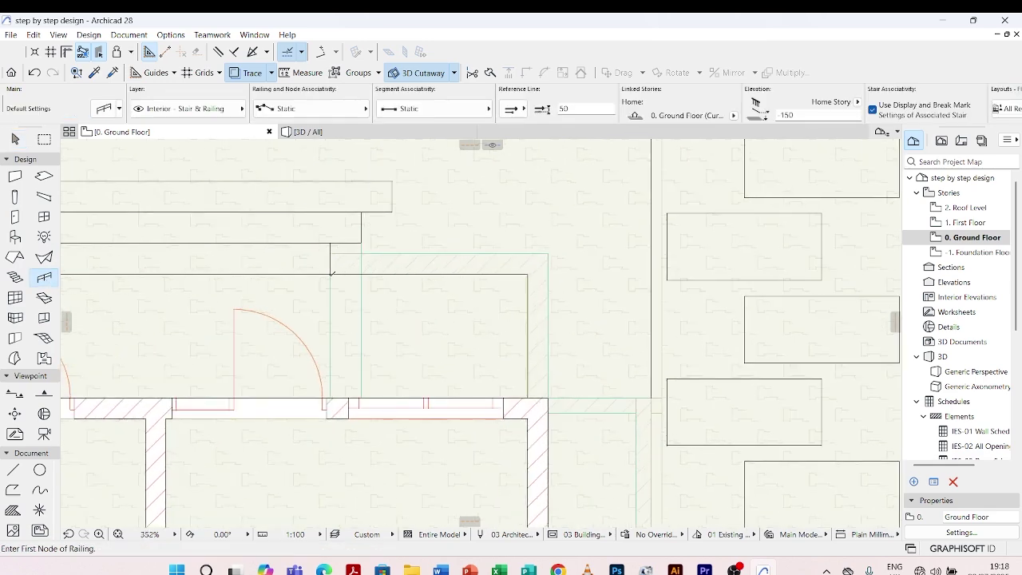
left_click(331, 263)
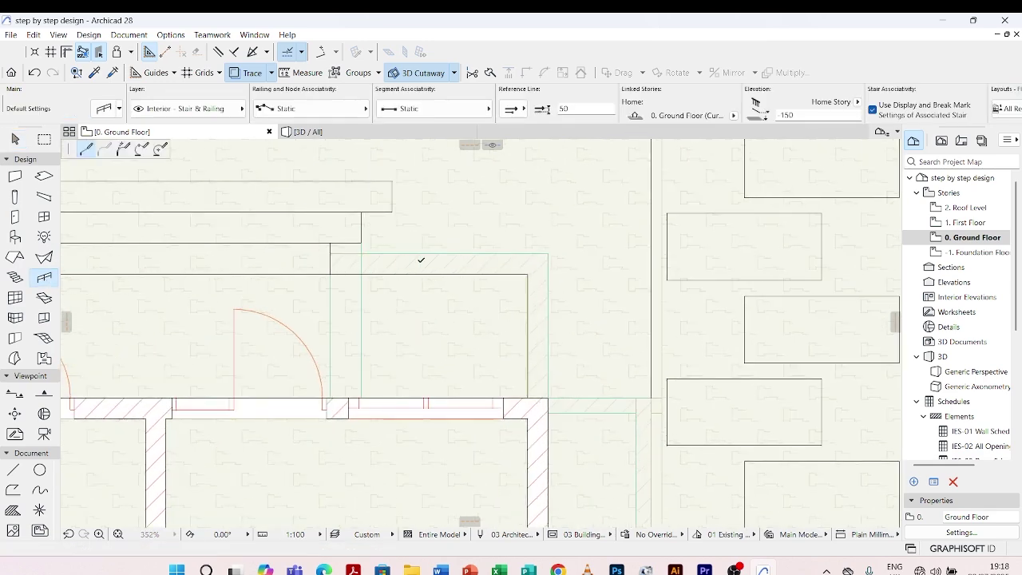
left_click(537, 263)
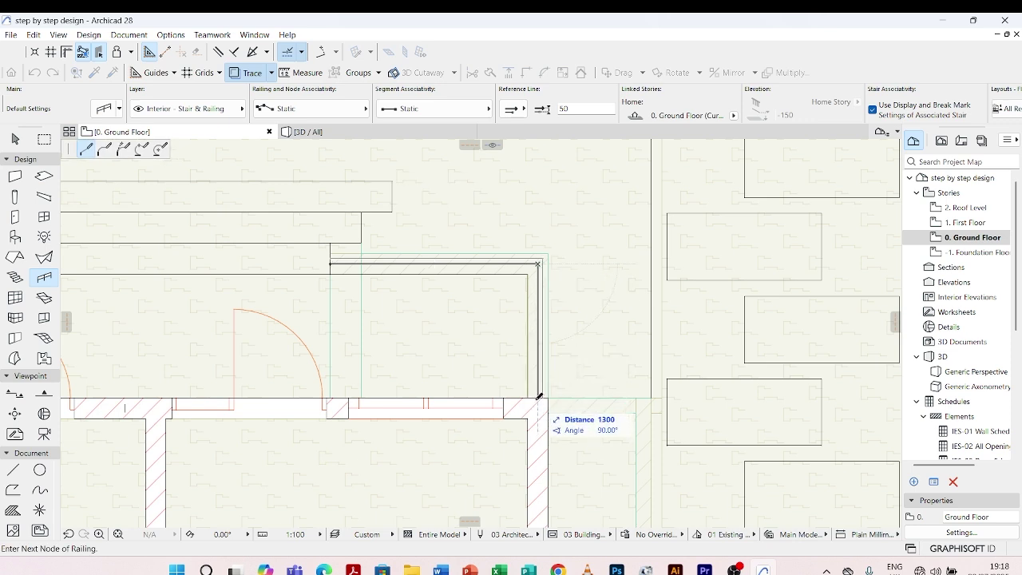
double_click(539, 395)
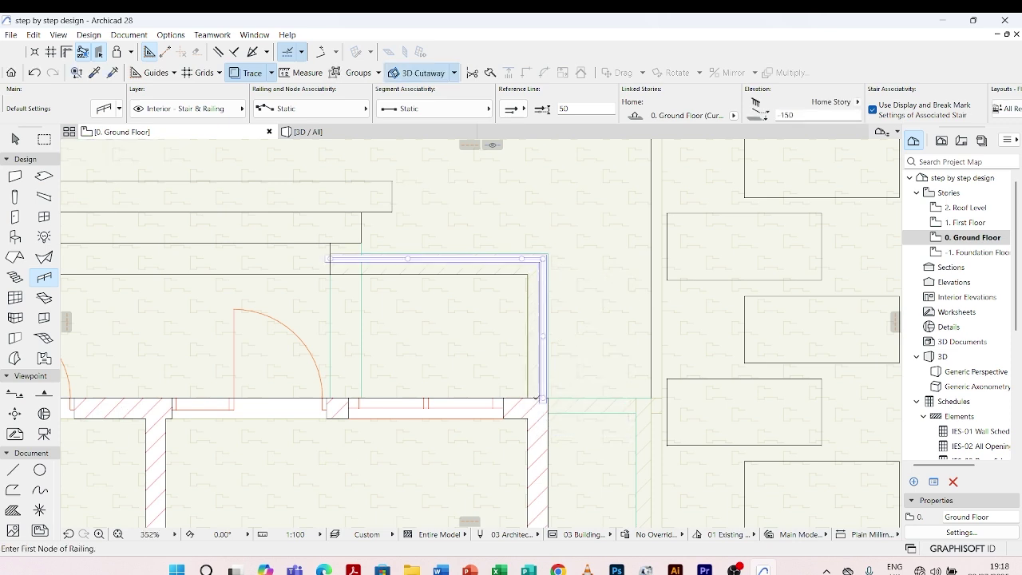
left_click(392, 137)
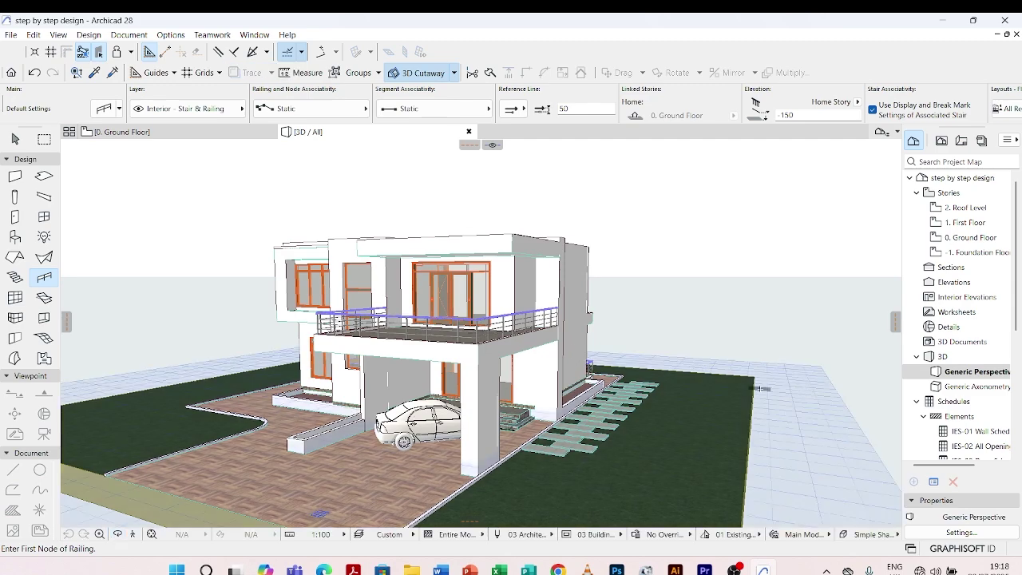
Step: Look around the house in 3D, from the rear porch railing to the front balcony and the planter by the ground-floor window
middle_click_drag(761, 389, 469, 406, "shift")
scroll(468, 405, "up", 10)
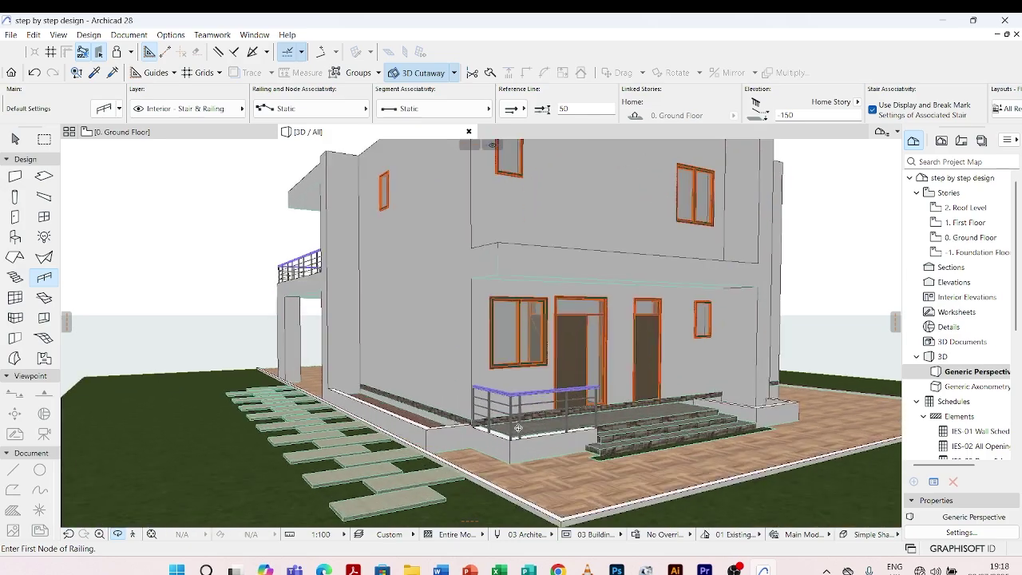
middle_click_drag(527, 475, 434, 382, "shift")
scroll(501, 394, "down", 6)
scroll(564, 361, "up", 3)
scroll(564, 361, "down", 5)
key("Escape")
scroll(433, 383, "up", 5)
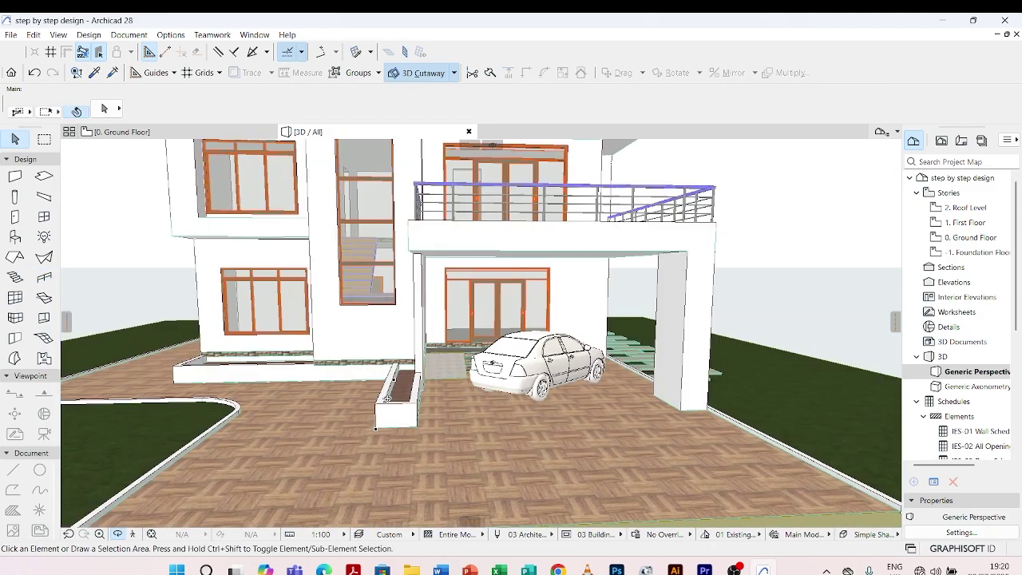
middle_click_drag(397, 411, 557, 391, "shift")
scroll(556, 390, "down", 3)
scroll(556, 390, "up", 3)
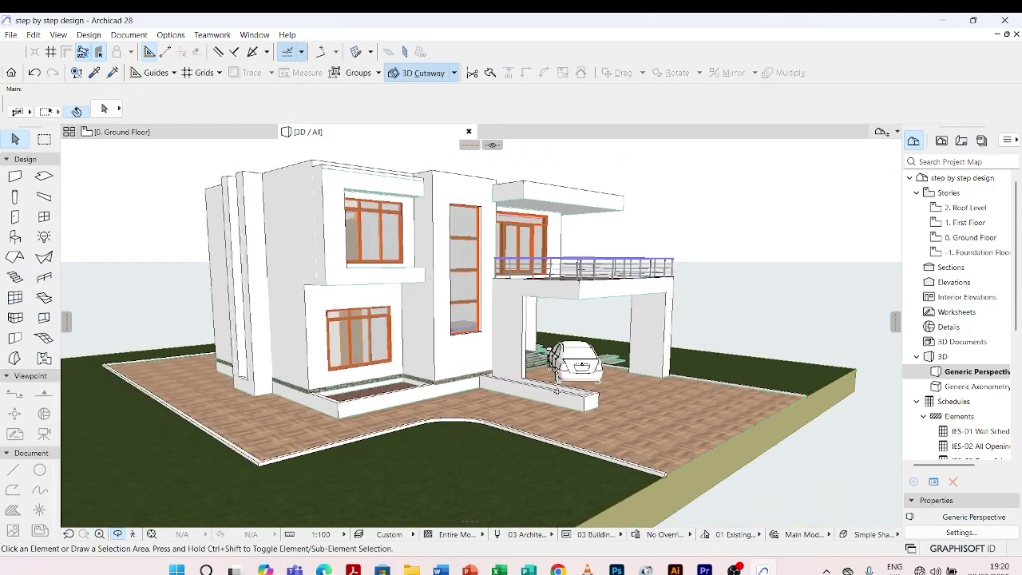
scroll(427, 391, "up", 3)
middle_click_drag(427, 391, 531, 407, "shift")
scroll(539, 398, "up", 2)
scroll(539, 397, "down", 3)
scroll(530, 406, "up", 3)
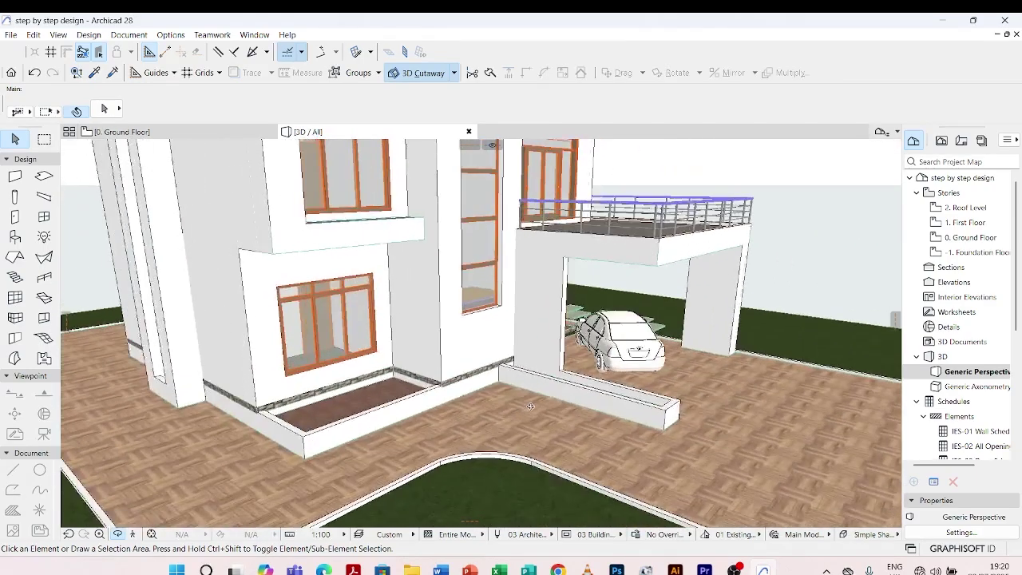
Step: Override all surfaces of the two planter walls below the ground-floor front window with Stonework - 02
scroll(321, 450, "up", 2)
middle_click_drag(324, 451, 348, 457, "shift")
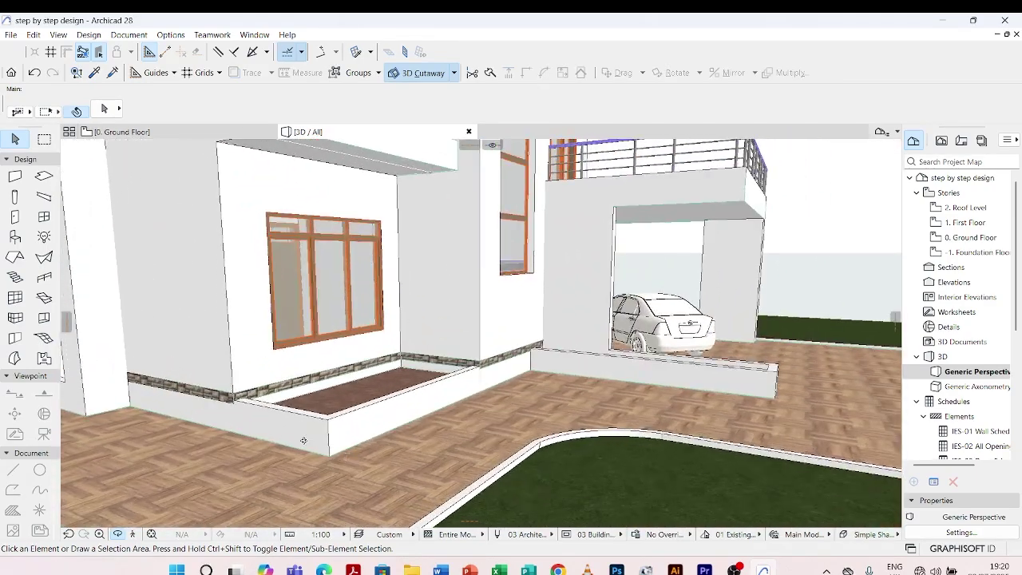
left_click(333, 421)
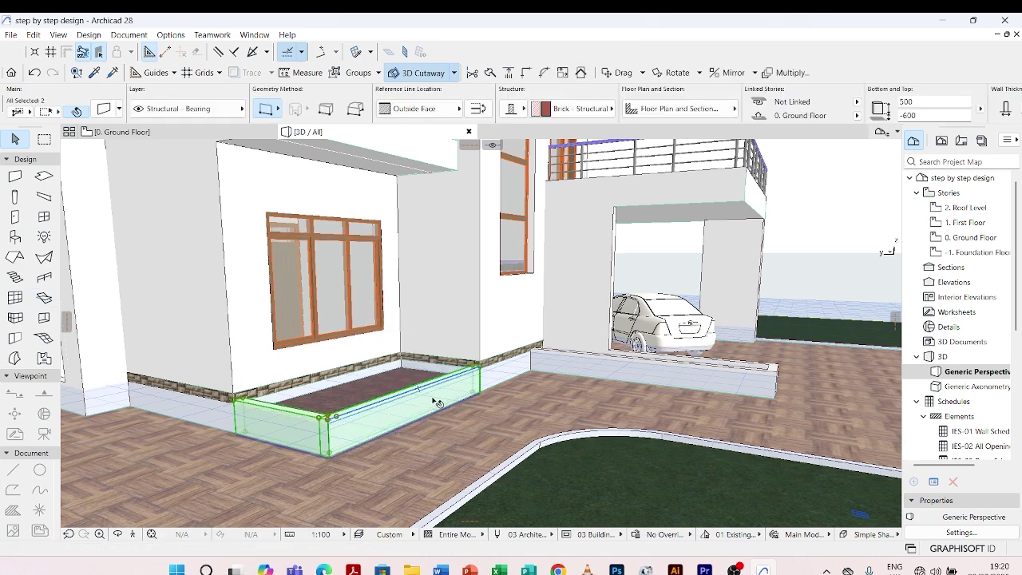
double_click(479, 363)
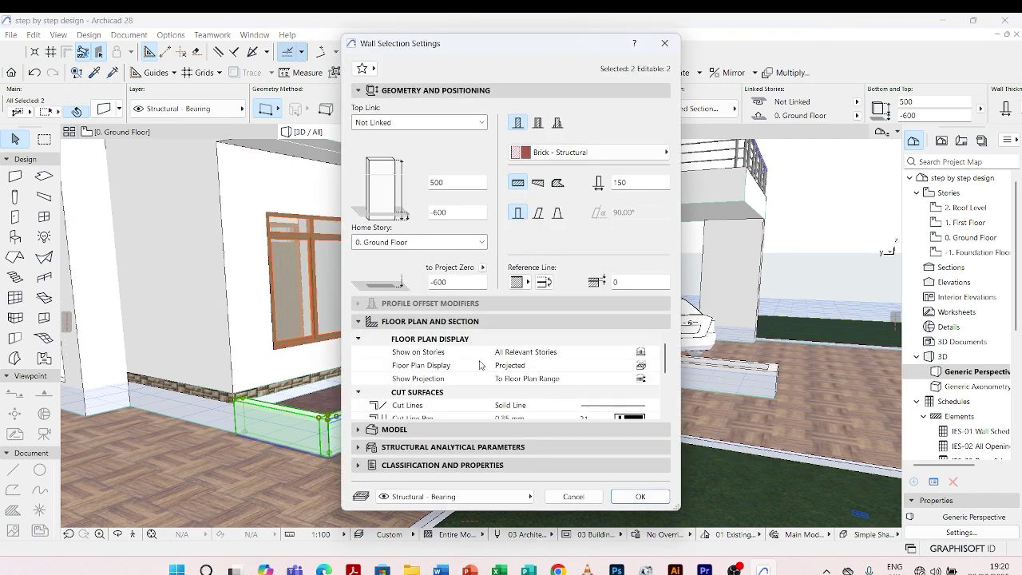
left_click(357, 430)
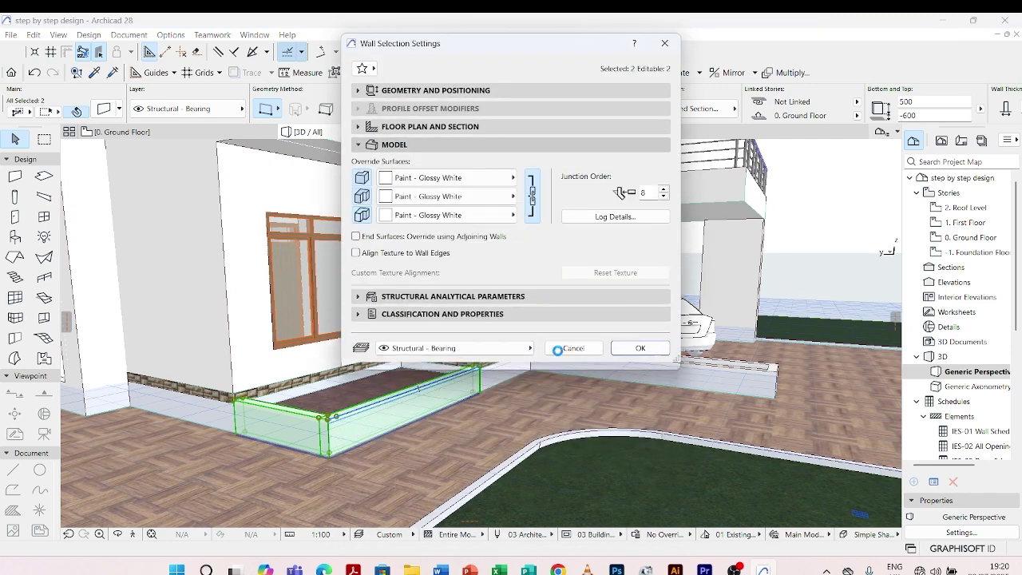
left_click(512, 179)
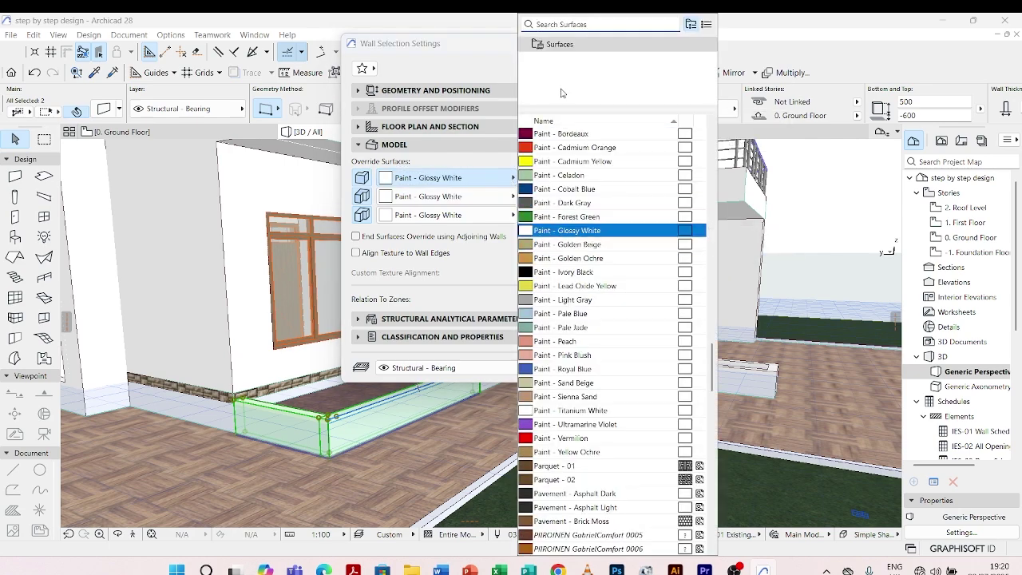
type("STONE")
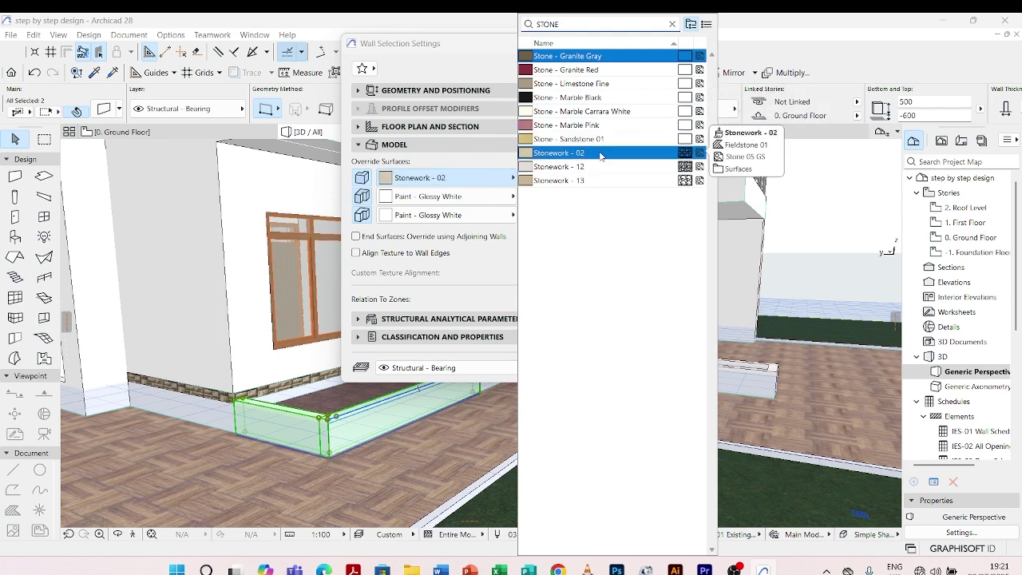
left_click(601, 152)
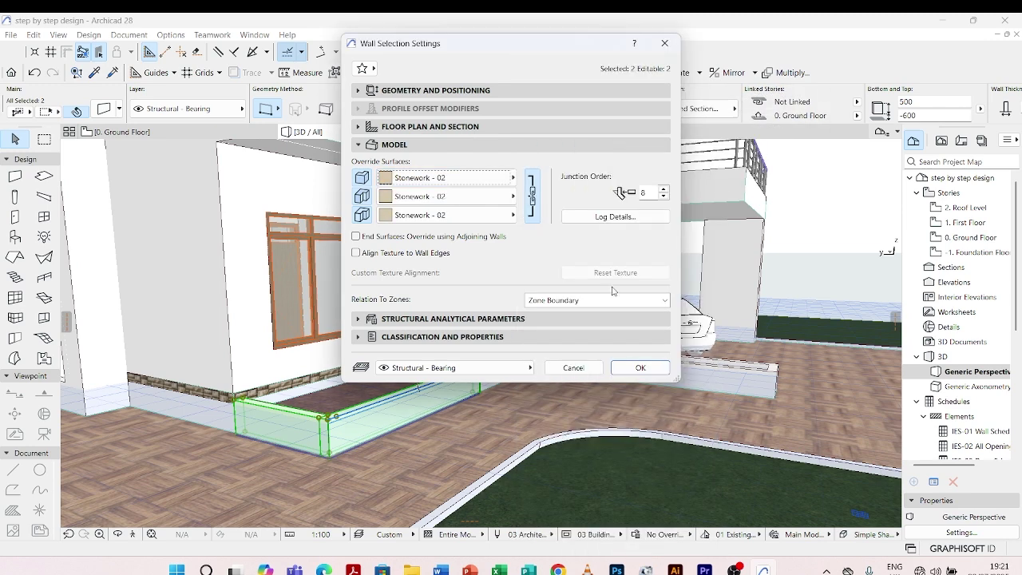
left_click(640, 368)
scroll(334, 446, "up", 3)
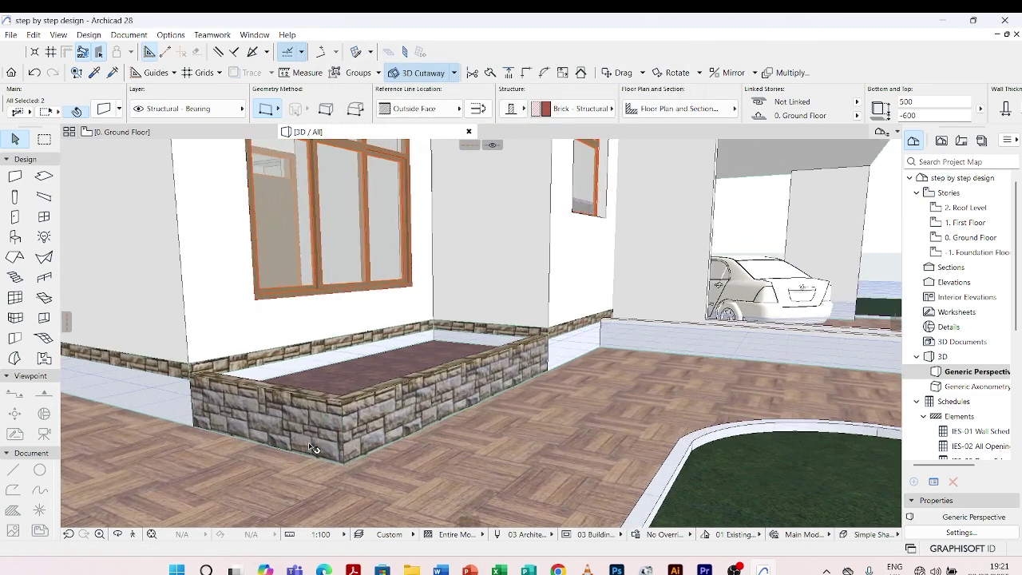
key("Escape")
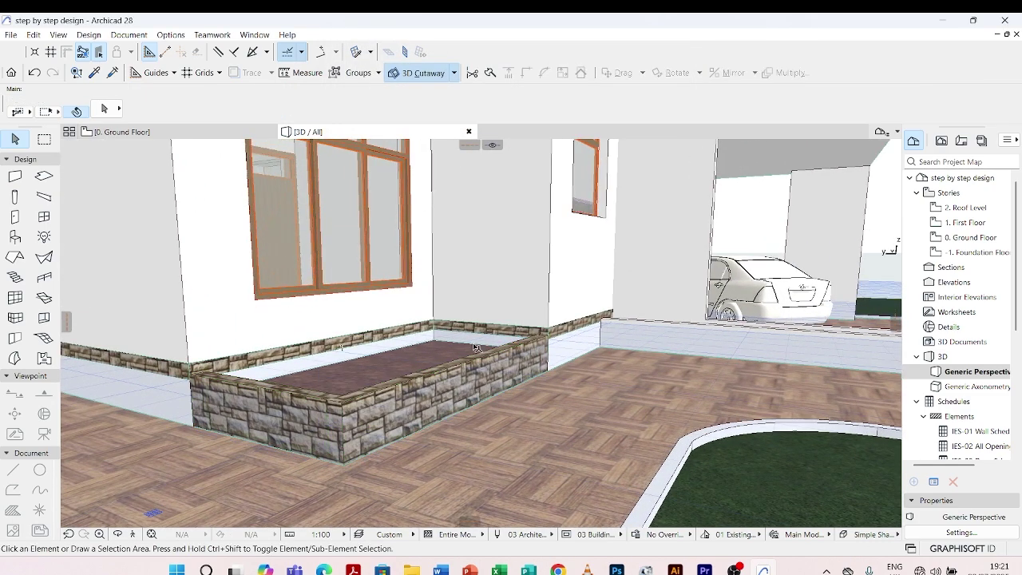
middle_click_drag(418, 338, 468, 418, "shift")
scroll(333, 410, "up", 3)
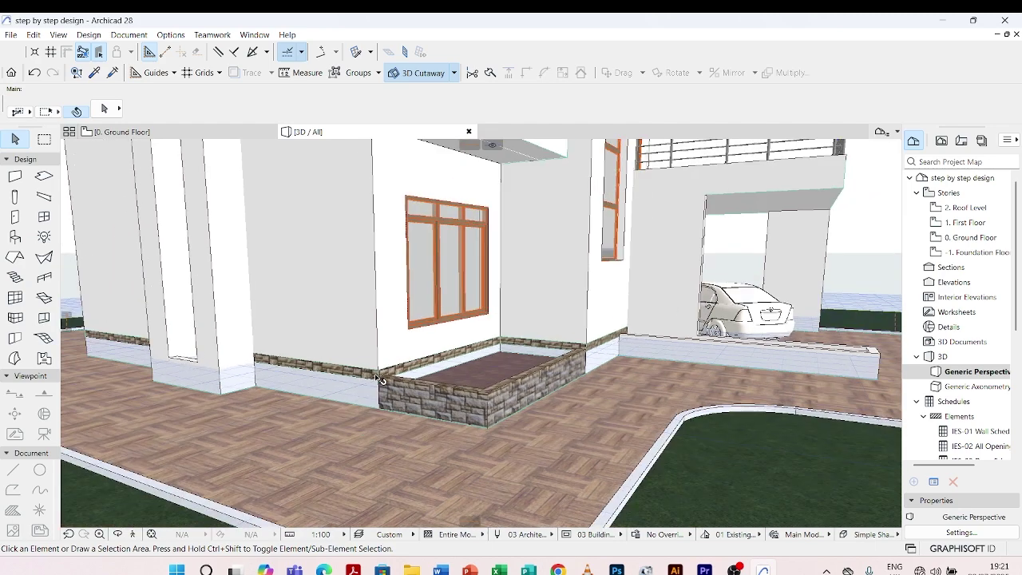
scroll(655, 349, "up", 2)
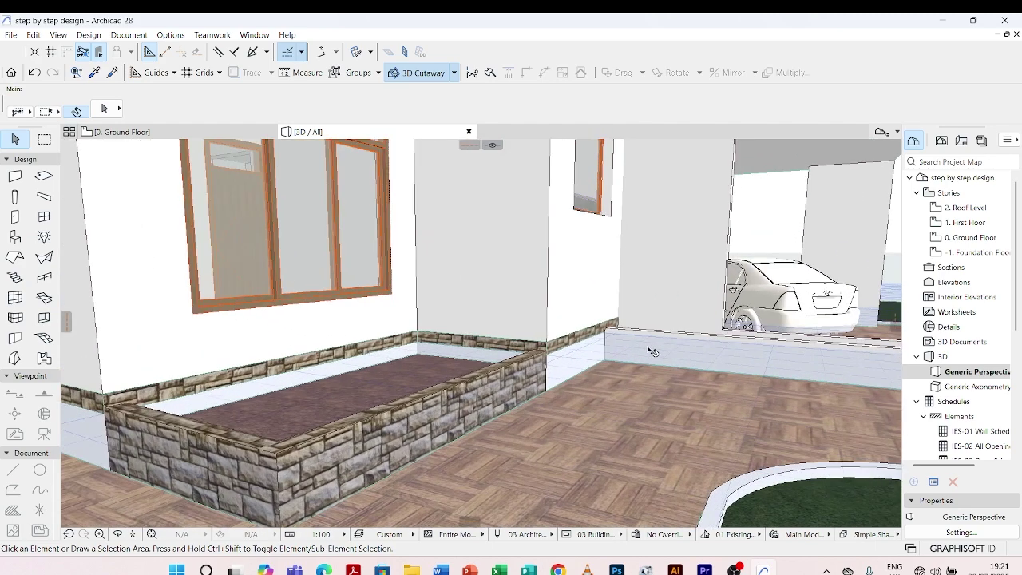
scroll(639, 344, "down", 2)
scroll(488, 361, "up", 2)
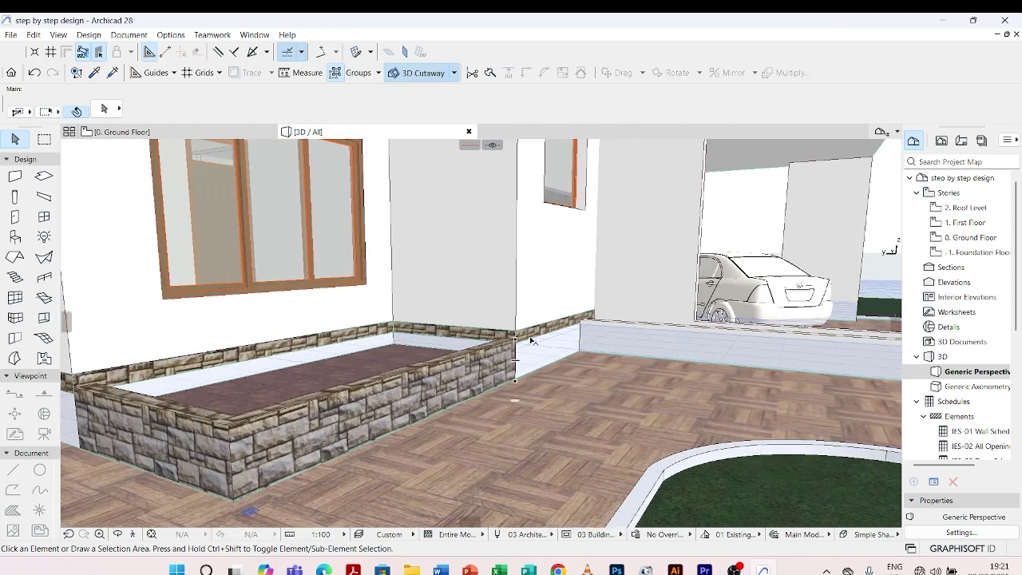
middle_click_drag(531, 341, 518, 343, "shift")
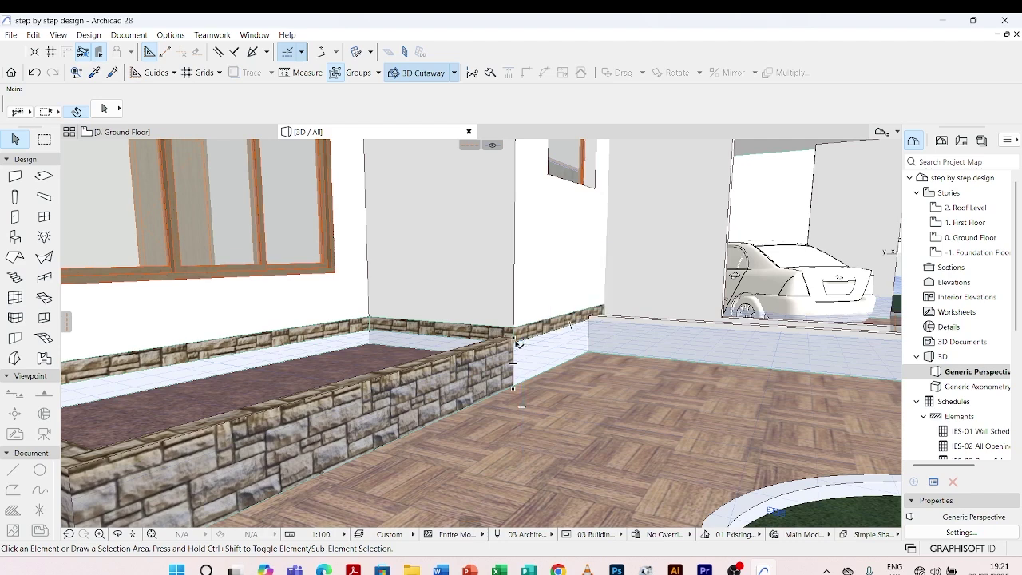
left_click(524, 345)
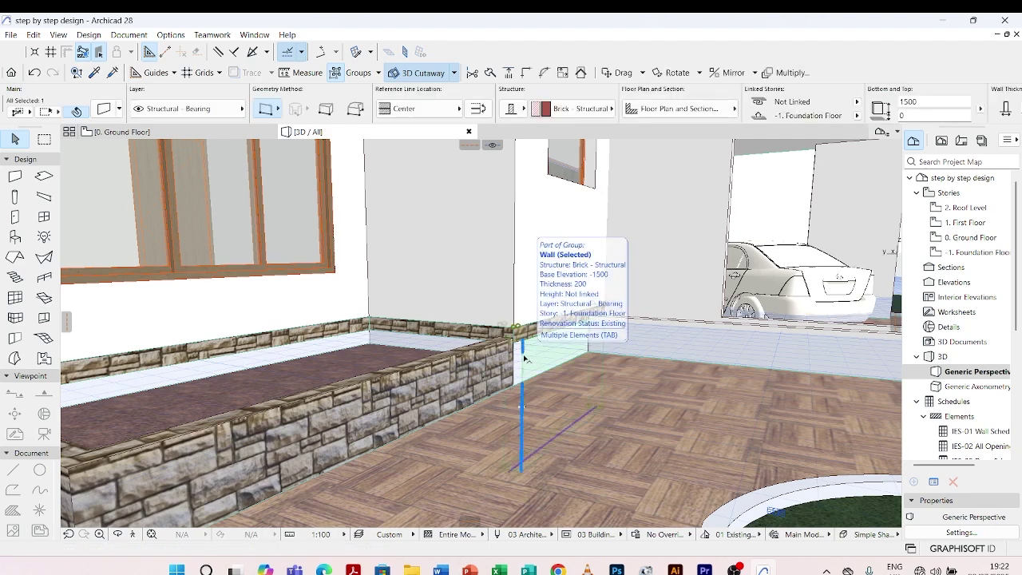
key("Escape")
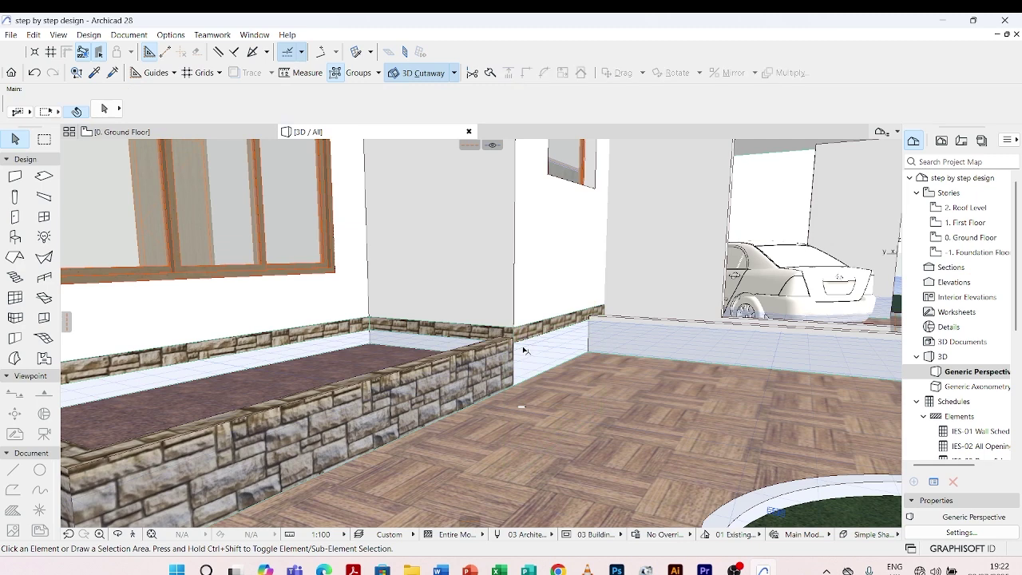
left_click(525, 345)
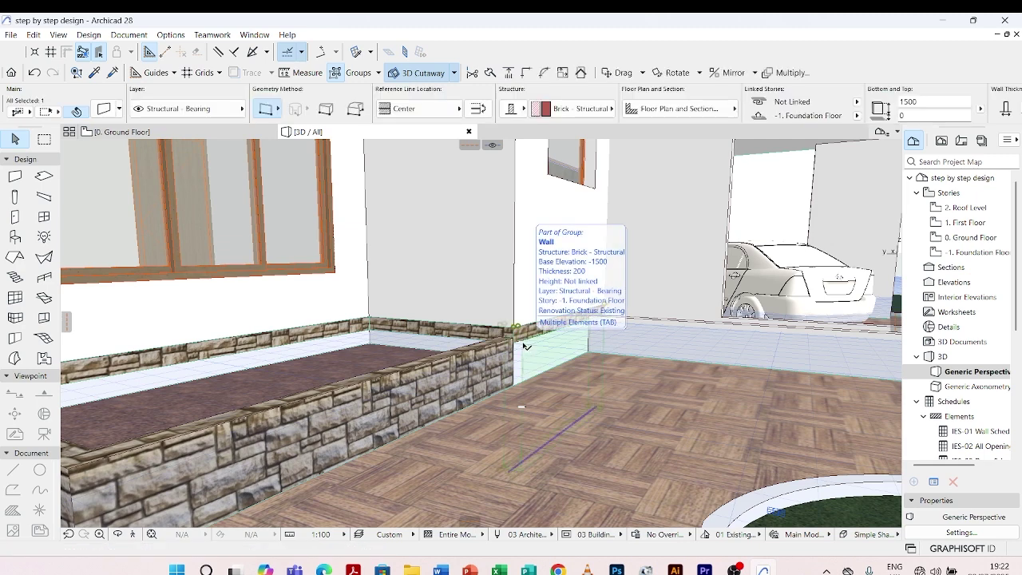
left_click(525, 343)
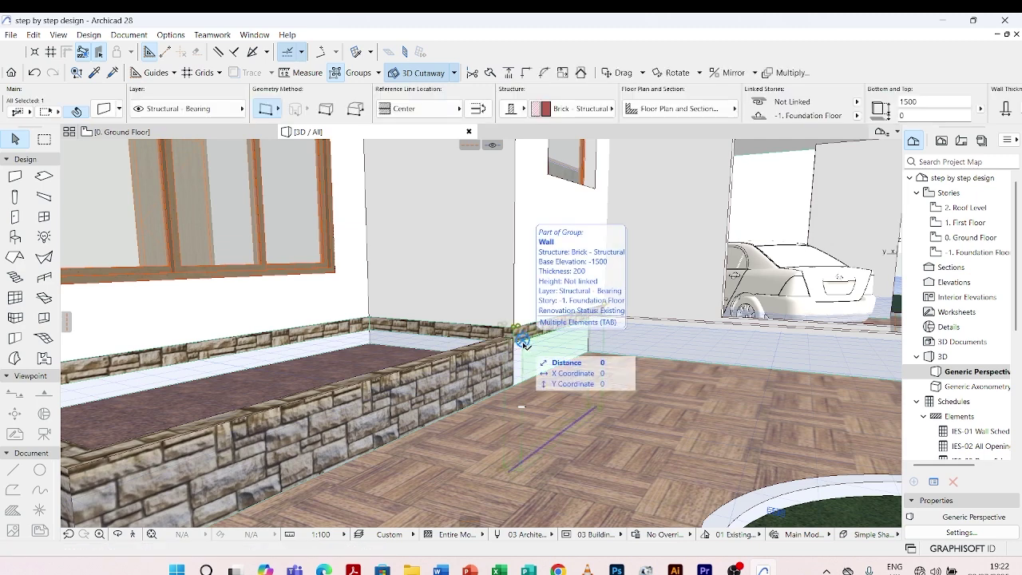
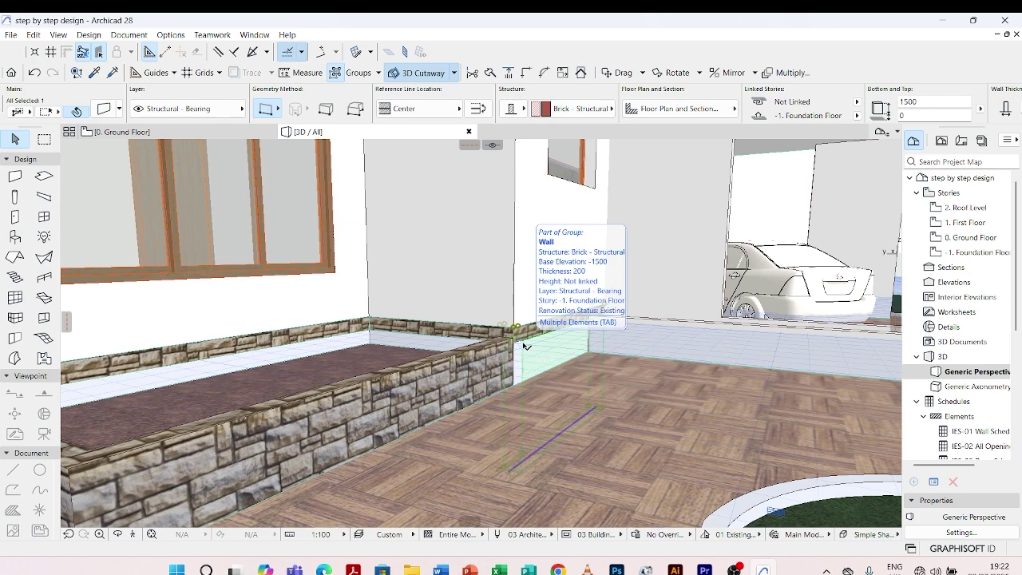
key("Escape")
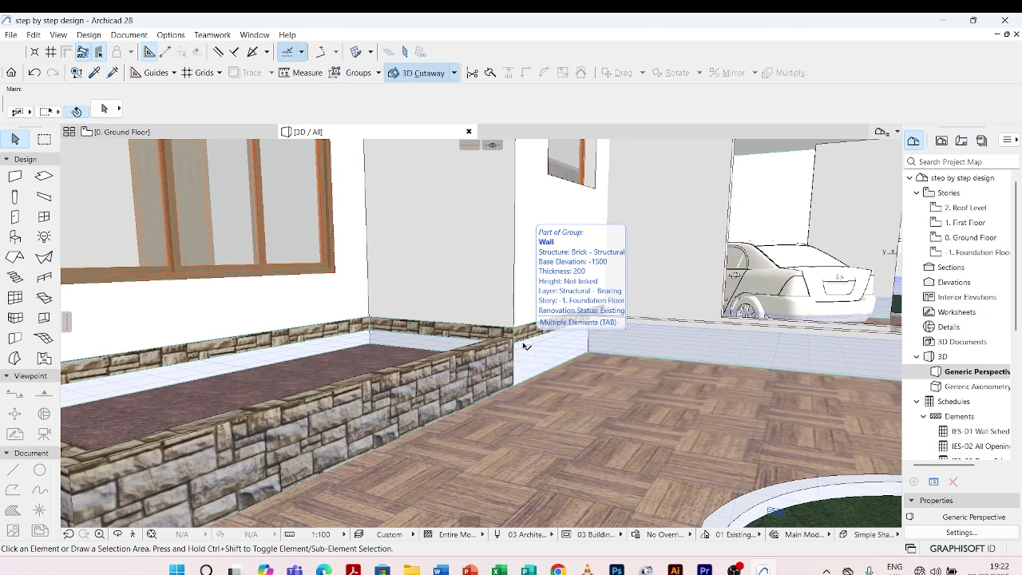
Step: Override all surfaces of the grouped foundation walls showing at the base of the house with Stonework - 02
left_click(526, 345)
scroll(526, 346, "down", 5)
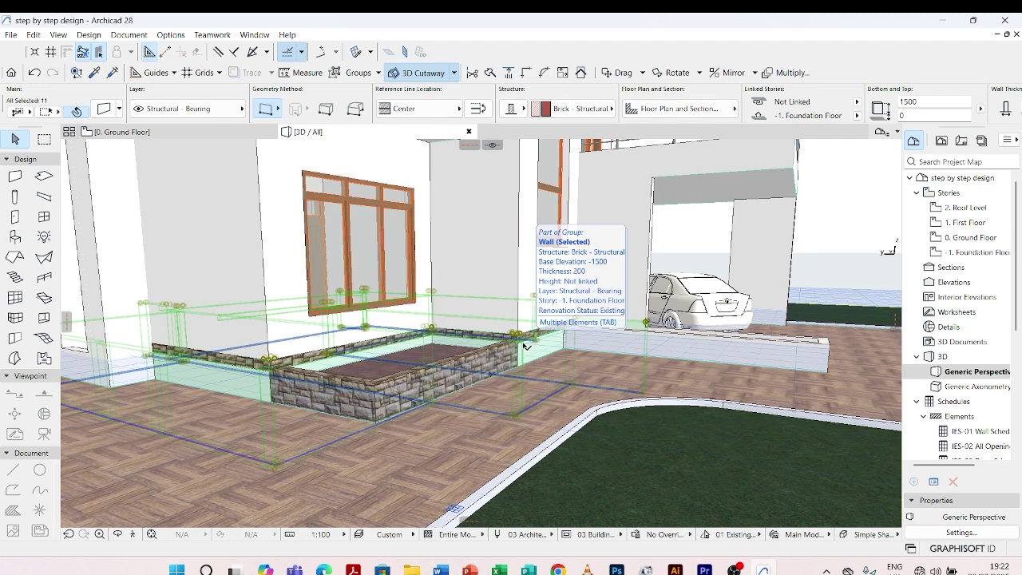
double_click(526, 346)
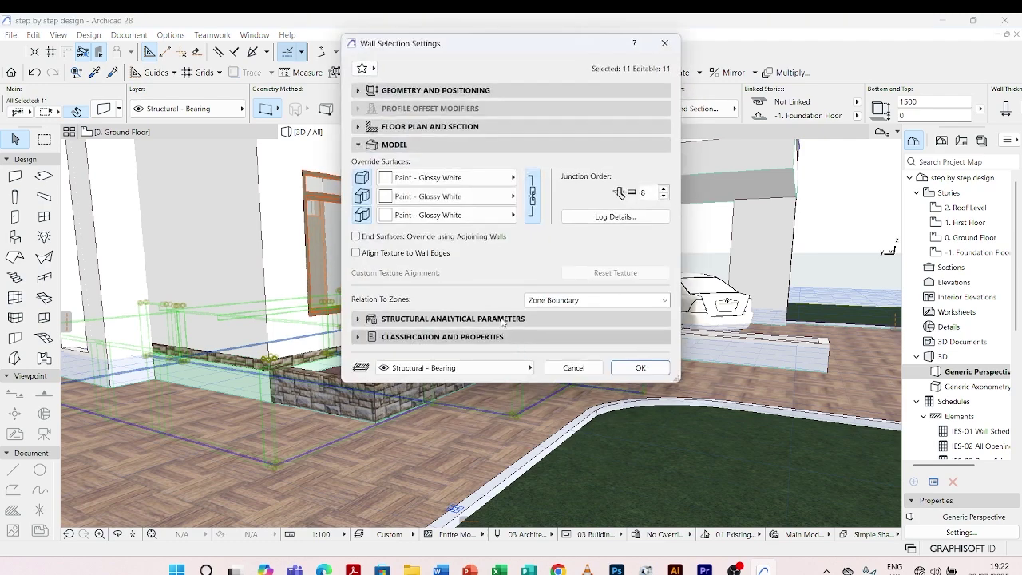
left_click(511, 179)
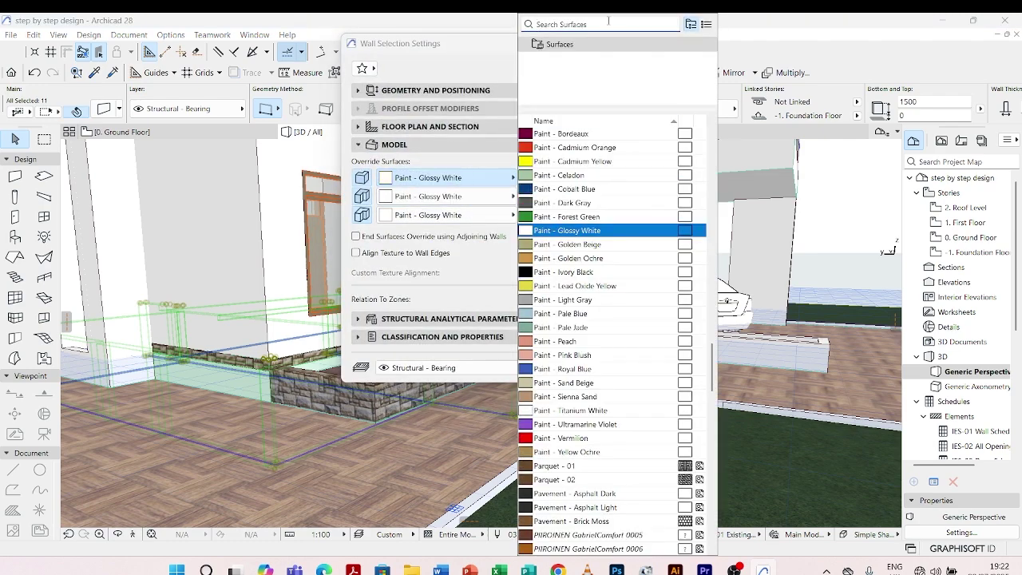
type("STONE")
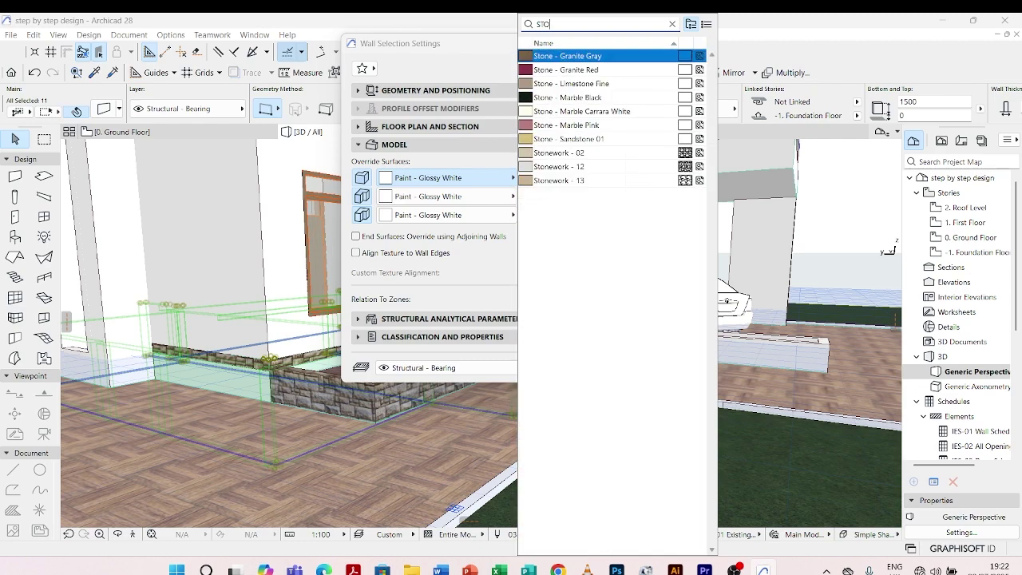
left_click(595, 153)
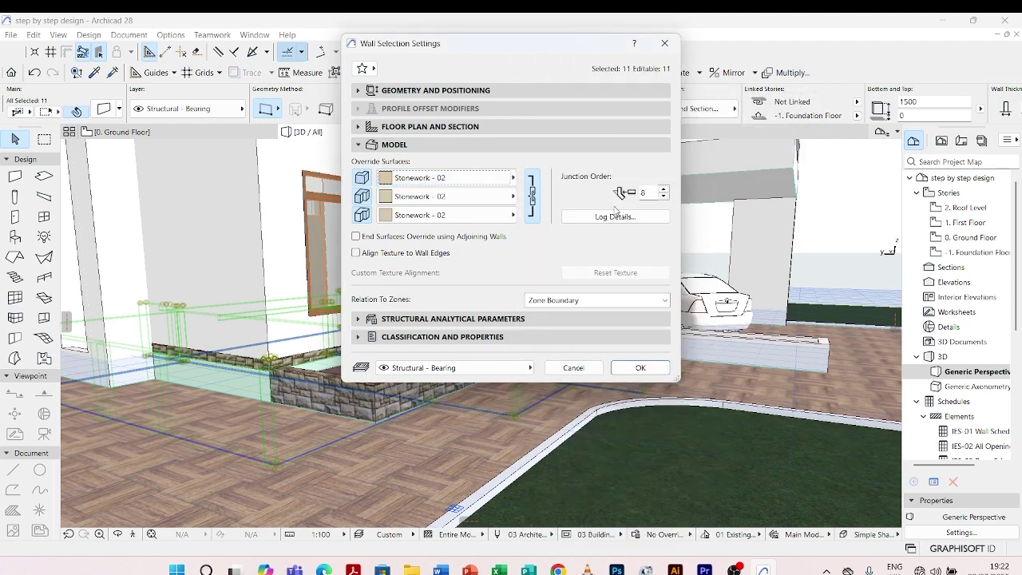
left_click(640, 367)
scroll(565, 377, "down", 4)
middle_click_drag(566, 377, 517, 375, "shift")
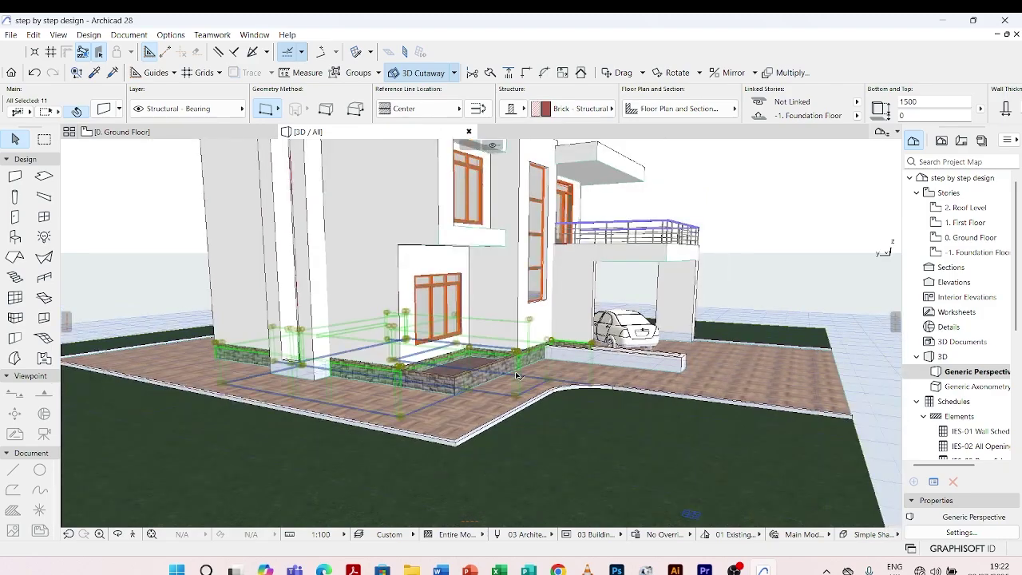
key("Escape")
Step: Override all surfaces of the white wall below the rear porch railing, beside the steps, with Stonework - 02
middle_click_drag(599, 307, 369, 446, "shift")
scroll(465, 408, "up", 3)
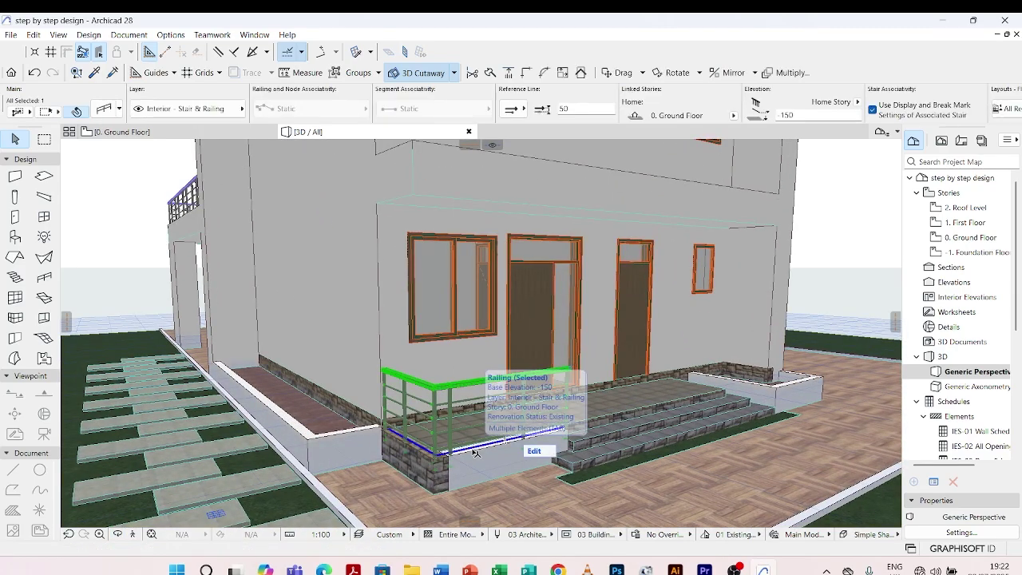
left_click(473, 482)
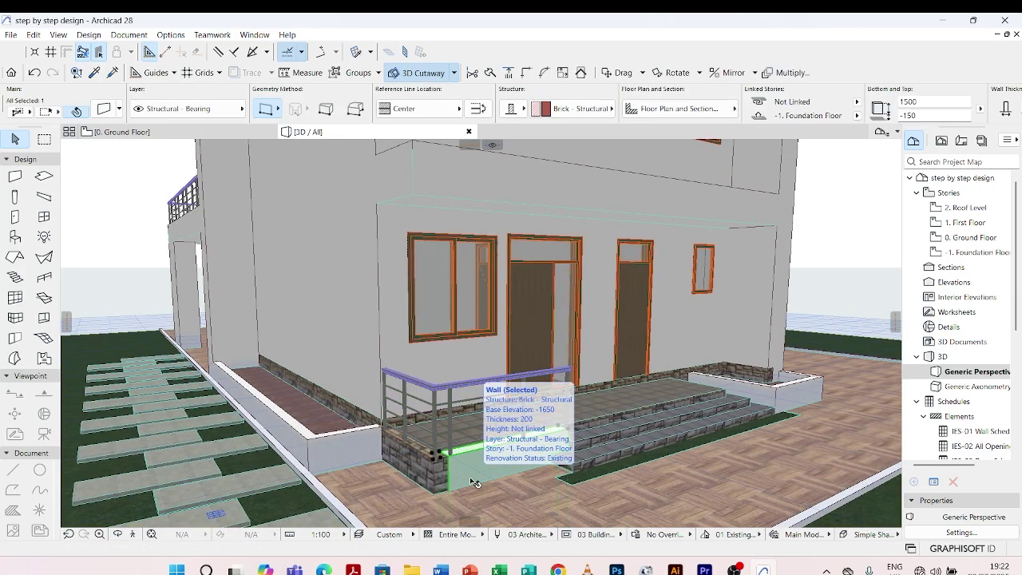
double_click(473, 482)
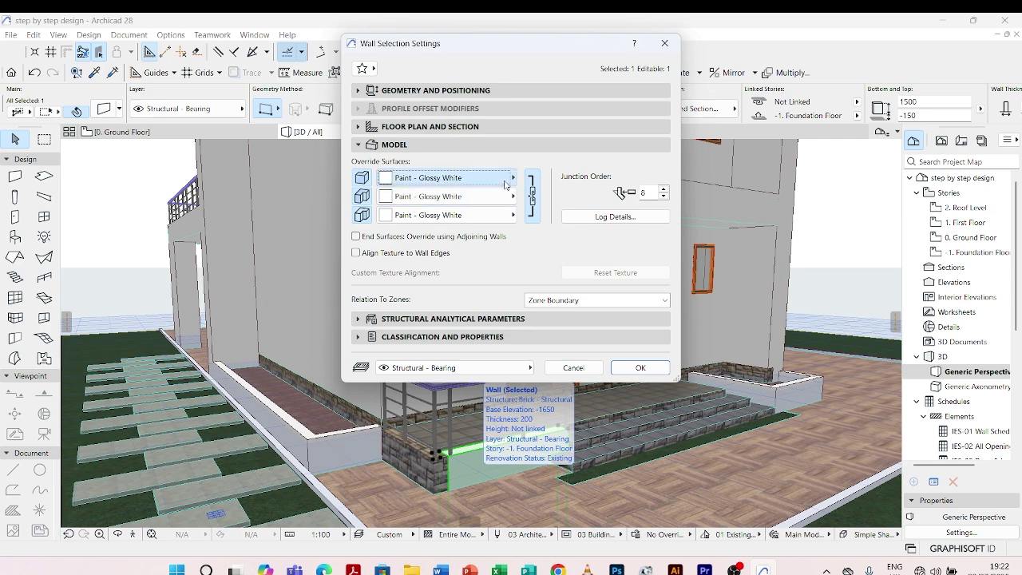
left_click(447, 177)
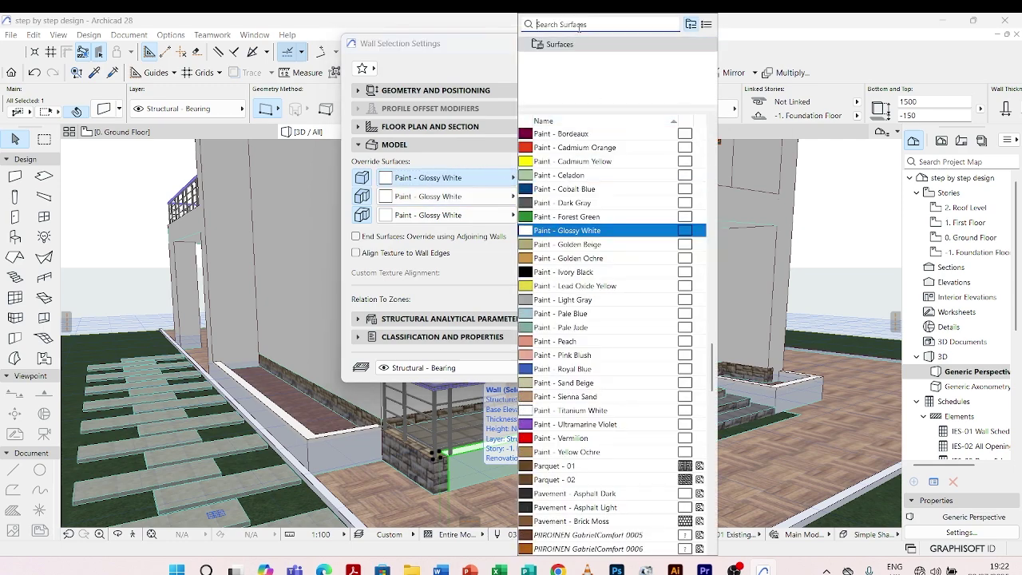
type("STONE")
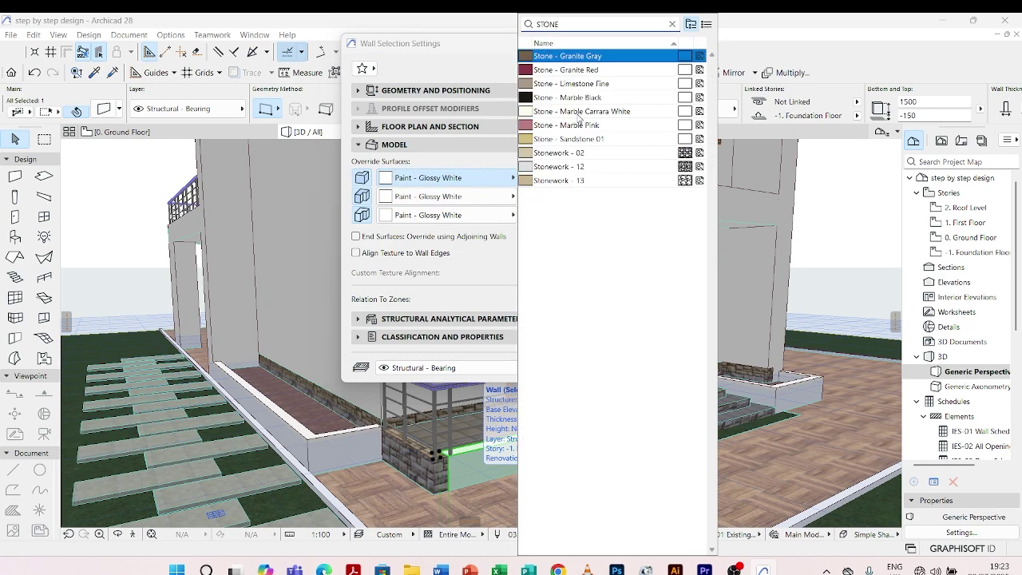
left_click(559, 153)
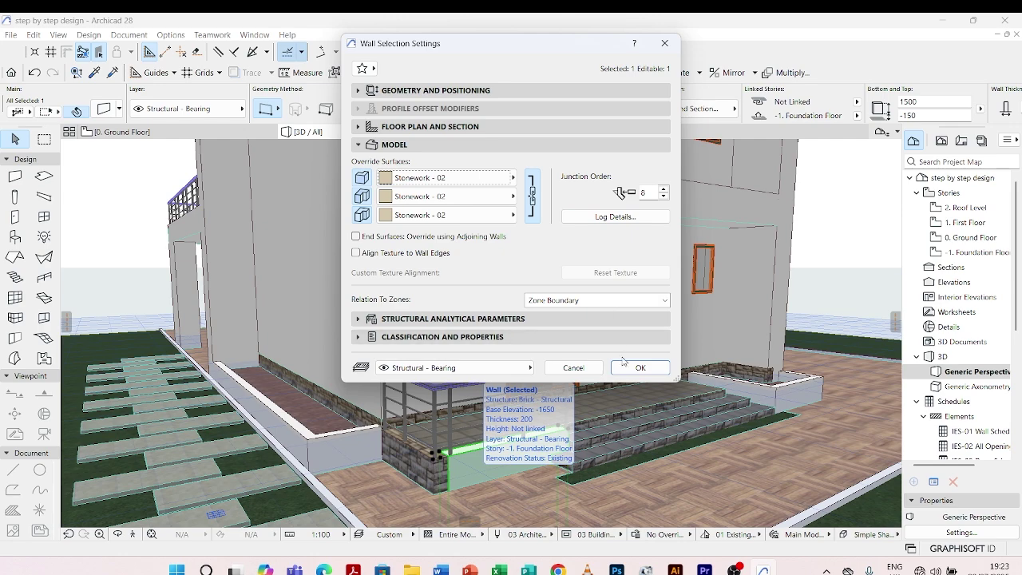
left_click(624, 365)
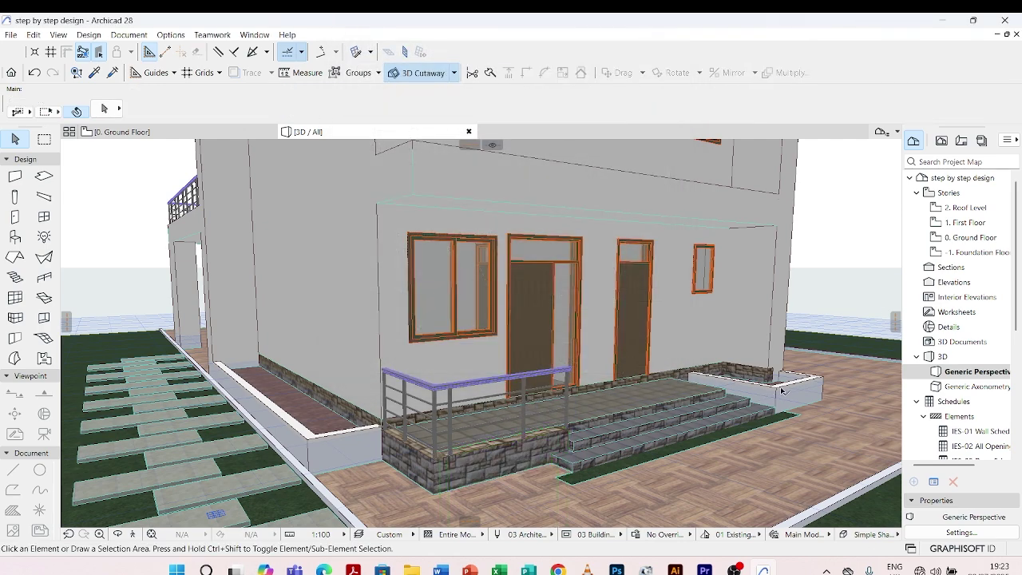
Step: Override all surfaces of the three planter walls beside the rear porch steps and the adjoining grouped foundation walls with Stonework - 02
scroll(596, 430, "down", 2)
scroll(595, 430, "up", 4)
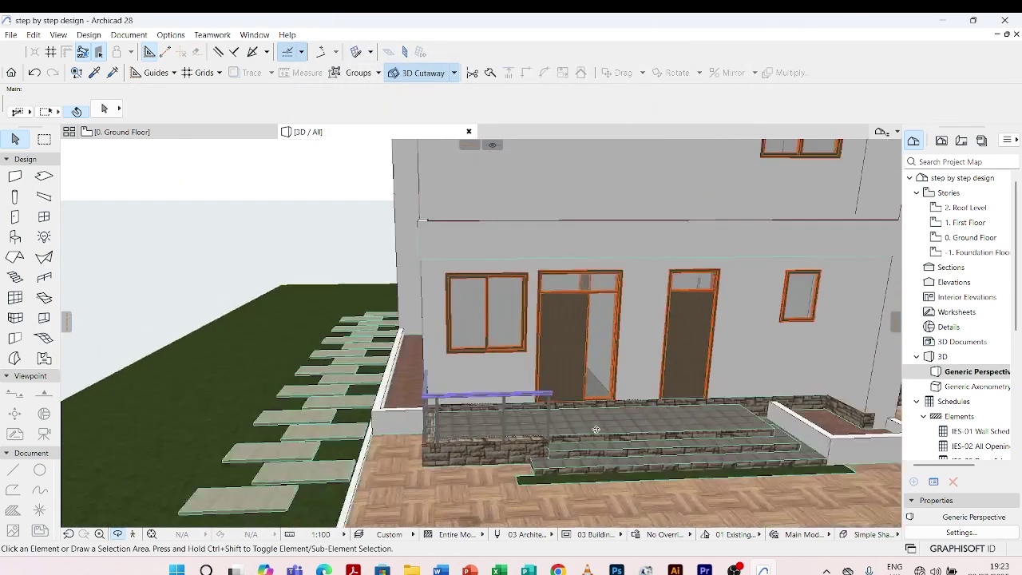
scroll(596, 430, "down", 3)
middle_click_drag(596, 430, 534, 365, "shift")
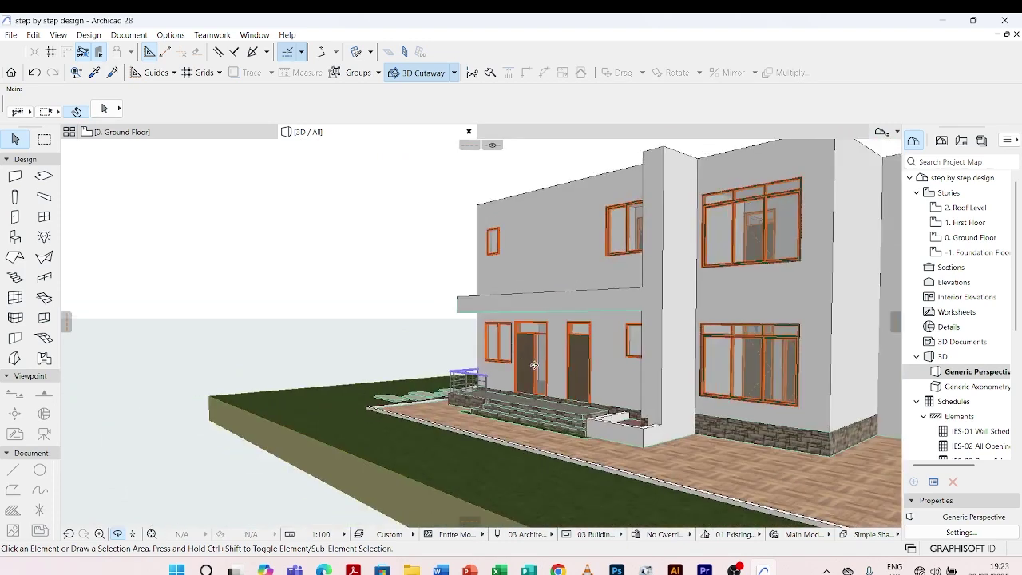
scroll(534, 365, "up", 2)
scroll(730, 483, "up", 2)
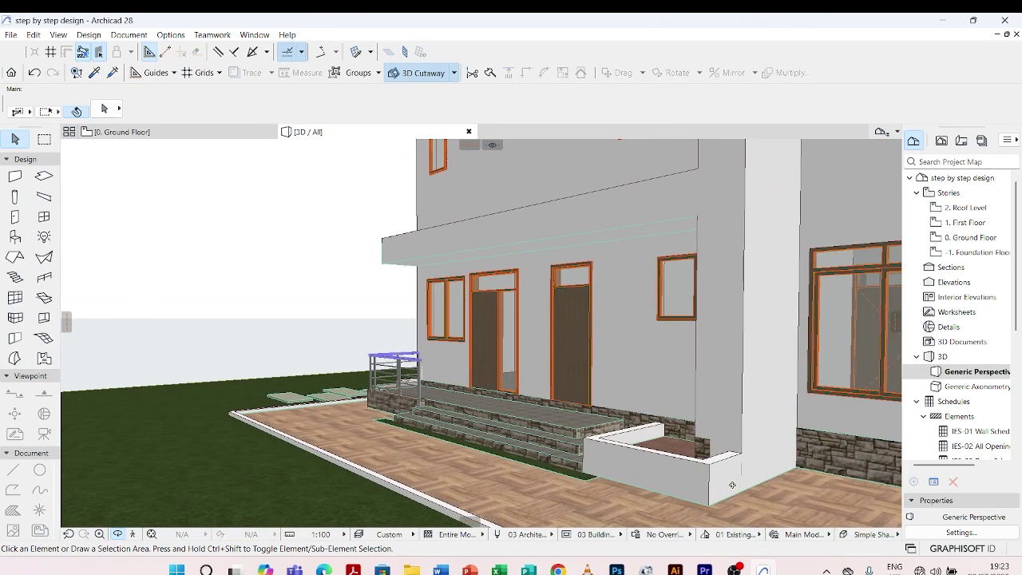
left_click(629, 430)
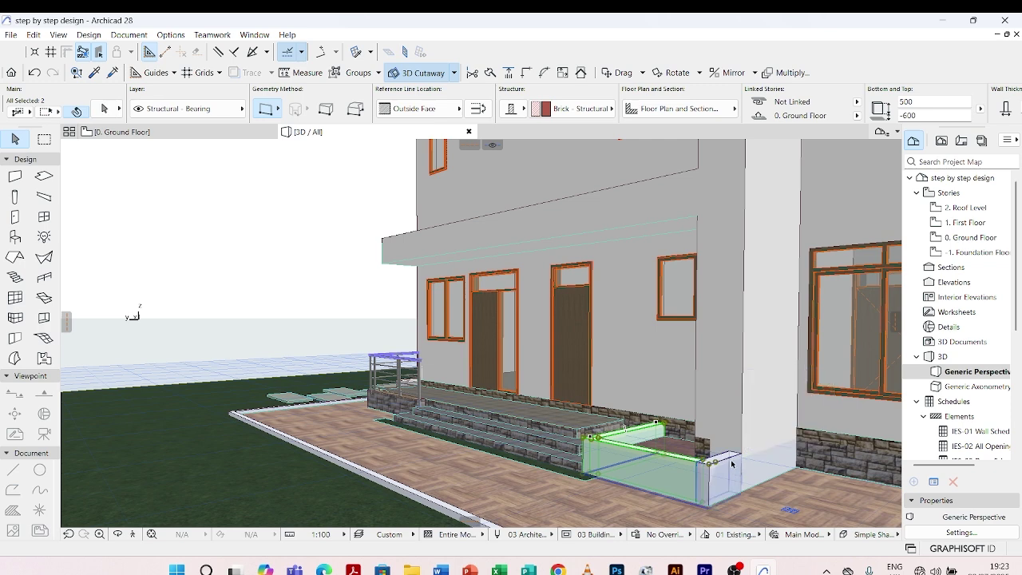
left_click(777, 466, "shift")
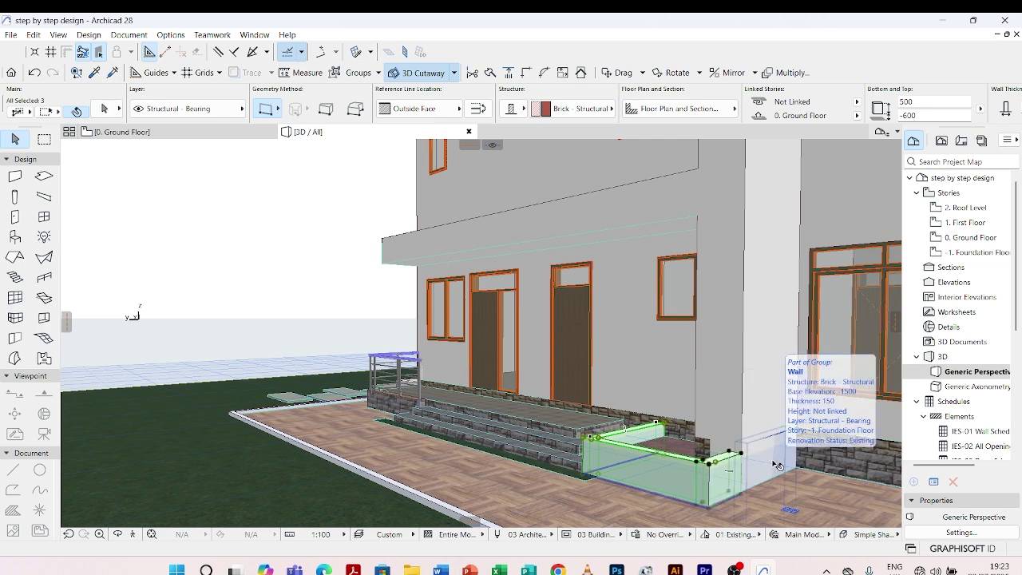
left_click(776, 457, "shift")
left_click(775, 450, "shift")
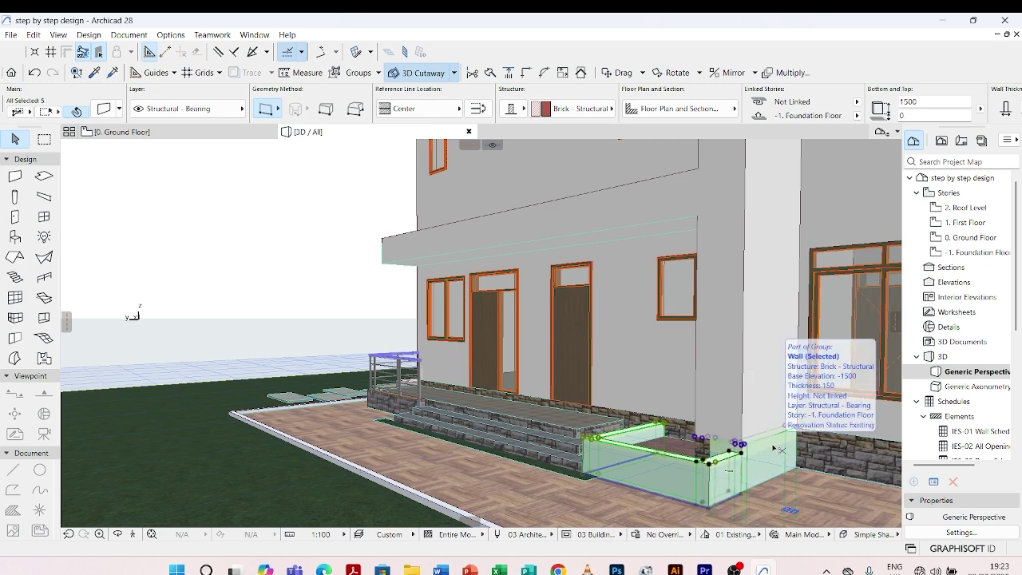
key("ctrl+t")
left_click(447, 178)
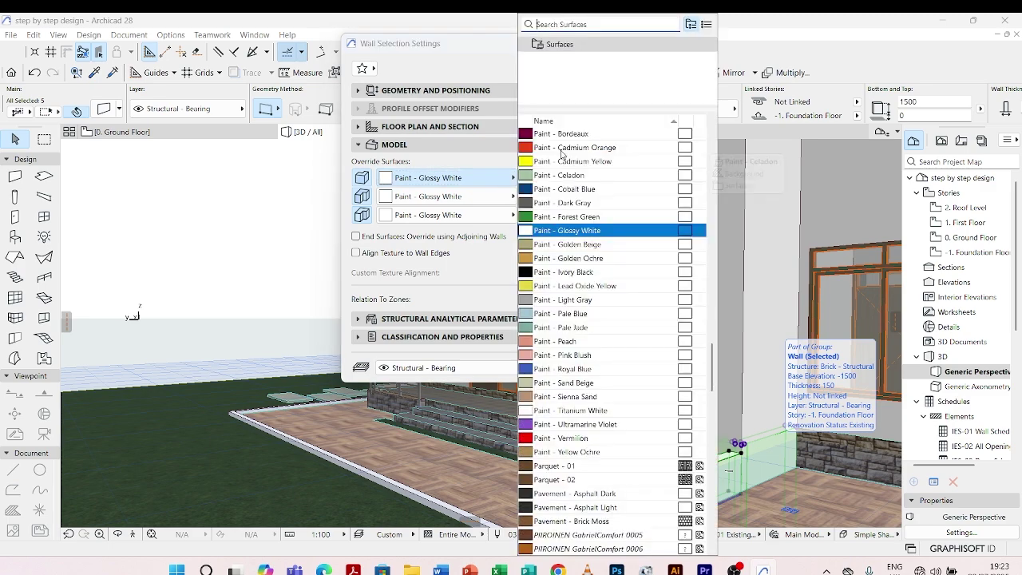
left_click(618, 24)
type("A")
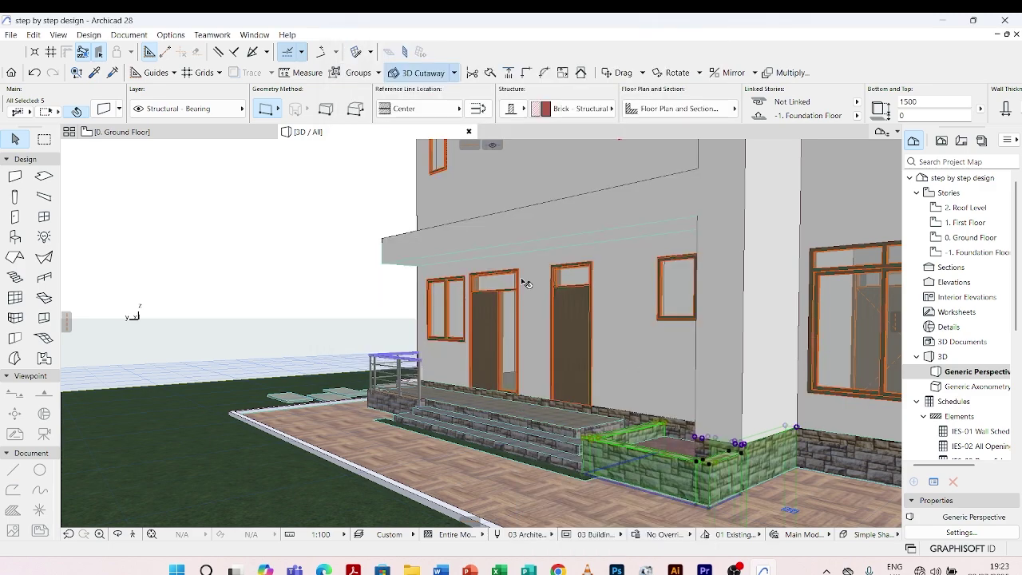
Step: Override all surfaces of the low wall between the two projecting side piers and the foundation wall at each pier with Stonework - 02
middle_click_drag(525, 283, 415, 305, "shift")
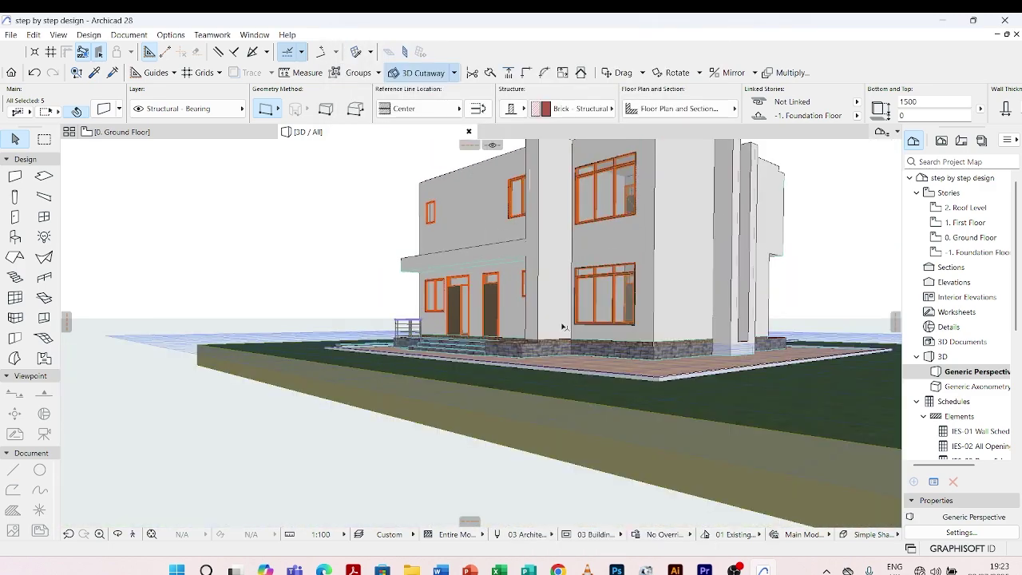
middle_click_drag(530, 370, 765, 363, "shift")
scroll(765, 362, "up", 5)
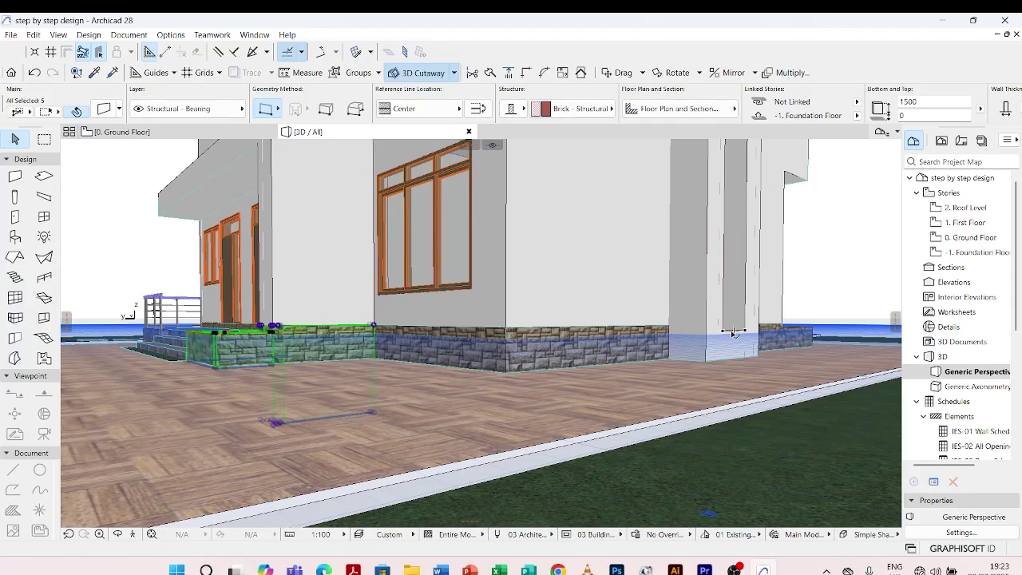
scroll(735, 332, "up", 4)
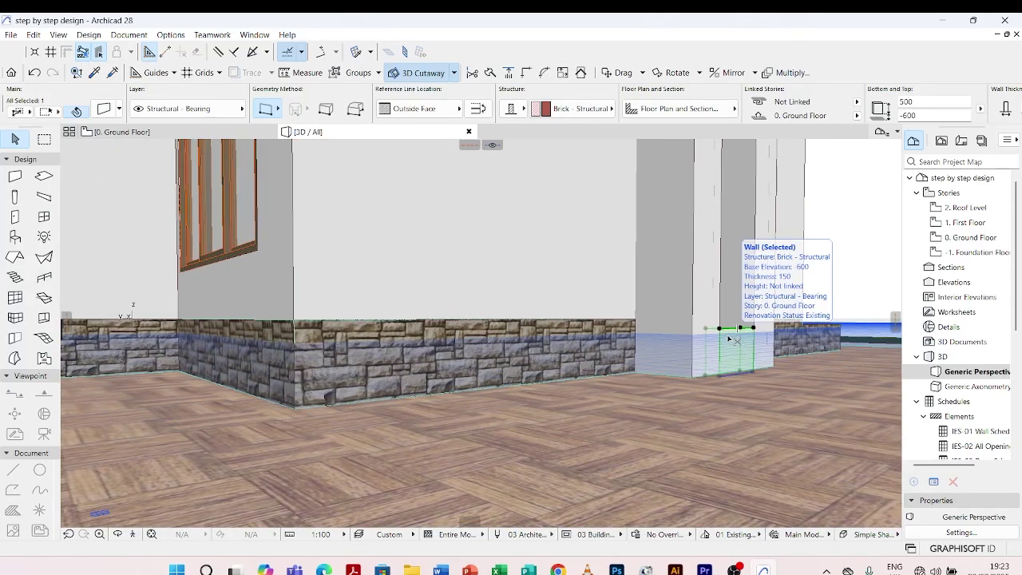
left_click(730, 339)
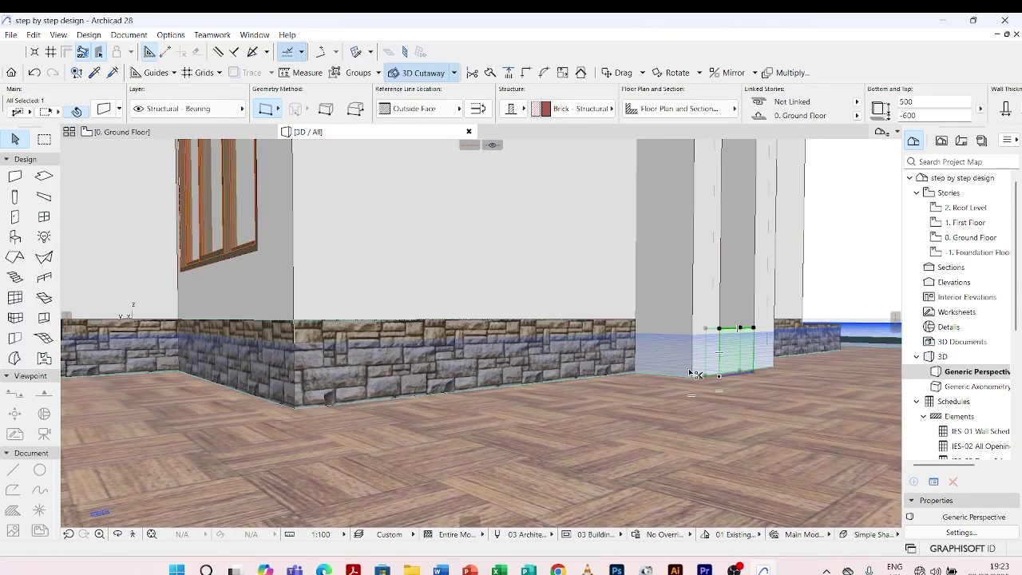
left_click(685, 361, "shift")
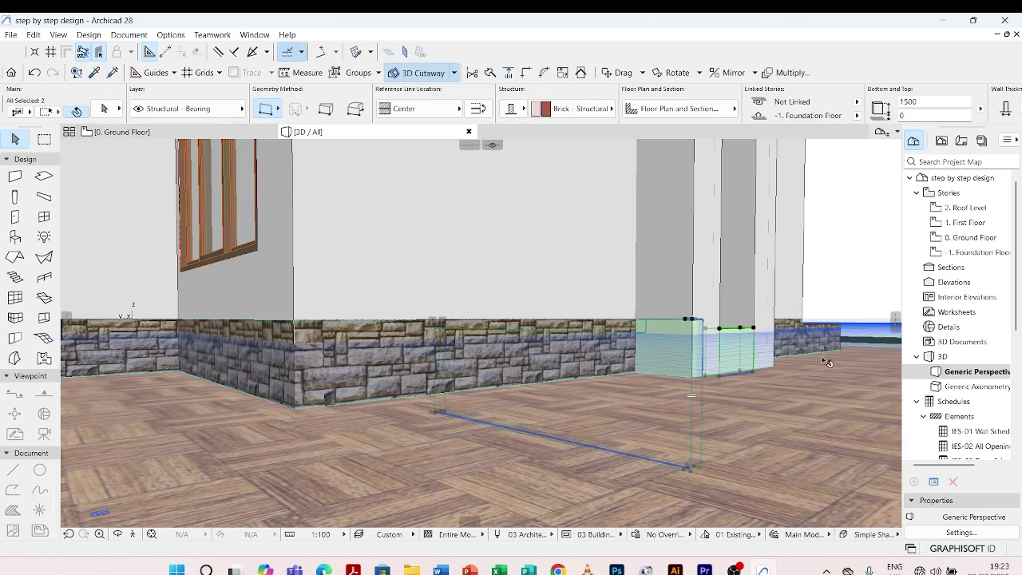
scroll(723, 365, "up", 2)
left_click(796, 318, "shift")
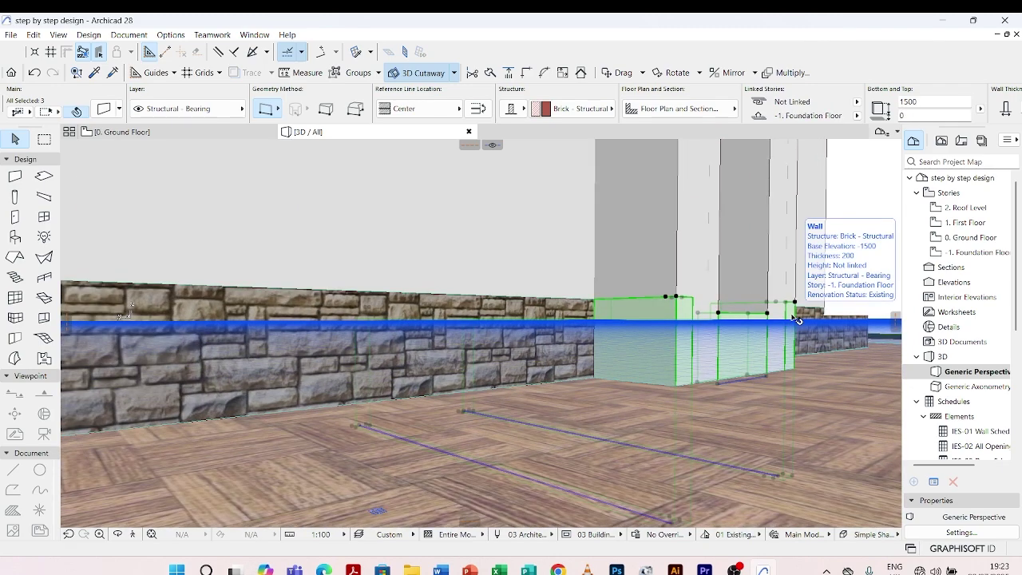
key("ctrl+t")
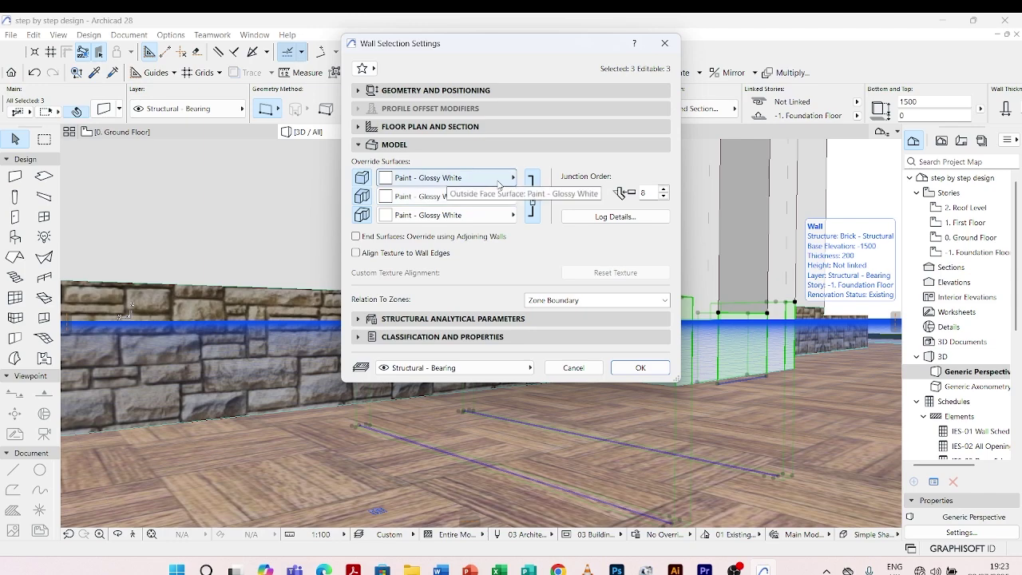
left_click(463, 179)
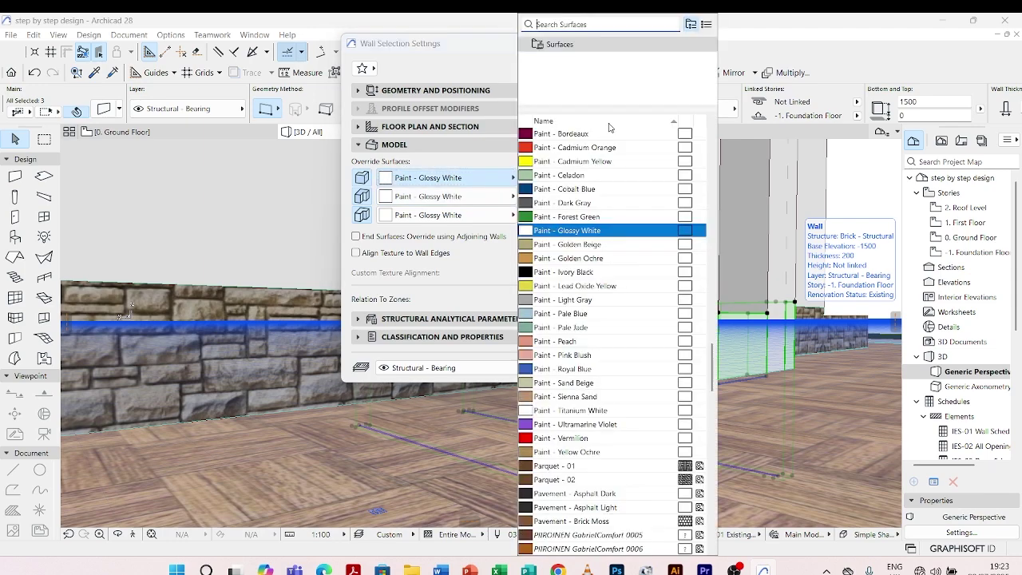
left_click(572, 24)
type("ST")
type("ONE")
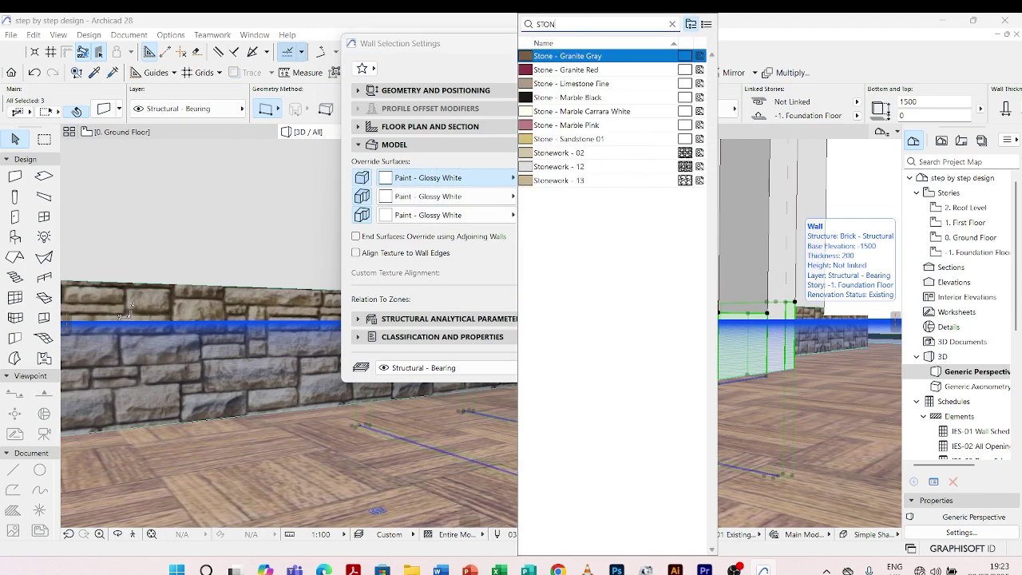
left_click(563, 155)
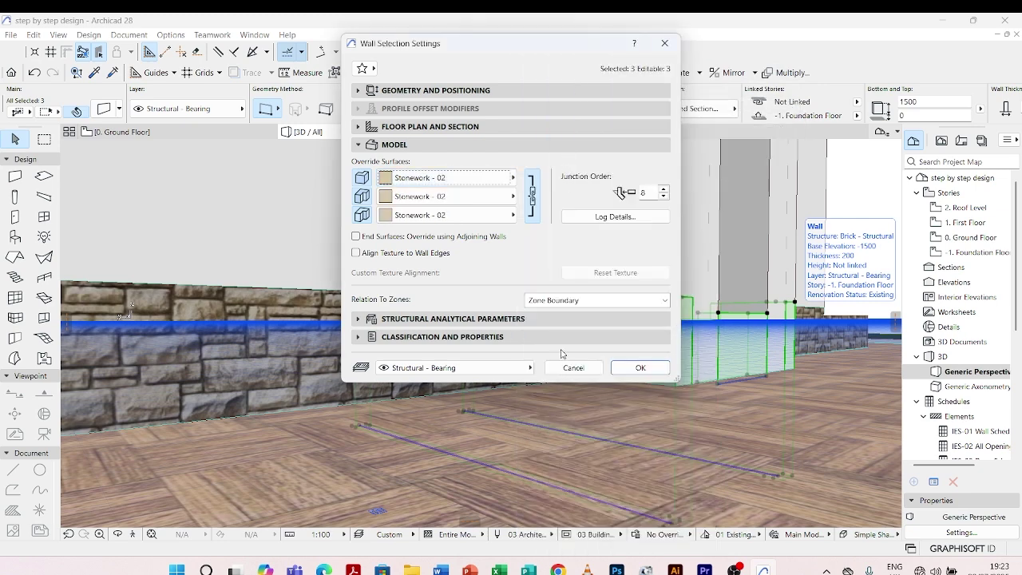
left_click(633, 368)
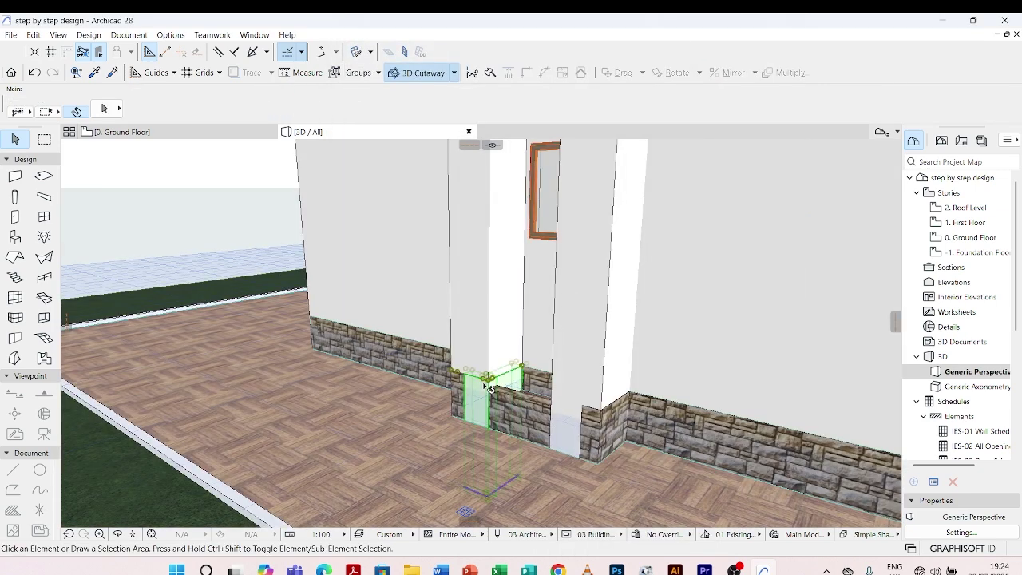
Step: Override all surfaces of the four remaining white foundation walls under the two side piers with Stonework - 02, and clear the selection
left_click(484, 386)
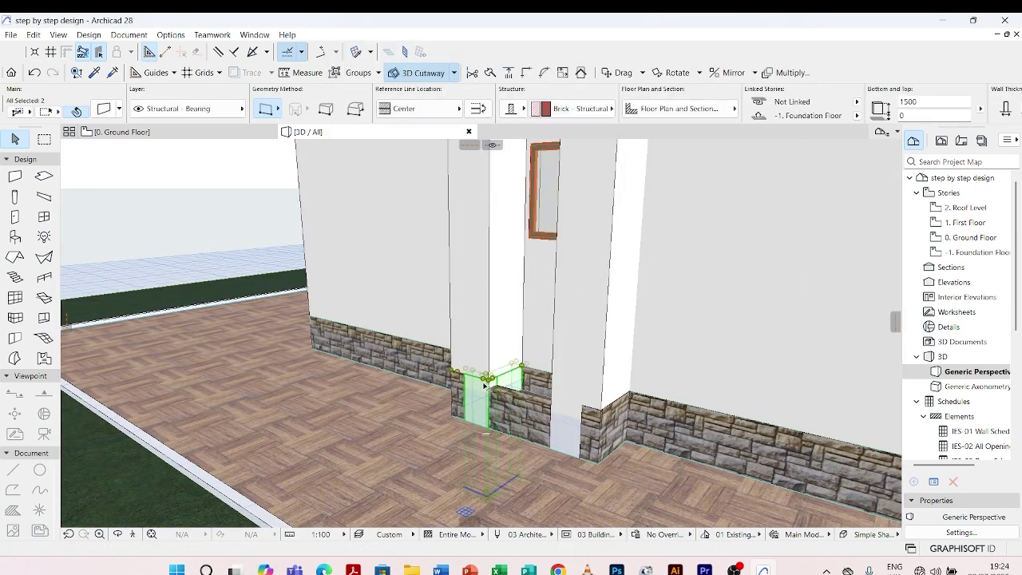
left_click(559, 413, "shift")
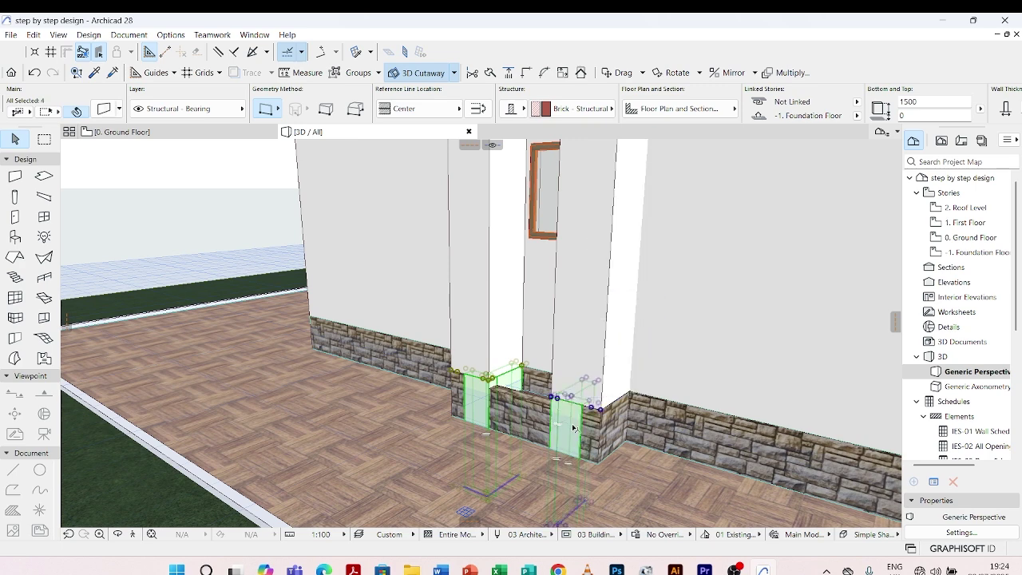
key("ctrl+t")
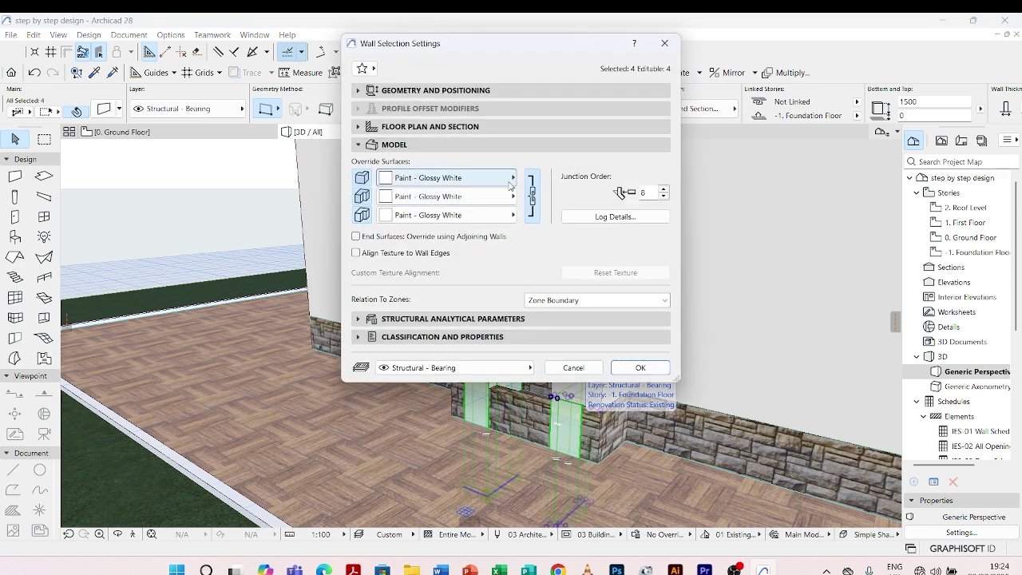
left_click(447, 177)
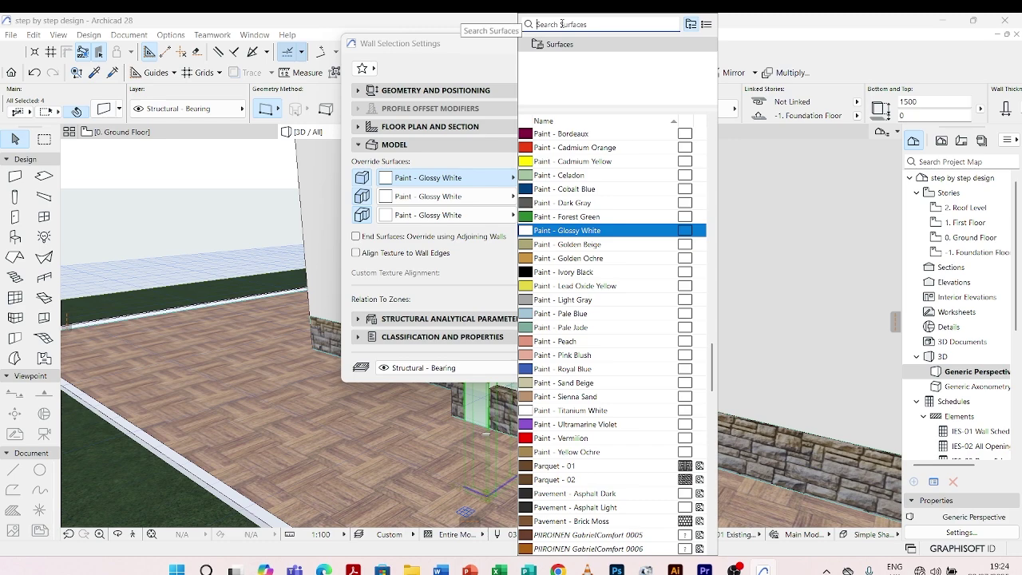
type("STON")
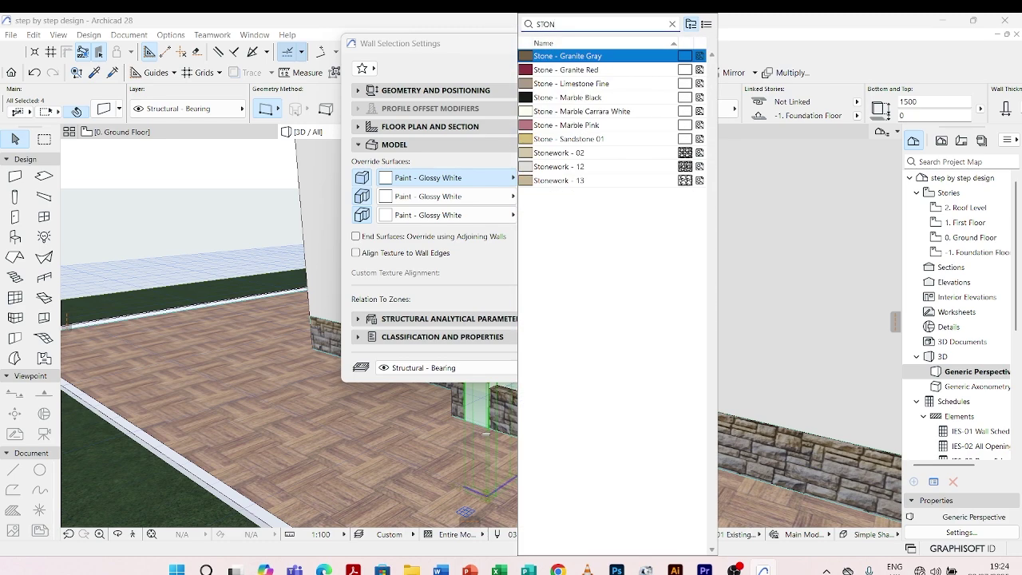
type("S")
key("BackSpace")
type("E")
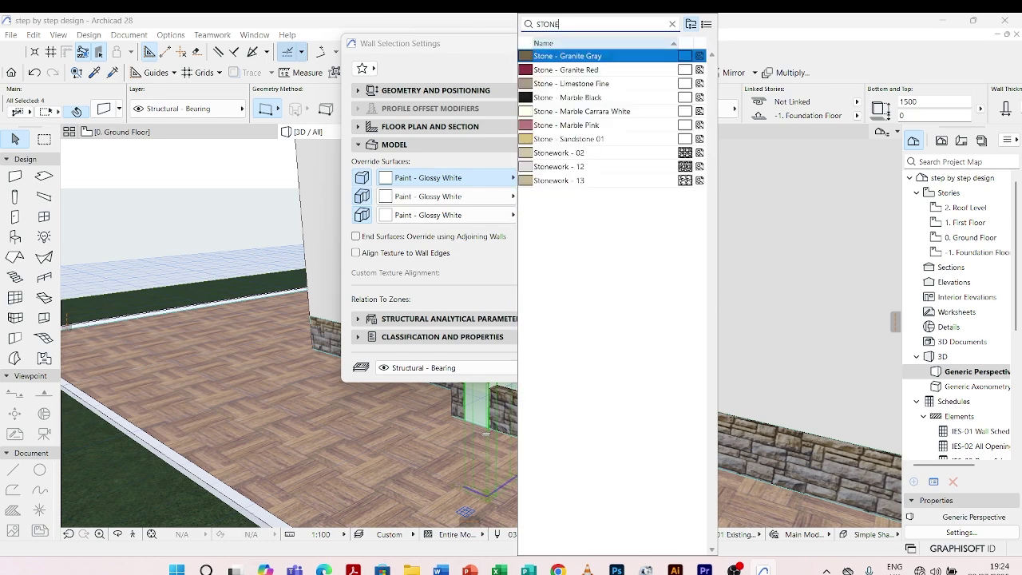
left_click(559, 153)
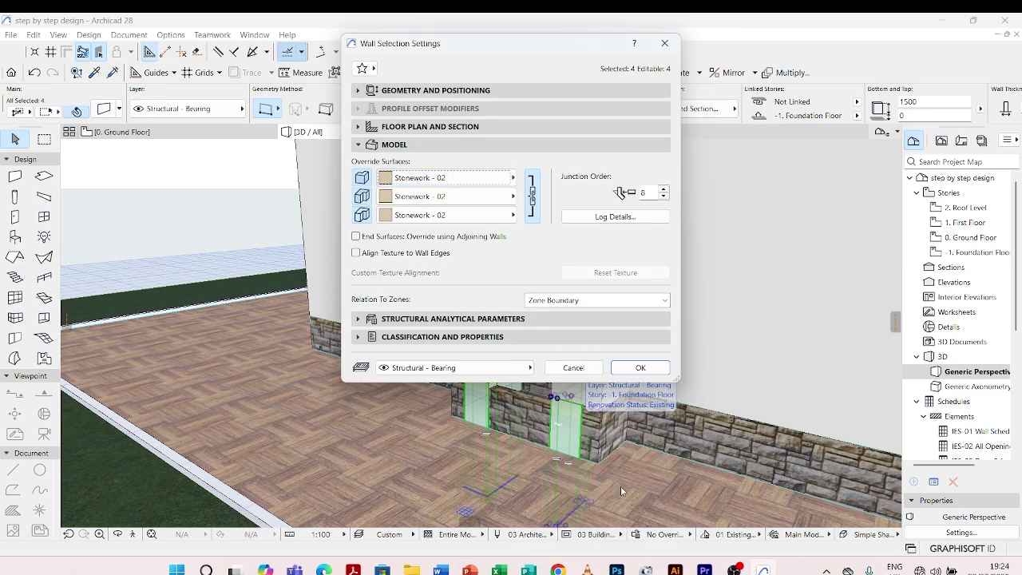
left_click(641, 368)
scroll(472, 381, "down", 6)
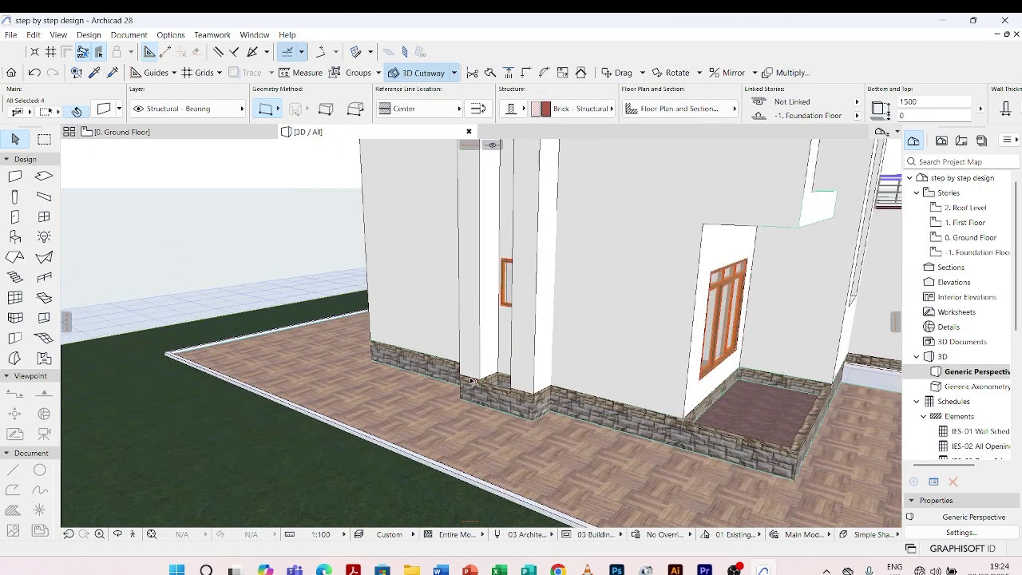
key("Escape")
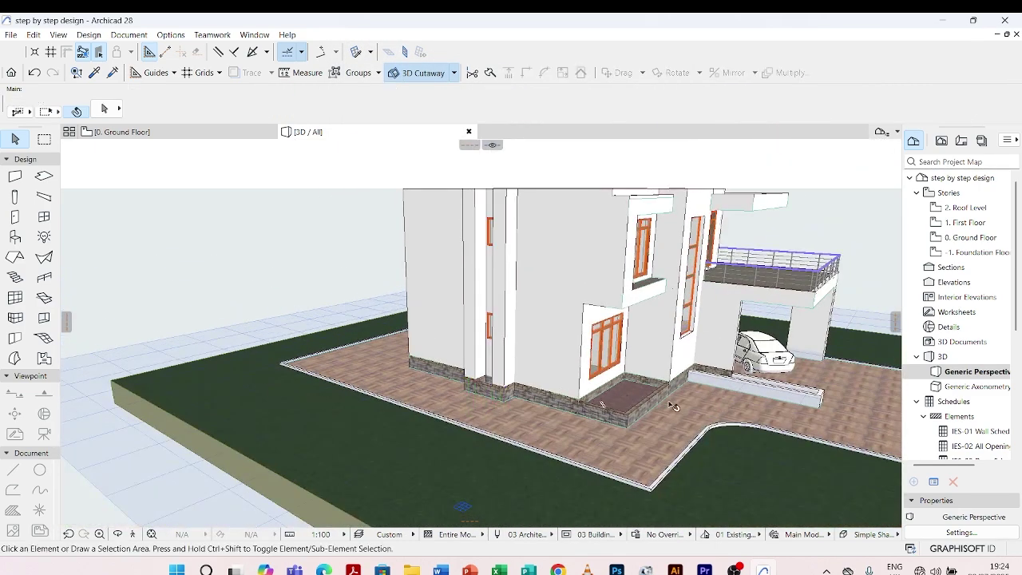
Step: Override all surfaces of the three grouped low planter walls beside the carport with Paint - Sand Beige, and clear the selection
scroll(673, 407, "up", 5)
left_click(638, 367)
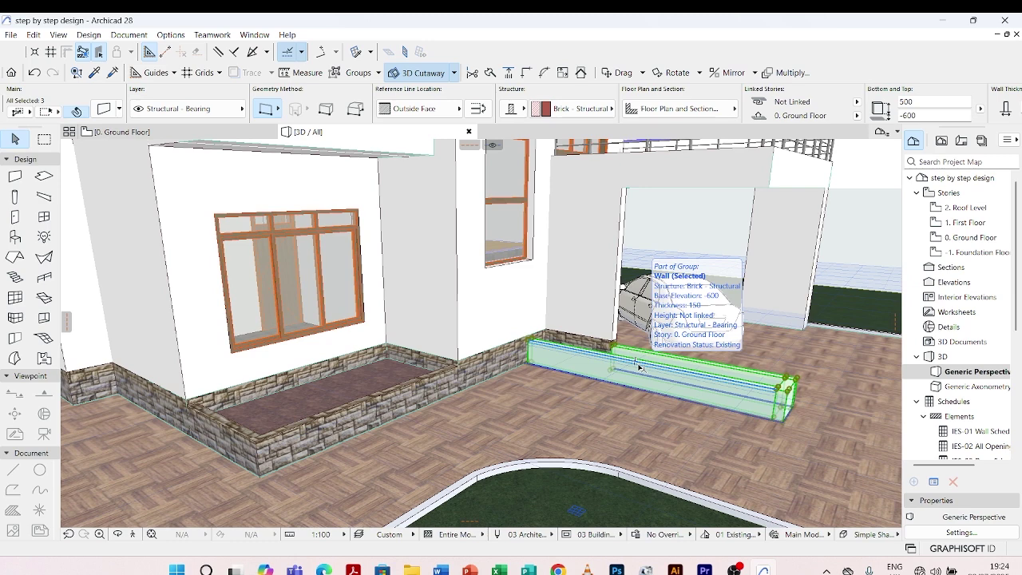
double_click(642, 369)
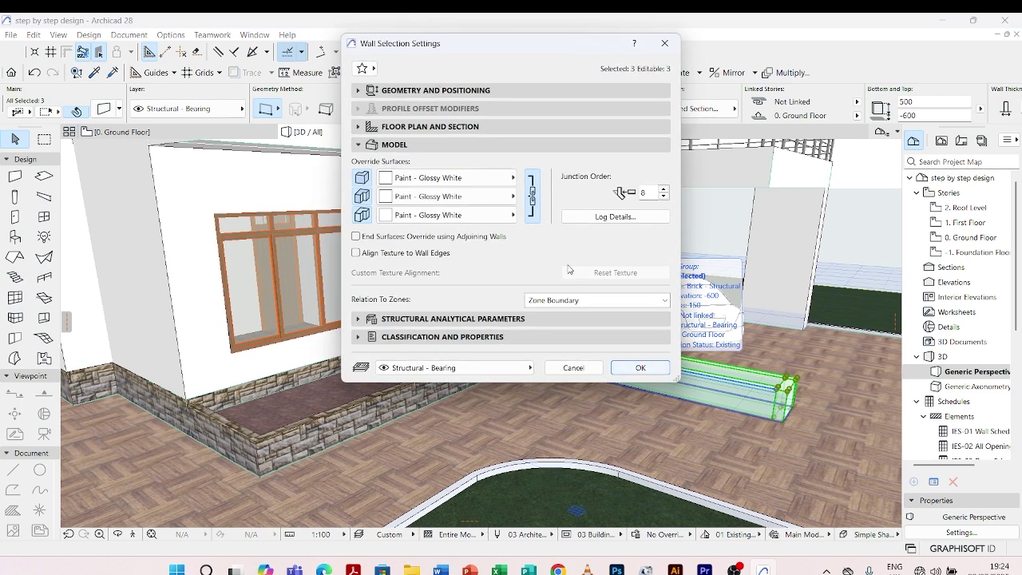
left_click(479, 178)
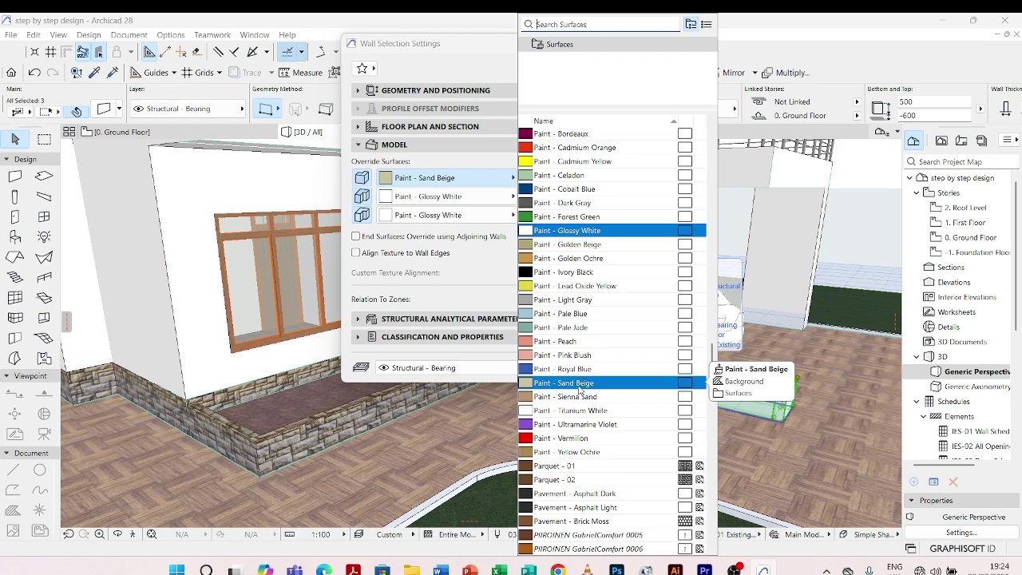
left_click(565, 384)
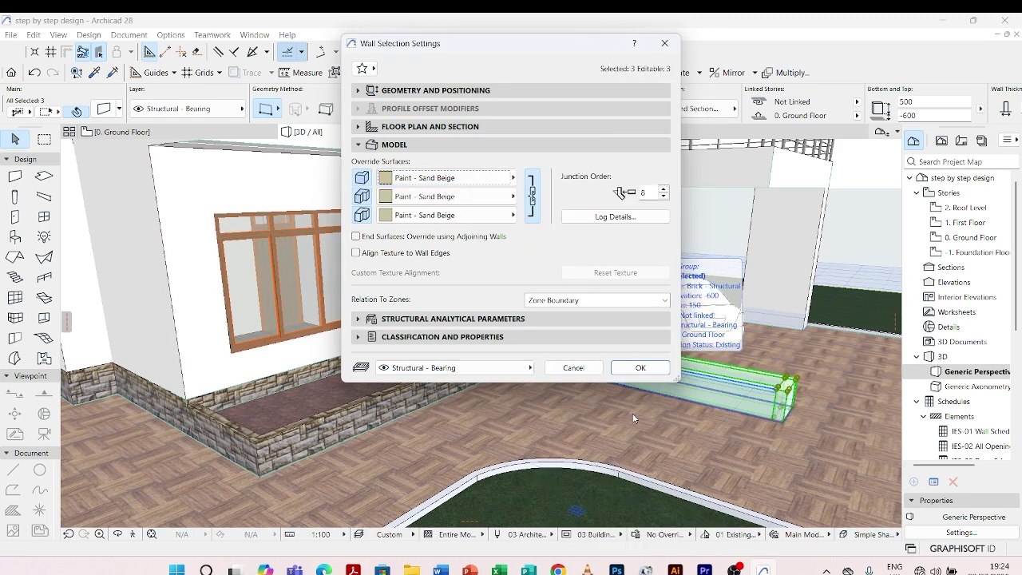
left_click(641, 367)
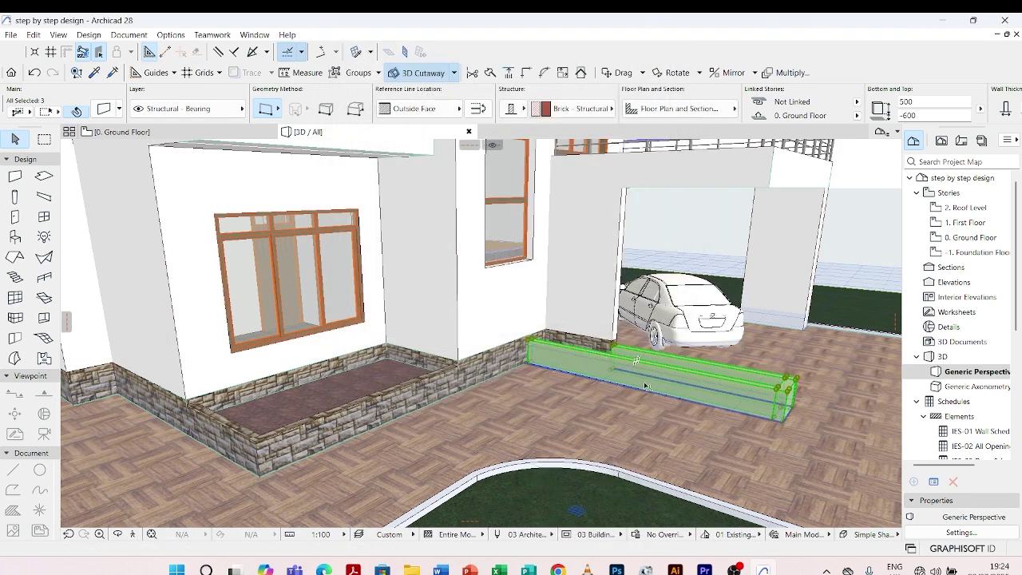
key("Escape")
scroll(543, 341, "down", 2)
scroll(387, 407, "up", 2)
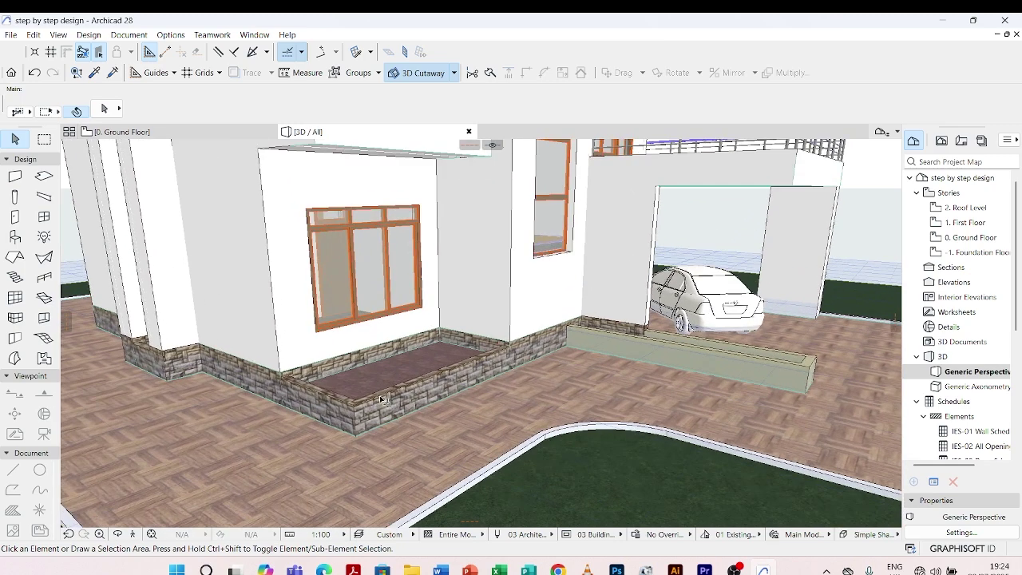
Step: Pick up the settings of the beige planter wall beside the carport and transfer them to the two outer planter walls below the front ground-floor window
left_click(382, 397)
key("Escape")
left_click(94, 73)
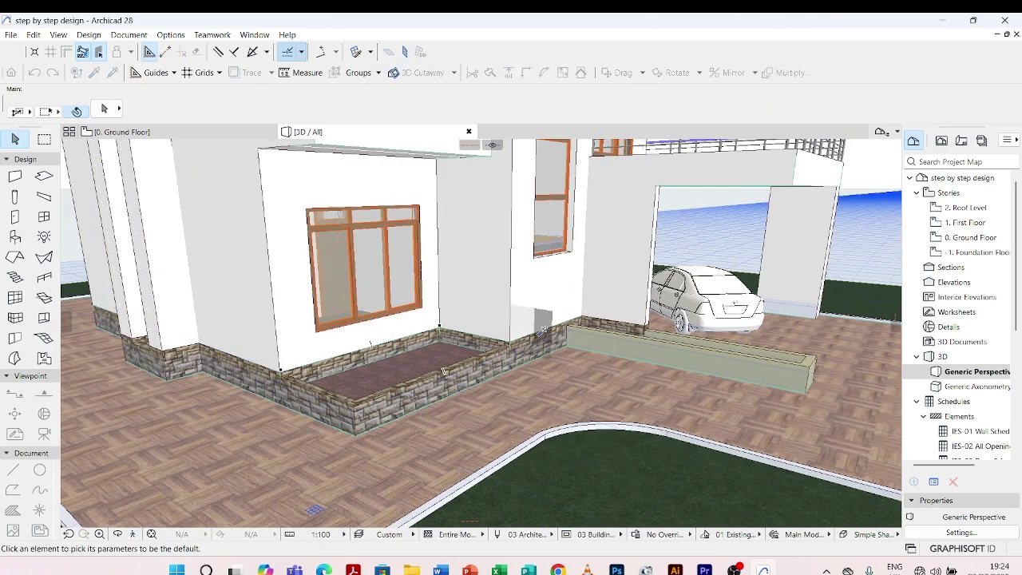
left_click(675, 347)
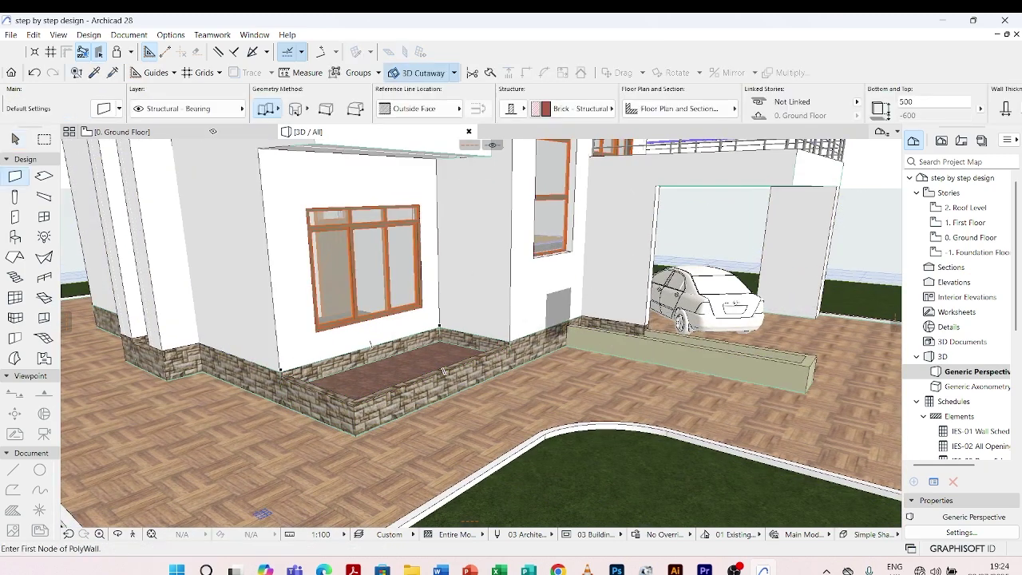
left_click(112, 73)
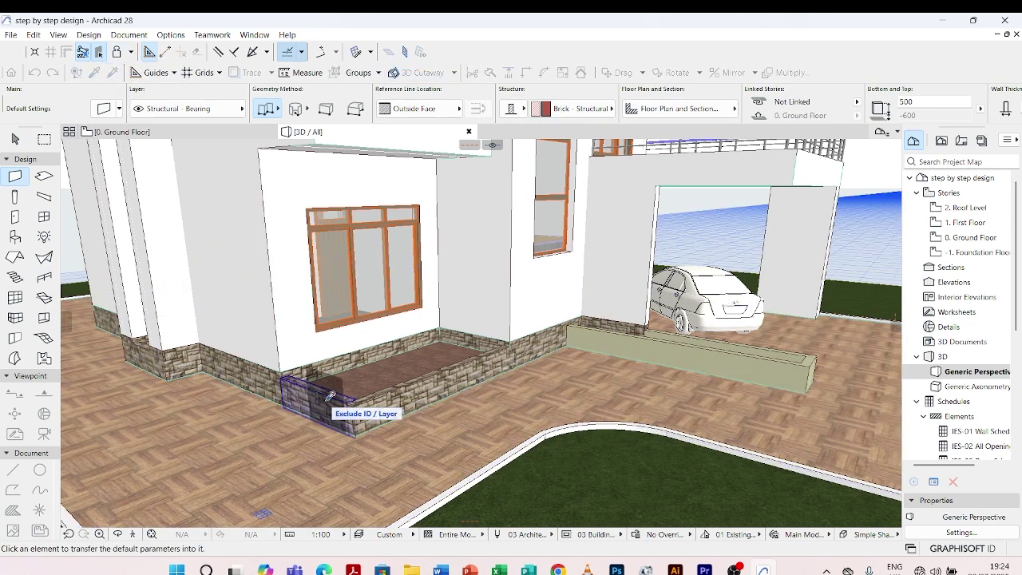
left_click(341, 402)
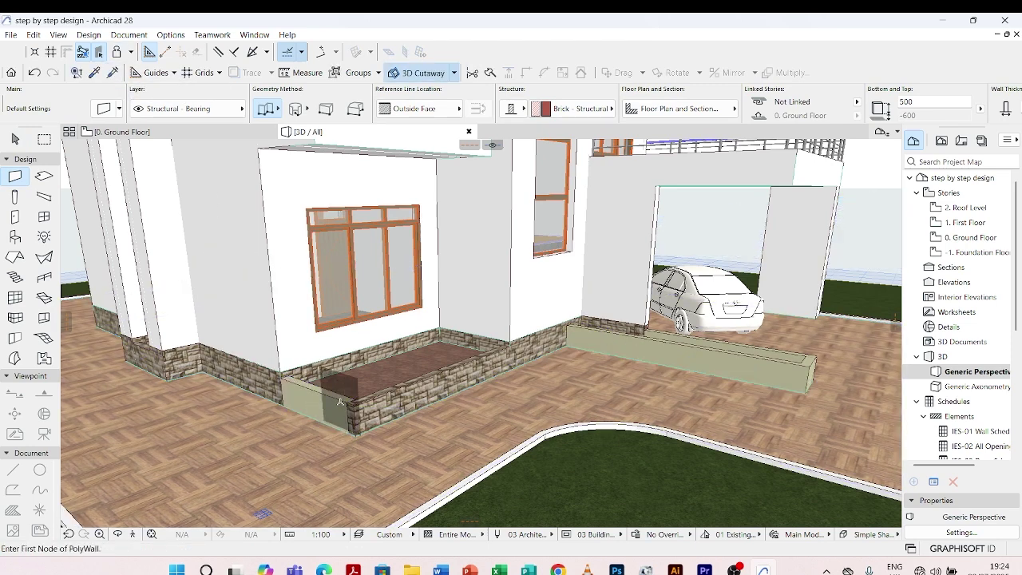
left_click(113, 73)
left_click(425, 369)
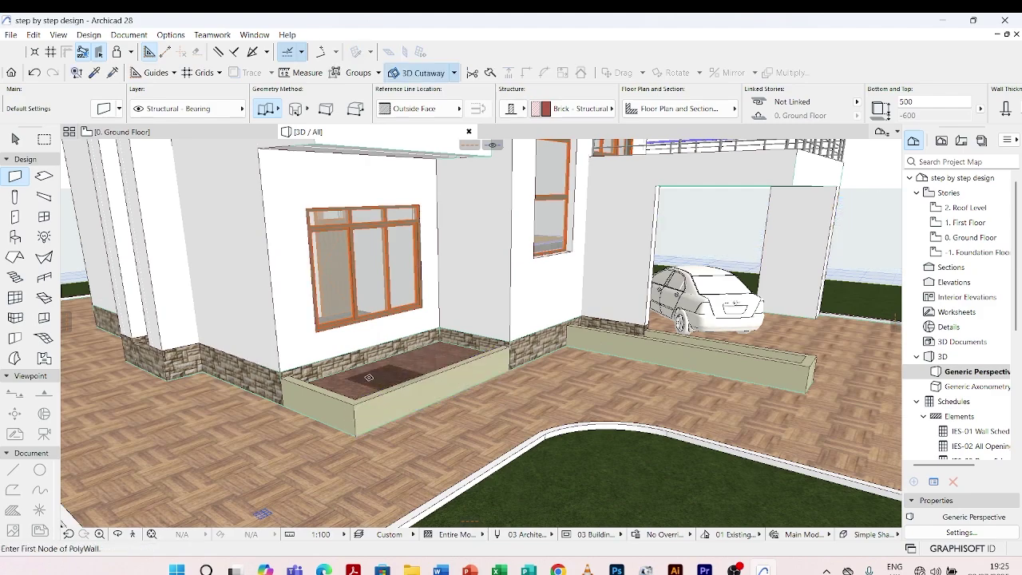
Step: Transfer the beige wall settings to the three walls of the small planter beside the rear porch steps
middle_click_drag(425, 369, 214, 327, "shift")
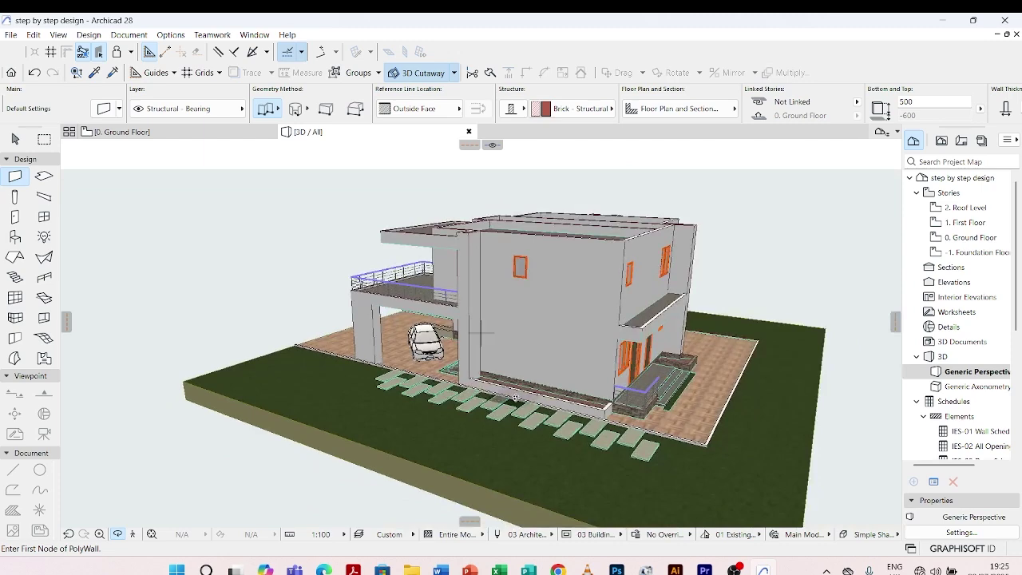
middle_click_drag(515, 398, 288, 393, "shift")
middle_click_drag(527, 395, 240, 375, "shift")
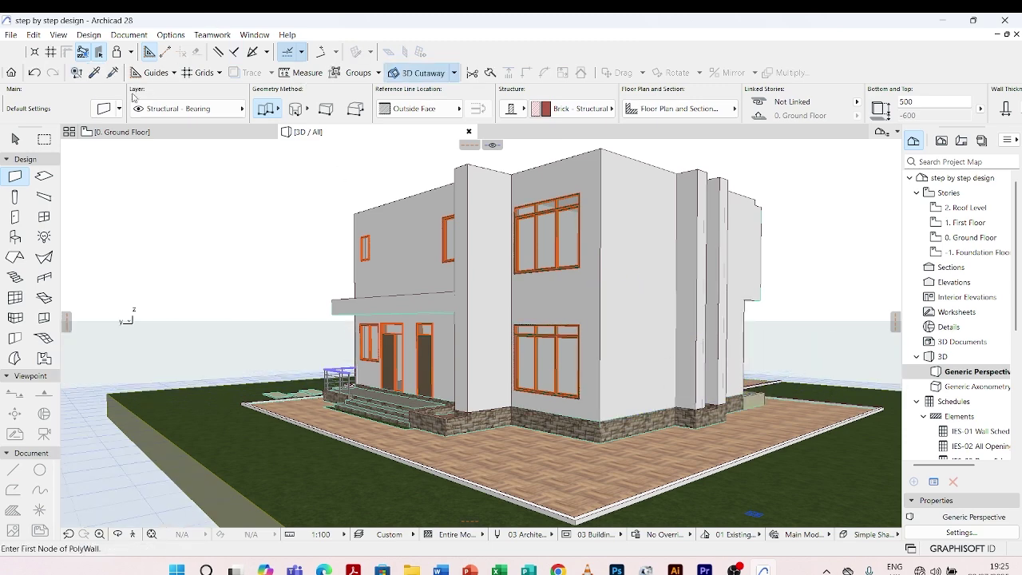
left_click(112, 72)
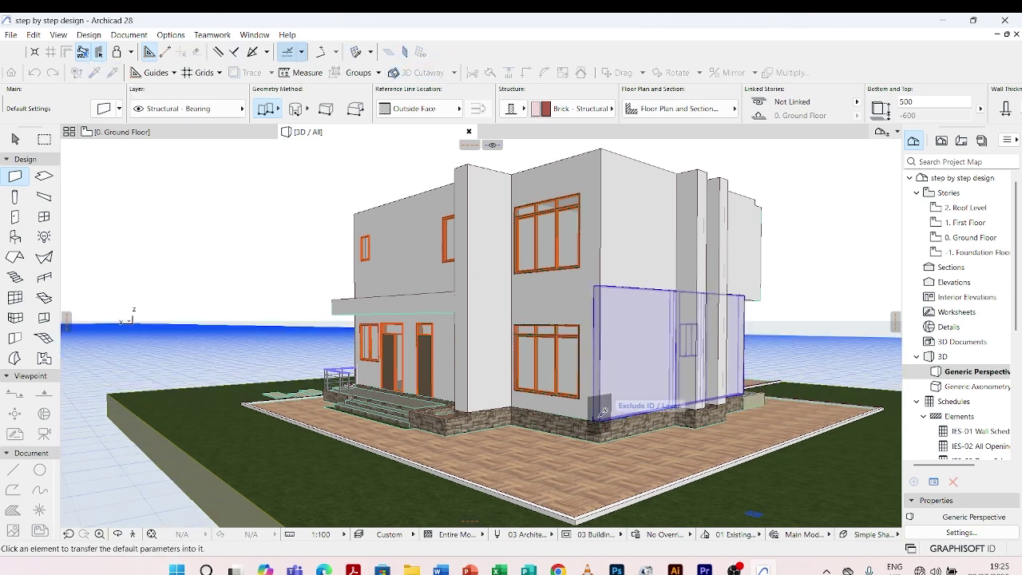
scroll(483, 416, "up", 3)
left_click(401, 415)
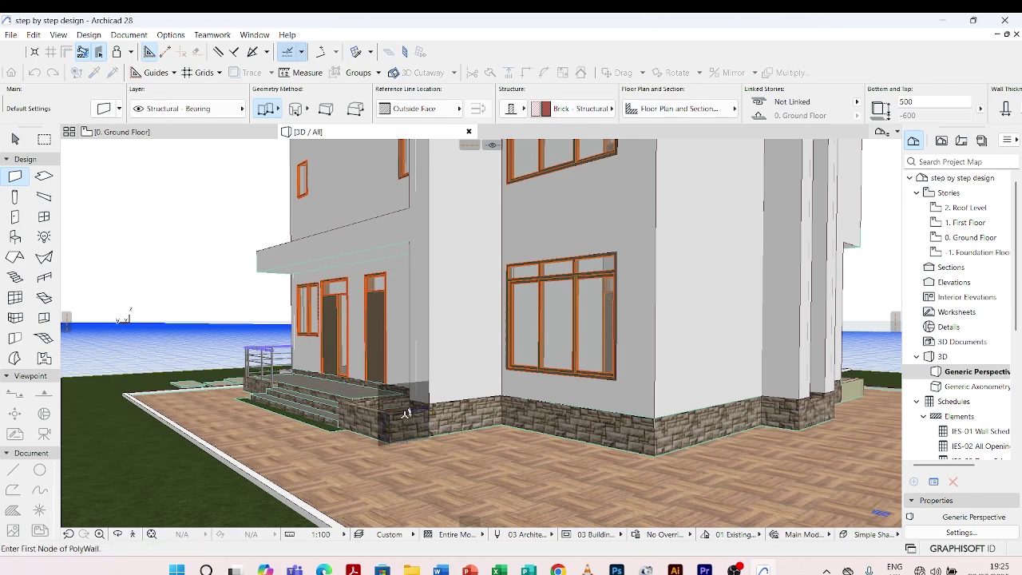
left_click(112, 72)
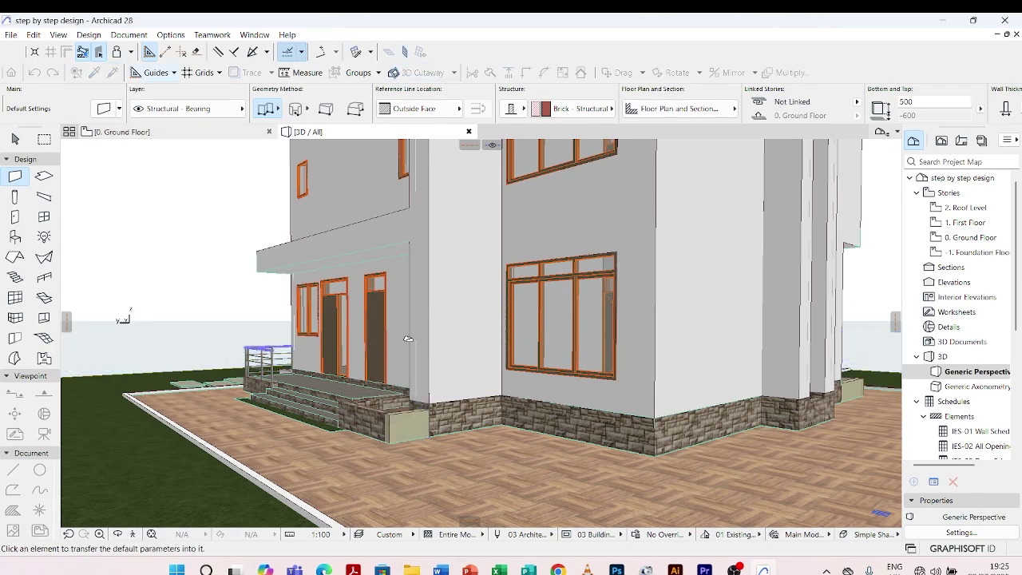
left_click(360, 407)
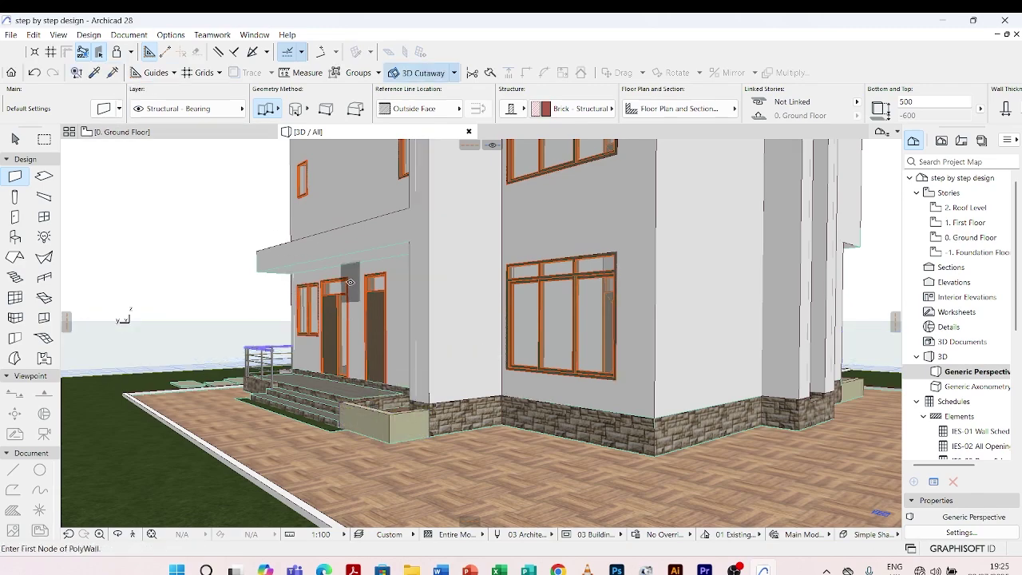
scroll(534, 430, "up", 5)
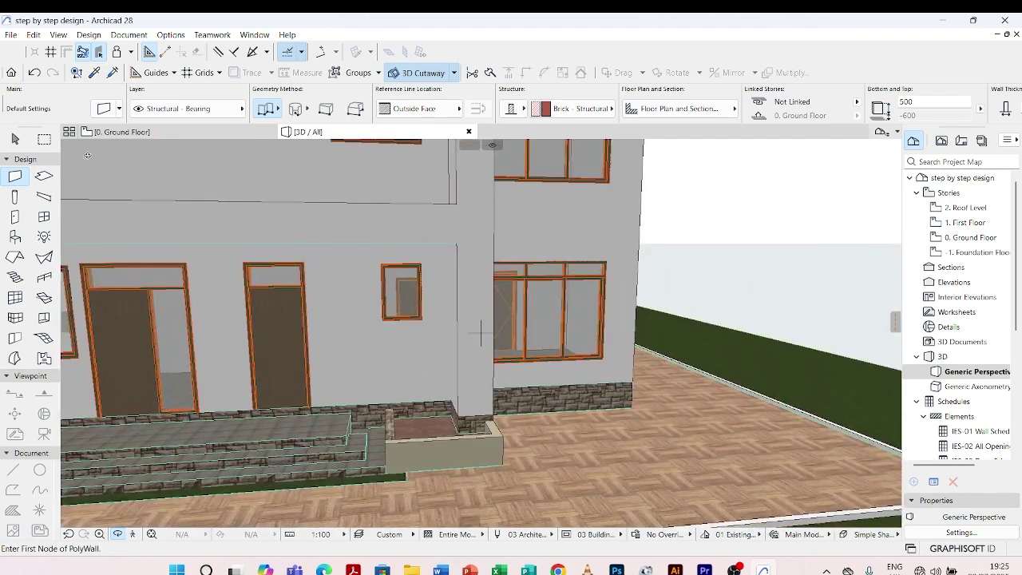
left_click(113, 72)
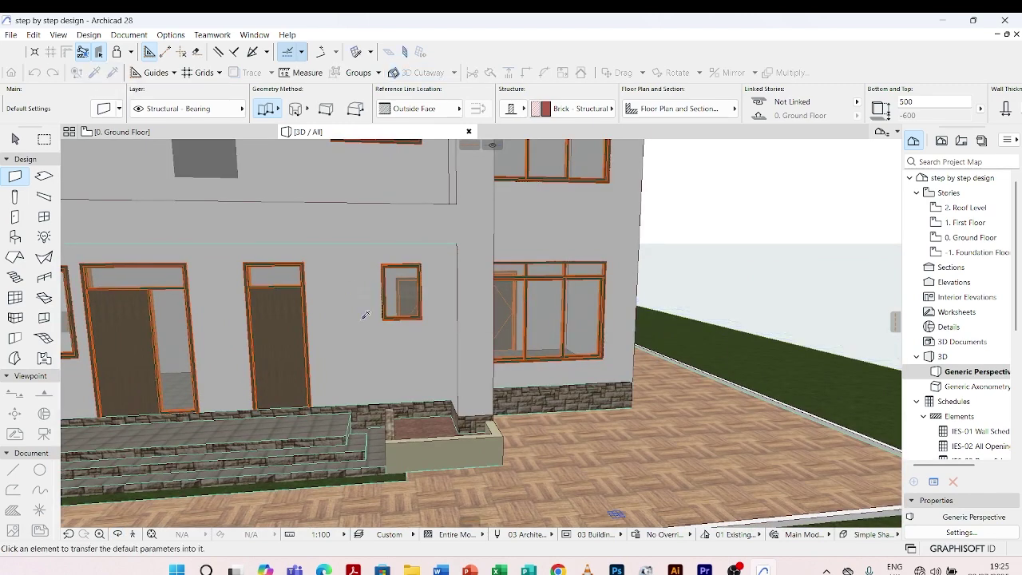
left_click(432, 460)
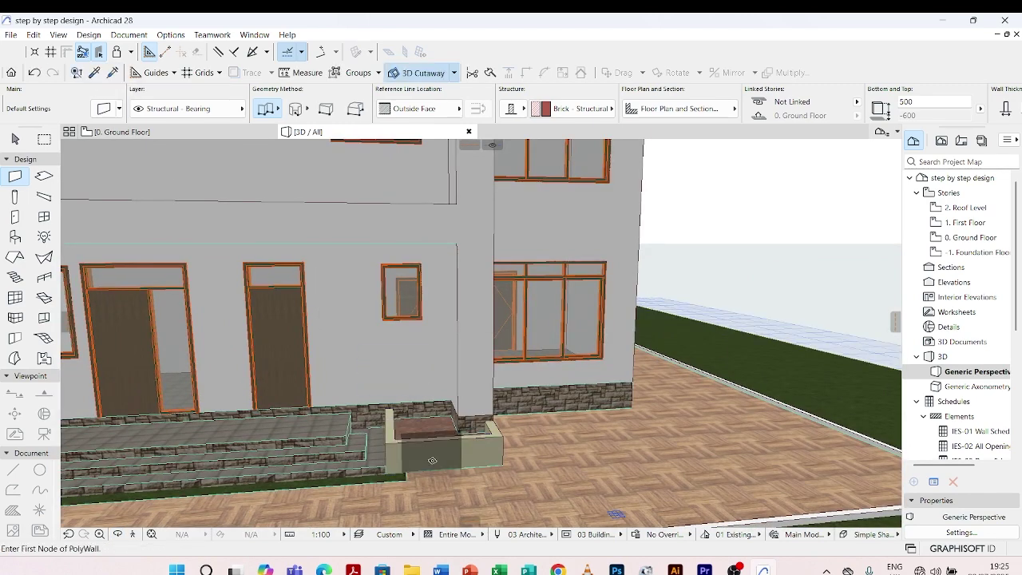
scroll(432, 461, "up", 4)
scroll(465, 390, "down", 3)
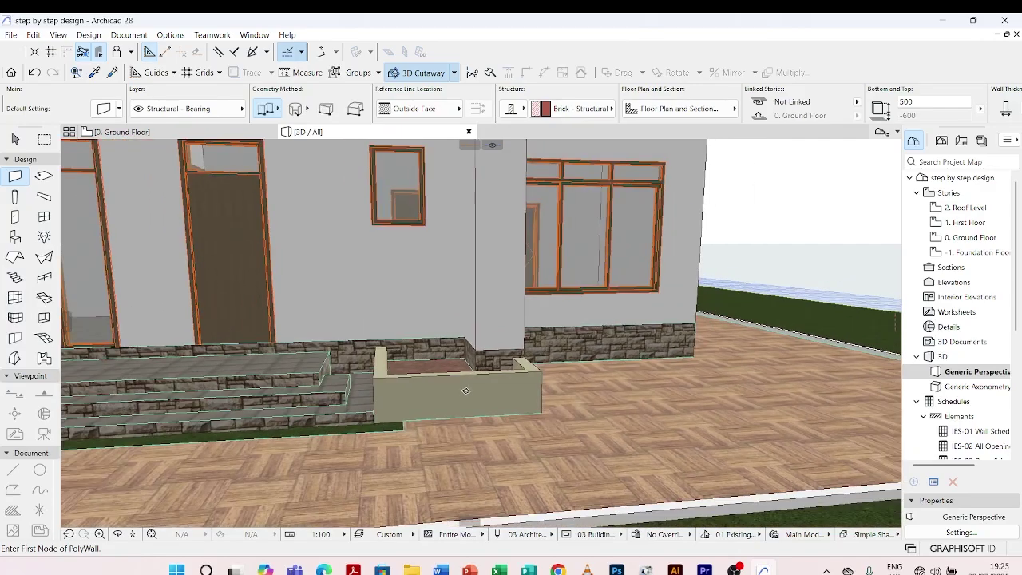
Step: Transfer the beige wall settings to the two stone base walls below the rear porch railing
scroll(465, 390, "down", 3)
scroll(308, 435, "down", 1)
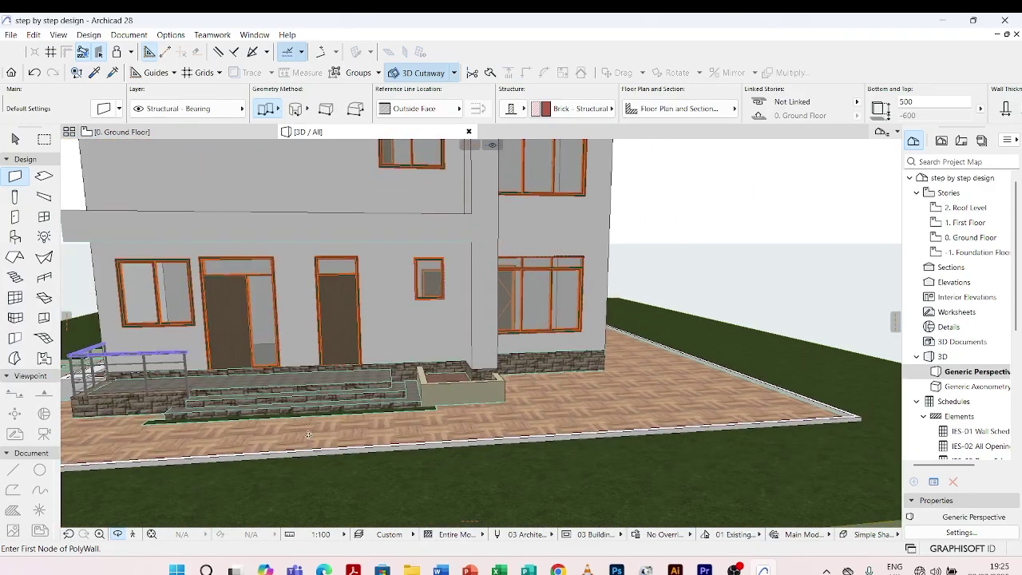
middle_click_drag(308, 436, 591, 420, "shift")
scroll(591, 420, "down", 2)
scroll(542, 423, "down", 2)
scroll(544, 420, "up", 3)
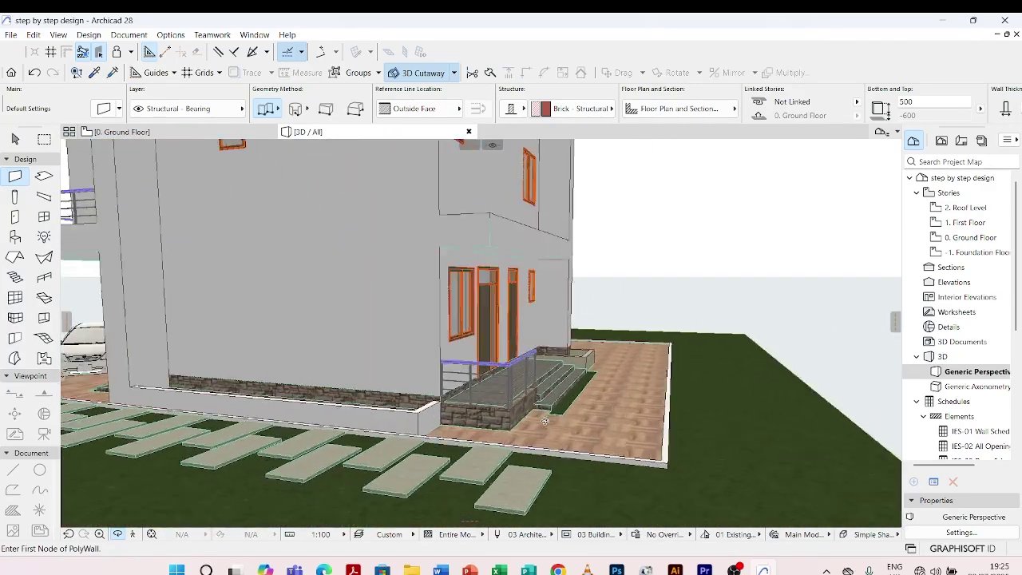
scroll(545, 420, "up", 3)
scroll(558, 367, "up", 2)
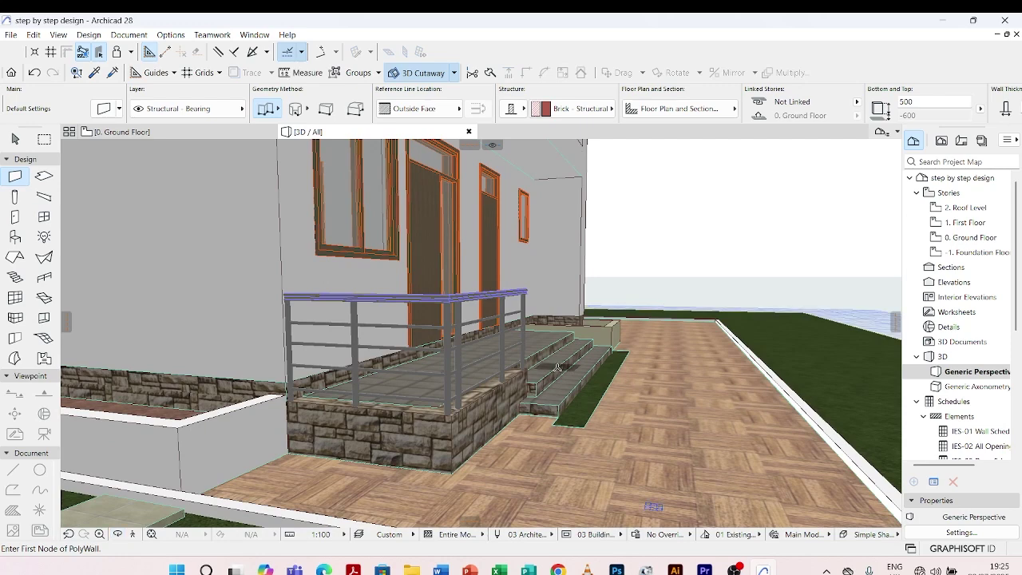
left_click(113, 73)
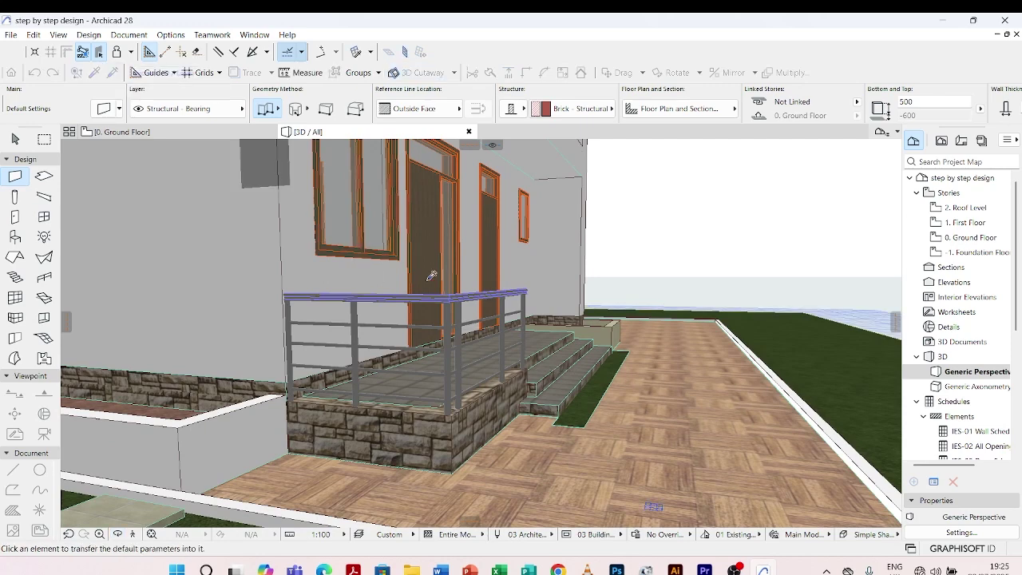
left_click(499, 392)
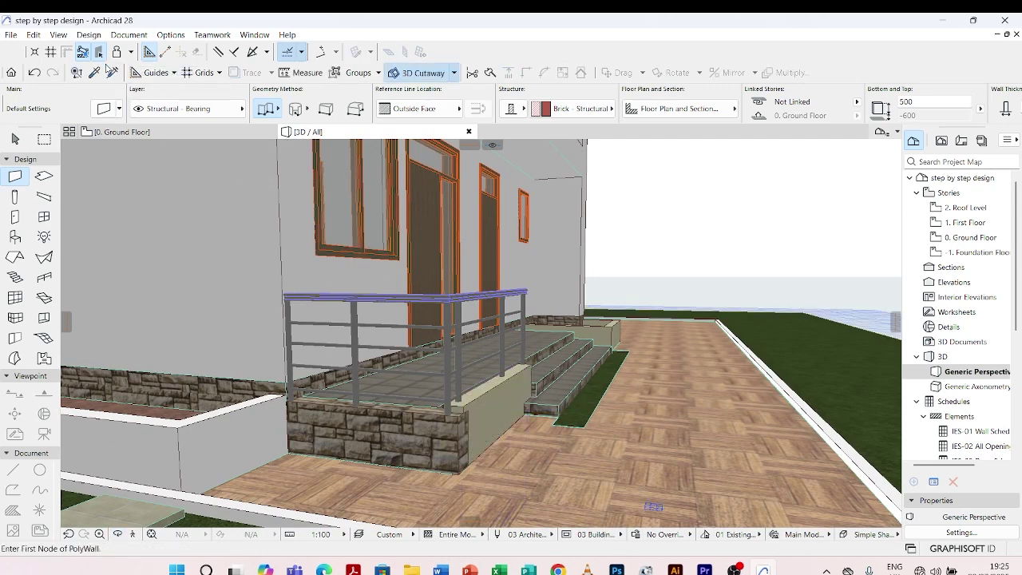
left_click(316, 399)
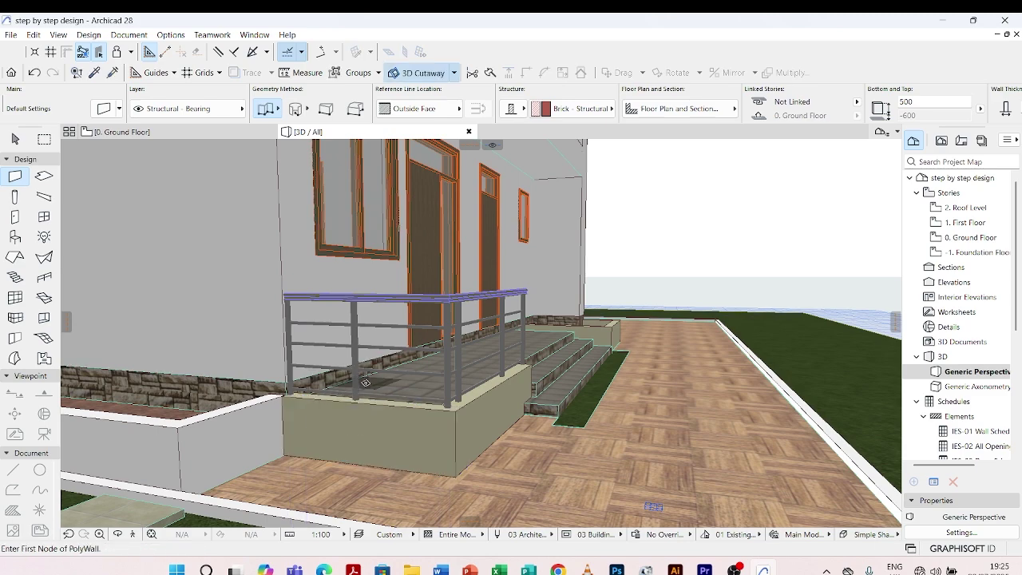
Step: Transfer the beige wall settings to the long white planter wall along the stepping stones and its short end wall, and leave the wall tool
scroll(366, 383, "down", 3)
scroll(193, 228, "up", 2)
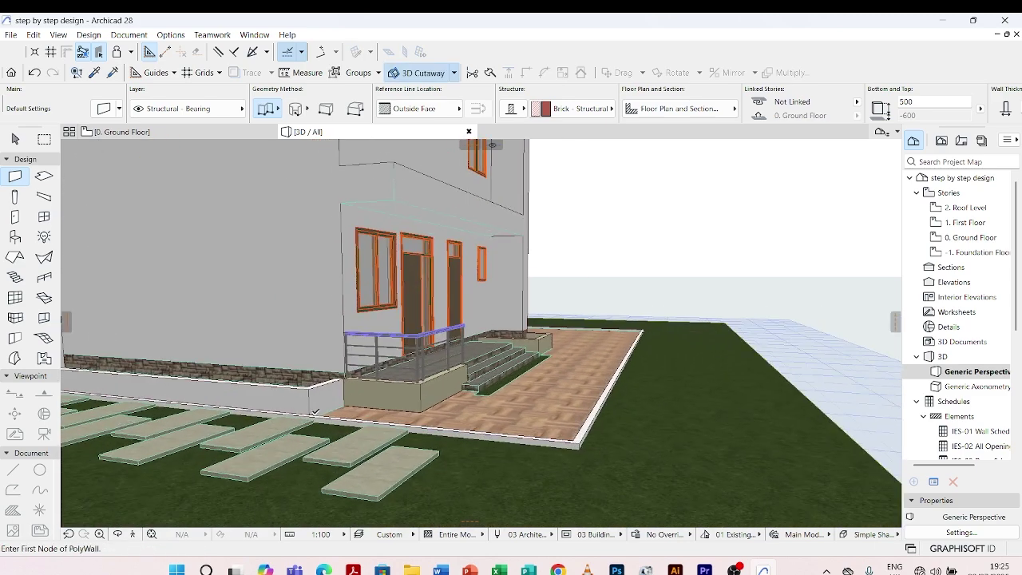
left_click(113, 73)
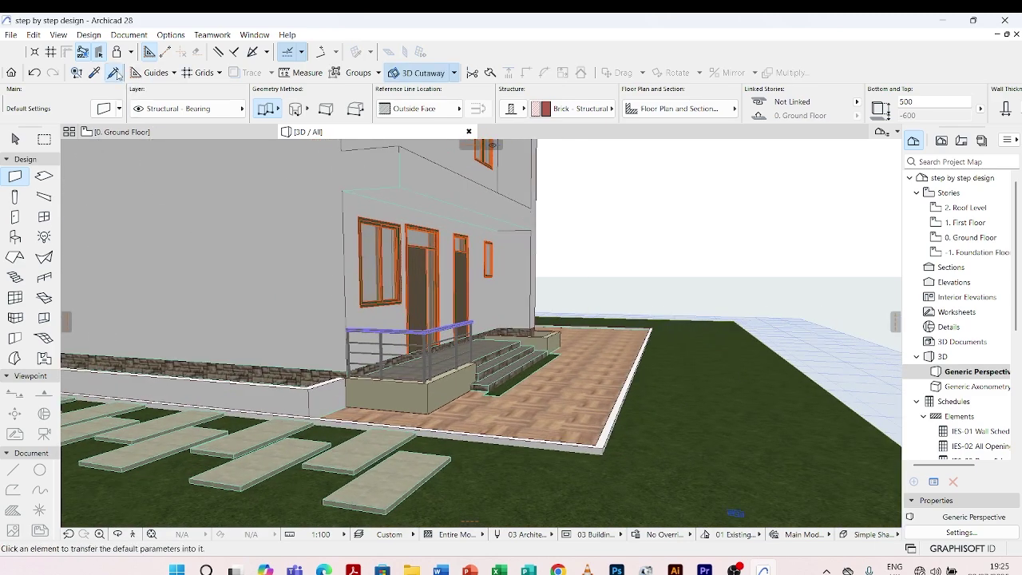
left_click(312, 401)
right_click(316, 399)
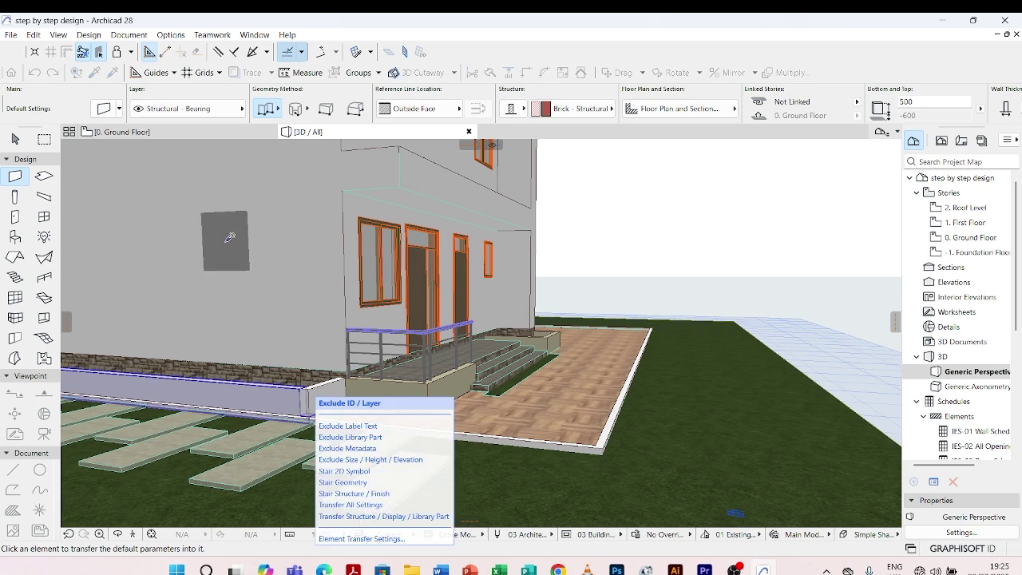
key("Escape")
left_click(113, 73)
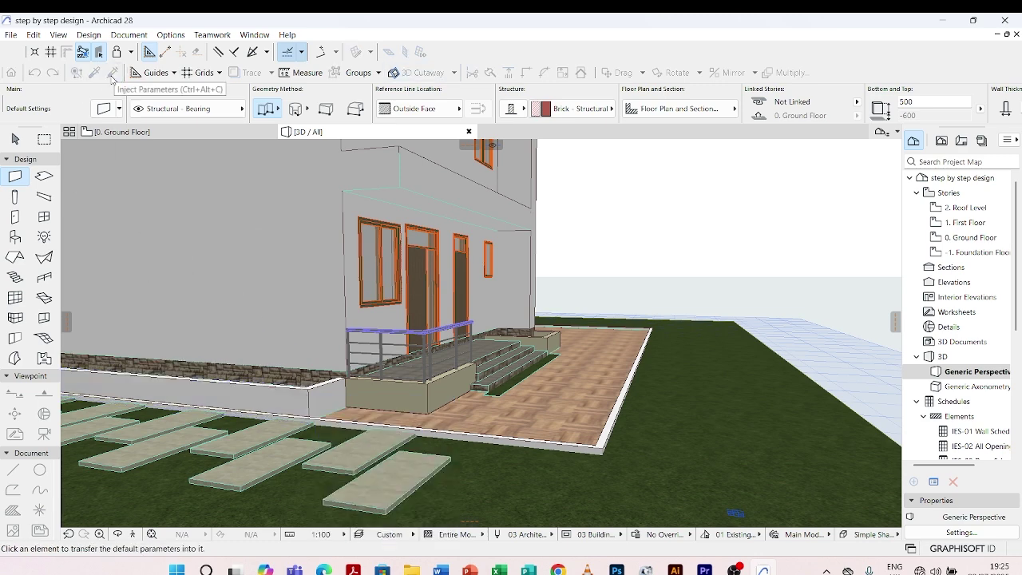
left_click(246, 382)
left_click(113, 73)
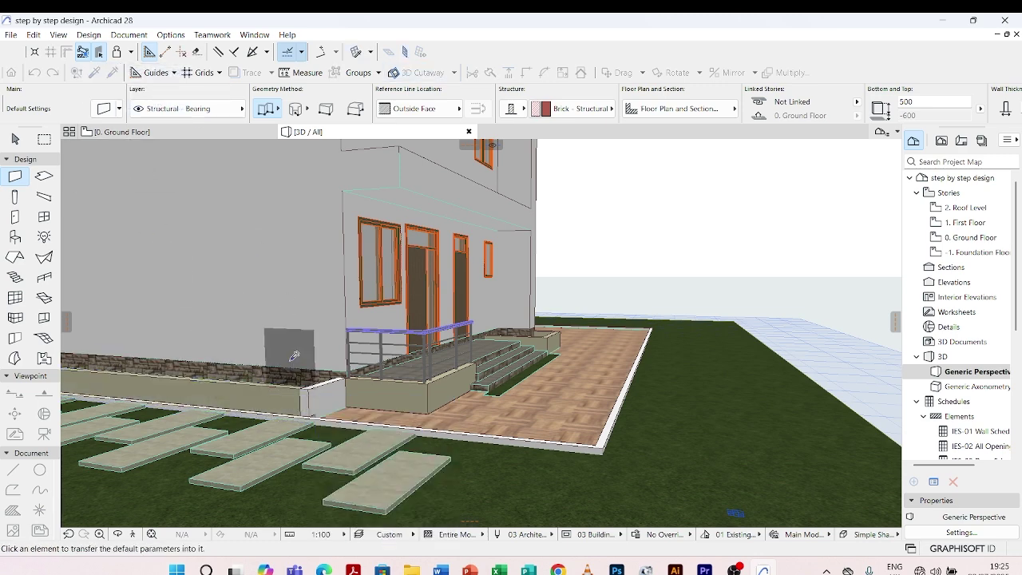
left_click(325, 399)
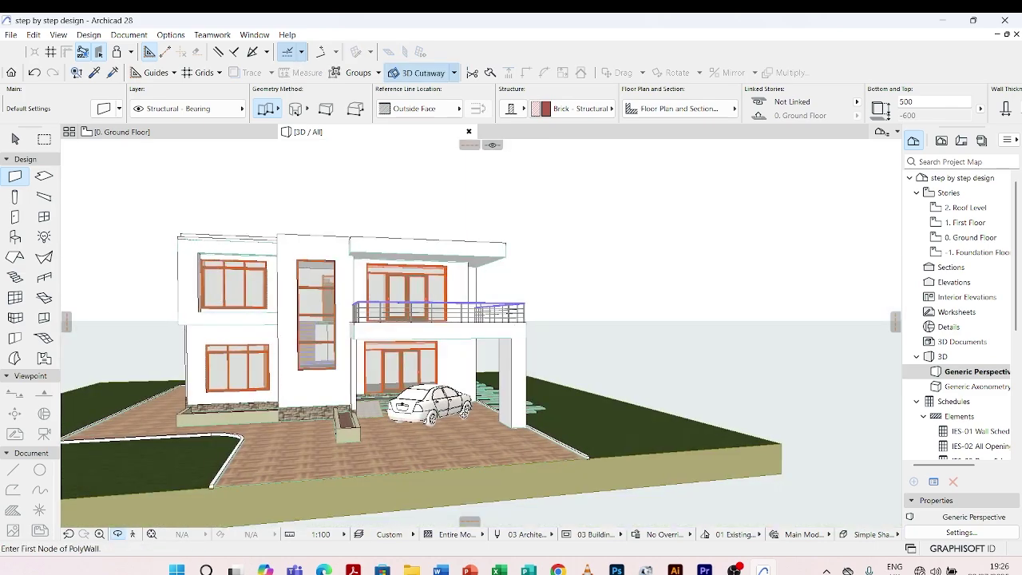
left_click_drag(480, 339, 392, 386)
scroll(304, 385, "up", 4)
key("Escape")
key("Escape")
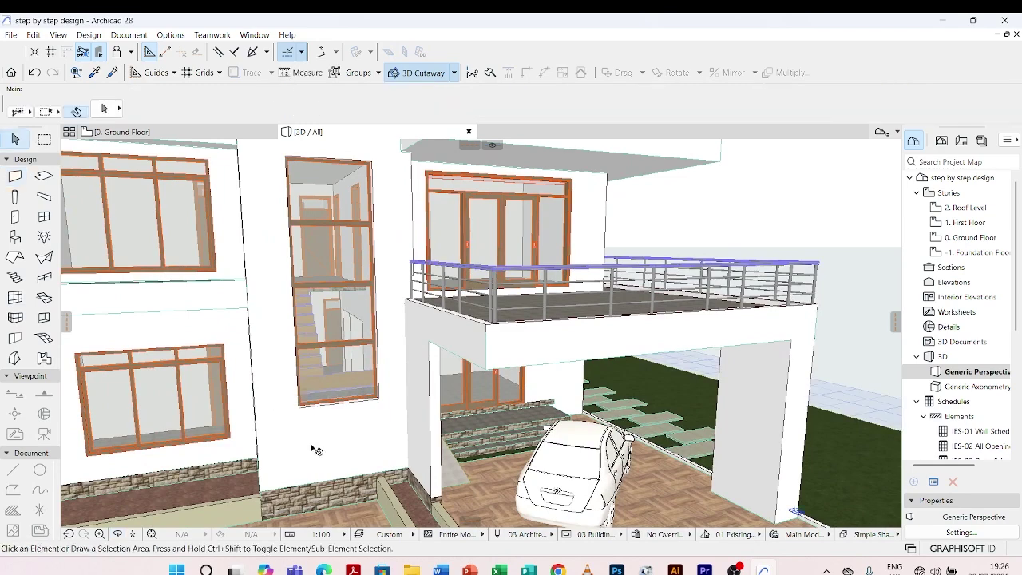
scroll(313, 449, "down", 3)
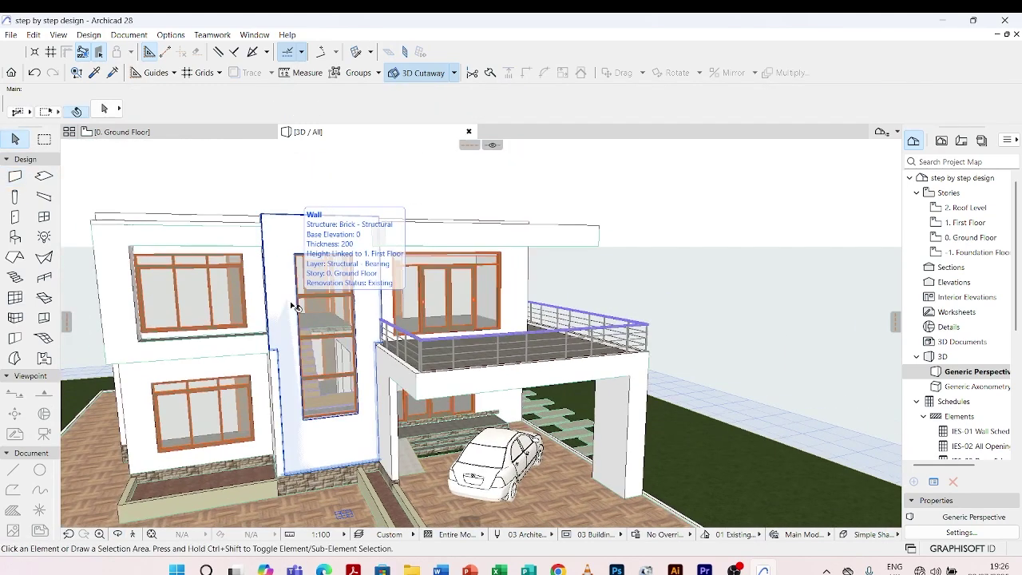
Step: Try unlinking the override surfaces of the tall wall around the stair window and setting its outside face to FF_Fine_Upholstery_Grey
key("o")
left_click_drag(271, 276, 345, 250)
left_click(345, 250)
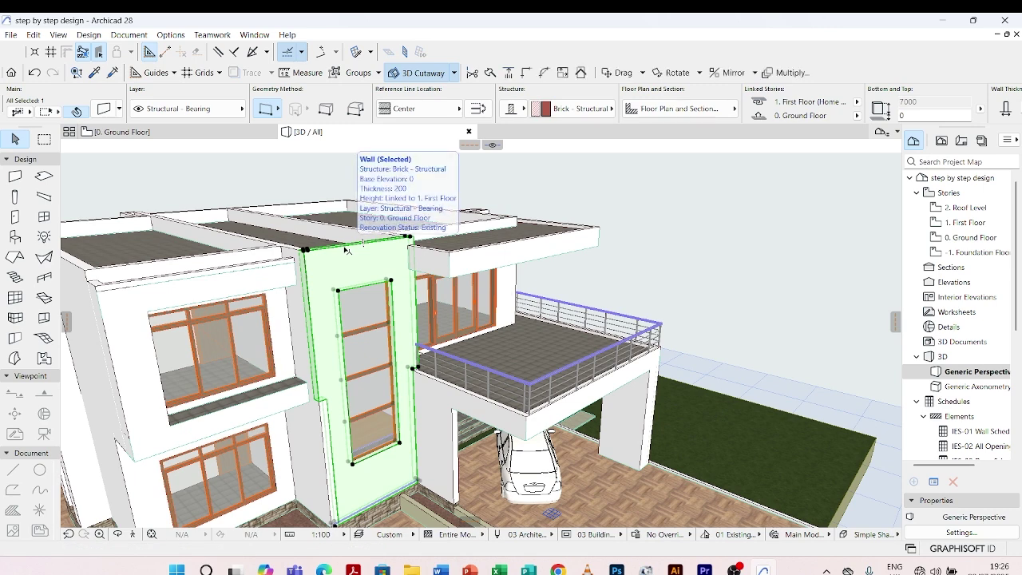
double_click(345, 250)
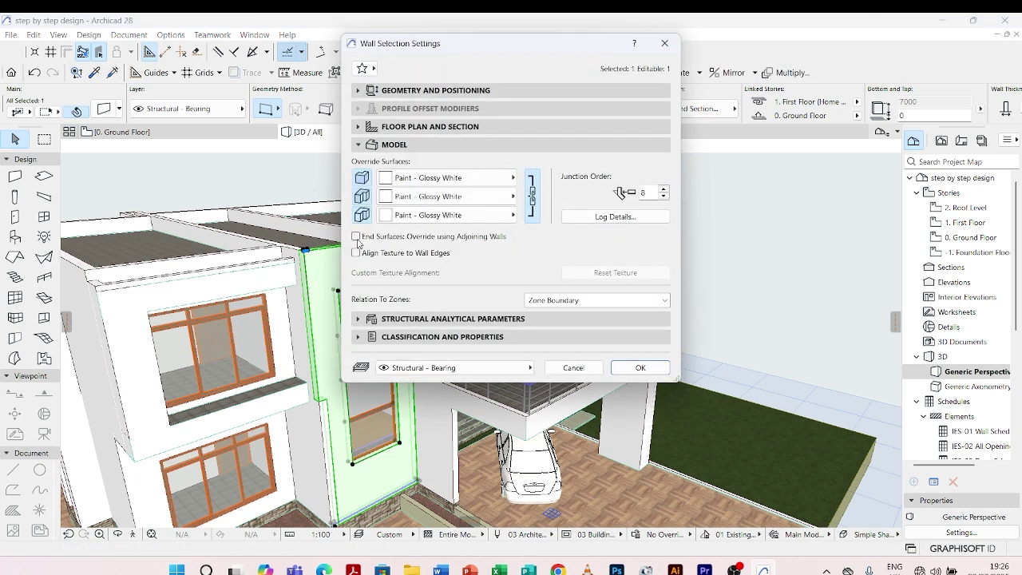
left_click(538, 199)
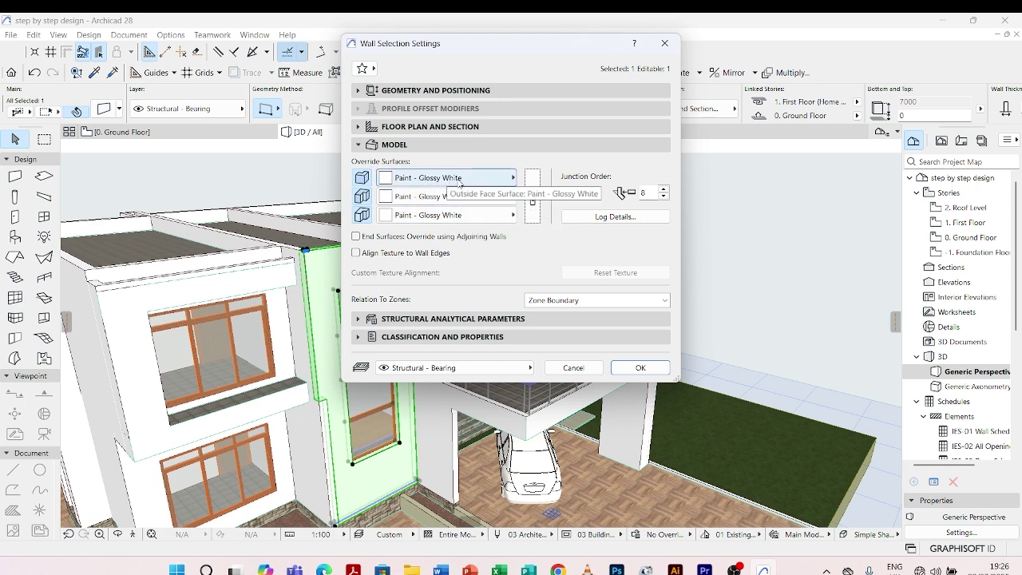
left_click(501, 183)
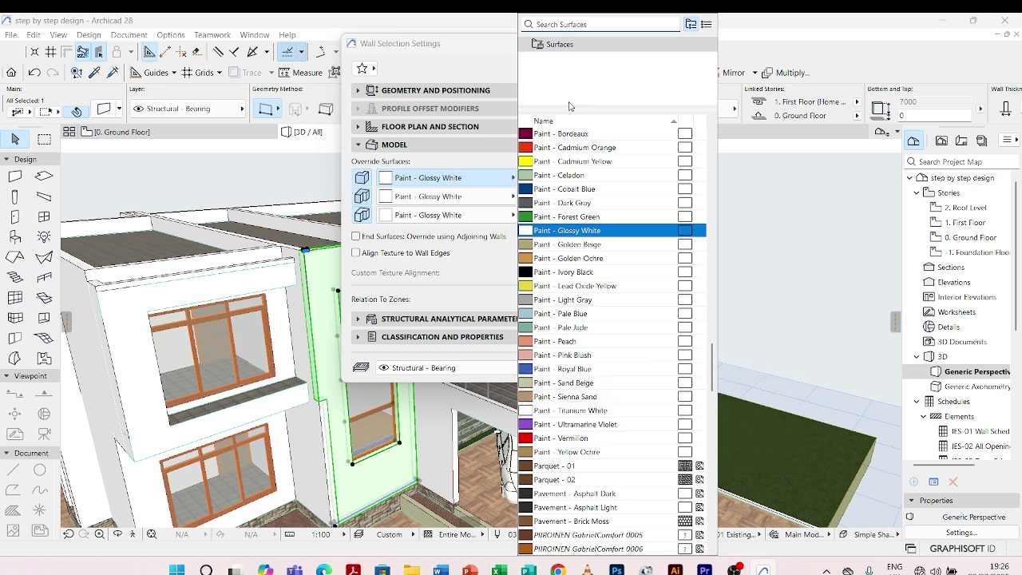
left_click(561, 24)
type("GRE")
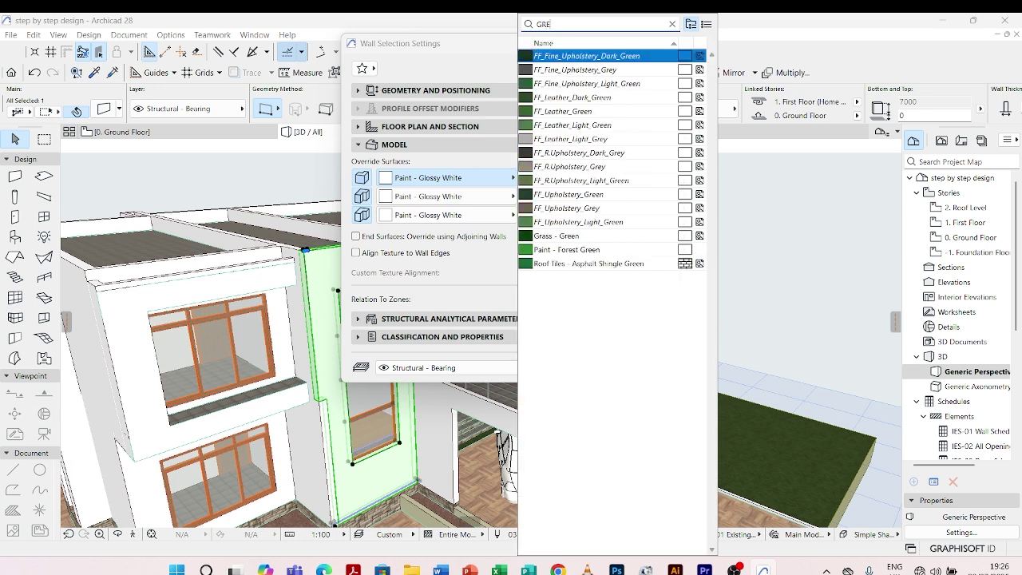
type("Y")
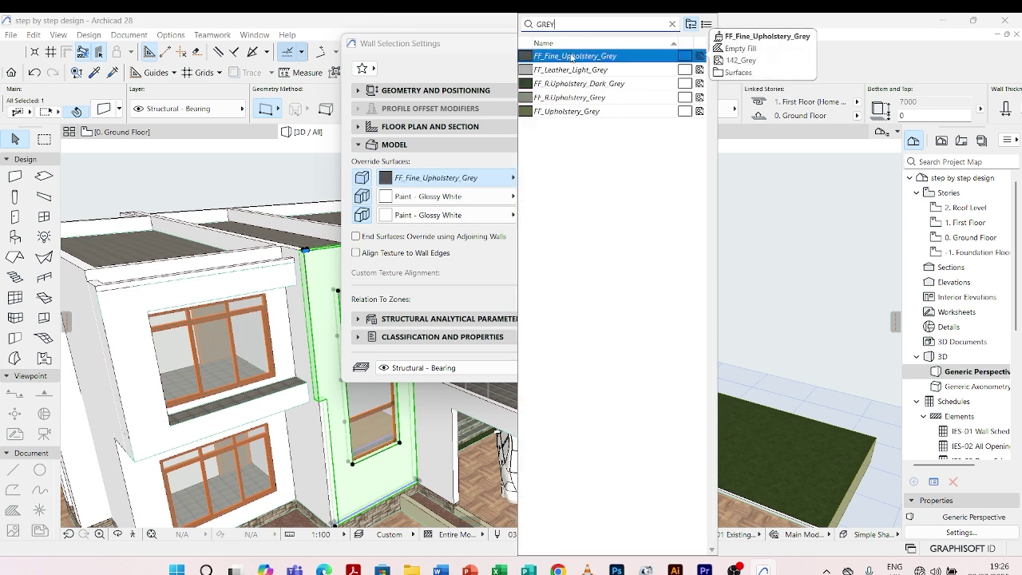
left_click(572, 58)
left_click(639, 367)
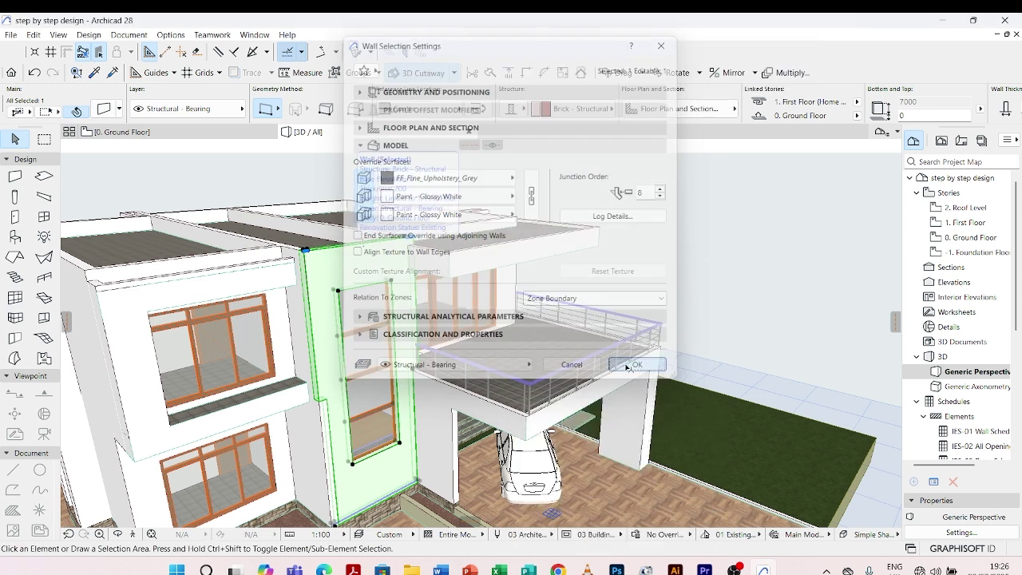
Step: Try linking the stair-window wall's surfaces, discard that edit, and undo the last surface change to the wall
scroll(615, 367, "up", 2)
scroll(615, 367, "up", 1)
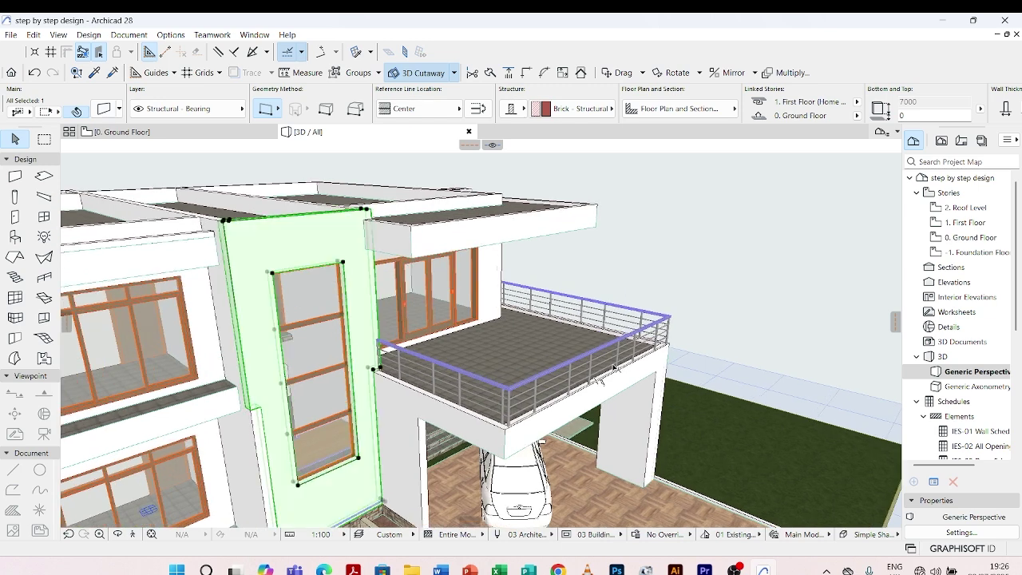
left_click(613, 368)
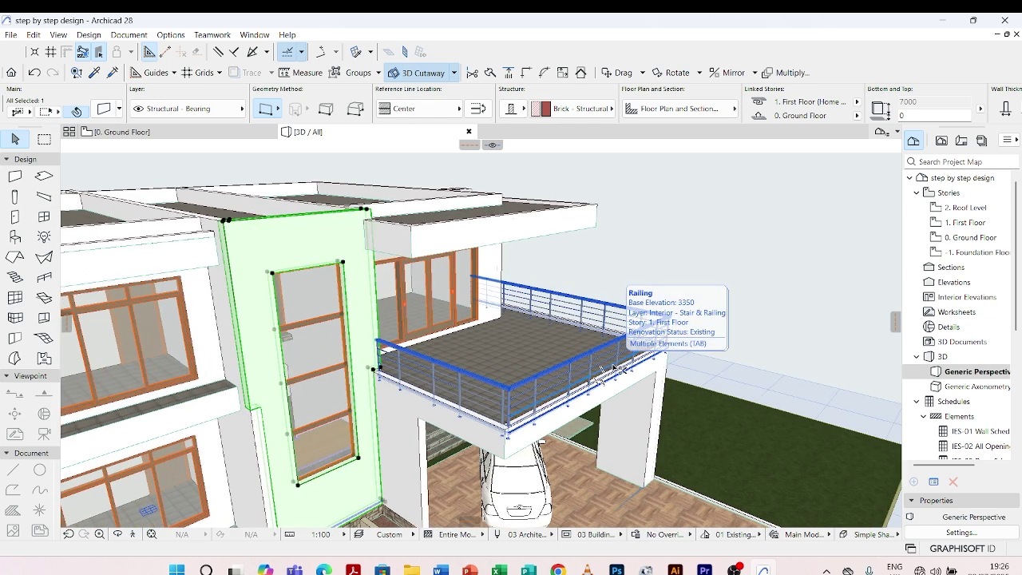
key("ctrl+t")
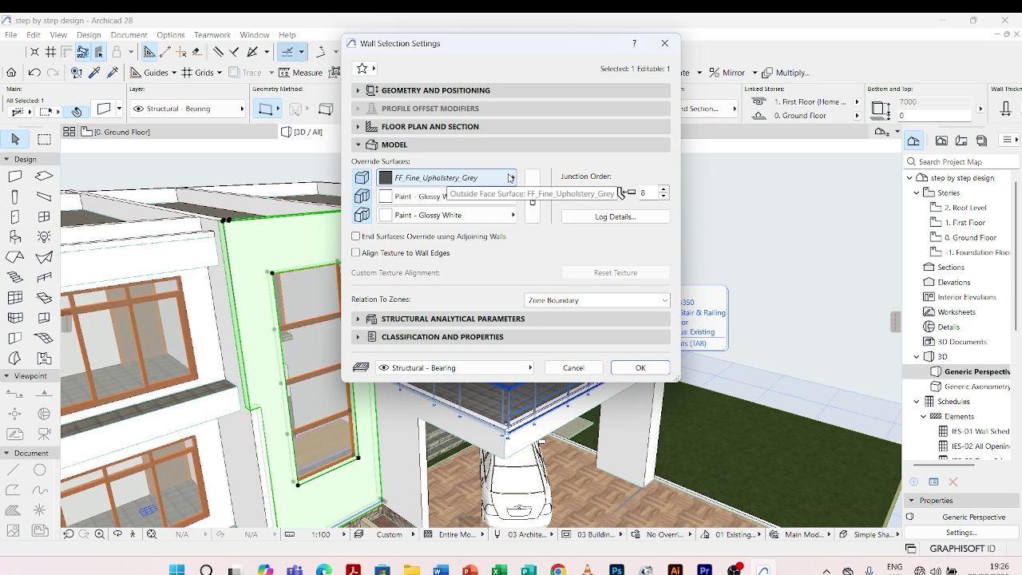
left_click(531, 192)
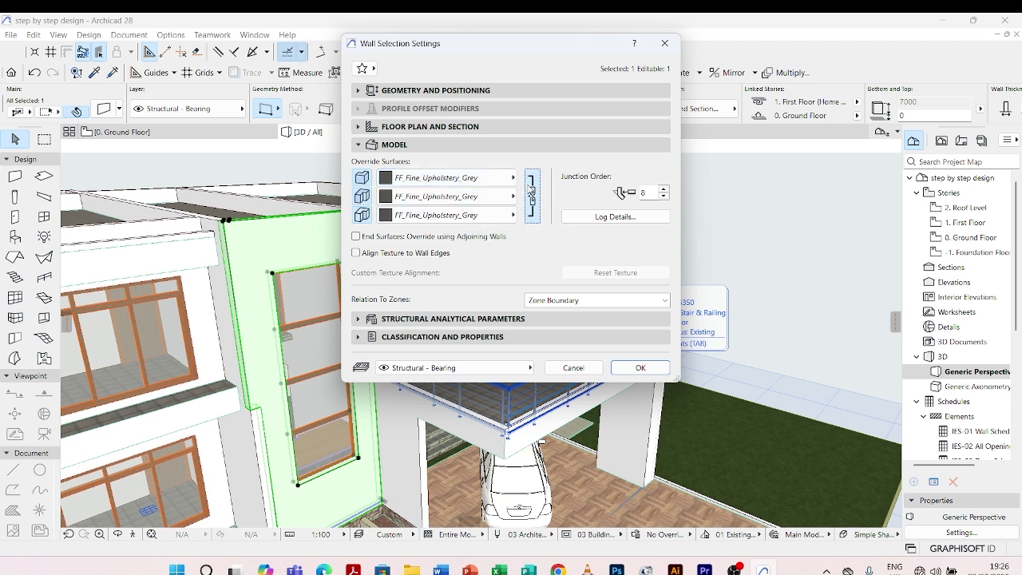
left_click(531, 192)
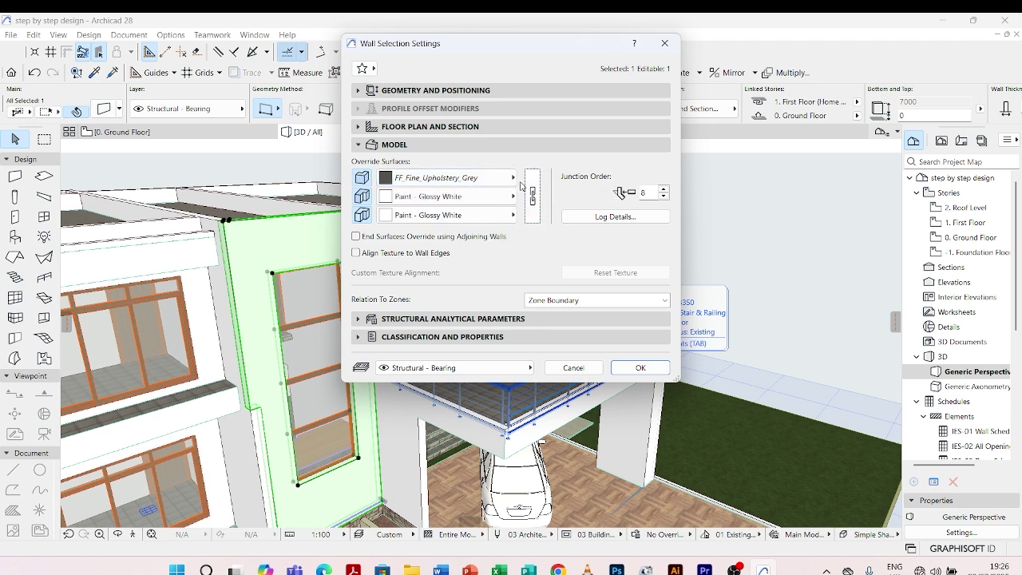
left_click(661, 45)
key("ctrl+z")
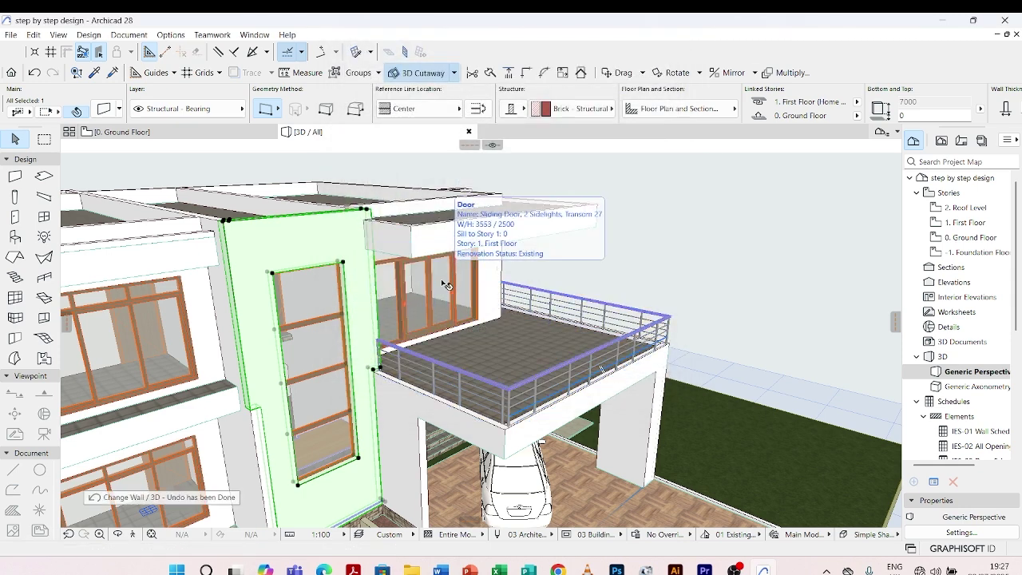
Step: Unlink the stair-window wall's override surfaces, set only its inside-face surface to FF_Fine_Upholstery_Grey, and deselect the wall
key("ctrl+t")
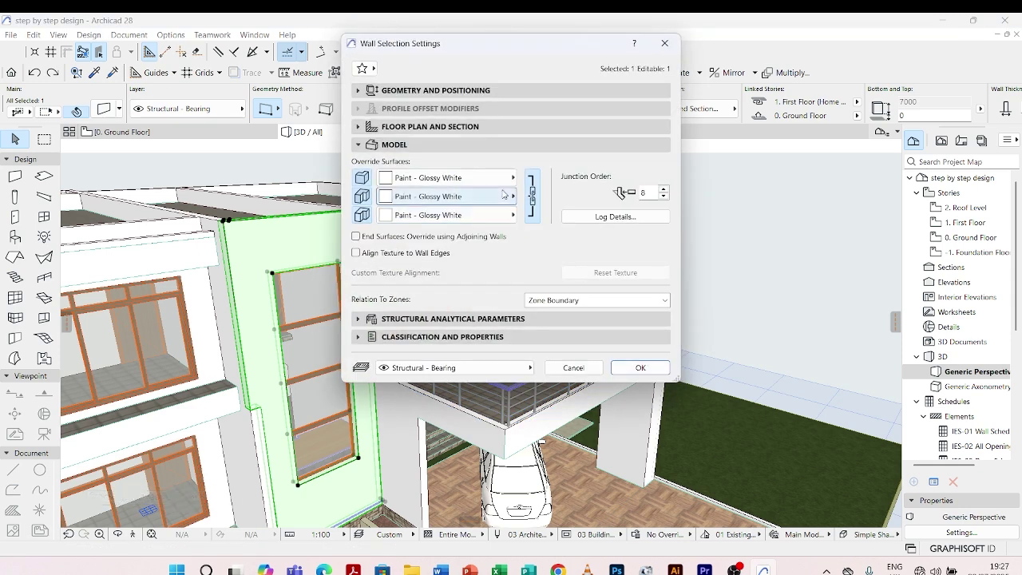
left_click(531, 197)
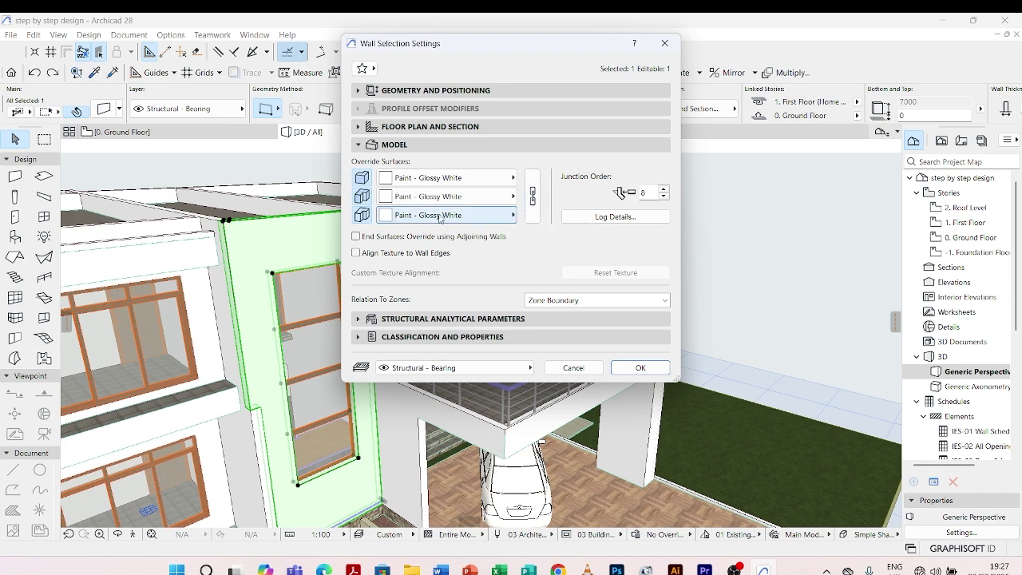
left_click(509, 216)
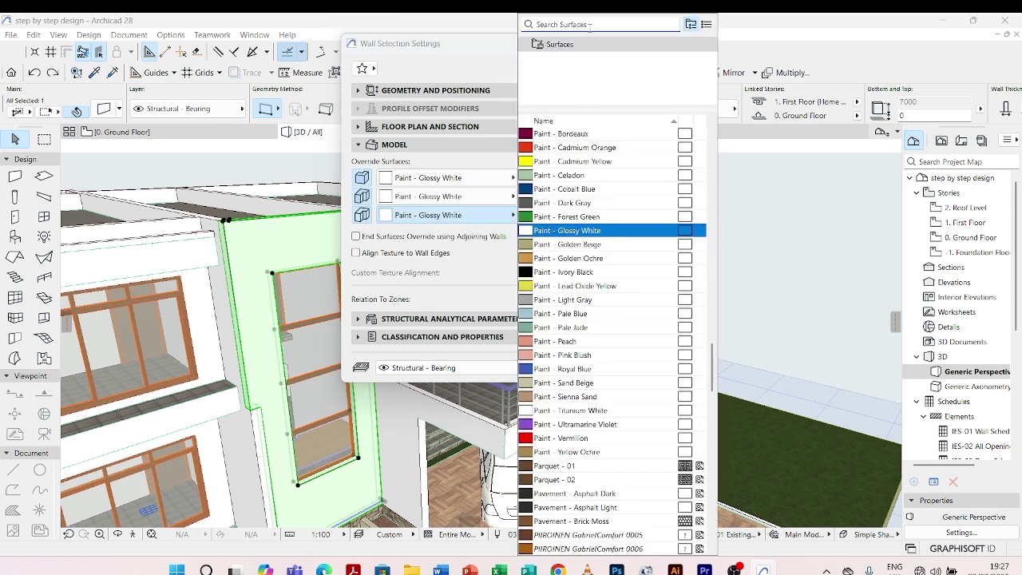
type("GREY")
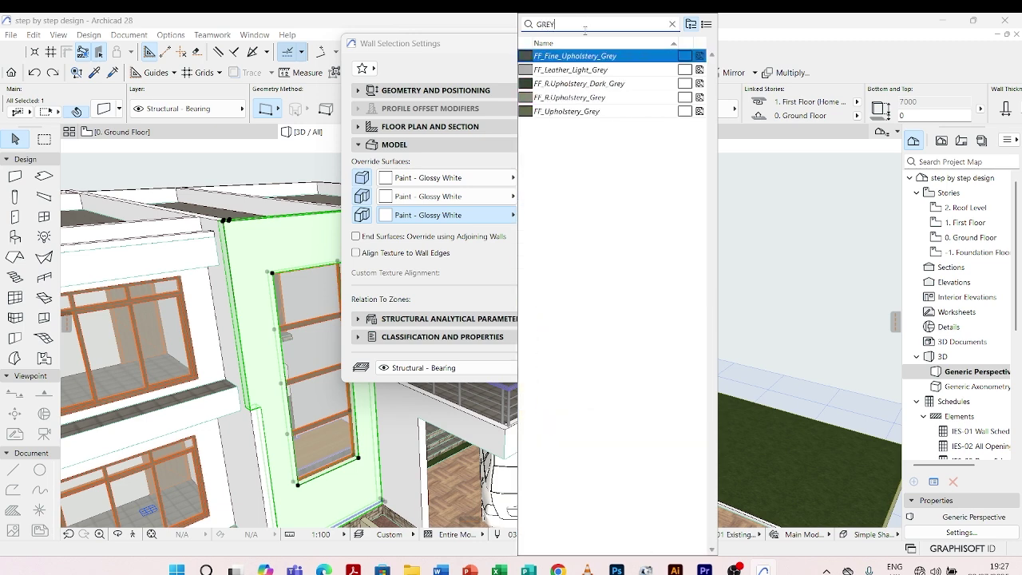
left_click(565, 70)
left_click(573, 57)
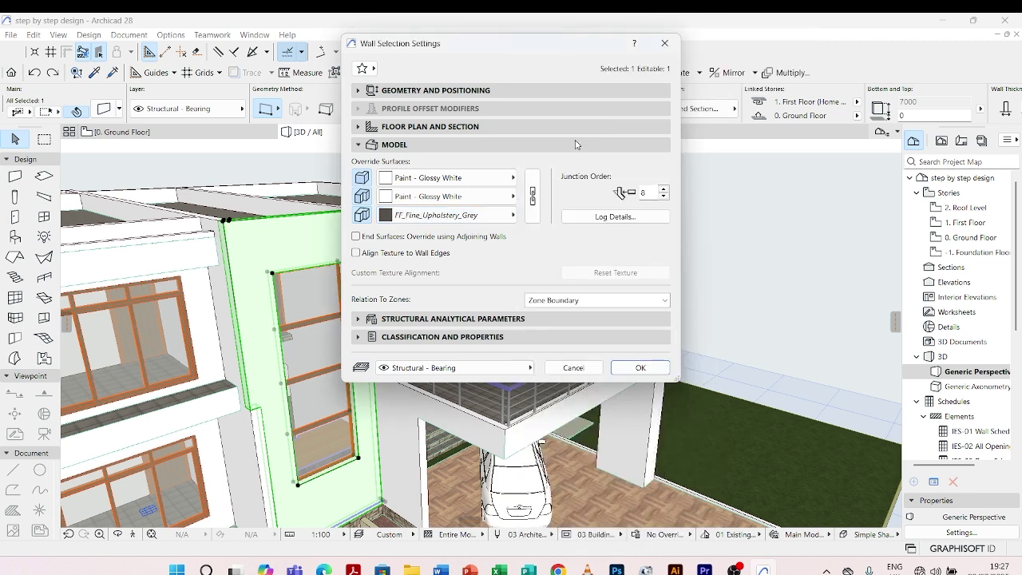
left_click(624, 369)
key("Escape")
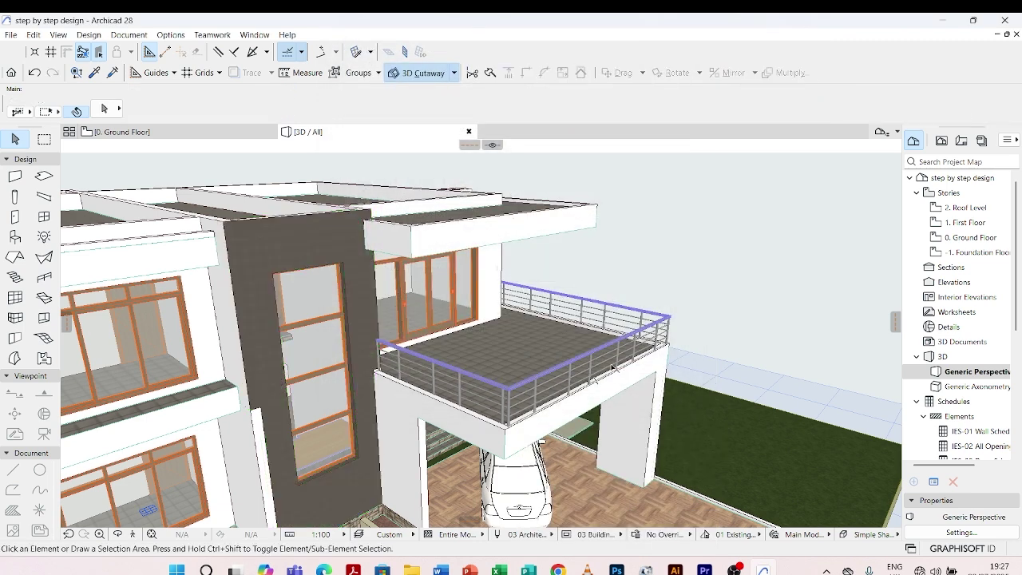
Step: Set the edge surface of the ground-floor side wall adjoining the grey stair wall to FF_Fine_Upholstery_Grey and deselect it
scroll(590, 358, "down", 3)
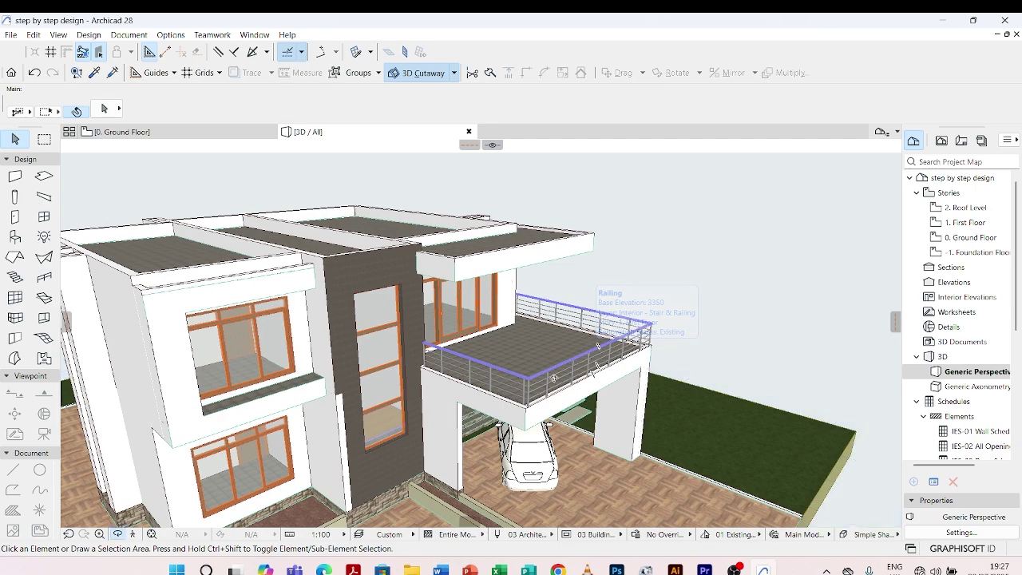
scroll(559, 423, "down", 3)
middle_click_drag(568, 435, 492, 431, "shift")
scroll(381, 457, "up", 2)
scroll(382, 458, "up", 2)
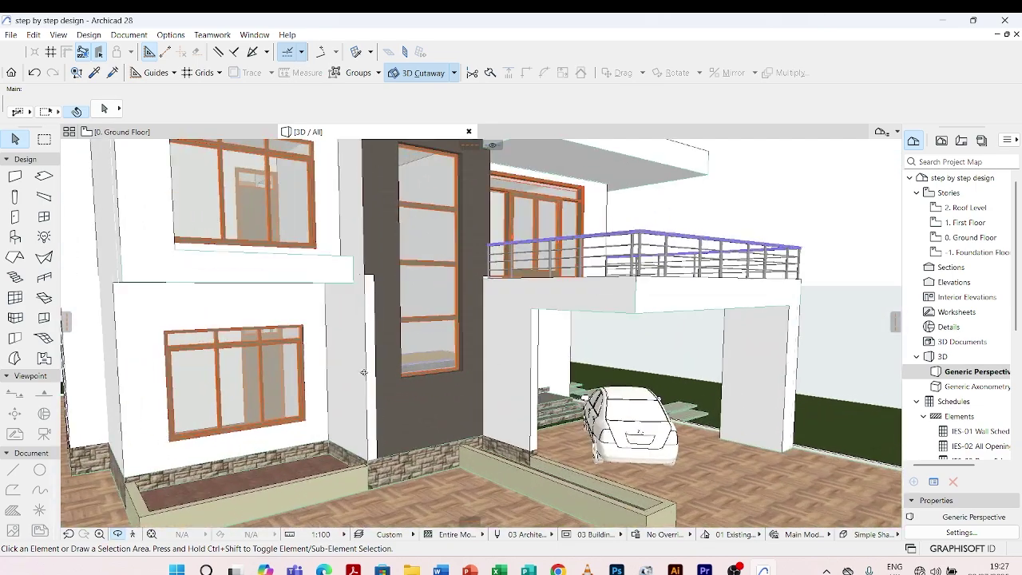
left_click(367, 306)
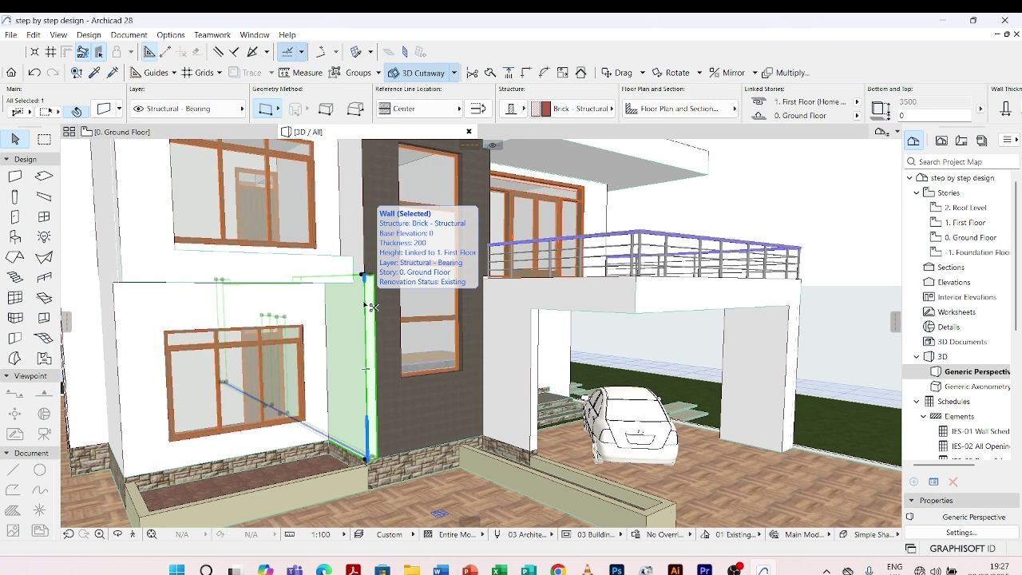
double_click(371, 306)
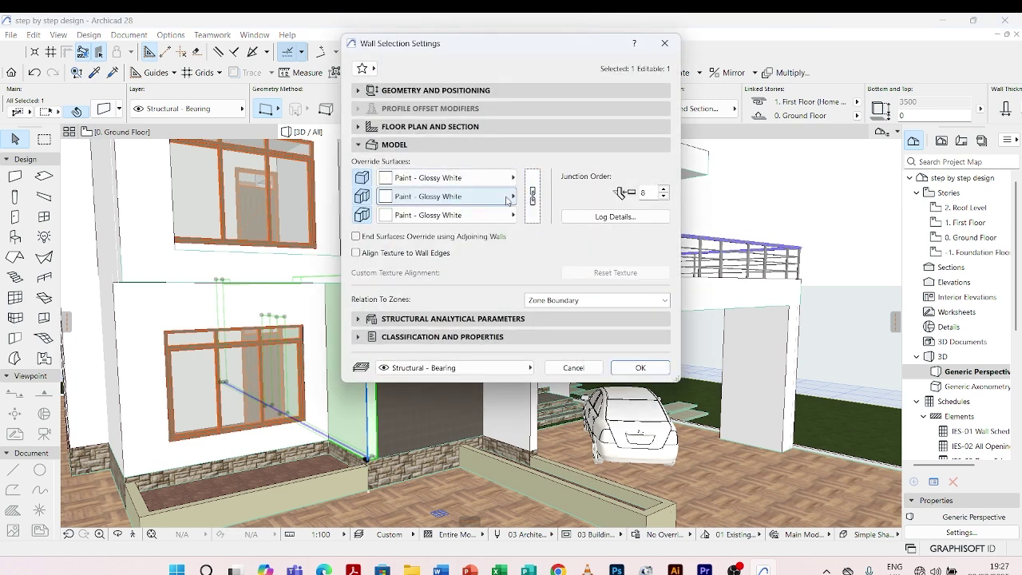
left_click(510, 197)
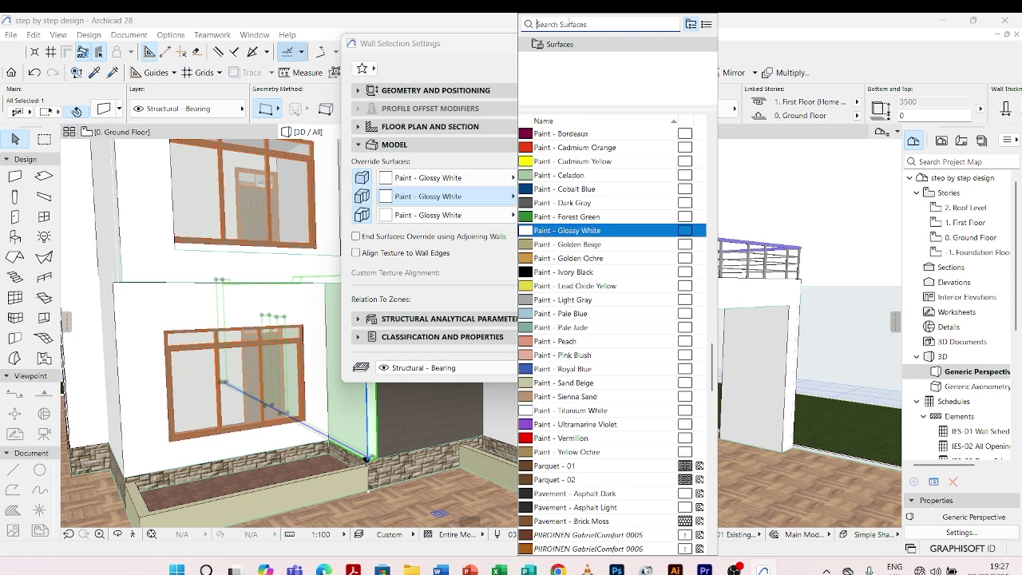
type("GR")
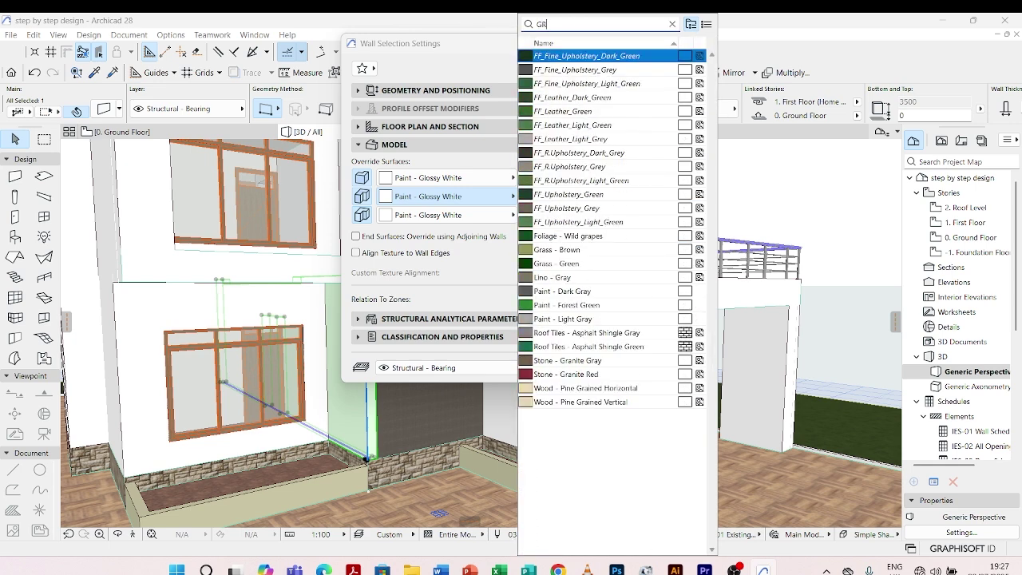
type("EY")
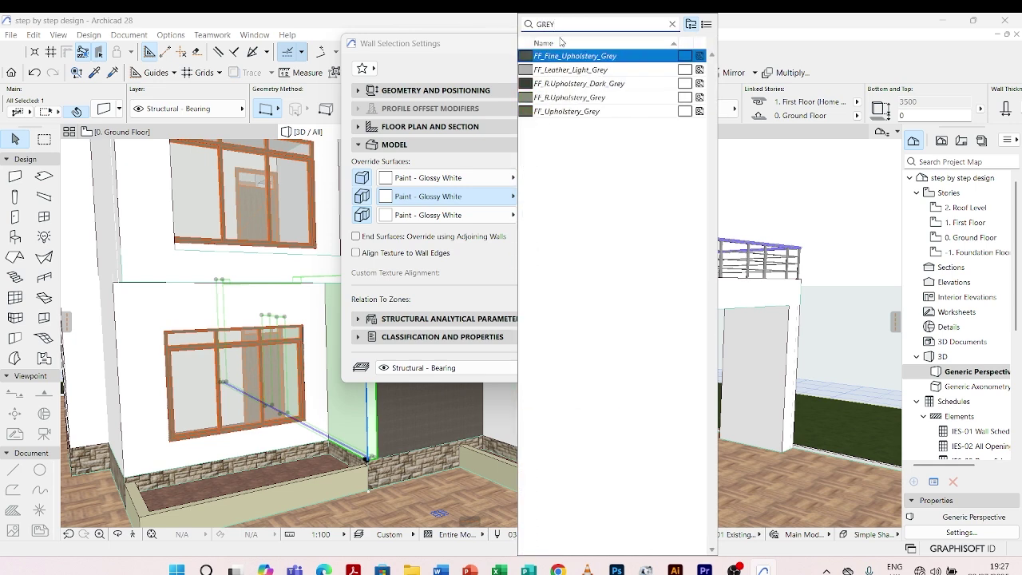
left_click(563, 58)
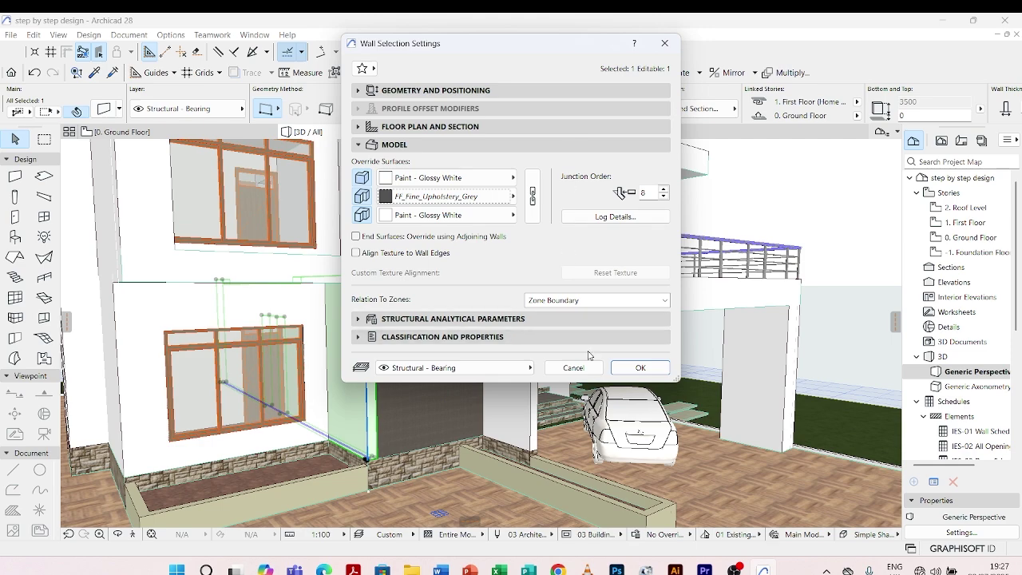
left_click(659, 370)
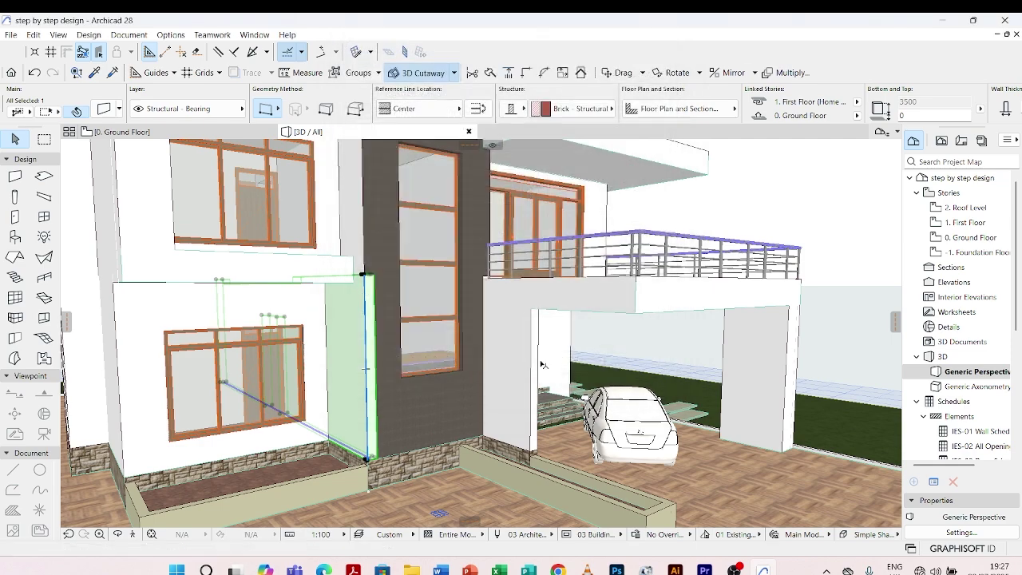
key("Escape")
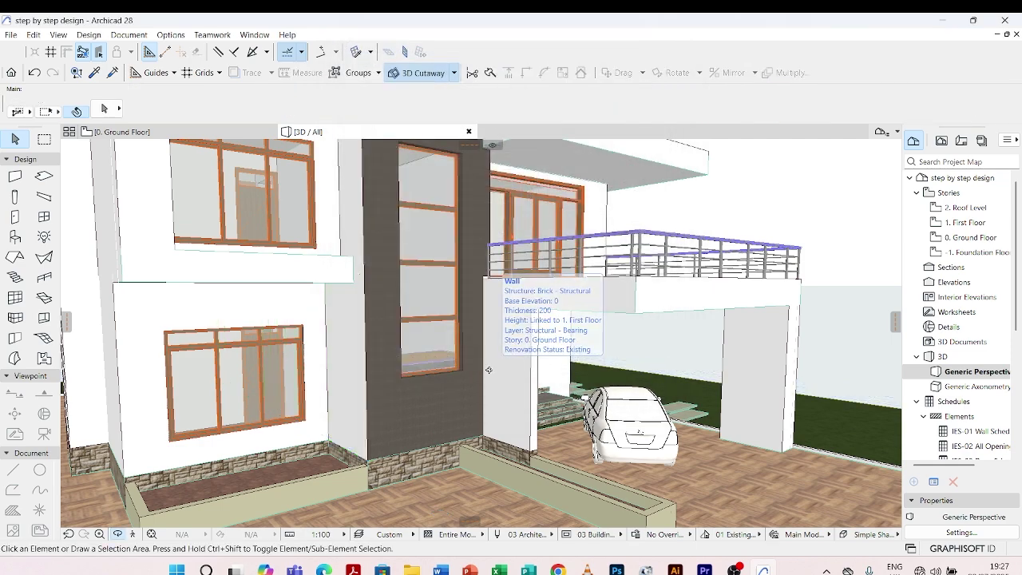
Step: Select the ground-floor side wall between the front planter and the grey stair wall and examine its extent in 3D
scroll(492, 375, "down", 5)
middle_click_drag(491, 375, 570, 358, "shift")
scroll(570, 357, "up", 4)
scroll(570, 358, "down", 5)
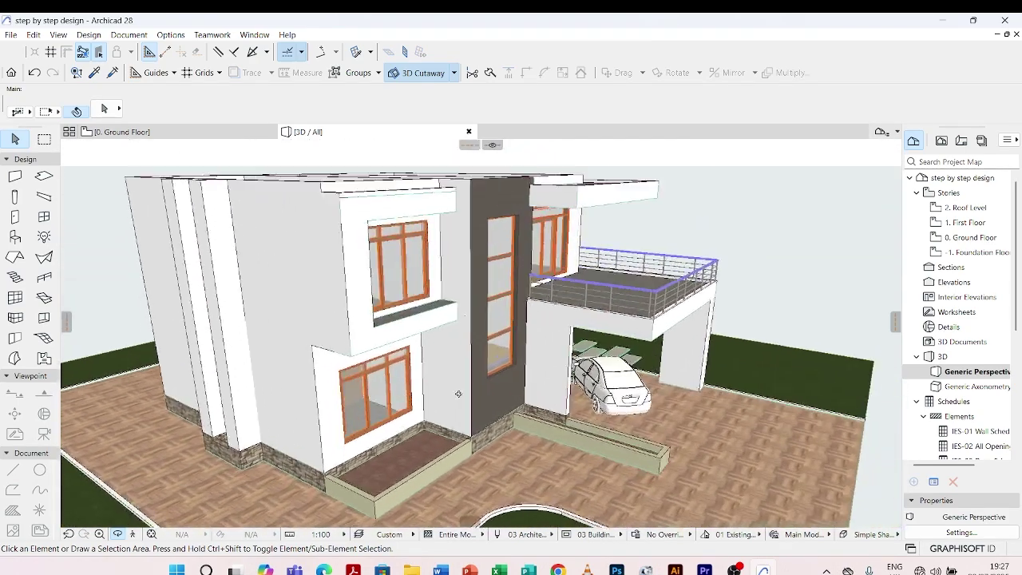
left_click(470, 391)
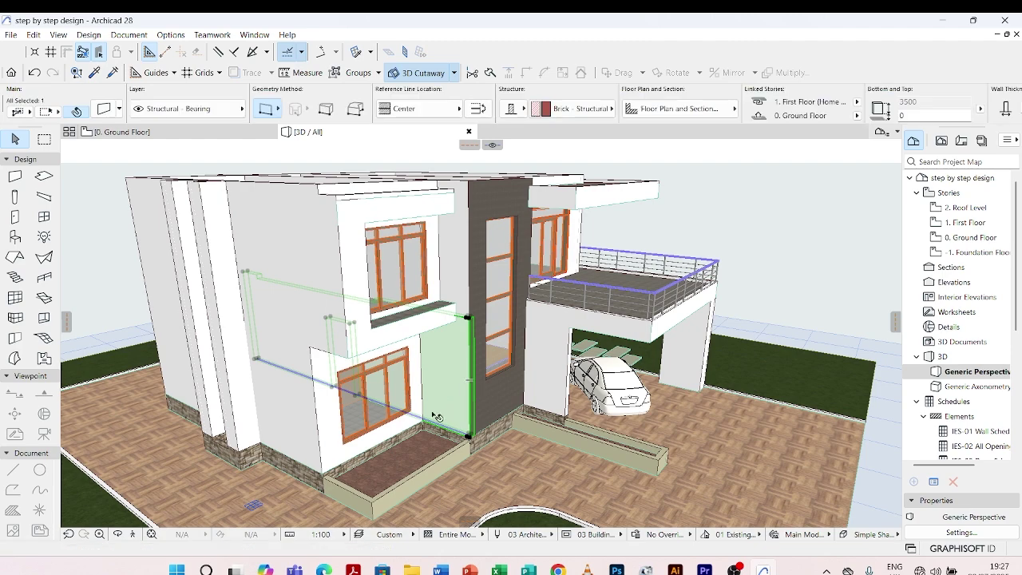
scroll(431, 422, "up", 3)
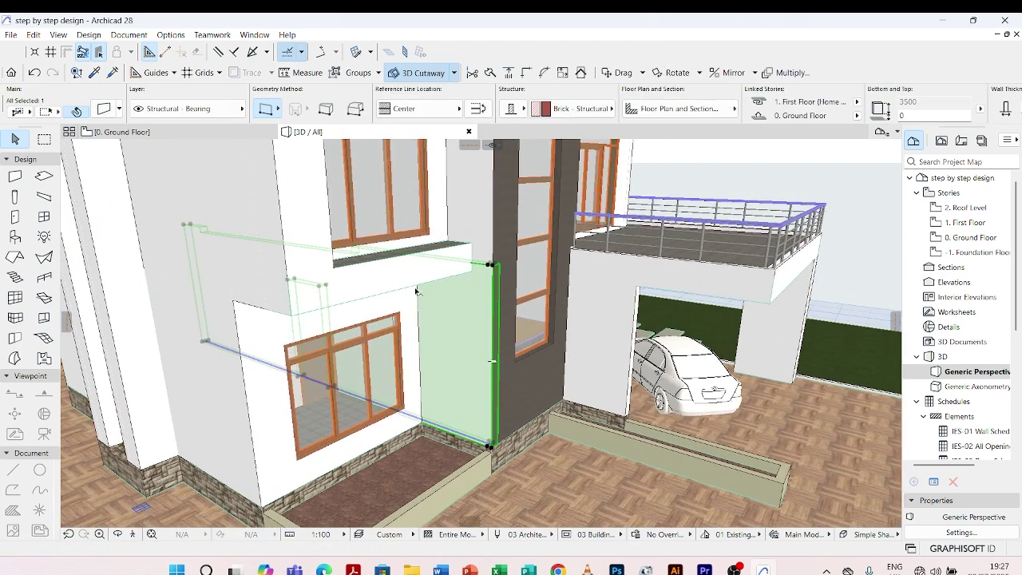
Step: Split the ground-floor wall beside the staircase in plan at the outer face of the adjoining front window wall, and return to 3D
left_click(199, 131)
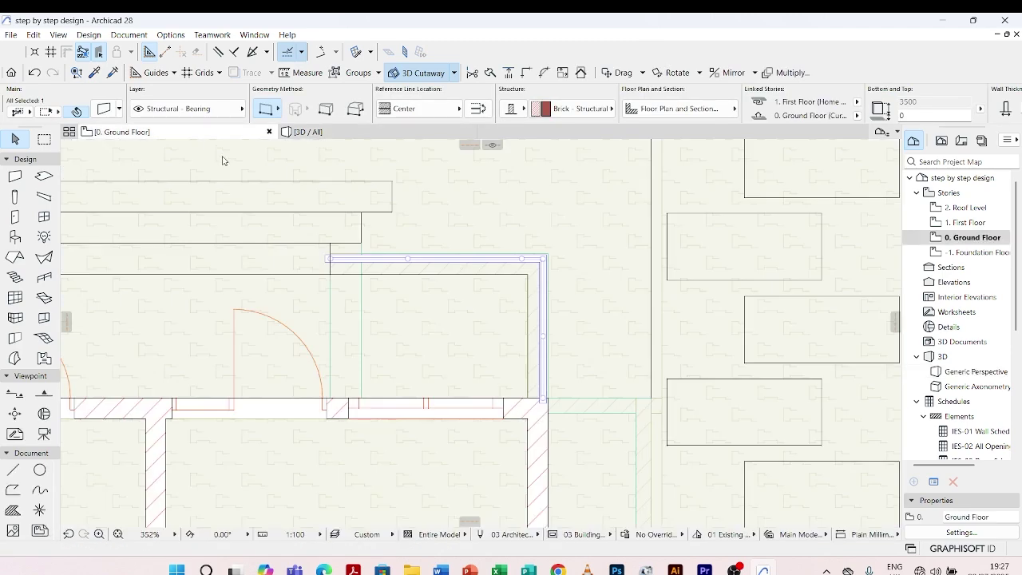
scroll(409, 250, "down", 2)
scroll(409, 250, "down", 2)
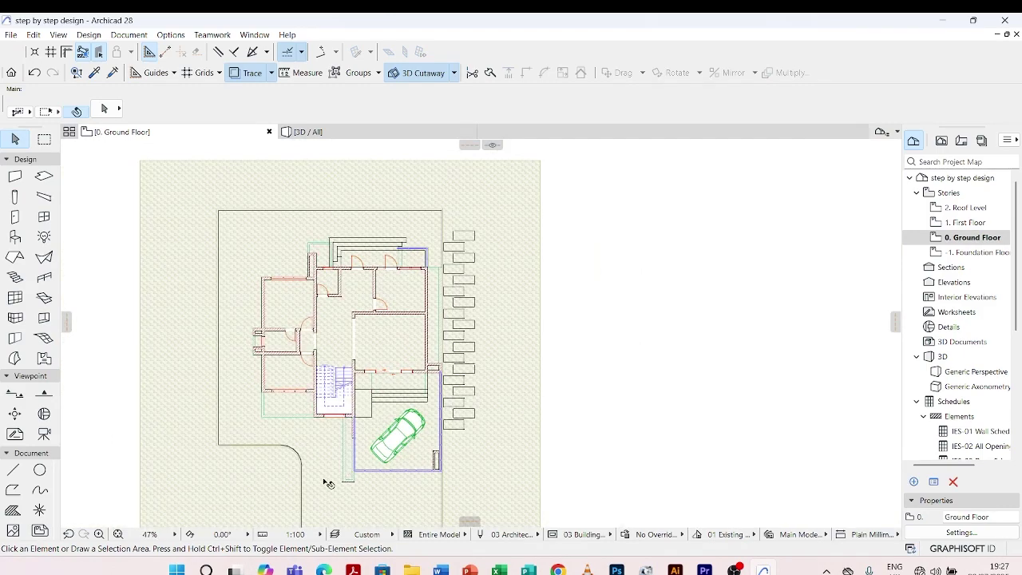
scroll(276, 418, "up", 5)
left_click(460, 344)
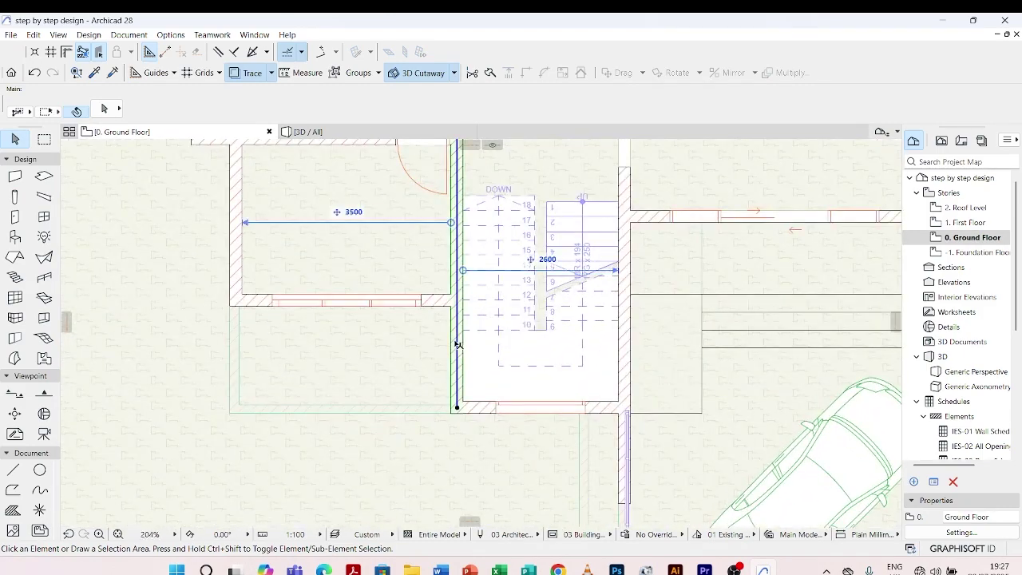
left_click(490, 73)
scroll(452, 288, "up", 4)
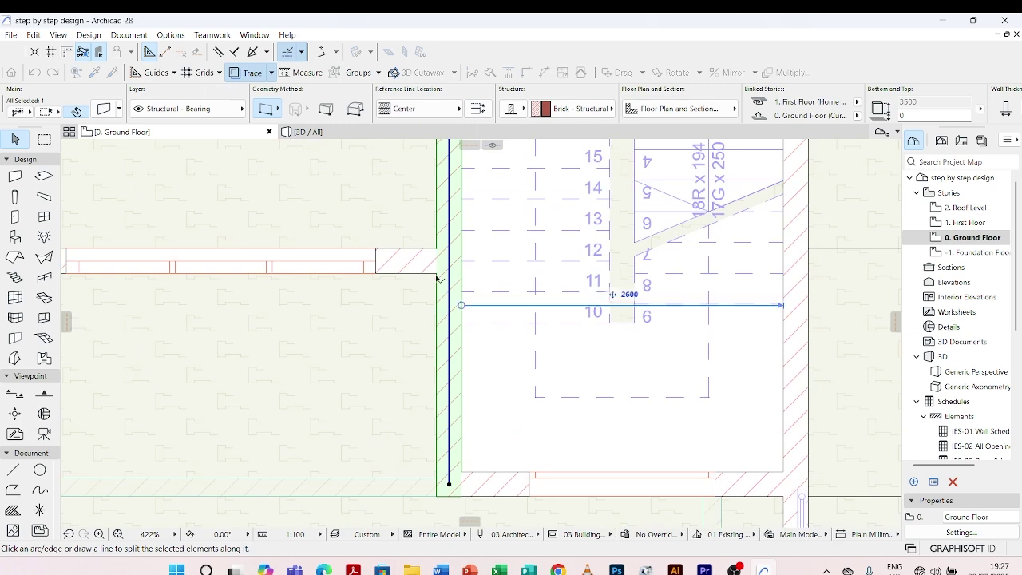
left_click(431, 275)
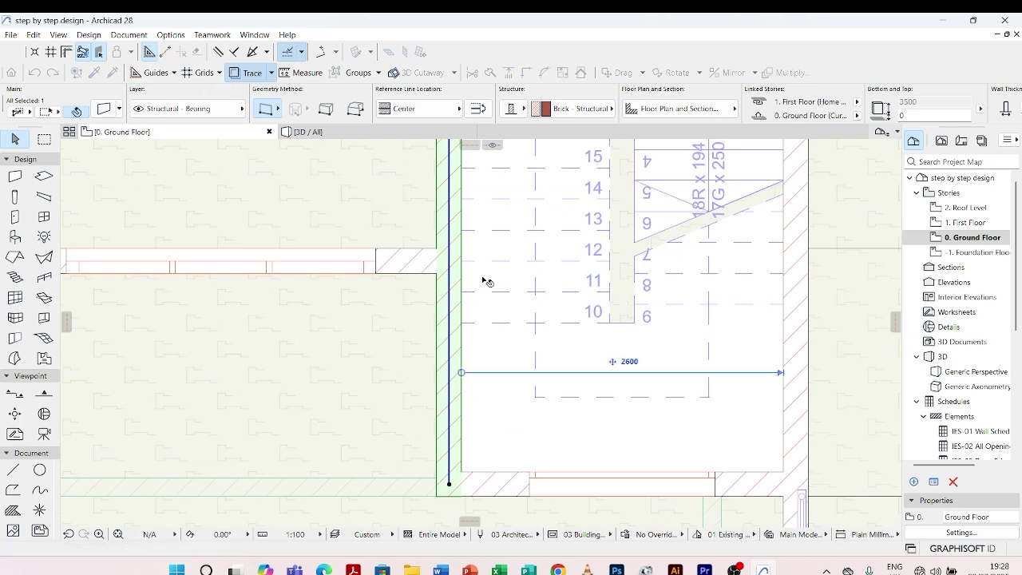
left_click(489, 239)
key("Escape")
key("F3")
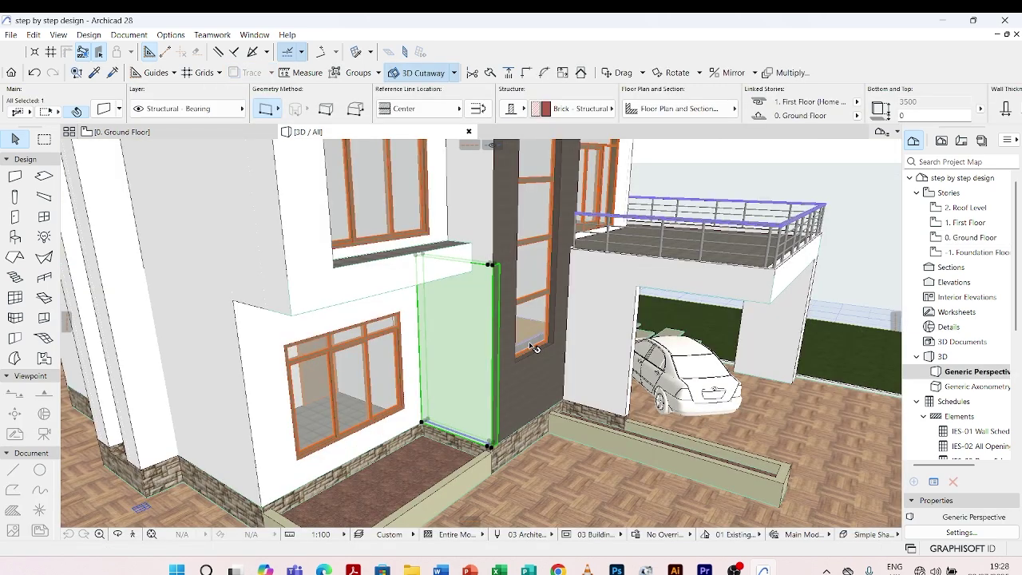
Step: Try setting the split ground-floor side wall's inside-face surface to FF_Fine_Upholstery_Grey, and undo that change
double_click(501, 270)
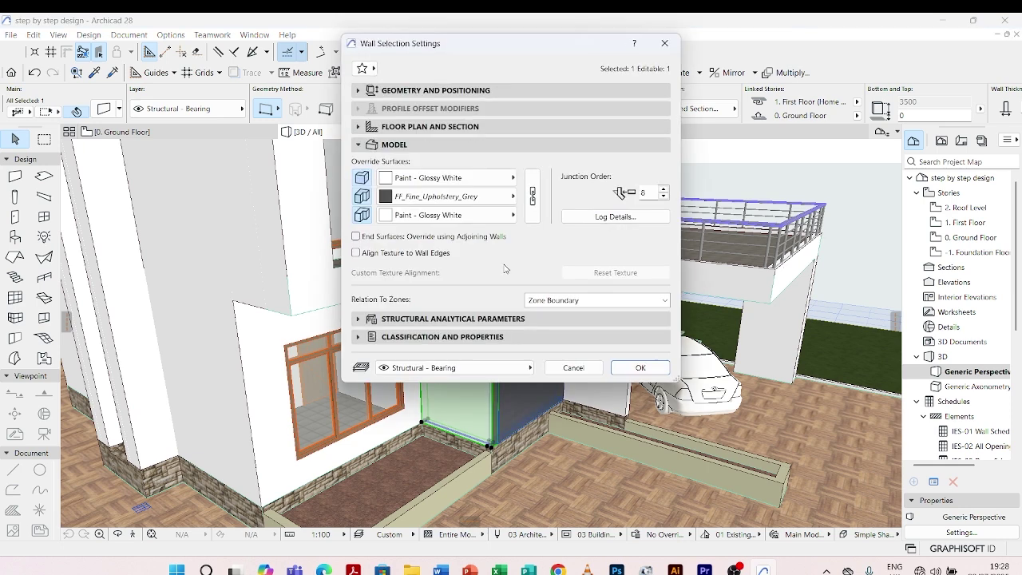
left_click(512, 215)
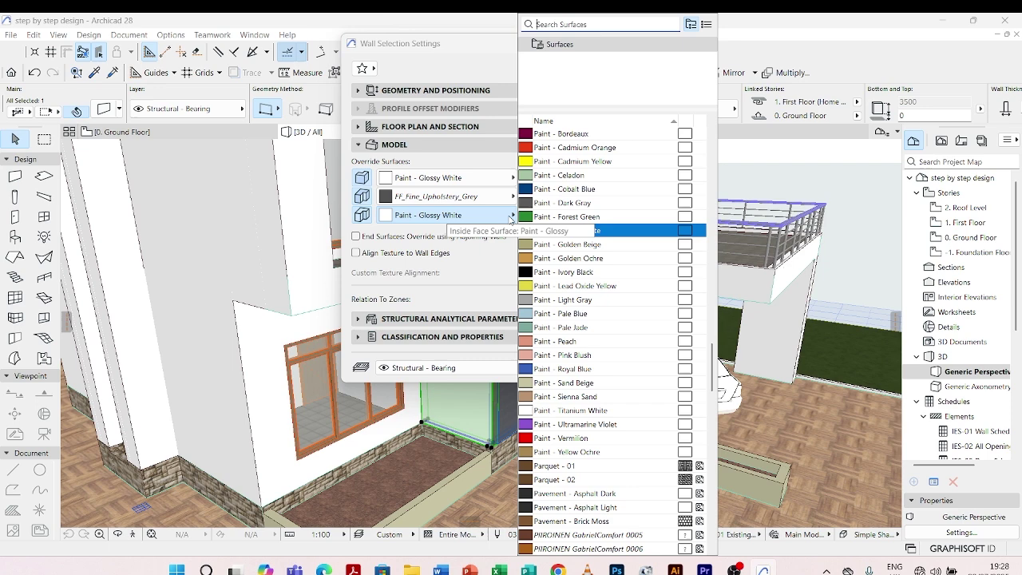
left_click(574, 45)
type("GREY")
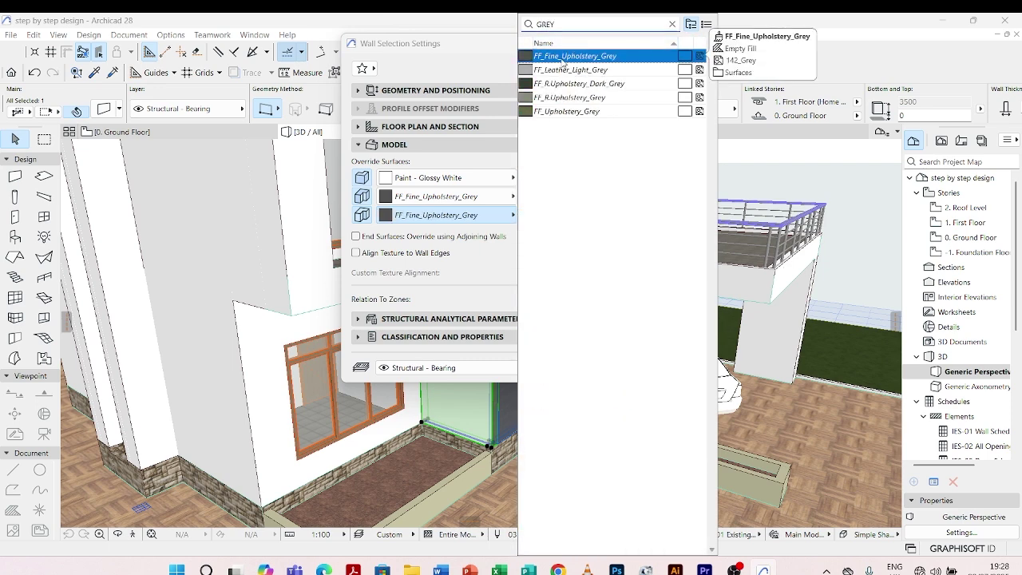
left_click(567, 56)
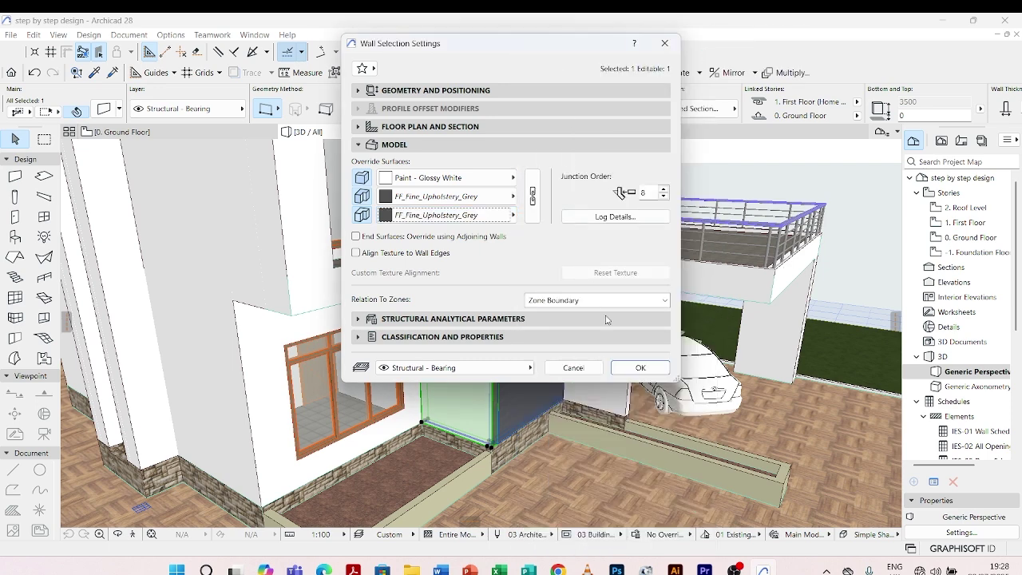
left_click(641, 369)
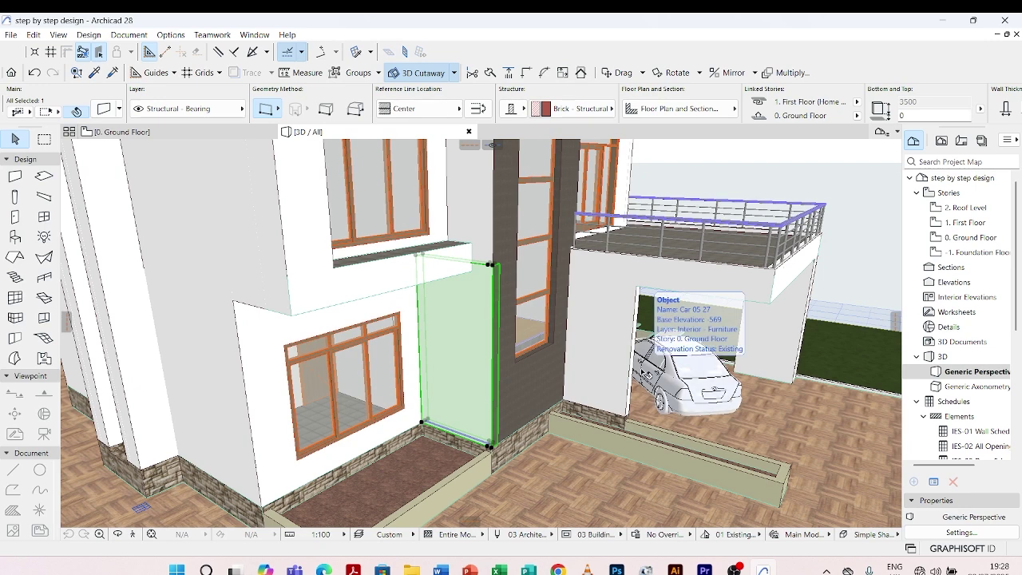
key("ctrl+z")
Step: Set the split ground-floor side wall's outside-face surface to FF_Fine_Upholstery_Dark_Green and inspect the finish
key("ctrl+t")
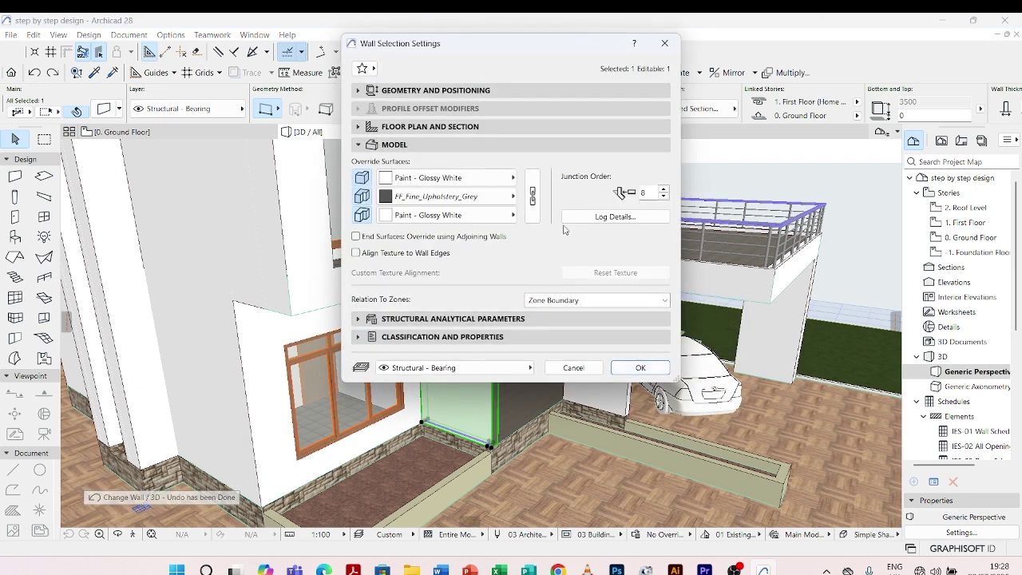
left_click(499, 179)
left_click(549, 148)
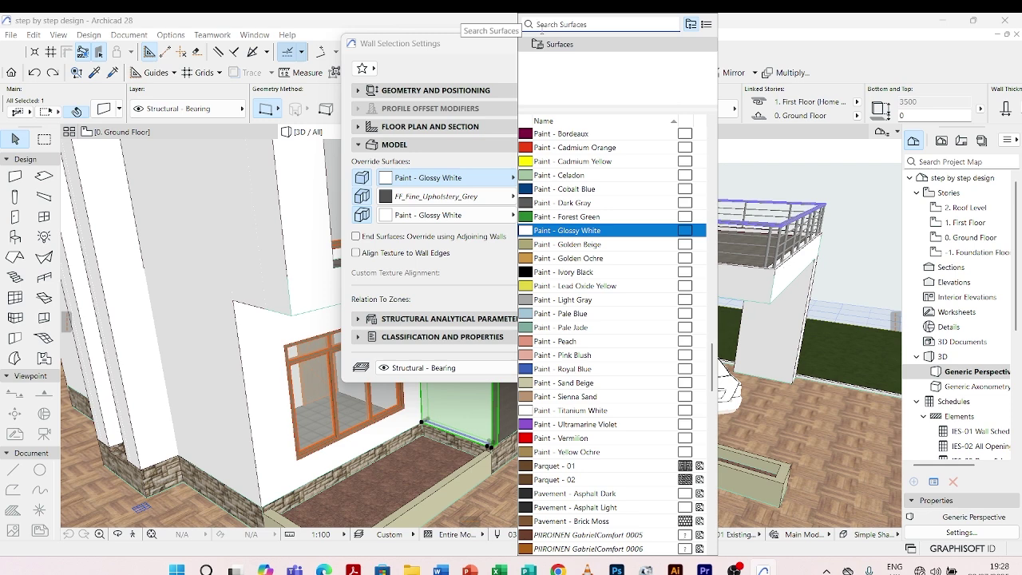
type("GRE")
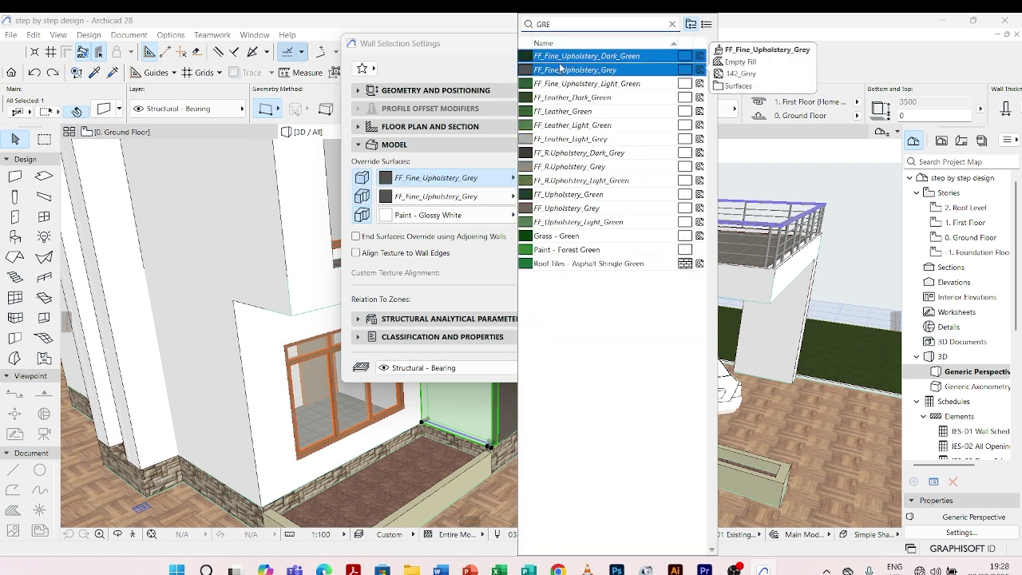
left_click(562, 58)
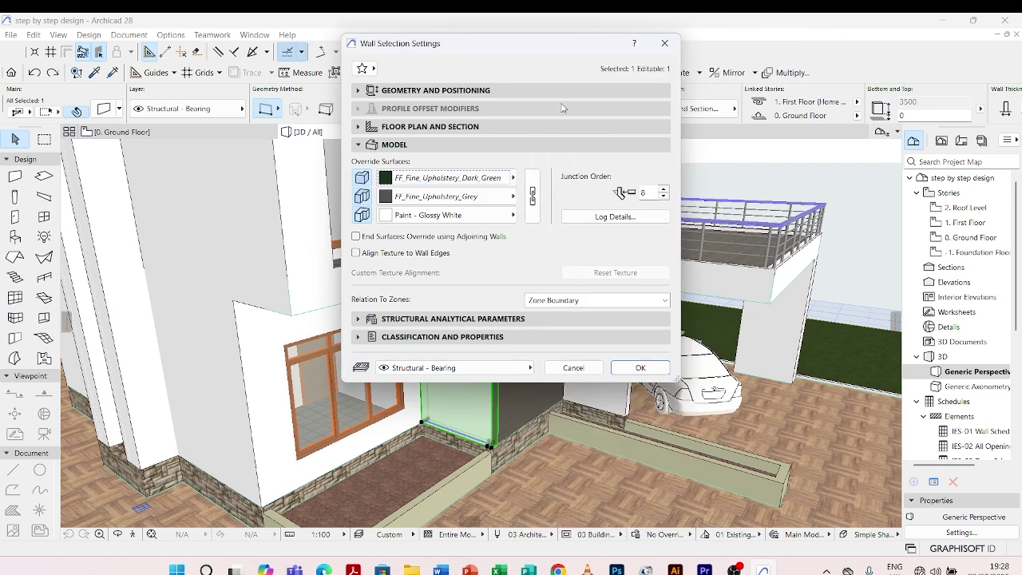
left_click(627, 370)
scroll(468, 296, "up", 4)
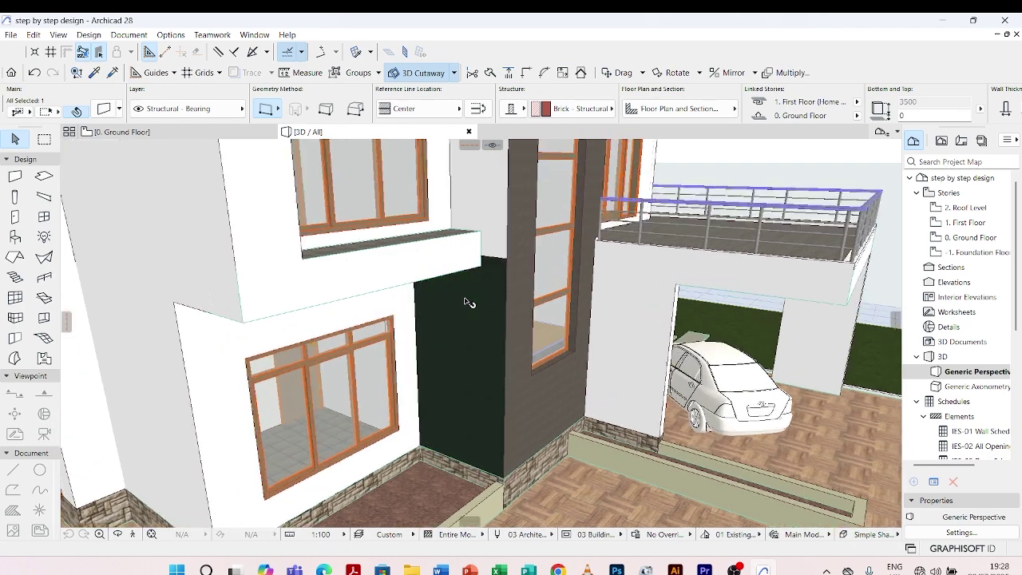
Step: Set the outside-face surface of the ground-floor side wall segment to FF_Fine_Upholstery_Grey, review it in 3D, and deselect it
double_click(515, 338)
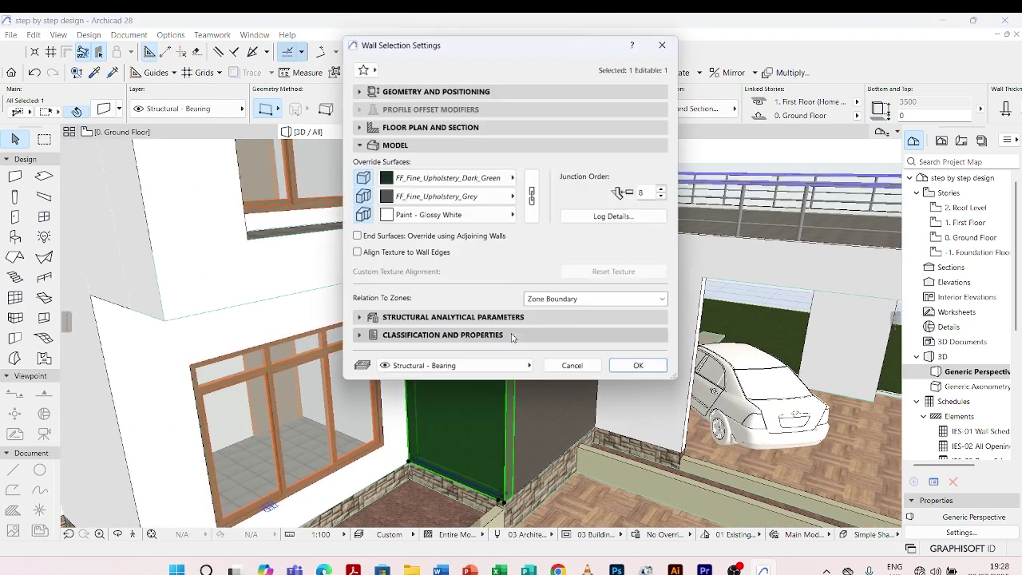
left_click(504, 177)
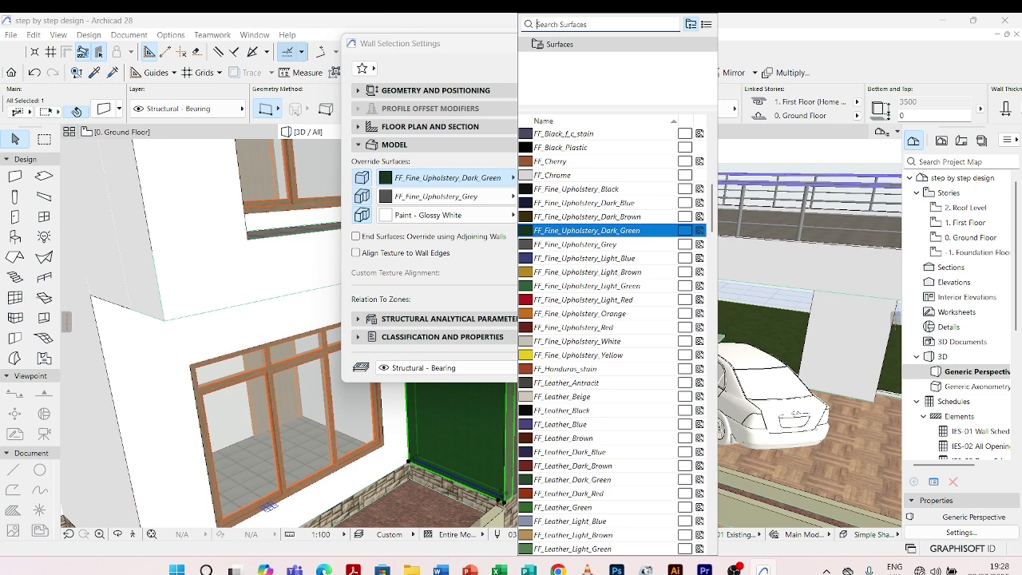
type("GREY")
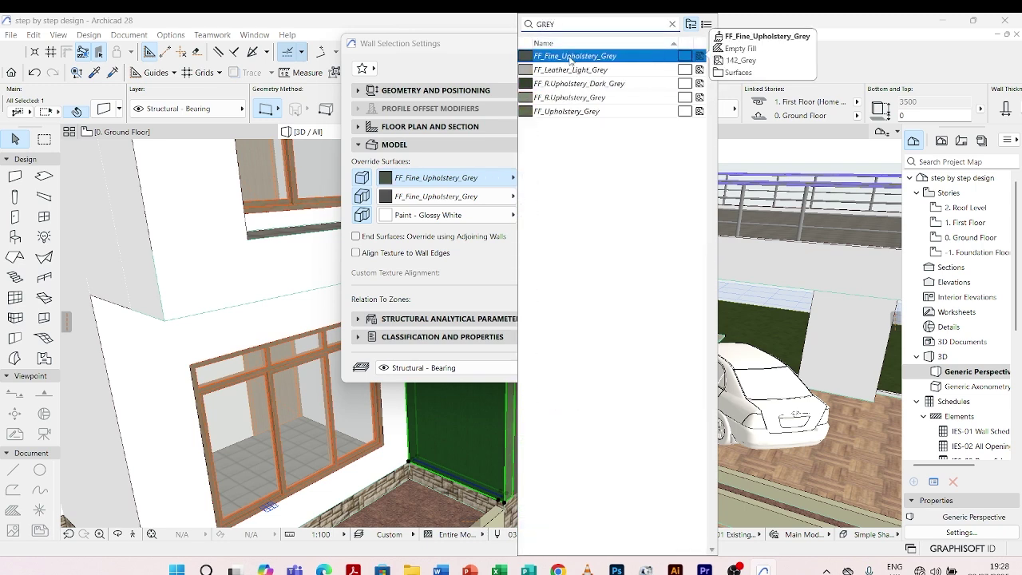
left_click(570, 56)
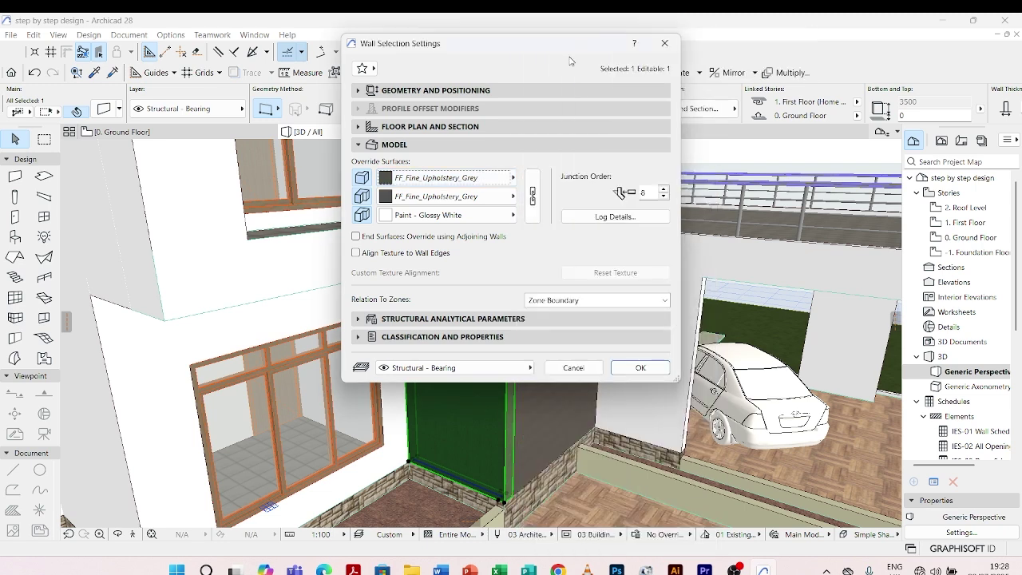
left_click(639, 369)
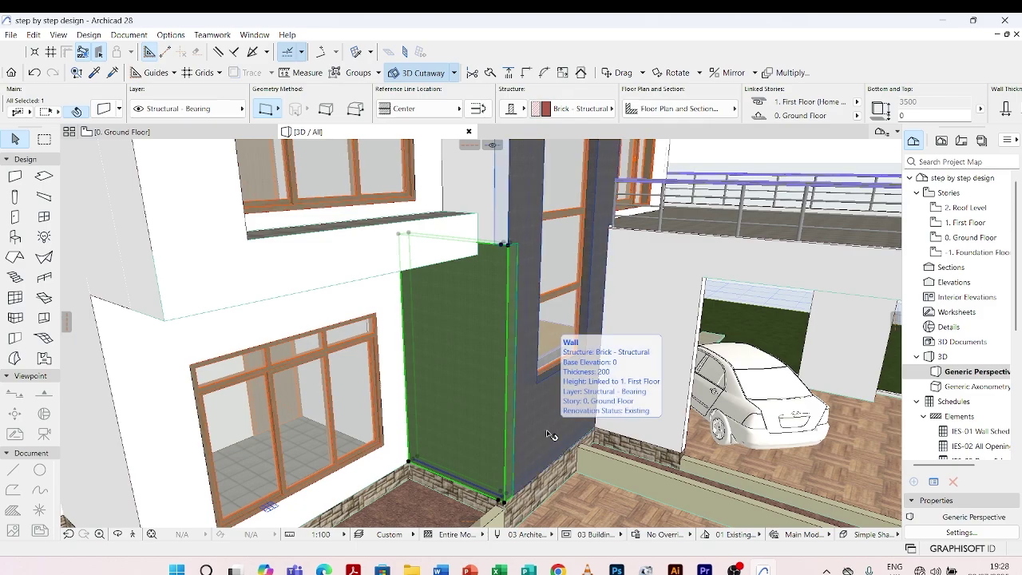
middle_click_drag(549, 436, 120, 391, "shift")
middle_click_drag(50, 390, 485, 391, "shift")
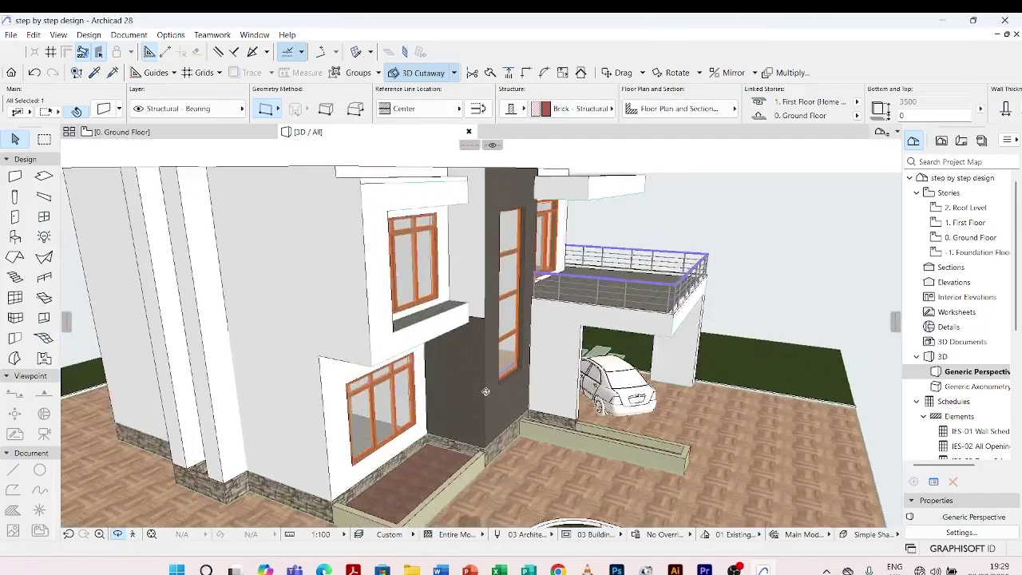
middle_click_drag(482, 224, 461, 221, "shift")
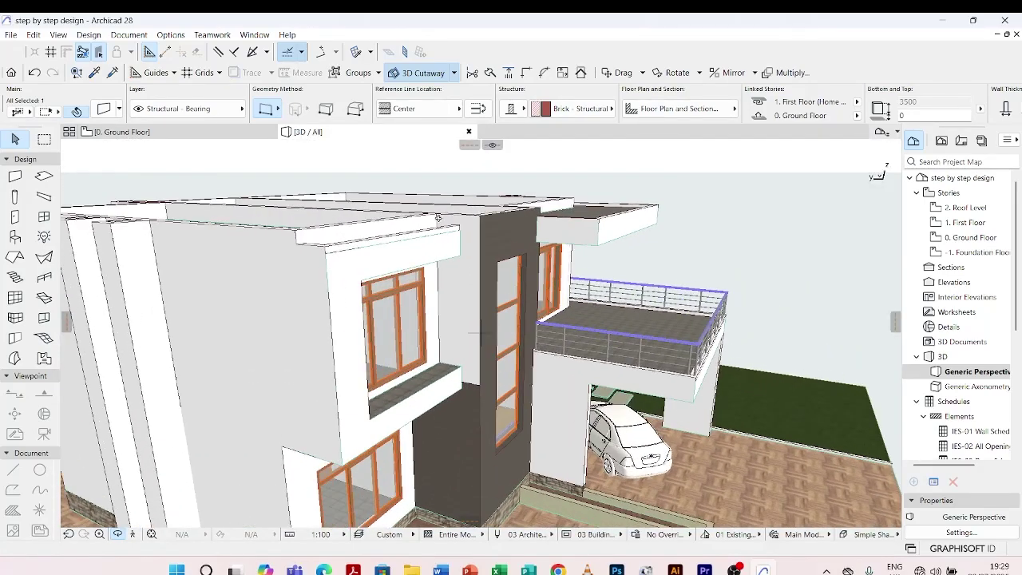
left_click(461, 220)
key("Escape")
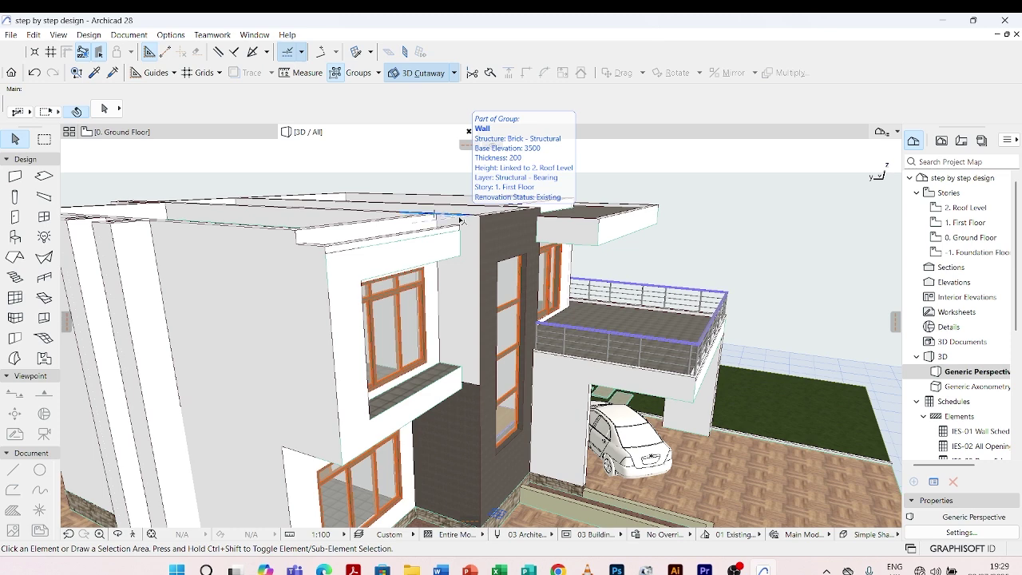
Step: Split the first-floor wall beside the staircase in plan at the outer face of the adjoining front window wall, and return to 3D
left_click(460, 221)
scroll(471, 221, "up", 5)
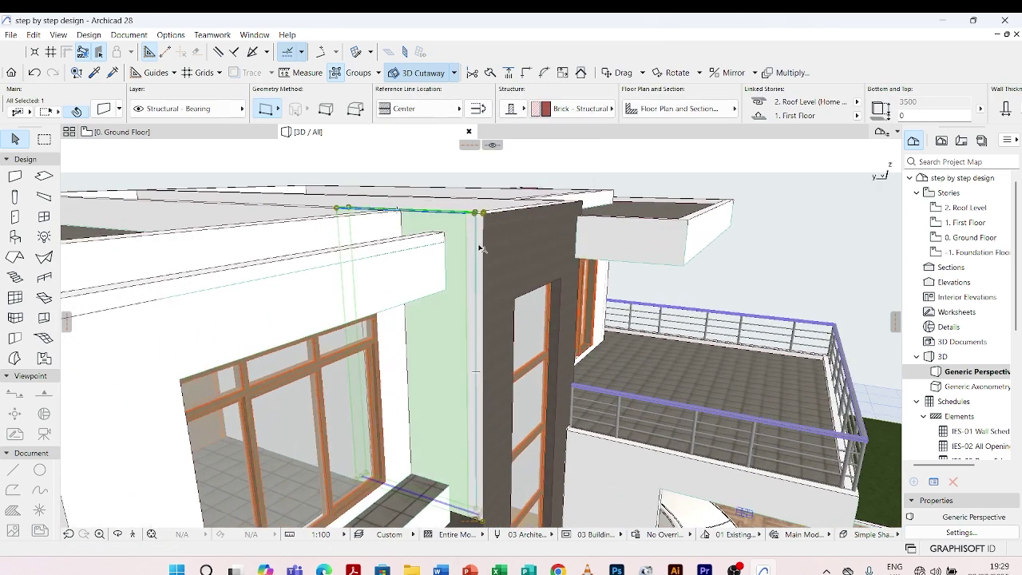
scroll(477, 222, "up", 2)
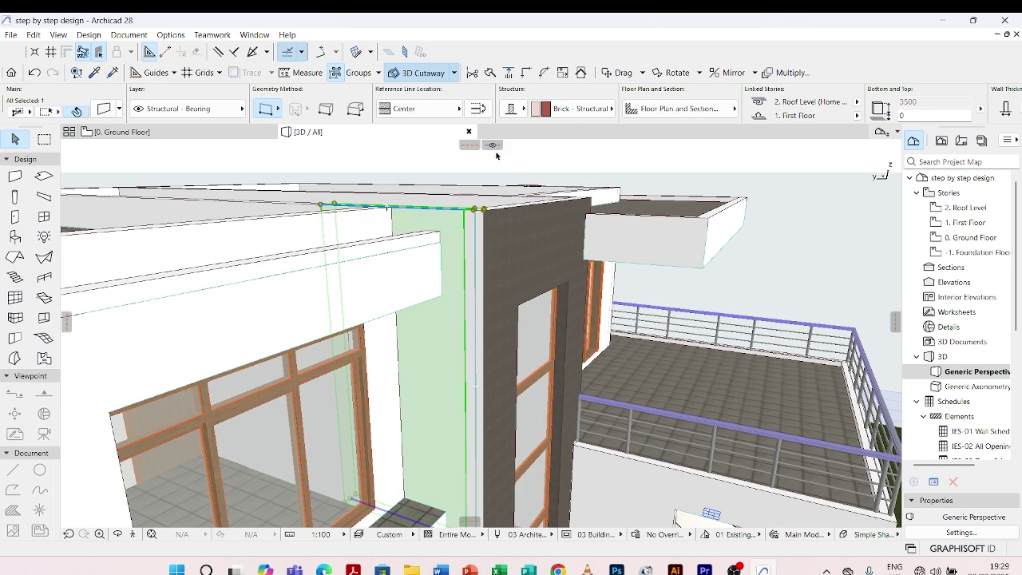
double_click(968, 222)
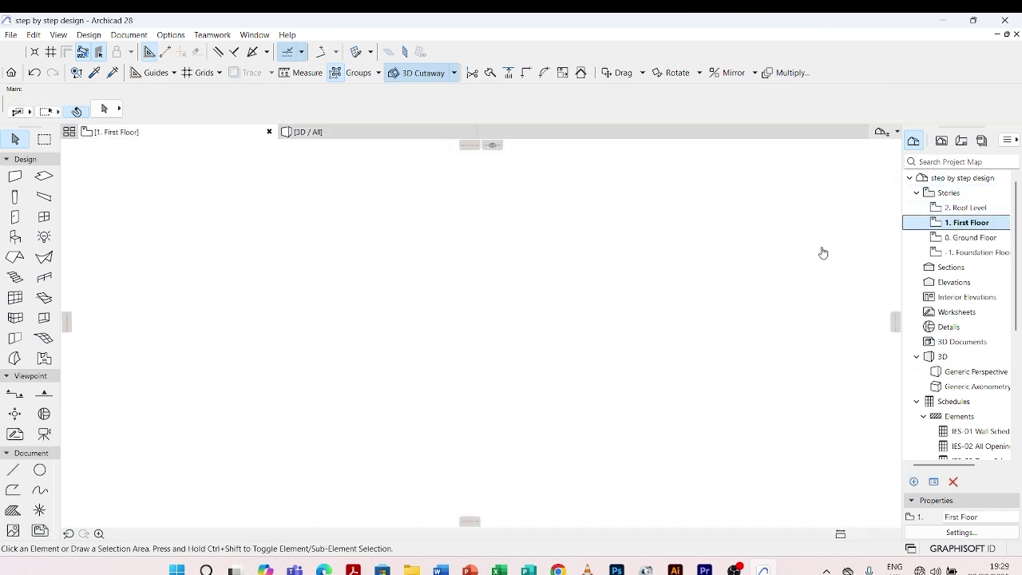
left_click(449, 404)
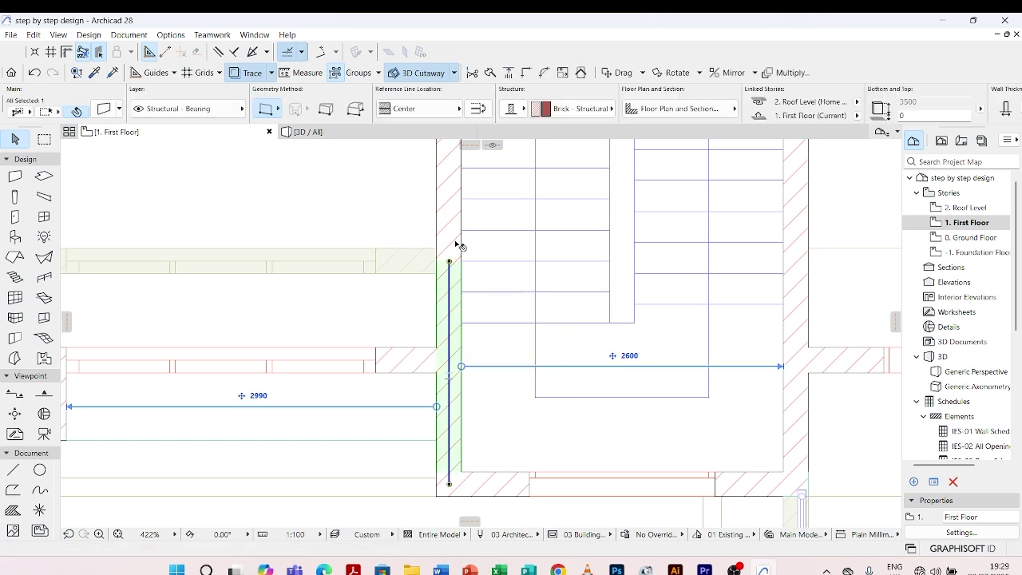
left_click(490, 72)
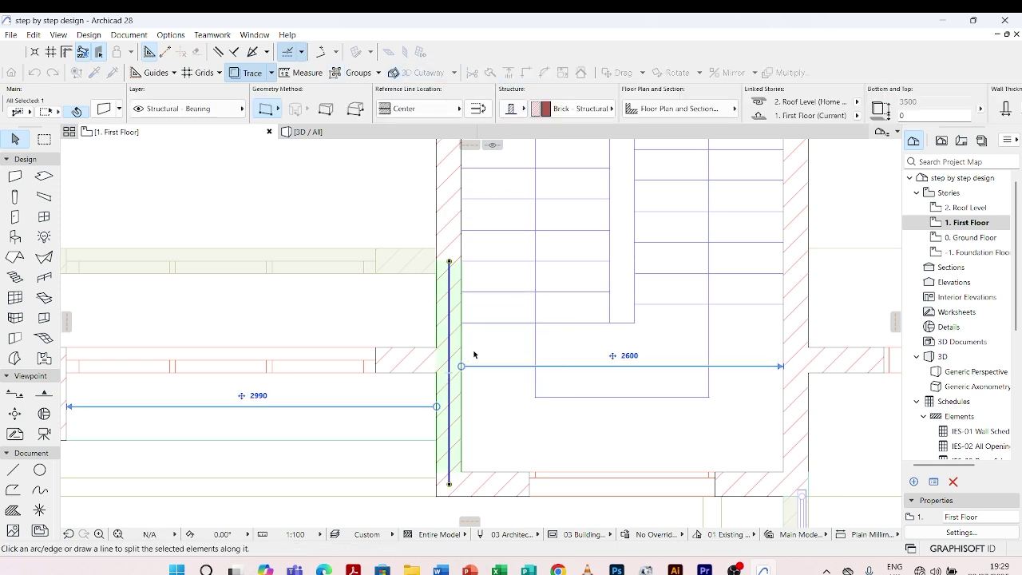
scroll(444, 372, "up", 4)
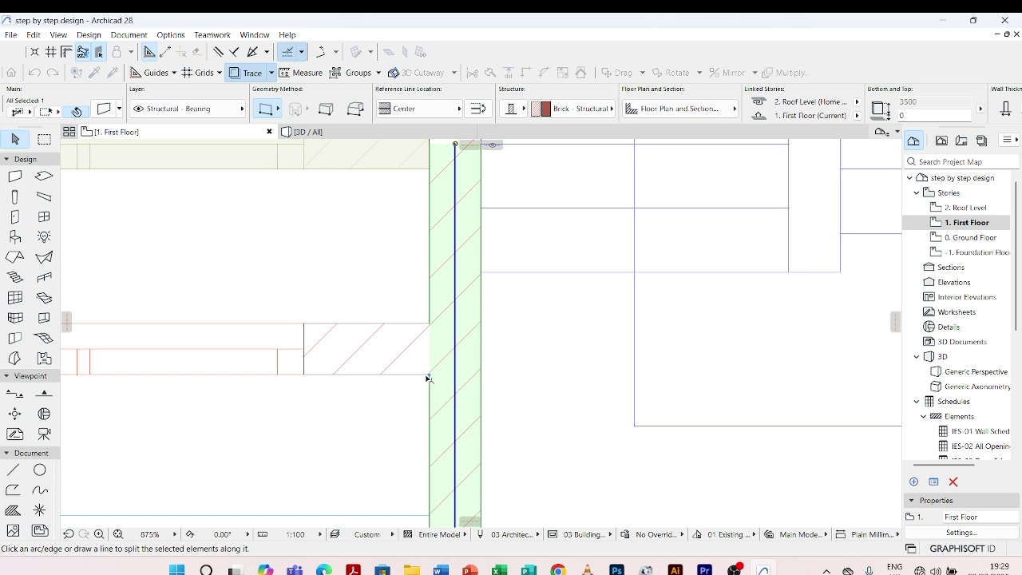
left_click(428, 375)
left_click(493, 375)
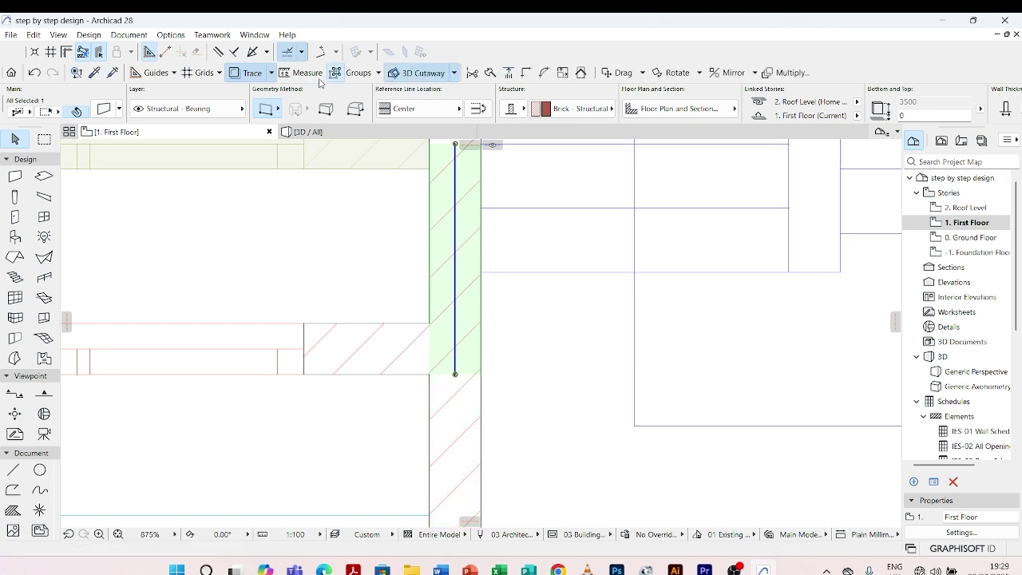
left_click(338, 138)
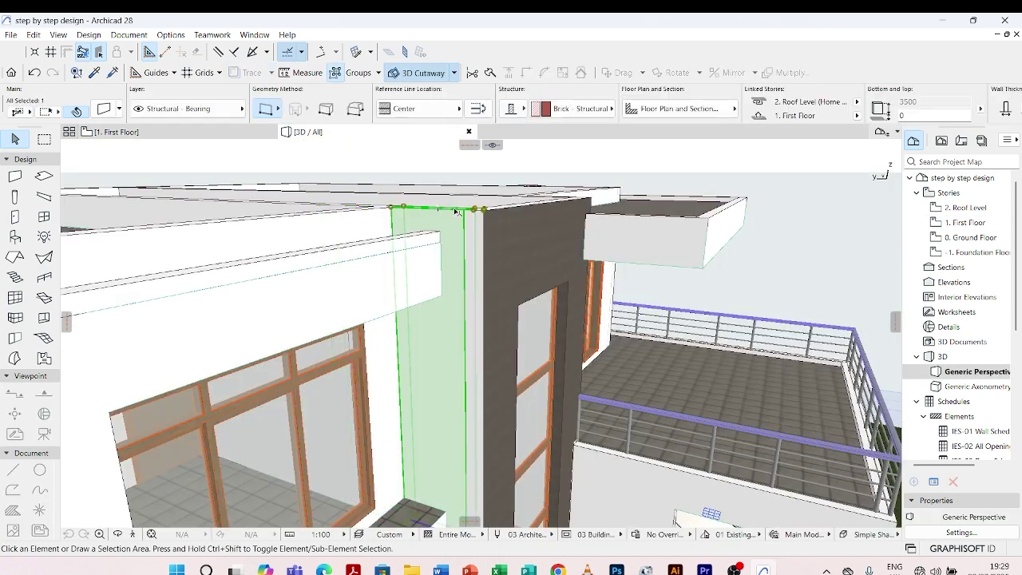
Step: Try setting the split first-floor side wall segment's outside-face surface to FF_Fine_Upholstery_Grey, and undo that change
mouse_move(457, 212)
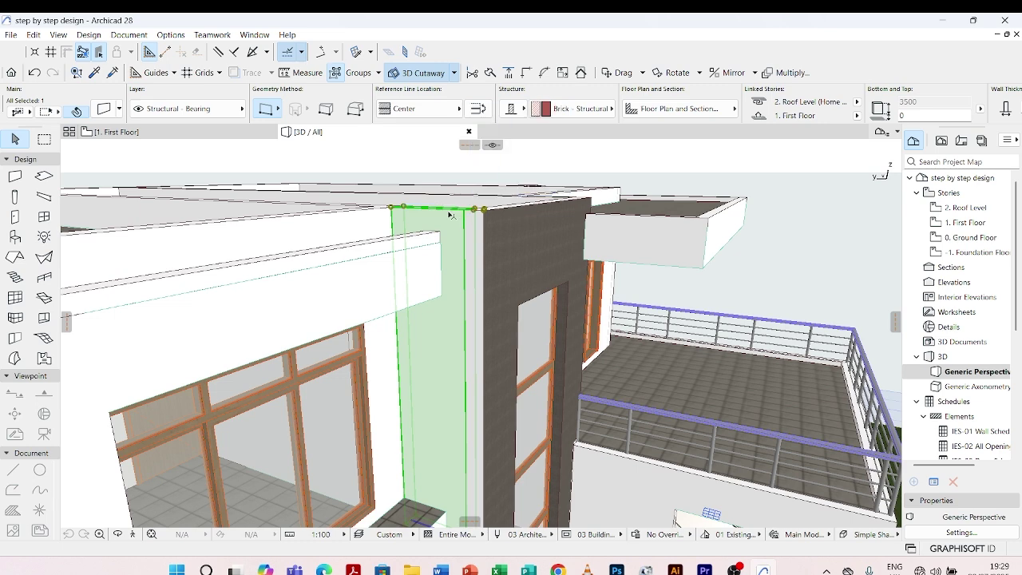
right_click(462, 222)
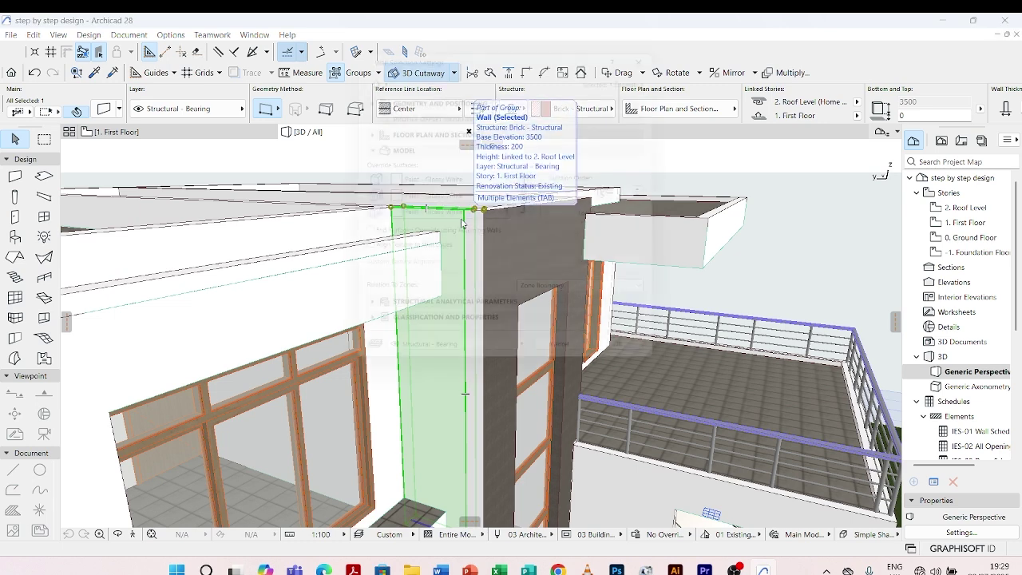
left_click(505, 124)
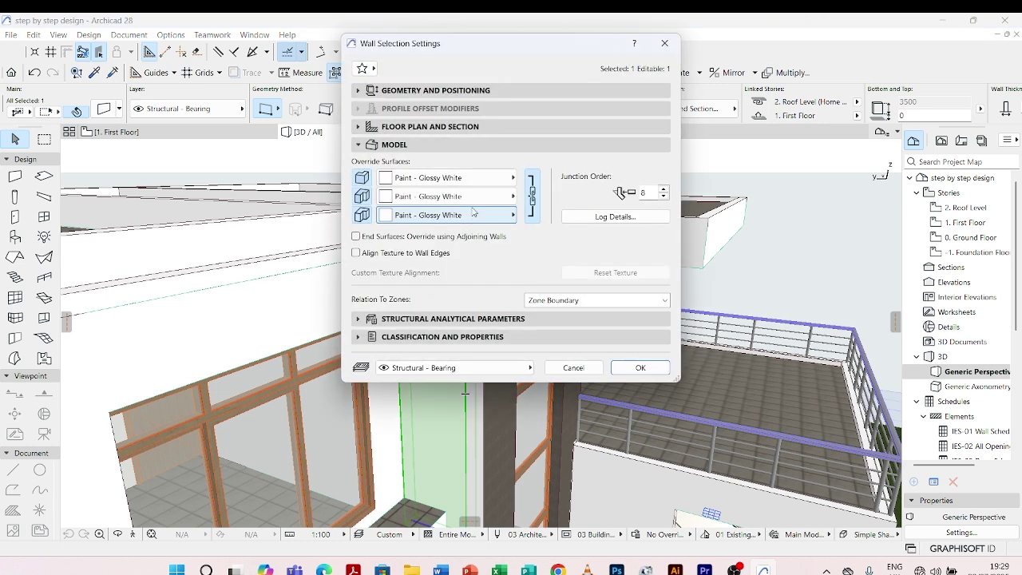
left_click(513, 179)
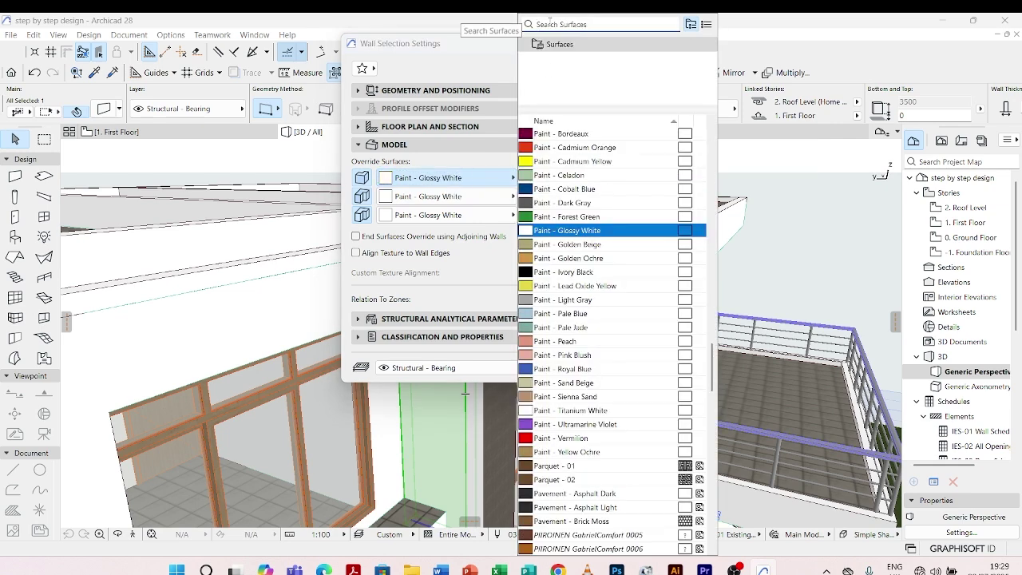
type("GRE")
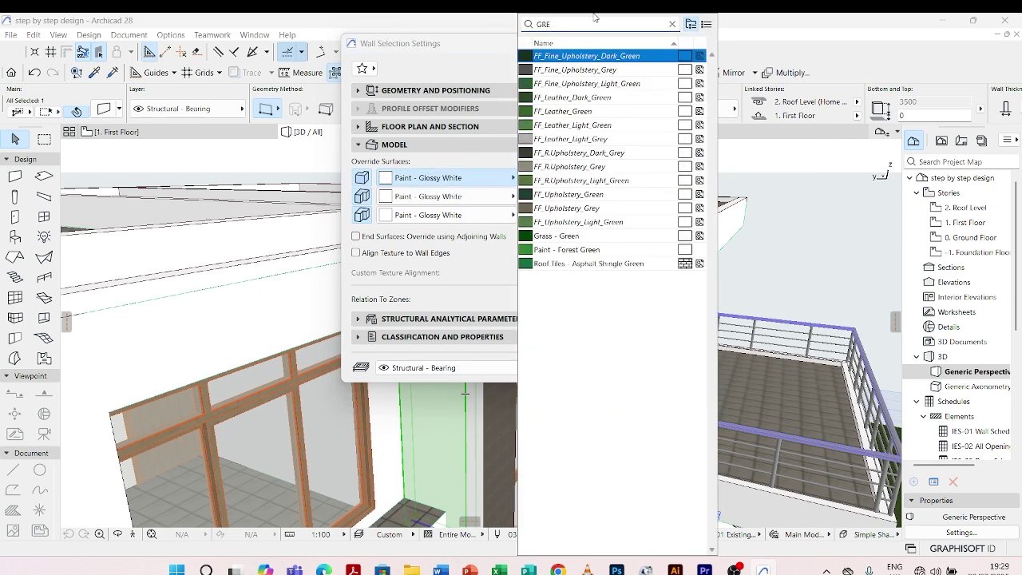
type("Y")
left_click(587, 58)
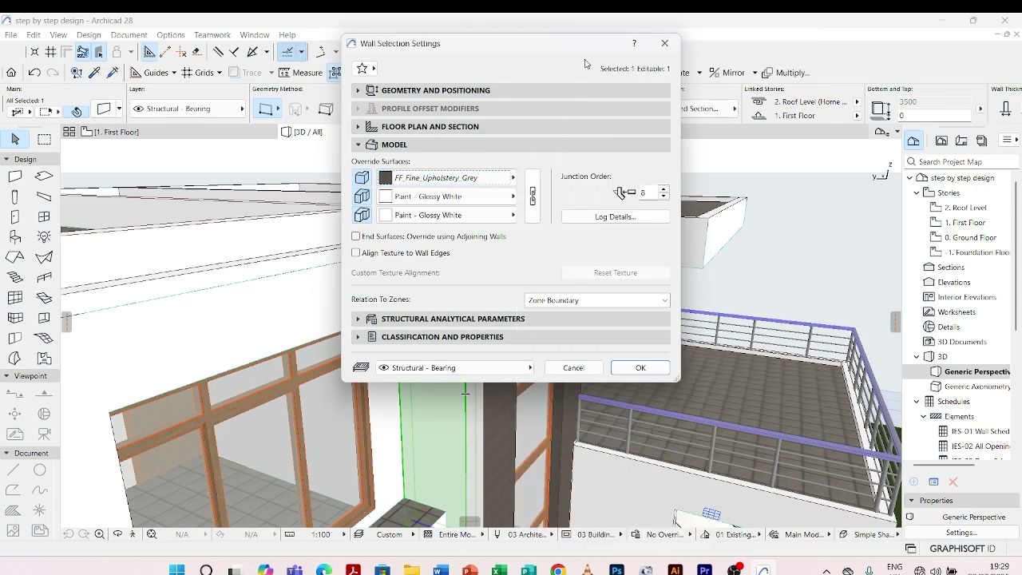
left_click(629, 363)
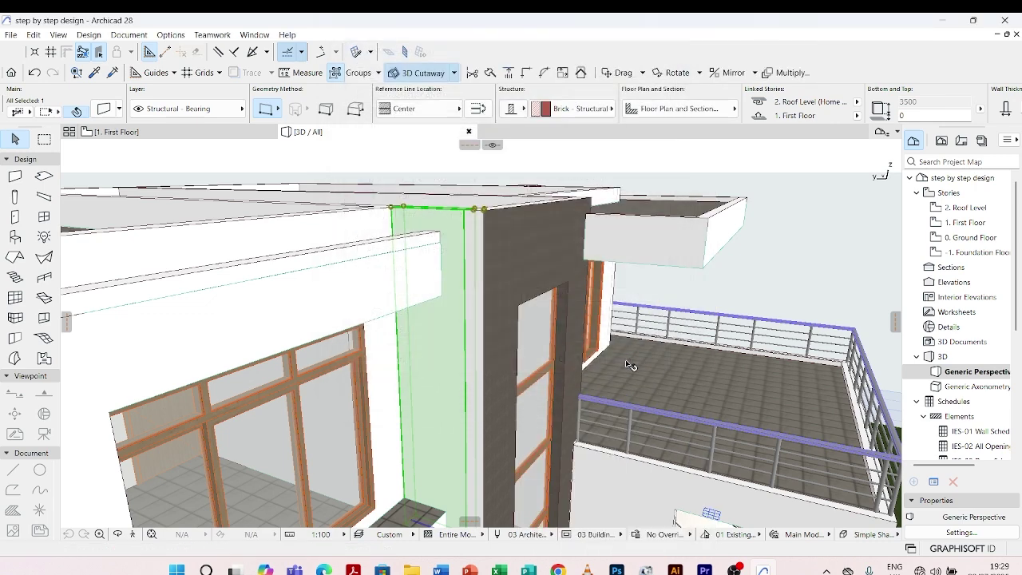
key("ctrl+z")
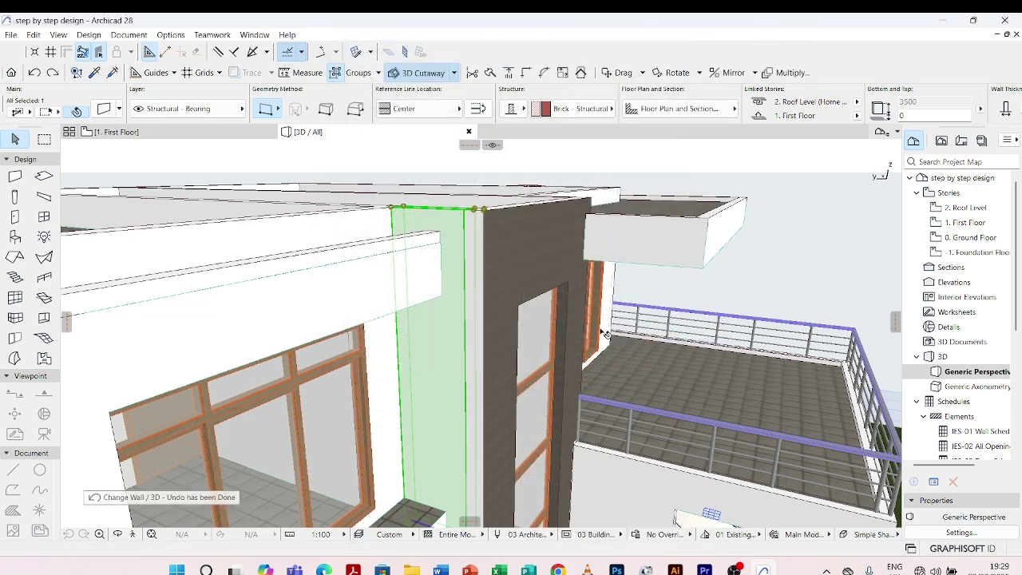
Step: Set the inside-face surface of the first-floor side wall segment beside the stair window to FF_Fine_Upholstery_Grey and deselect it
key("ctrl+t")
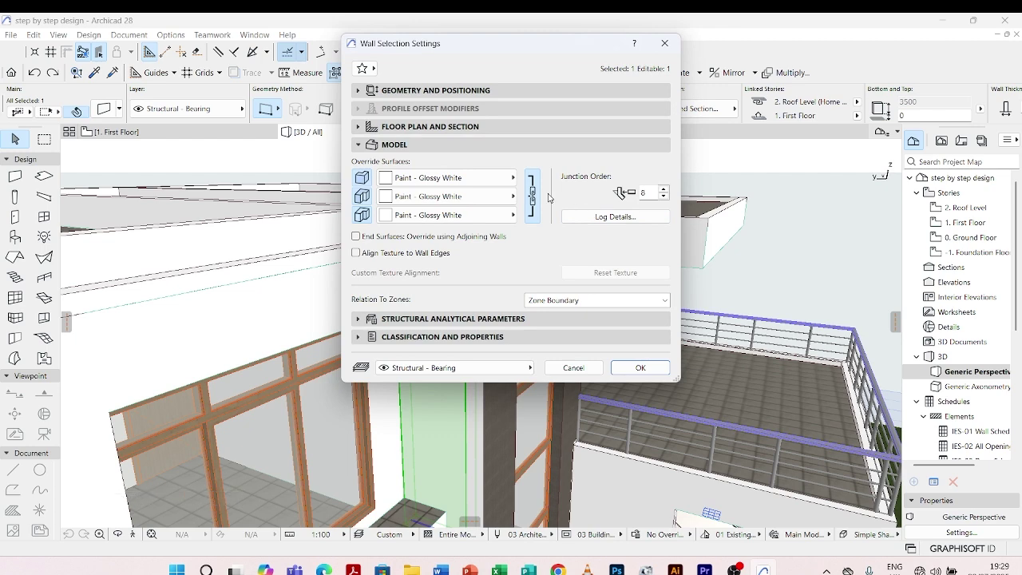
left_click(514, 214)
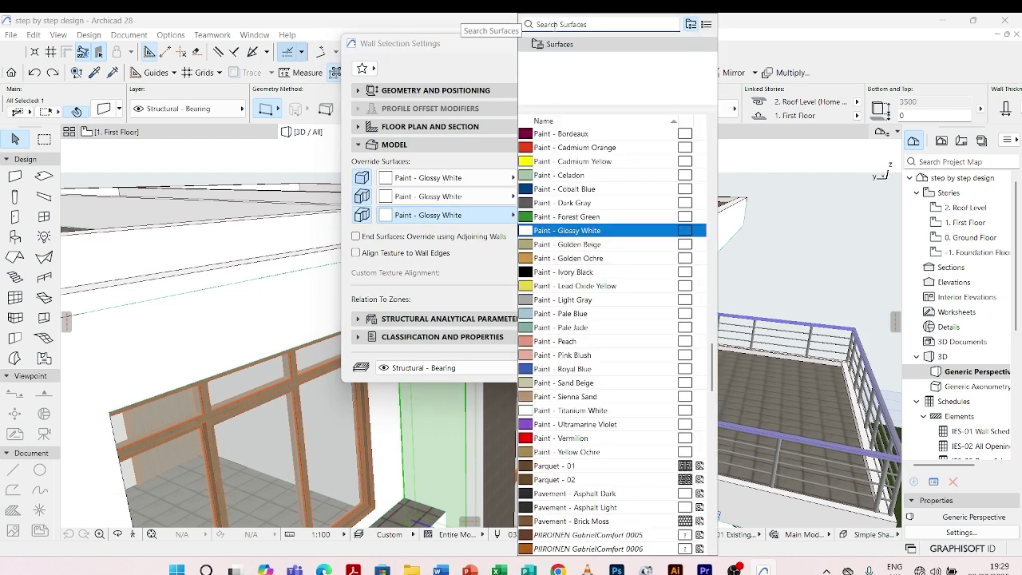
type("GREY")
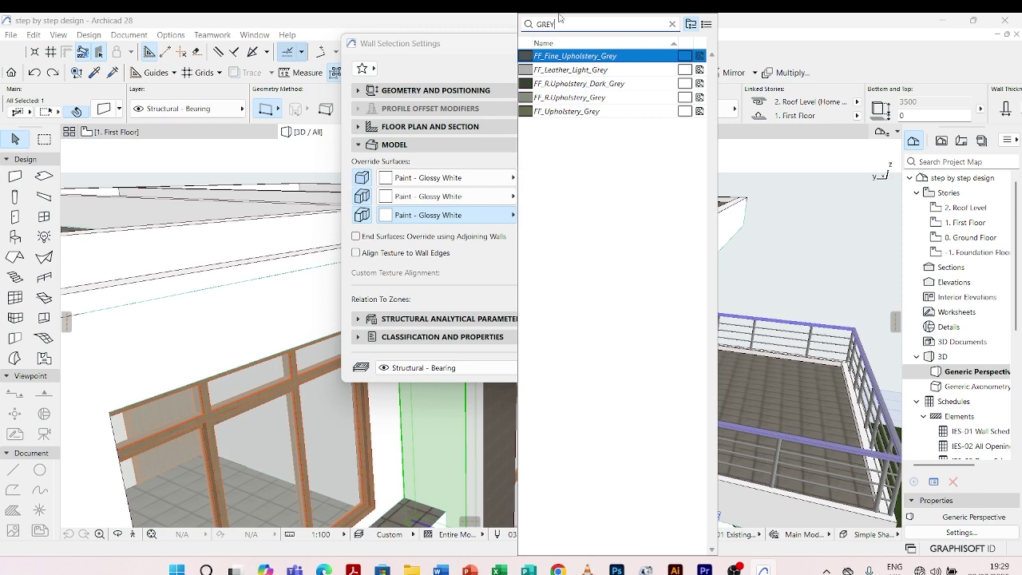
left_click(607, 56)
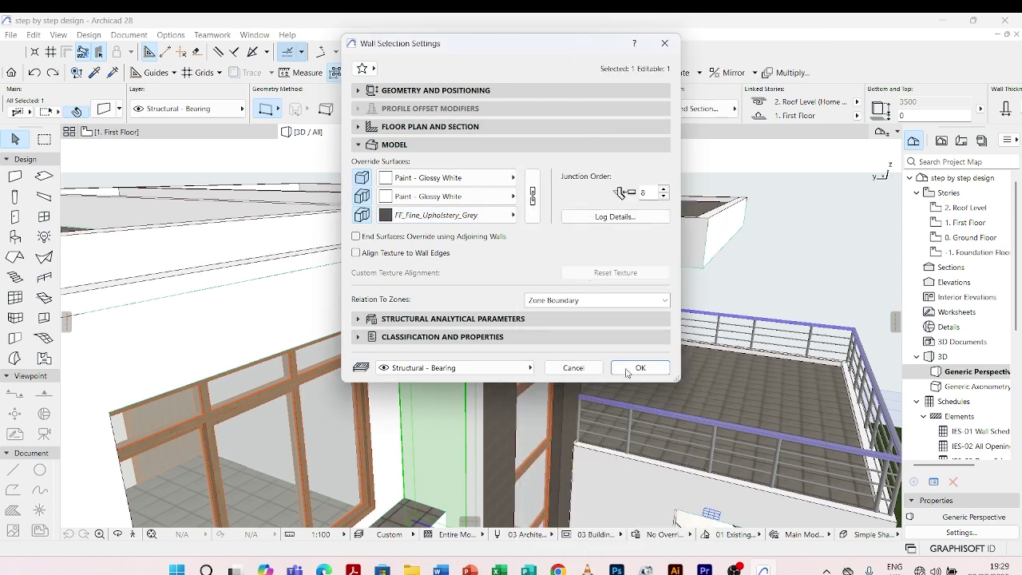
left_click(639, 367)
key("Escape")
middle_click_drag(612, 359, 351, 354, "shift")
scroll(413, 256, "down", 3)
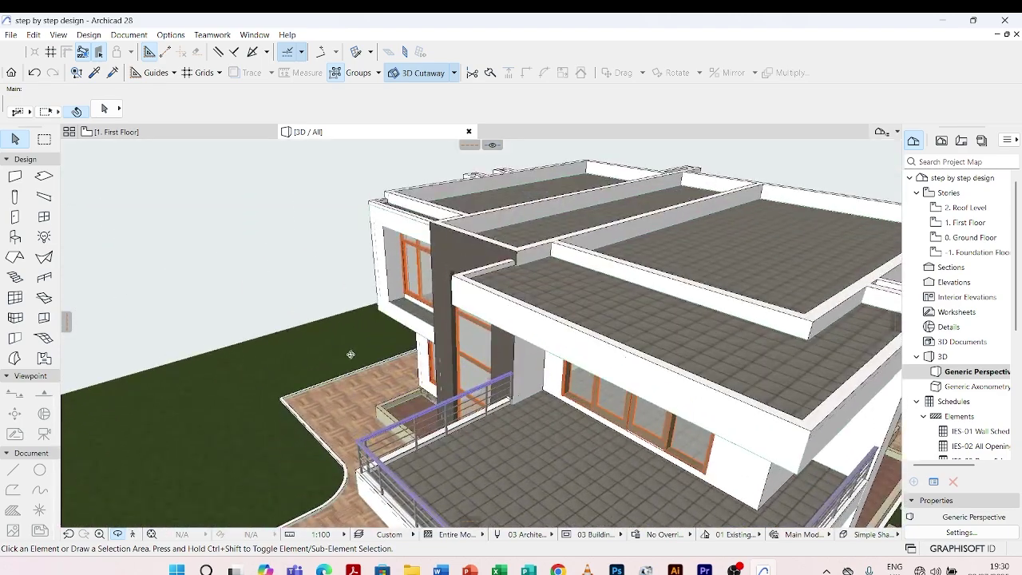
Step: Set the edge surface of the tall stair-window wall to FF_Fine_Upholstery_Grey and deselect the wall
left_click(527, 250)
middle_click_drag(519, 252, 506, 253, "shift")
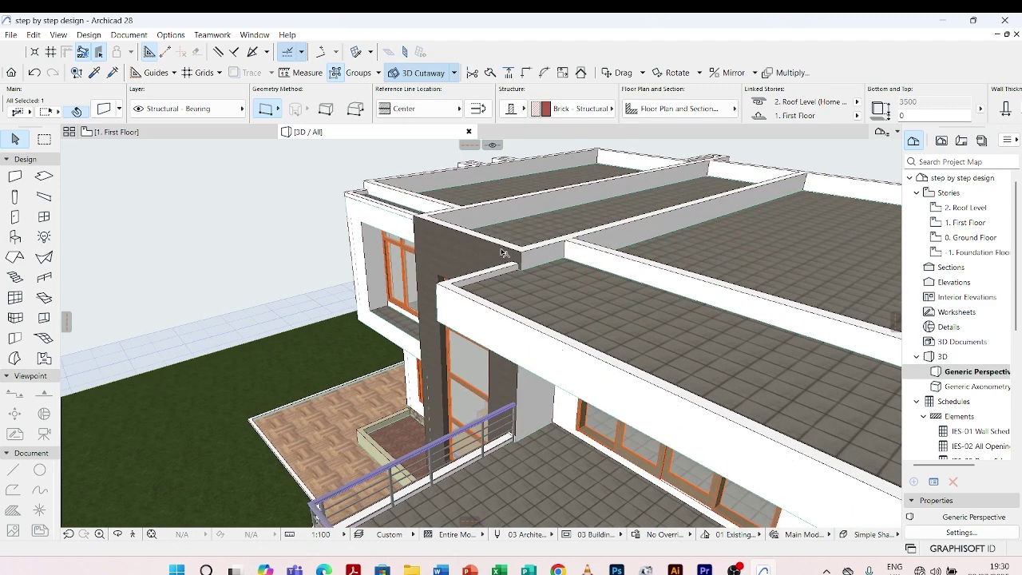
left_click(490, 241)
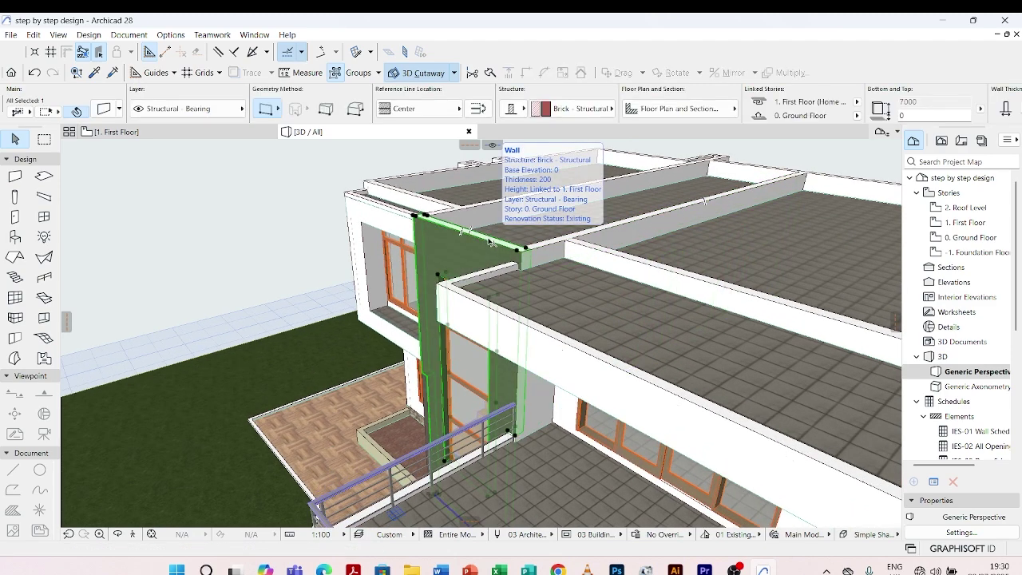
double_click(495, 243)
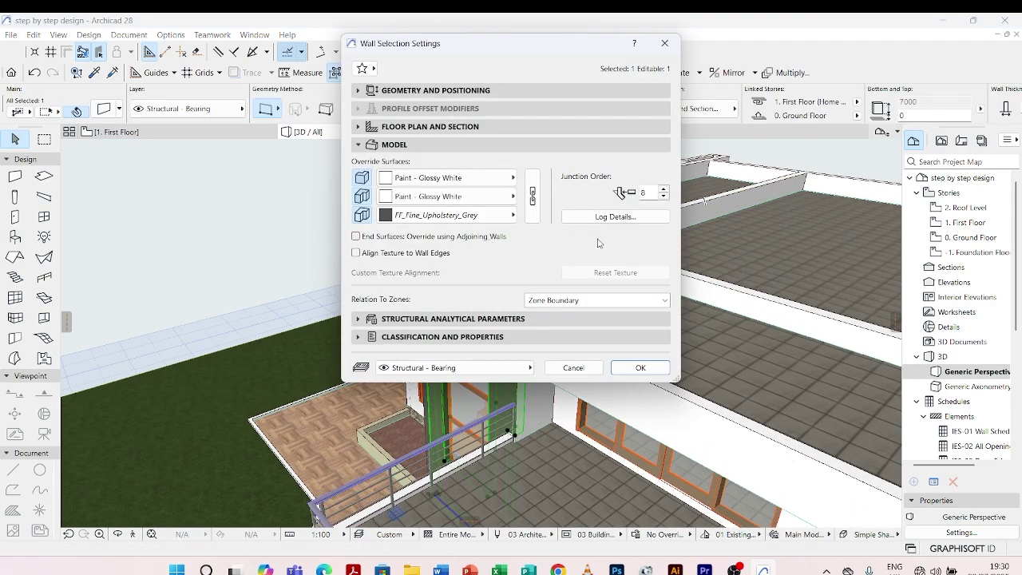
left_click(511, 196)
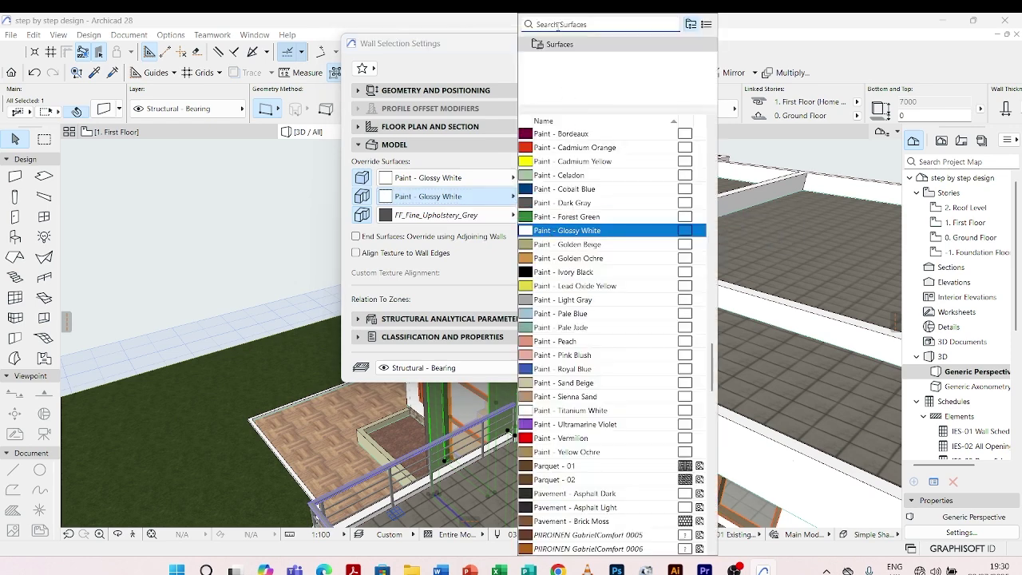
type("GREY")
left_click(571, 56)
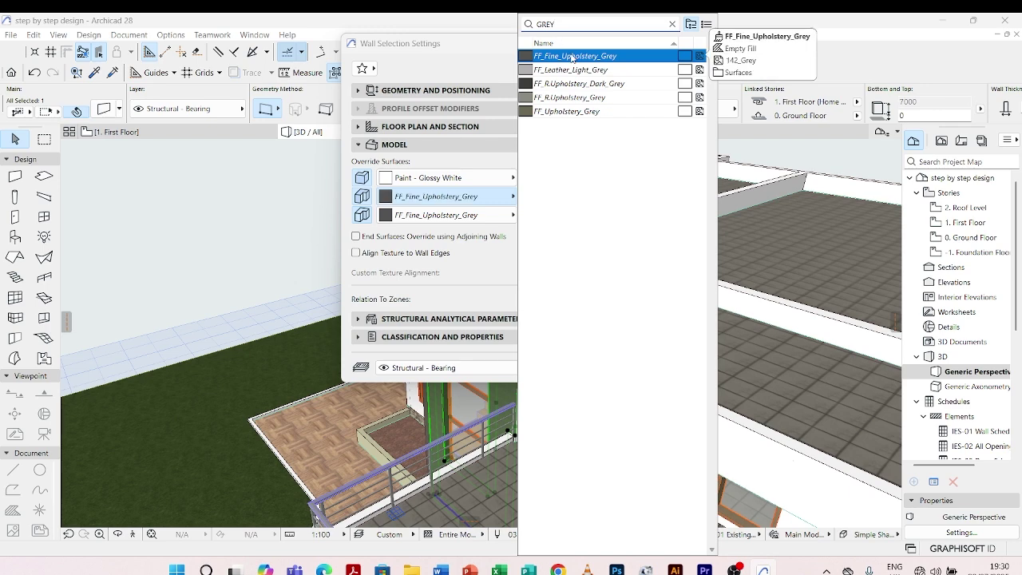
left_click(642, 368)
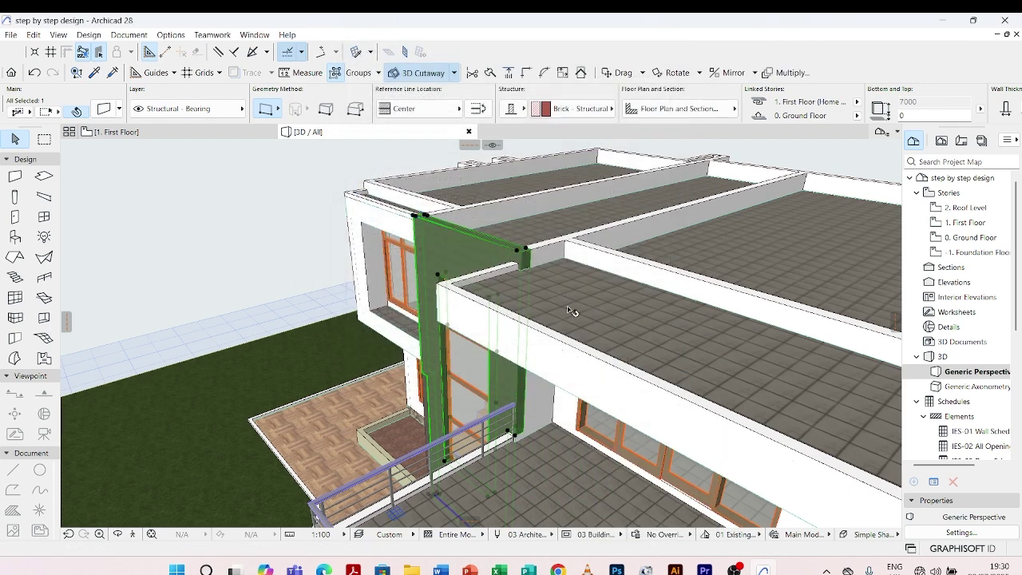
key("Escape")
Step: Split the first-floor staircase wall on the terrace side in plan at the adjoining front wall's outer face, and return to 3D
left_click(551, 247)
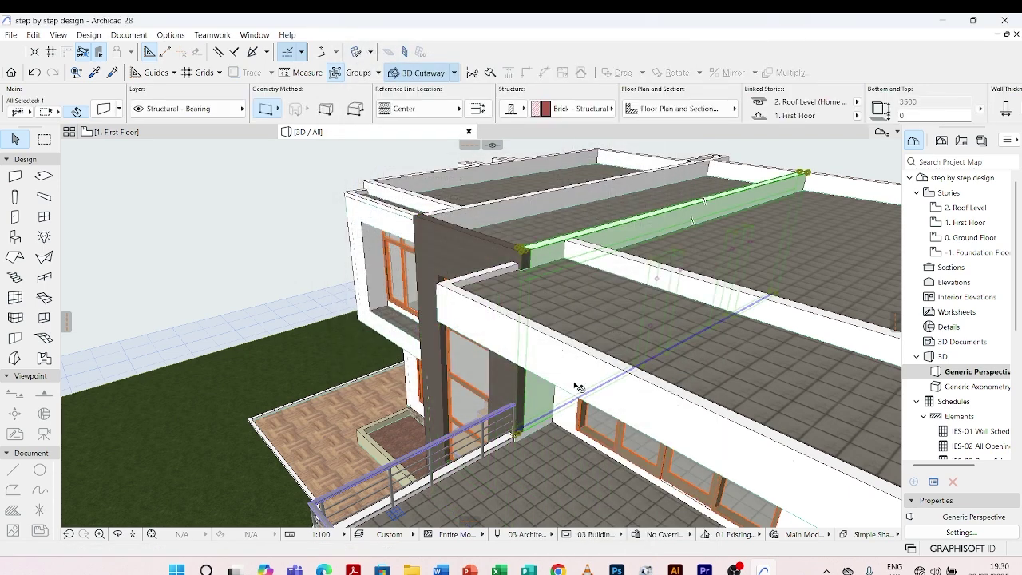
scroll(521, 392, "up", 3)
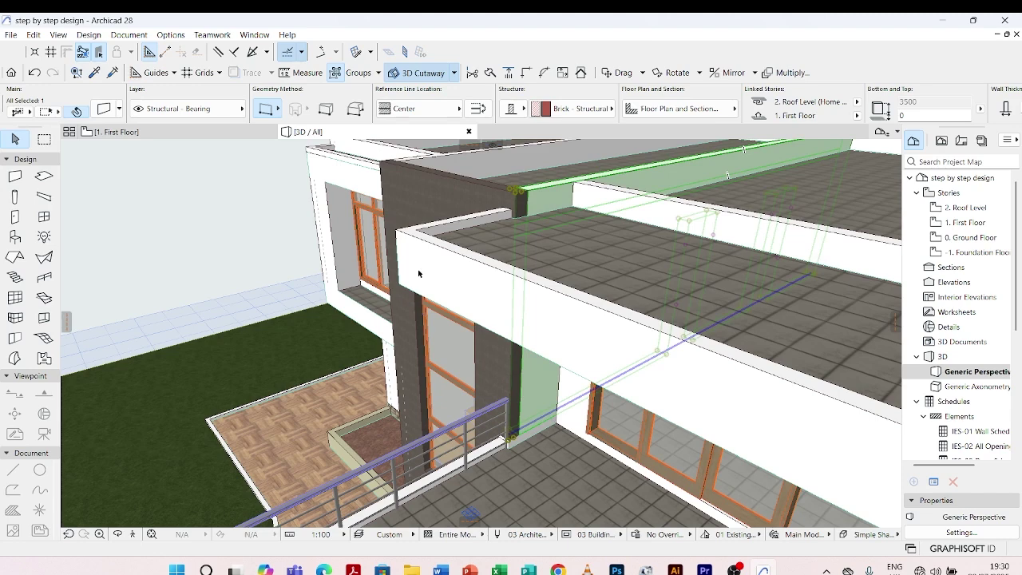
left_click(127, 132)
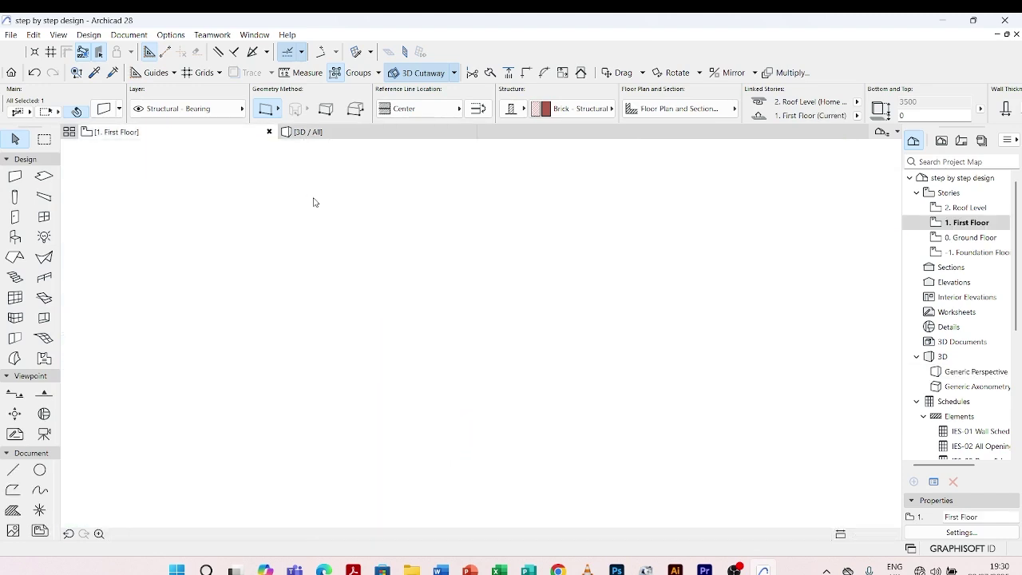
scroll(354, 316, "down", 10)
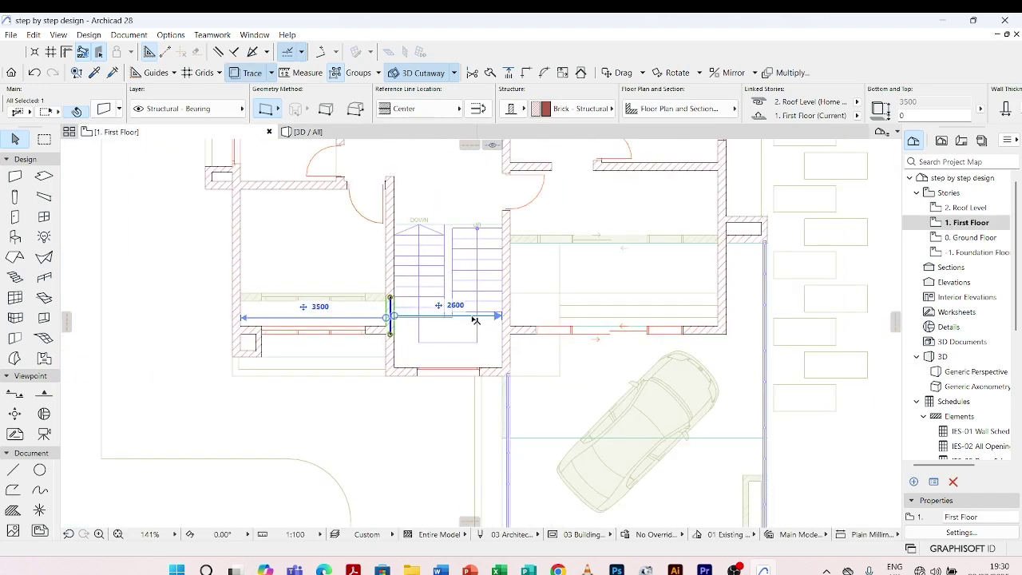
key("Escape")
left_click(505, 341)
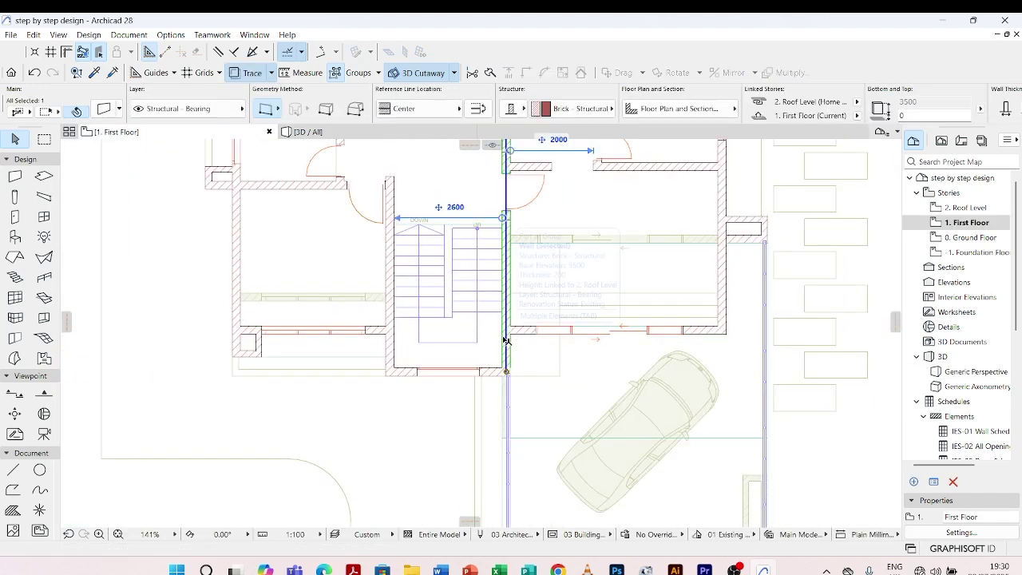
left_click(490, 74)
scroll(525, 353, "up", 5)
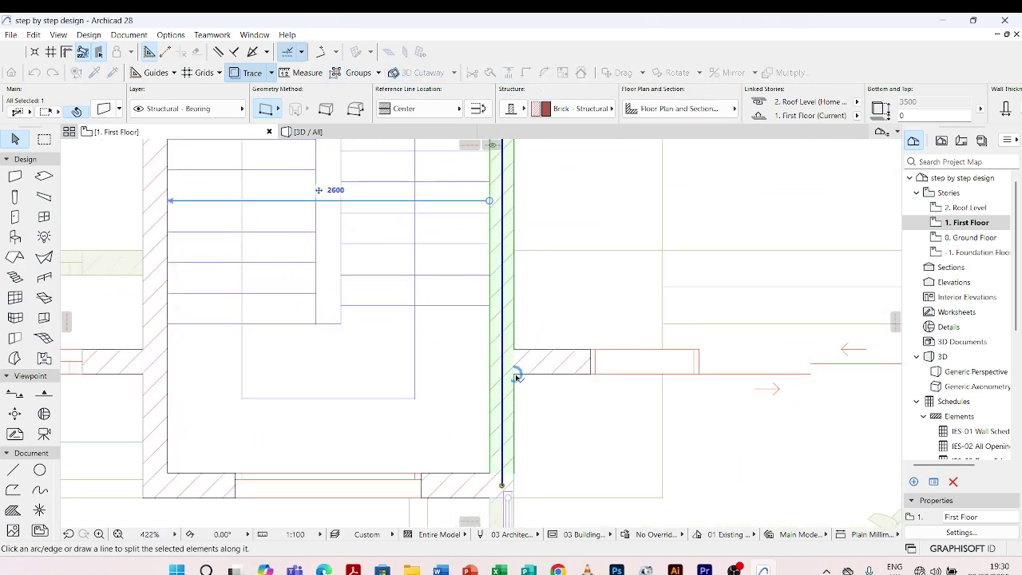
left_click(514, 375)
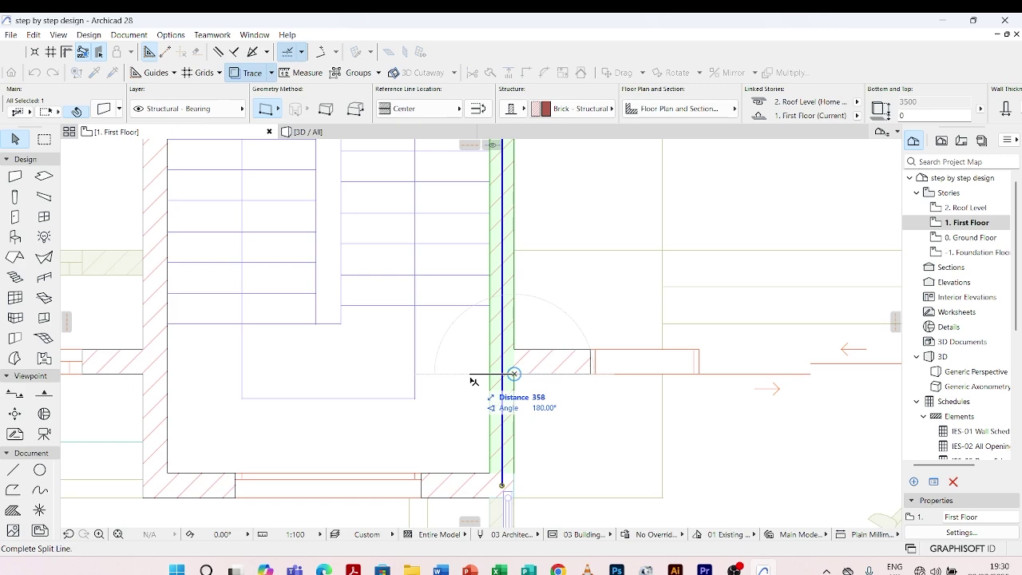
left_click(472, 375)
left_click(520, 394)
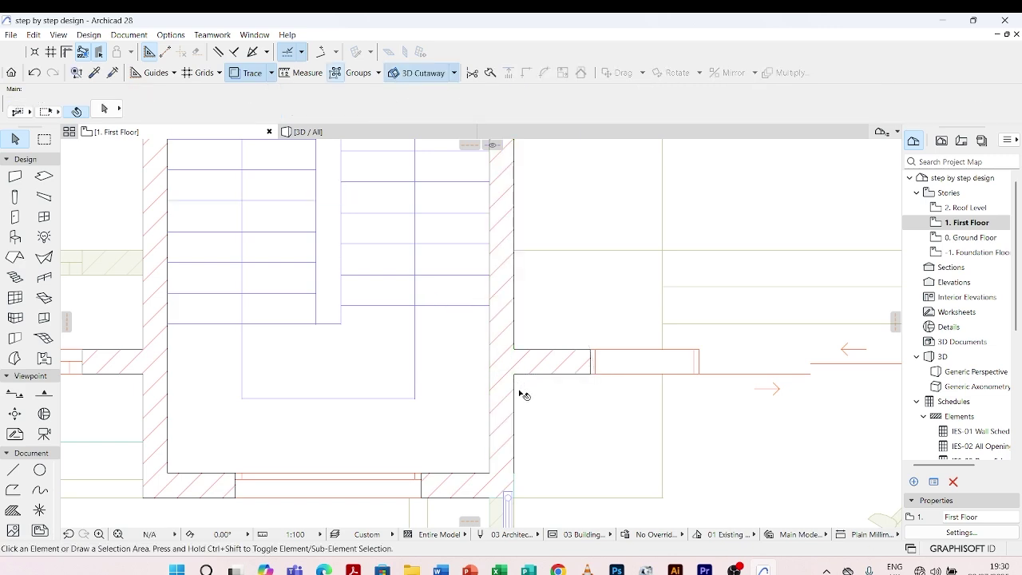
left_click(339, 134)
Step: Try changing the outside-face surface of the first-floor wall segment on the terrace side of the staircase, and undo the change
left_click(361, 166)
scroll(359, 194, "down", 3)
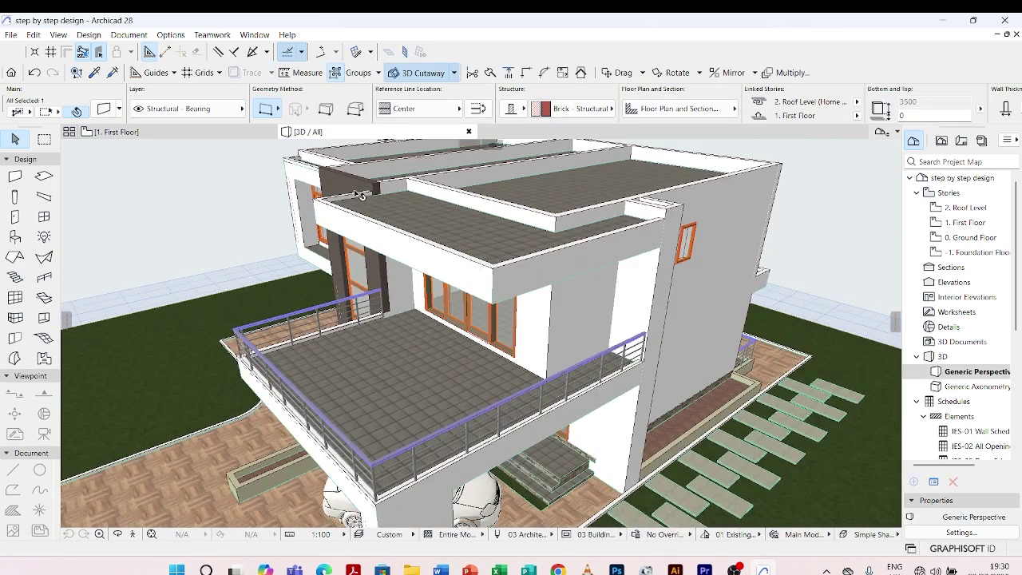
scroll(395, 267, "up", 2)
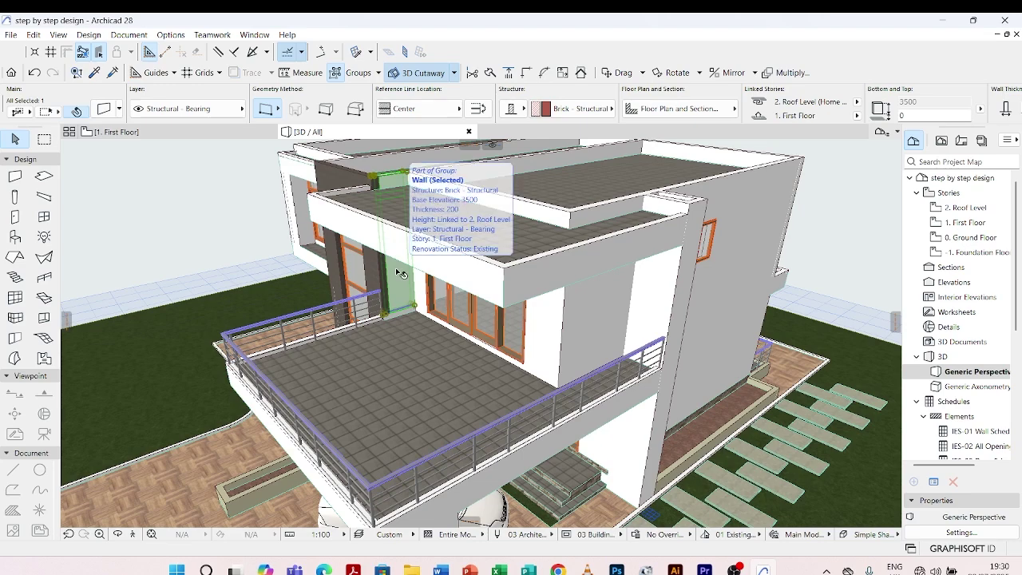
double_click(395, 268)
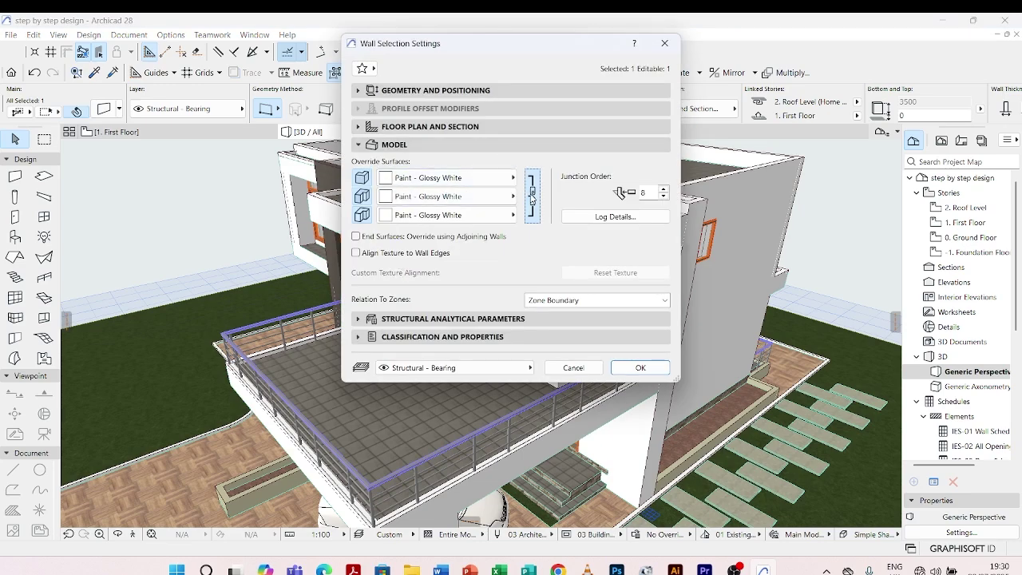
left_click(503, 177)
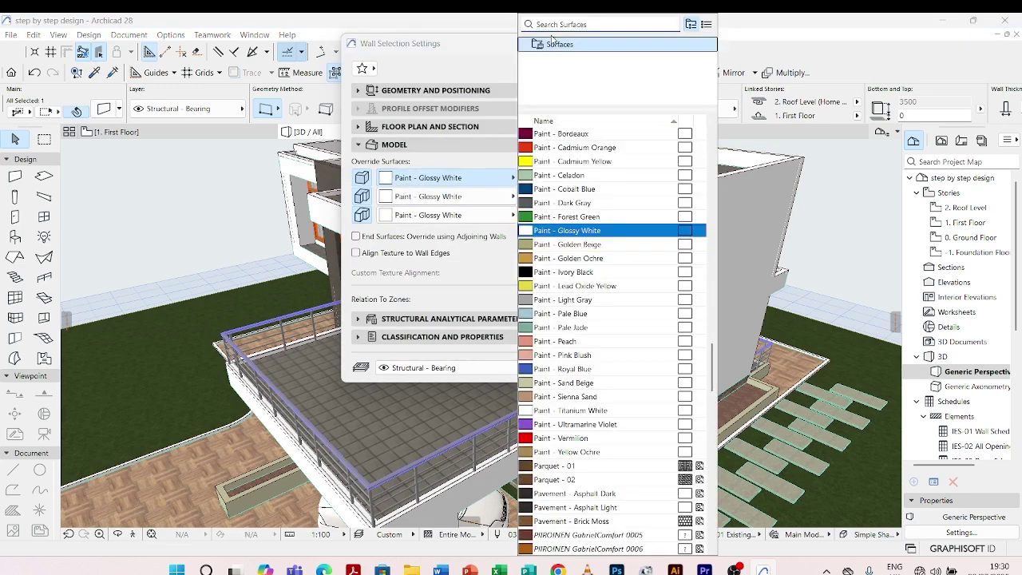
type("g")
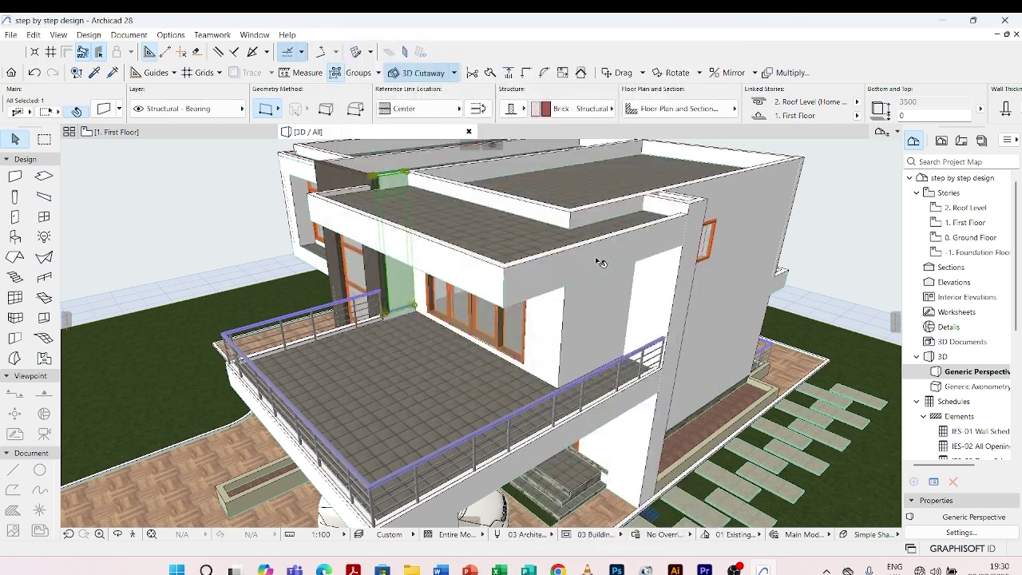
scroll(381, 198, "up", 3)
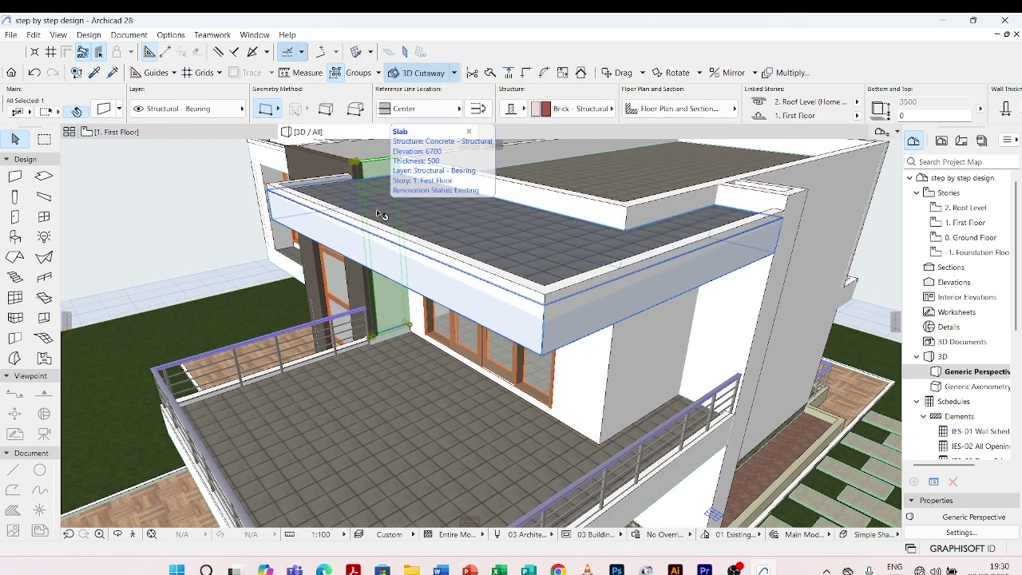
key("ctrl+z")
Step: Set the inside-face surface of the first-floor wall segment on the terrace side of the staircase to FF_Fine_Upholstery_Grey
key("ctrl+t")
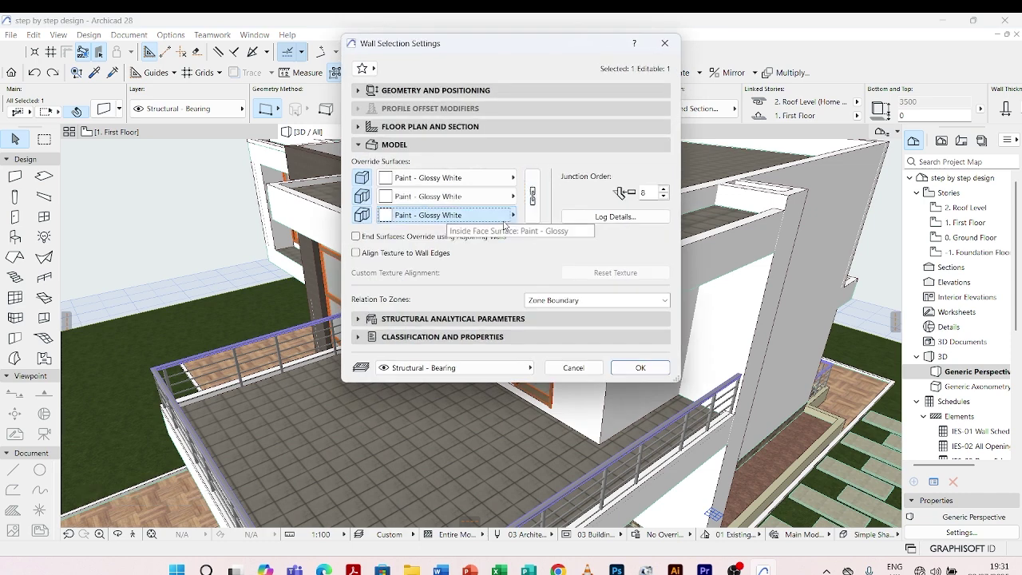
left_click(505, 218)
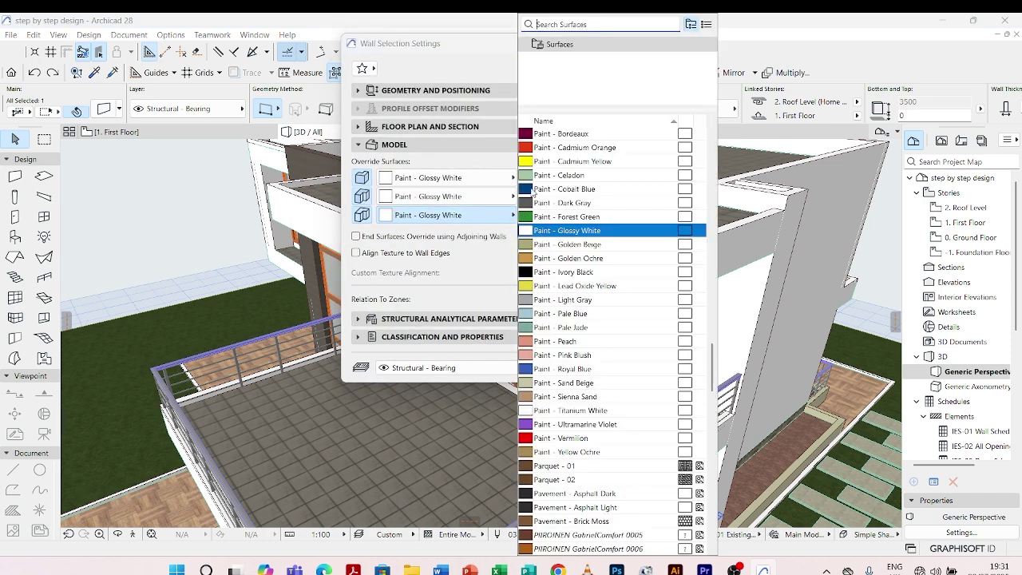
left_click(550, 24)
type("GREY")
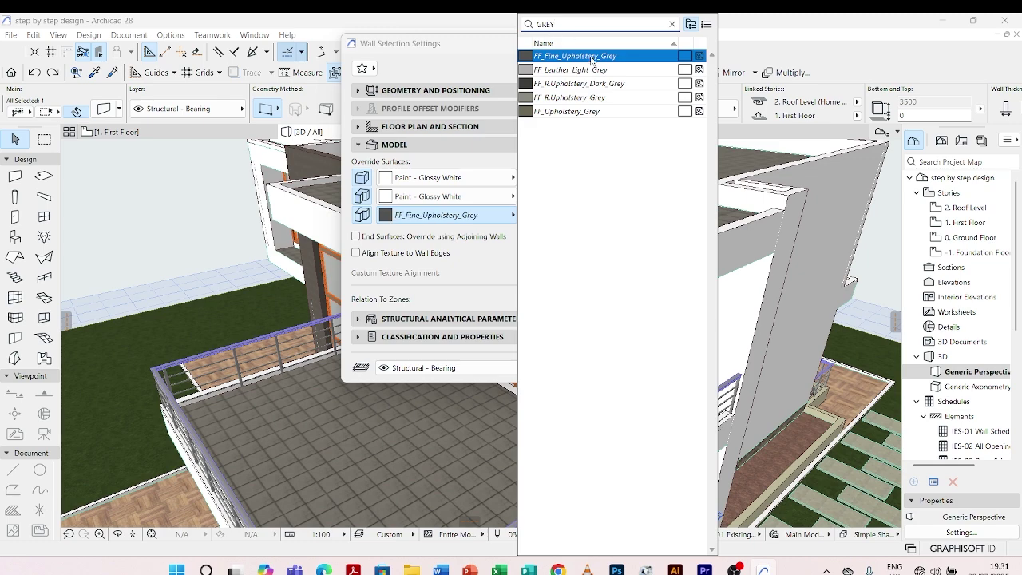
left_click(592, 57)
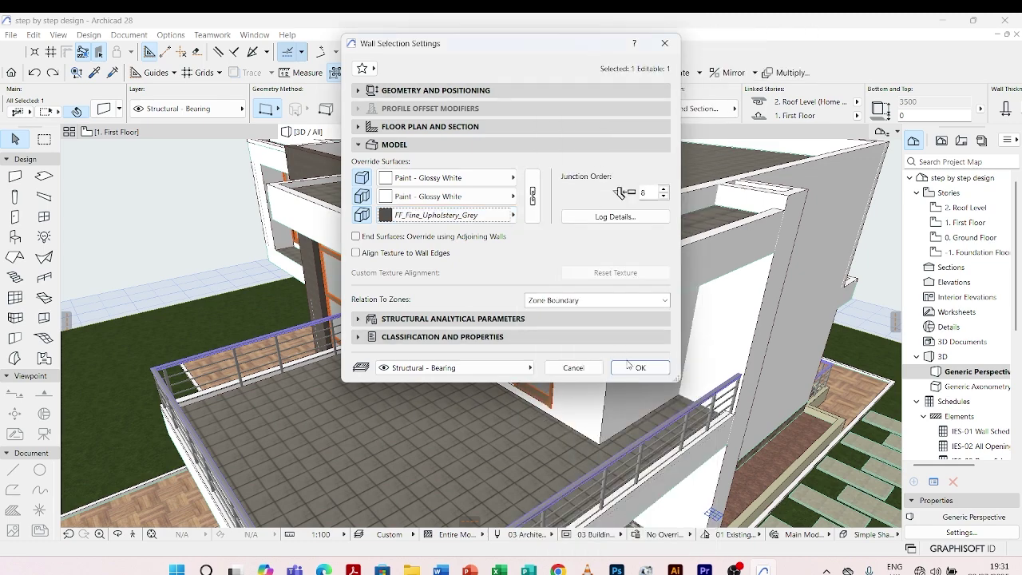
left_click(639, 368)
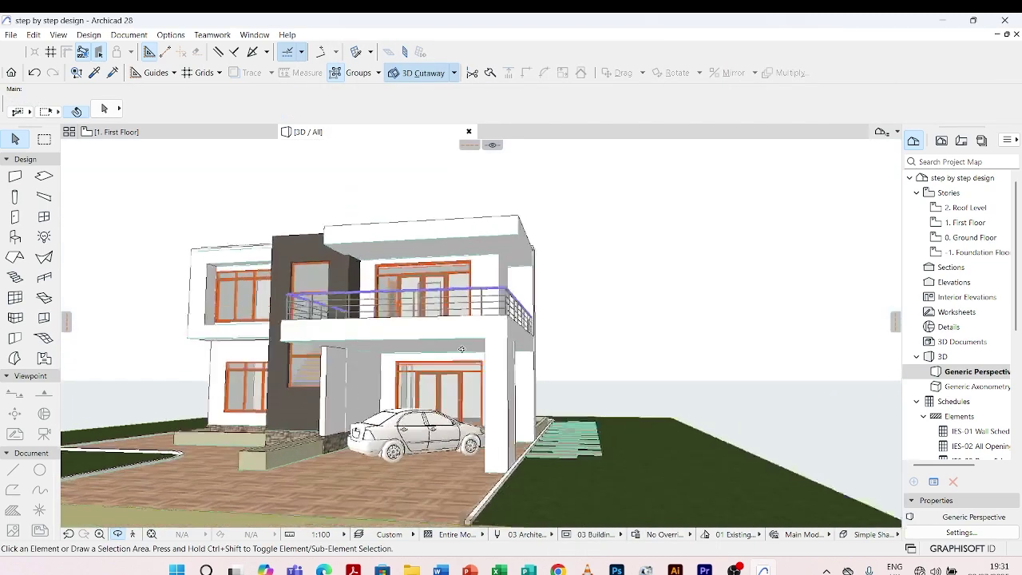
Step: Set all surfaces of the six walls forming the two tall hollow fins on the side wall to FF_Fine_Upholstery_Grey and deselect them
scroll(511, 352, "down", 3)
middle_click_drag(309, 355, 283, 377, "shift")
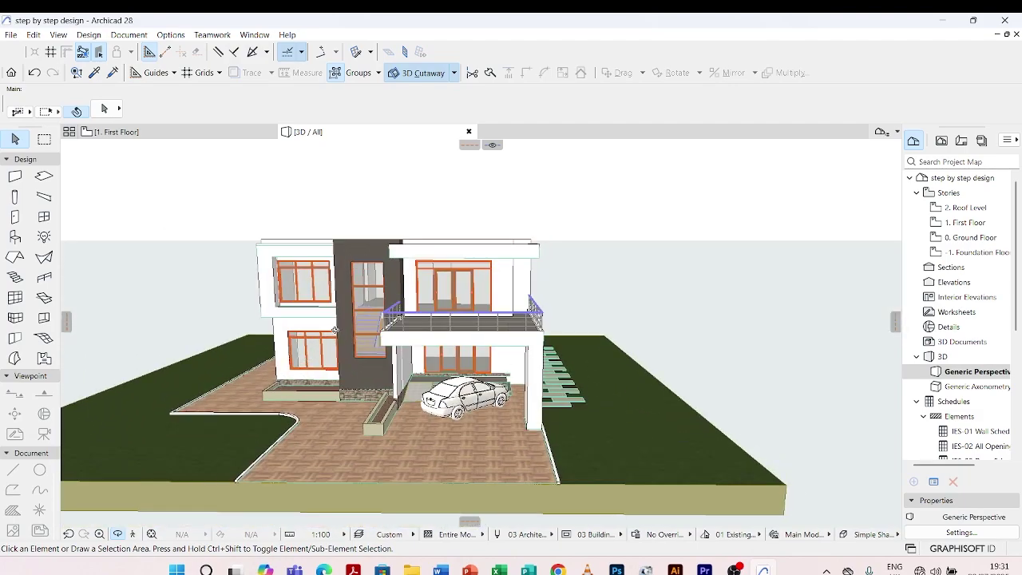
middle_click_drag(336, 329, 449, 392, "shift")
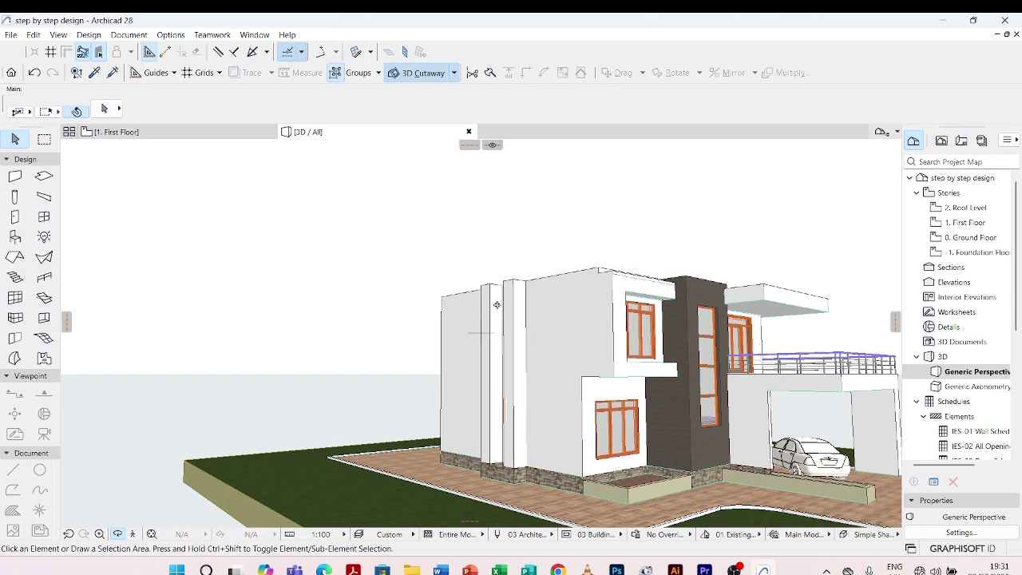
middle_click_drag(520, 361, 520, 304, "shift")
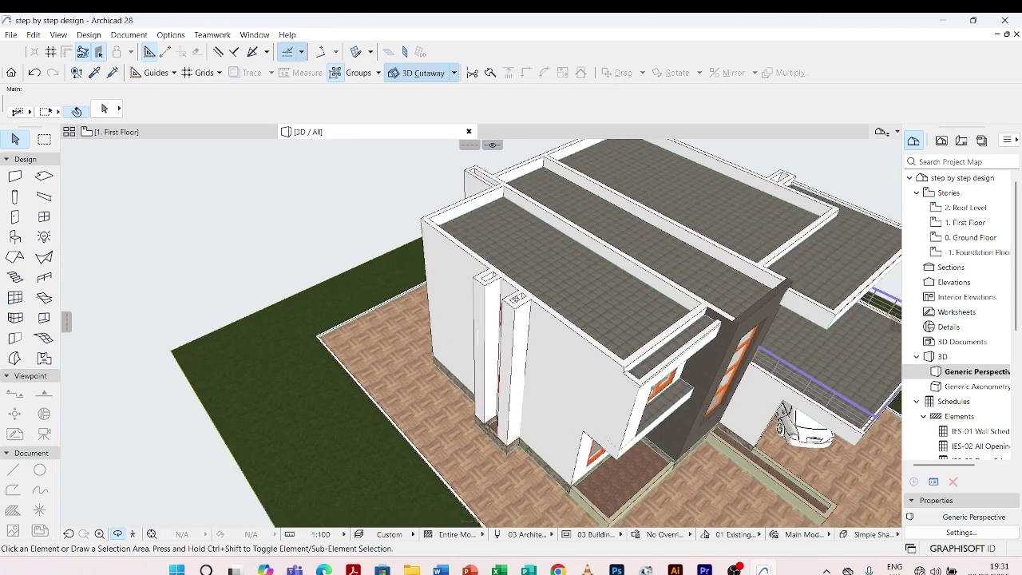
scroll(520, 303, "up", 5)
left_click(520, 313)
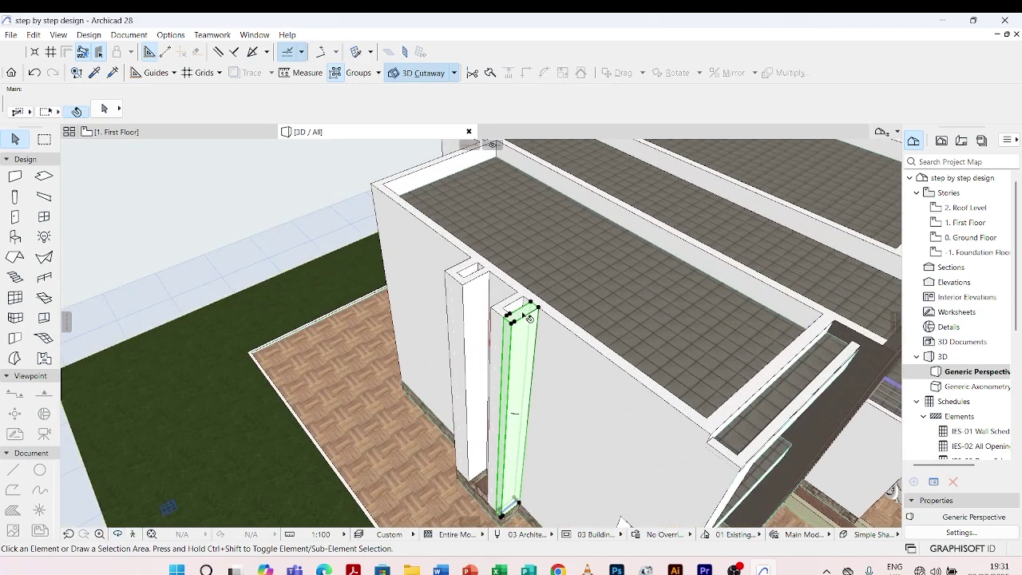
scroll(523, 315, "up", 2)
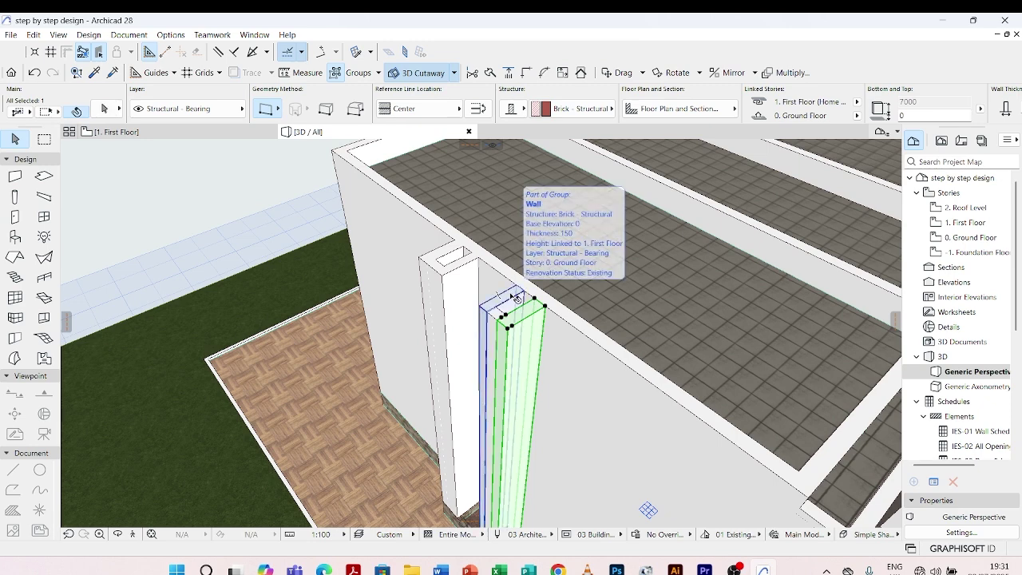
scroll(518, 298, "up", 2)
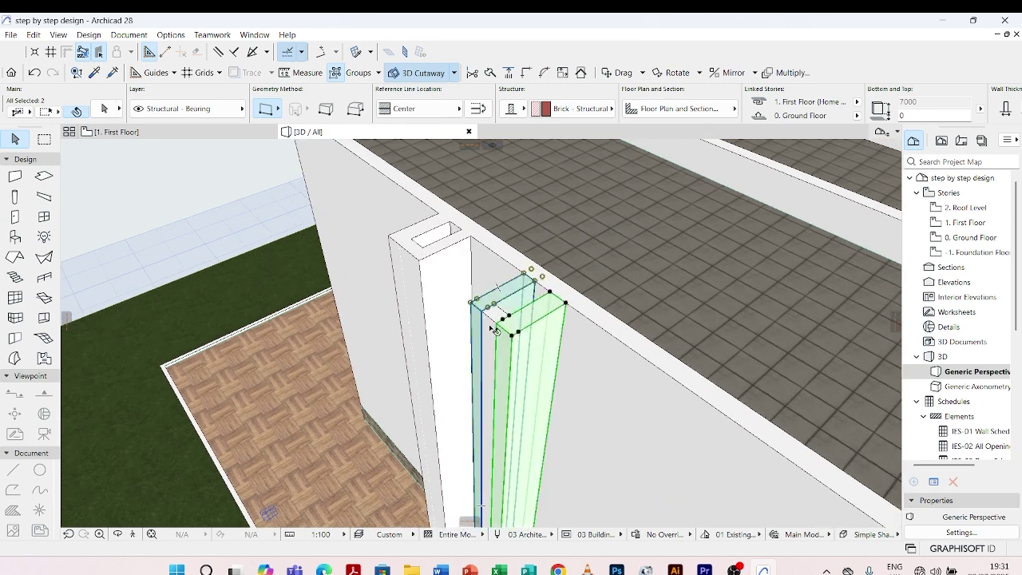
left_click(415, 249, "shift")
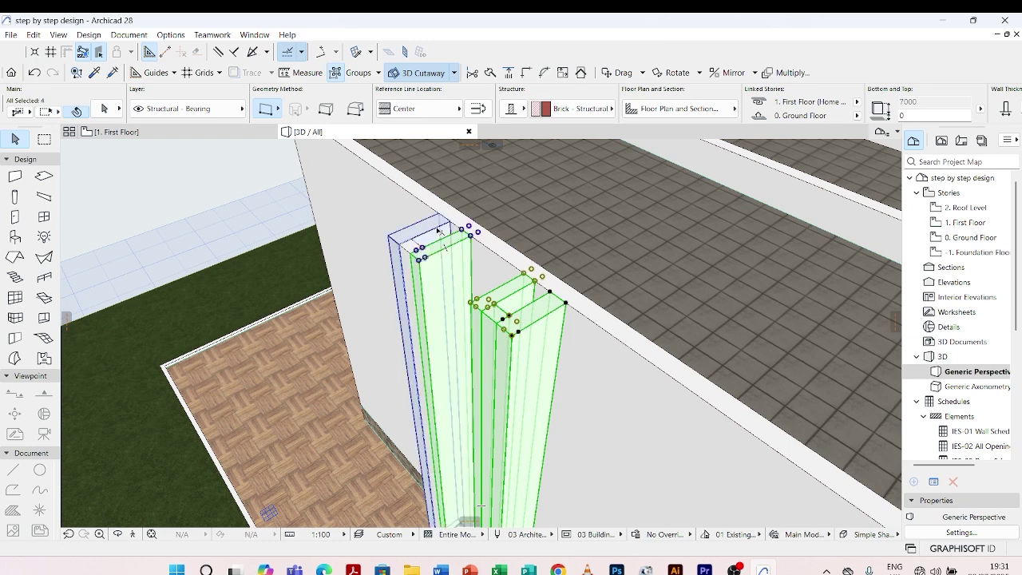
scroll(412, 251, "up", 3)
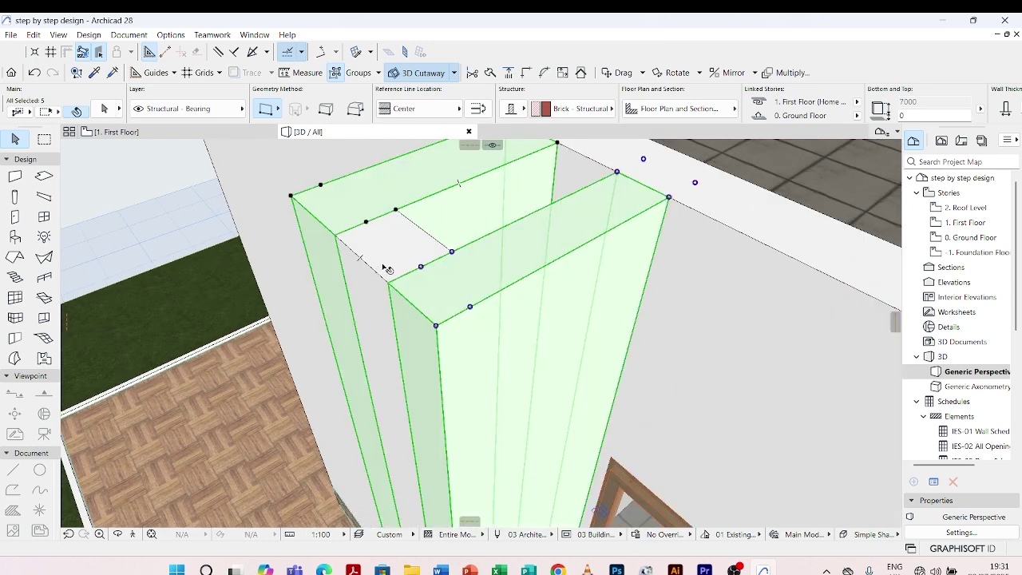
left_click(428, 234, "shift")
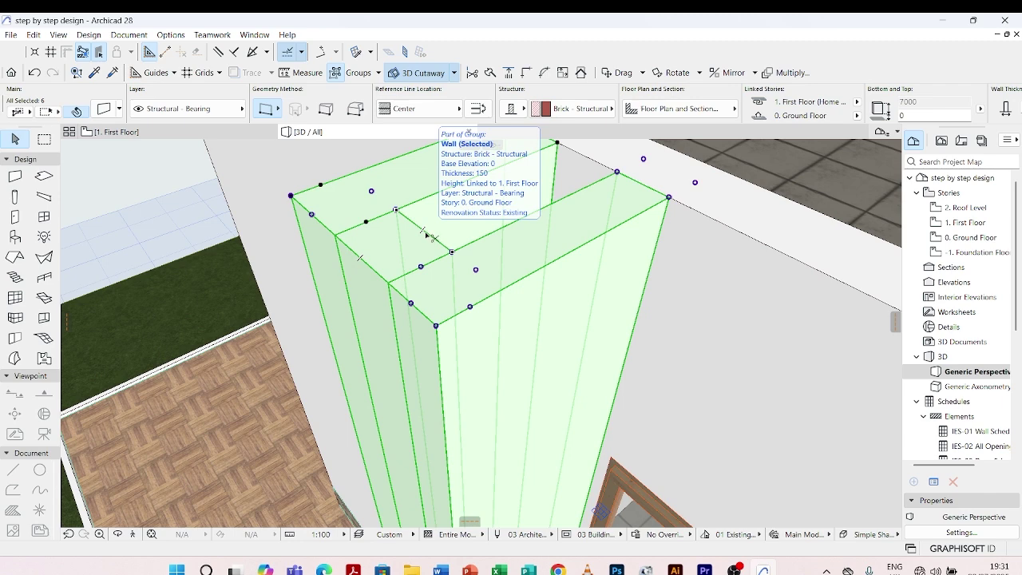
double_click(427, 234)
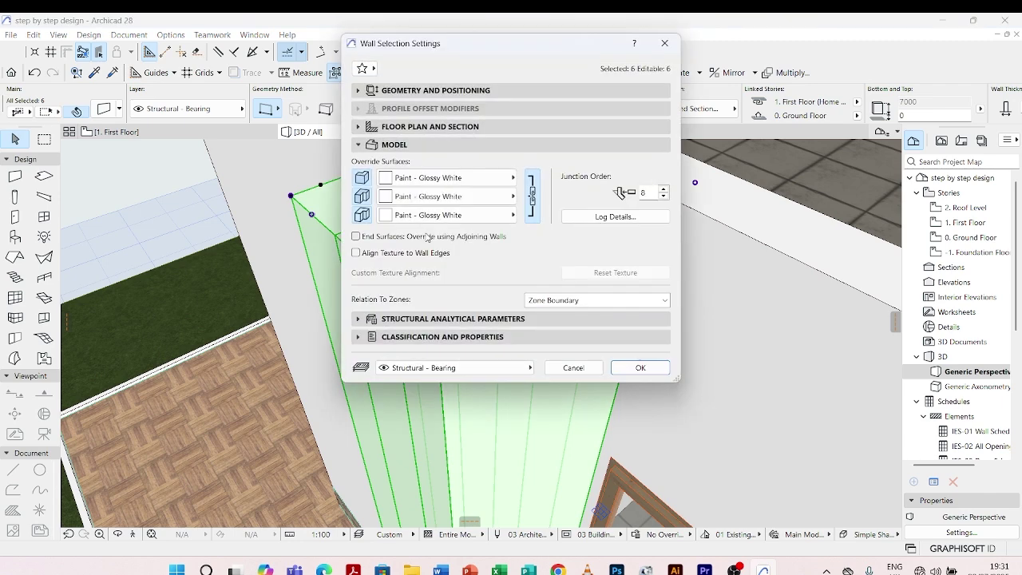
left_click(507, 179)
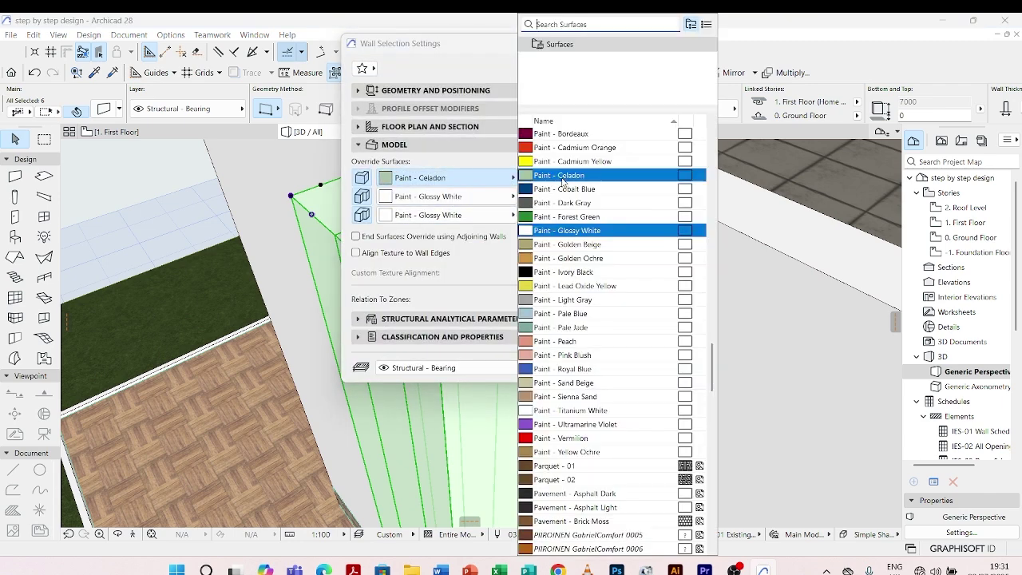
left_click(581, 24)
type("GREY")
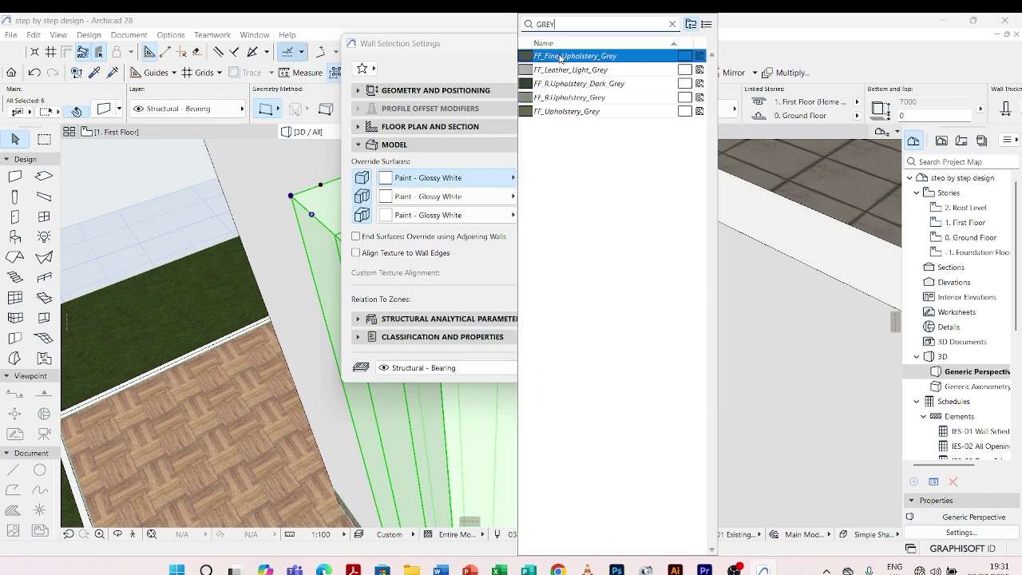
left_click(561, 57)
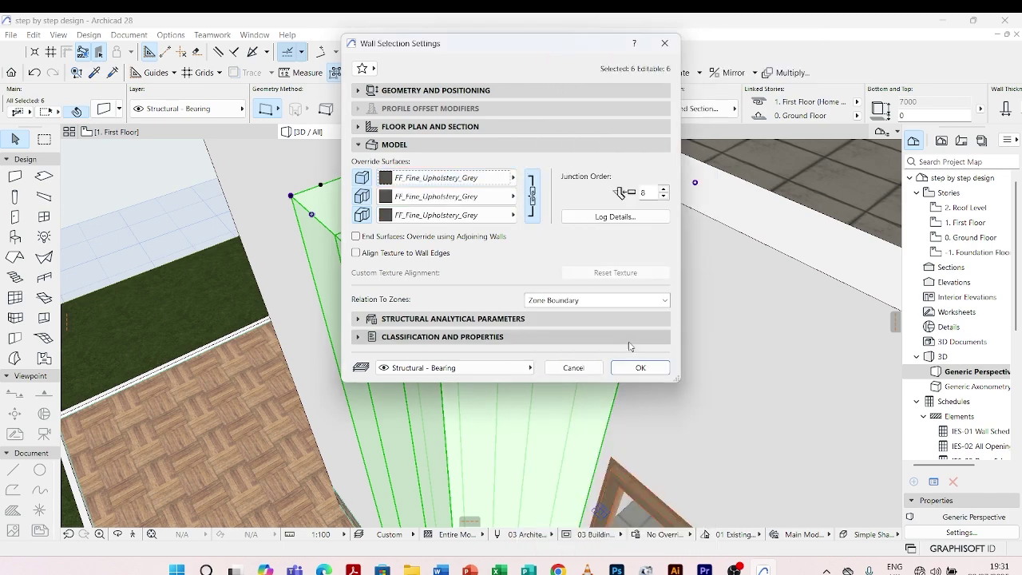
left_click(640, 368)
key("Escape")
scroll(356, 308, "down", 5)
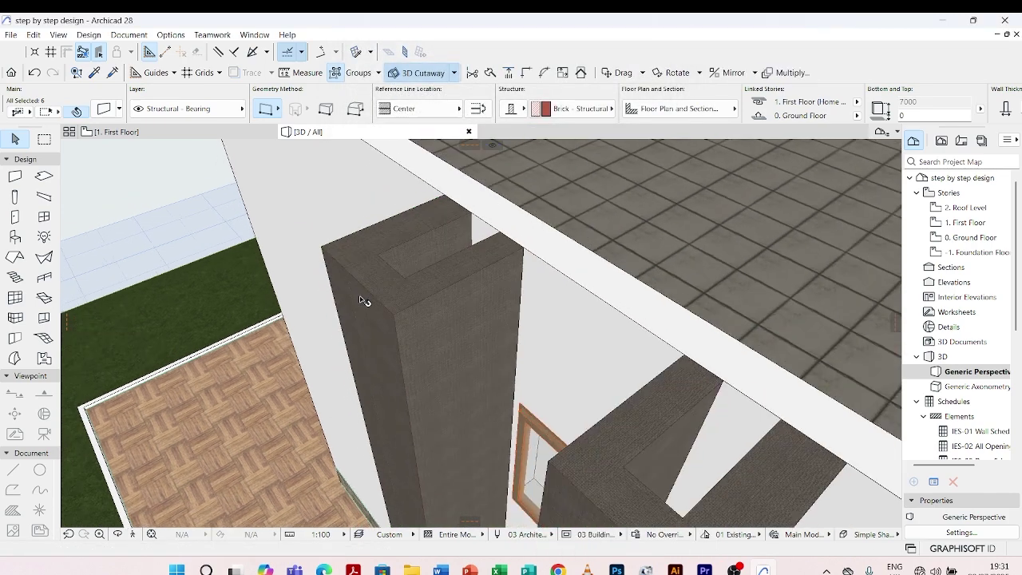
Step: Set all surfaces of the inner wall of the carport's front corner column to Stonework - 12
scroll(364, 300, "down", 10)
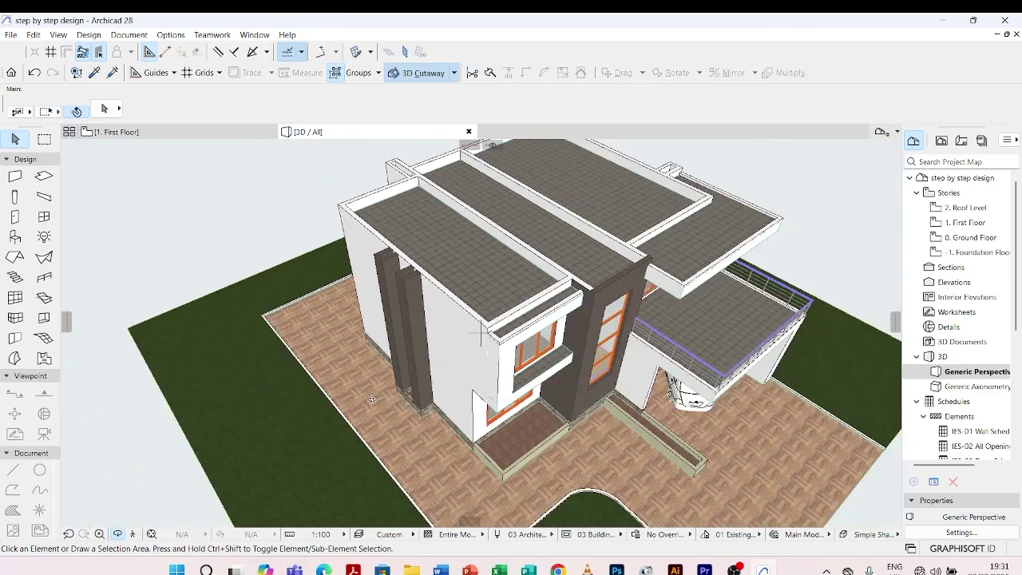
middle_click_drag(373, 399, 453, 296, "shift")
scroll(453, 296, "up", 6)
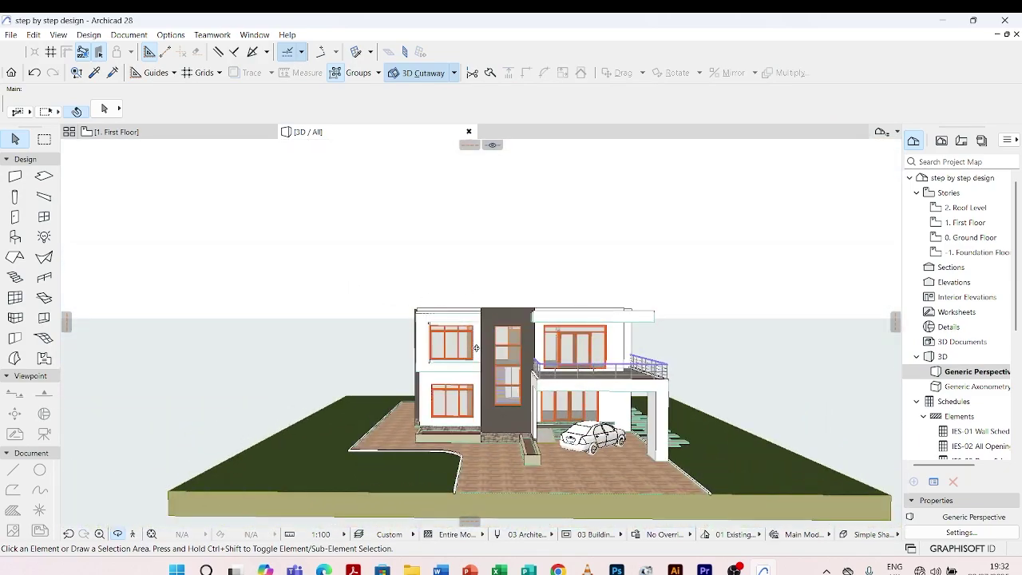
middle_click_drag(499, 461, 645, 366, "shift")
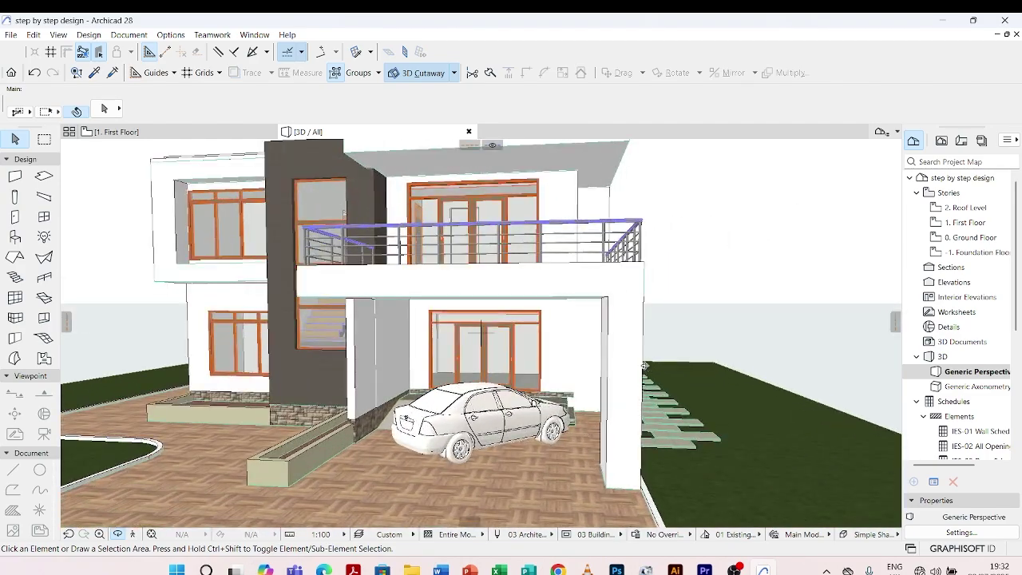
left_click(616, 363)
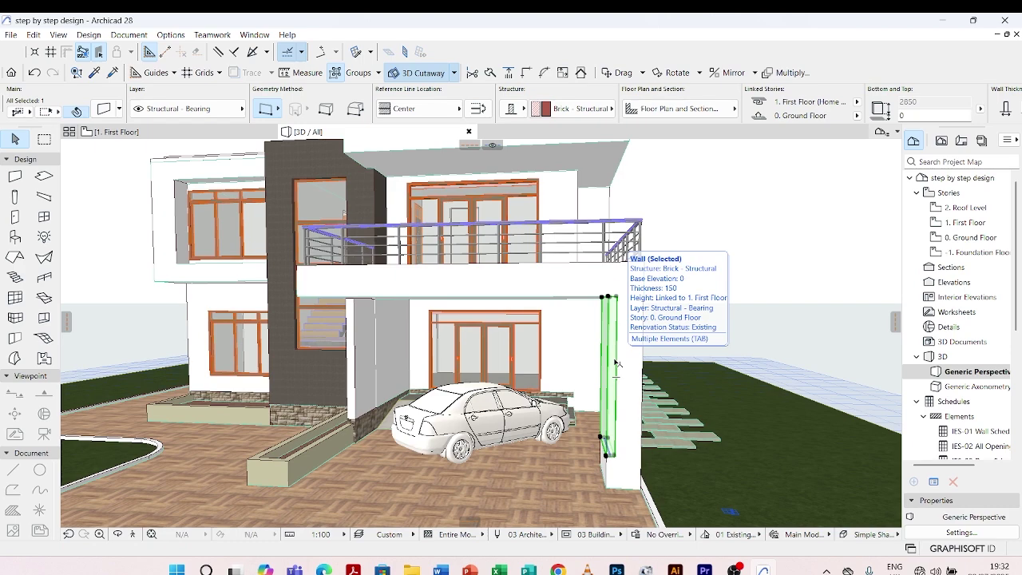
scroll(623, 369, "up", 1)
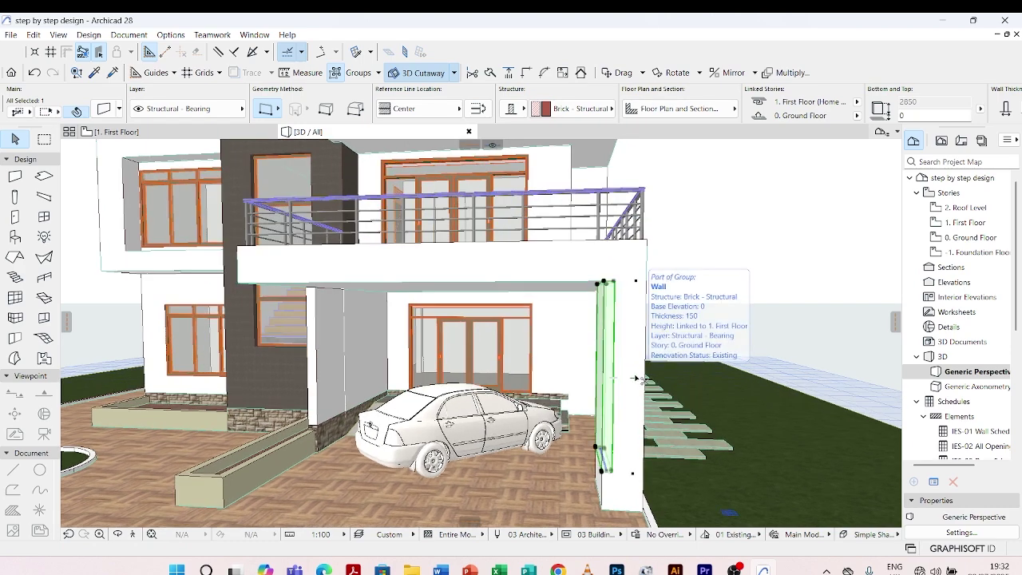
double_click(637, 378)
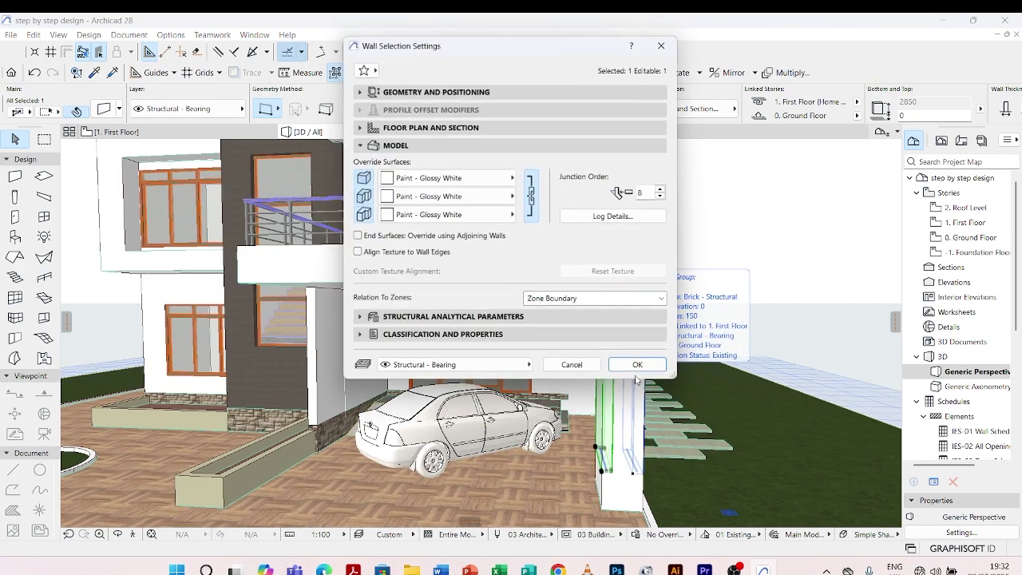
left_click(512, 178)
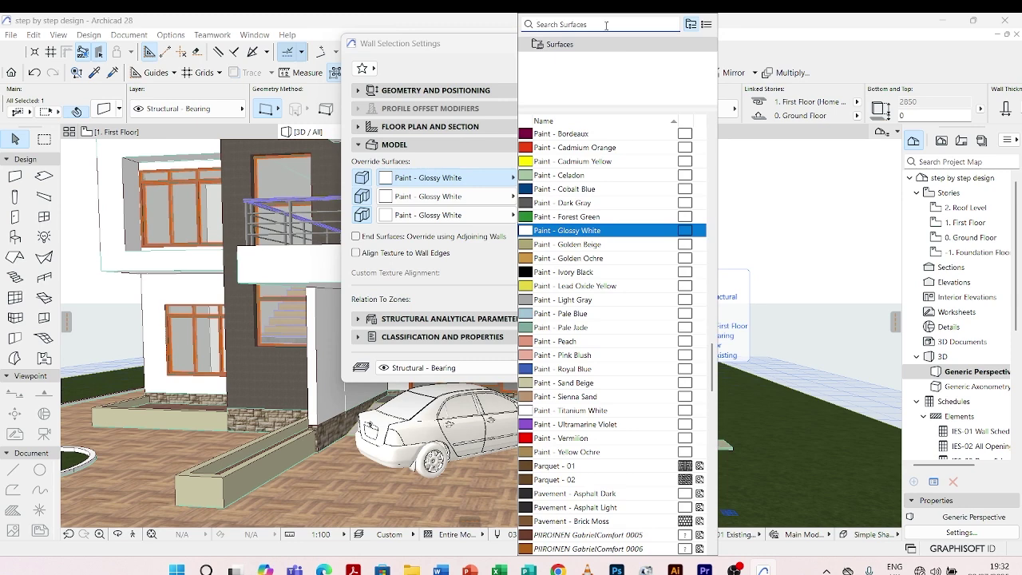
type("sto")
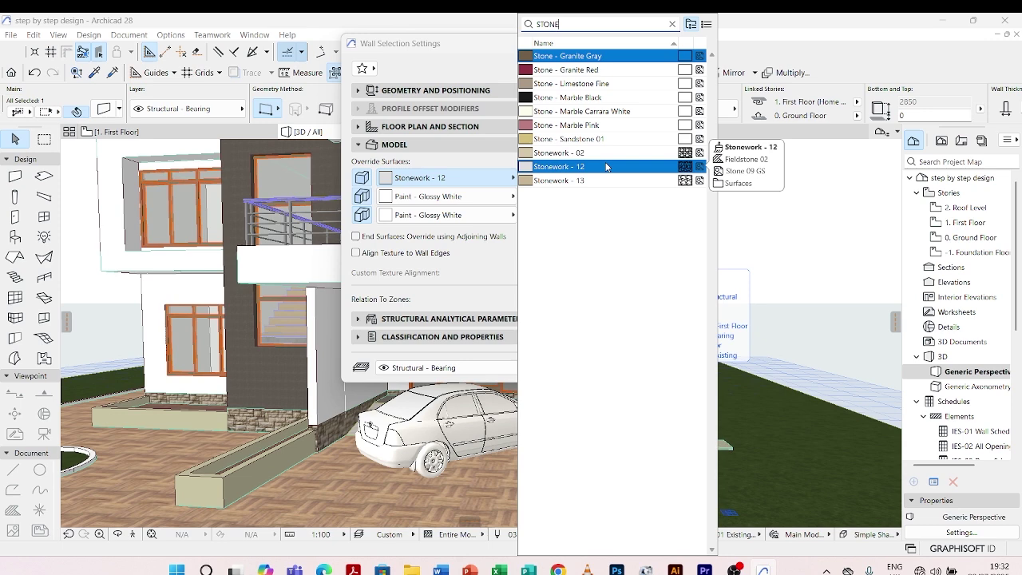
left_click(606, 166)
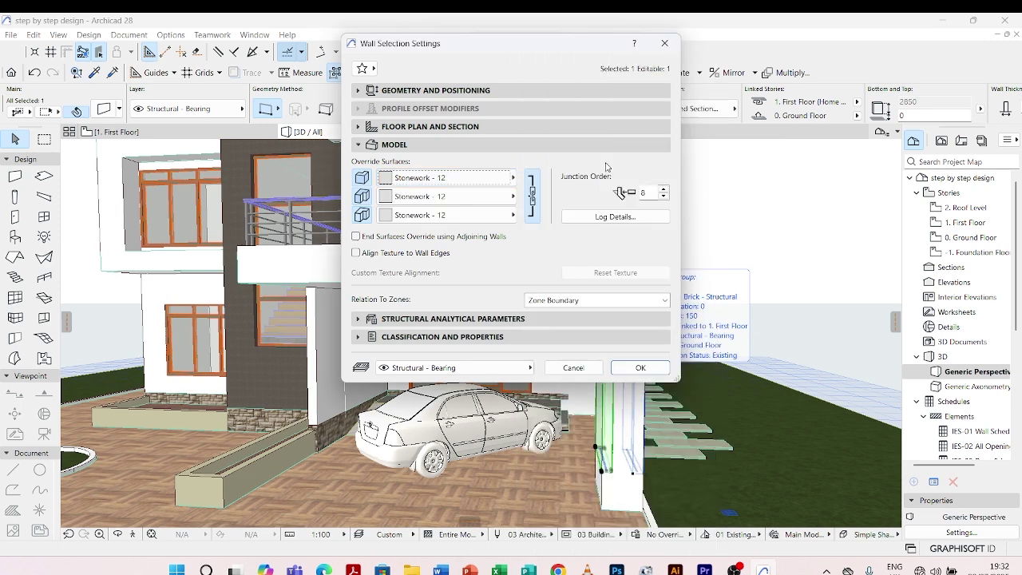
left_click(628, 368)
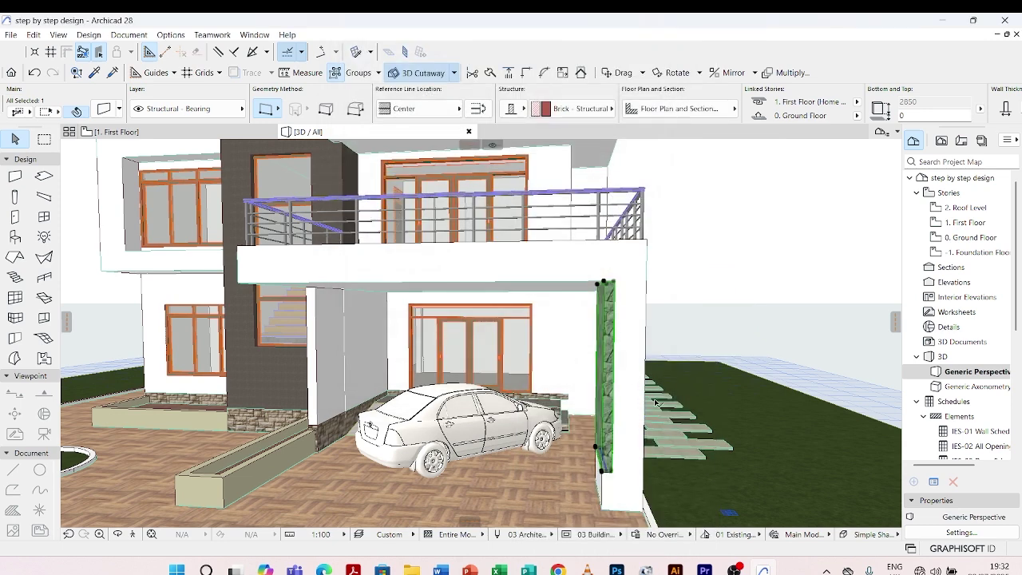
Step: Pick up the stone-clad column wall's parameters and inject them into the column's adjoining front and outer-side walls
left_click(94, 74)
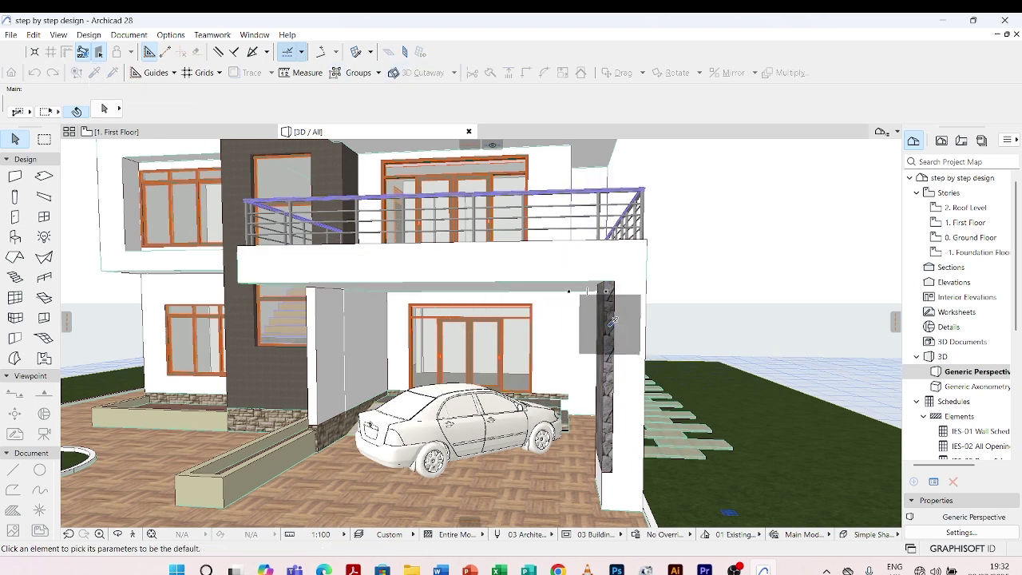
left_click(570, 292)
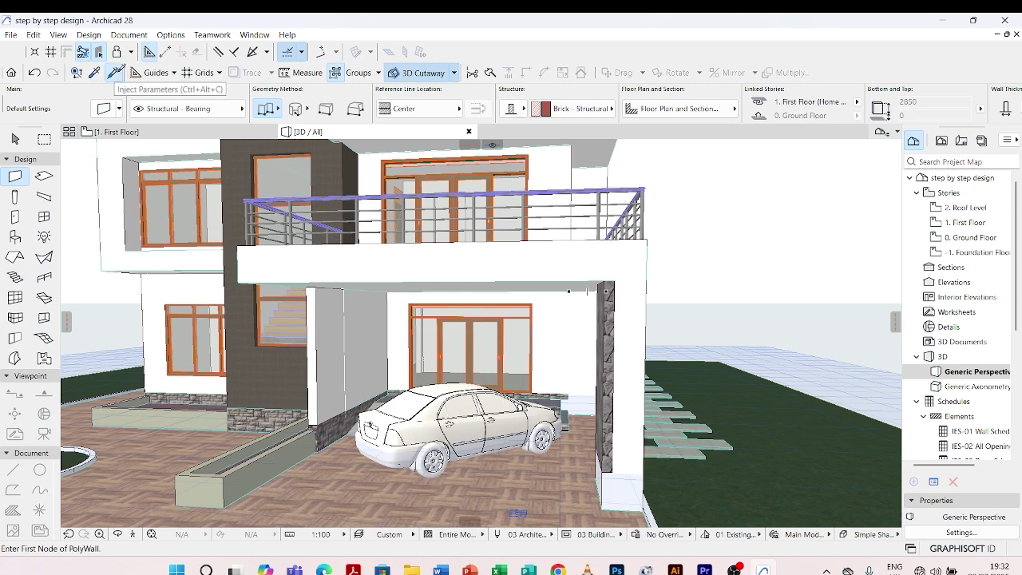
left_click(114, 72)
left_click(618, 392)
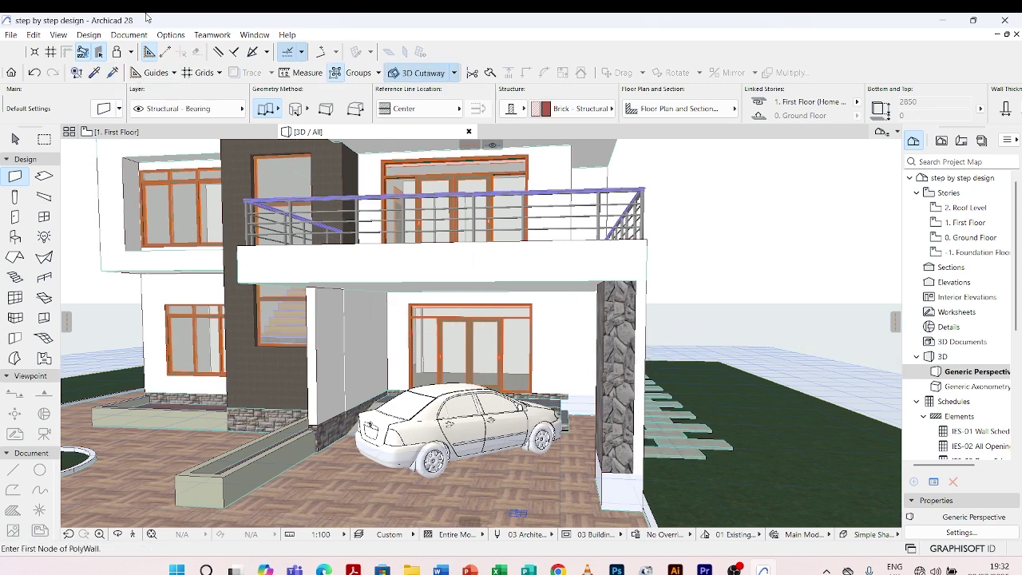
left_click(116, 73)
left_click(657, 296)
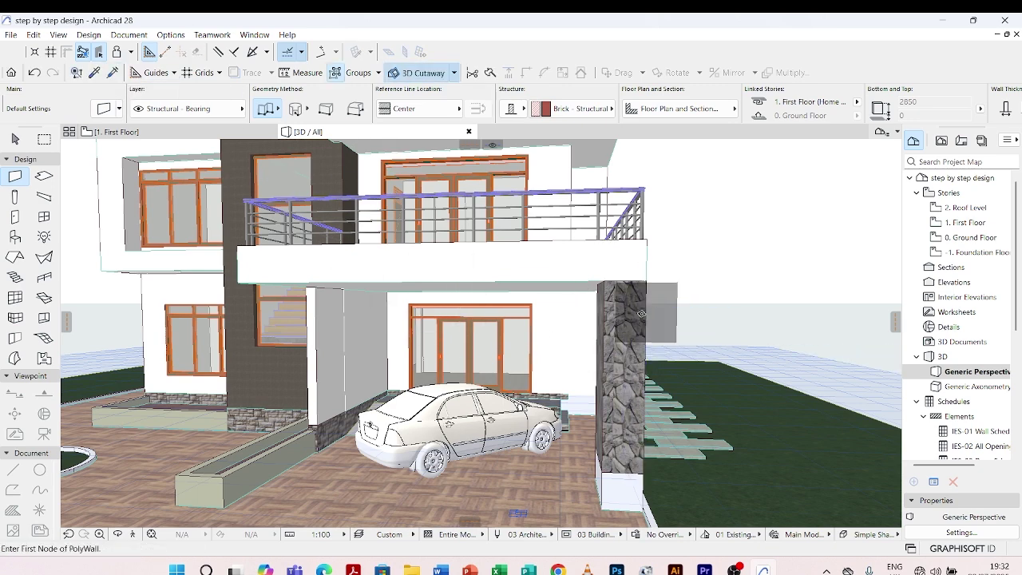
scroll(491, 368, "down", 3)
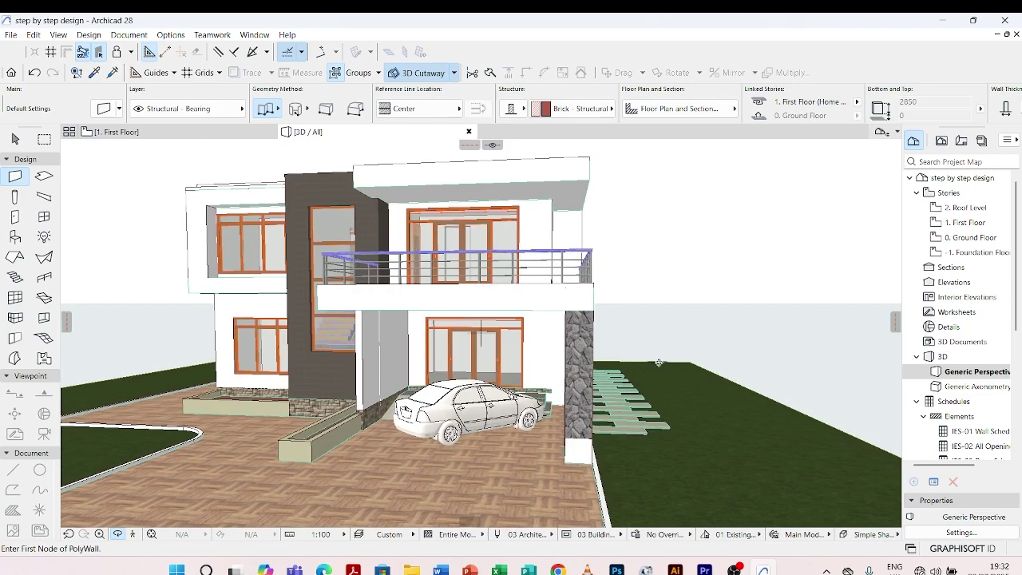
middle_click_drag(659, 363, 264, 257, "shift")
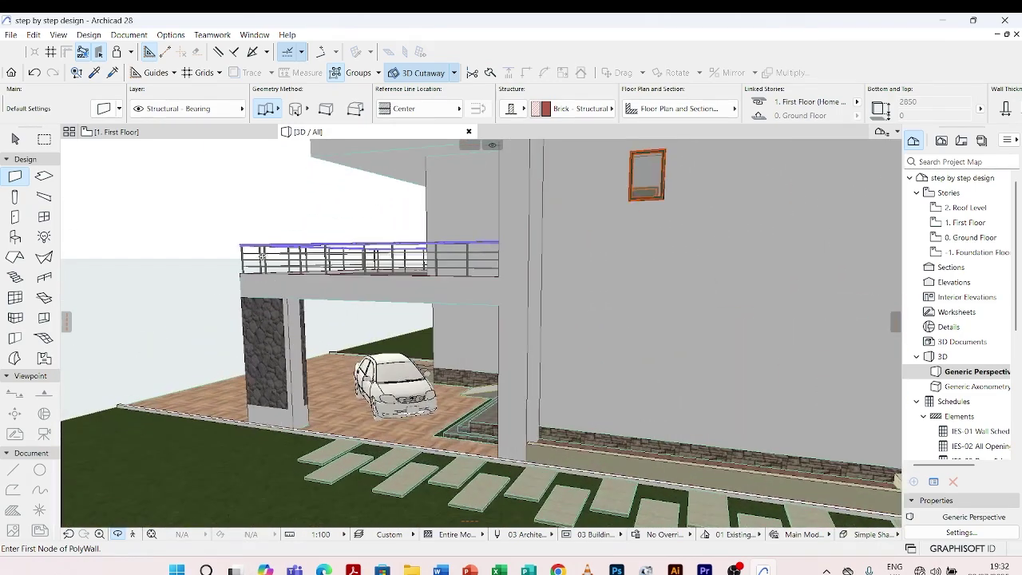
Step: Inject the stone-clad wall's parameters into the remaining plain wall of the carport's corner column and leave the parameter transfer
left_click(114, 72)
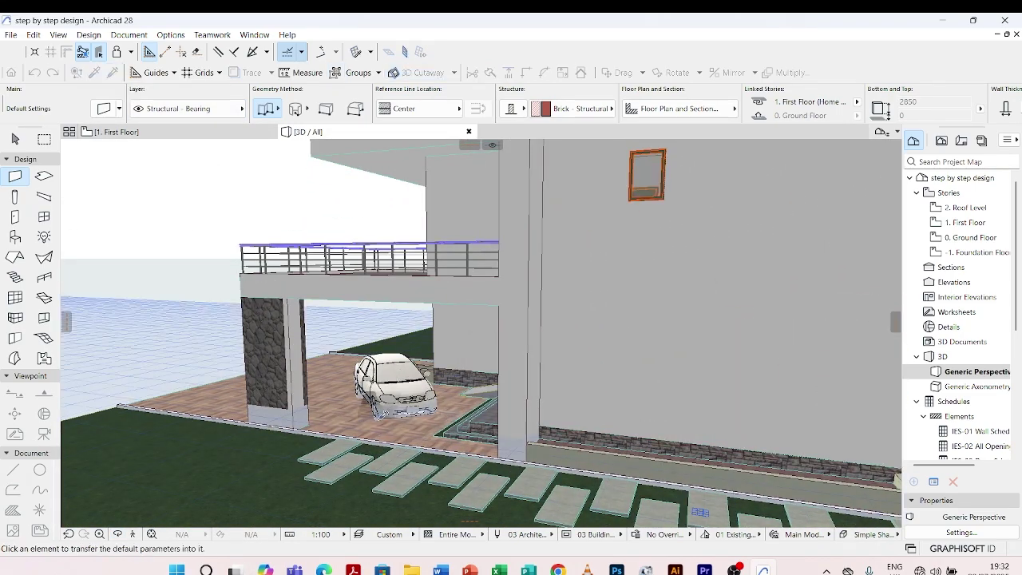
middle_click_drag(240, 336, 342, 405, "shift")
key("Escape")
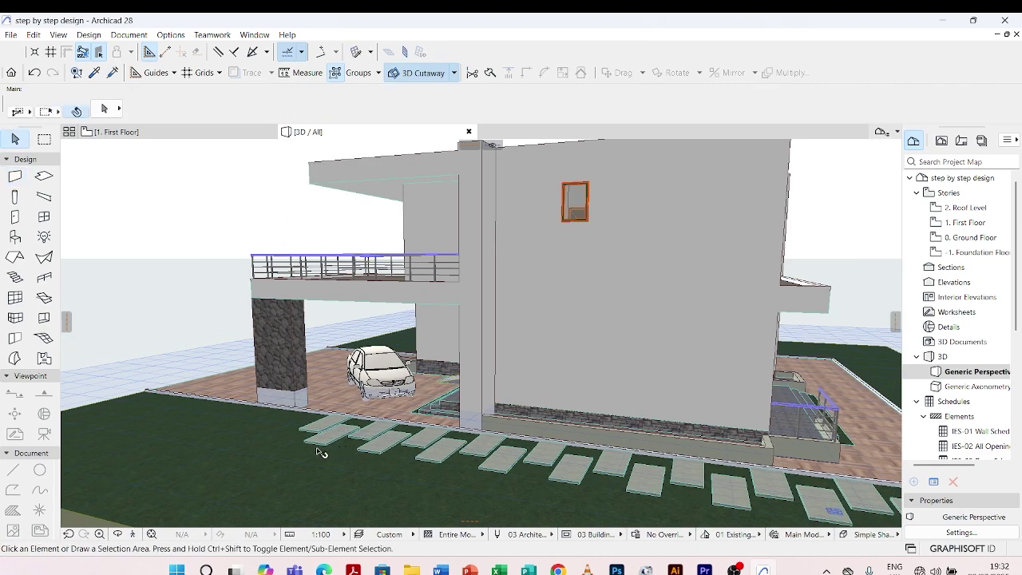
Step: Examine the house exterior from the front, sides and rear for walls still lacking their accent surfaces
middle_click_drag(319, 453, 512, 371, "shift")
scroll(451, 479, "up", 4)
scroll(480, 461, "down", 5)
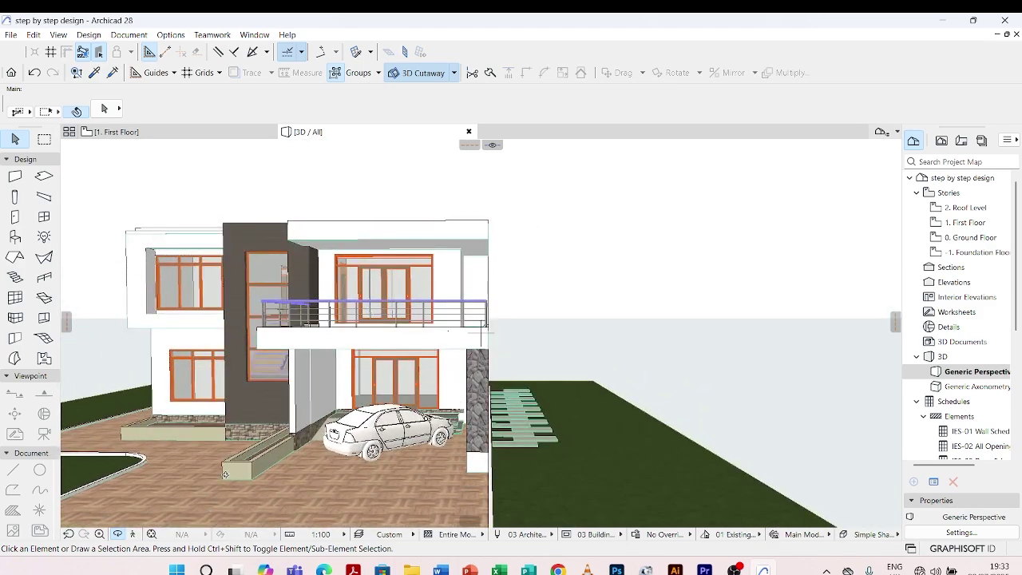
middle_click_drag(225, 475, 264, 472, "shift")
scroll(479, 335, "down", 4)
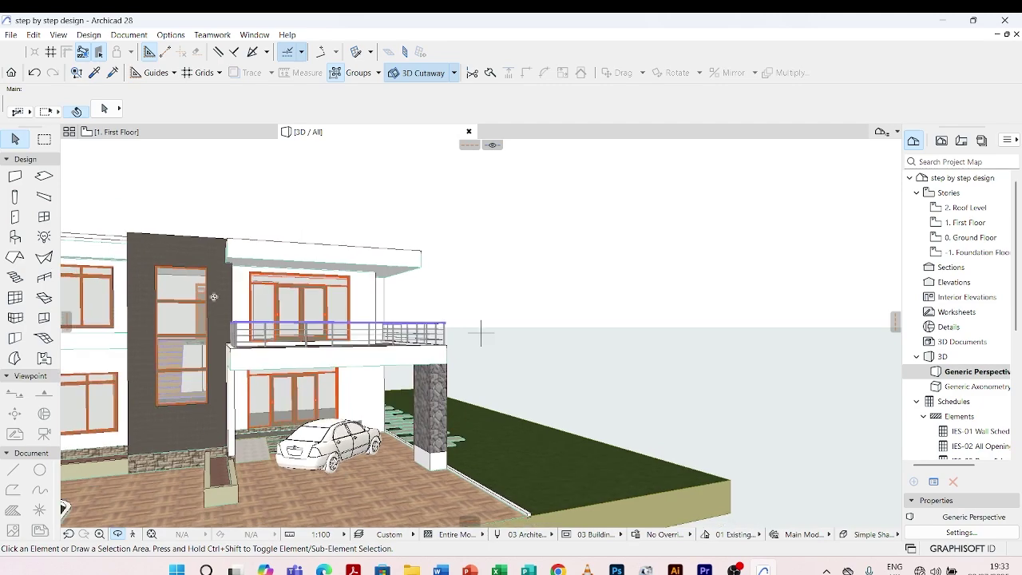
middle_click_drag(462, 348, 297, 368, "shift")
middle_click_drag(478, 350, 226, 427, "shift")
scroll(277, 485, "up", 5)
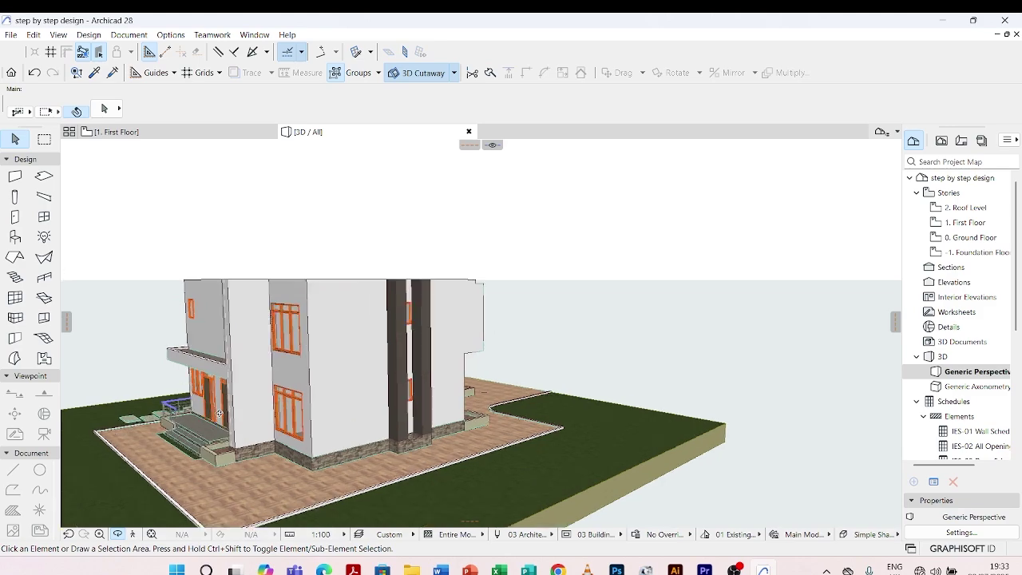
middle_click_drag(277, 486, 297, 461, "shift")
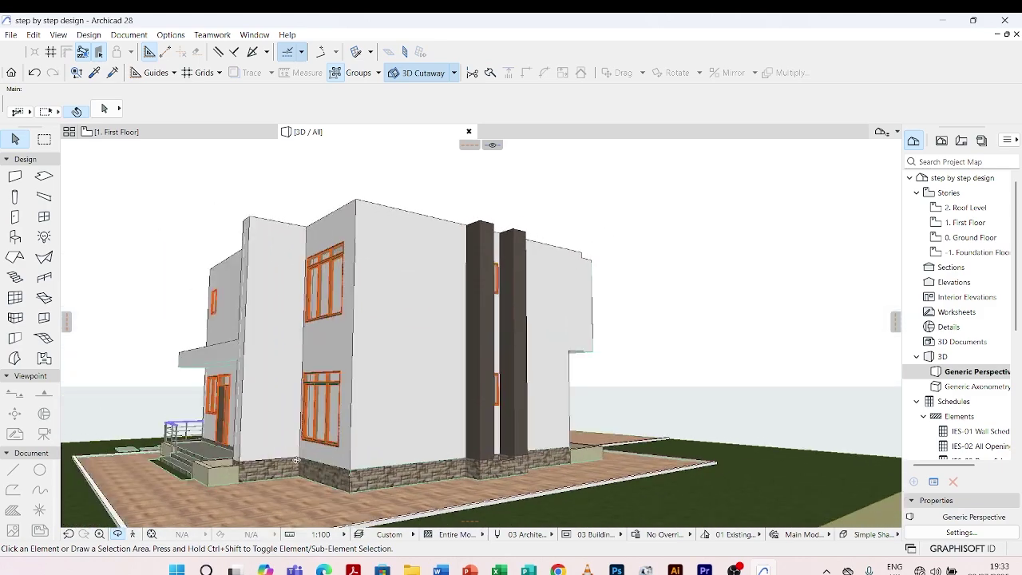
middle_click_drag(190, 412, 451, 438, "shift")
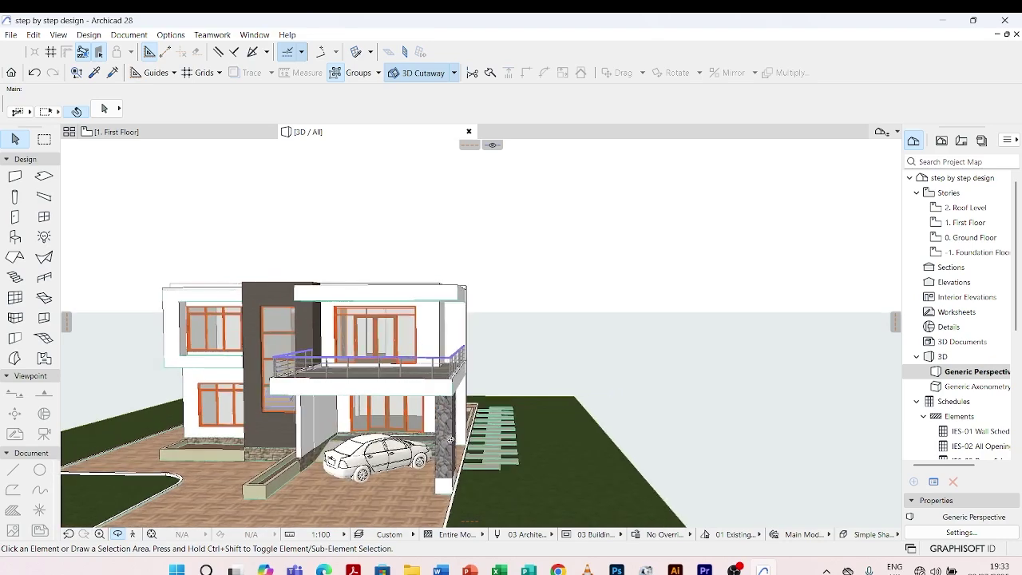
middle_click_drag(198, 318, 237, 367, "shift")
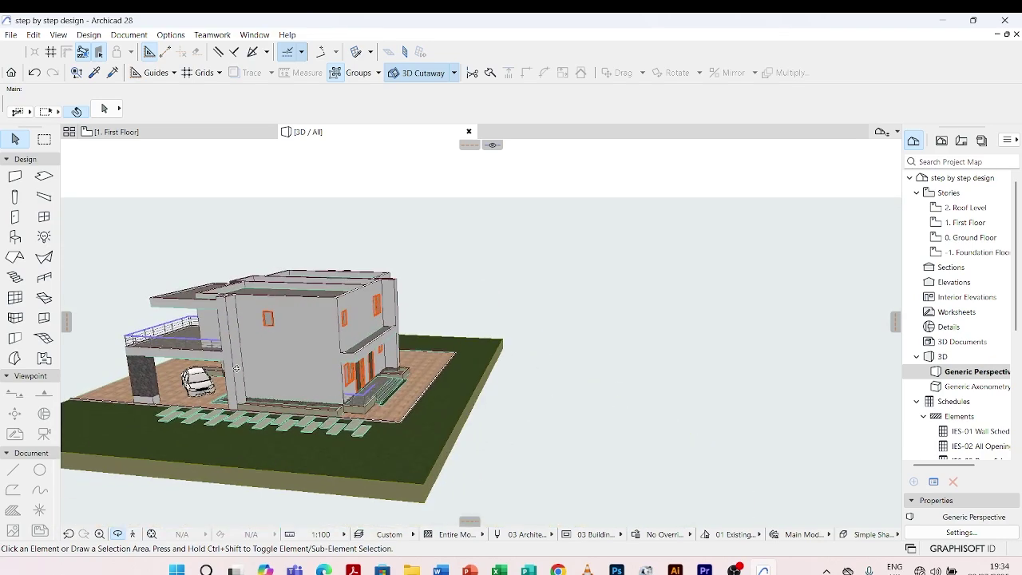
Step: Set all surfaces of the two outer walls of the tall corner fin between the terrace and the stepping-stone side to FF_Fine_Upholstery_Grey
scroll(237, 367, "up", 5)
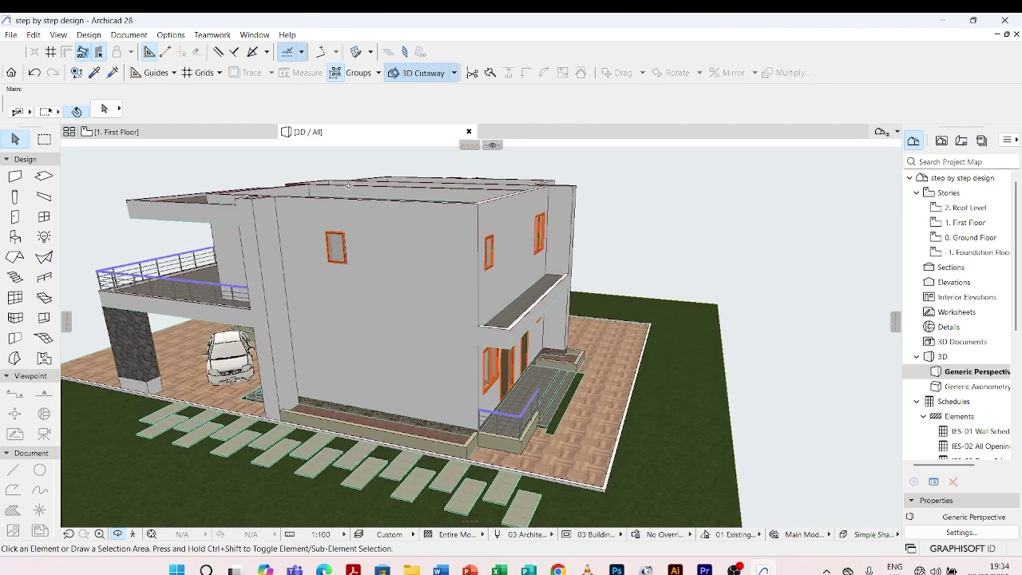
left_click(266, 202)
scroll(270, 209, "up", 5)
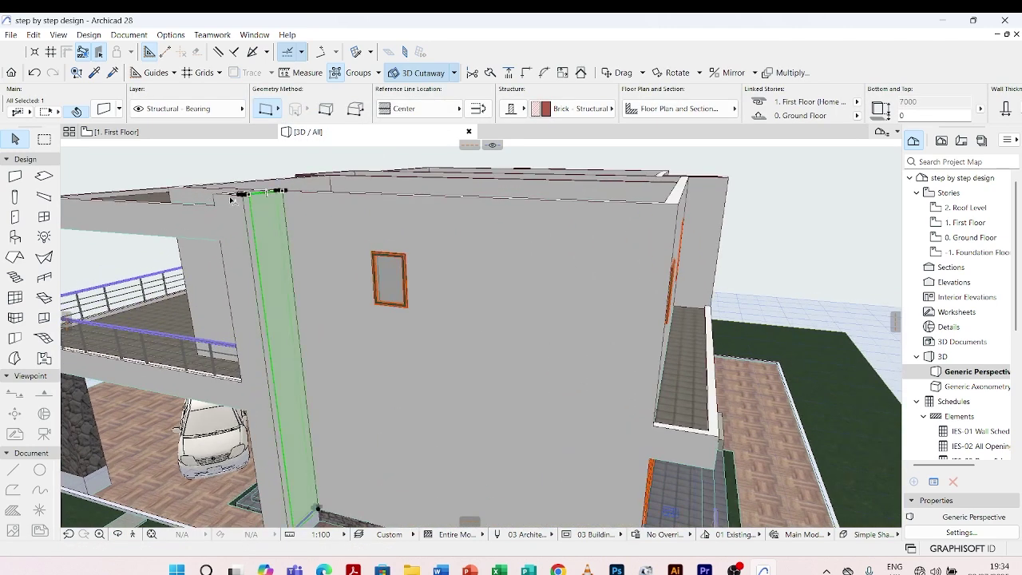
scroll(247, 206, "up", 2)
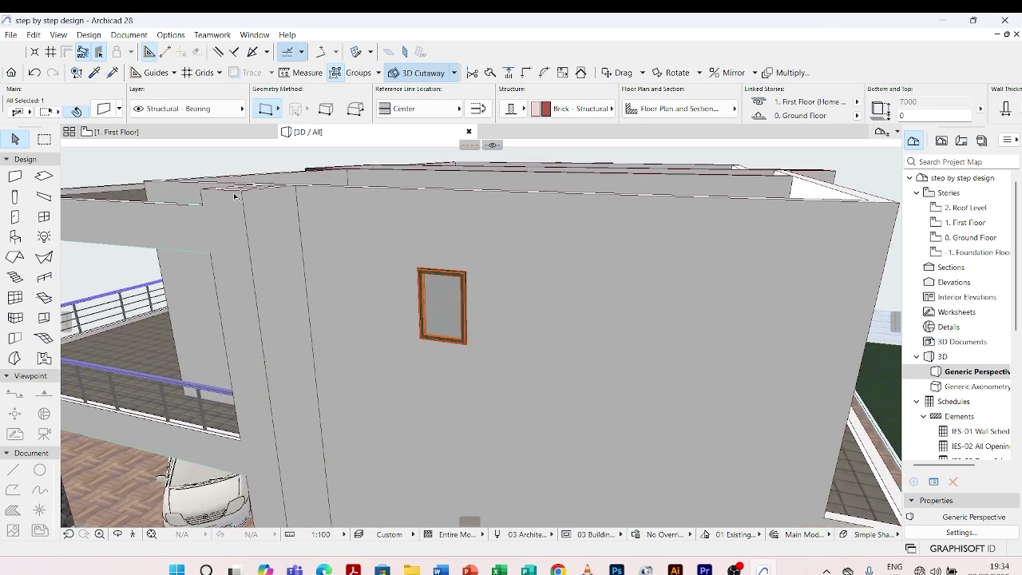
left_click(237, 195, "shift")
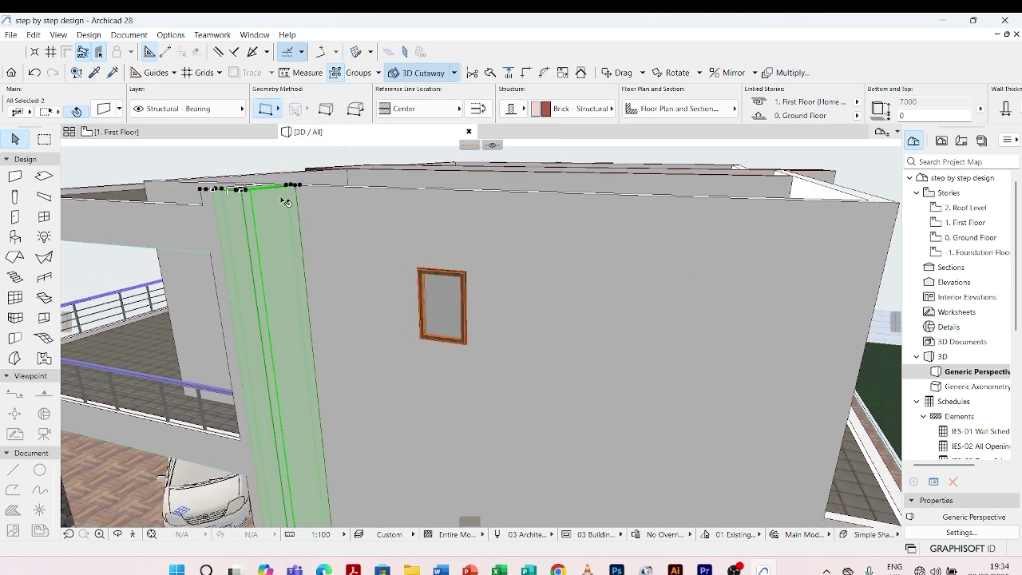
key("ctrl+t")
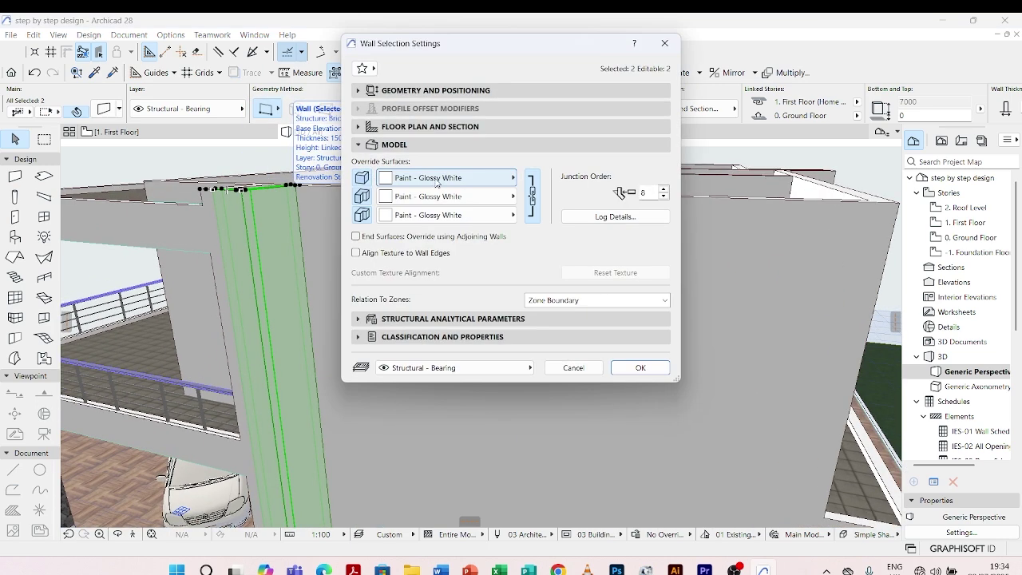
left_click(512, 178)
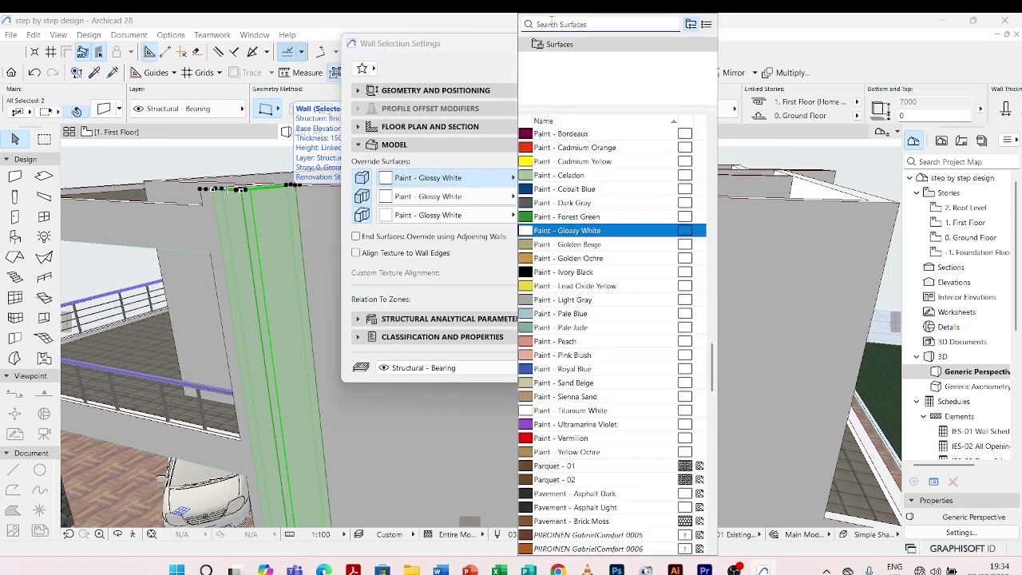
left_click(552, 22)
type("GREY")
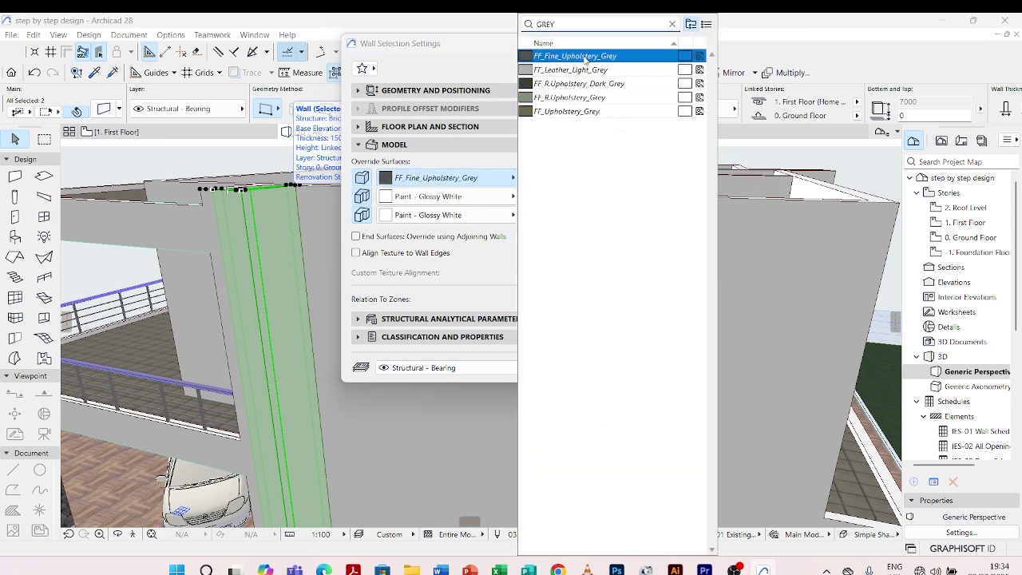
left_click(585, 57)
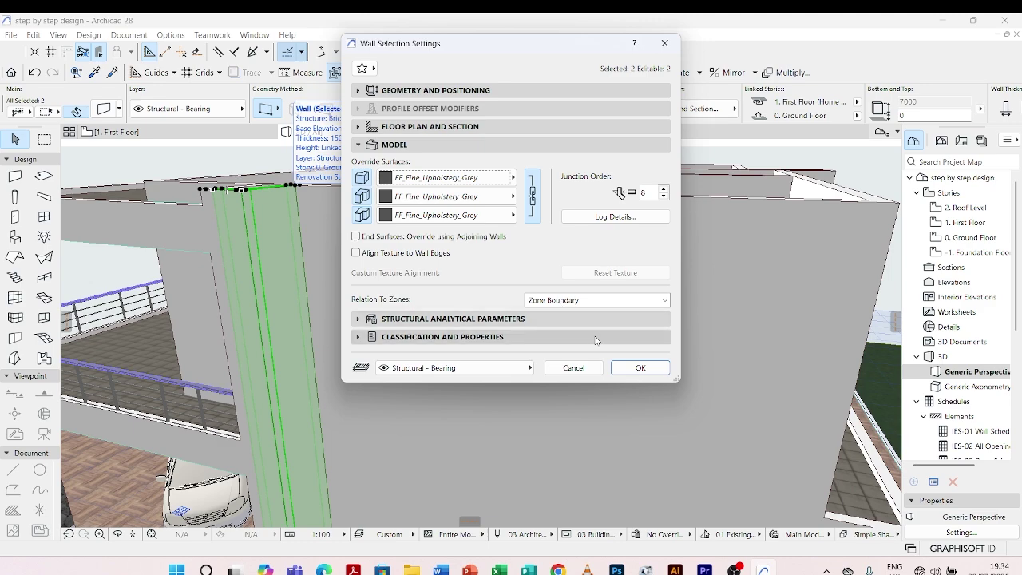
left_click(624, 370)
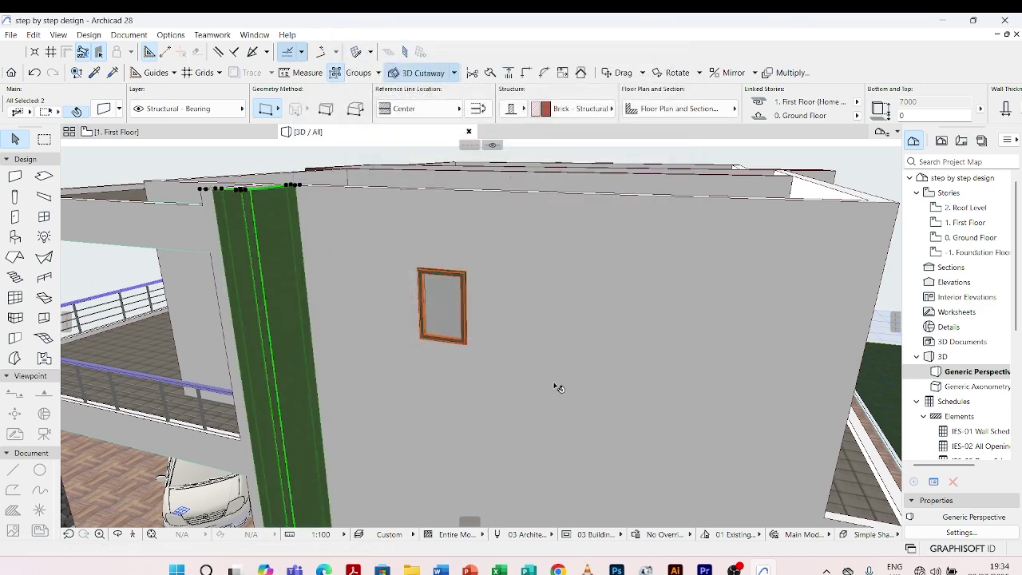
Step: Set the edge surface of the terrace-facing wall of that corner fin to FF_Fine_Upholstery_Grey and deselect it
scroll(495, 381, "down", 5)
middle_click_drag(298, 373, 555, 326, "shift")
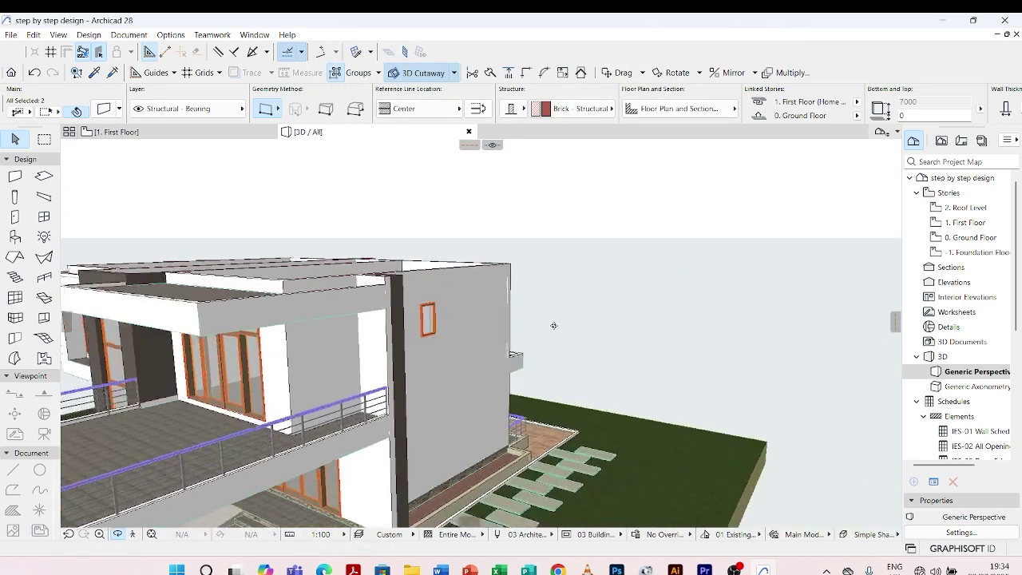
middle_click_drag(433, 384, 372, 305, "shift")
scroll(377, 337, "up", 3)
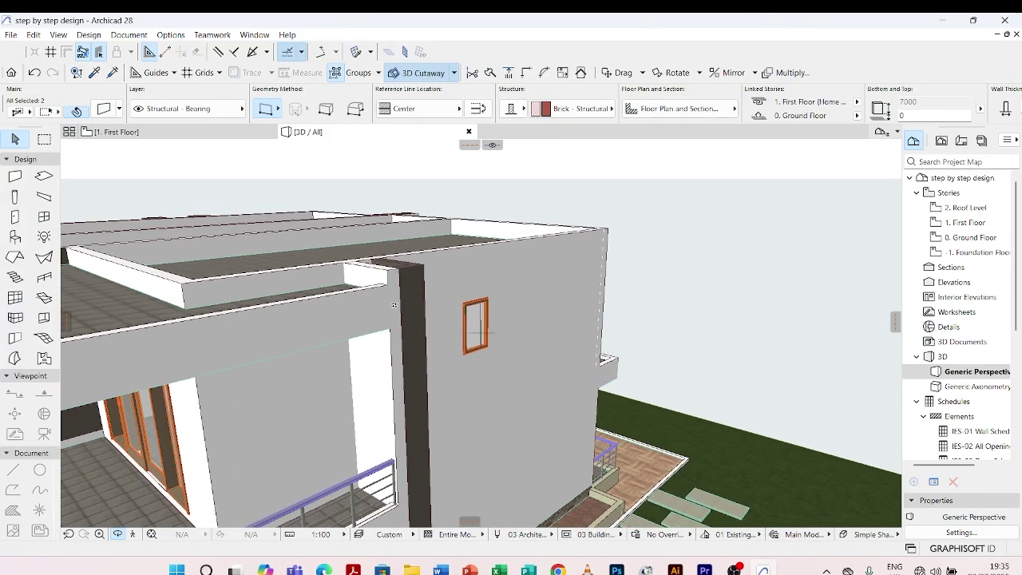
key("Escape")
left_click(372, 270)
scroll(375, 265, "down", 3)
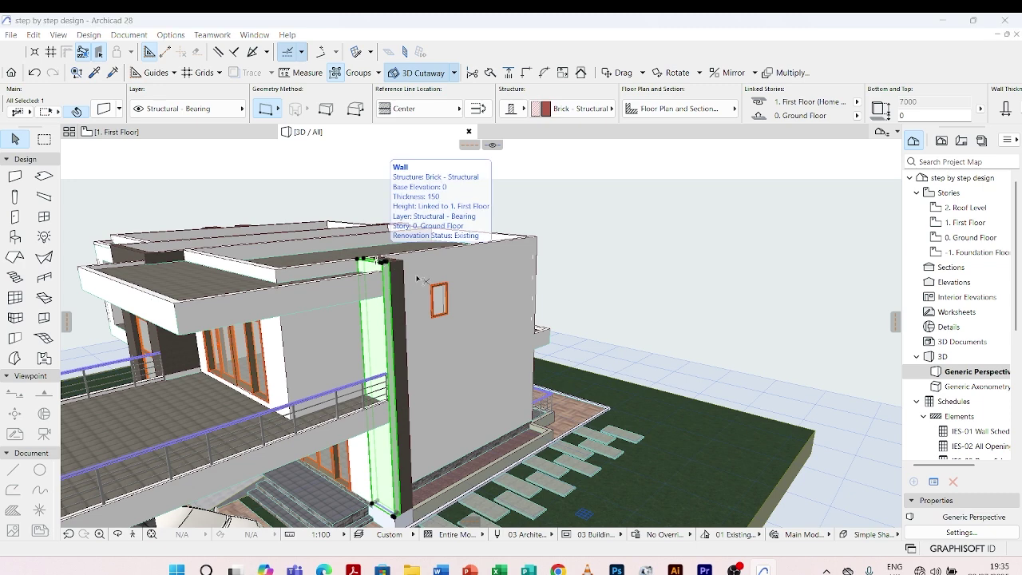
double_click(382, 260)
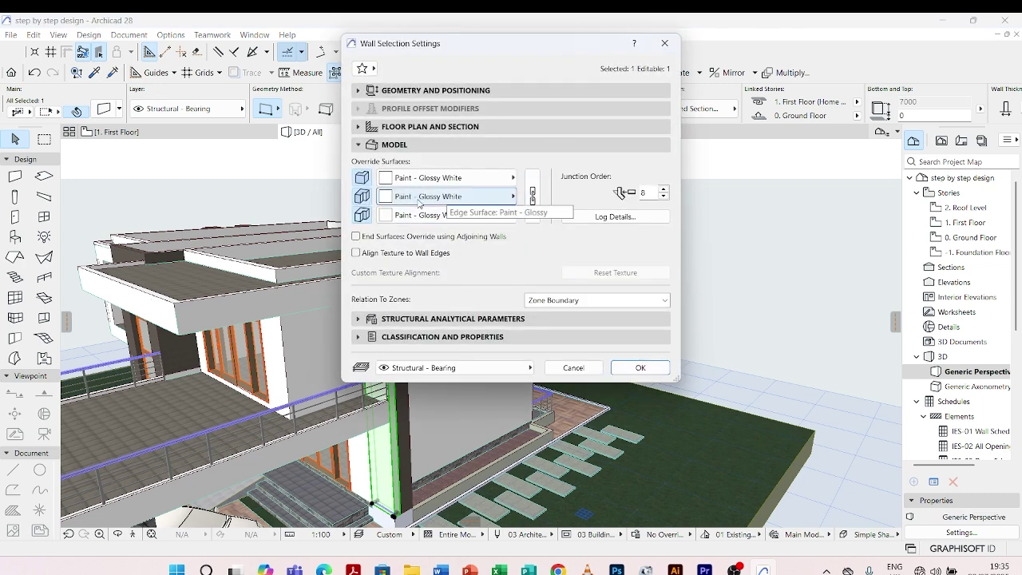
left_click(507, 198)
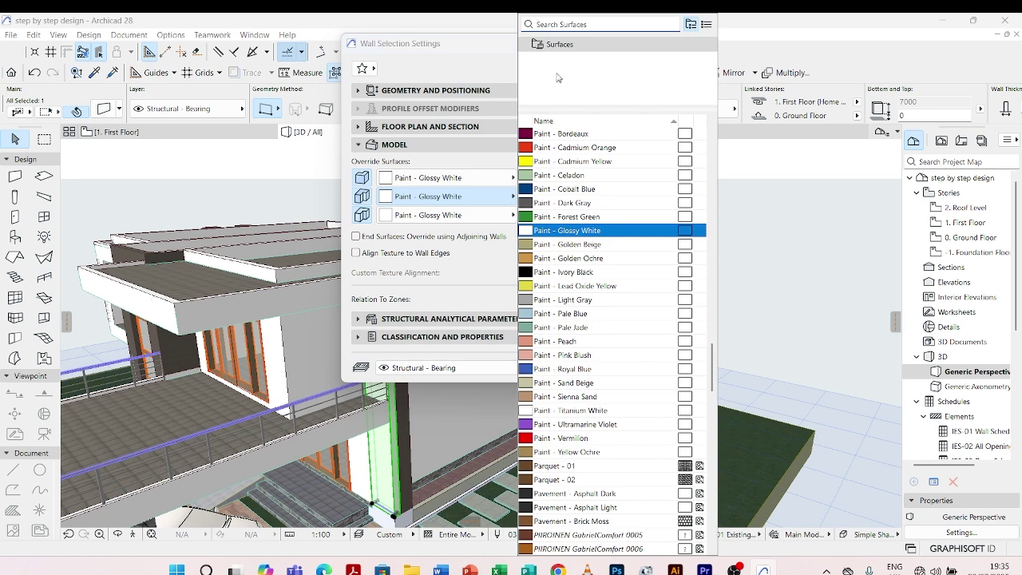
left_click(556, 24)
type("GREY")
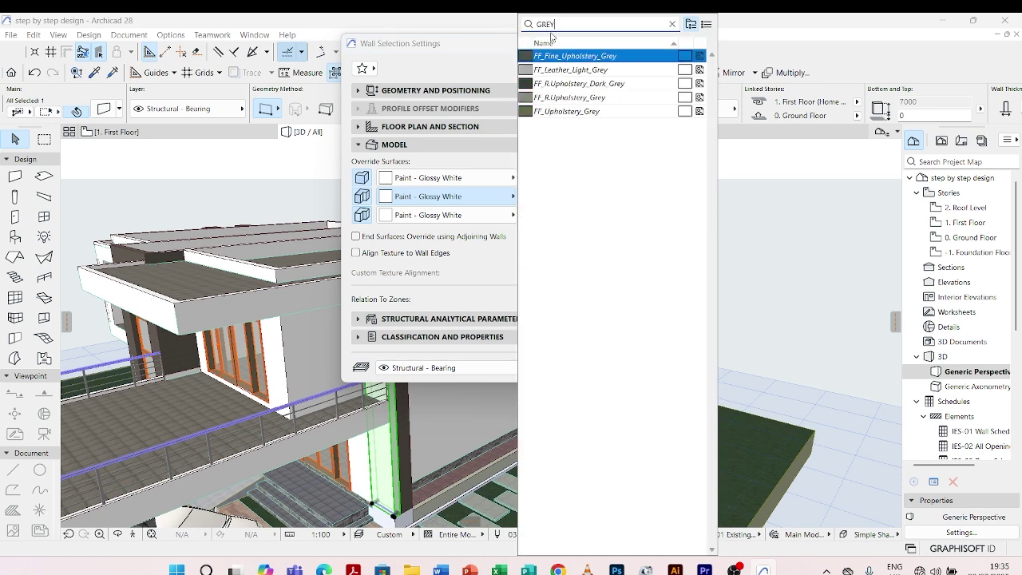
left_click(552, 55)
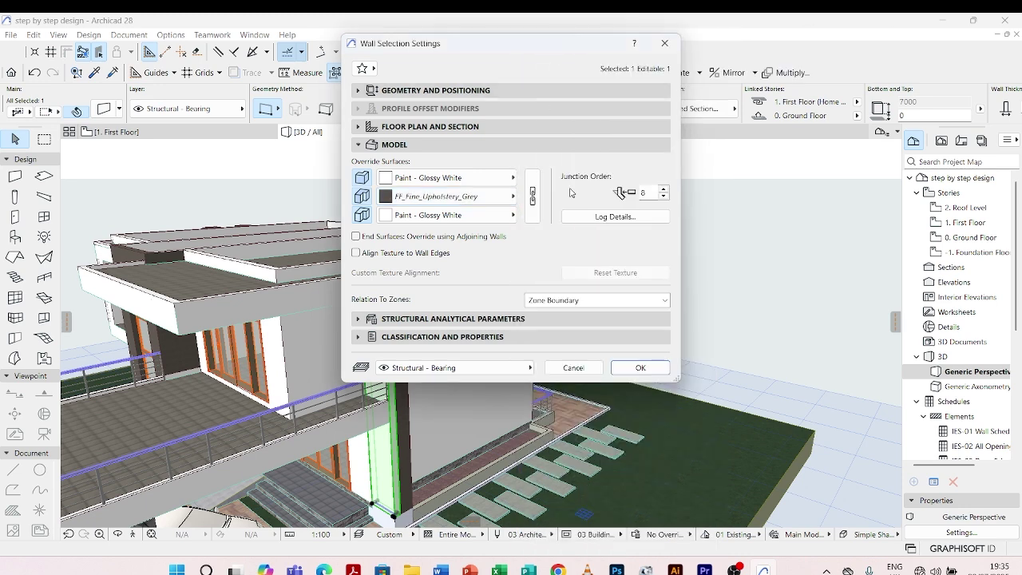
left_click(643, 369)
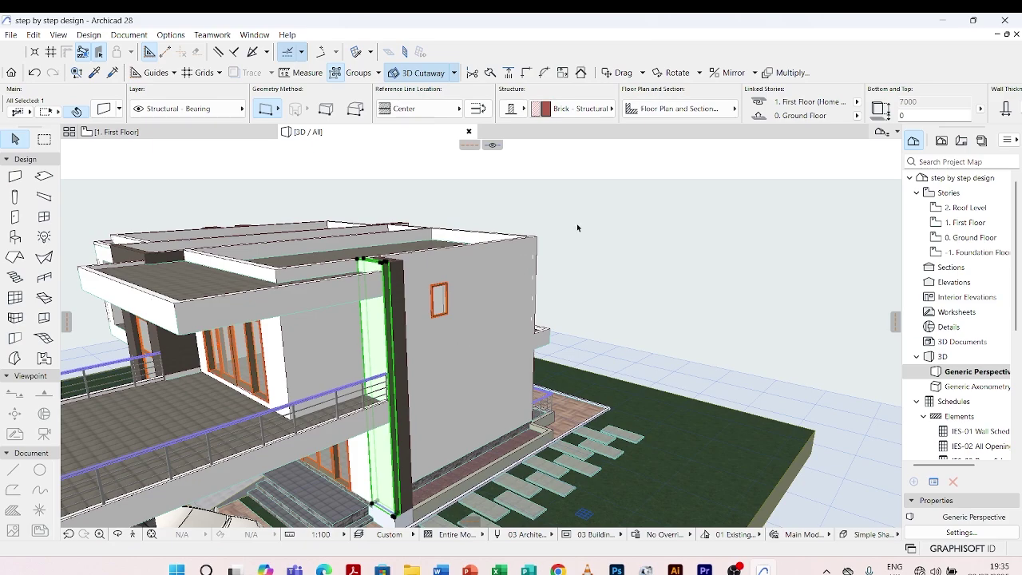
left_click(578, 227)
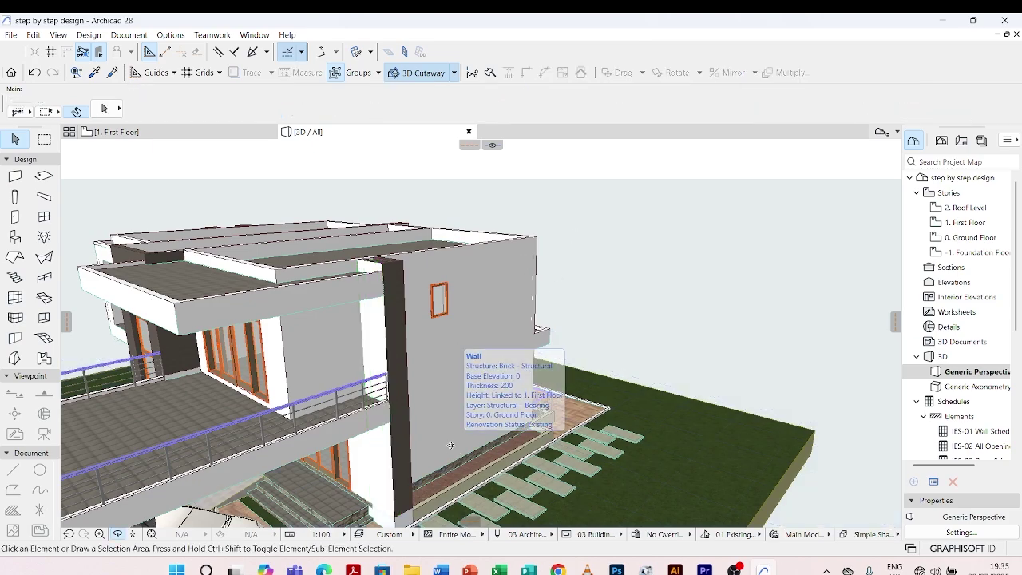
Step: Set all surfaces of two walls of the tall hollow fin beside the entrance porch to FF_Fine_Upholstery_Grey and deselect them
scroll(451, 381, "down", 3)
middle_click_drag(450, 381, 595, 374, "shift")
left_click(595, 374)
scroll(578, 384, "up", 2)
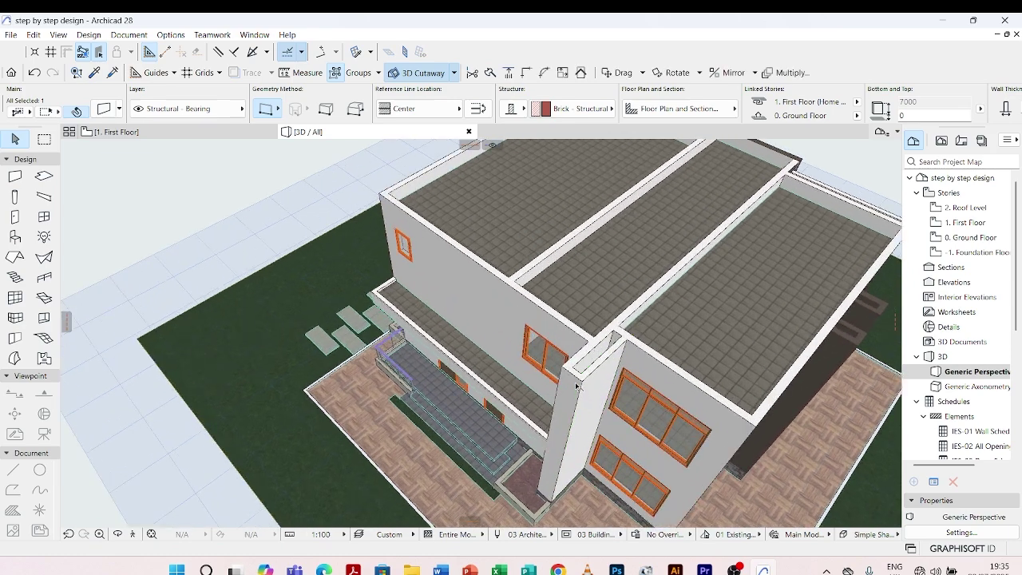
scroll(578, 383, "up", 2)
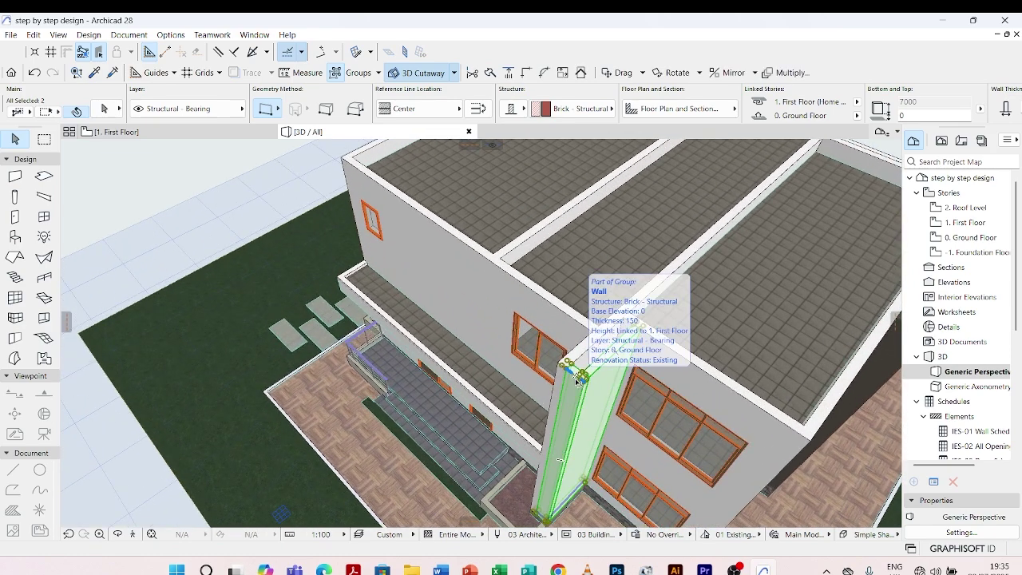
left_click(577, 382, "shift")
double_click(579, 382)
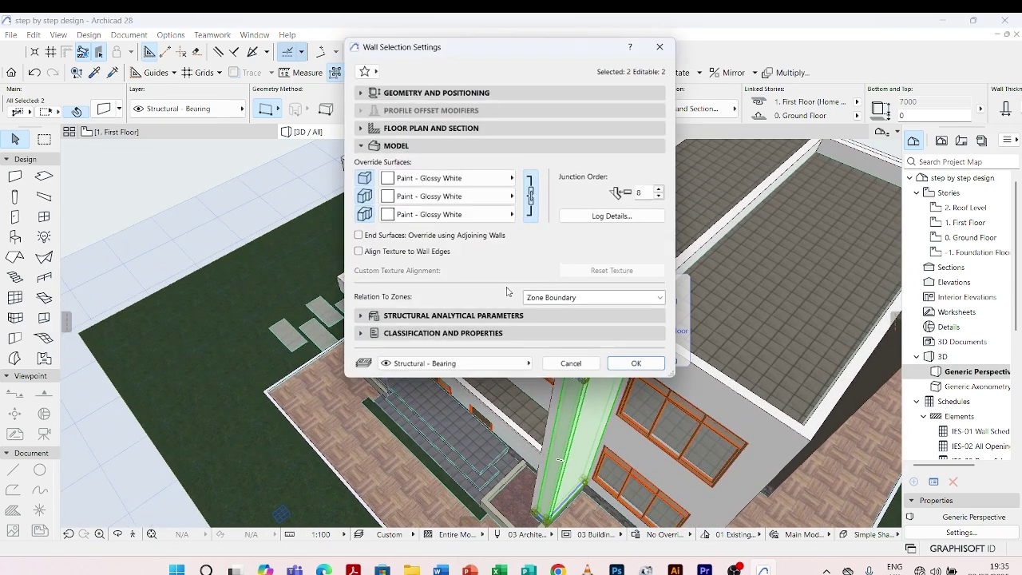
left_click(512, 178)
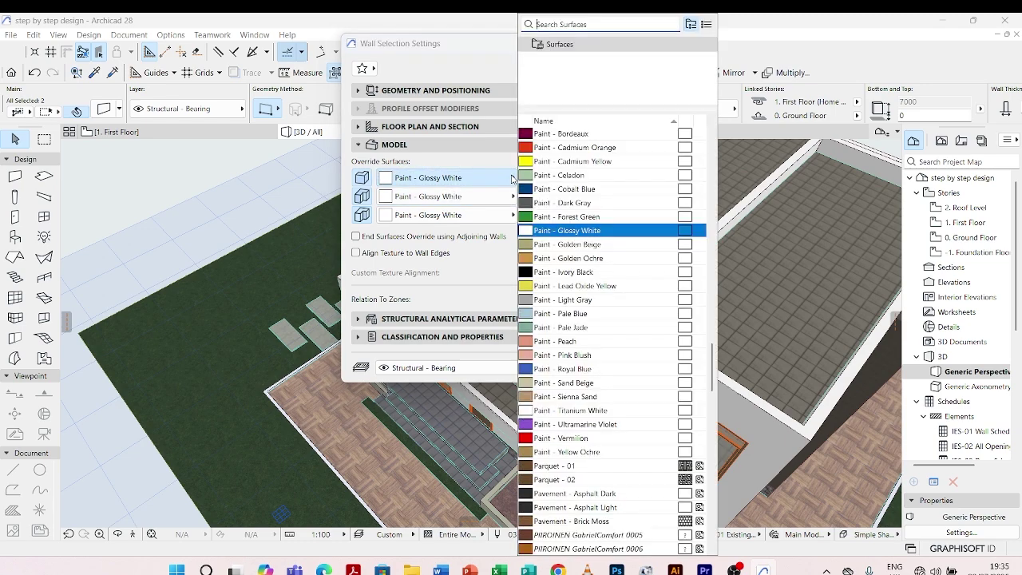
left_click(562, 24)
type("GREY")
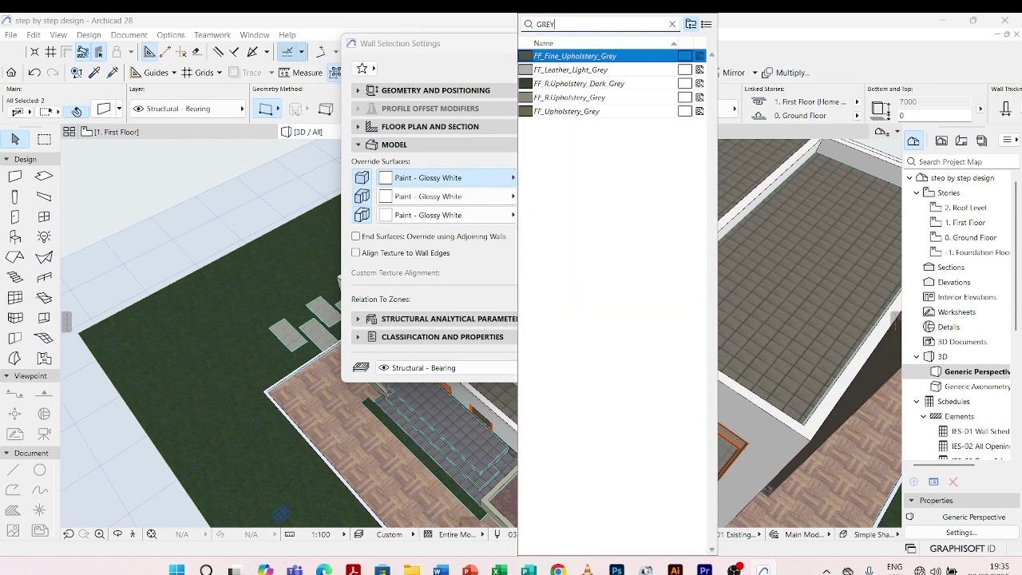
left_click(564, 54)
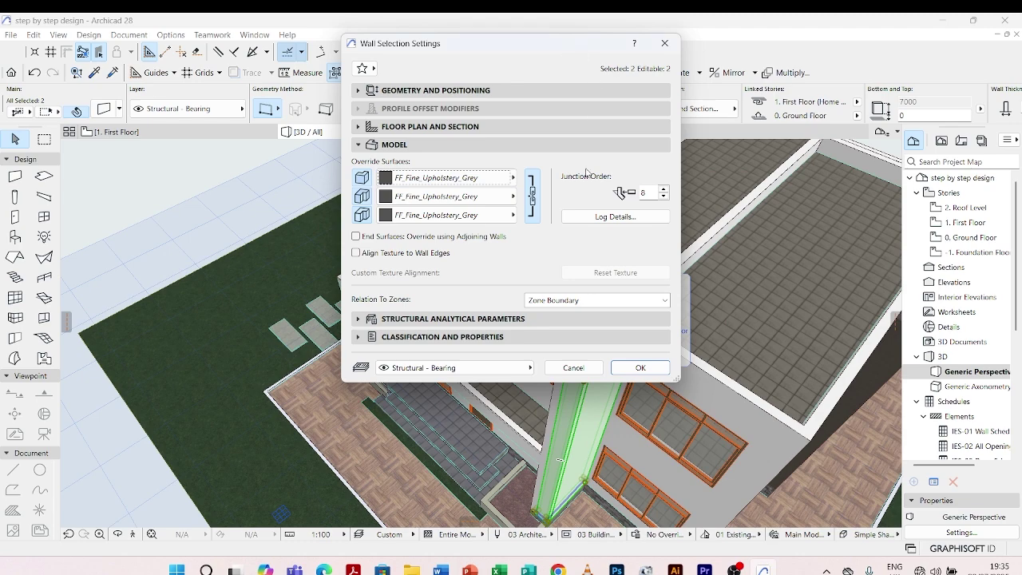
left_click(640, 368)
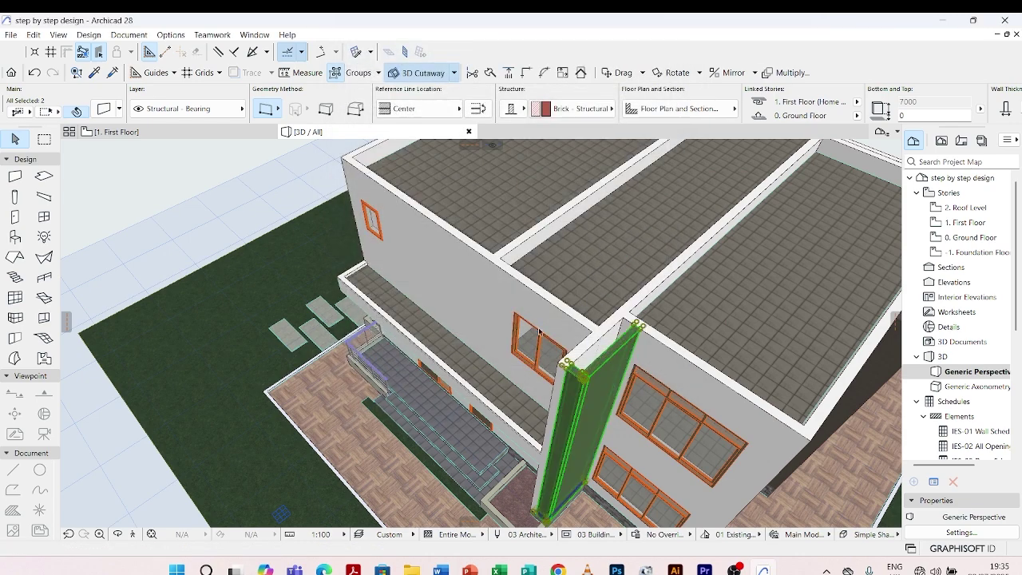
key("Escape")
middle_click_drag(424, 300, 540, 330, "shift")
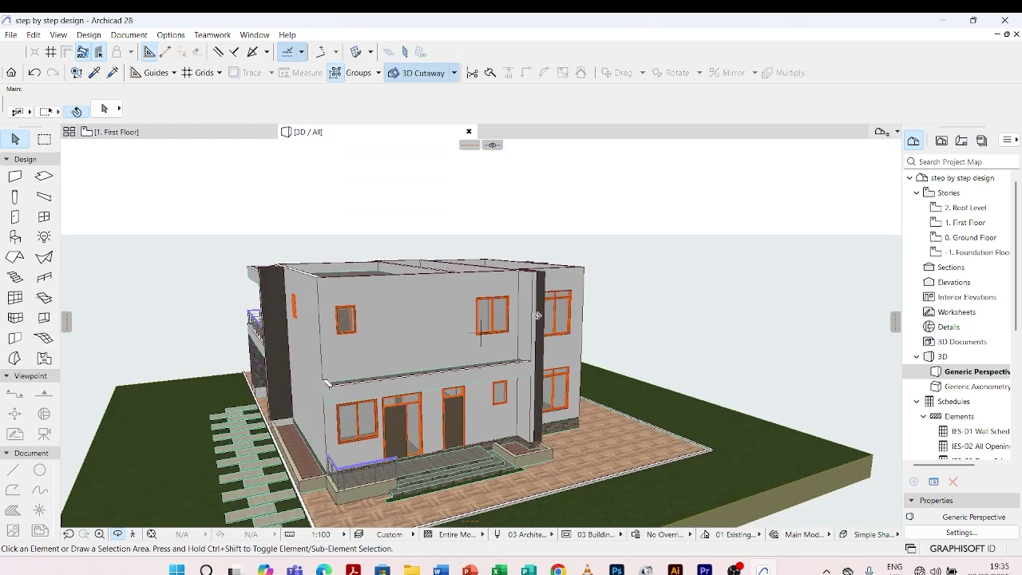
scroll(523, 307, "up", 5)
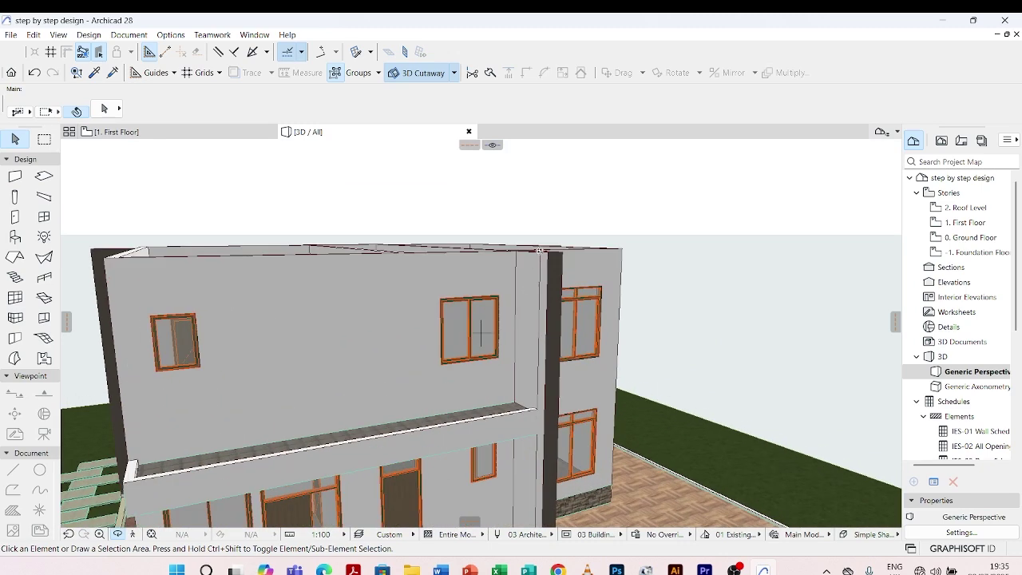
Step: Set the edge surface of the side wall meeting the tall dark fin near the end of the upper-floor ledge to FF_Fine_Upholstery_Grey and deselect it
left_click(541, 260)
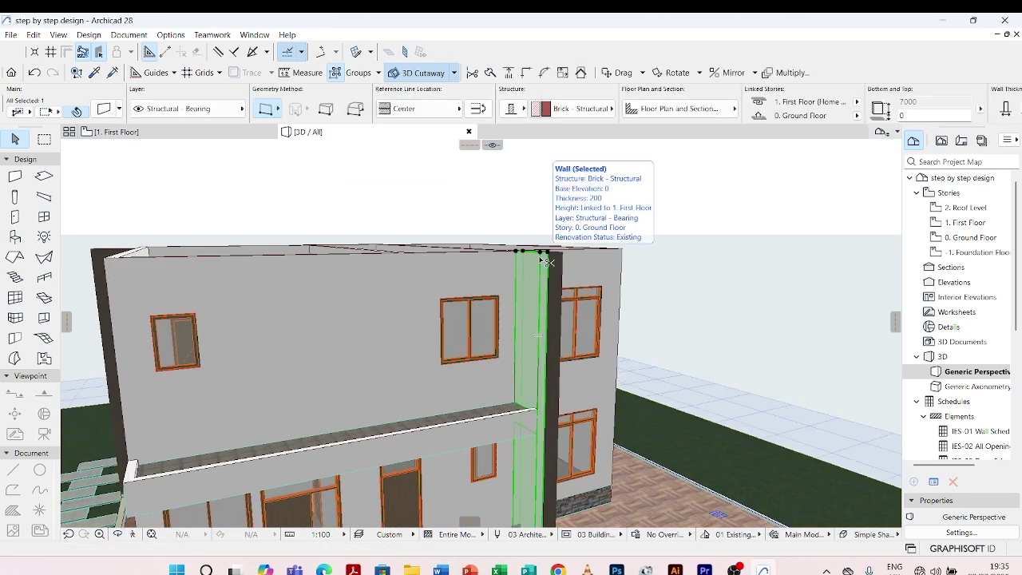
double_click(546, 260)
left_click(532, 197)
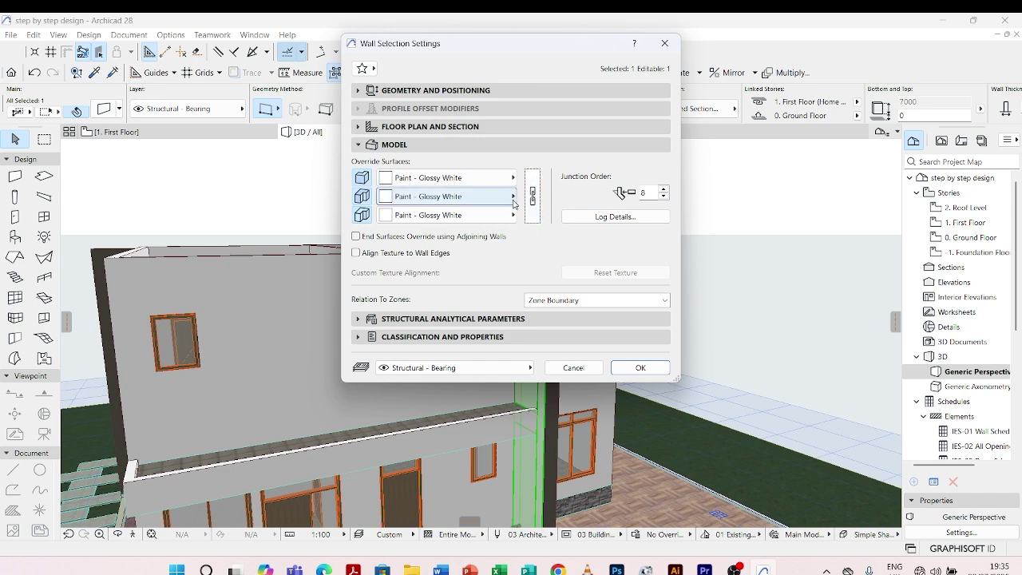
left_click(512, 199)
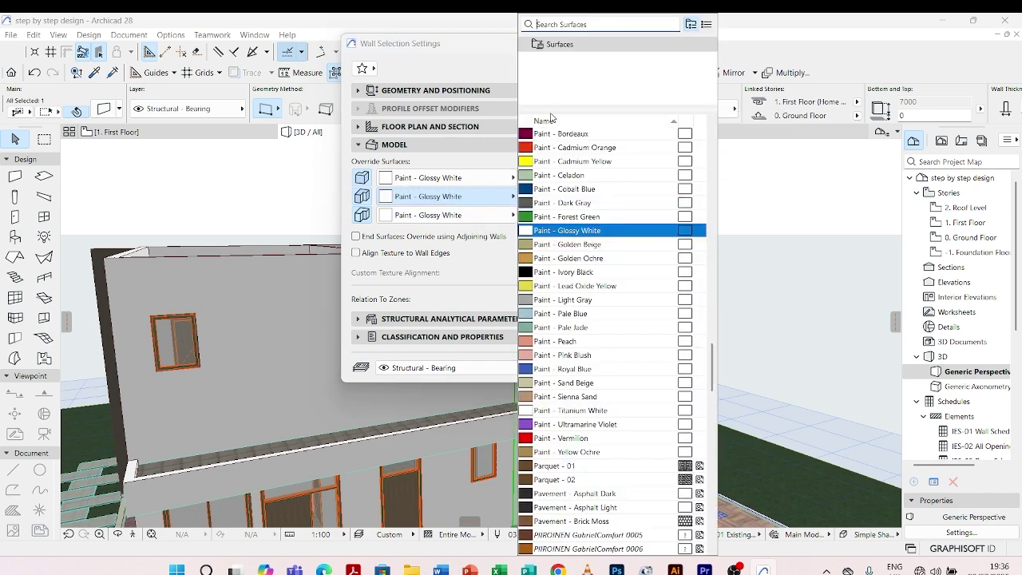
type("GREY")
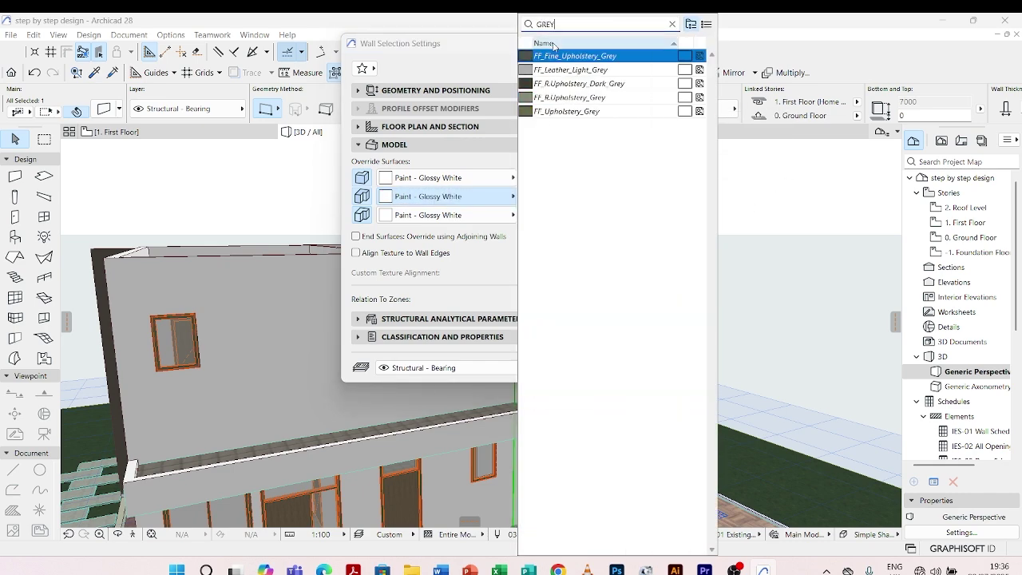
left_click(558, 57)
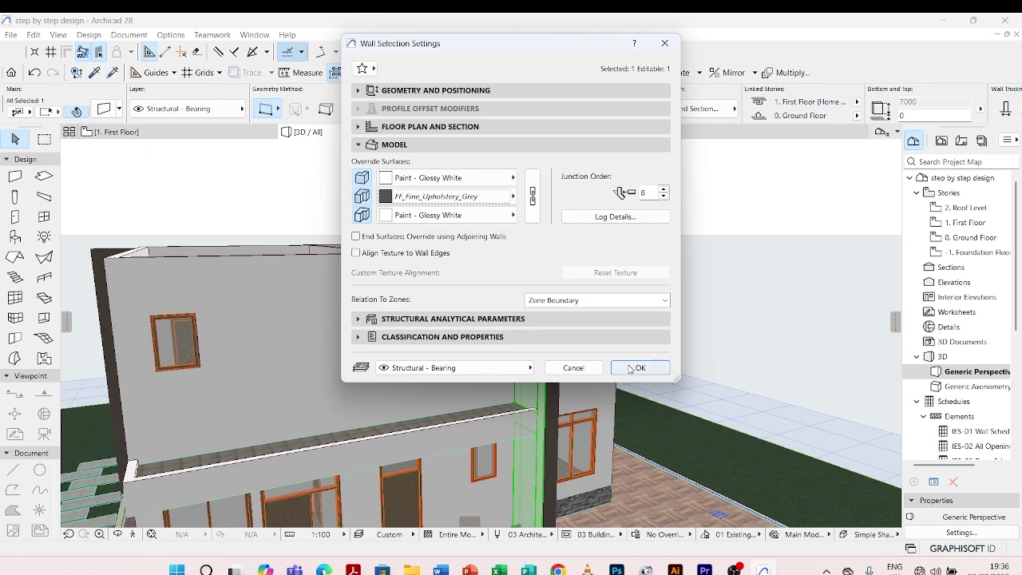
left_click(629, 368)
left_click(641, 224)
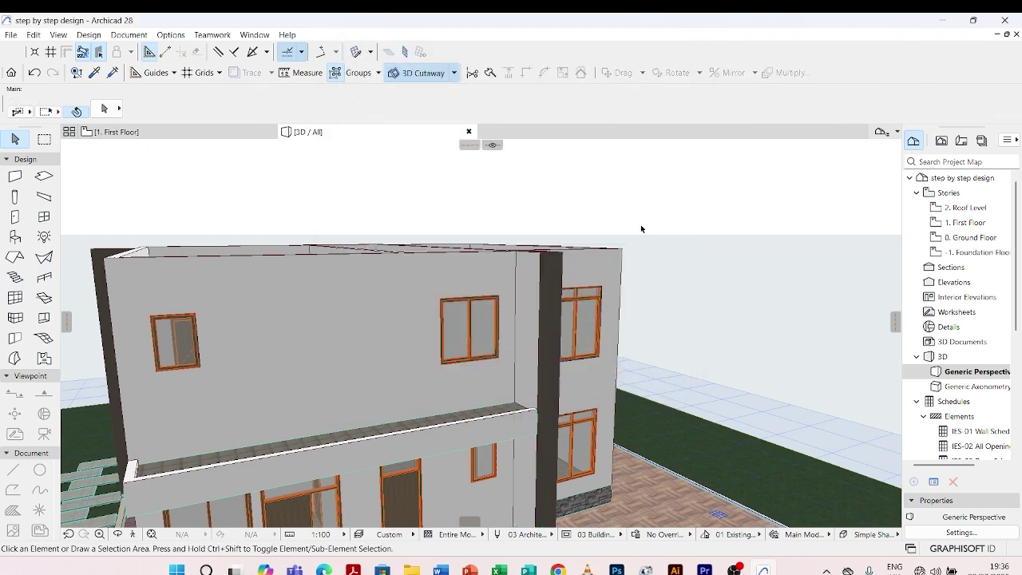
Step: Set all surfaces of the three white foundation walls beneath the tall corner fin beside the stepping stones to Stonework - 02
scroll(641, 229, "down", 6)
middle_click_drag(641, 228, 454, 412, "shift")
scroll(404, 485, "up", 8)
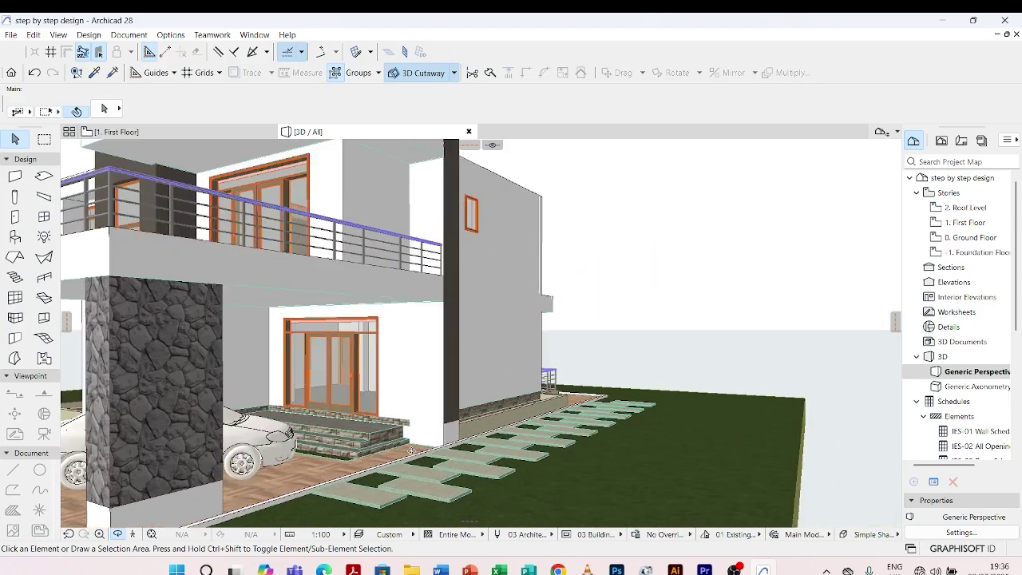
scroll(431, 460, "up", 3)
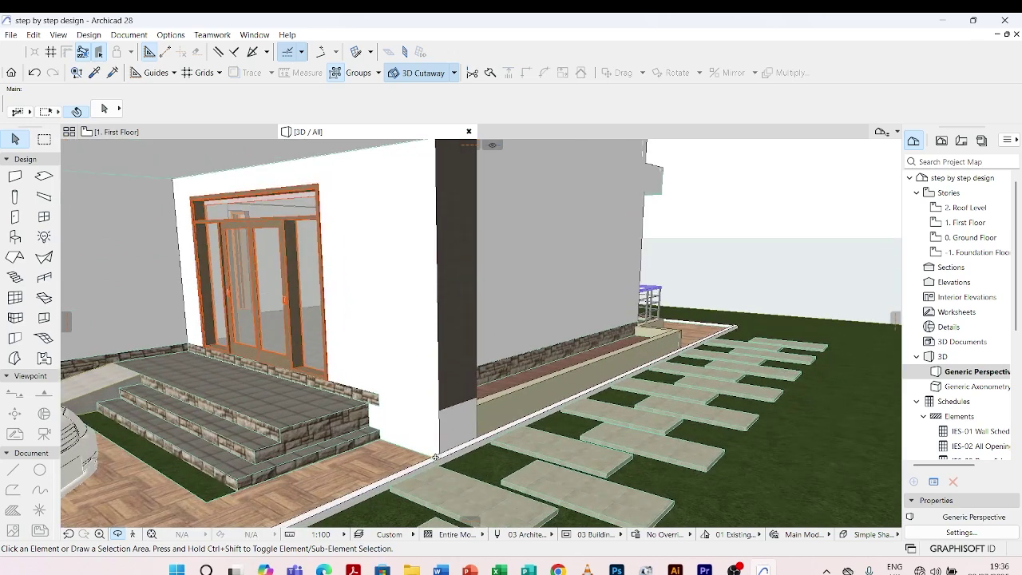
left_click(467, 409)
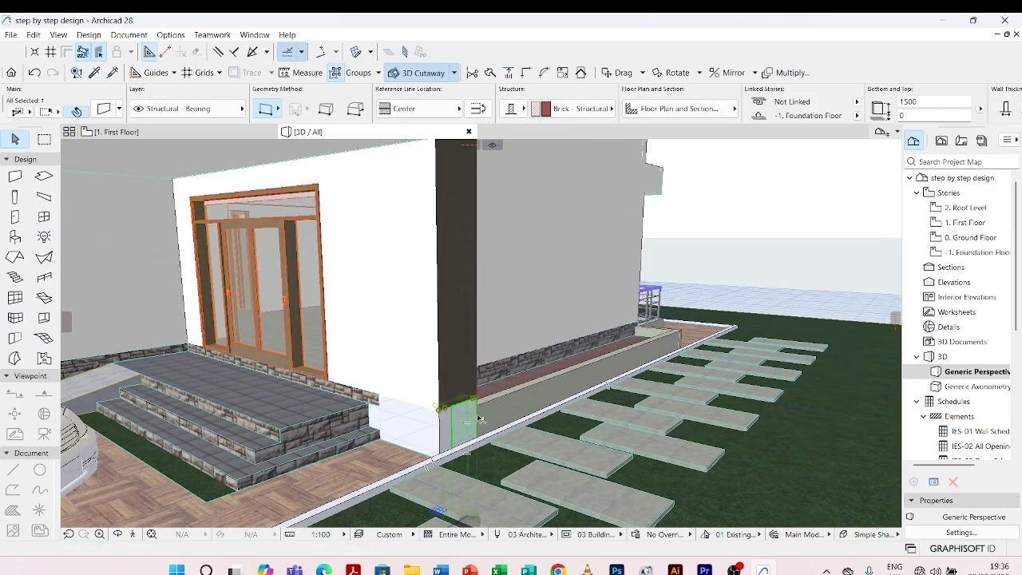
left_click(419, 432, "shift")
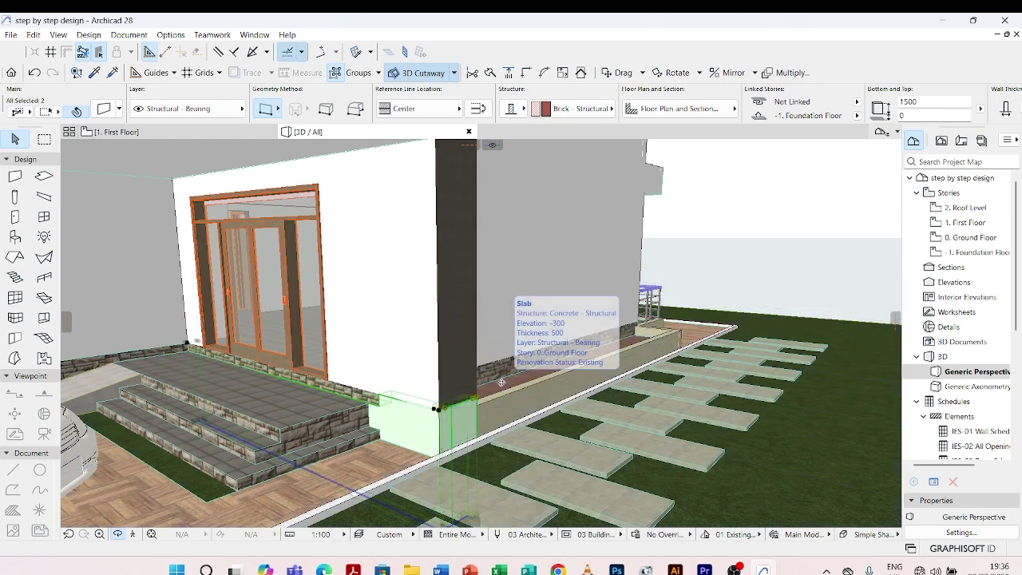
scroll(511, 384, "up", 5)
scroll(294, 400, "down", 2)
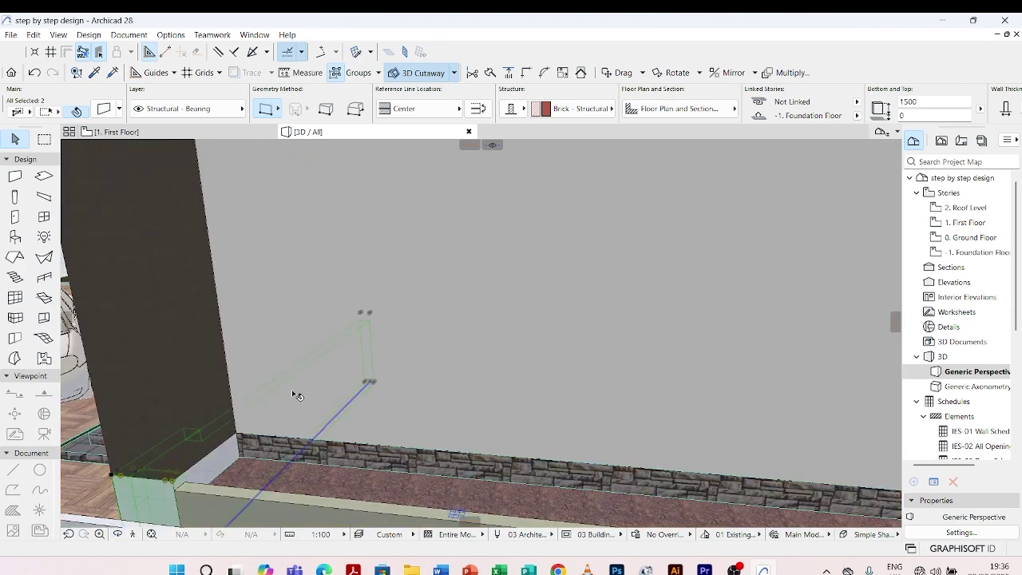
left_click(226, 456, "shift")
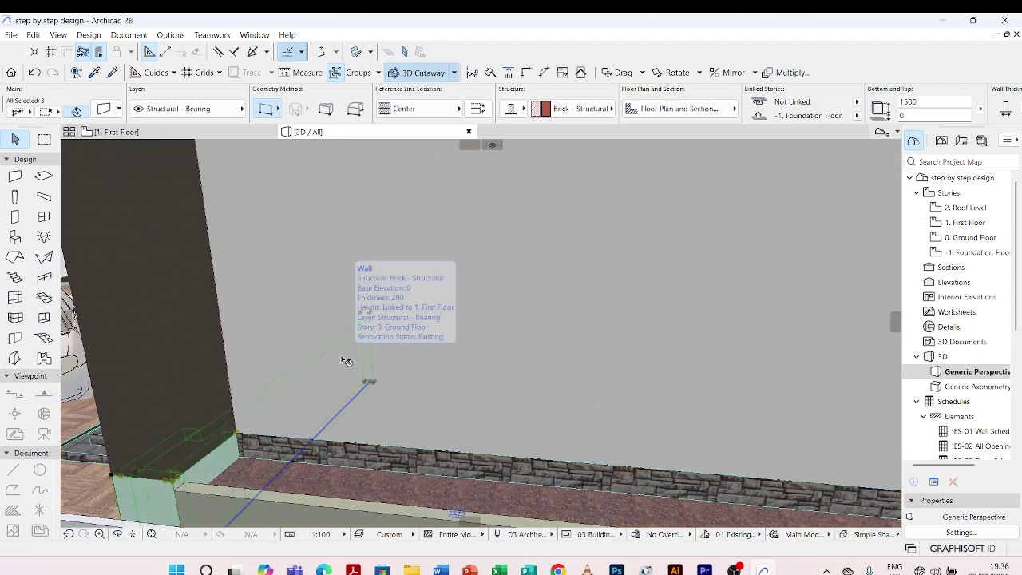
key("ctrl+t")
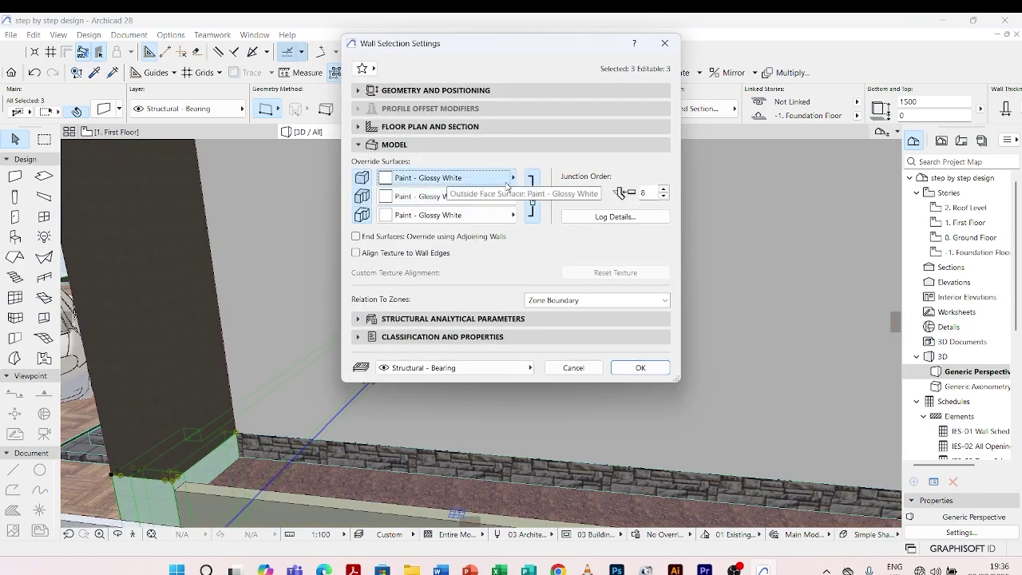
left_click(505, 182)
type("STONE")
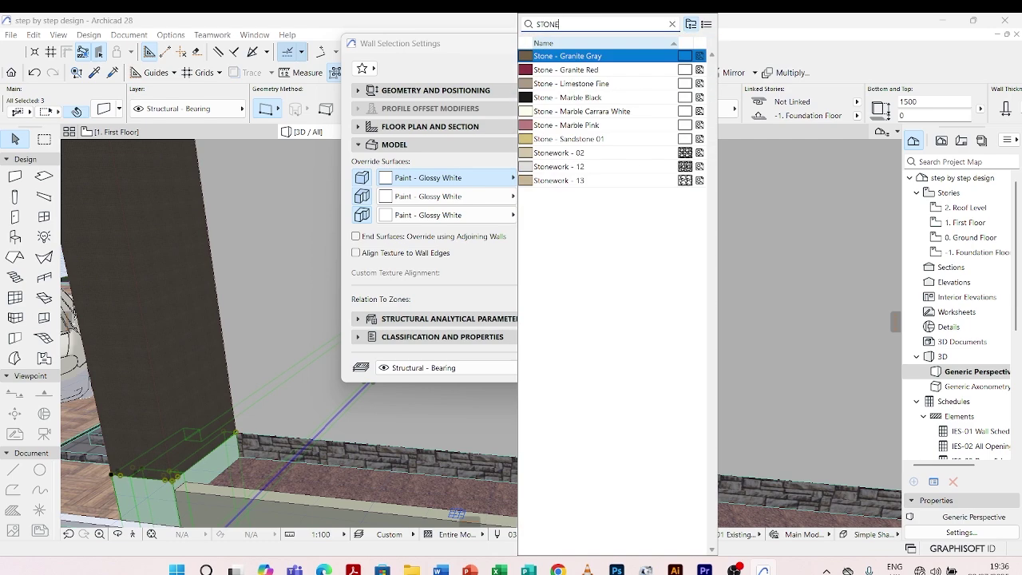
left_click(600, 153)
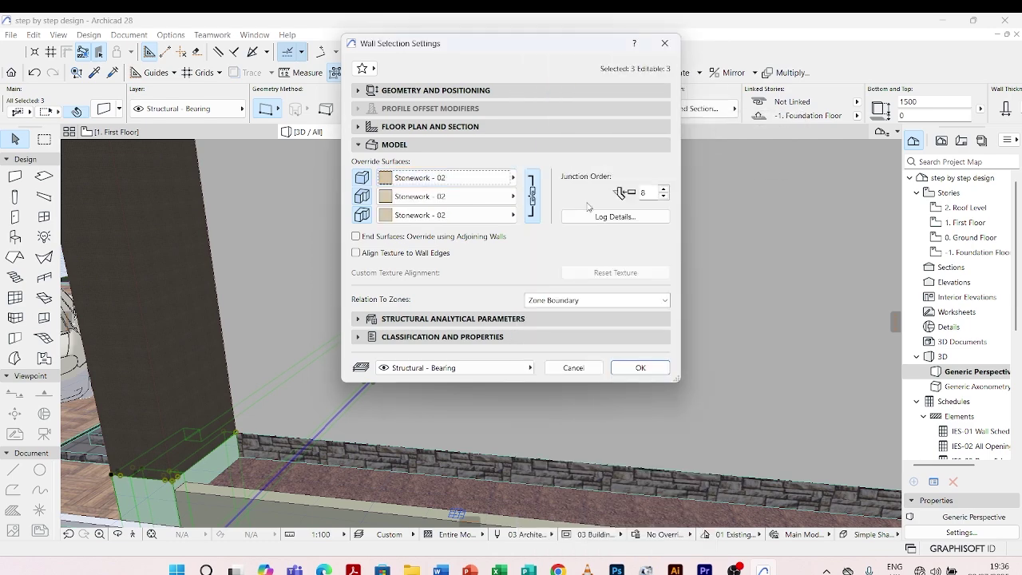
left_click(653, 367)
Step: Examine the house exterior from the stepping-stone side, the front and the stair-wall corner to check the applied surfaces
scroll(495, 372, "down", 3)
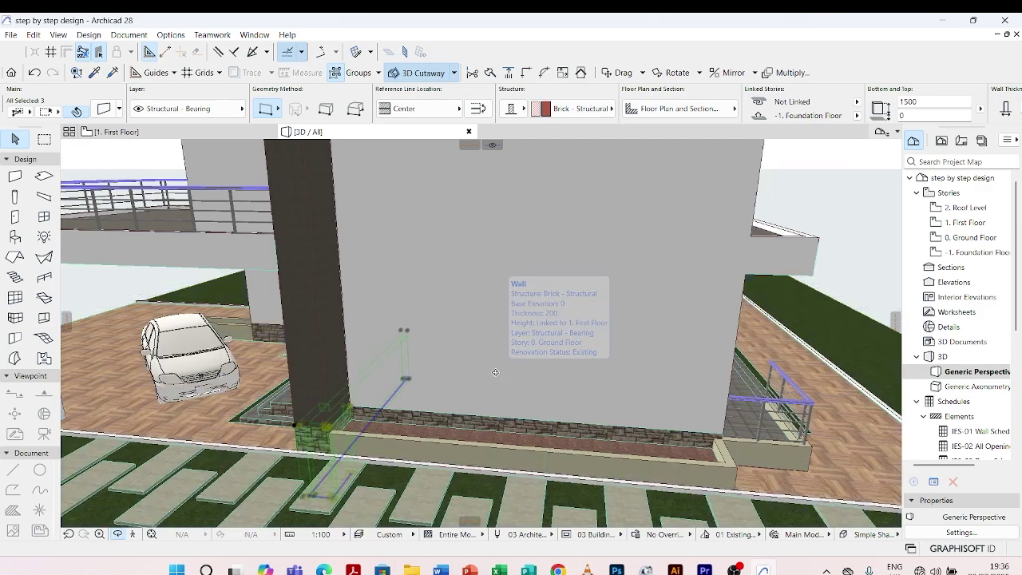
scroll(494, 370, "down", 5)
middle_click_drag(494, 371, 453, 433, "shift")
scroll(604, 351, "up", 3)
middle_click_drag(604, 351, 511, 320, "shift")
scroll(505, 349, "down", 3)
scroll(511, 320, "up", 3)
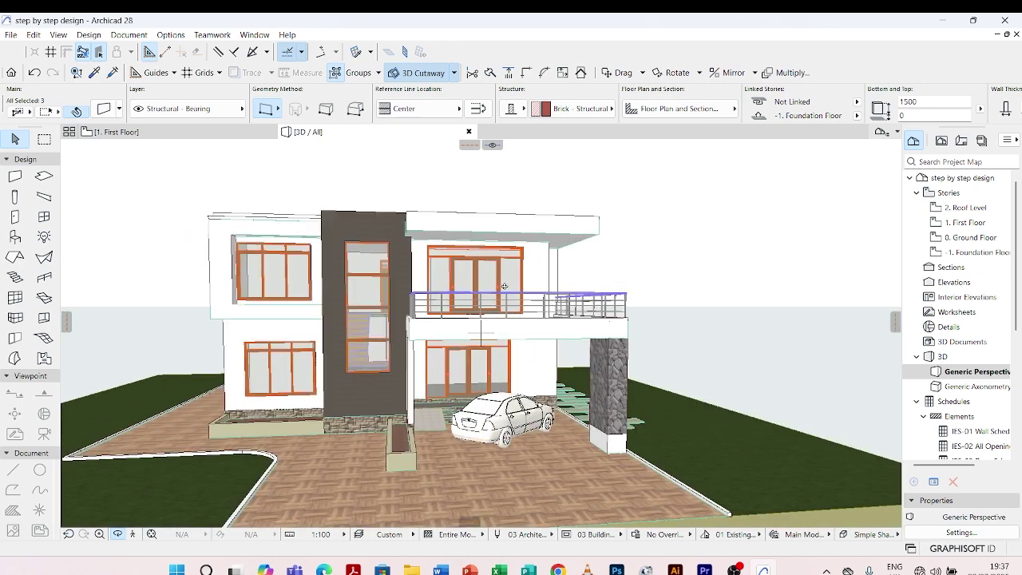
scroll(504, 286, "up", 2)
middle_click_drag(604, 269, 518, 266, "shift")
scroll(696, 254, "down", 3)
scroll(496, 273, "up", 2)
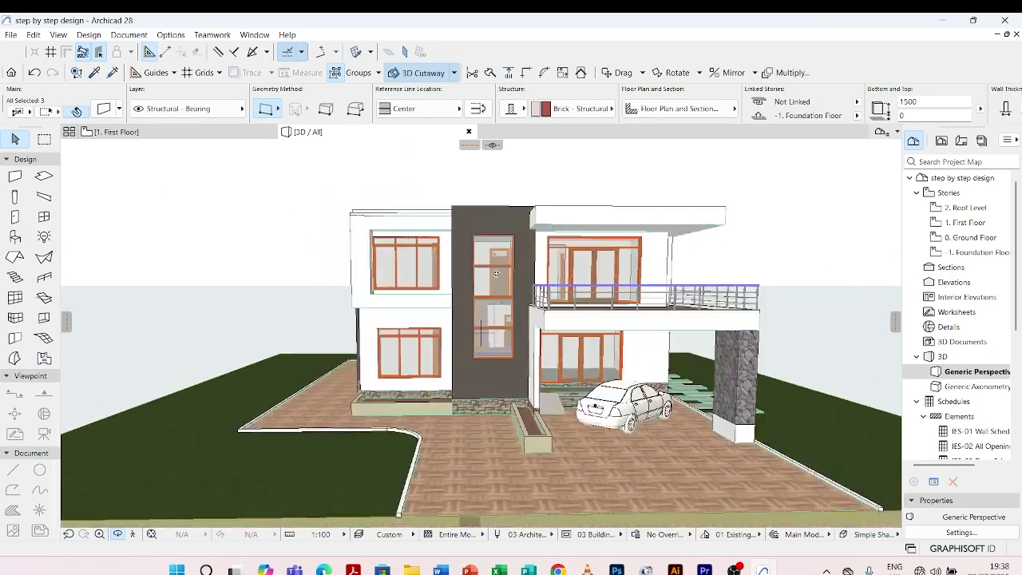
middle_click_drag(336, 309, 478, 278, "shift")
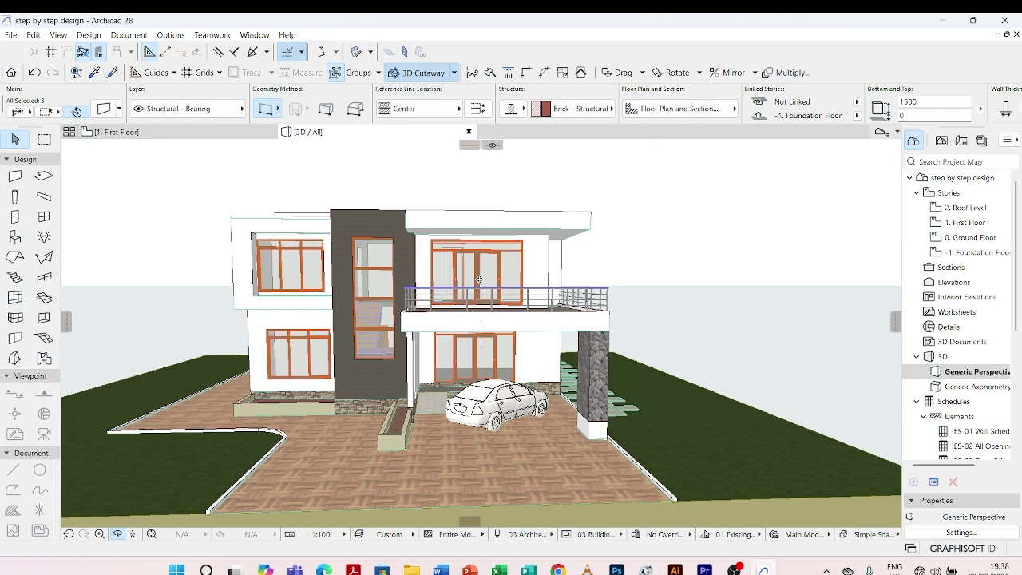
middle_click_drag(479, 279, 475, 379, "shift")
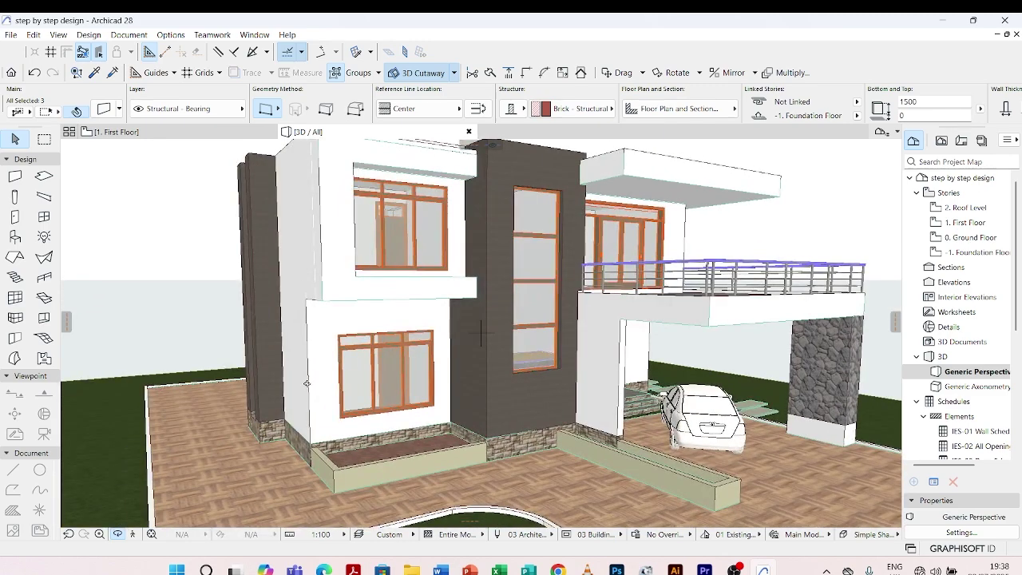